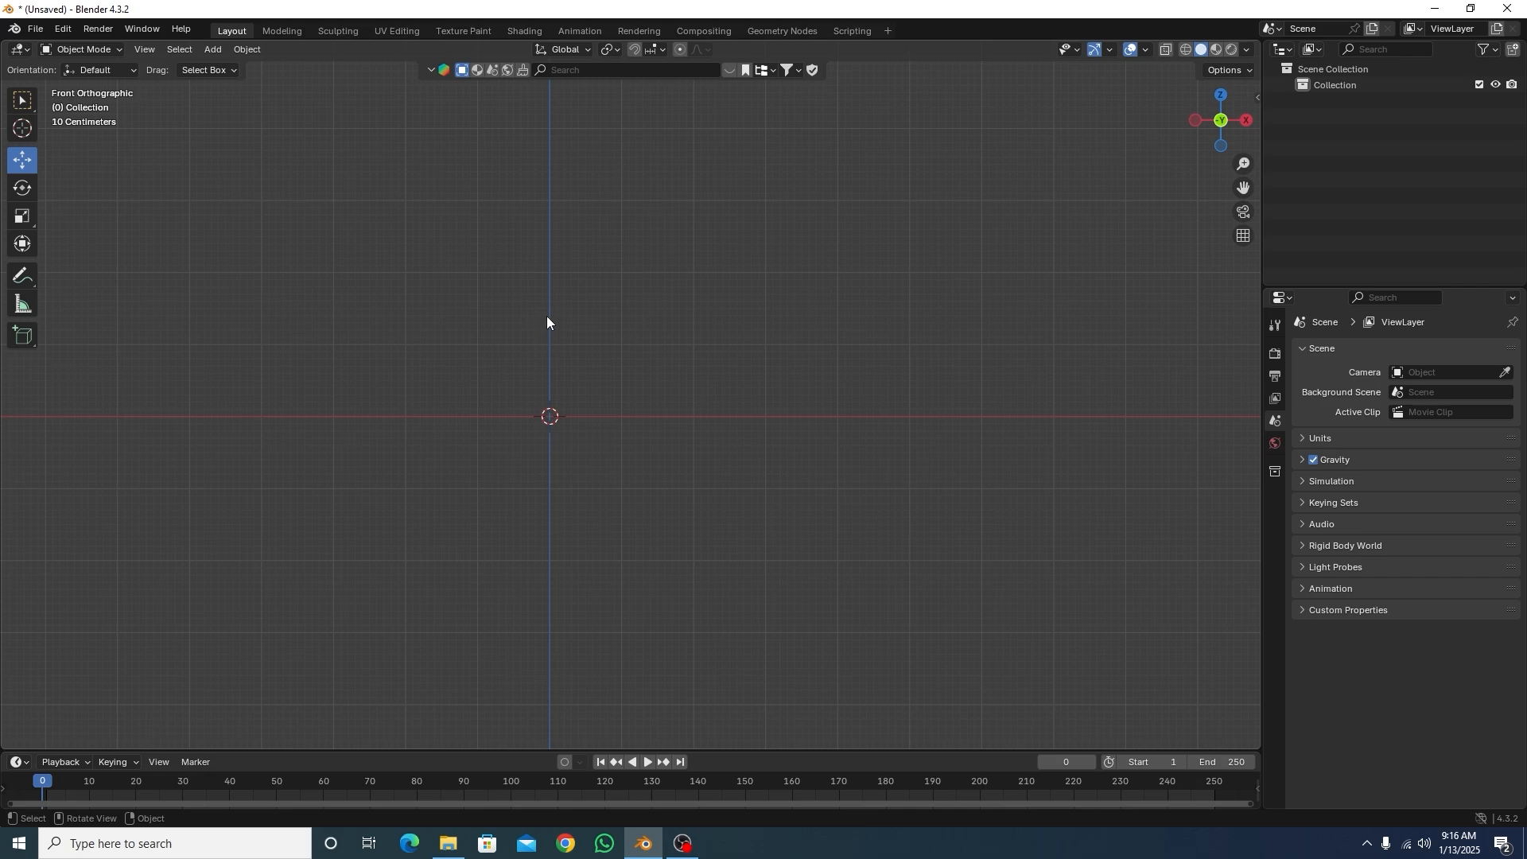
Step: Add a cube mesh to the empty scene
{"action": "left_click", "coordinate": [220, 49]}
{"action": "mouse_move", "coordinate": [274, 61]}
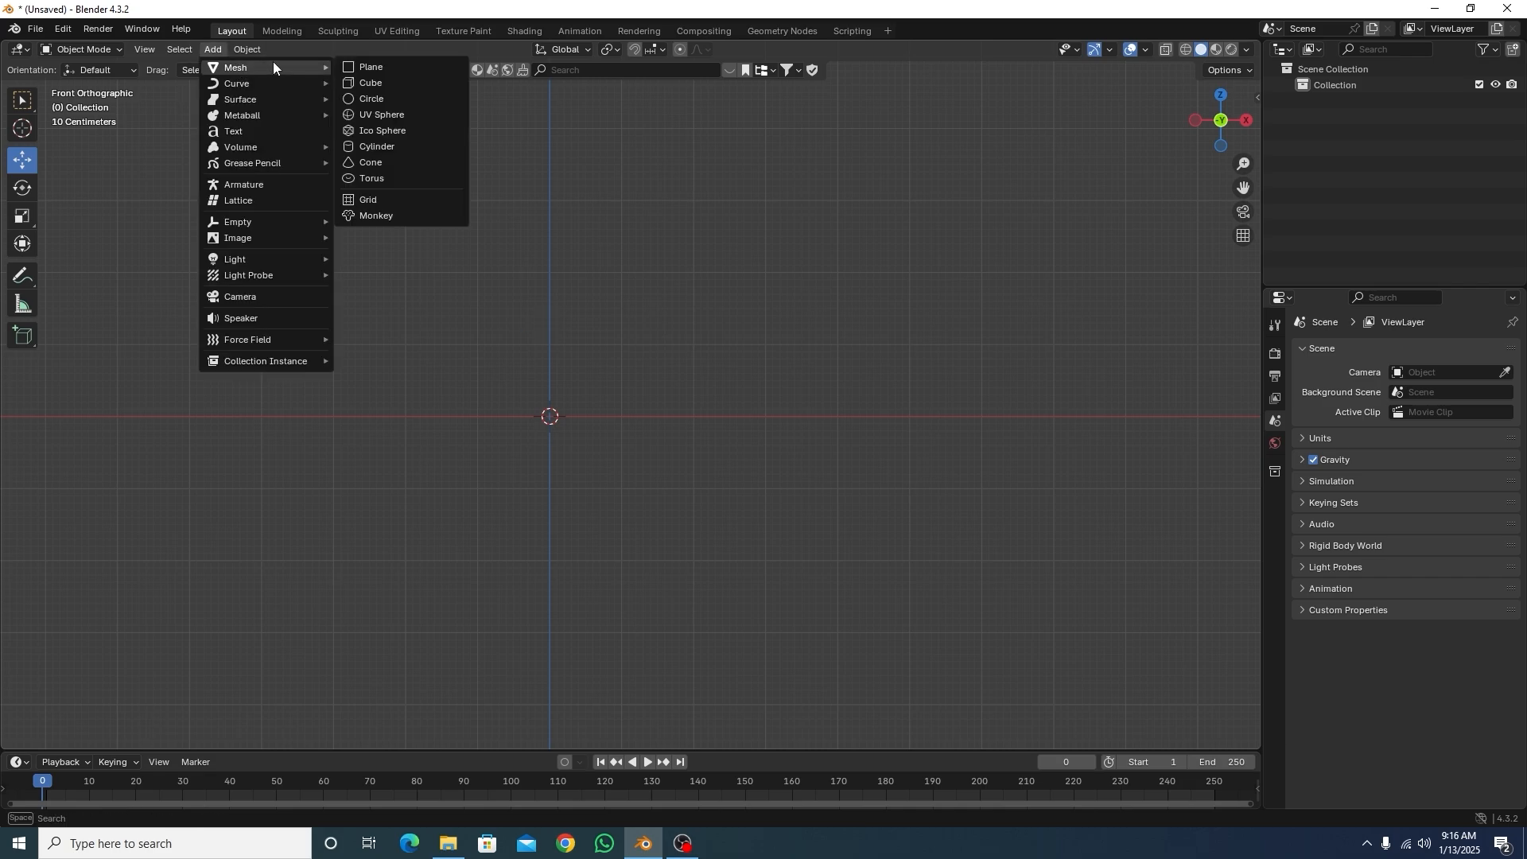
{"action": "left_click", "coordinate": [374, 78]}
Step: Scale the cube down slightly along Y and to about 0.812 along Z, and deselect it
{"action": "middle_click_drag", "start_coordinate": [755, 450], "coordinate": [713, 467]}
{"action": "left_click", "coordinate": [22, 216]}
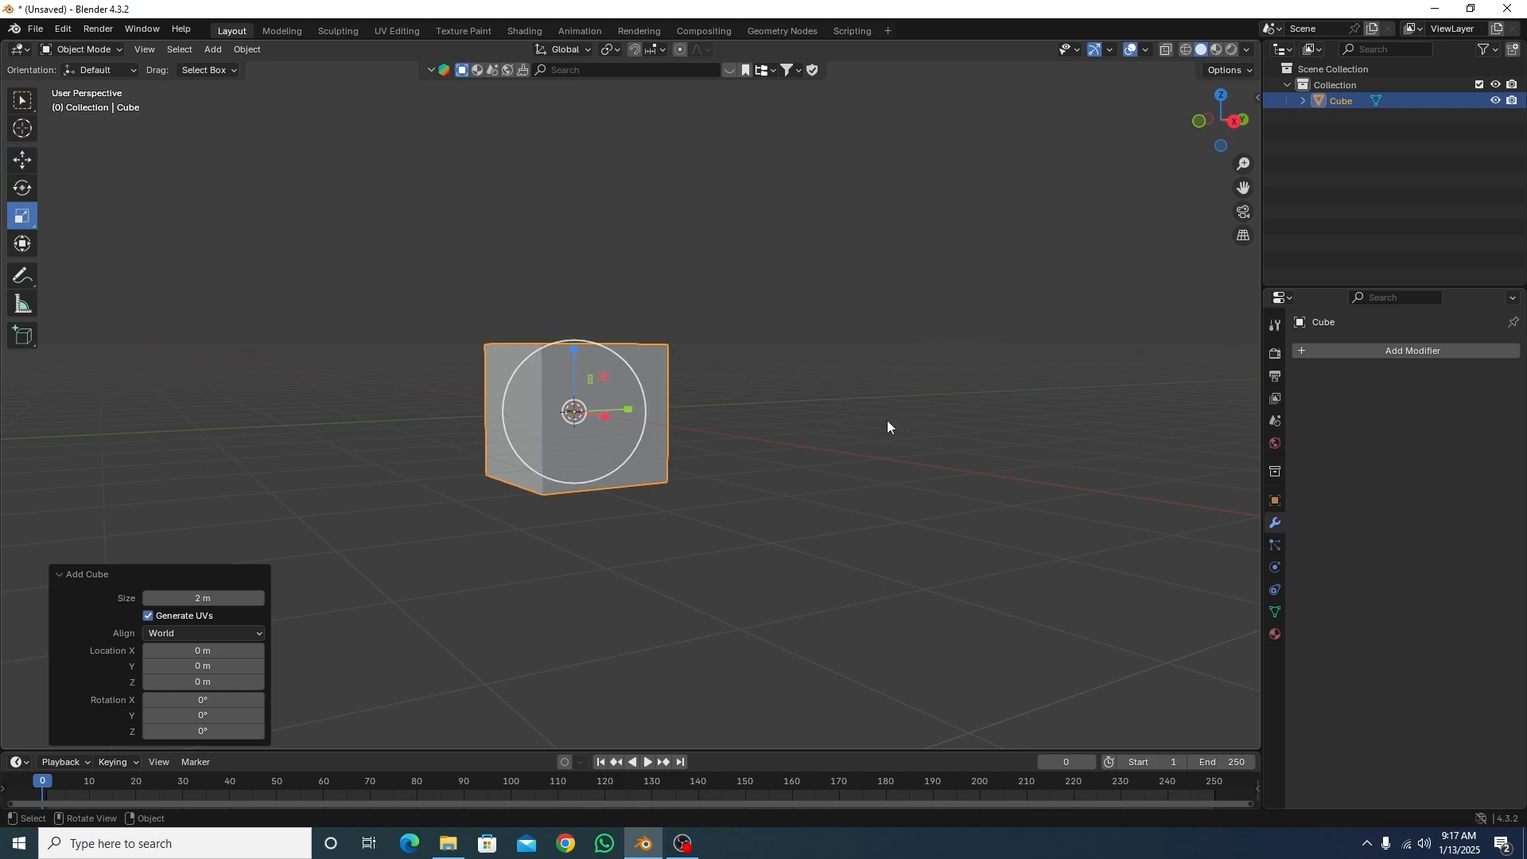
{"action": "middle_click_drag", "start_coordinate": [888, 427], "coordinate": [829, 431]}
{"action": "left_click_drag", "start_coordinate": [665, 403], "coordinate": [655, 407]}
{"action": "middle_click_drag", "start_coordinate": [656, 407], "coordinate": [761, 440]}
{"action": "left_click_drag", "start_coordinate": [549, 357], "coordinate": [549, 369]}
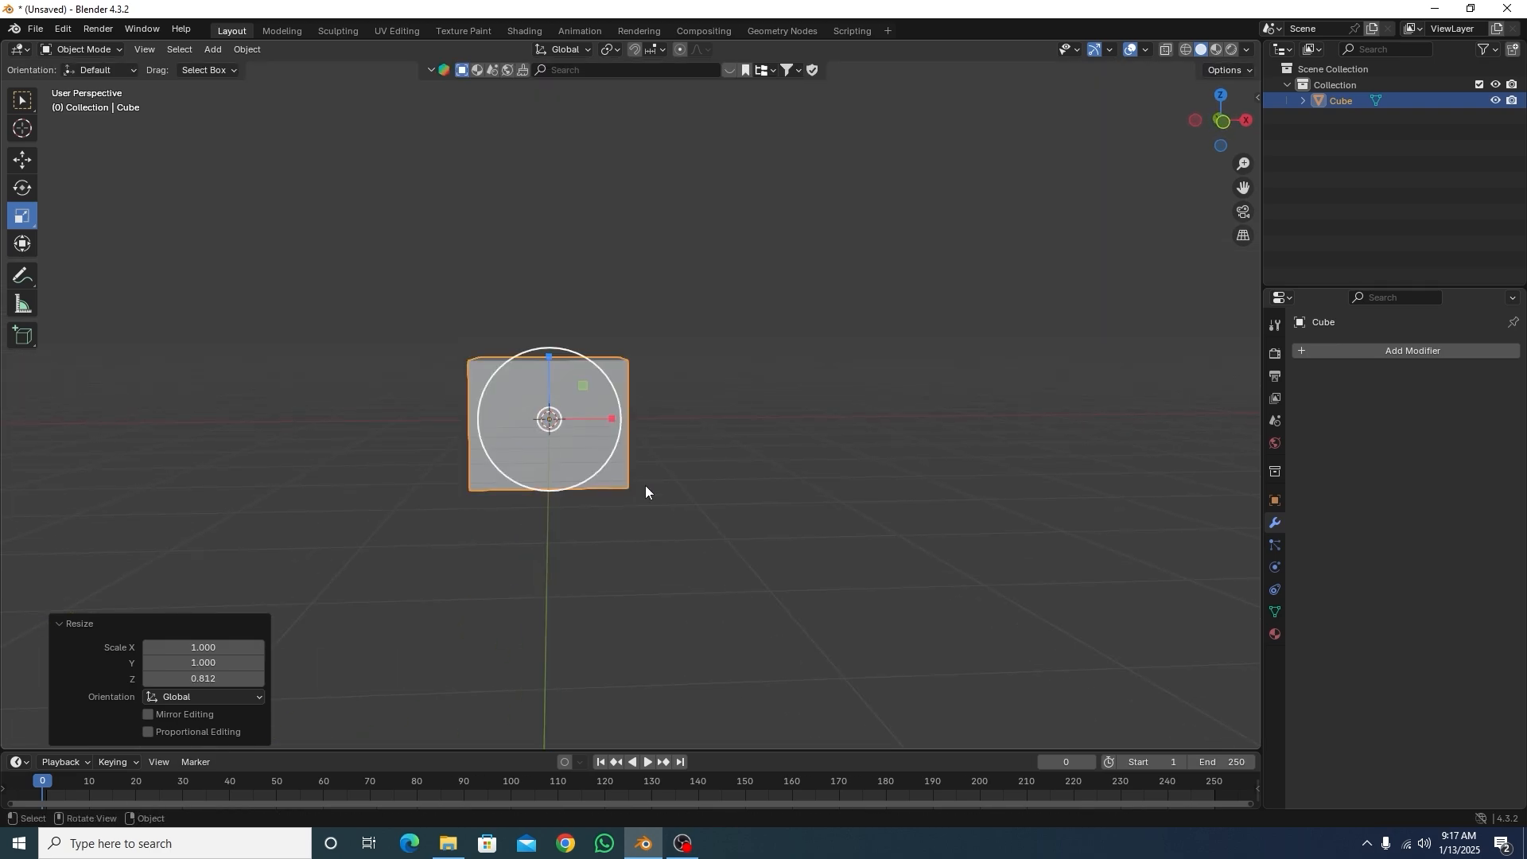
{"action": "left_click", "coordinate": [689, 503]}
{"action": "key", "text": "KP_1"}
{"action": "scroll", "coordinate": [517, 385], "scroll_direction": "up", "scroll_amount": 2}
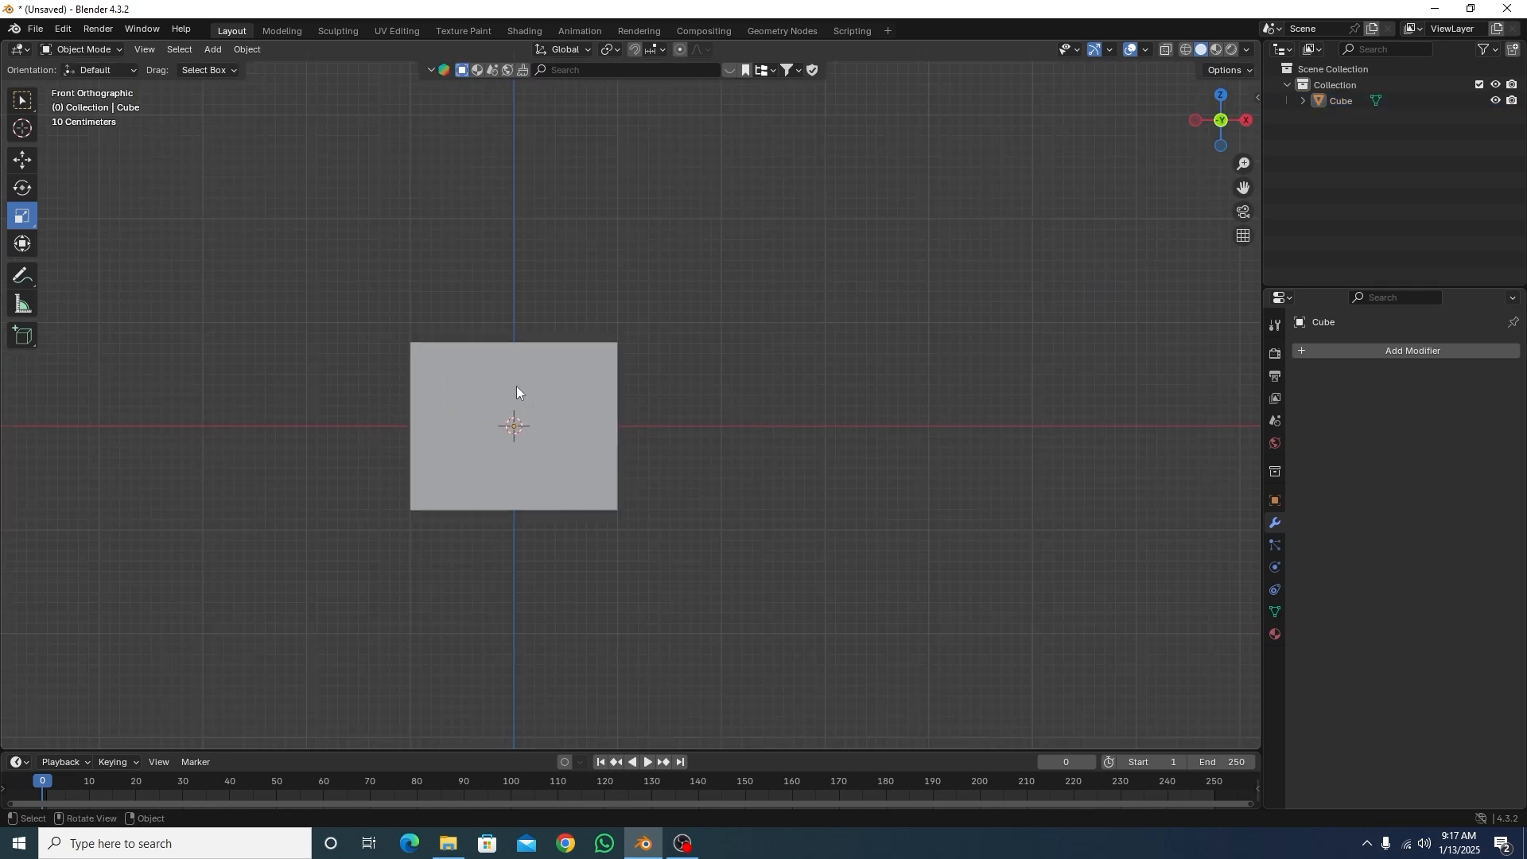
Step: Switch the cube to Edit Mode and clear the mesh selection
{"action": "left_click", "coordinate": [116, 50]}
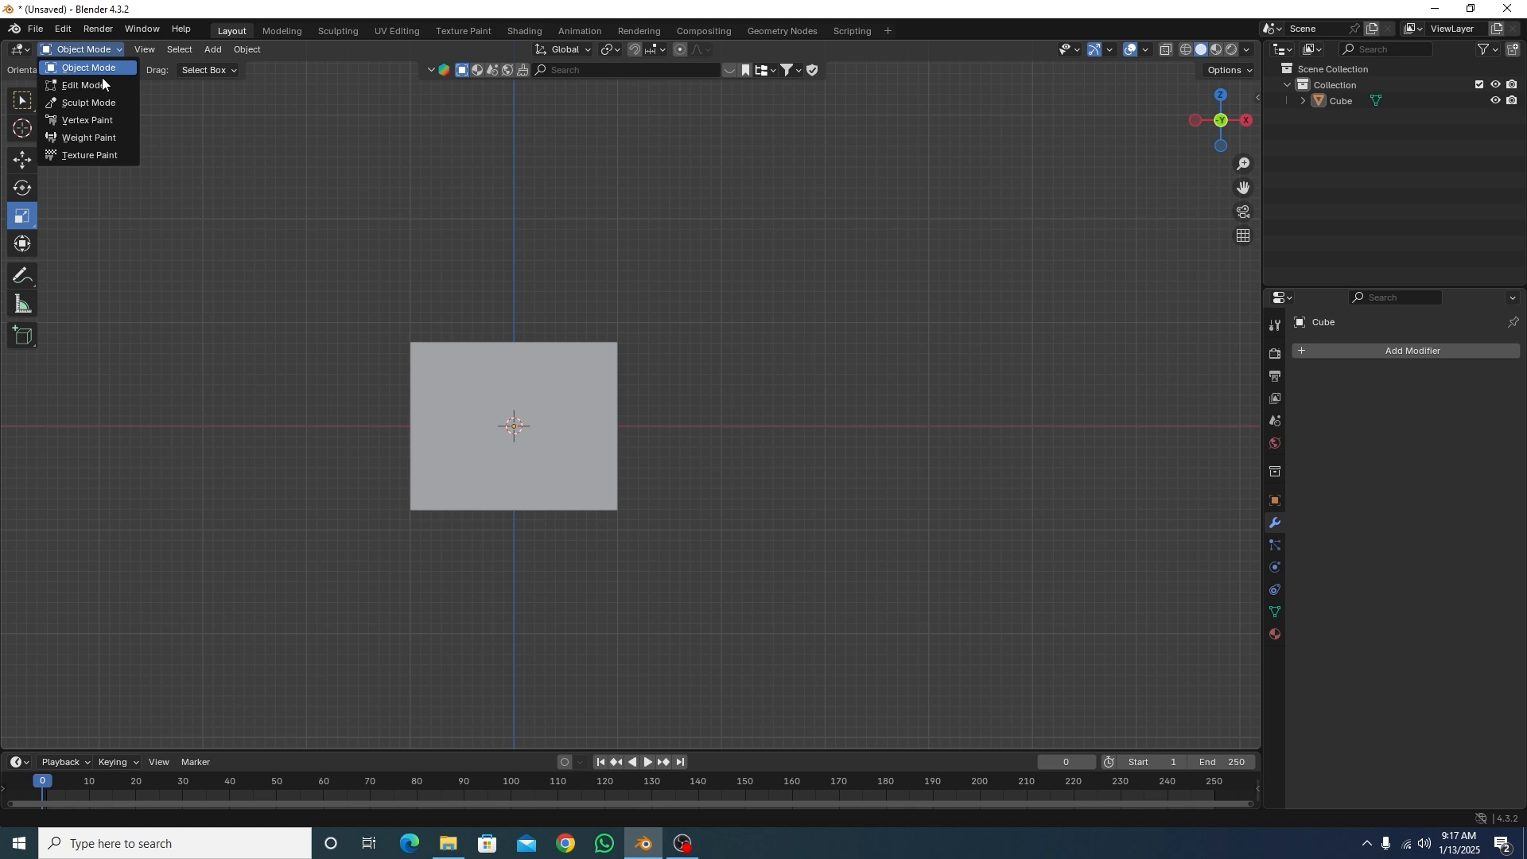
{"action": "left_click", "coordinate": [101, 78]}
{"action": "left_click", "coordinate": [723, 318]}
{"action": "mouse_move", "coordinate": [724, 318]}
{"action": "middle_mouse_down"}
{"action": "mouse_move", "coordinate": [760, 365]}
{"action": "mouse_move", "coordinate": [732, 334]}
{"action": "middle_mouse_up"}
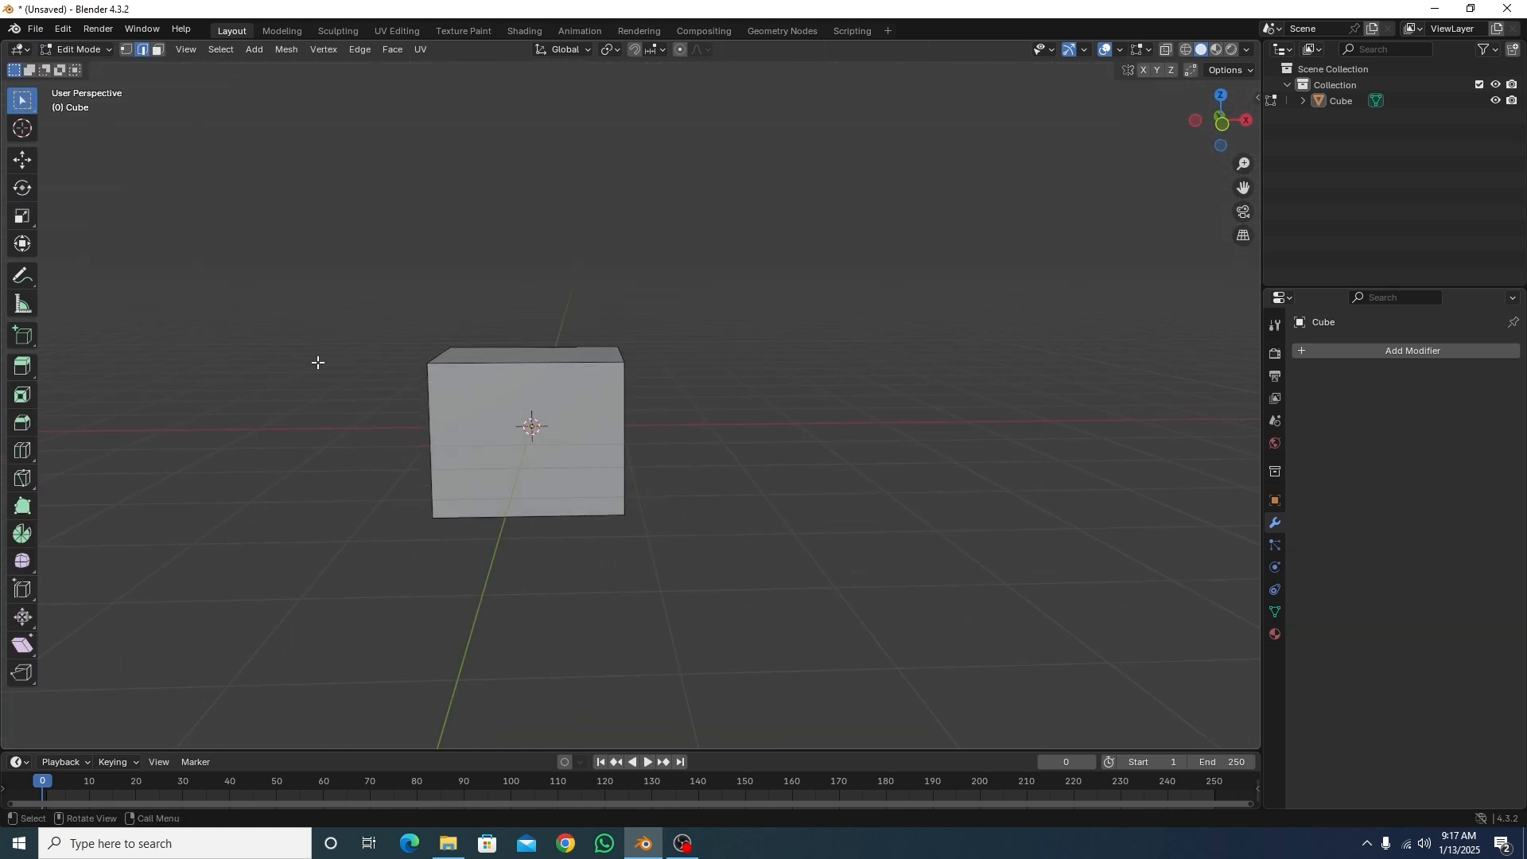
{"action": "scroll", "coordinate": [525, 409], "scroll_direction": "down", "scroll_amount": 1}
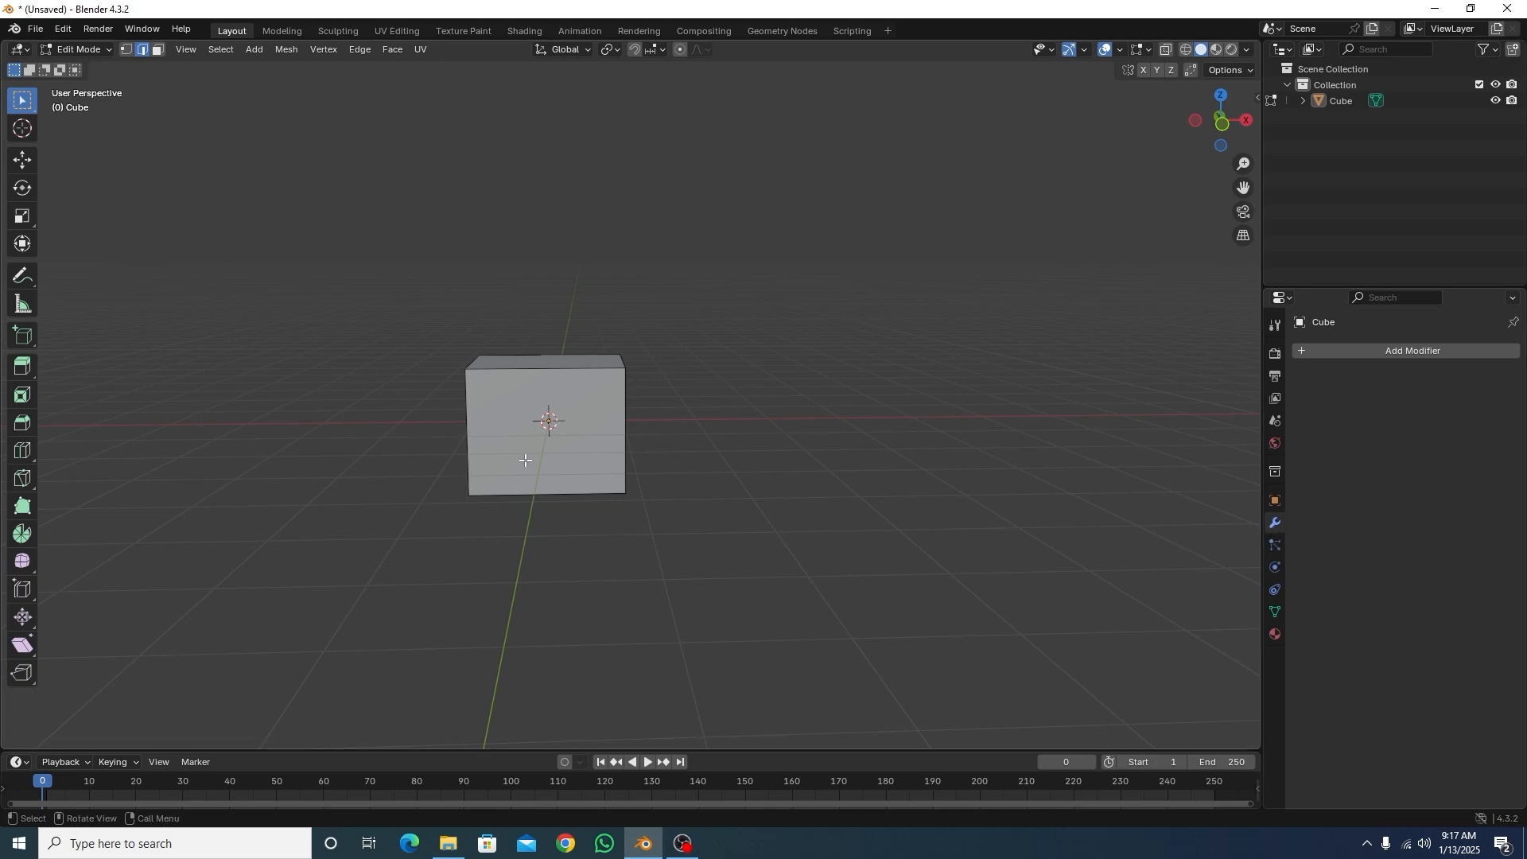
{"action": "scroll", "coordinate": [525, 459], "scroll_direction": "up", "scroll_amount": 2}
{"action": "middle_click_drag", "start_coordinate": [662, 511], "coordinate": [692, 498]}
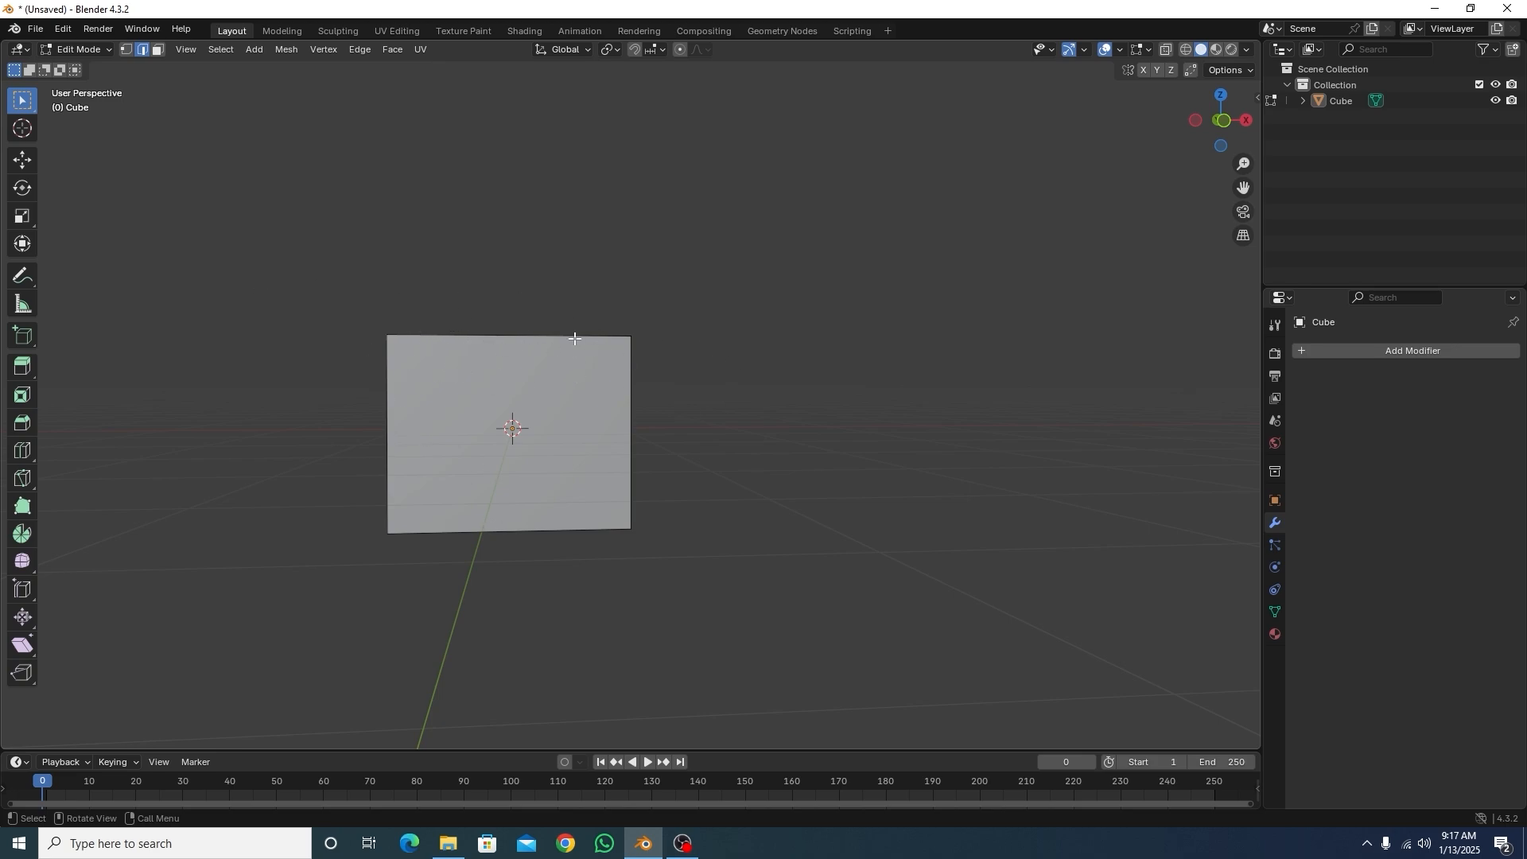
{"action": "mouse_move", "coordinate": [716, 331]}
{"action": "middle_mouse_down"}
{"action": "mouse_move", "coordinate": [747, 313]}
{"action": "mouse_move", "coordinate": [743, 342]}
{"action": "middle_mouse_up"}
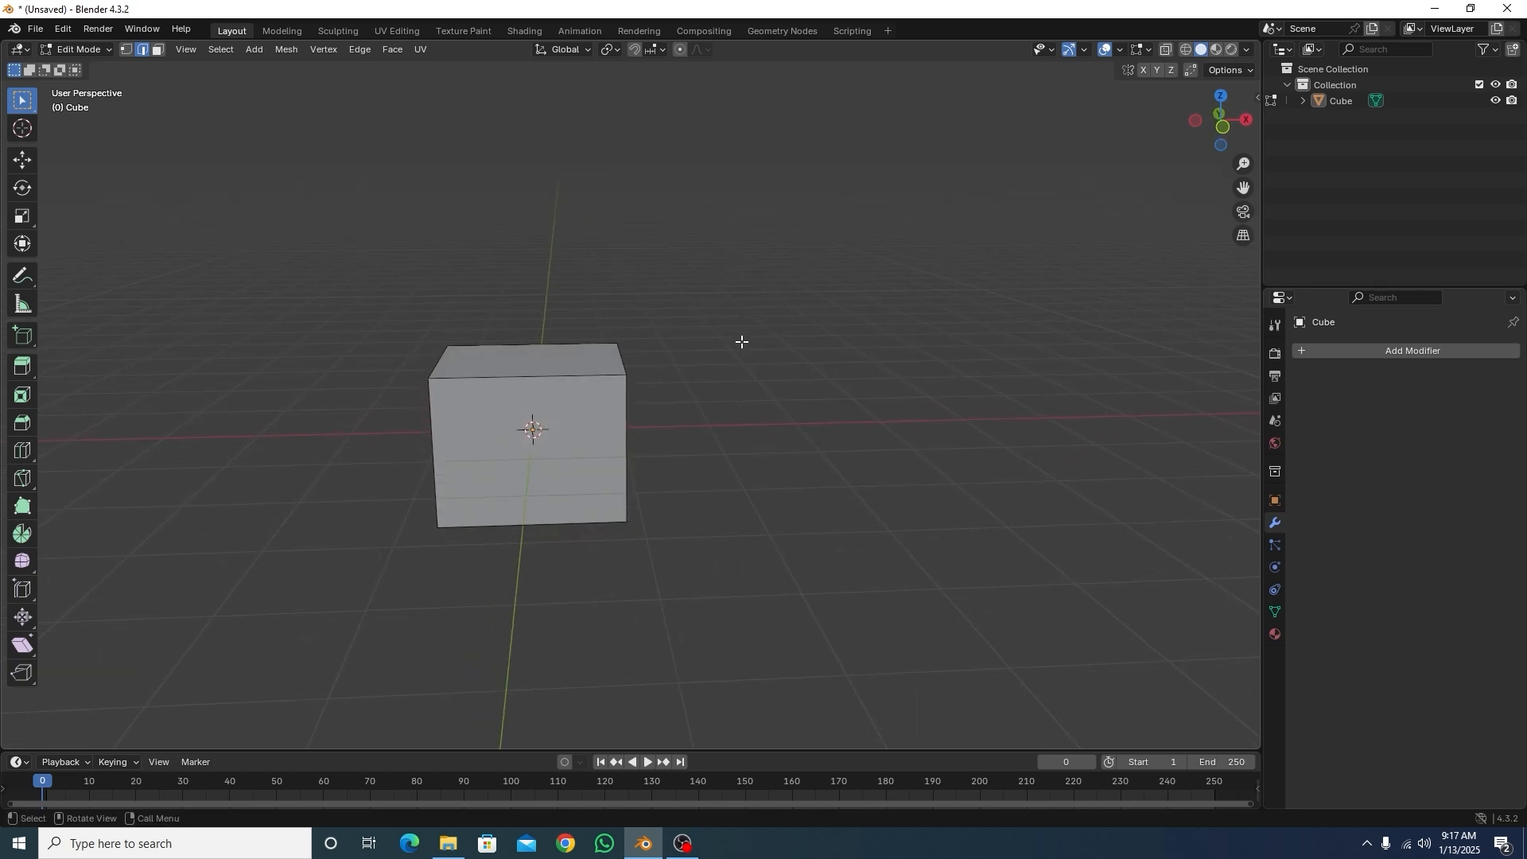
{"action": "middle_click_drag", "start_coordinate": [729, 467], "coordinate": [723, 457]}
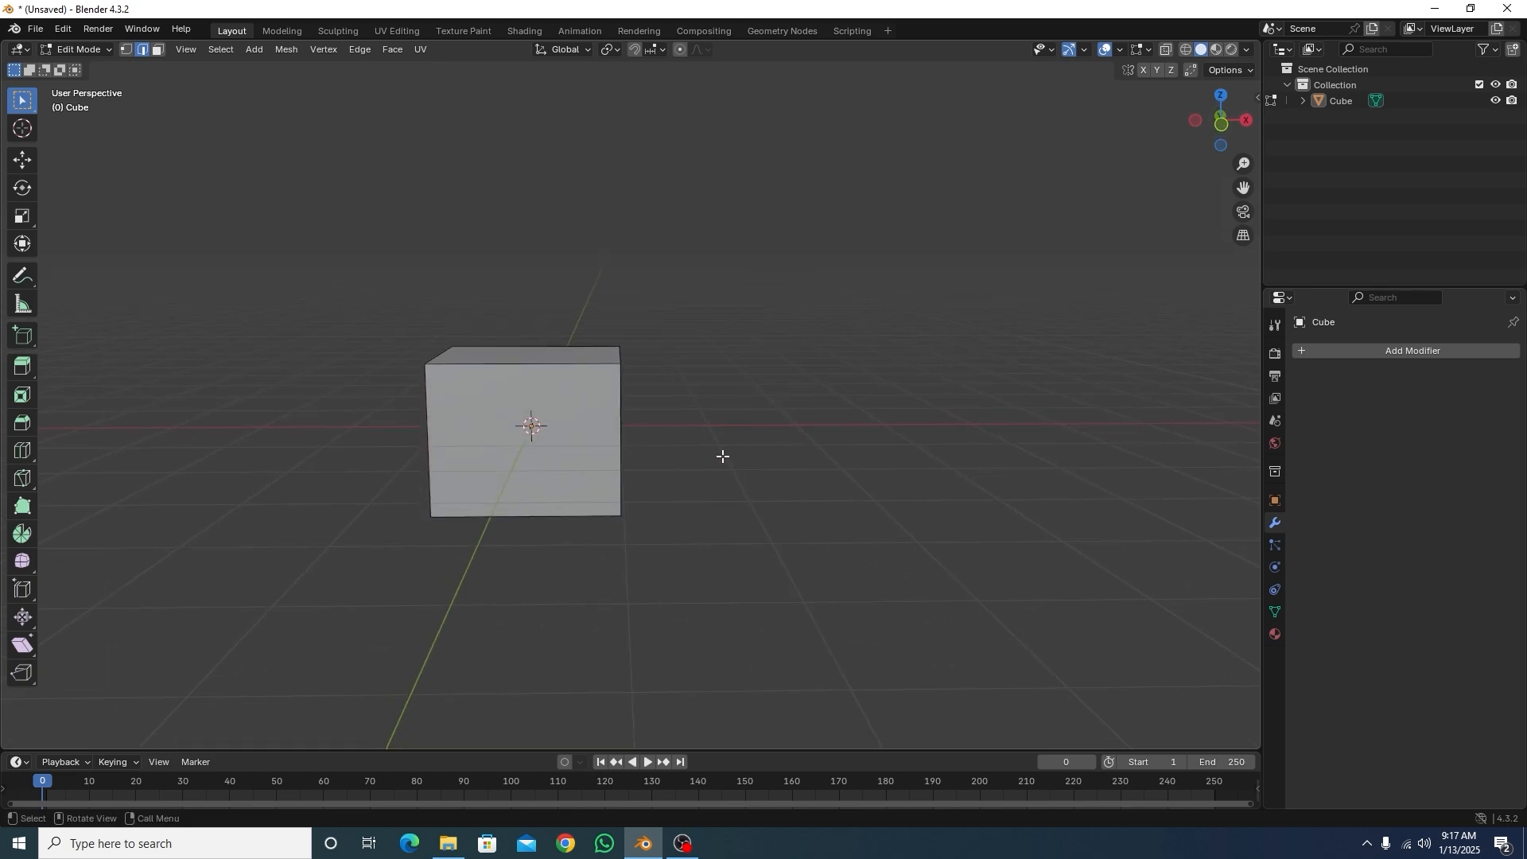
{"action": "key", "text": "a"}
{"action": "middle_click_drag", "start_coordinate": [460, 508], "coordinate": [719, 460]}
{"action": "key", "text": "alt+a"}
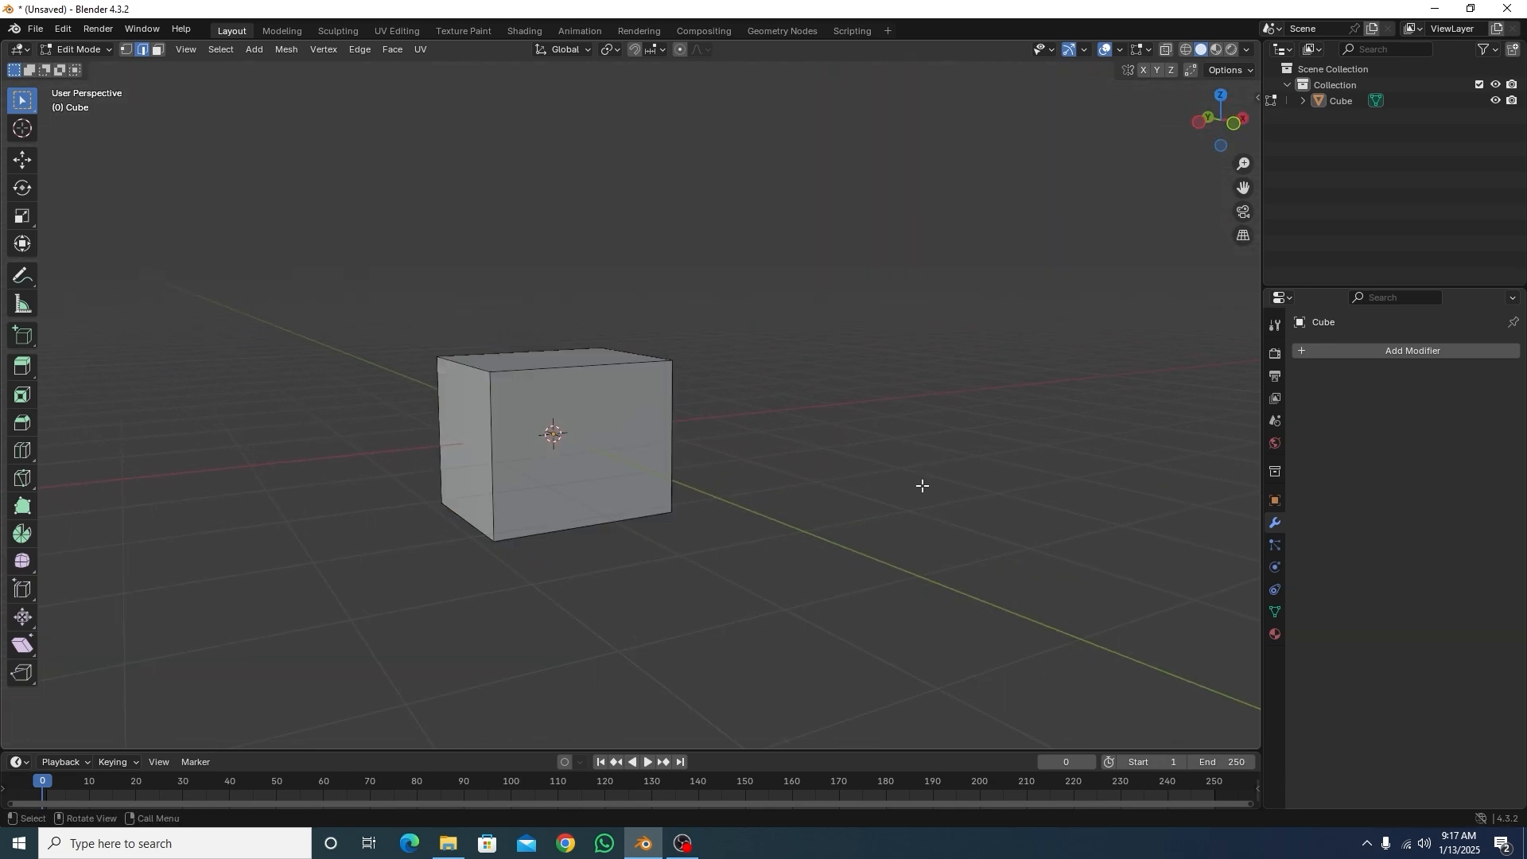
{"action": "left_click", "coordinate": [589, 366]}
{"action": "middle_click_drag", "start_coordinate": [766, 499], "coordinate": [815, 494]}
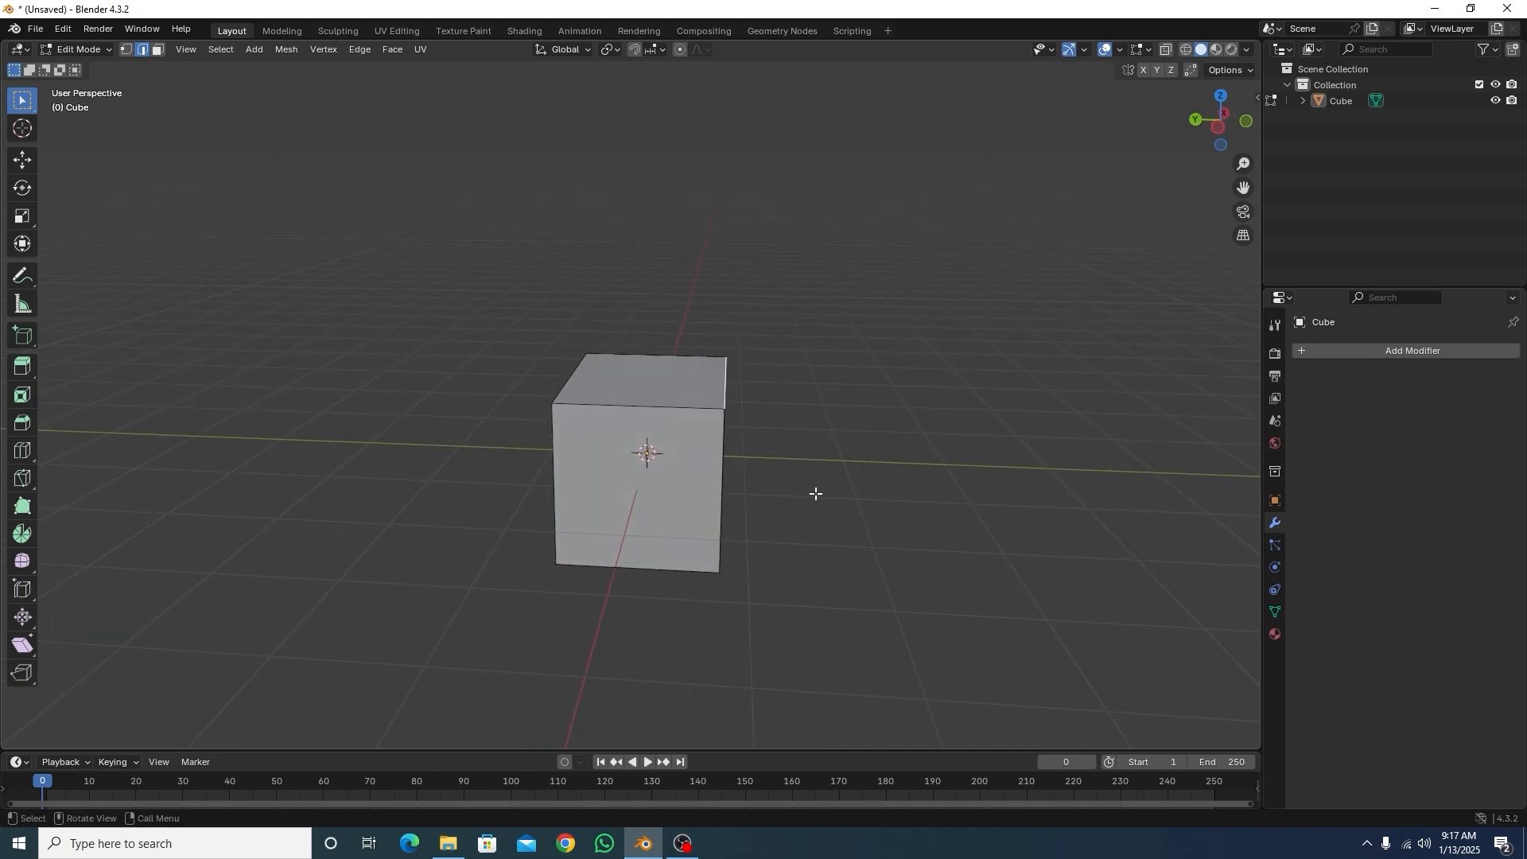
{"action": "left_click", "coordinate": [638, 408], "text": "shift"}
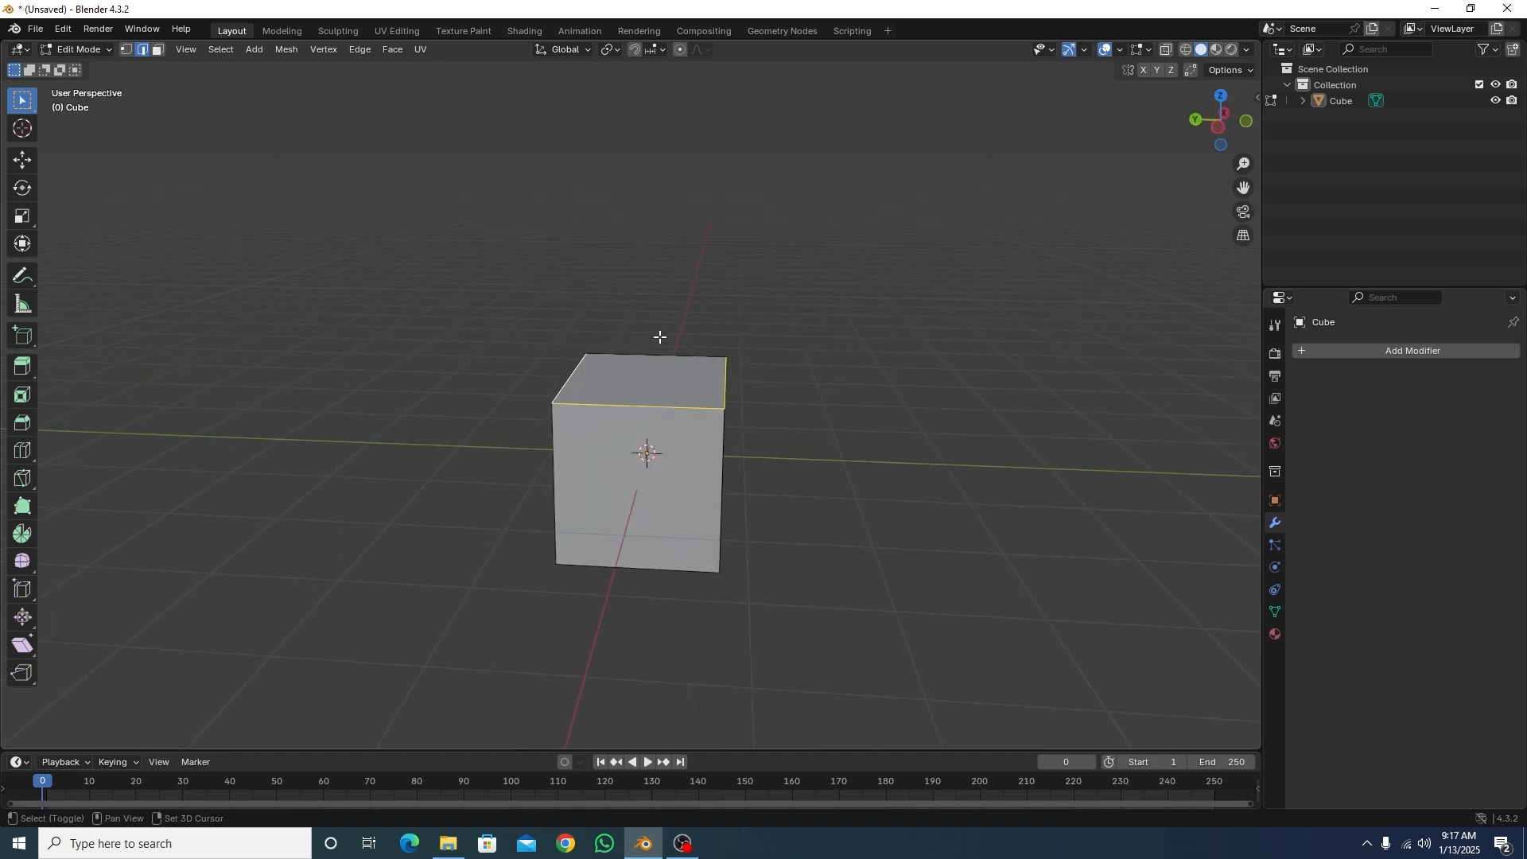
{"action": "left_click", "coordinate": [671, 362], "text": "alt+shift"}
{"action": "middle_click_drag", "start_coordinate": [671, 362], "coordinate": [826, 437]}
{"action": "left_click", "coordinate": [825, 437]}
{"action": "middle_click_drag", "start_coordinate": [904, 478], "coordinate": [879, 476]}
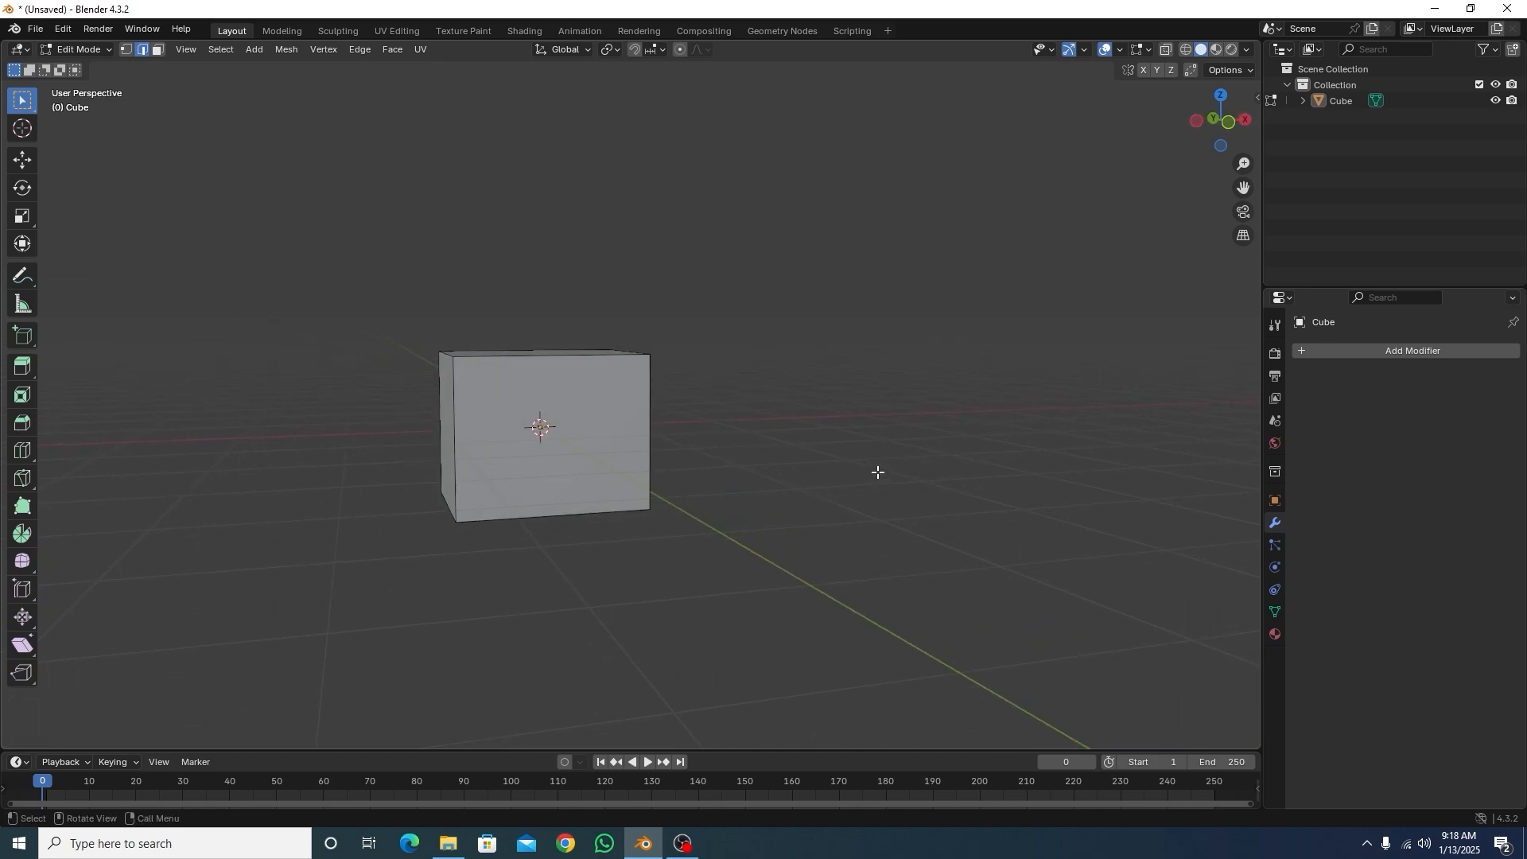
Step: Bevel all of the cube's edges with a 0.15 m width and 11 segments, and return to Object Mode
{"action": "key", "text": "a"}
{"action": "middle_click_drag", "start_coordinate": [856, 422], "coordinate": [802, 426]}
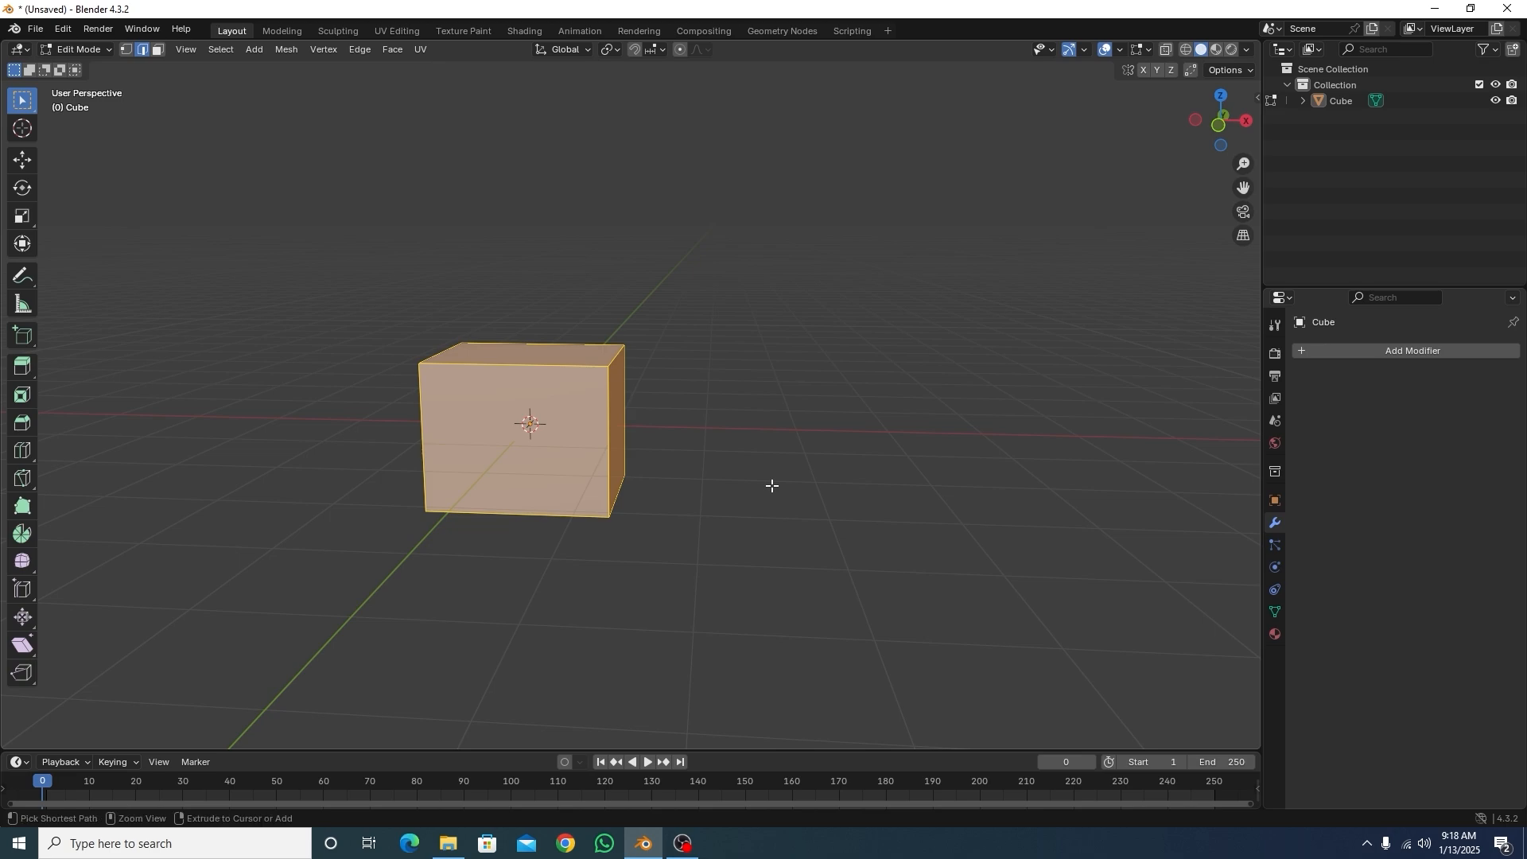
{"action": "key", "text": "ctrl+b"}
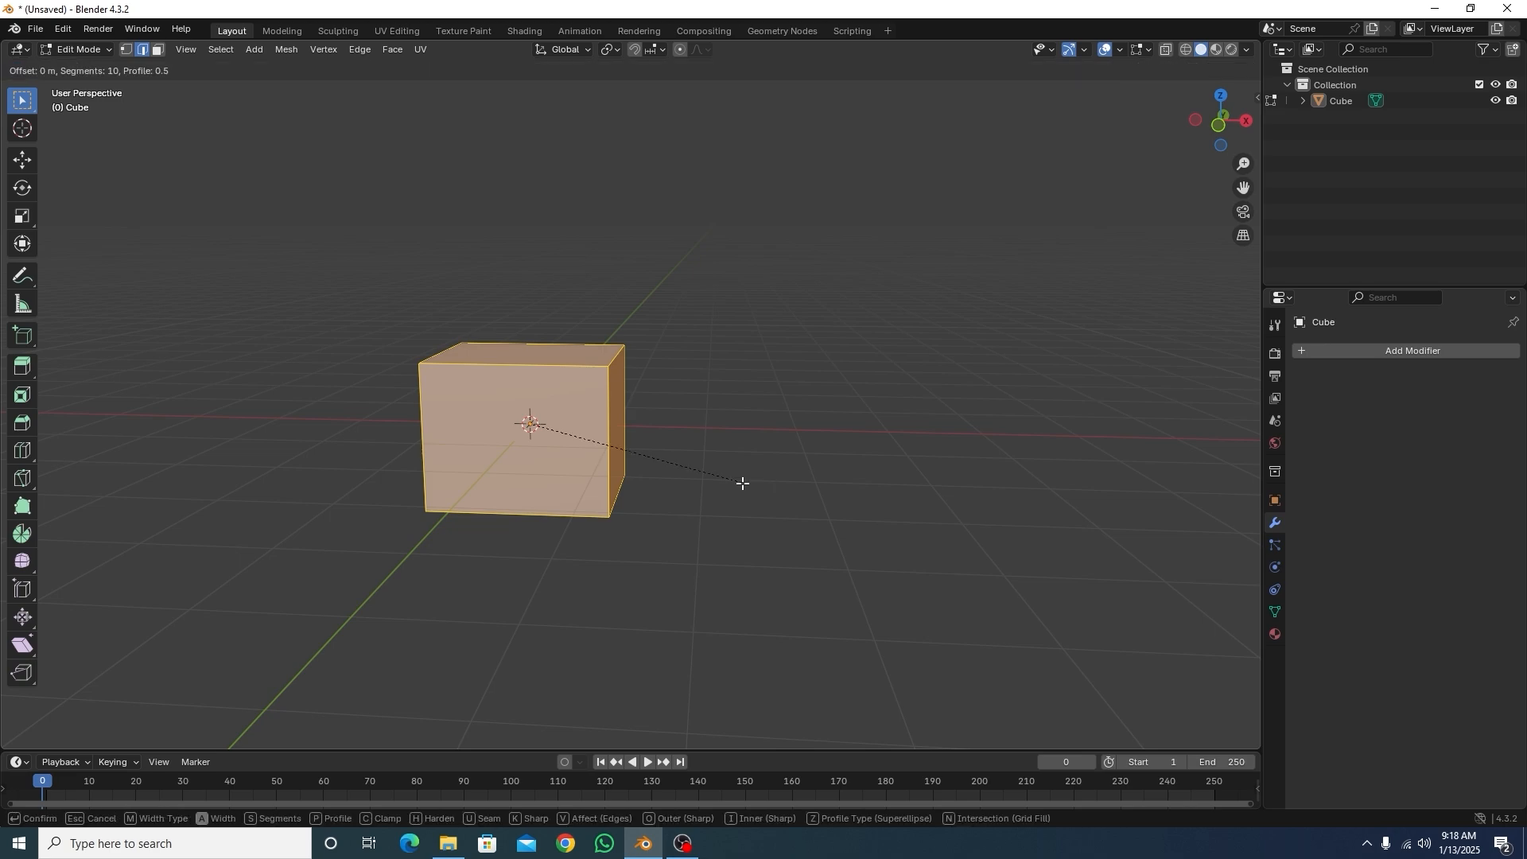
{"action": "scroll", "coordinate": [750, 494], "scroll_direction": "down", "scroll_amount": 9}
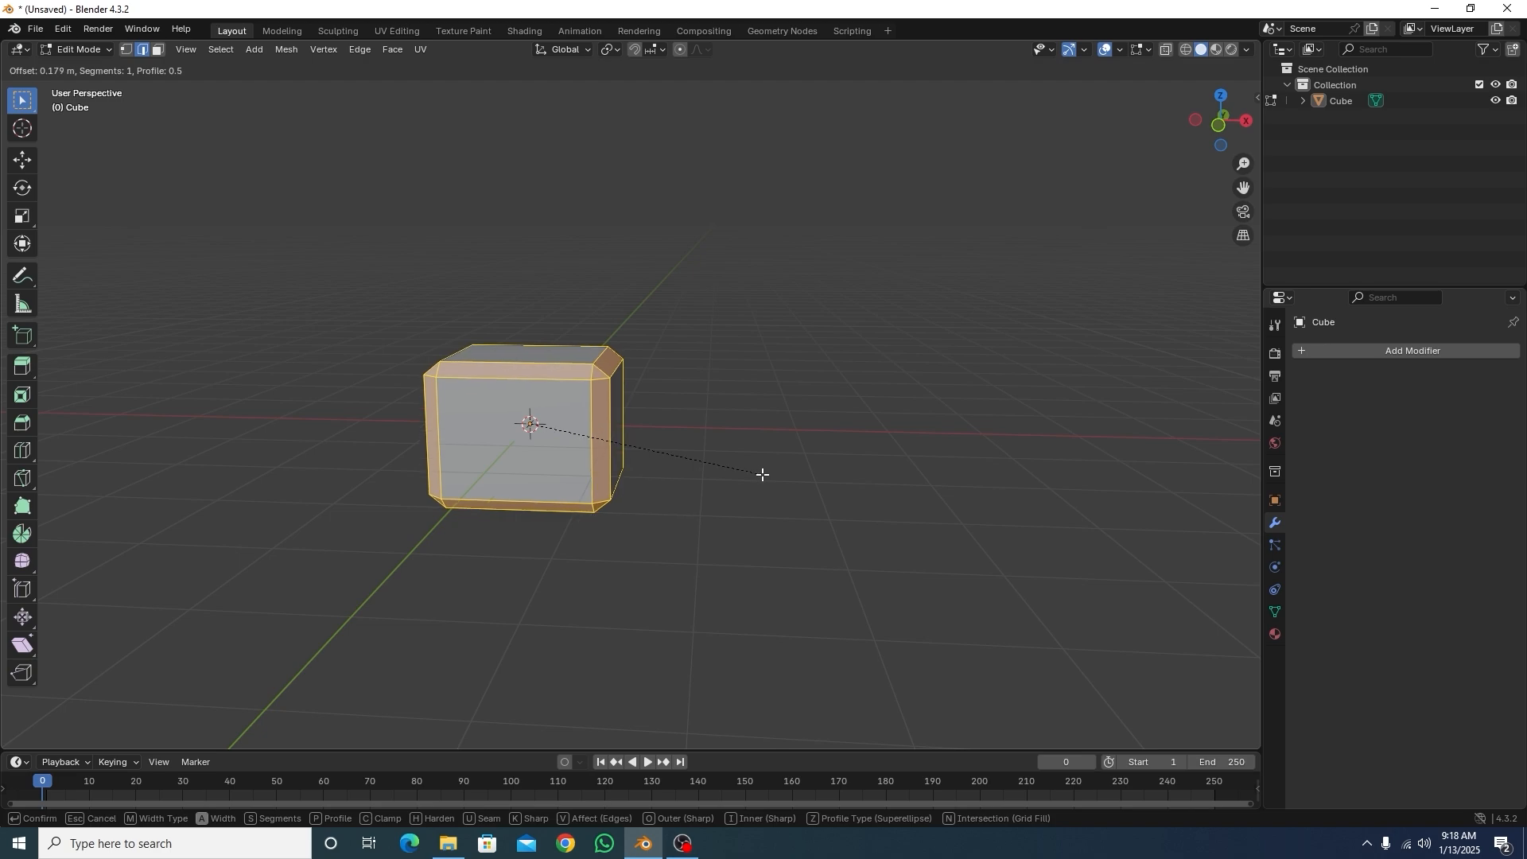
{"action": "scroll", "coordinate": [763, 475], "scroll_direction": "up", "scroll_amount": 9}
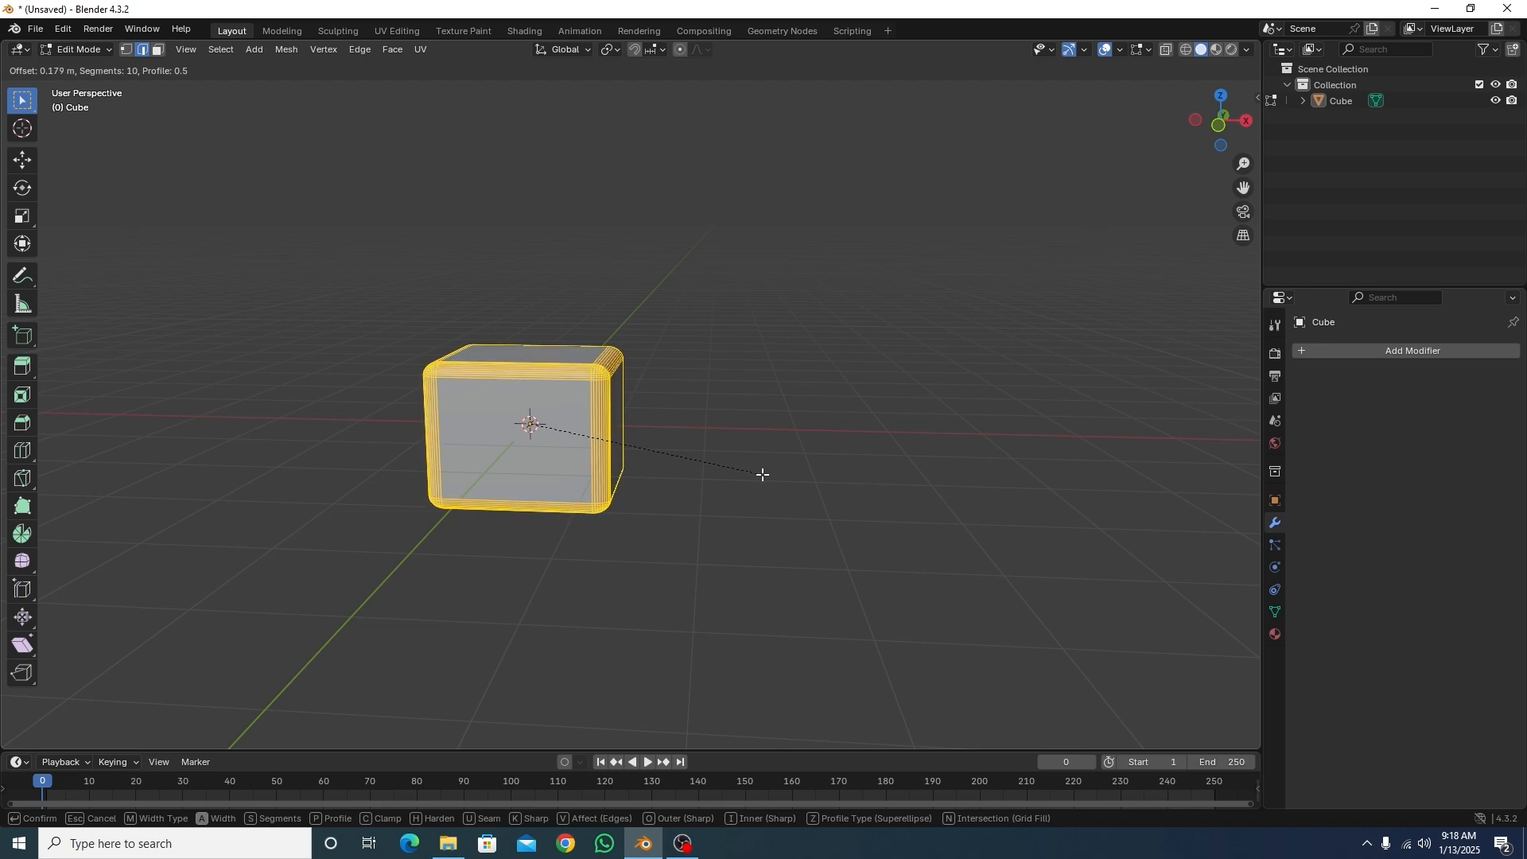
{"action": "left_click", "coordinate": [760, 474]}
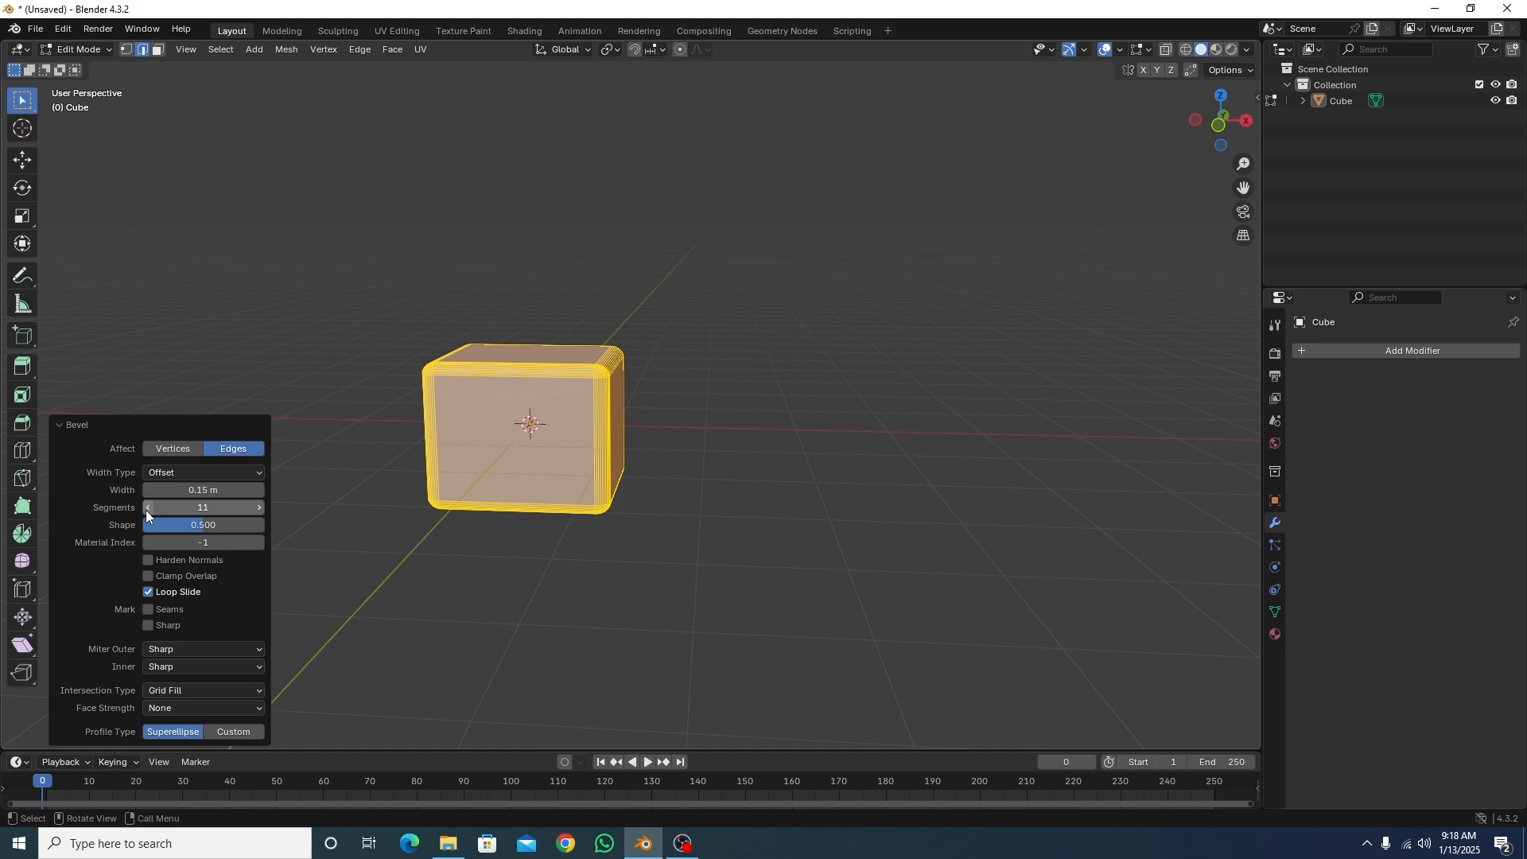
{"action": "left_click", "coordinate": [342, 423]}
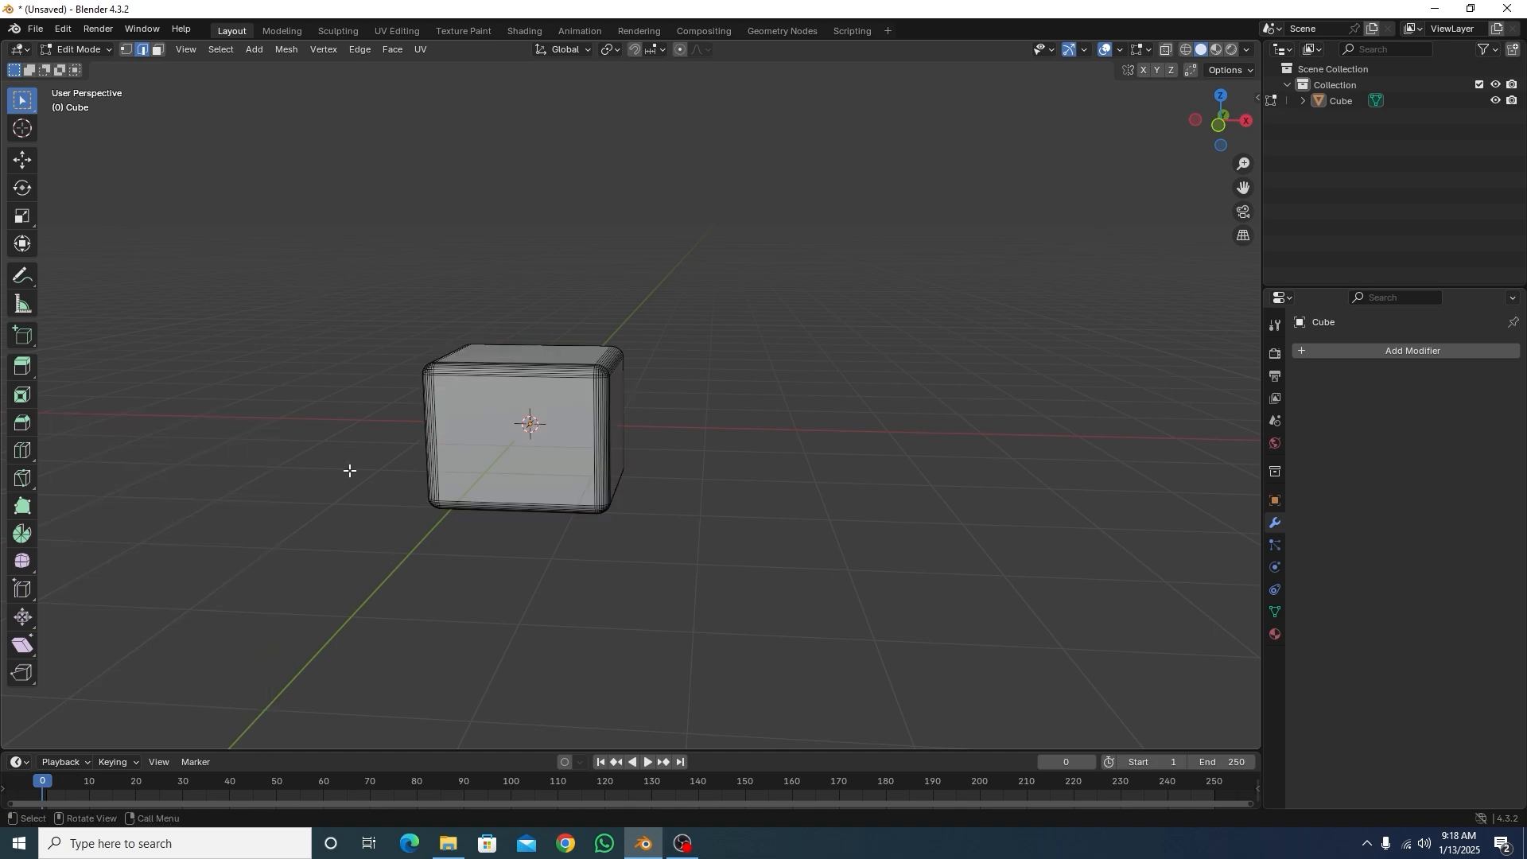
{"action": "key", "text": "Tab"}
Step: Apply smooth shading to the beveled cube to remove the faceting on its rounded corners
{"action": "middle_click_drag", "start_coordinate": [465, 446], "coordinate": [493, 422]}
{"action": "scroll", "coordinate": [409, 332], "scroll_direction": "up", "scroll_amount": 3}
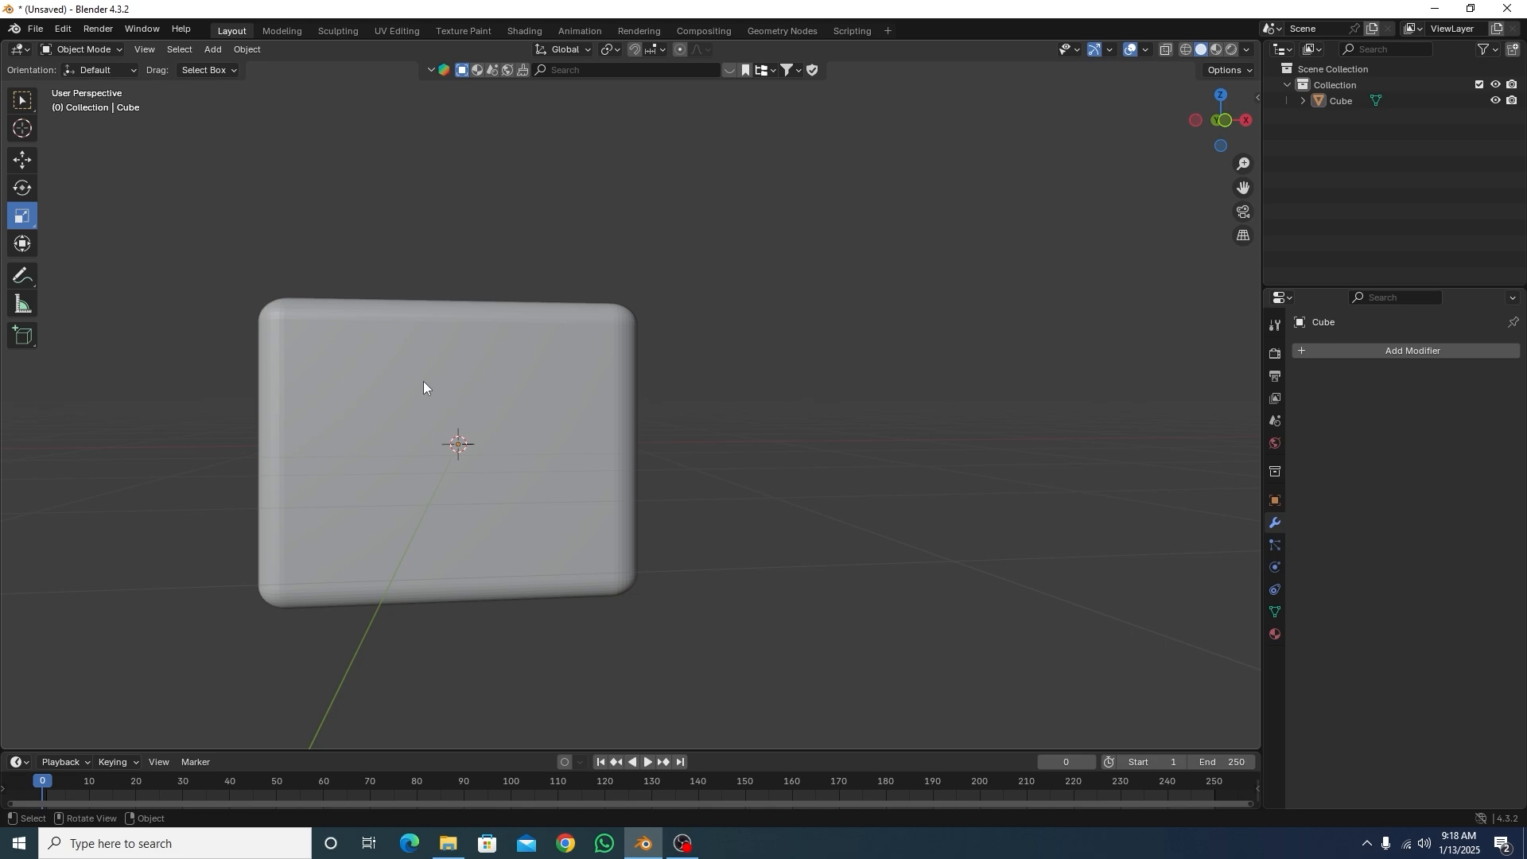
{"action": "middle_click_drag", "start_coordinate": [423, 380], "coordinate": [522, 417]}
{"action": "scroll", "coordinate": [369, 327], "scroll_direction": "up", "scroll_amount": 3}
{"action": "middle_click_drag", "start_coordinate": [717, 527], "coordinate": [761, 562]}
{"action": "scroll", "coordinate": [637, 378], "scroll_direction": "up", "scroll_amount": 5}
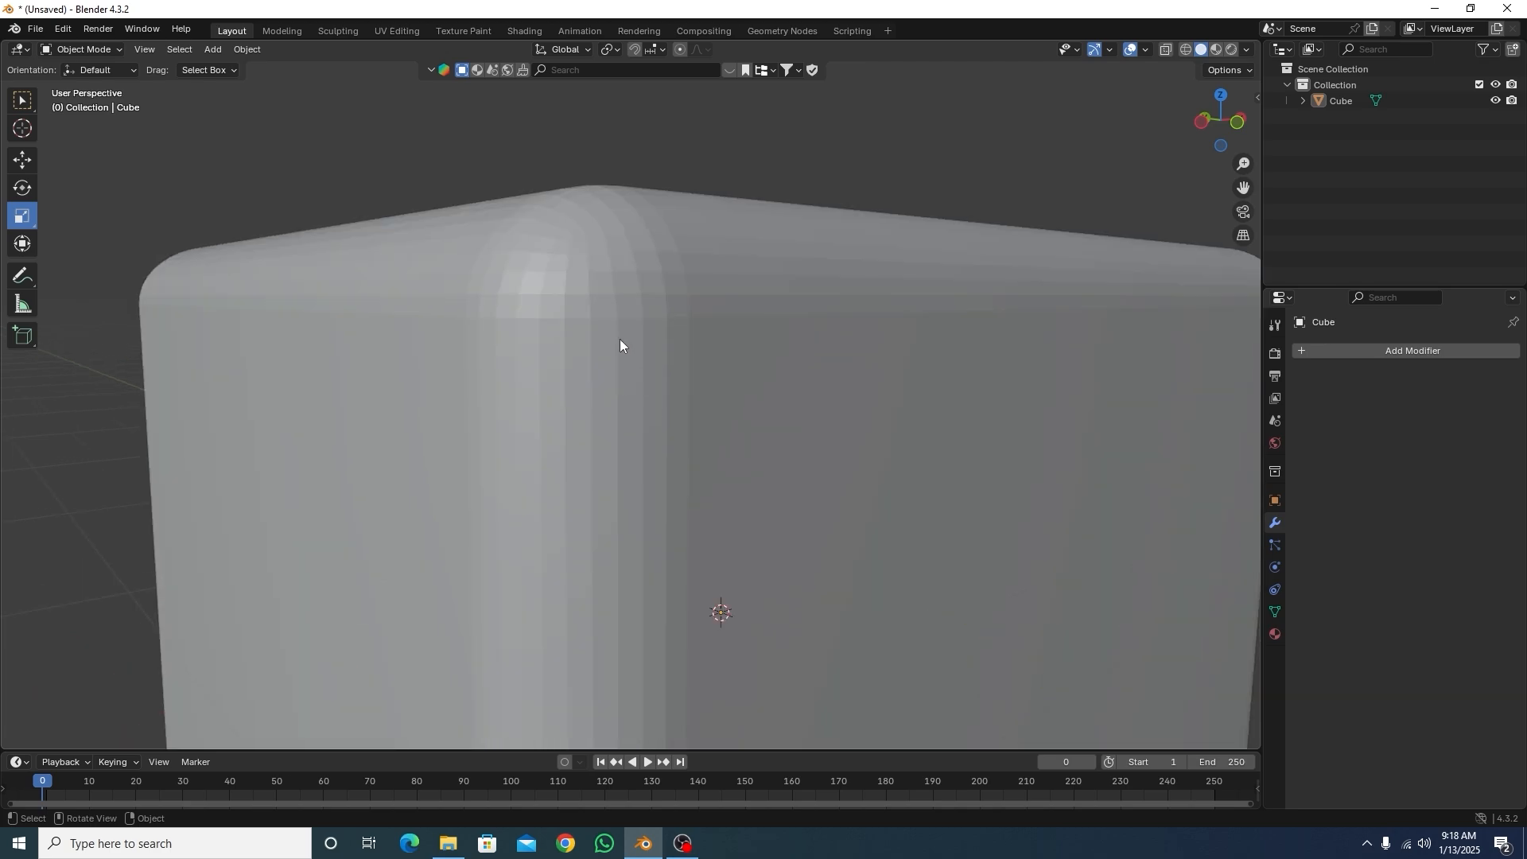
{"action": "left_click", "coordinate": [613, 293]}
{"action": "right_click", "coordinate": [612, 294]}
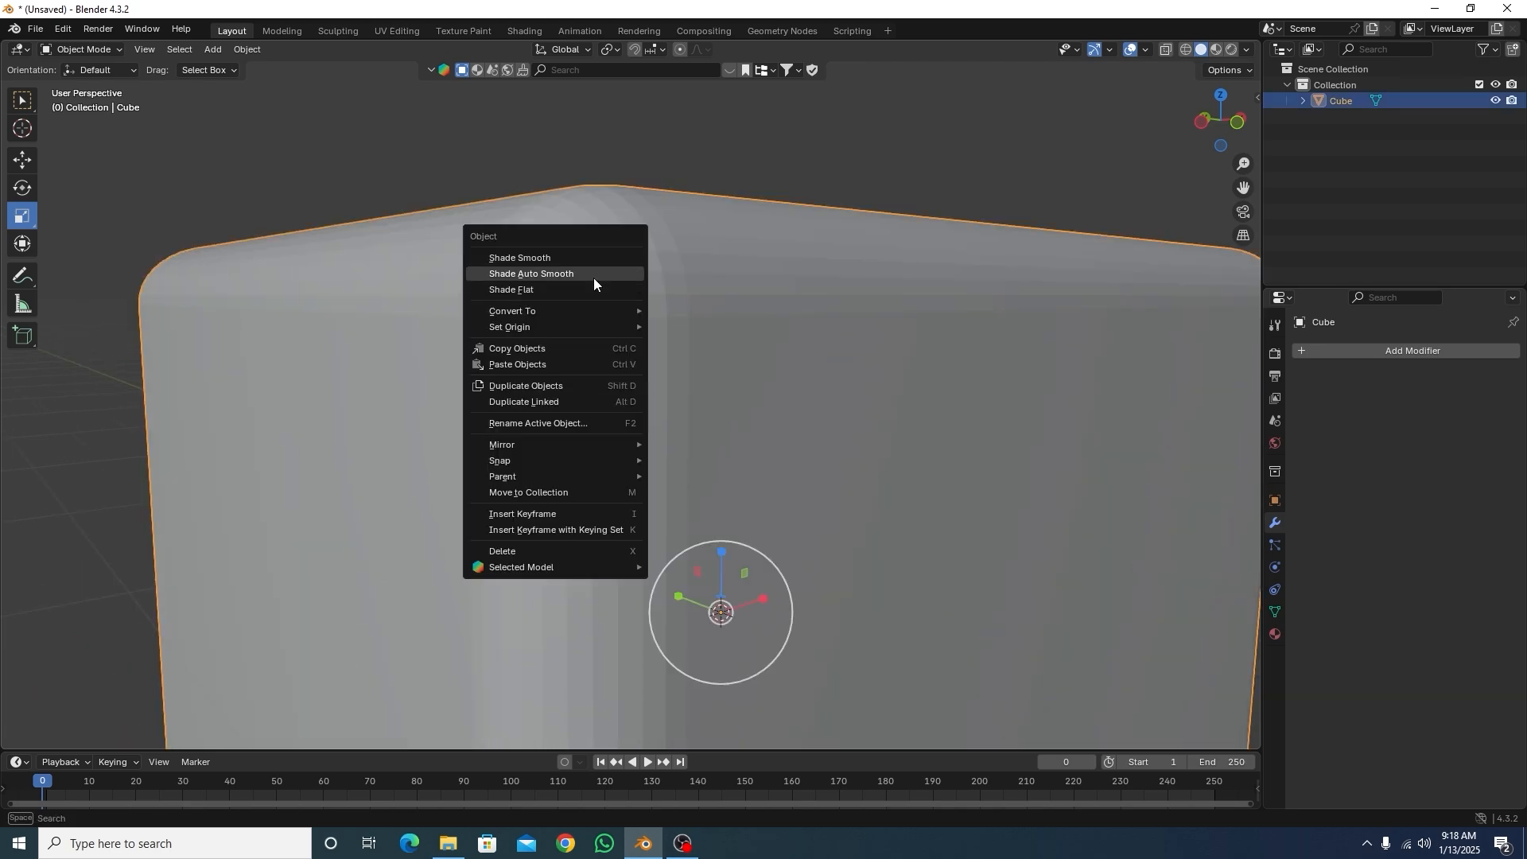
{"action": "left_click", "coordinate": [553, 262]}
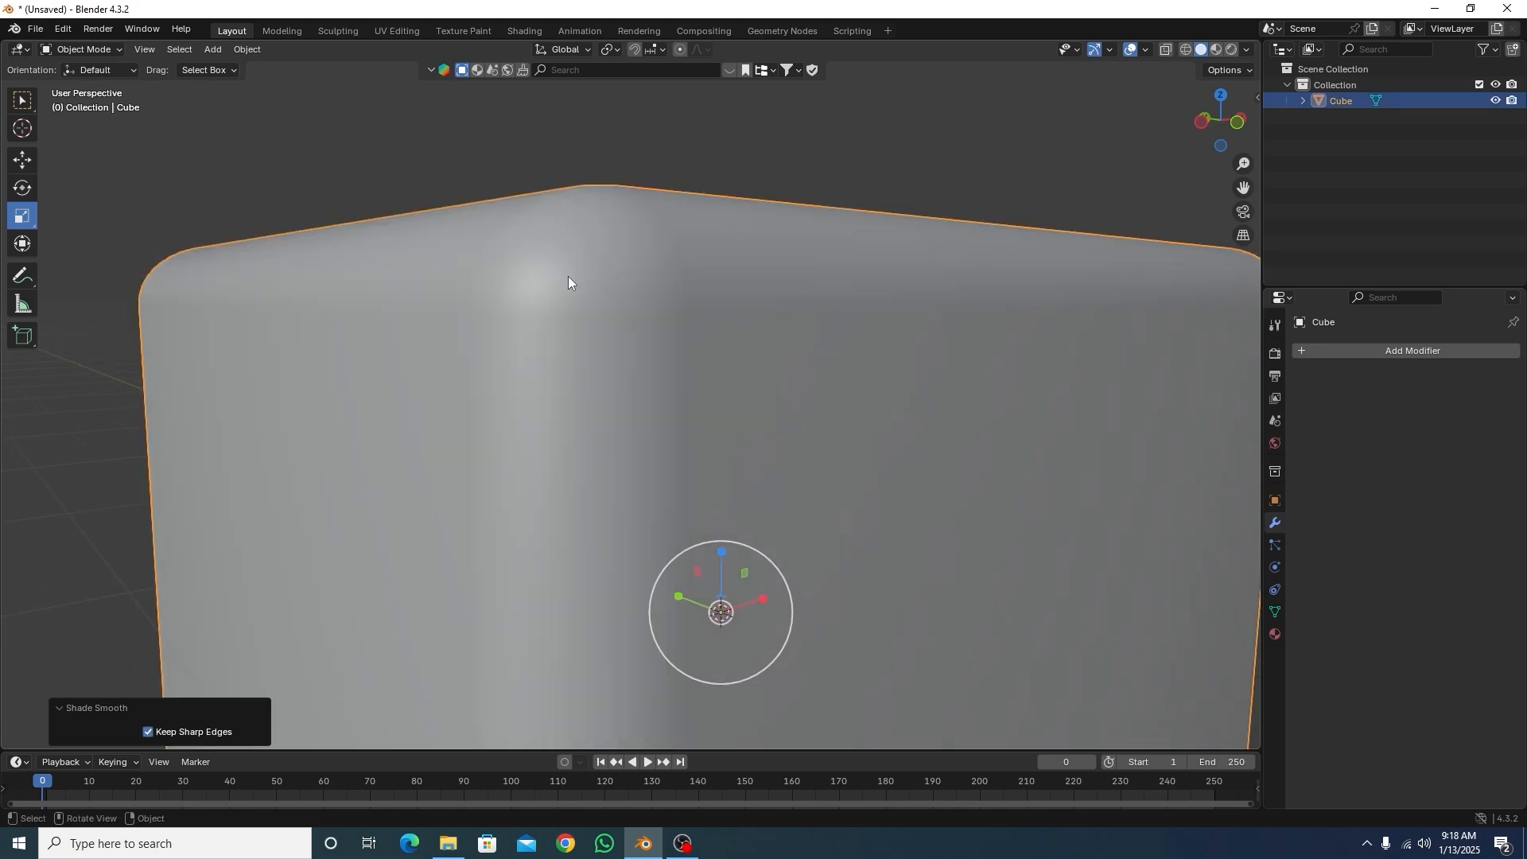
{"action": "scroll", "coordinate": [610, 275], "scroll_direction": "down", "scroll_amount": 3}
{"action": "scroll", "coordinate": [615, 284], "scroll_direction": "down", "scroll_amount": 5}
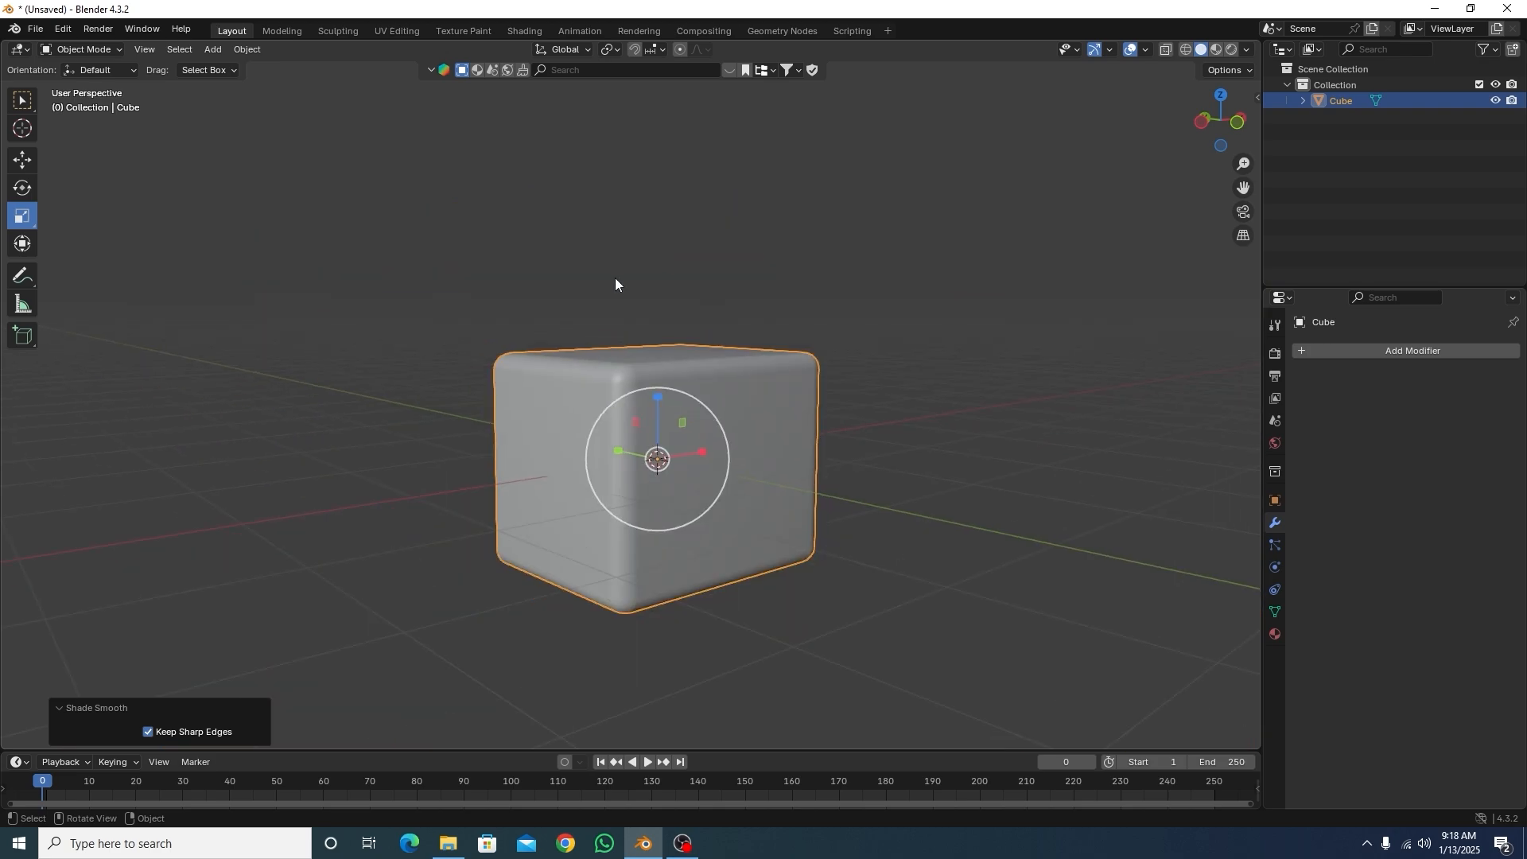
{"action": "middle_click_drag", "start_coordinate": [615, 284], "coordinate": [802, 418]}
Step: Duplicate the rounded cube in place and scale the copy up uniformly to about 1.245
{"action": "key", "text": "KP_1"}
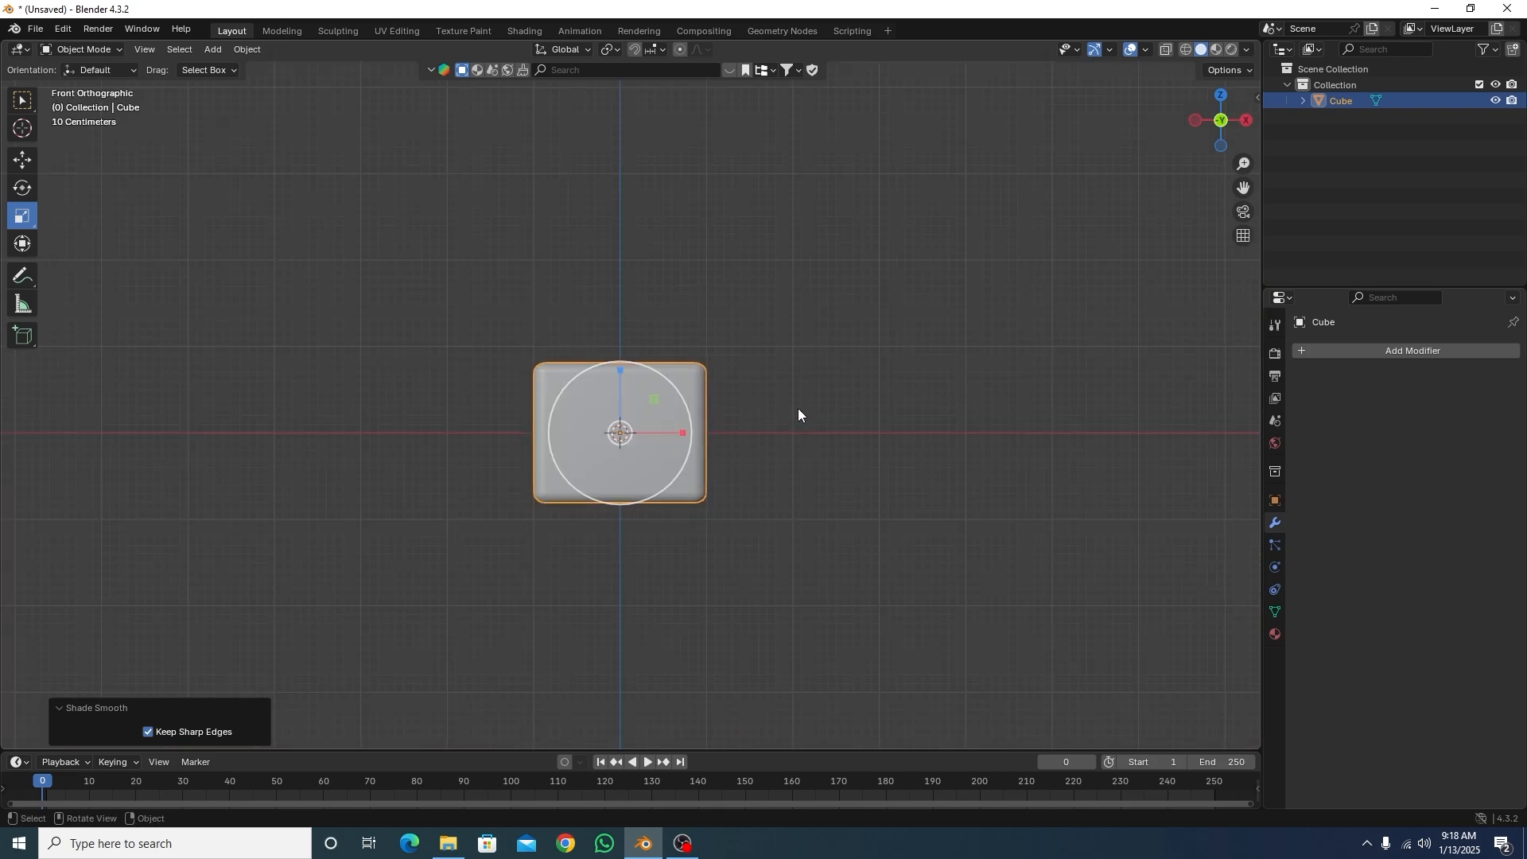
{"action": "scroll", "coordinate": [666, 450], "scroll_direction": "up", "scroll_amount": 2}
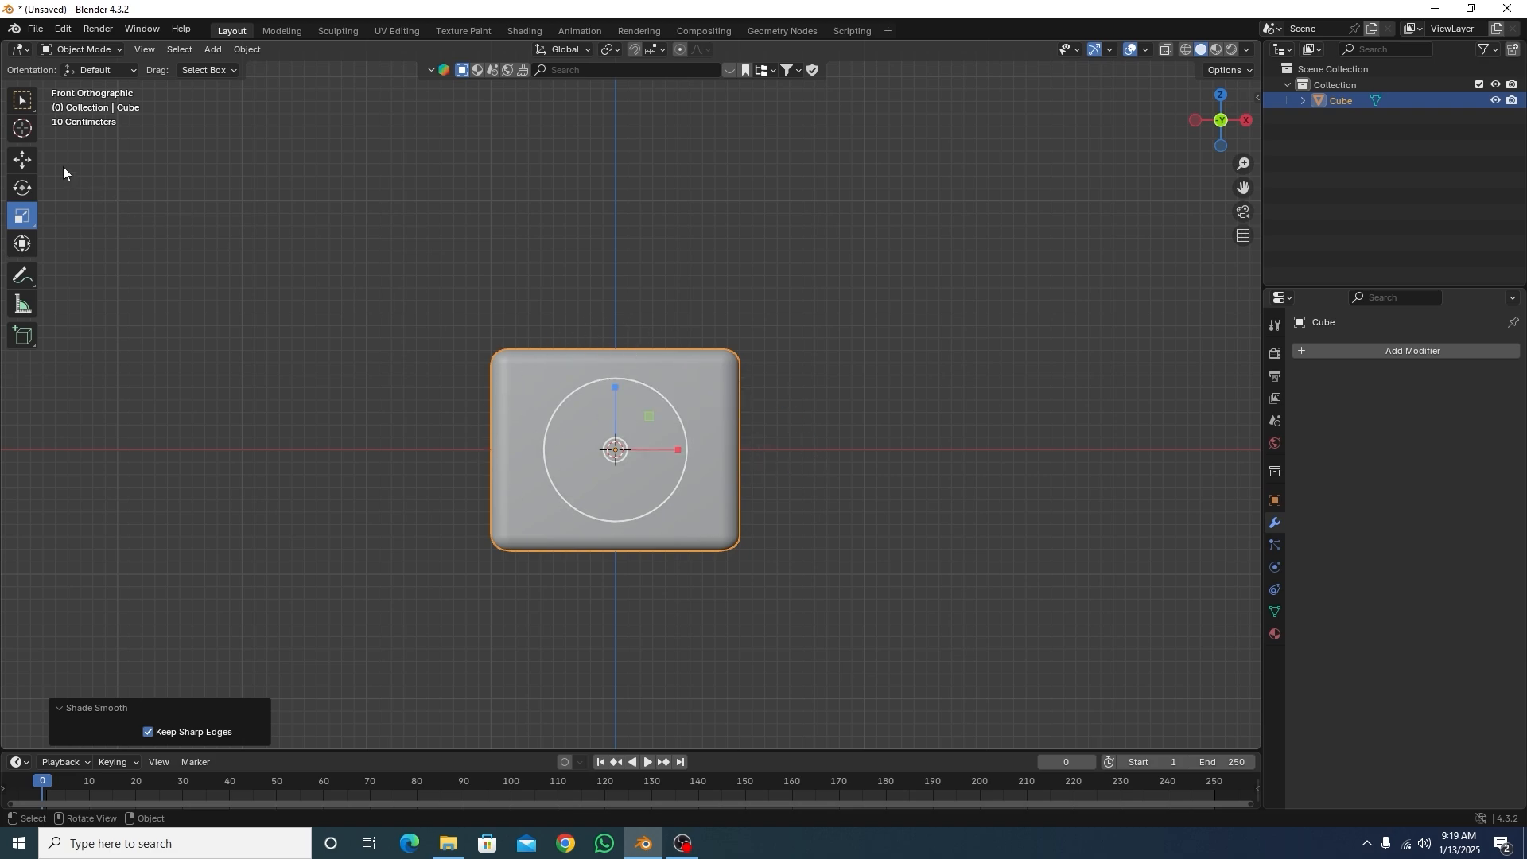
{"action": "left_click", "coordinate": [22, 159]}
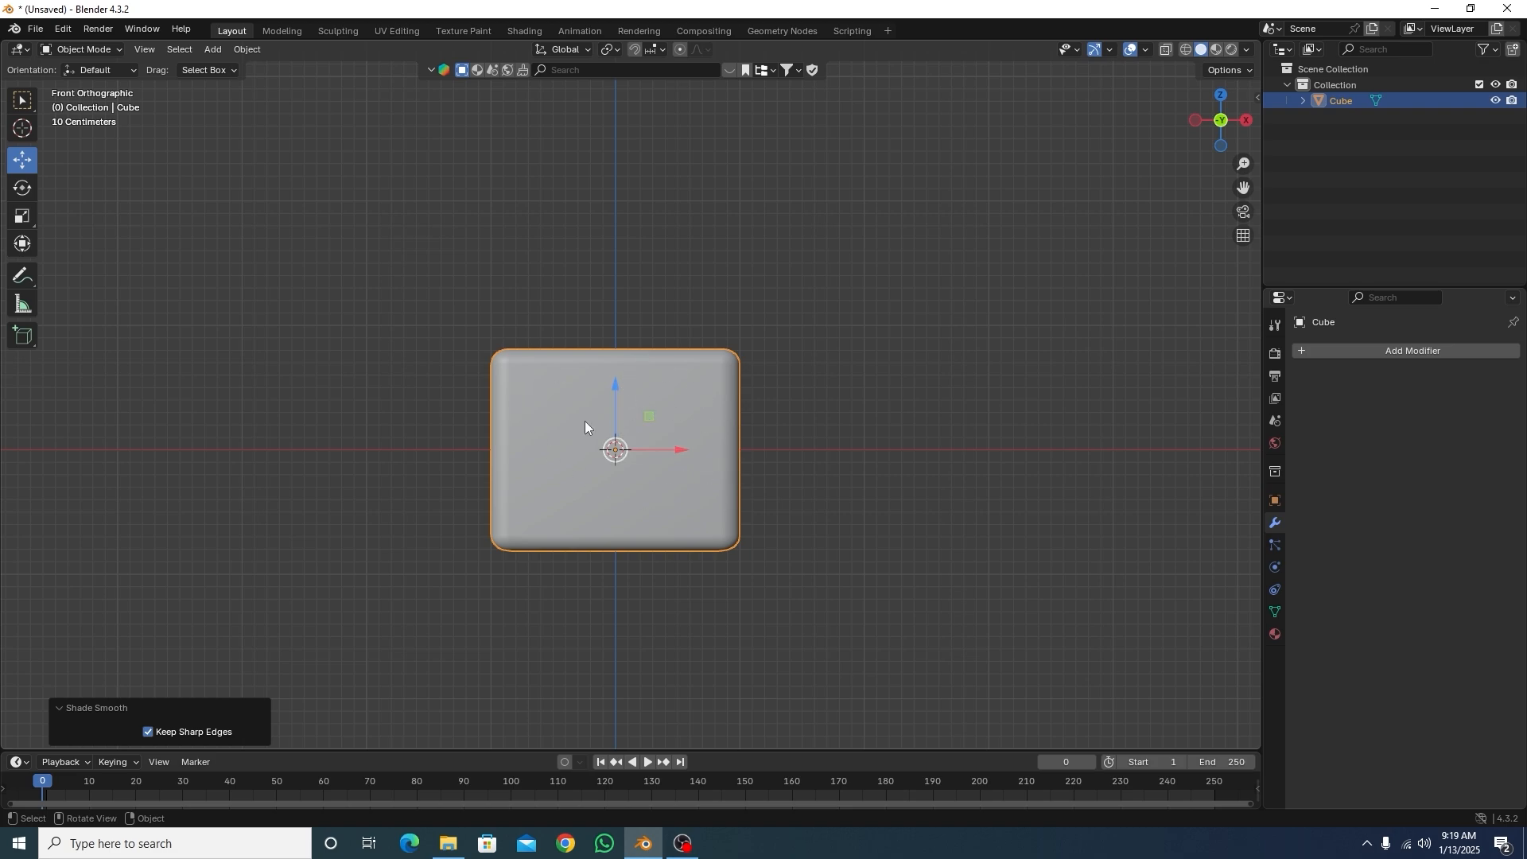
{"action": "key", "text": "shift+d"}
{"action": "left_click", "coordinate": [678, 455]}
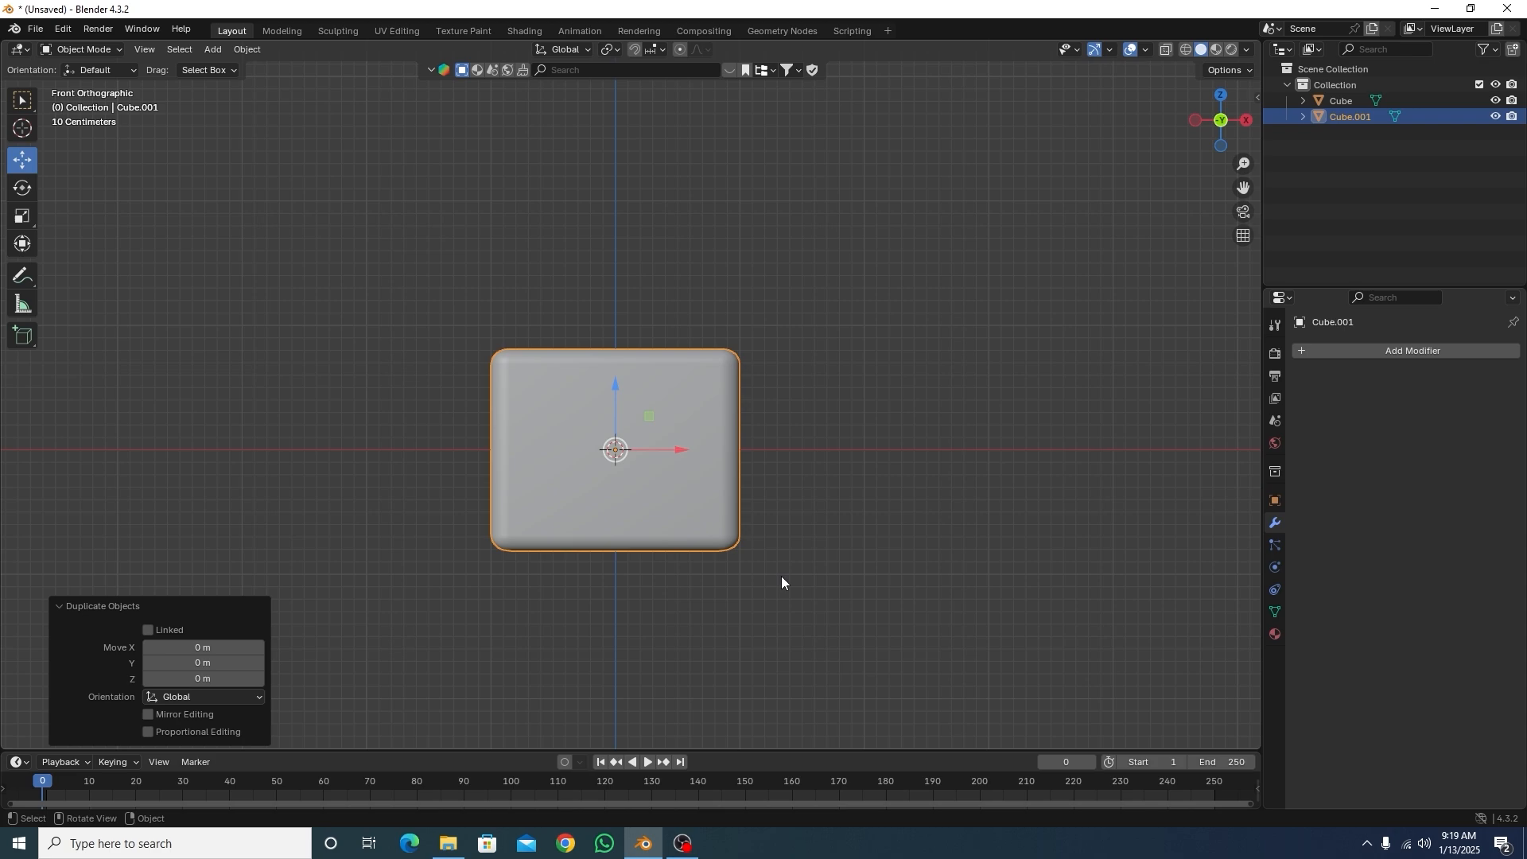
{"action": "key", "text": "s"}
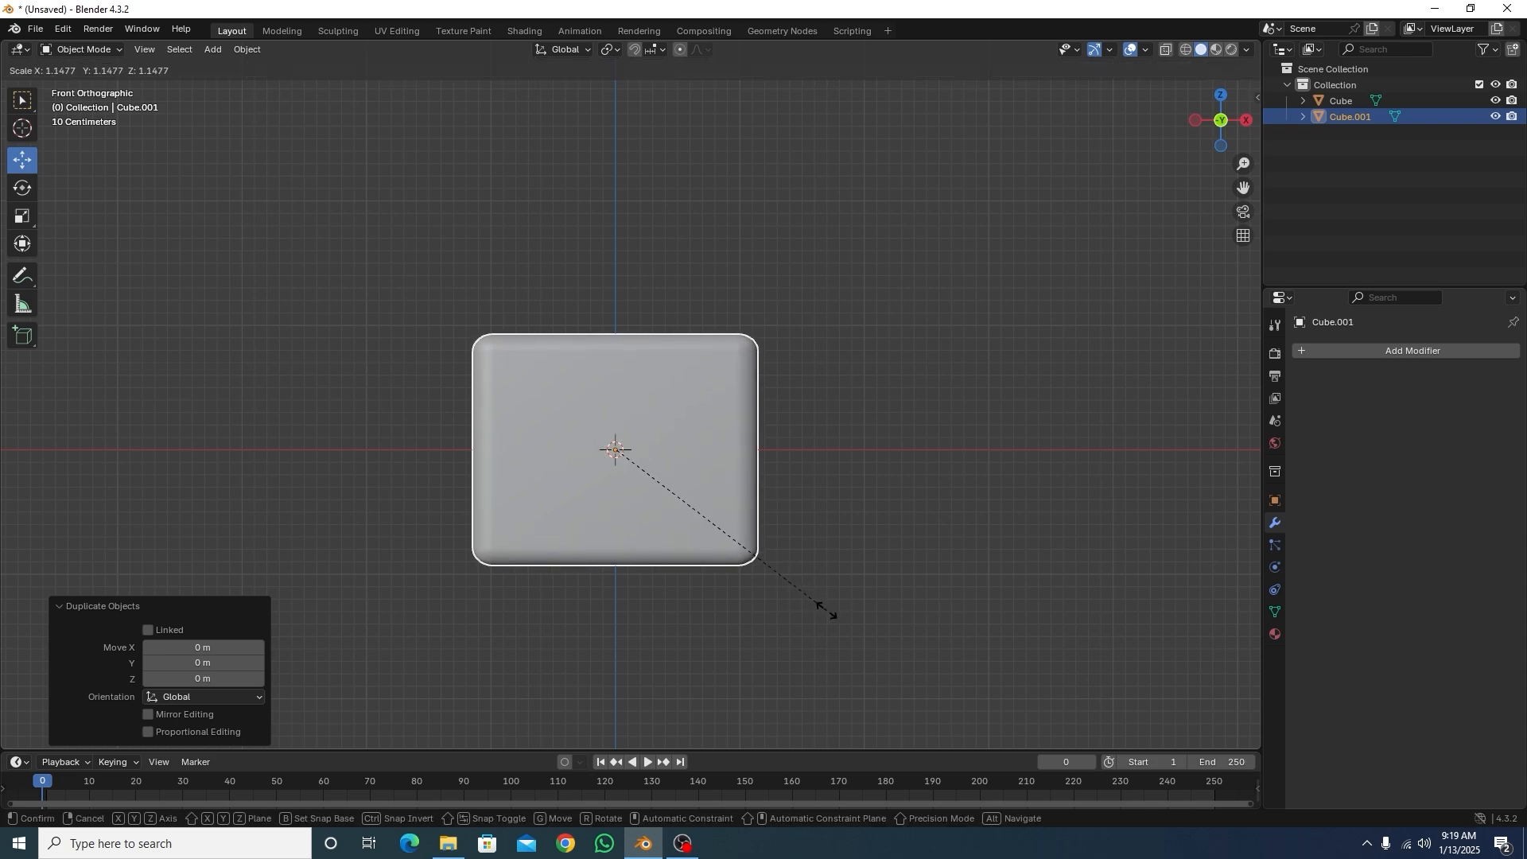
{"action": "left_click", "coordinate": [840, 635]}
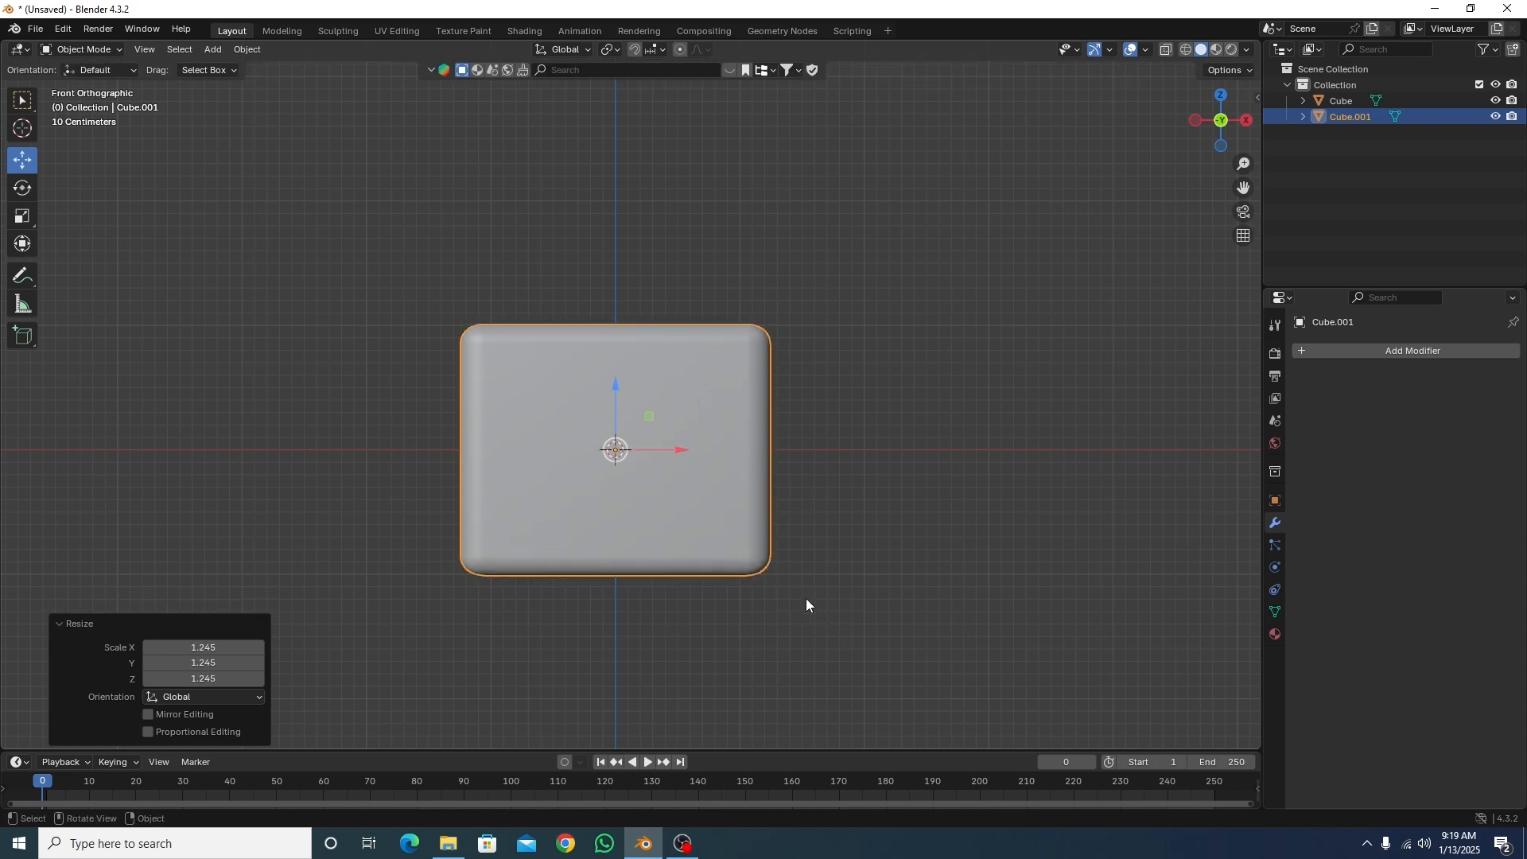
Step: Move the larger cube copy about 0.32 m along positive Y, behind the original's front face
{"action": "key", "text": "KP_3"}
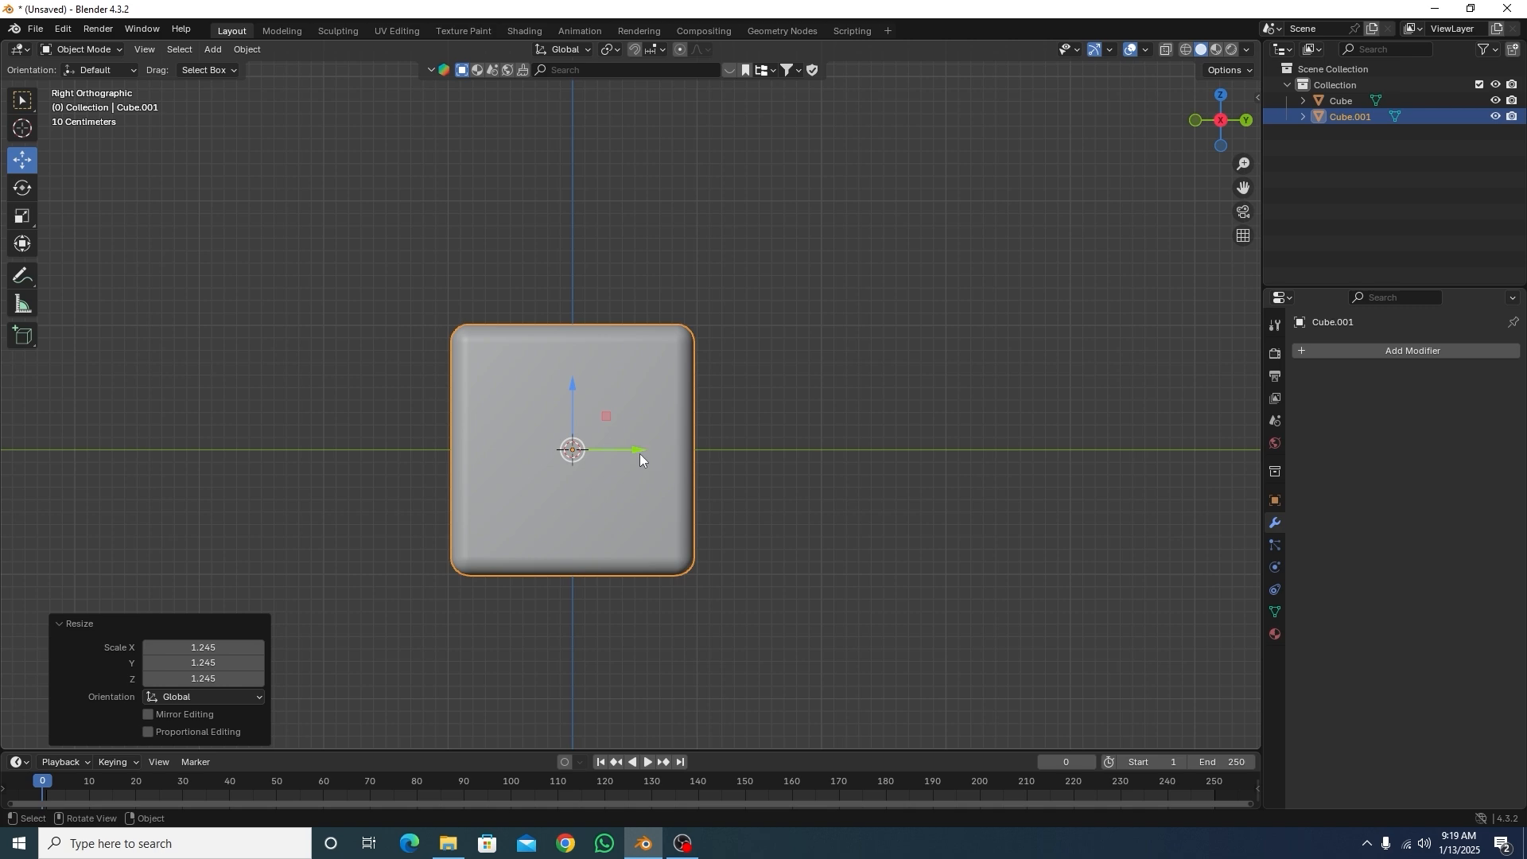
{"action": "left_click_drag", "start_coordinate": [639, 452], "coordinate": [687, 477]}
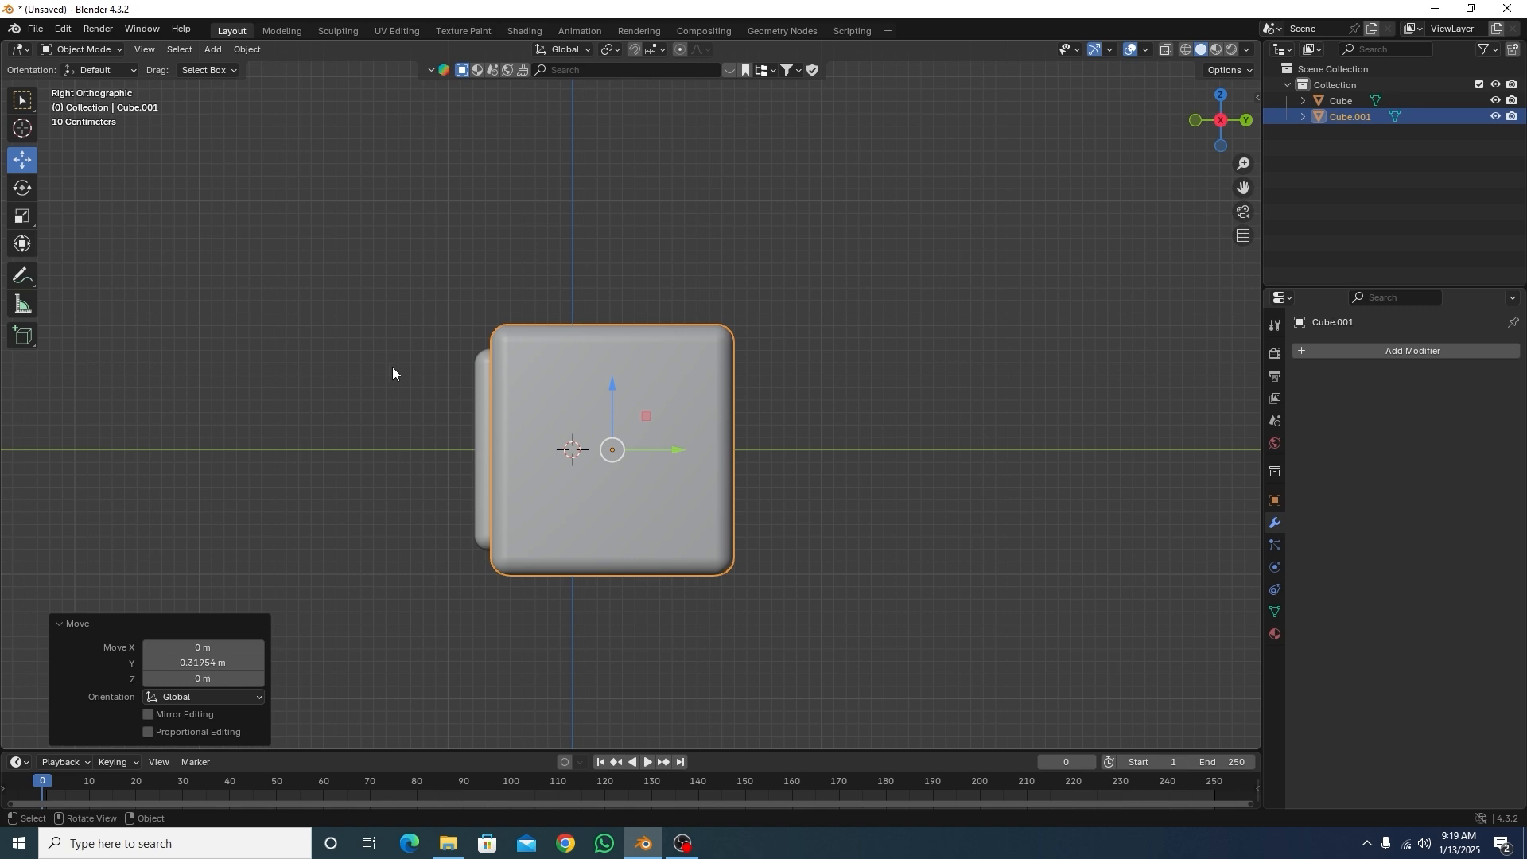
Step: Scale the larger cube to about 1.232 along Z and 1.024 along X to widen its frame around the front box
{"action": "key", "text": "KP_1"}
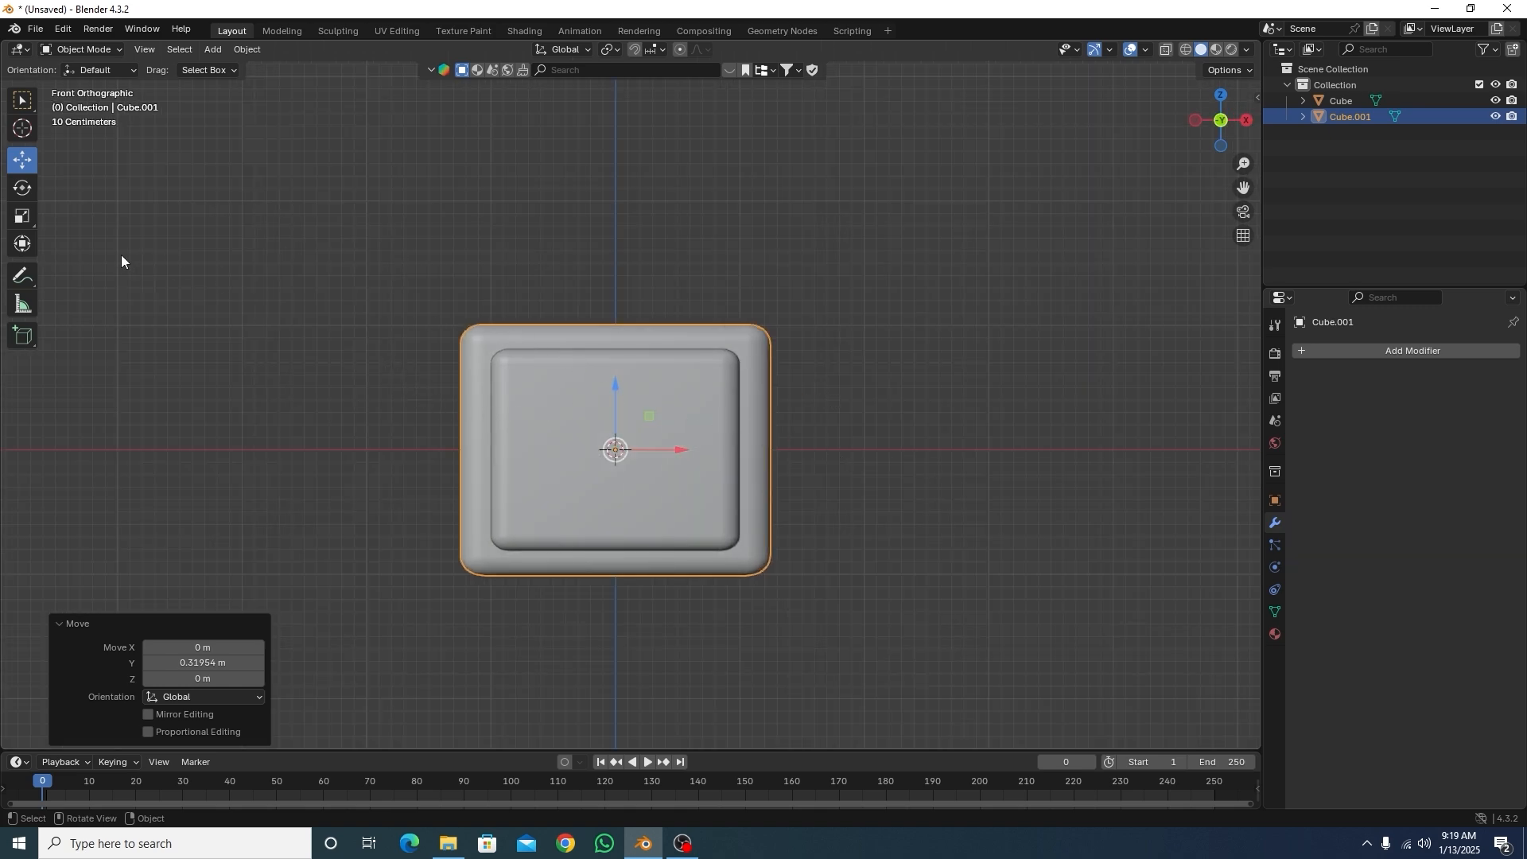
{"action": "left_click", "coordinate": [29, 218]}
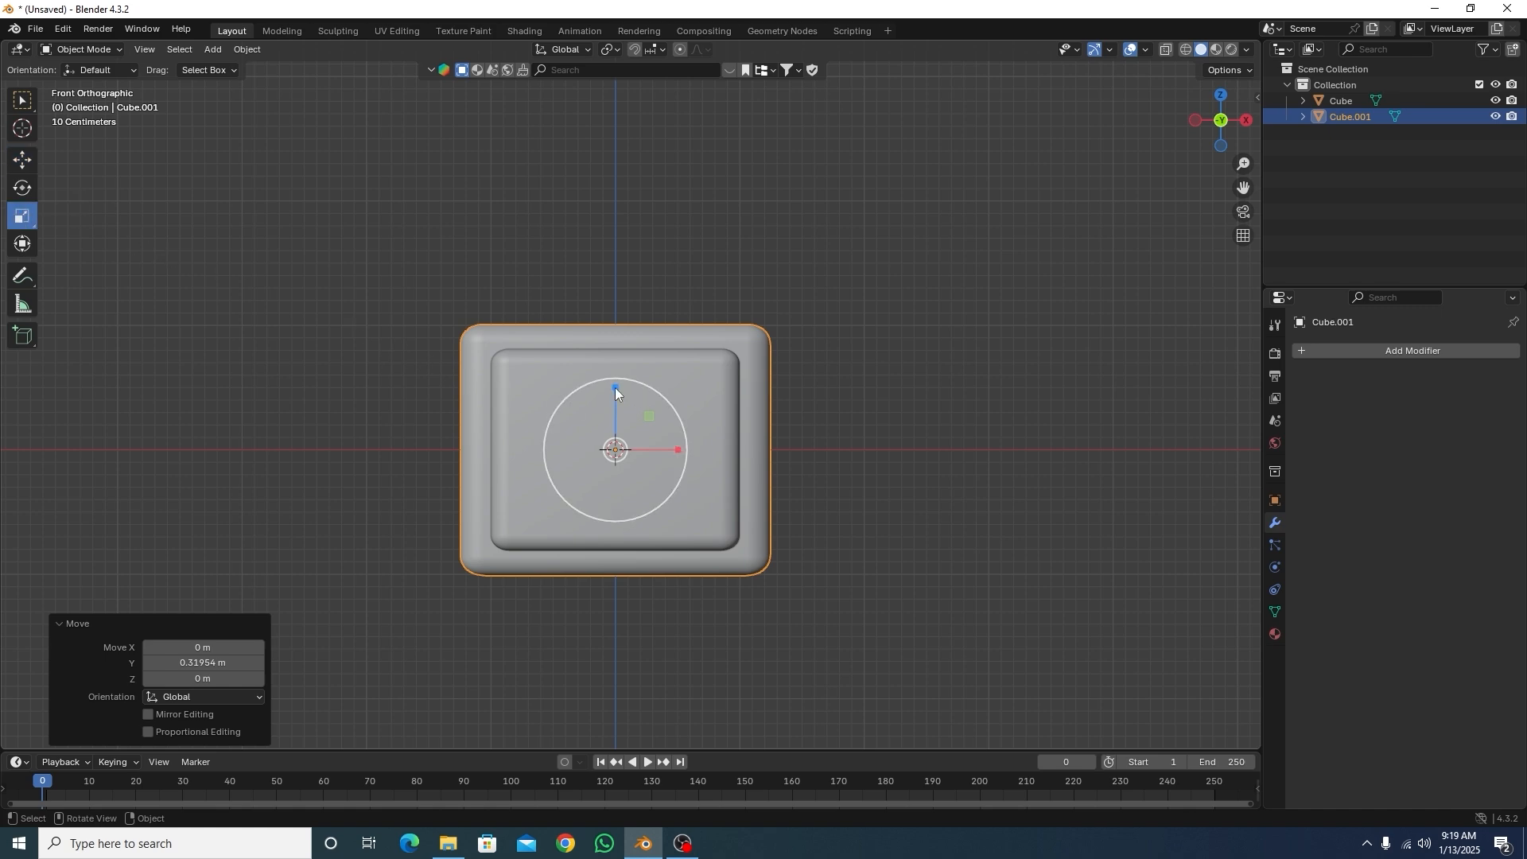
{"action": "left_click_drag", "start_coordinate": [615, 387], "coordinate": [605, 372]}
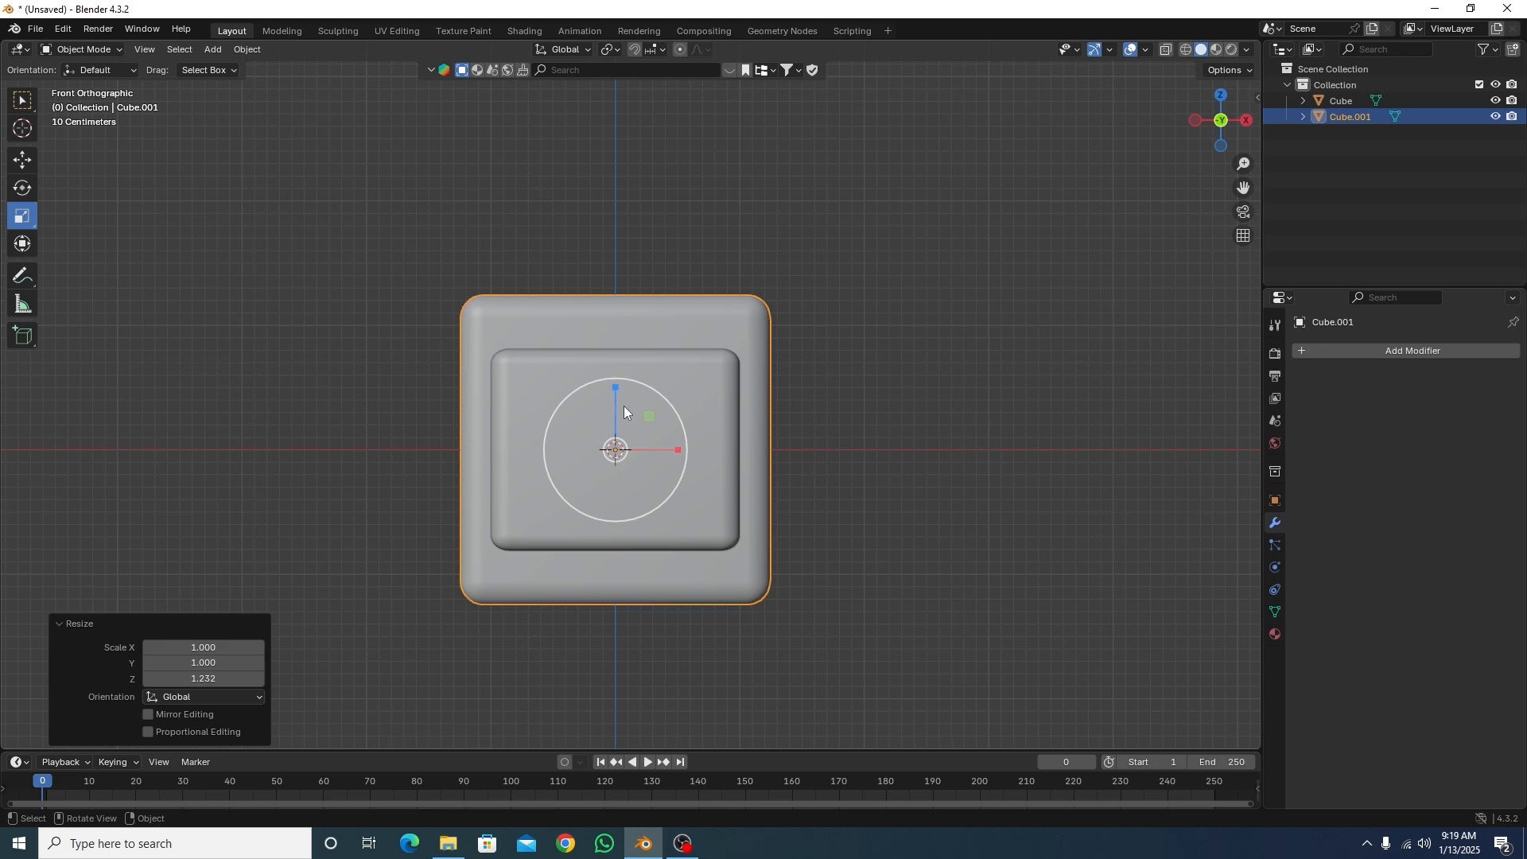
{"action": "left_click_drag", "start_coordinate": [679, 450], "coordinate": [684, 450]}
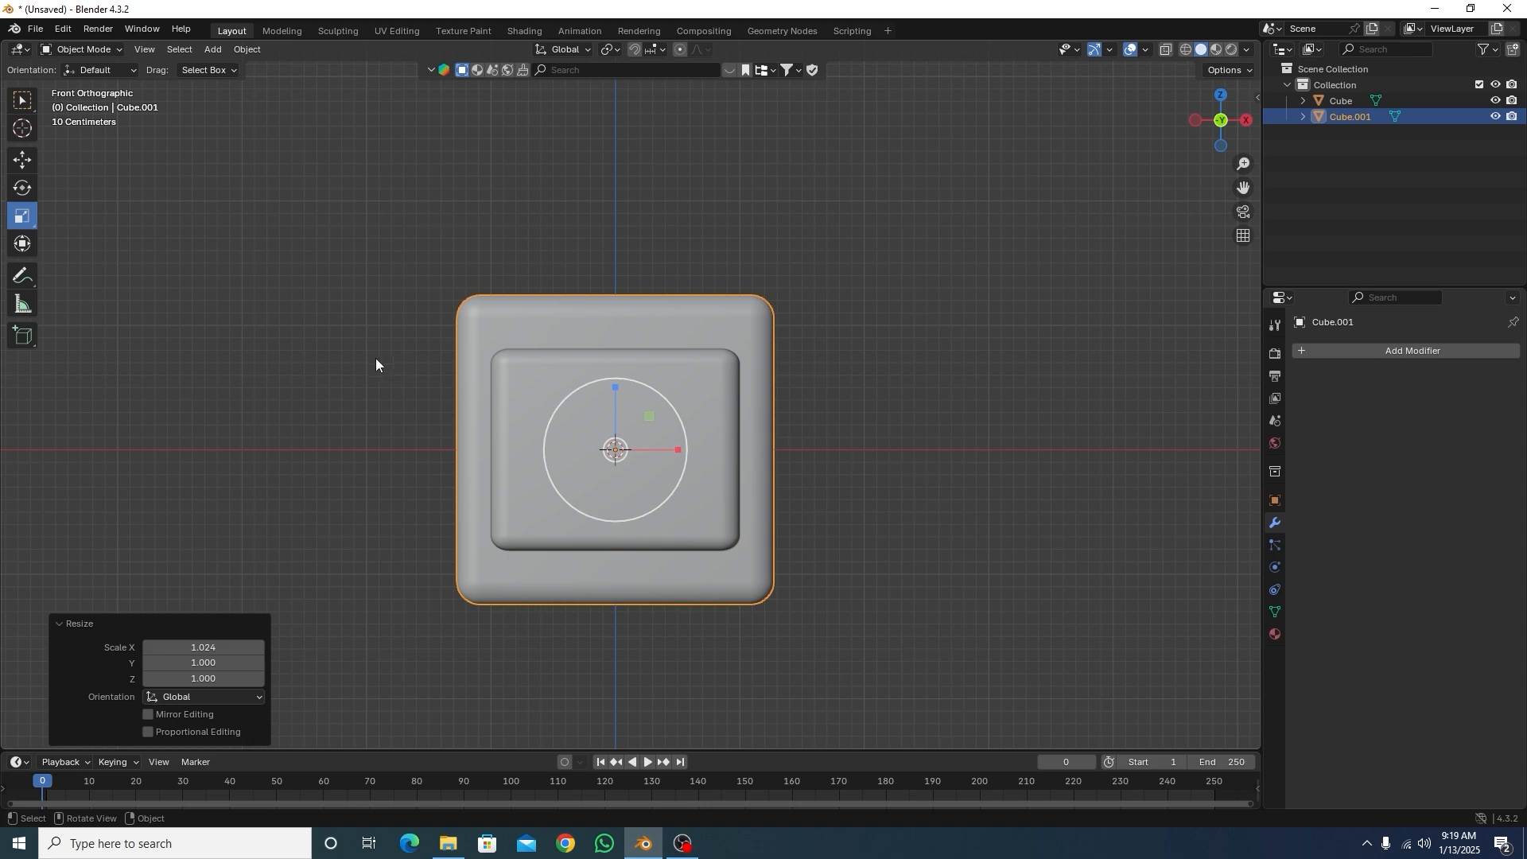
Step: Move the larger cube slightly upward along Z so its frame is thicker above the front box than below
{"action": "left_click", "coordinate": [22, 159]}
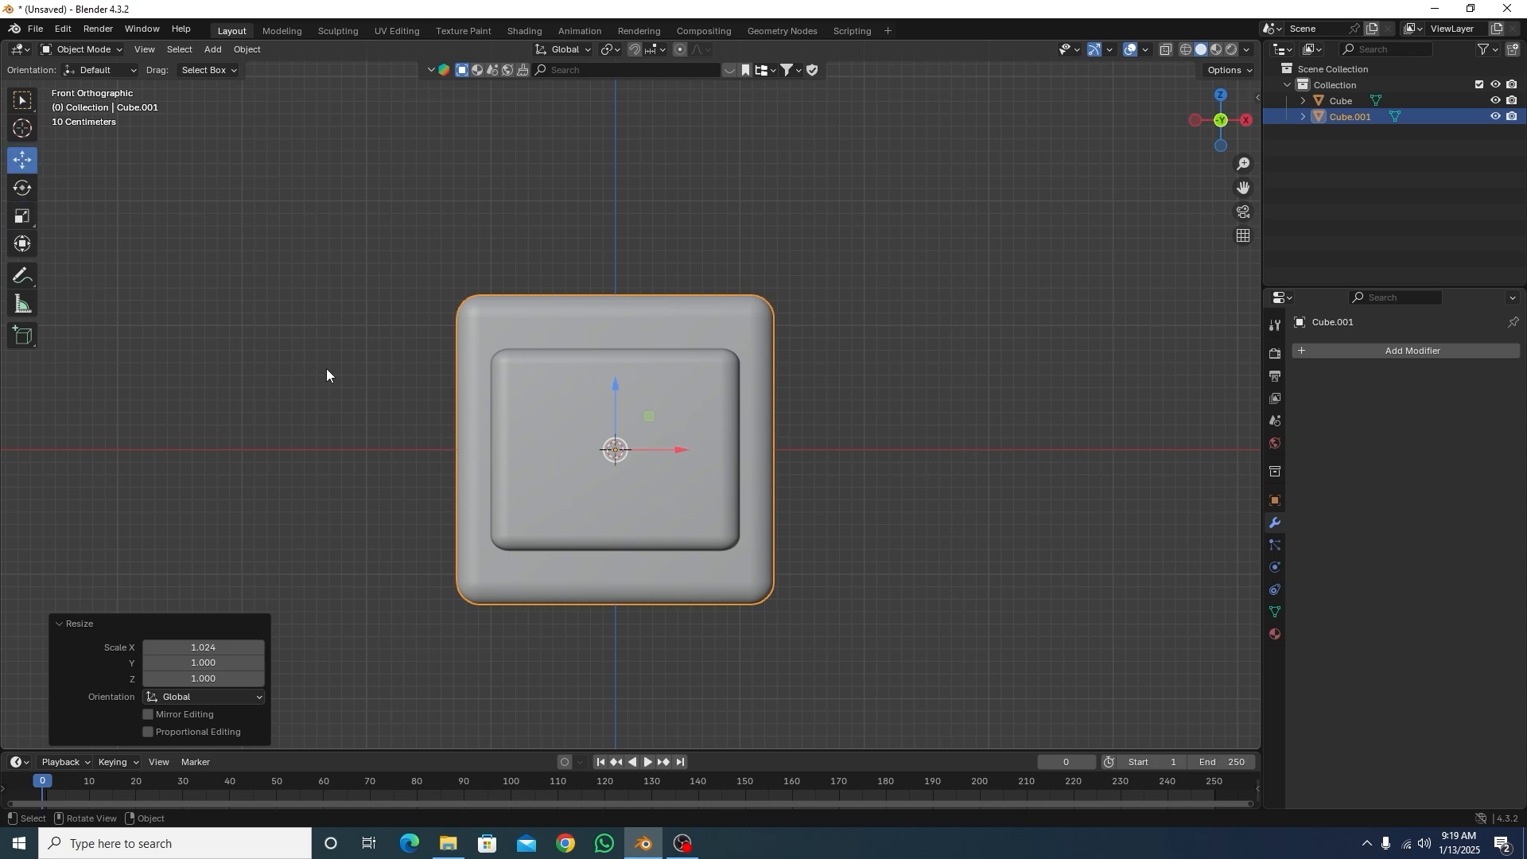
{"action": "left_click_drag", "start_coordinate": [617, 382], "coordinate": [612, 366]}
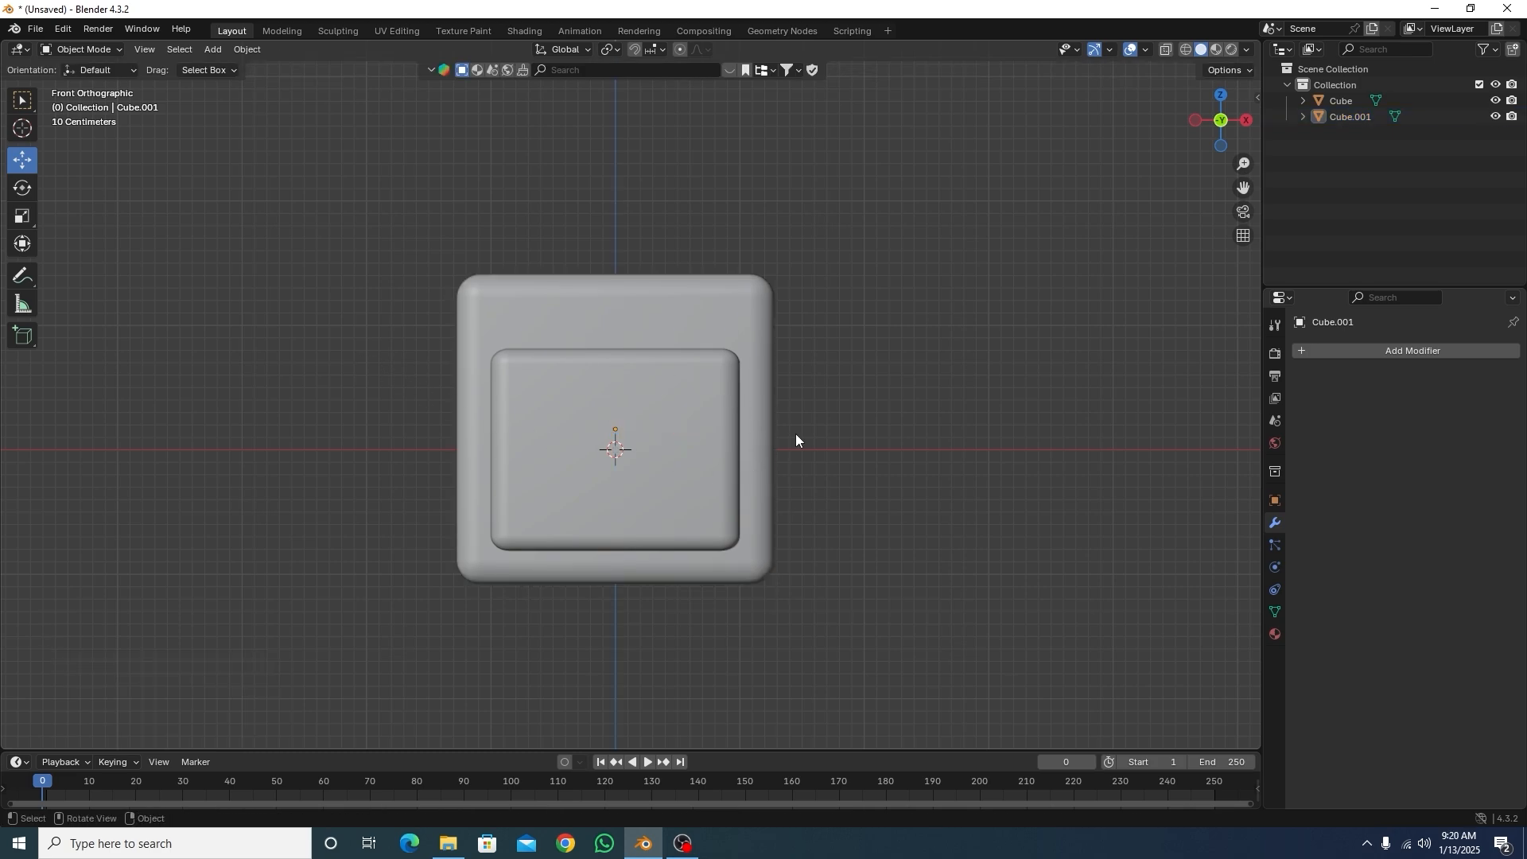
{"action": "middle_click_drag", "start_coordinate": [797, 440], "coordinate": [894, 469]}
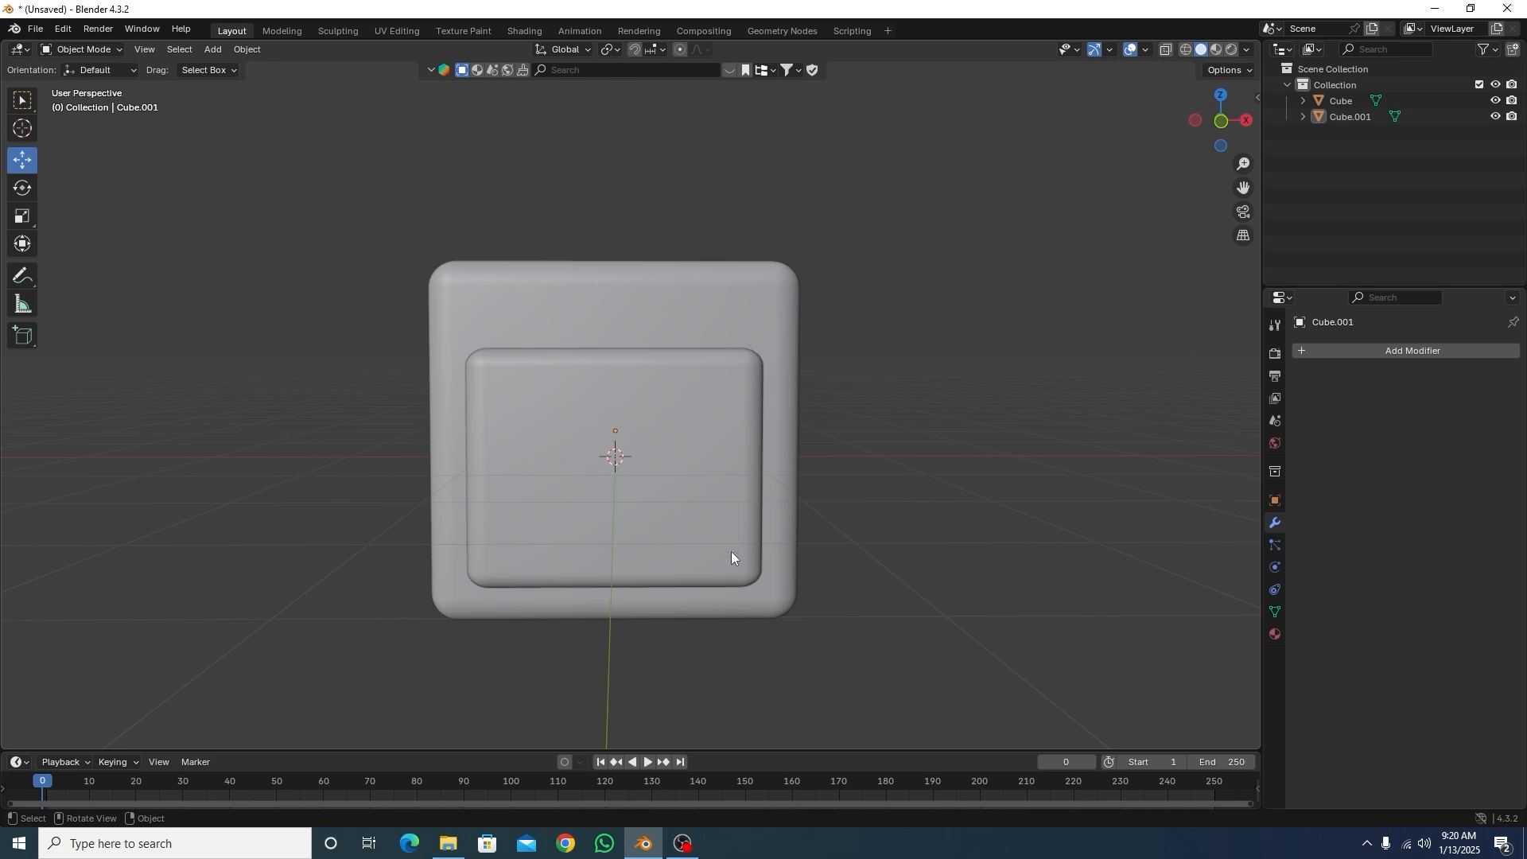
Step: Add a Boolean Difference modifier to the larger cube, using the smaller cube as the cutting object
{"action": "left_click", "coordinate": [590, 299]}
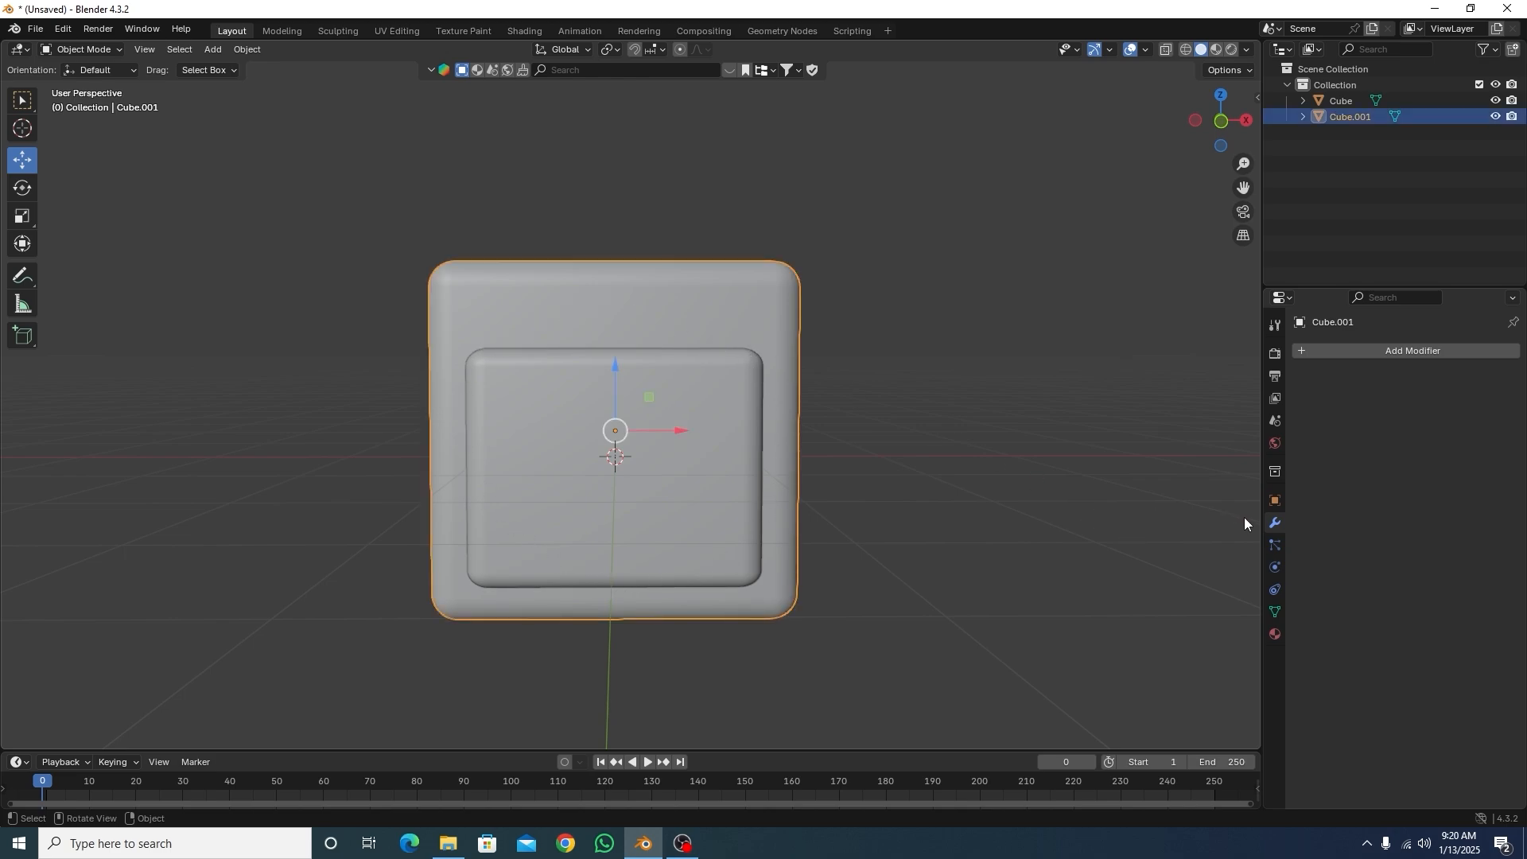
{"action": "left_click", "coordinate": [1373, 349]}
{"action": "mouse_move", "coordinate": [1375, 349]}
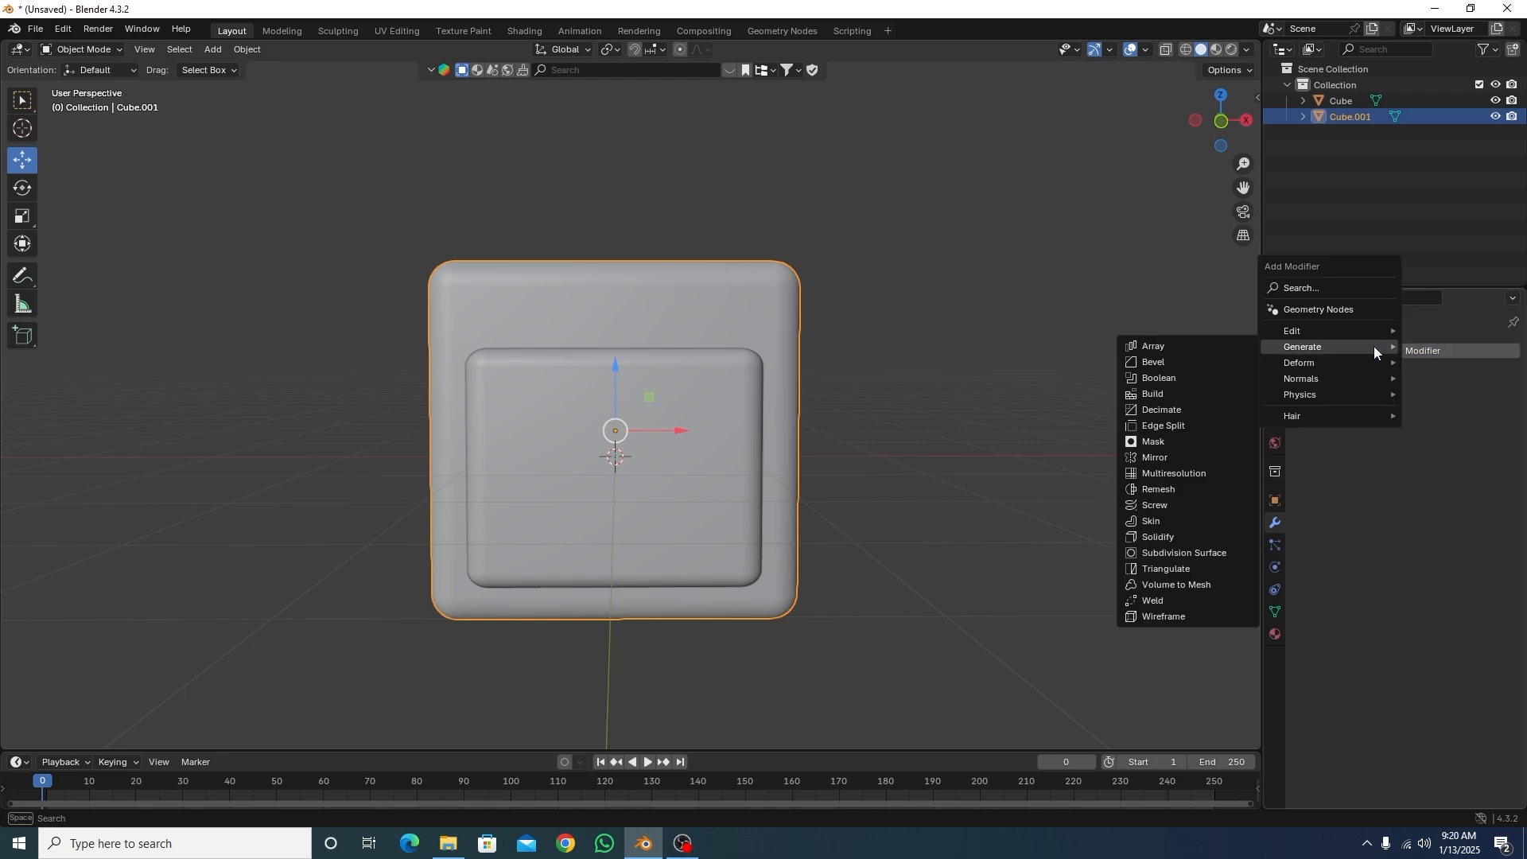
{"action": "left_click", "coordinate": [1184, 380]}
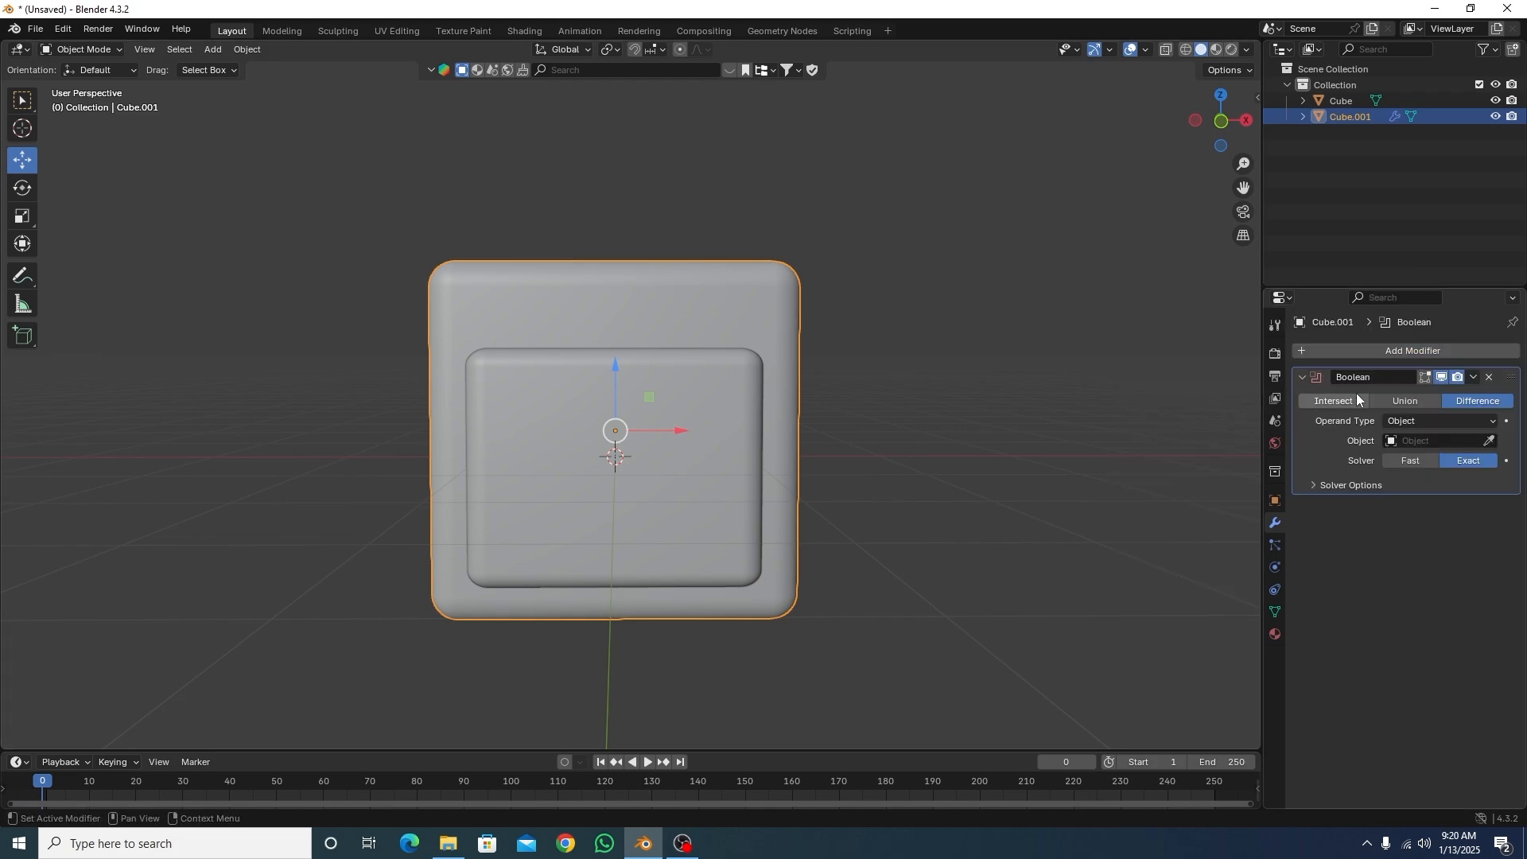
{"action": "left_click", "coordinate": [1490, 441]}
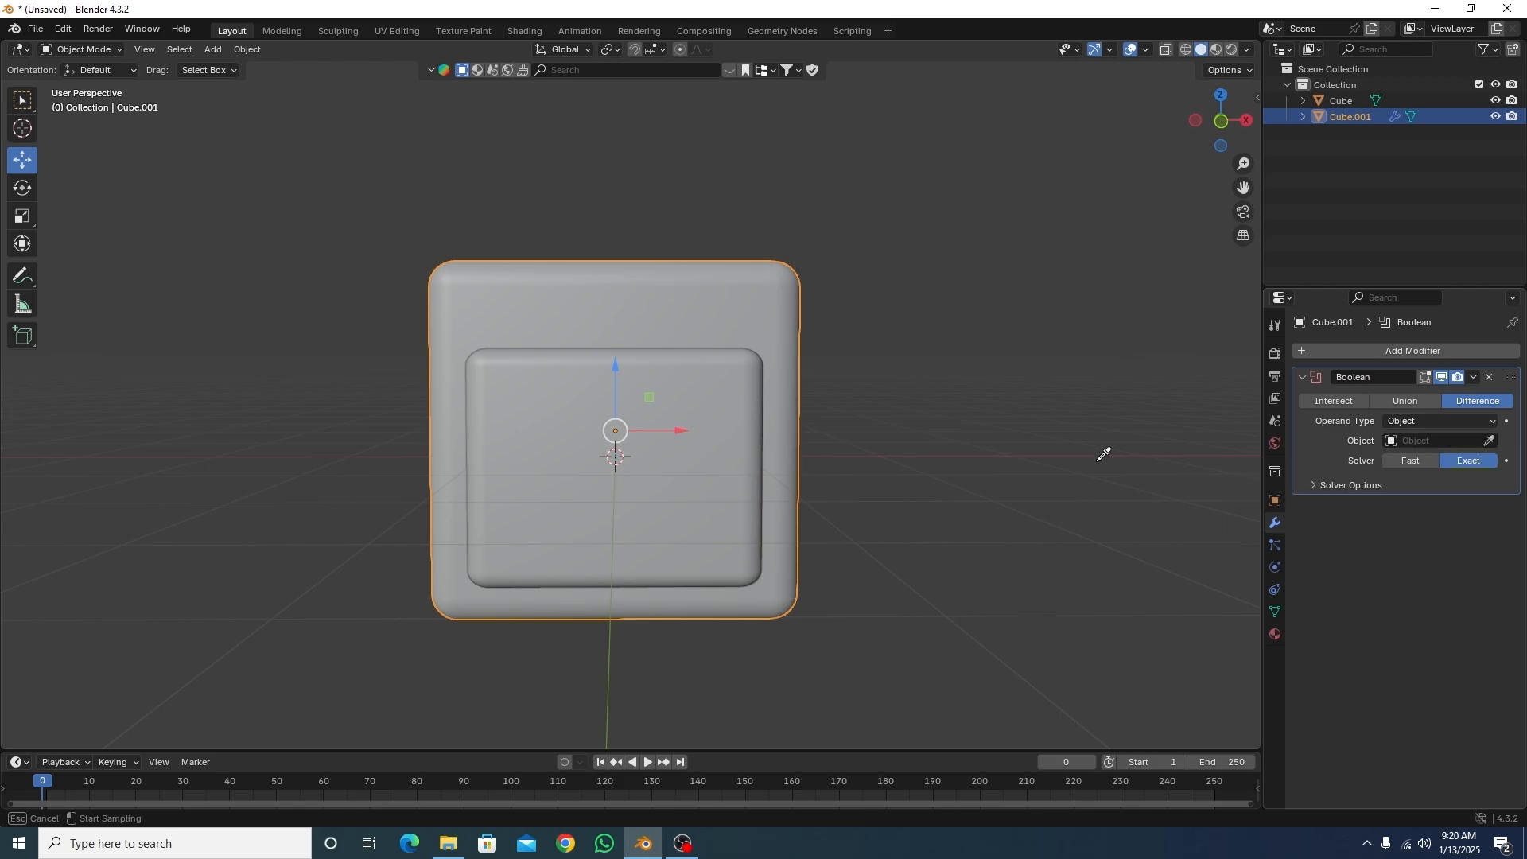
{"action": "left_click", "coordinate": [686, 399]}
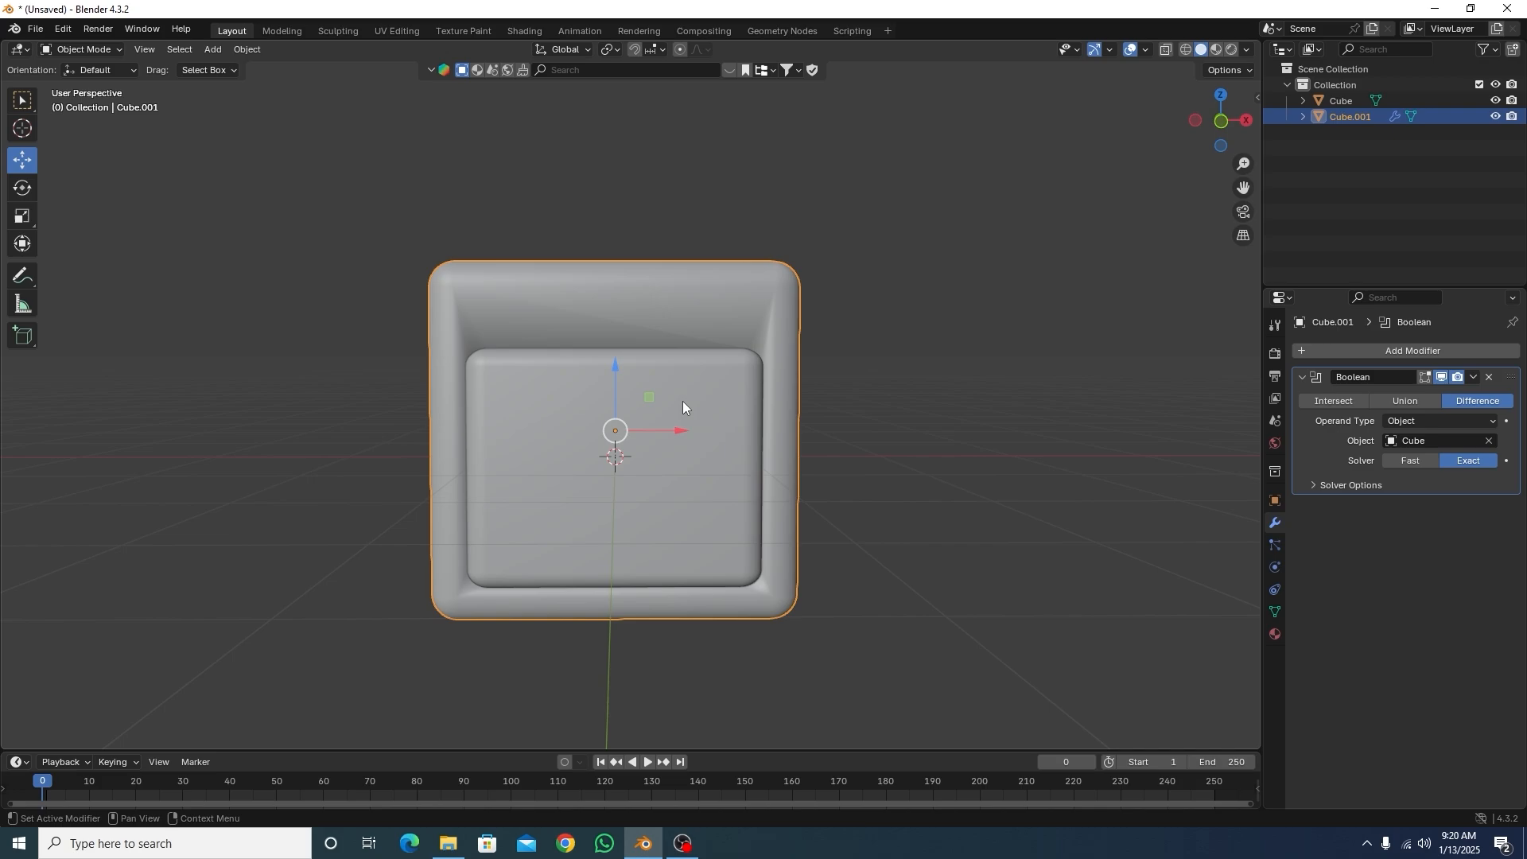
Step: Set the larger cube to flat shading and apply its Boolean modifier
{"action": "middle_click_drag", "start_coordinate": [507, 392], "coordinate": [541, 374]}
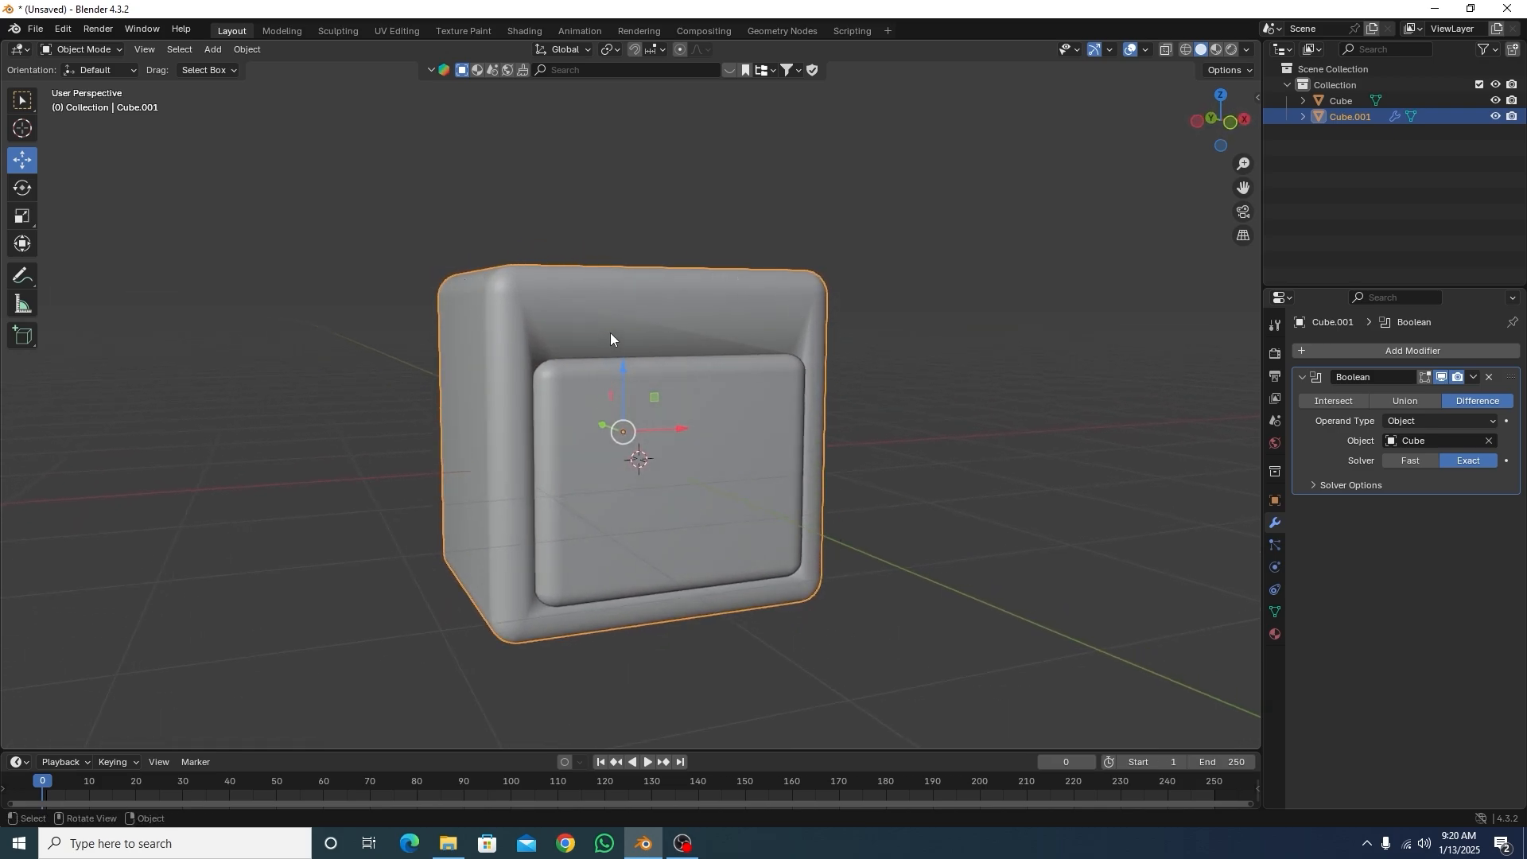
{"action": "scroll", "coordinate": [618, 331], "scroll_direction": "up", "scroll_amount": 1}
{"action": "scroll", "coordinate": [620, 320], "scroll_direction": "up", "scroll_amount": 1}
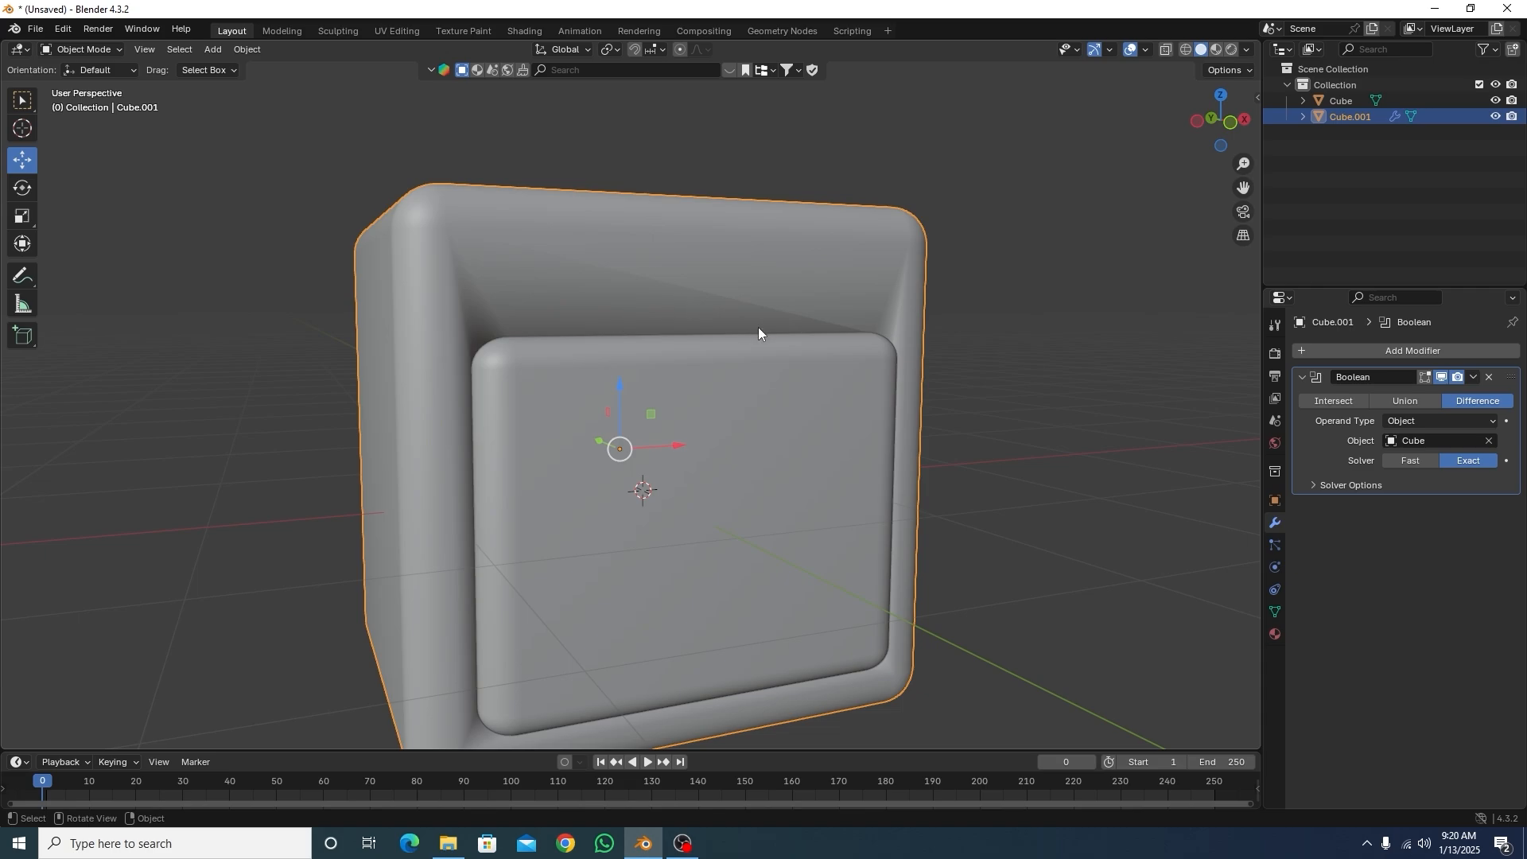
{"action": "middle_click_drag", "start_coordinate": [759, 329], "coordinate": [733, 335]}
{"action": "mouse_move", "coordinate": [746, 327]}
{"action": "middle_mouse_down"}
{"action": "mouse_move", "coordinate": [767, 334]}
{"action": "mouse_move", "coordinate": [727, 337]}
{"action": "middle_mouse_up"}
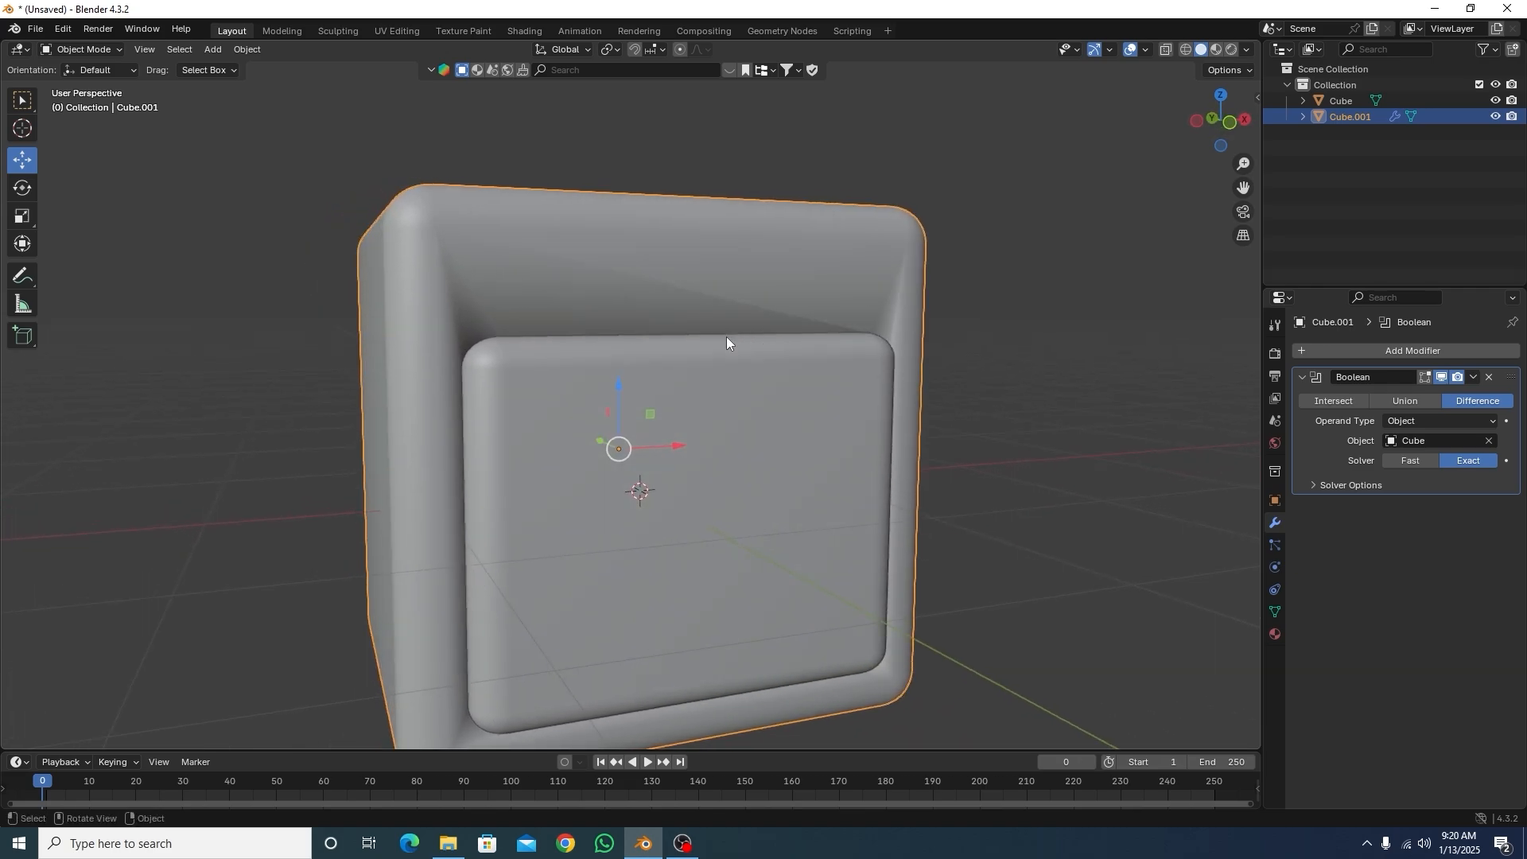
{"action": "right_click", "coordinate": [459, 229]}
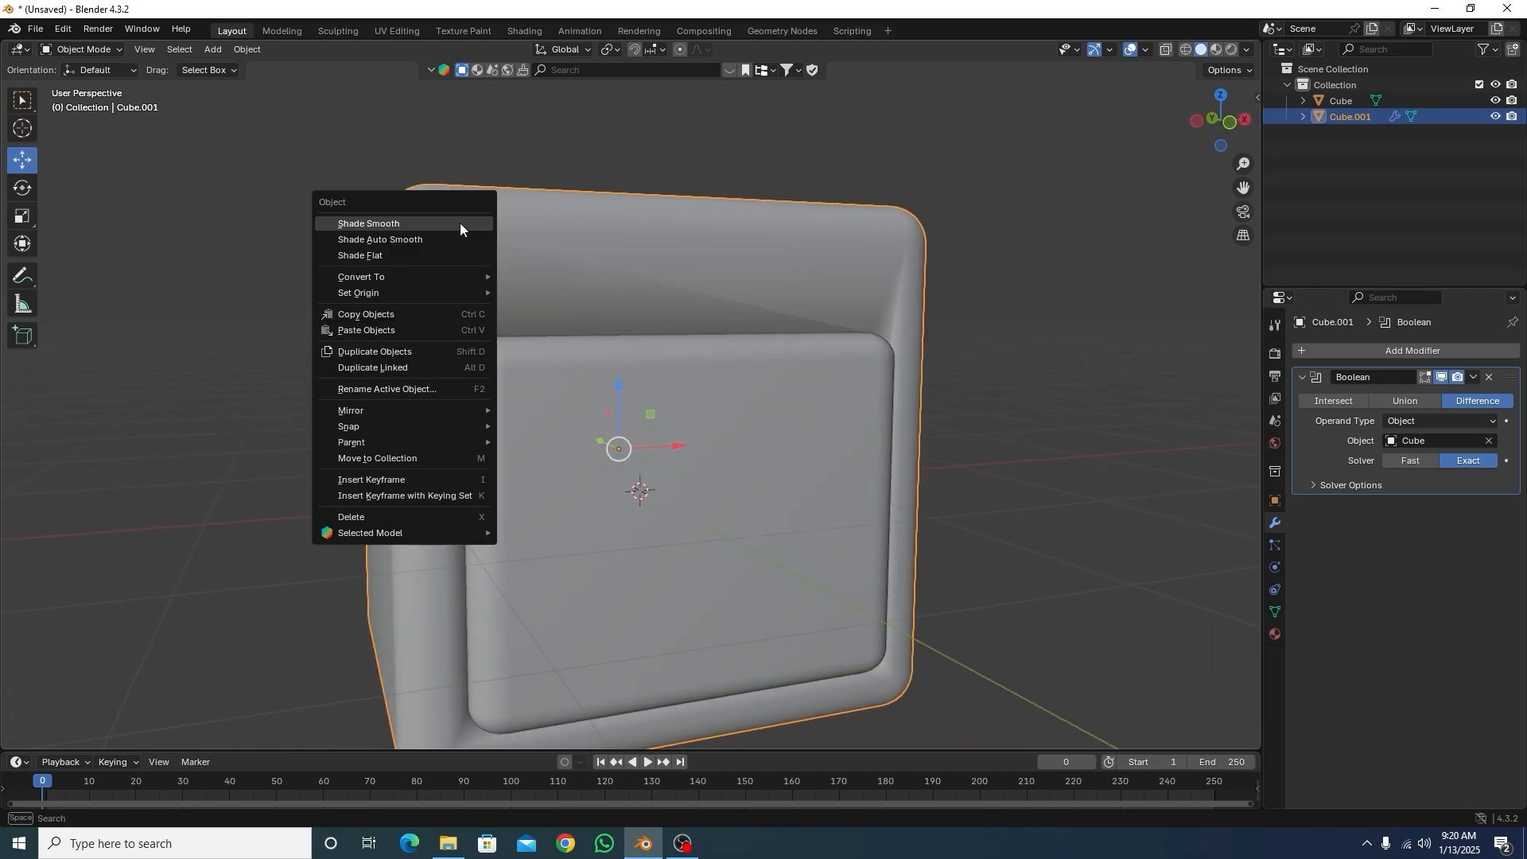
{"action": "left_click", "coordinate": [365, 256]}
{"action": "mouse_move", "coordinate": [487, 297]}
{"action": "middle_mouse_down"}
{"action": "mouse_move", "coordinate": [548, 280]}
{"action": "mouse_move", "coordinate": [471, 283]}
{"action": "middle_mouse_up"}
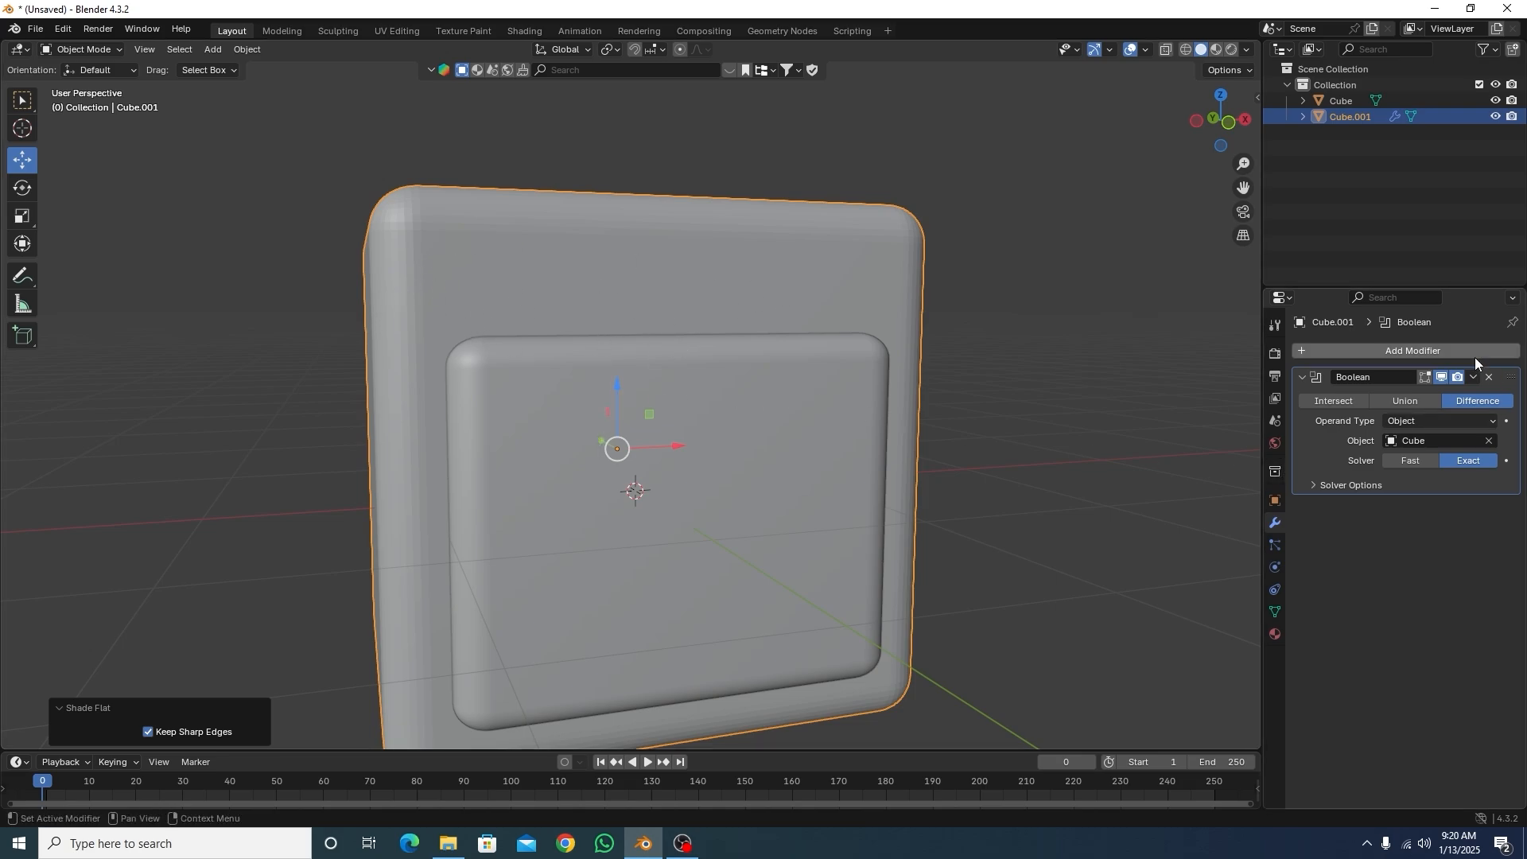
{"action": "left_click", "coordinate": [1474, 379]}
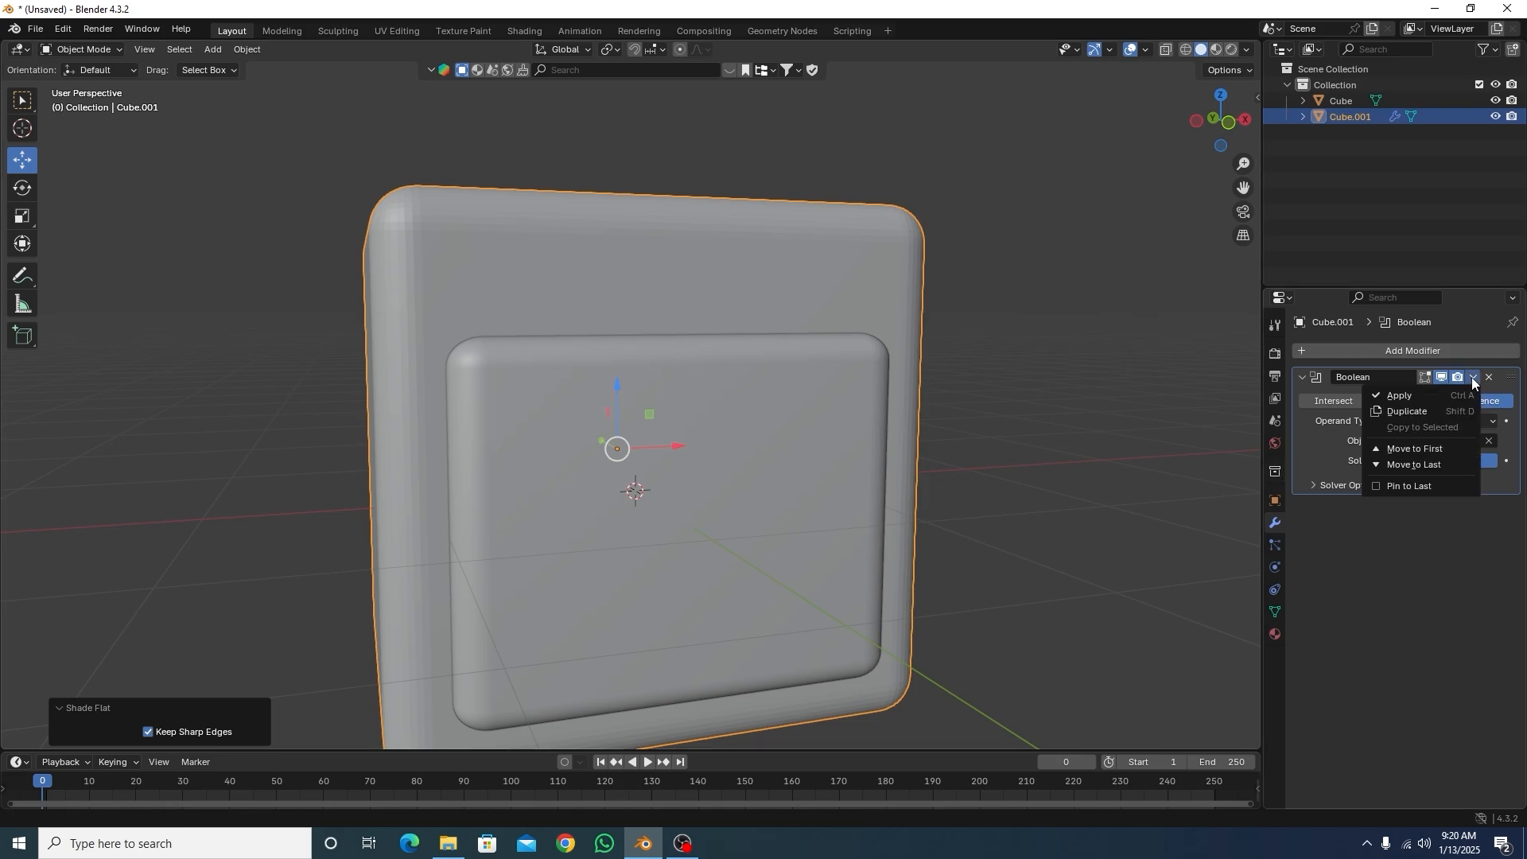
{"action": "left_click", "coordinate": [1411, 399]}
Step: Move the smaller cube about 2.07 m along positive Y to expose the cut cavity in the larger cube
{"action": "scroll", "coordinate": [586, 566], "scroll_direction": "down", "scroll_amount": 2}
{"action": "left_click", "coordinate": [572, 498]}
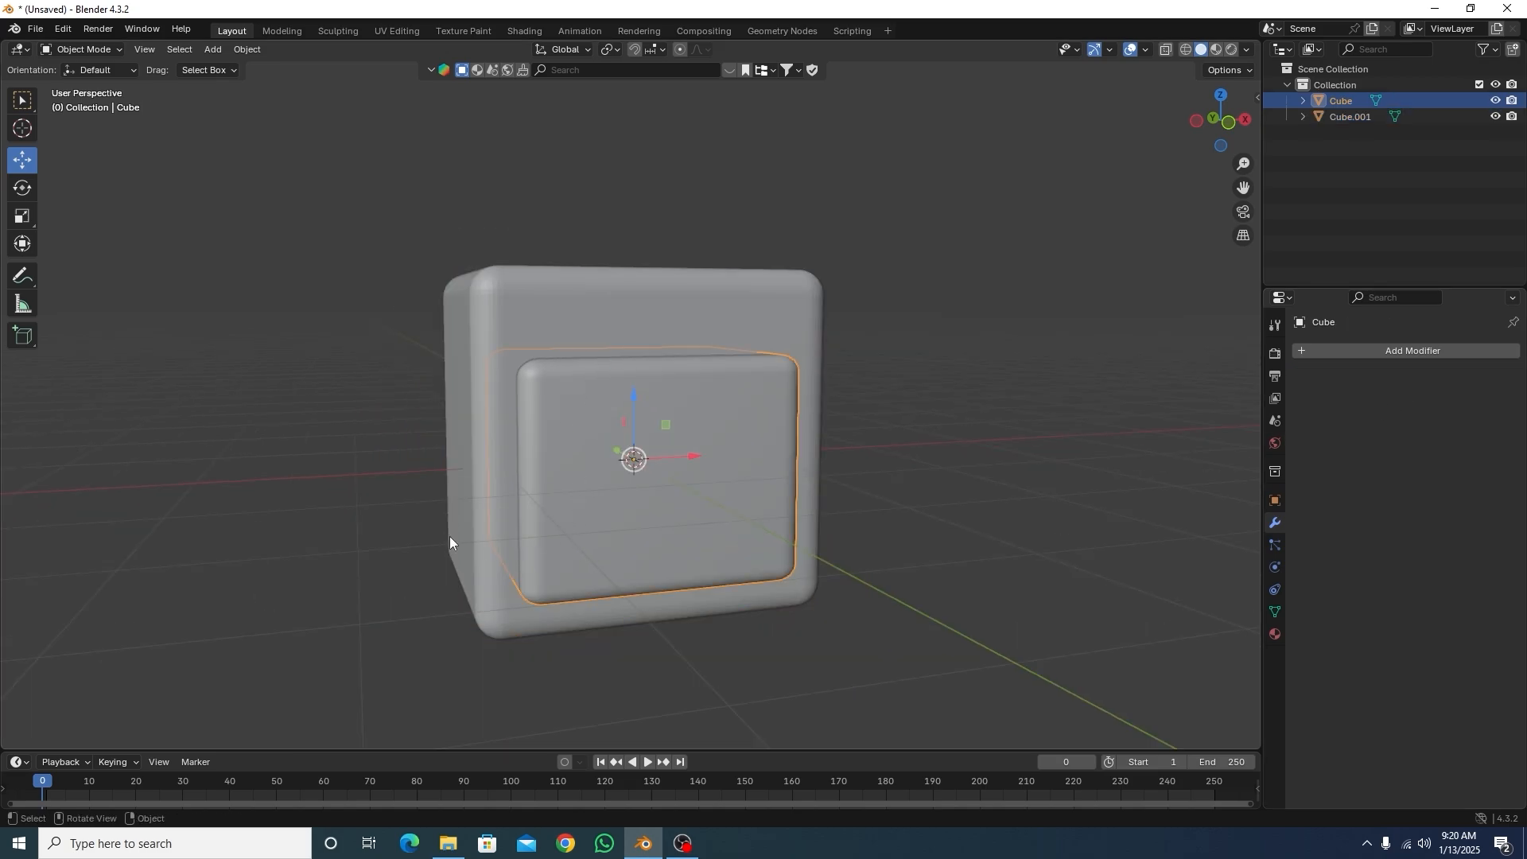
{"action": "middle_click_drag", "start_coordinate": [450, 536], "coordinate": [535, 461]}
{"action": "left_click_drag", "start_coordinate": [617, 452], "coordinate": [401, 422]}
{"action": "middle_click_drag", "start_coordinate": [667, 525], "coordinate": [744, 466]}
{"action": "scroll", "coordinate": [451, 274], "scroll_direction": "up", "scroll_amount": 2}
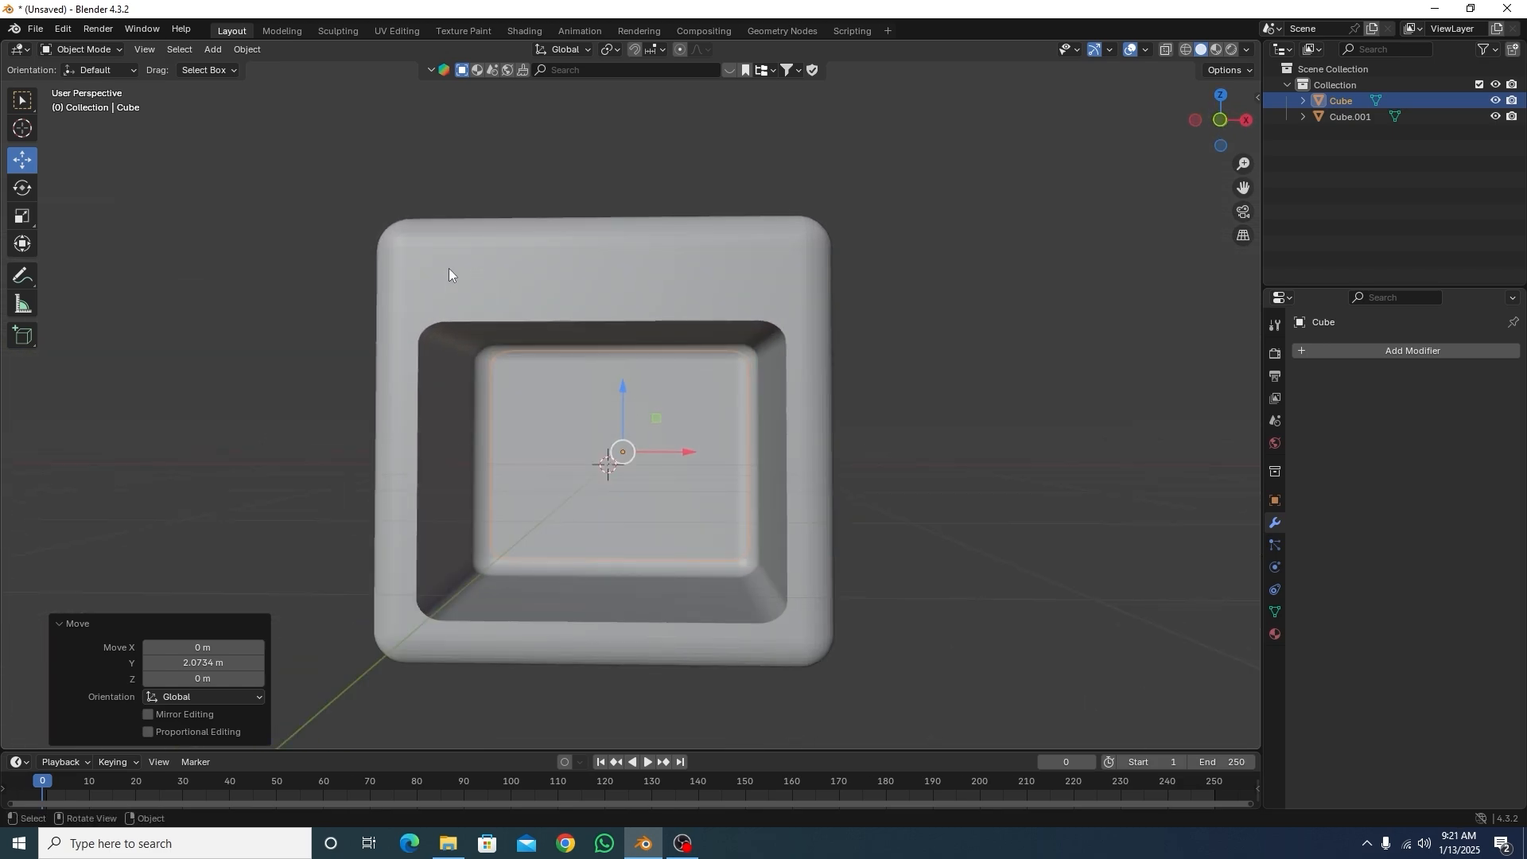
Step: Bevel the complete edge loop around the larger cube's front opening with a 0.023 m width and 10 segments, and return to Object Mode
{"action": "left_click", "coordinate": [457, 283]}
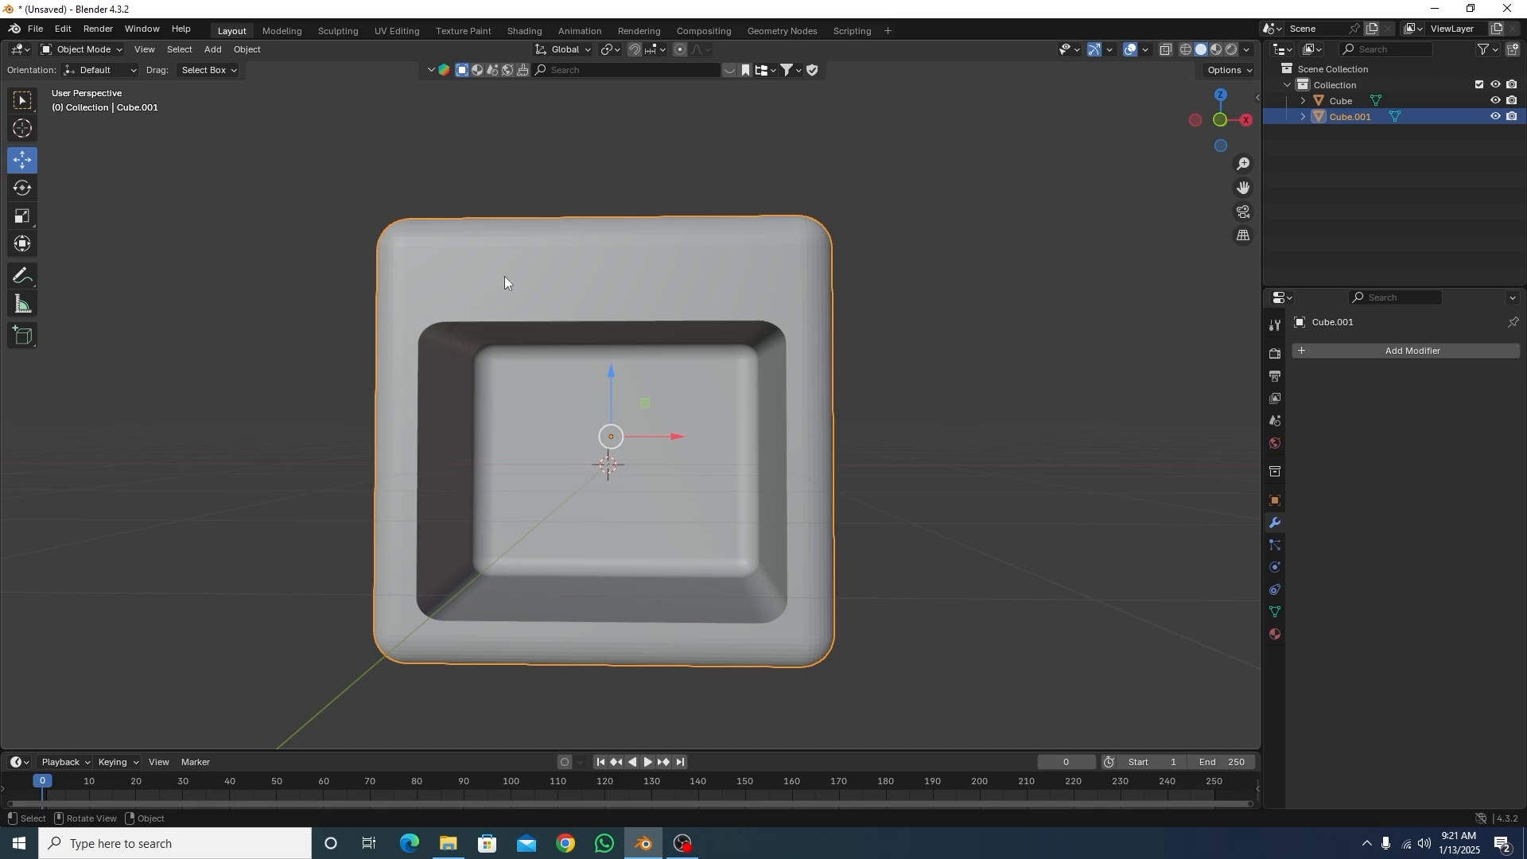
{"action": "key", "text": "Tab"}
{"action": "scroll", "coordinate": [472, 311], "scroll_direction": "up", "scroll_amount": 4}
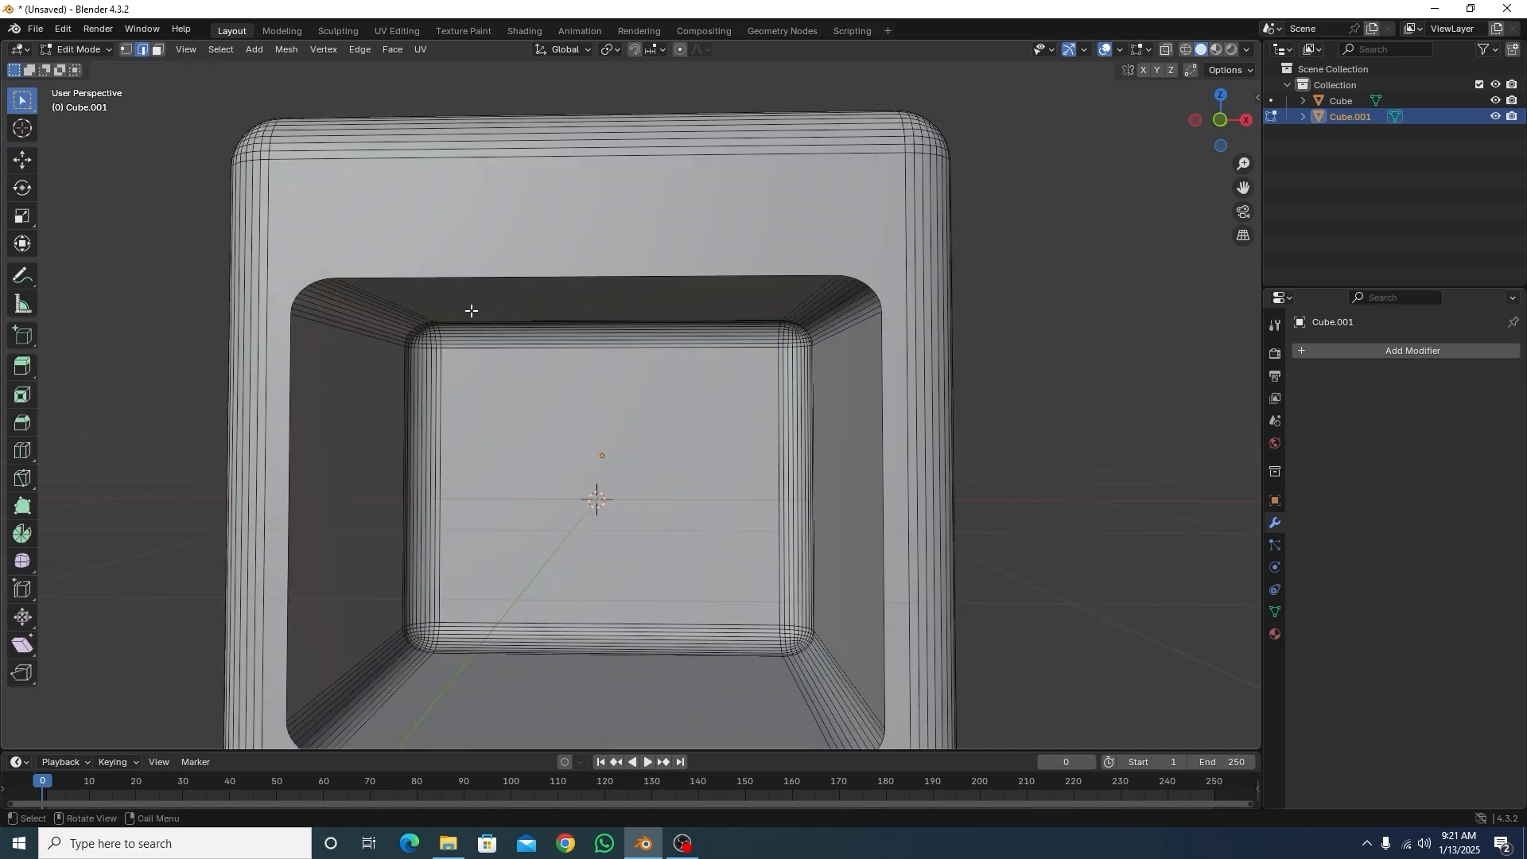
{"action": "scroll", "coordinate": [494, 302], "scroll_direction": "up", "scroll_amount": 2}
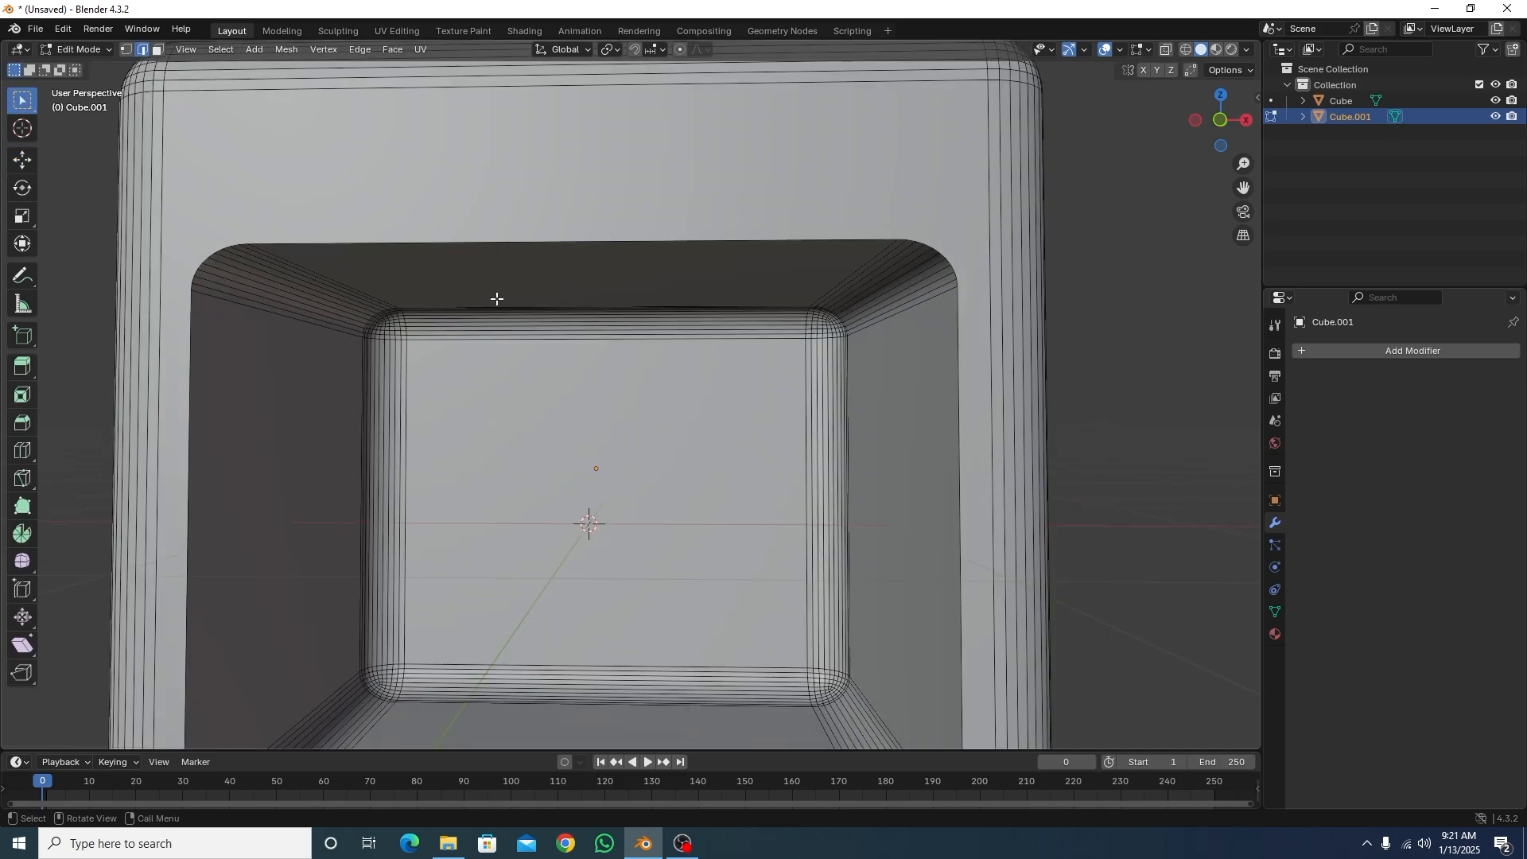
{"action": "left_click", "coordinate": [498, 243], "text": "alt"}
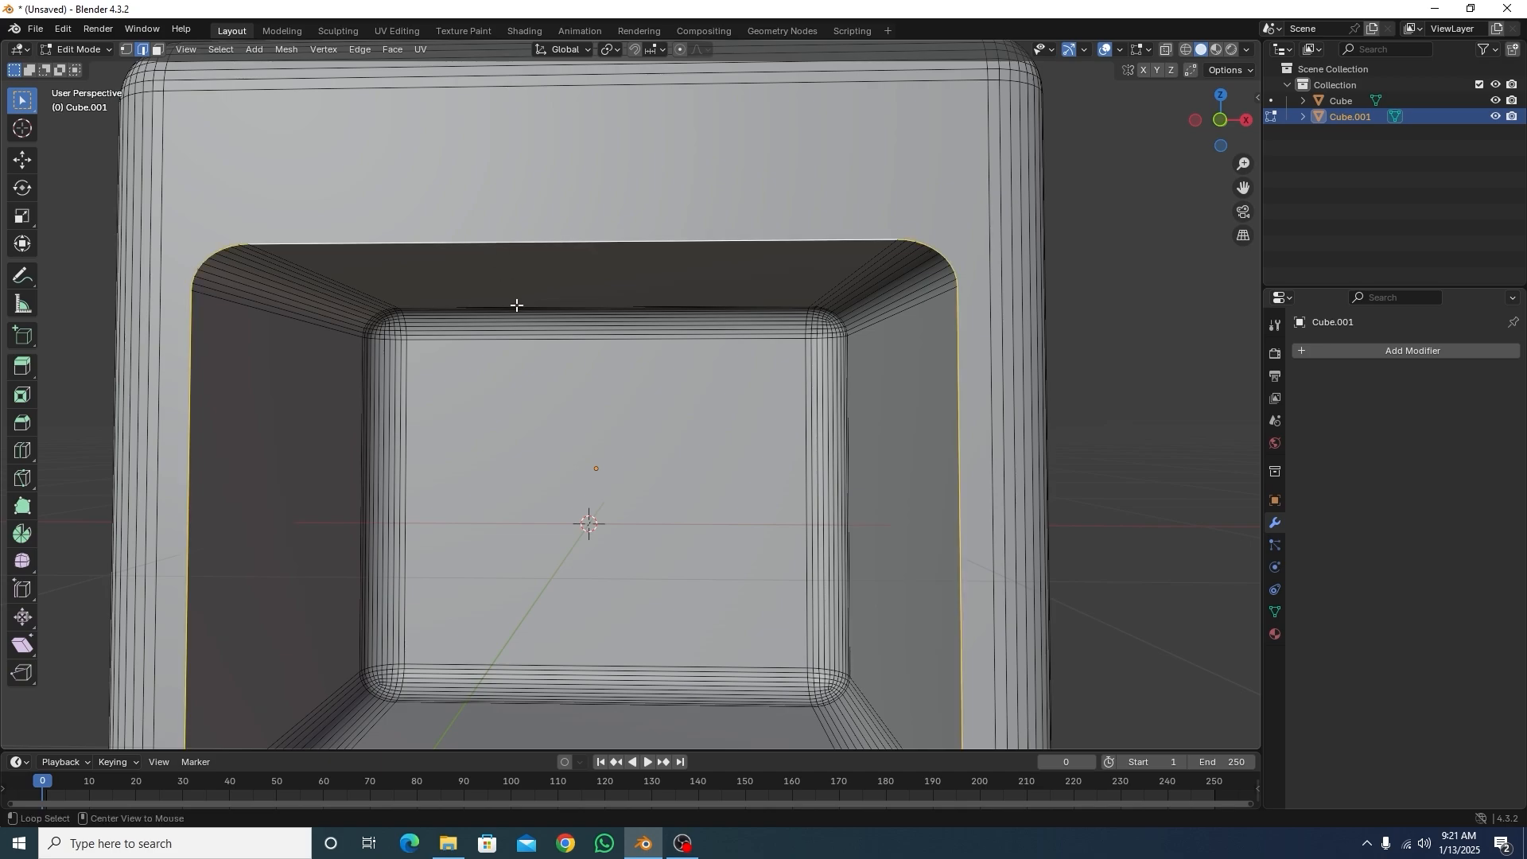
{"action": "scroll", "coordinate": [517, 304], "scroll_direction": "down", "scroll_amount": 4}
{"action": "middle_click_drag", "start_coordinate": [607, 461], "coordinate": [753, 528]}
{"action": "scroll", "coordinate": [787, 509], "scroll_direction": "up", "scroll_amount": 3}
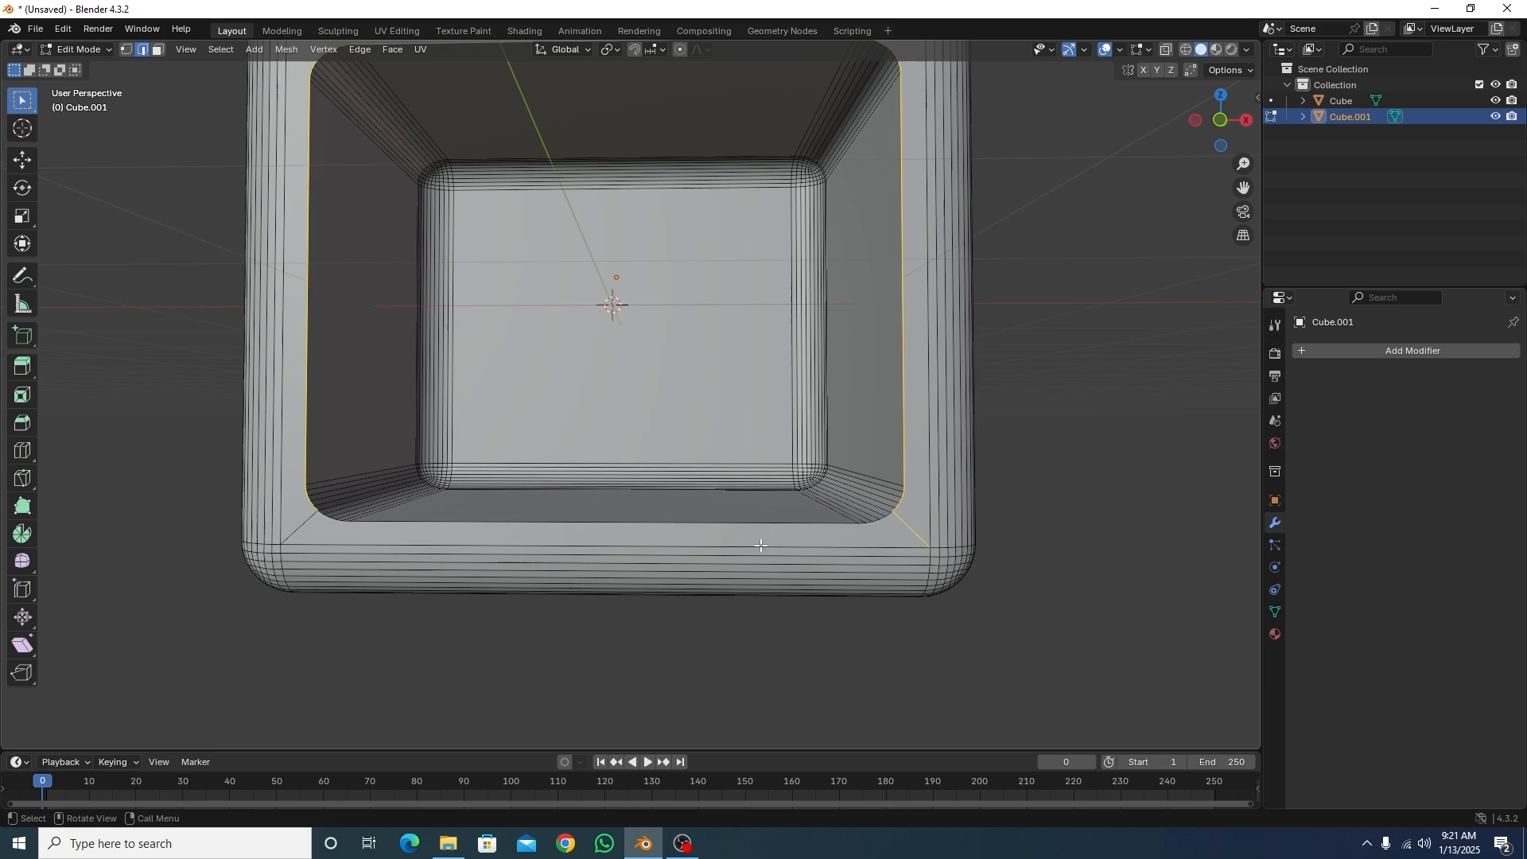
{"action": "scroll", "coordinate": [919, 539], "scroll_direction": "up", "scroll_amount": 2}
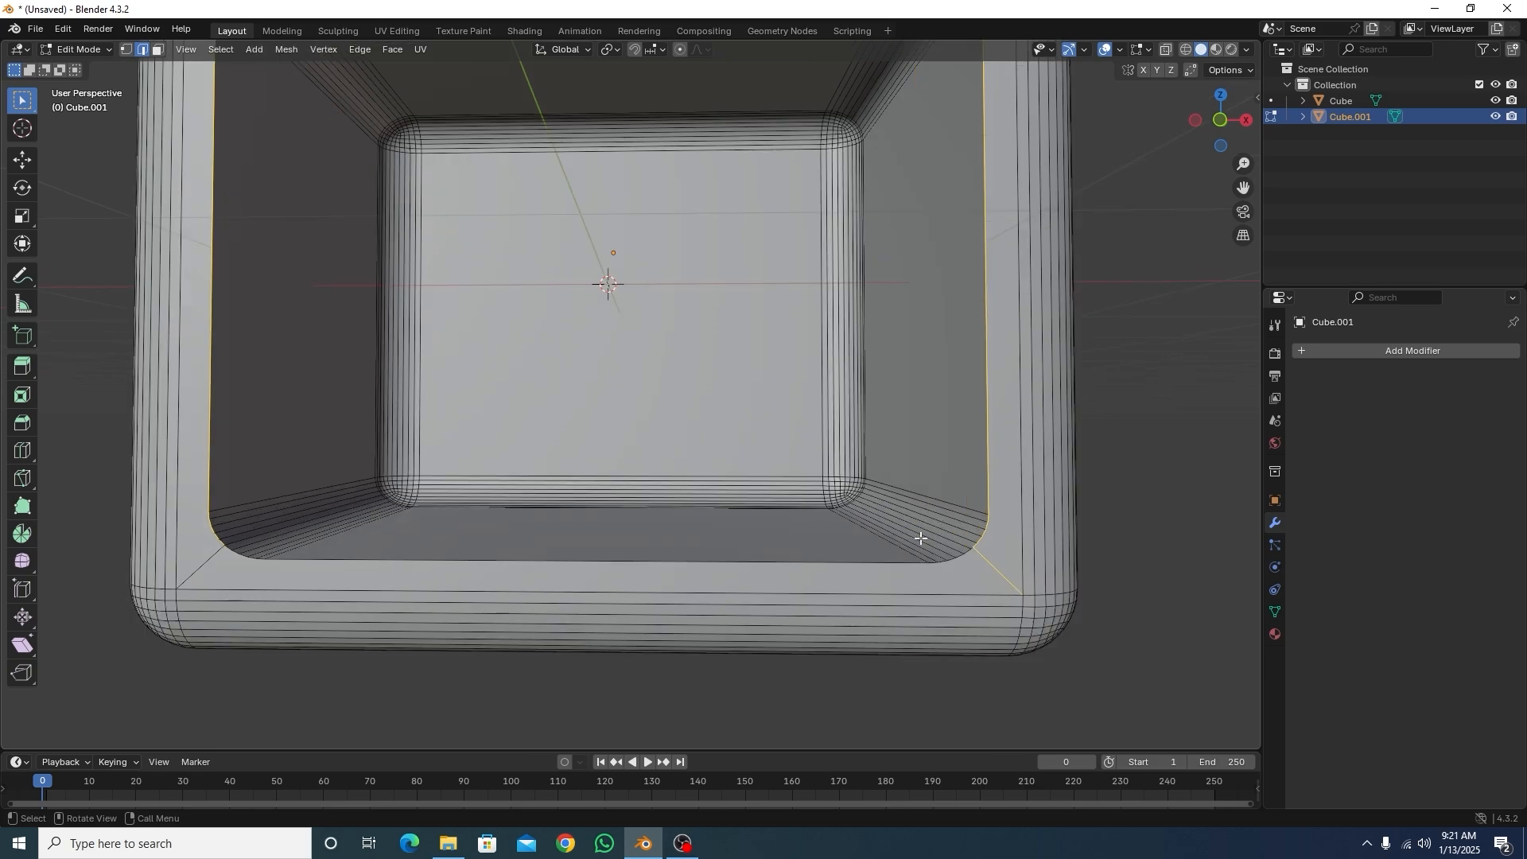
{"action": "left_click", "coordinate": [1010, 581], "text": "shift"}
{"action": "left_click", "coordinate": [571, 561], "text": "alt+shift"}
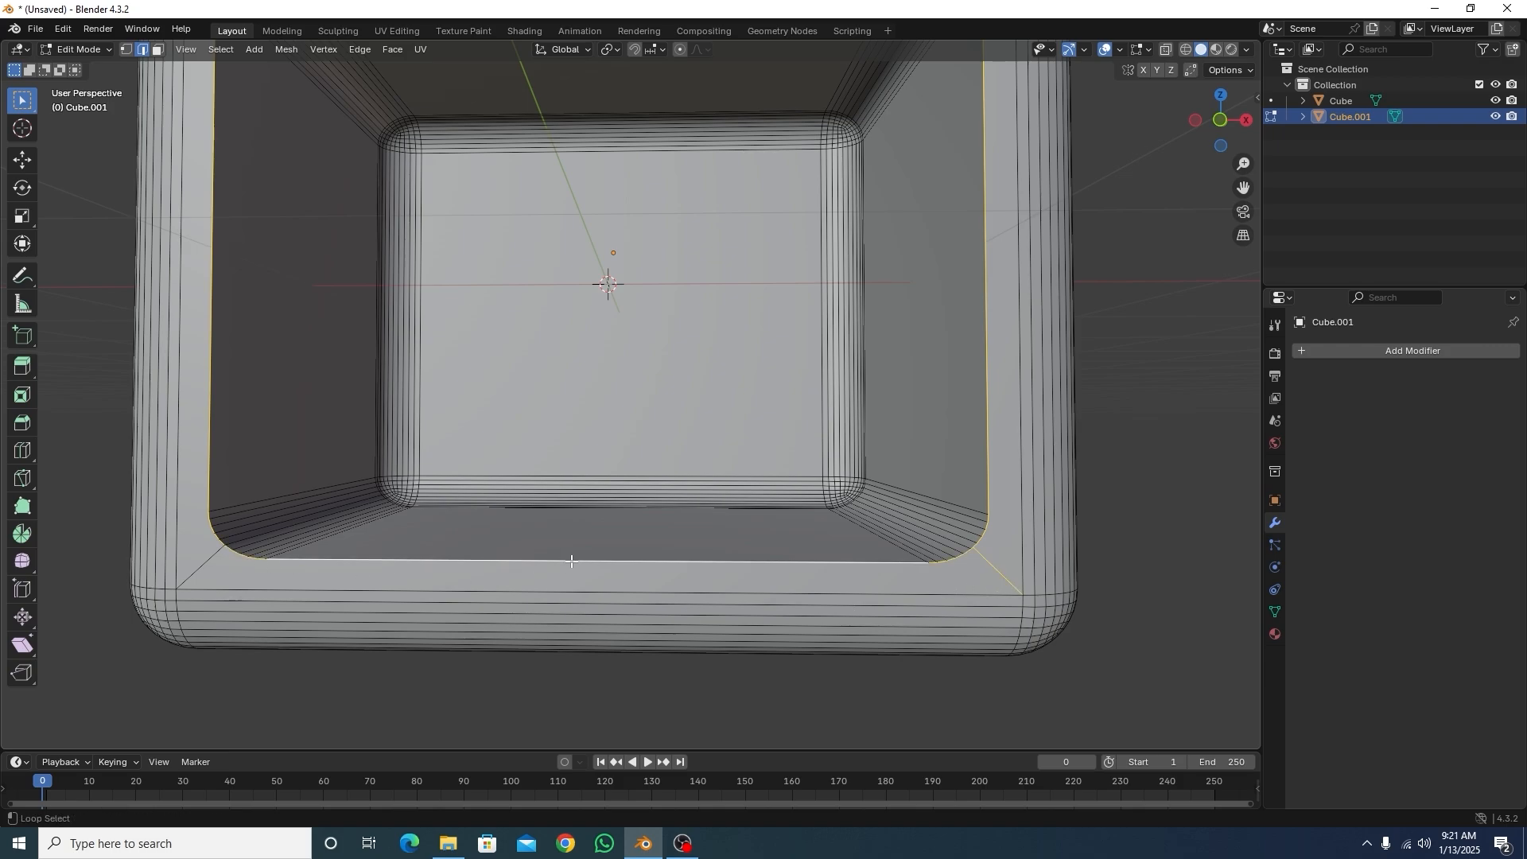
{"action": "left_click", "coordinate": [1005, 576], "text": "shift"}
{"action": "scroll", "coordinate": [608, 577], "scroll_direction": "down", "scroll_amount": 5}
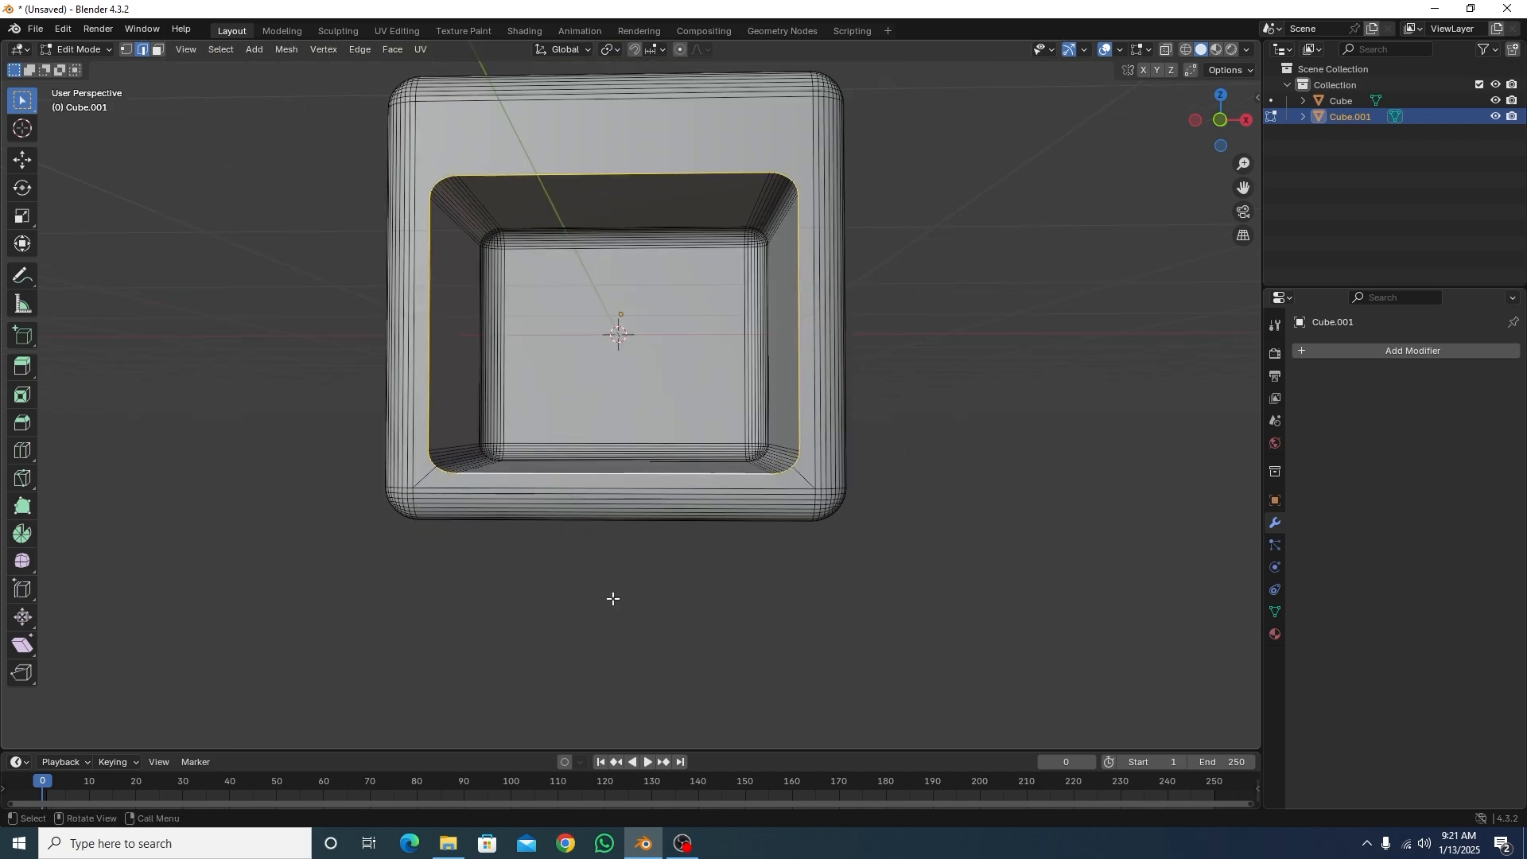
{"action": "scroll", "coordinate": [612, 598], "scroll_direction": "down", "scroll_amount": 1}
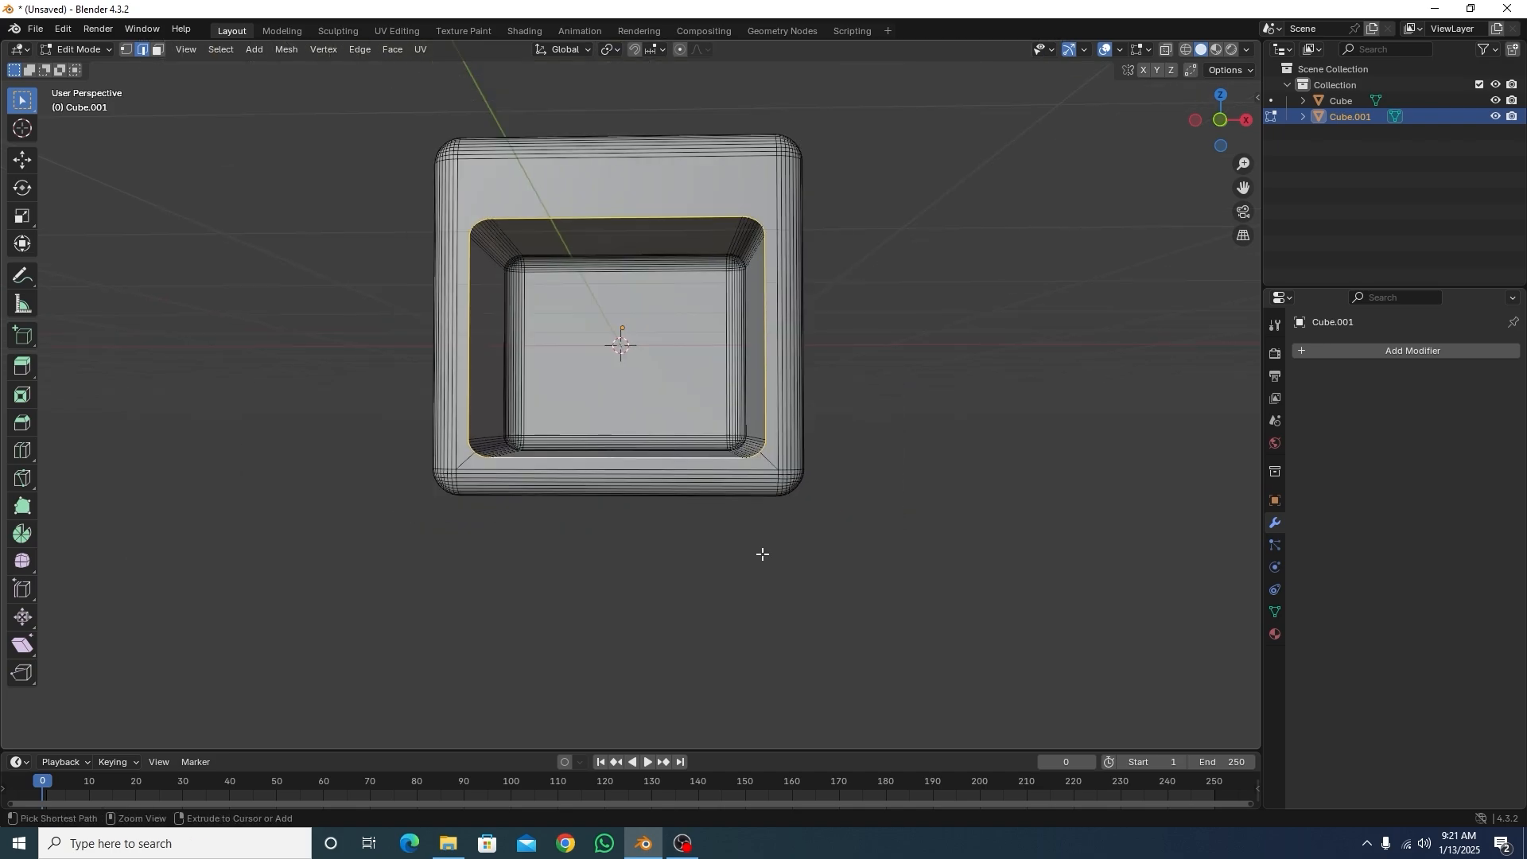
{"action": "key", "text": "ctrl+b"}
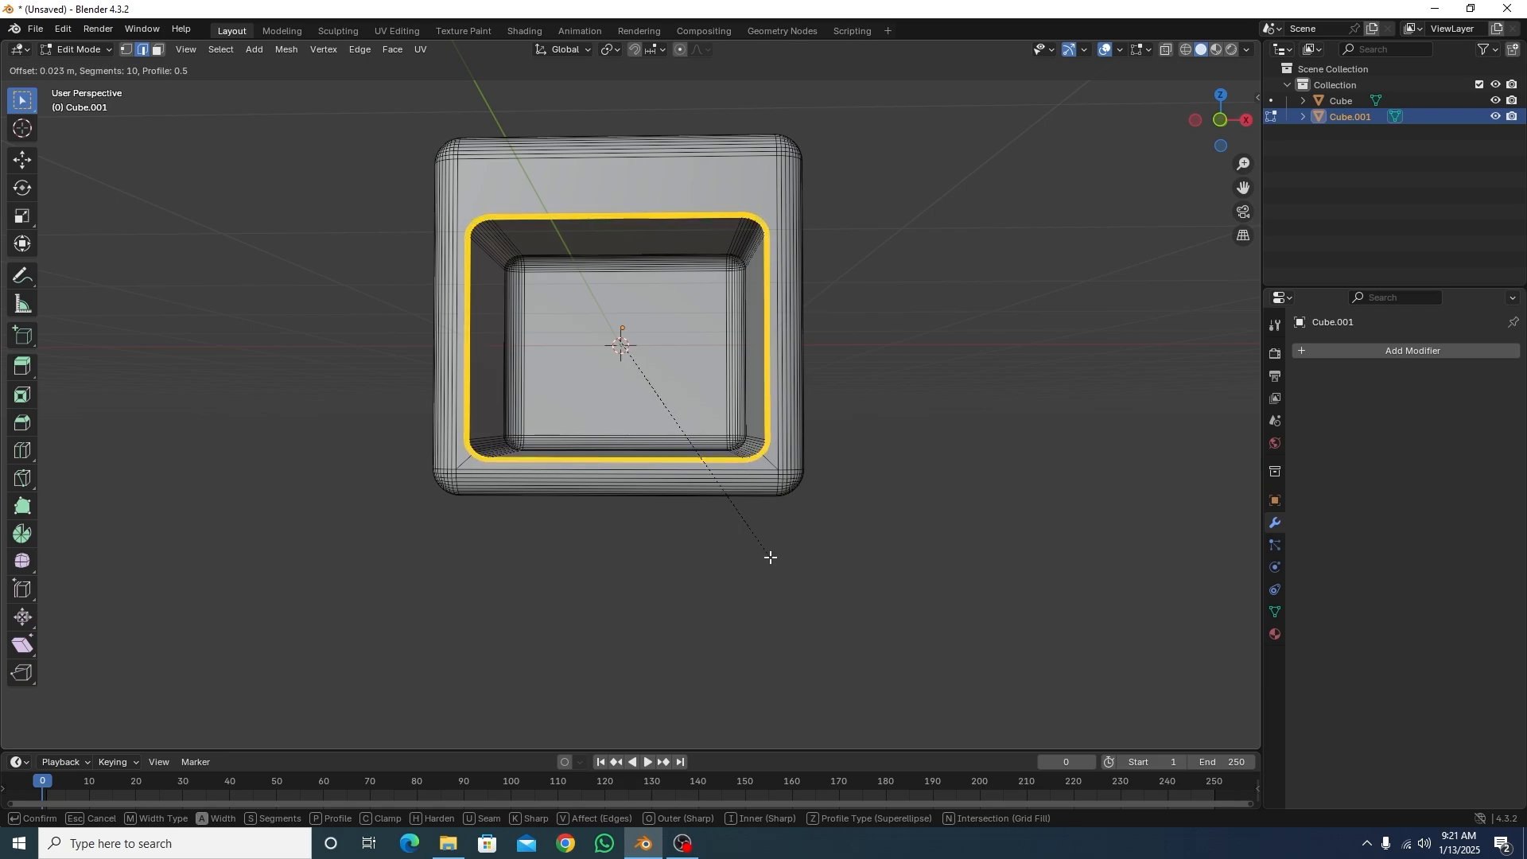
{"action": "left_click", "coordinate": [770, 558]}
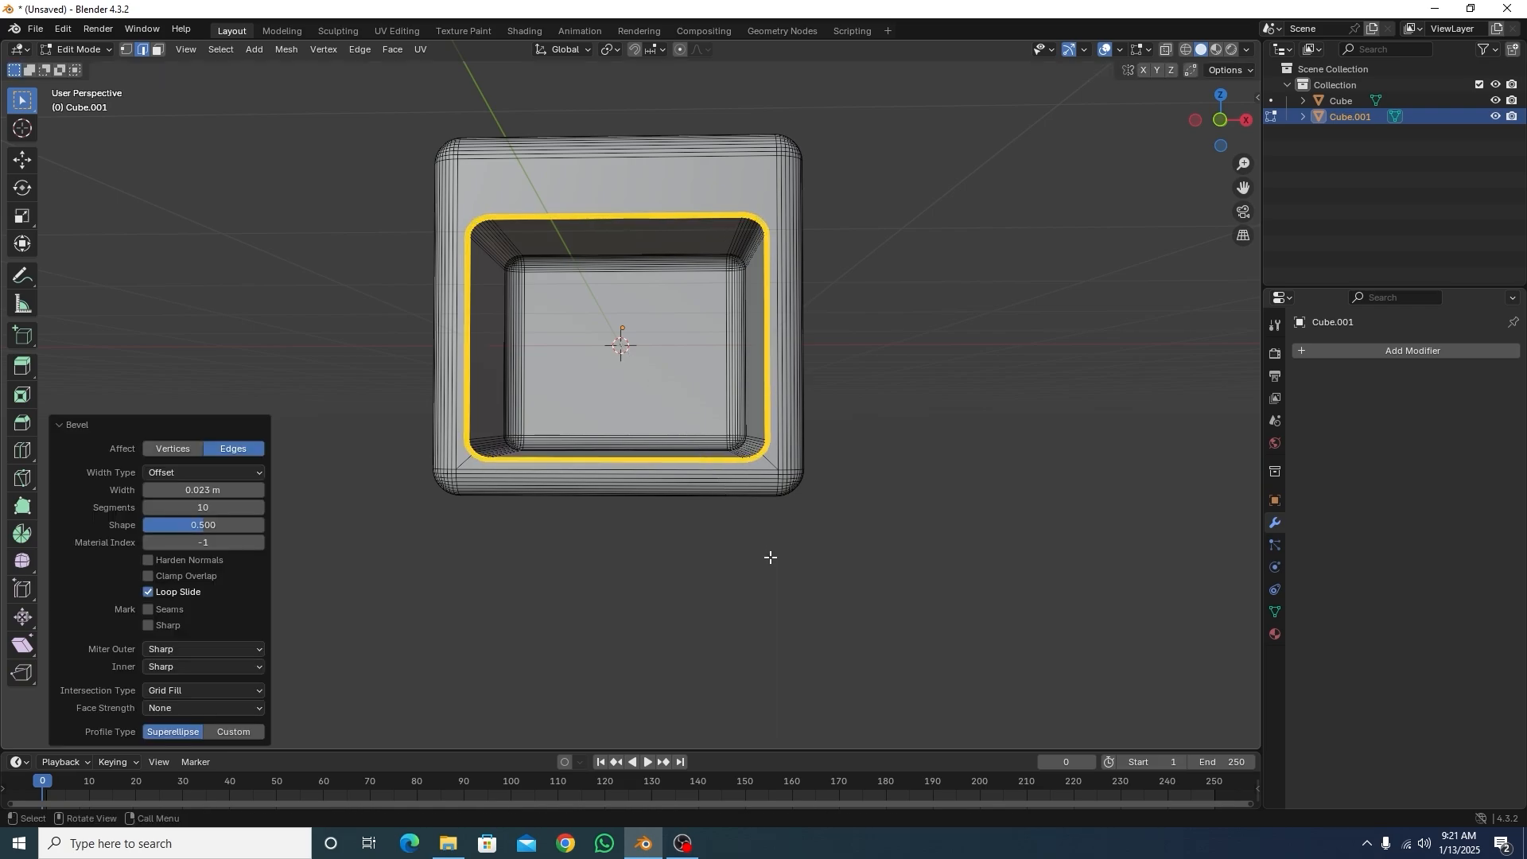
{"action": "left_click", "coordinate": [341, 306]}
{"action": "key", "text": "Tab"}
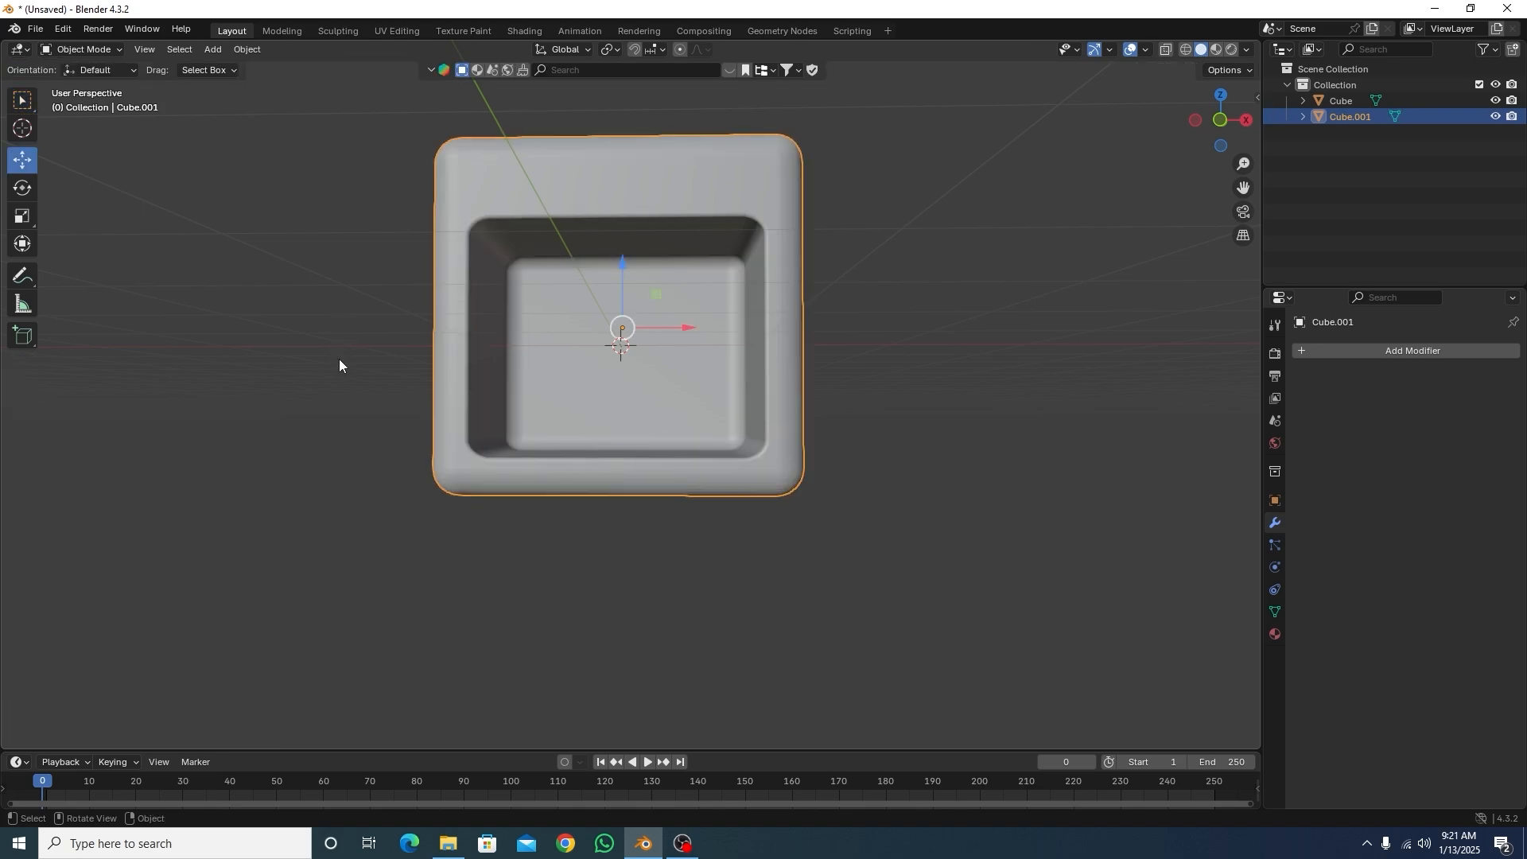
Step: Move the smaller cube back along negative Y into the larger cube's front cavity and deselect it
{"action": "mouse_move", "coordinate": [340, 362]}
{"action": "middle_mouse_down"}
{"action": "mouse_move", "coordinate": [386, 392]}
{"action": "mouse_move", "coordinate": [443, 390]}
{"action": "mouse_move", "coordinate": [270, 393]}
{"action": "mouse_move", "coordinate": [498, 395]}
{"action": "mouse_move", "coordinate": [369, 359]}
{"action": "middle_mouse_up"}
{"action": "left_click", "coordinate": [348, 376]}
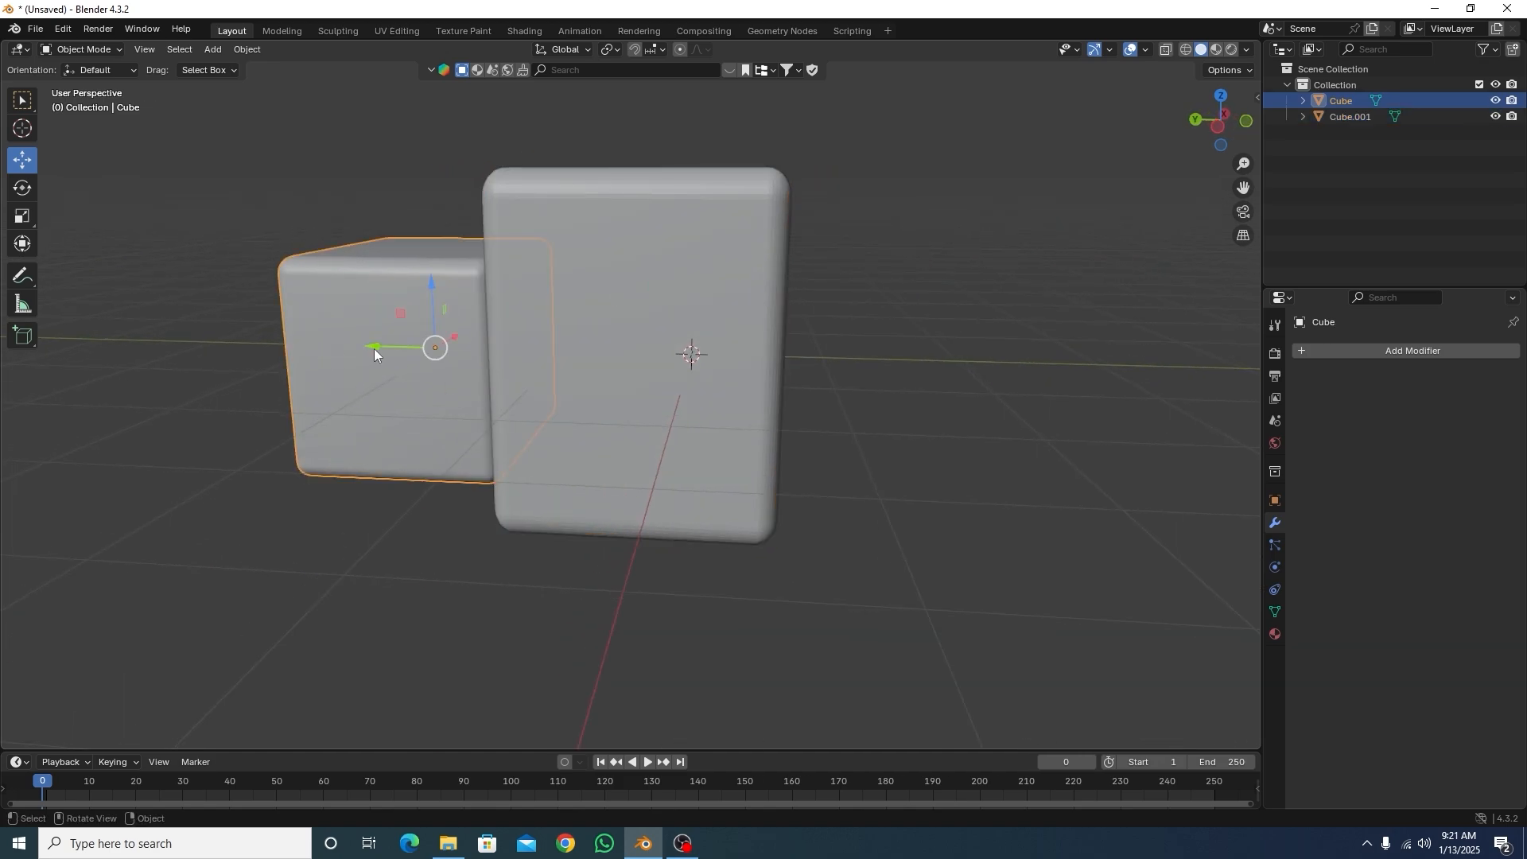
{"action": "key", "text": "KP_3"}
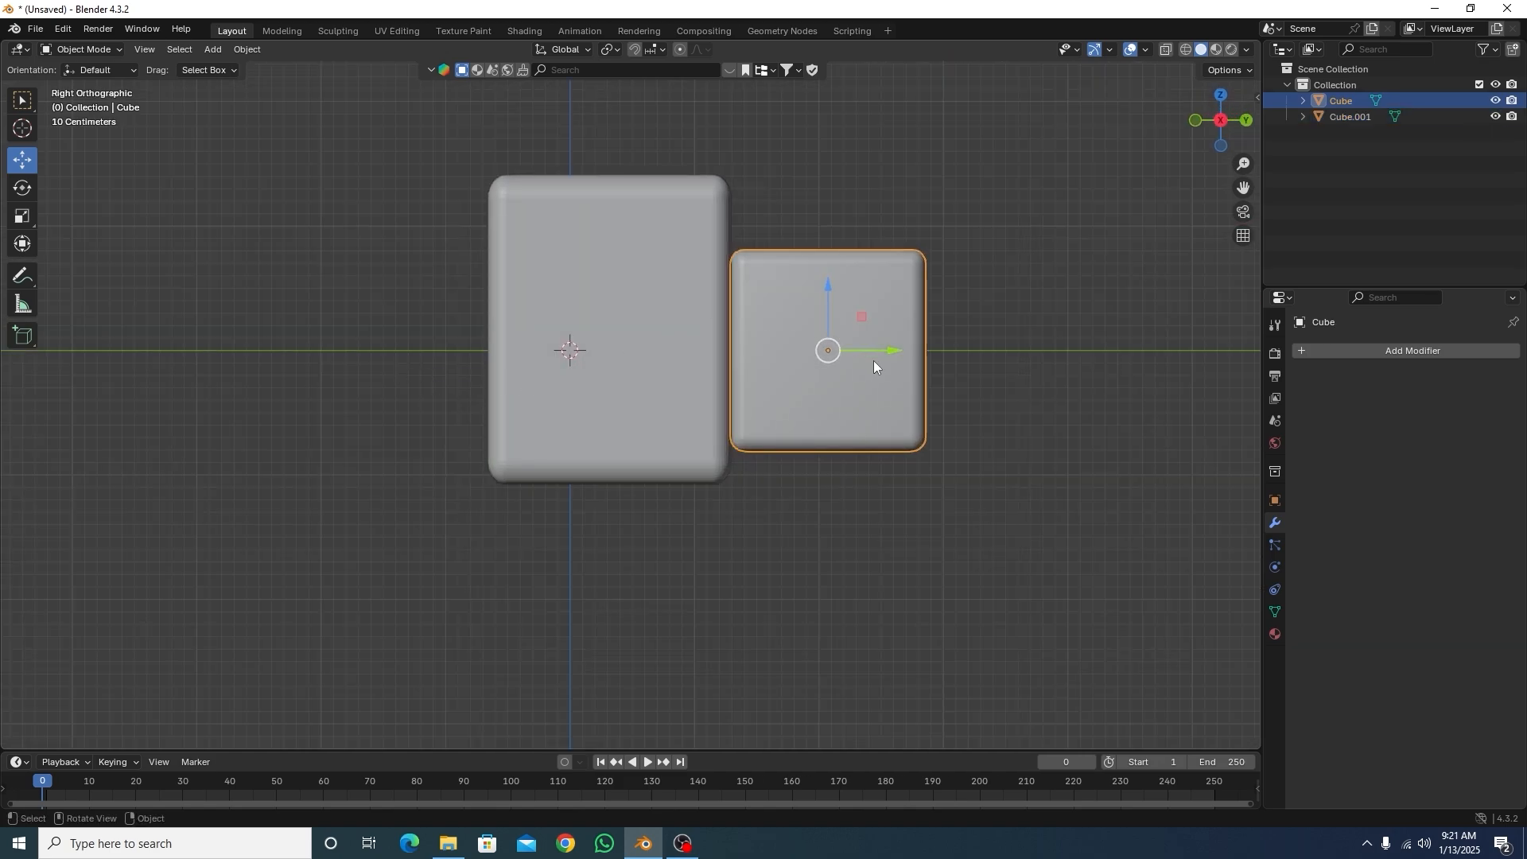
{"action": "left_click_drag", "start_coordinate": [891, 351], "coordinate": [646, 347]}
{"action": "left_click", "coordinate": [337, 341]}
{"action": "middle_click_drag", "start_coordinate": [338, 341], "coordinate": [390, 360]}
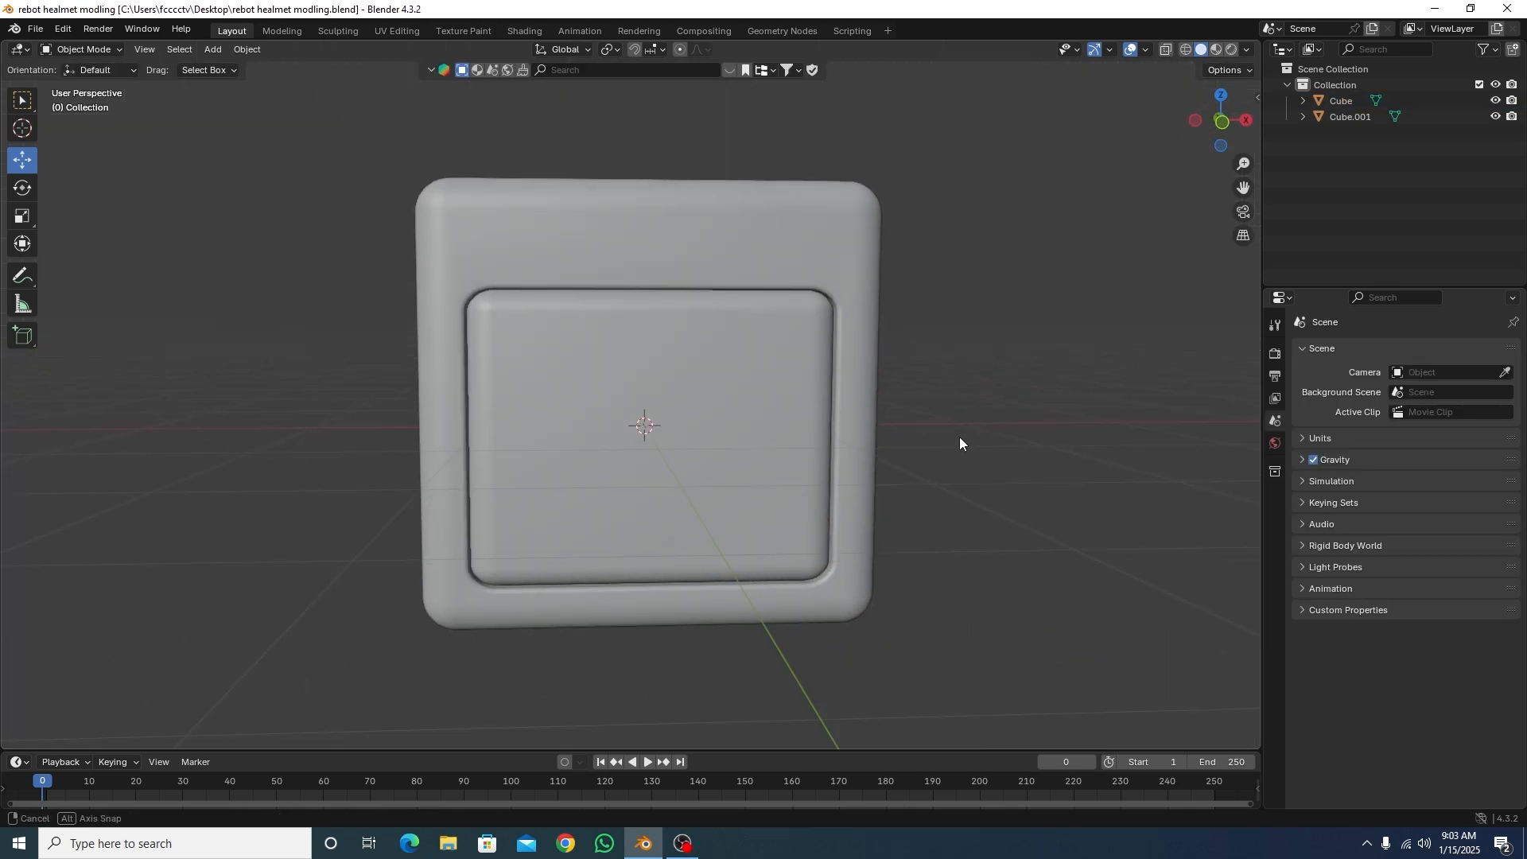
Step: Add a UV sphere at the origin in front view and scale it uniformly to about 0.064
{"action": "middle_click_drag", "start_coordinate": [1000, 455], "coordinate": [558, 352]}
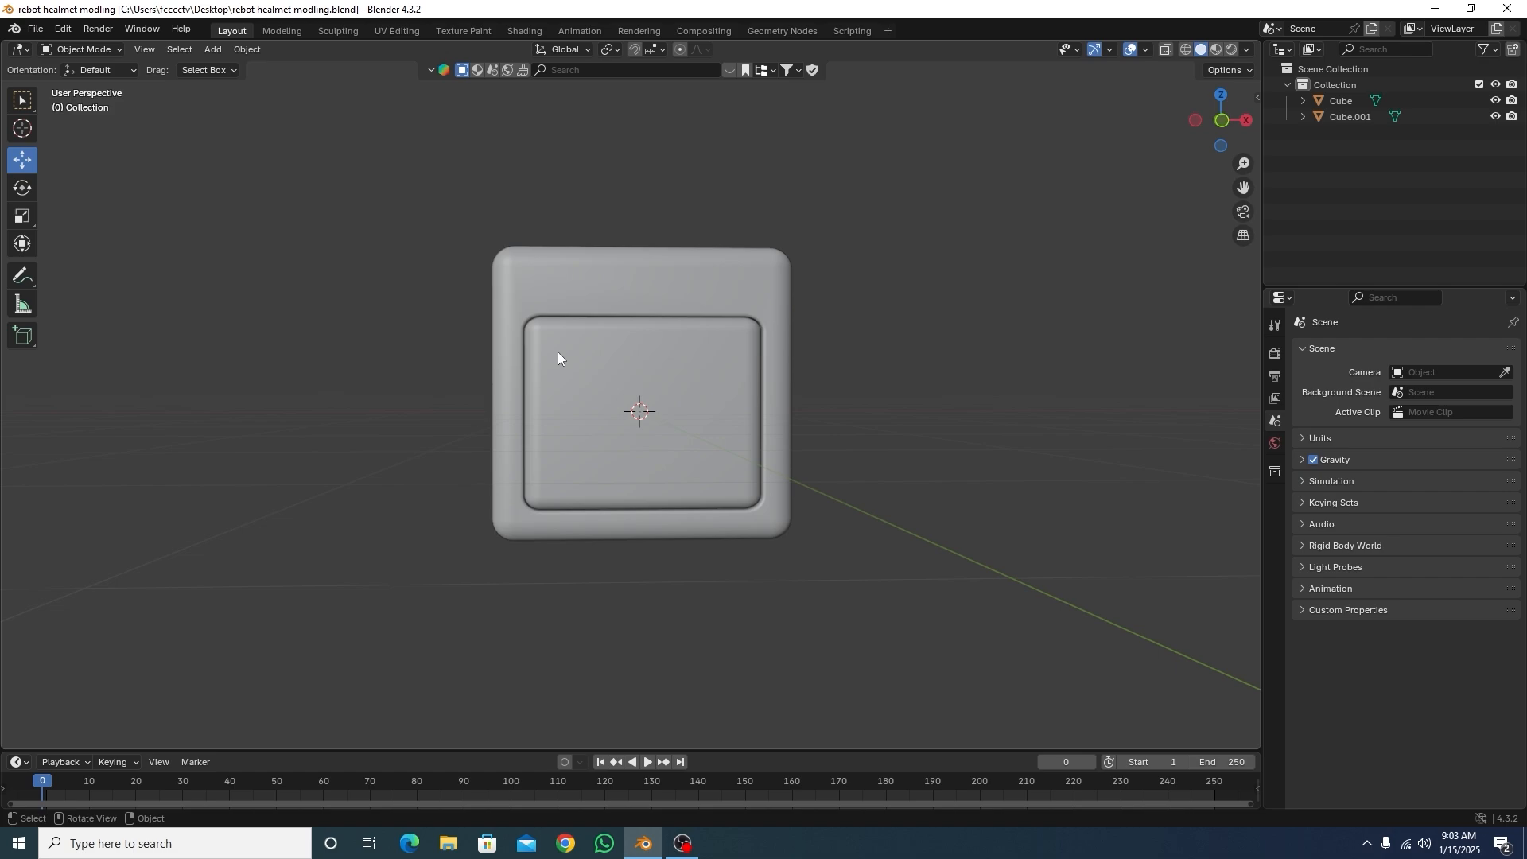
{"action": "key", "text": "KP_1"}
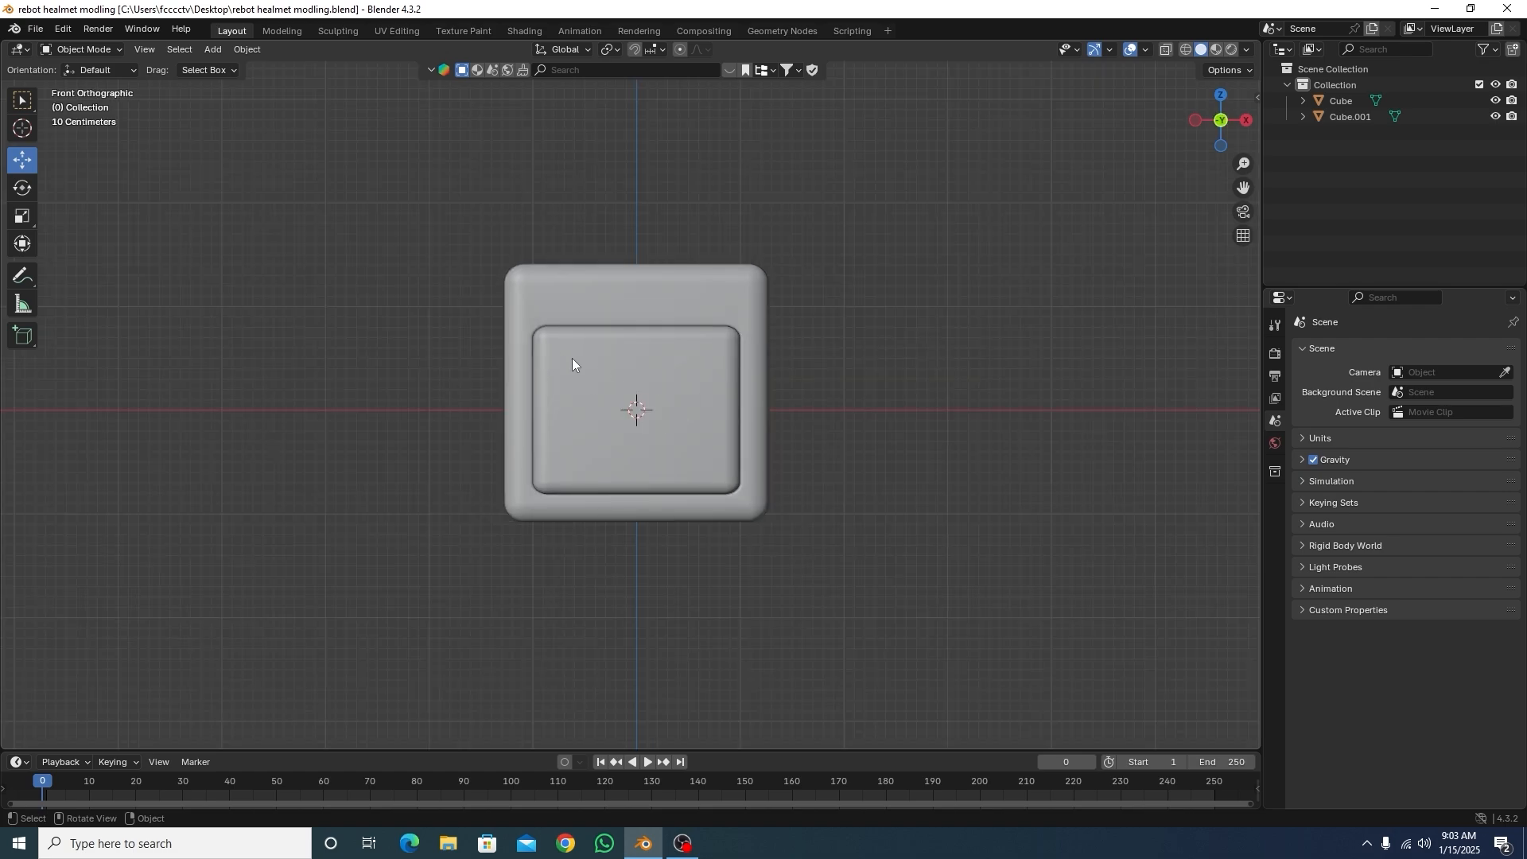
{"action": "scroll", "coordinate": [637, 345], "scroll_direction": "up", "scroll_amount": 4}
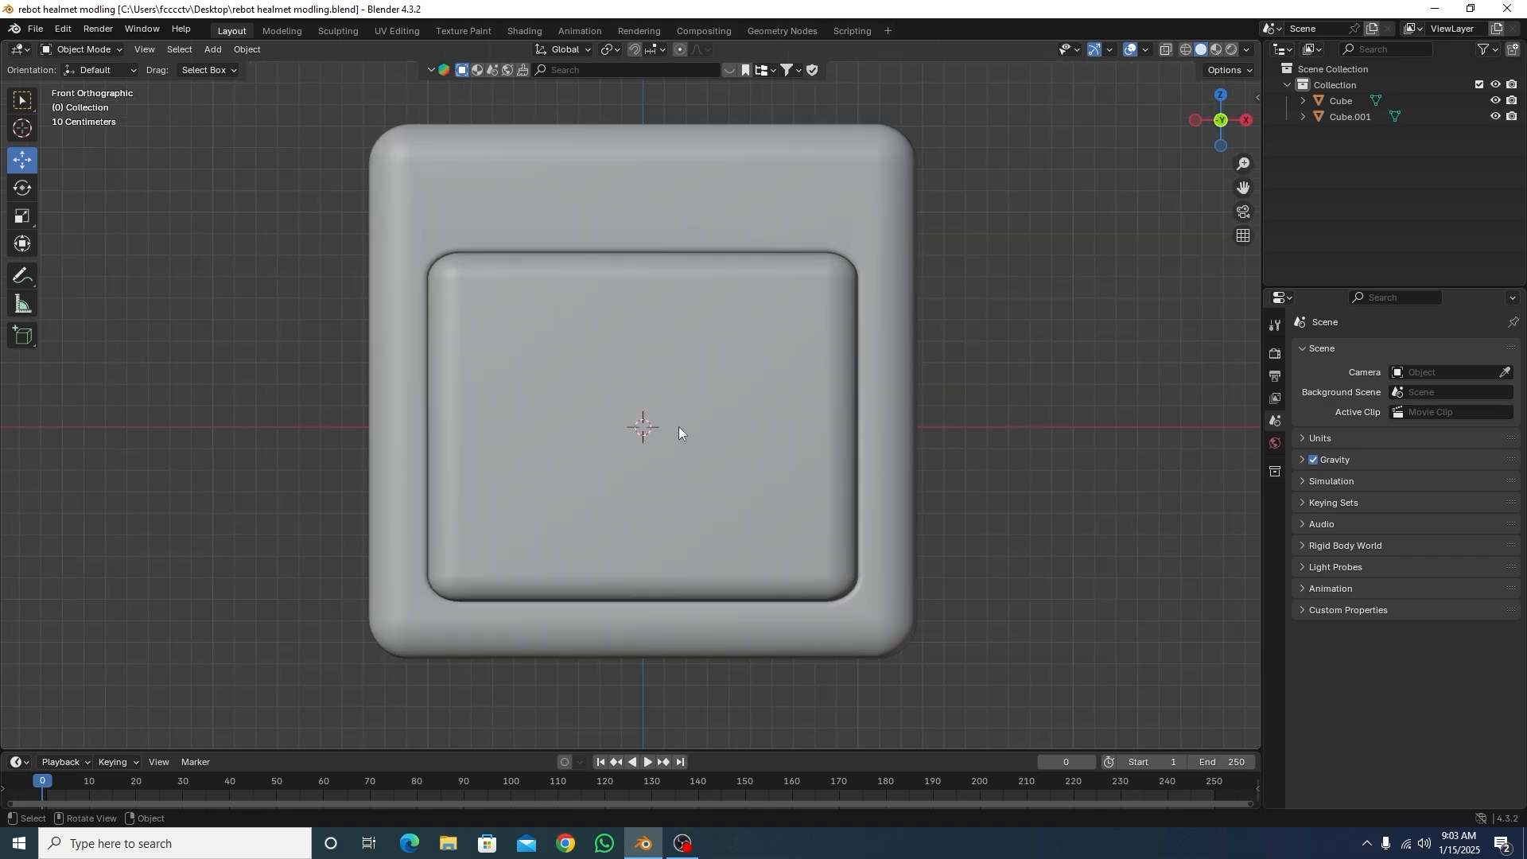
{"action": "key", "text": "shift+a"}
{"action": "mouse_move", "coordinate": [677, 449]}
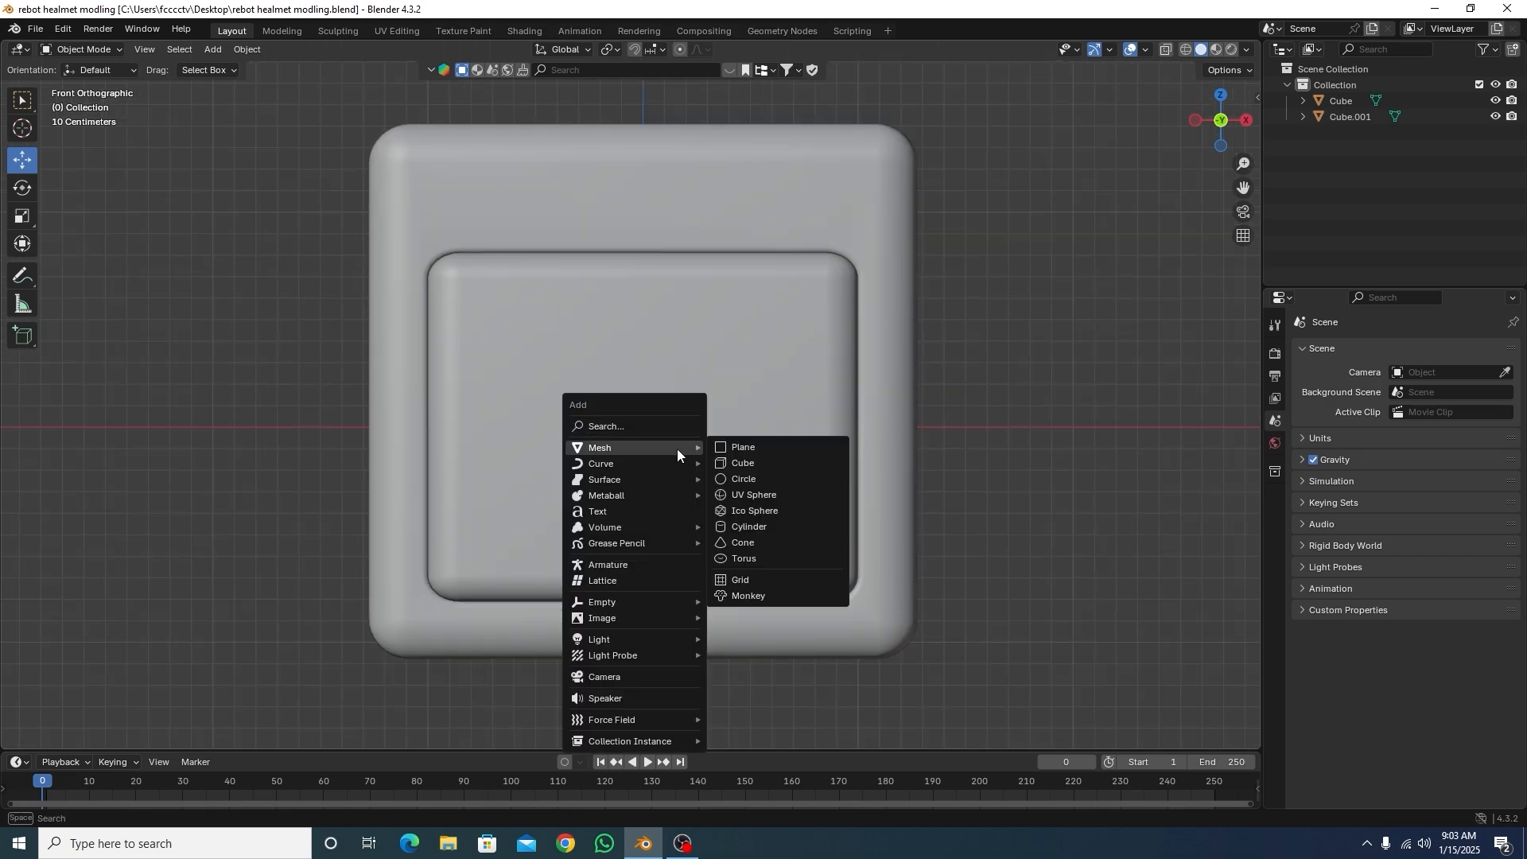
{"action": "left_click", "coordinate": [740, 495]}
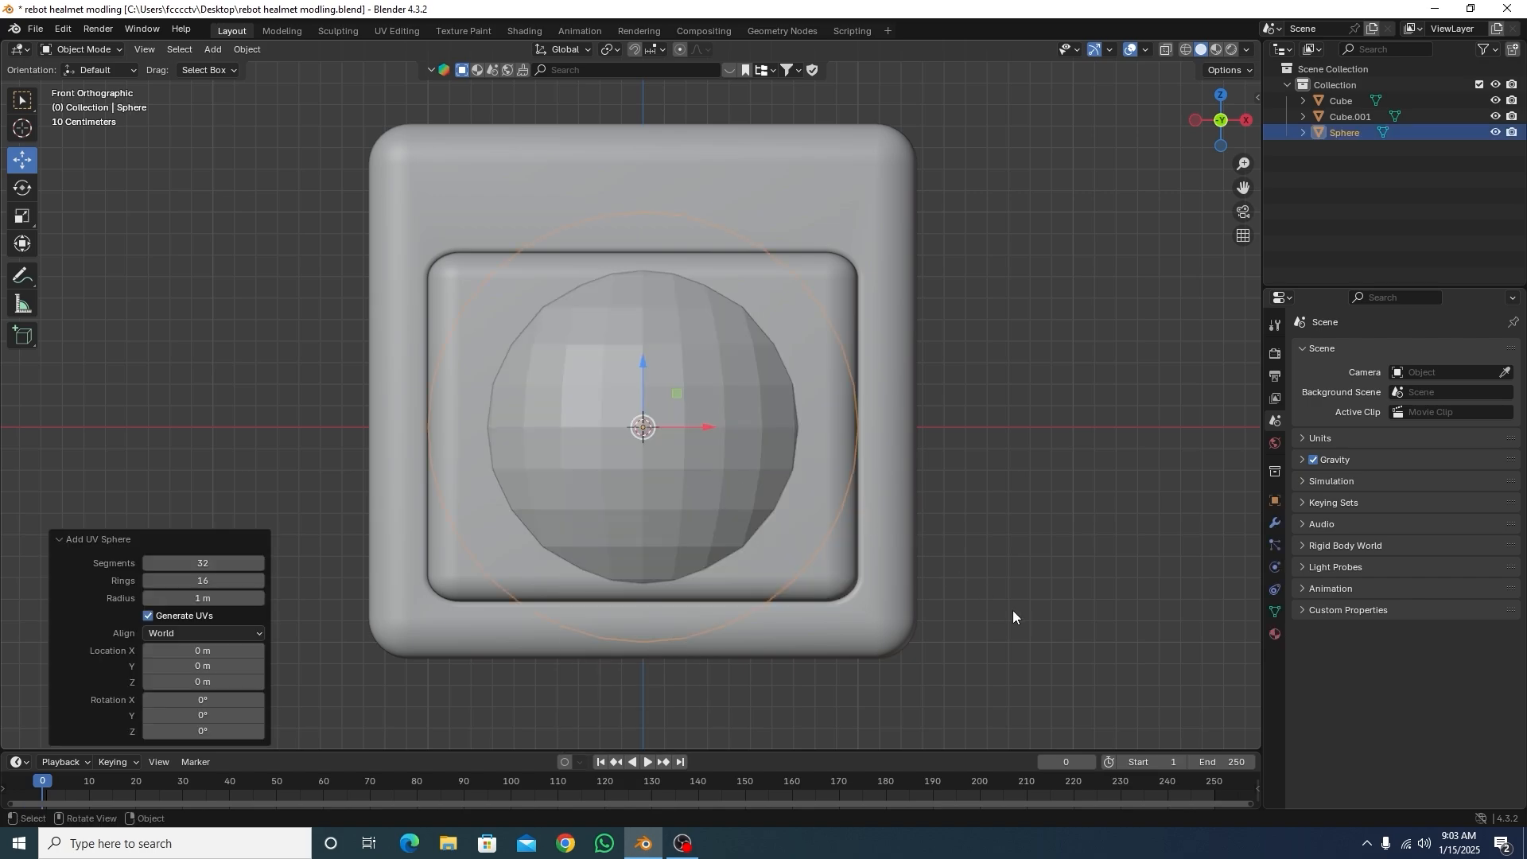
{"action": "key", "text": "s"}
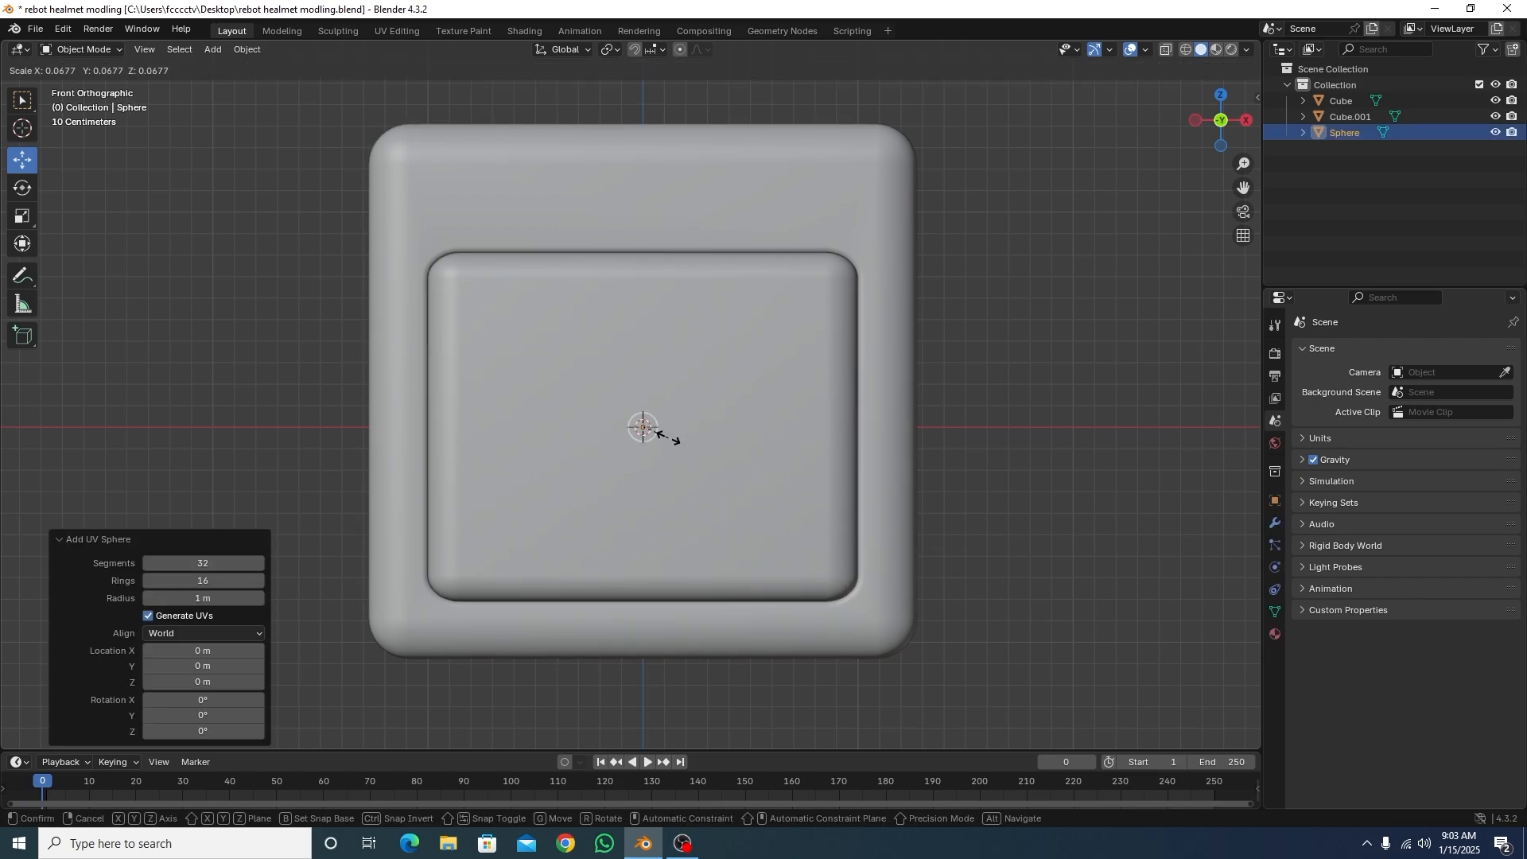
{"action": "left_click", "coordinate": [667, 440]}
Step: Move the small sphere about 0.72 m along negative Y in front of the face box and shade it smooth
{"action": "key", "text": "KP_3"}
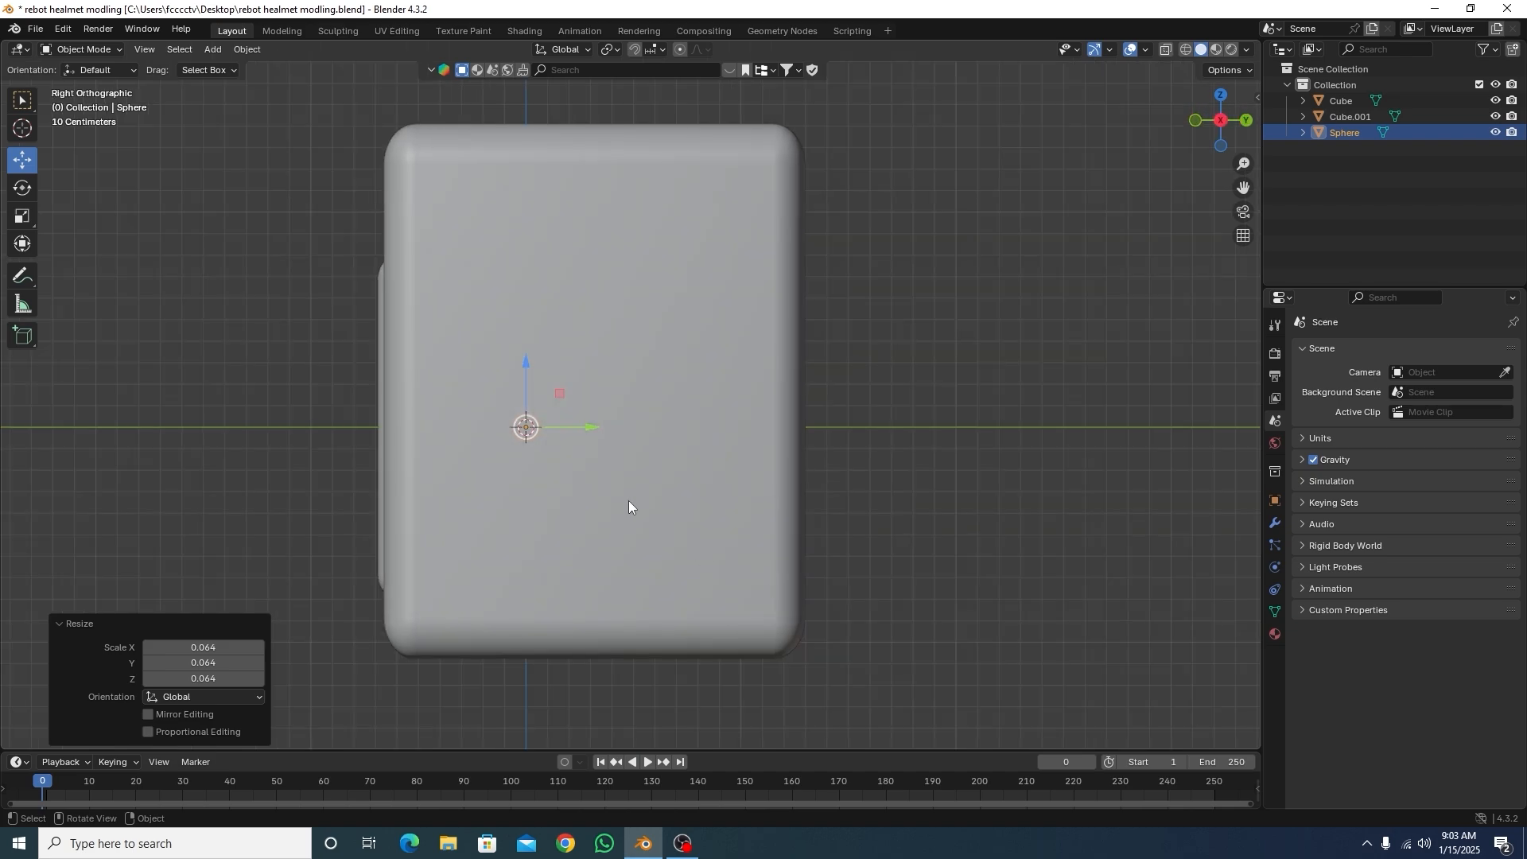
{"action": "left_click_drag", "start_coordinate": [586, 430], "coordinate": [427, 441]}
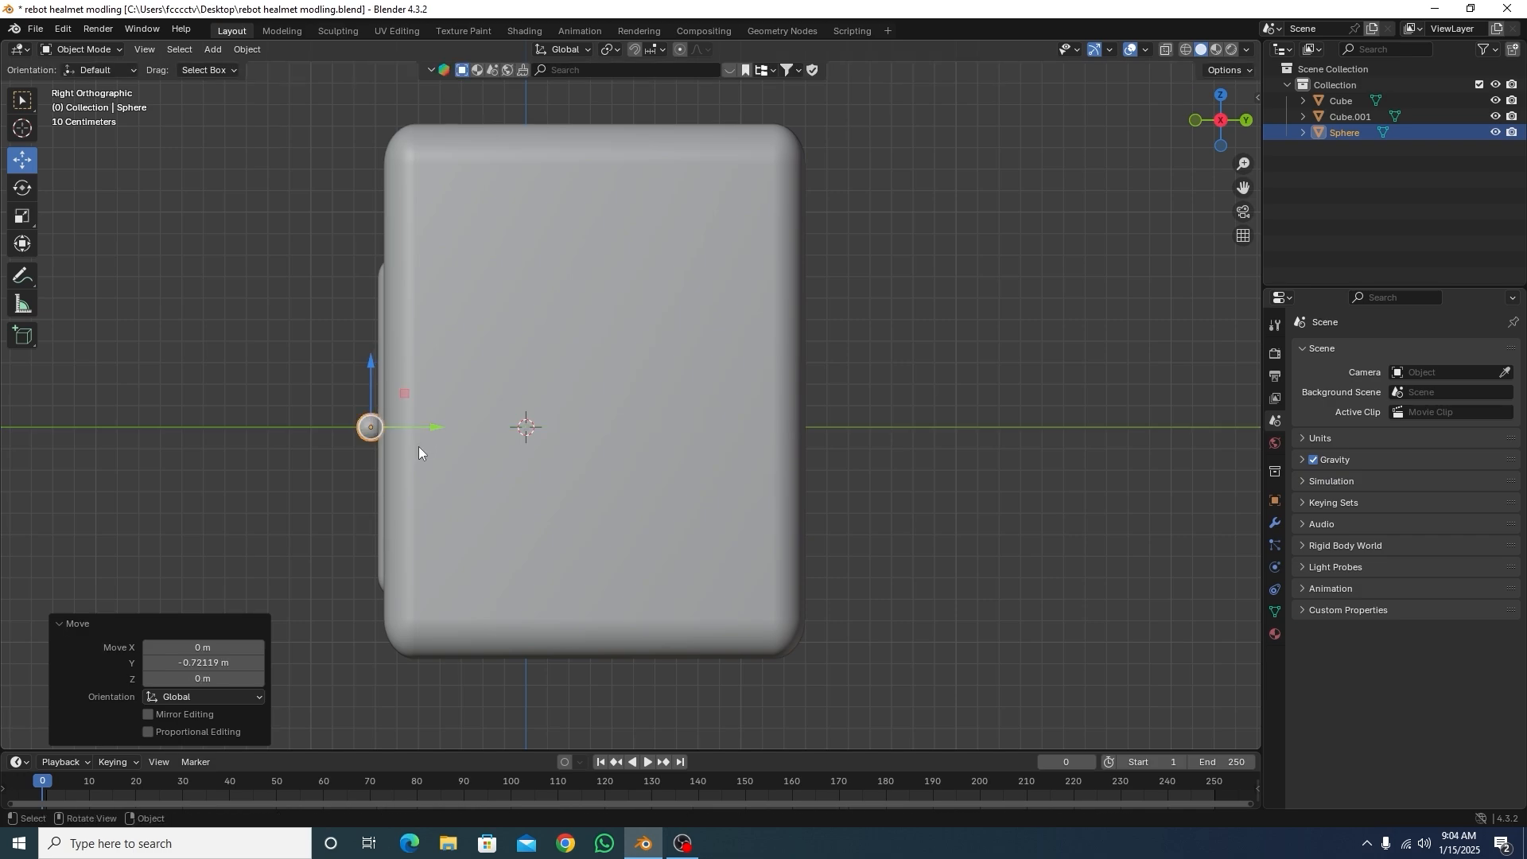
{"action": "key", "text": "KP_1"}
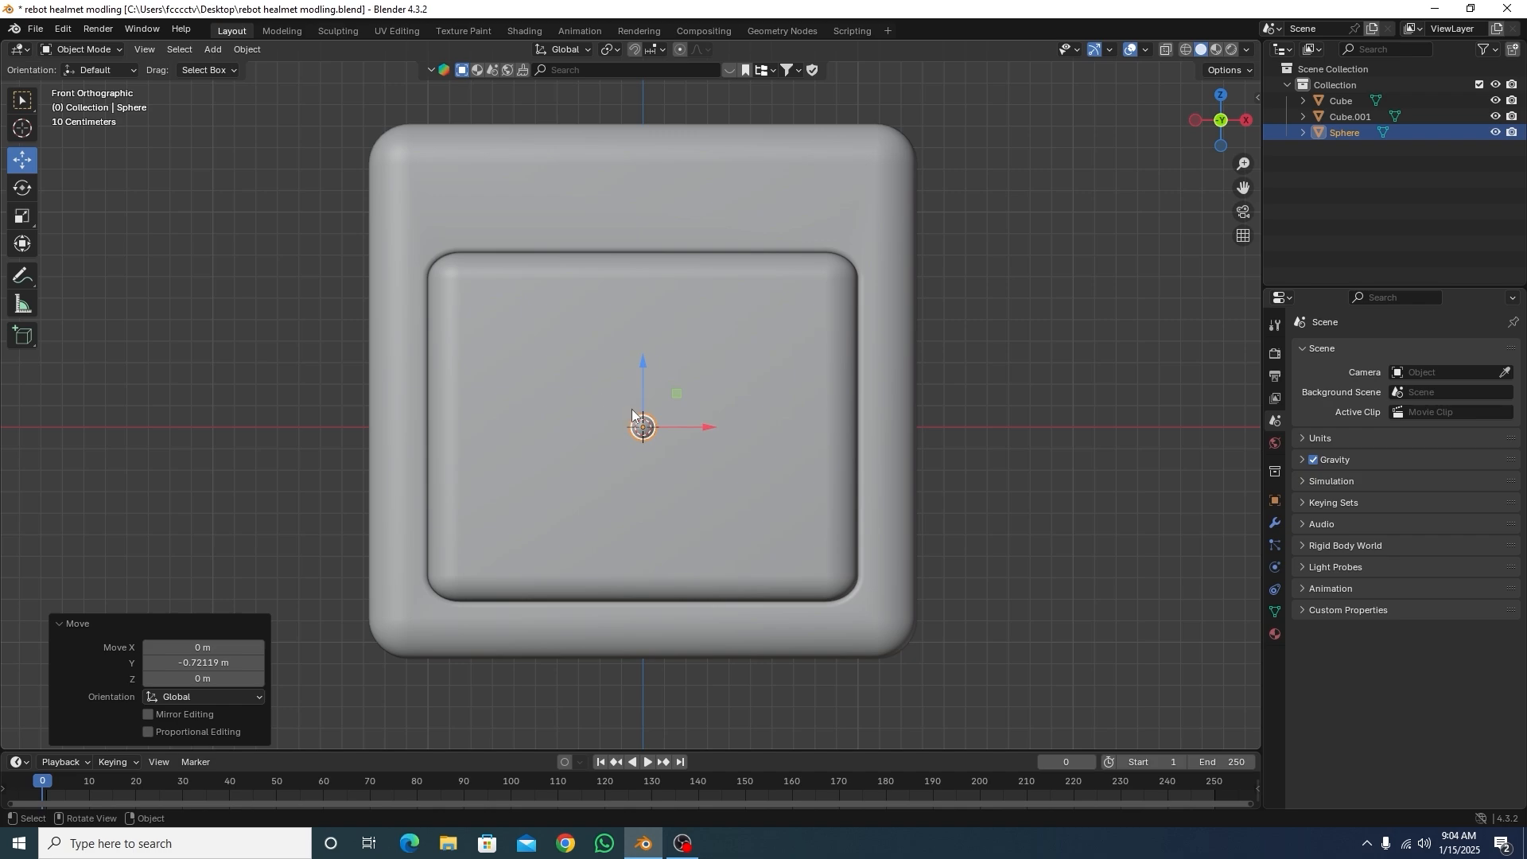
{"action": "scroll", "coordinate": [632, 413], "scroll_direction": "up", "scroll_amount": 3}
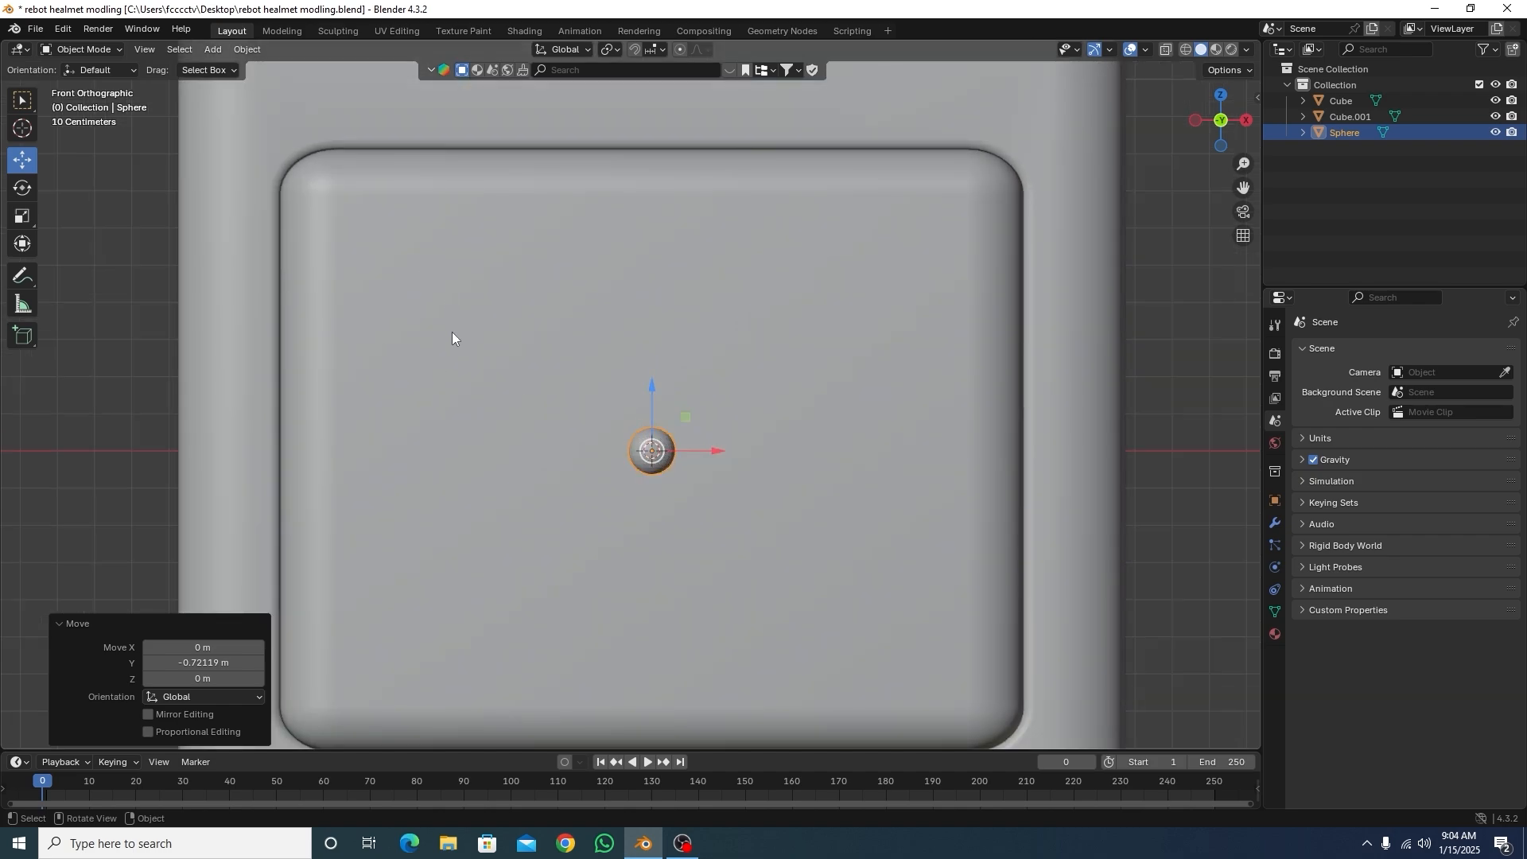
{"action": "right_click", "coordinate": [657, 443]}
{"action": "left_click", "coordinate": [659, 438]}
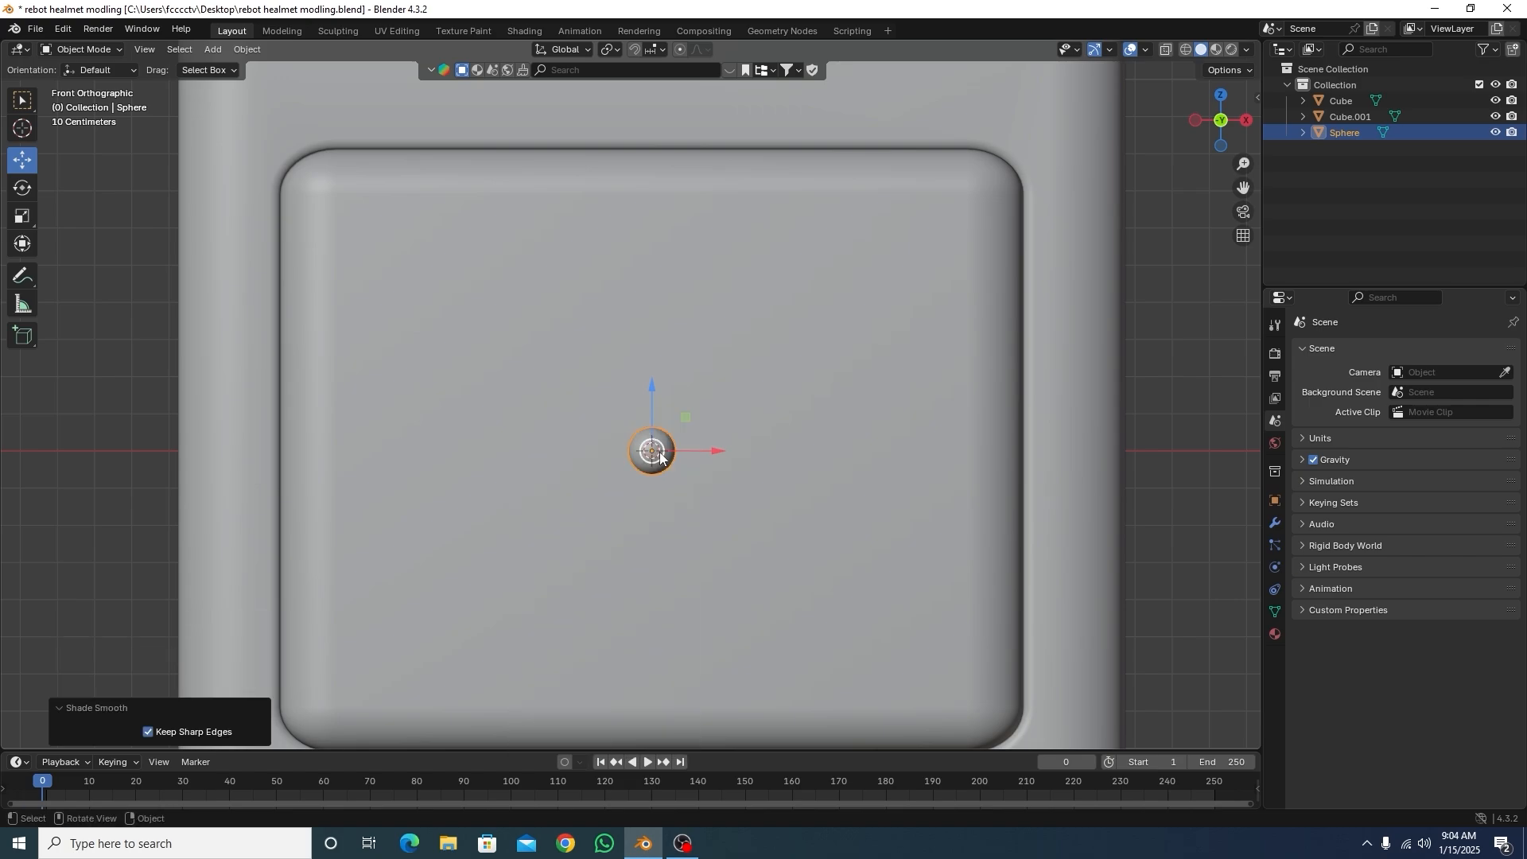
Step: Duplicate the sphere about -0.59 m in X and 0.38 m in Z, and scale the copy by about 1.699 in Z and 0.739 in X
{"action": "key", "text": "shift+d"}
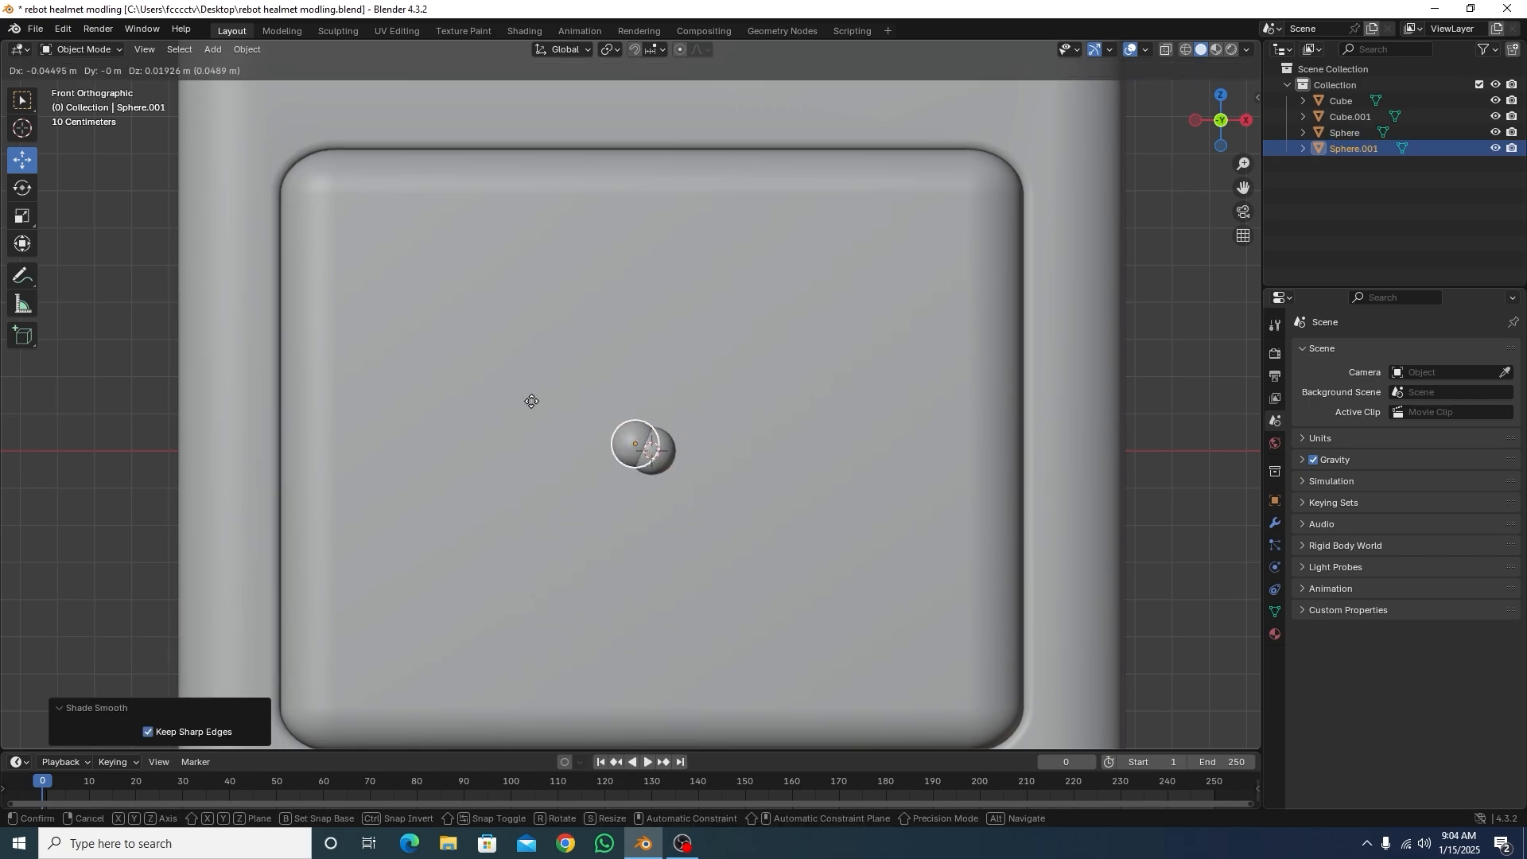
{"action": "left_click", "coordinate": [438, 303]}
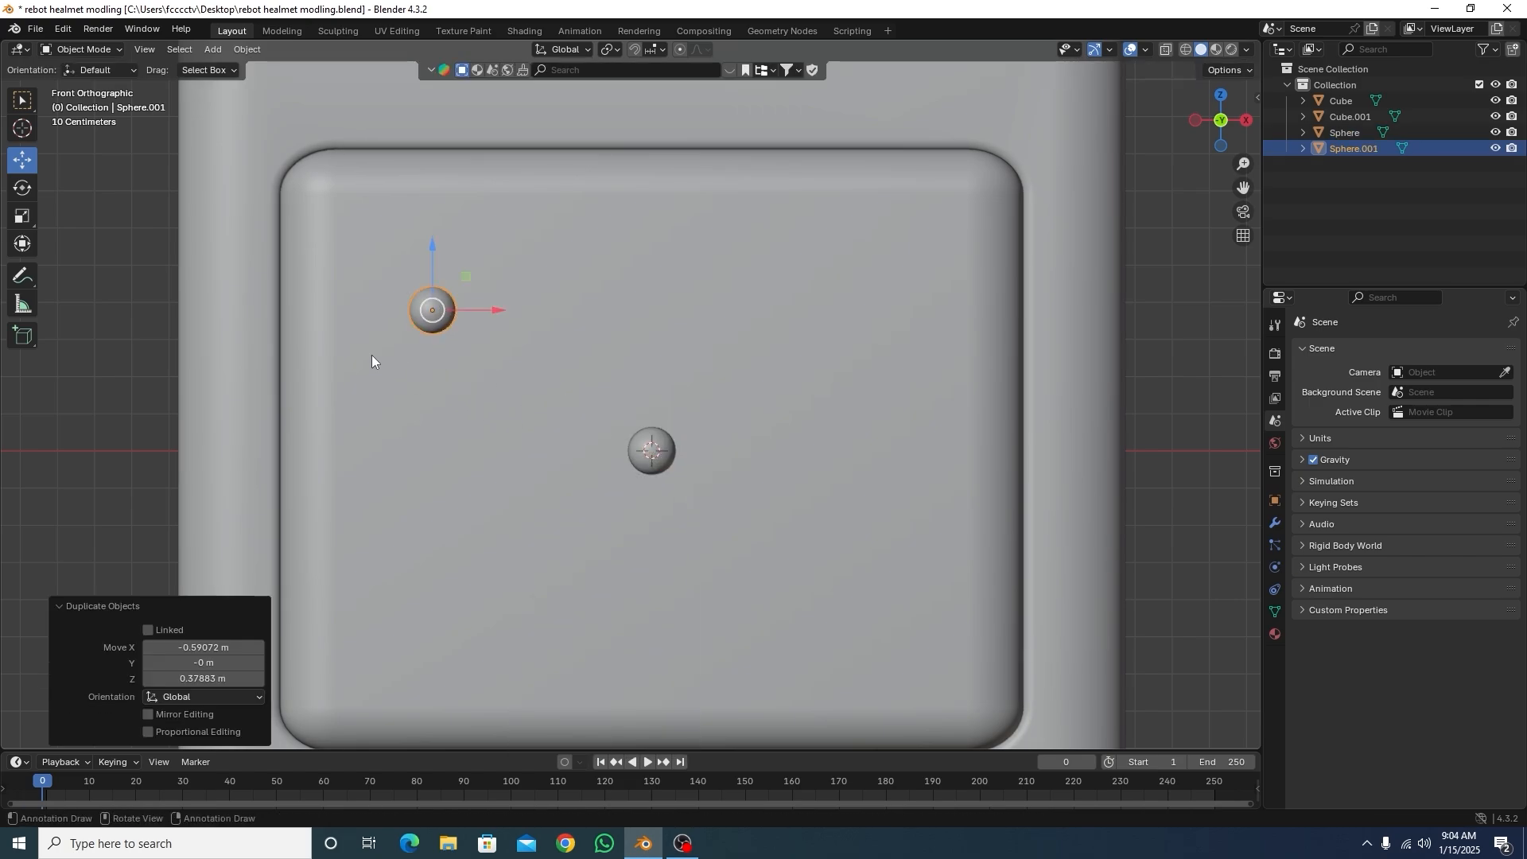
{"action": "left_click", "coordinate": [22, 216]}
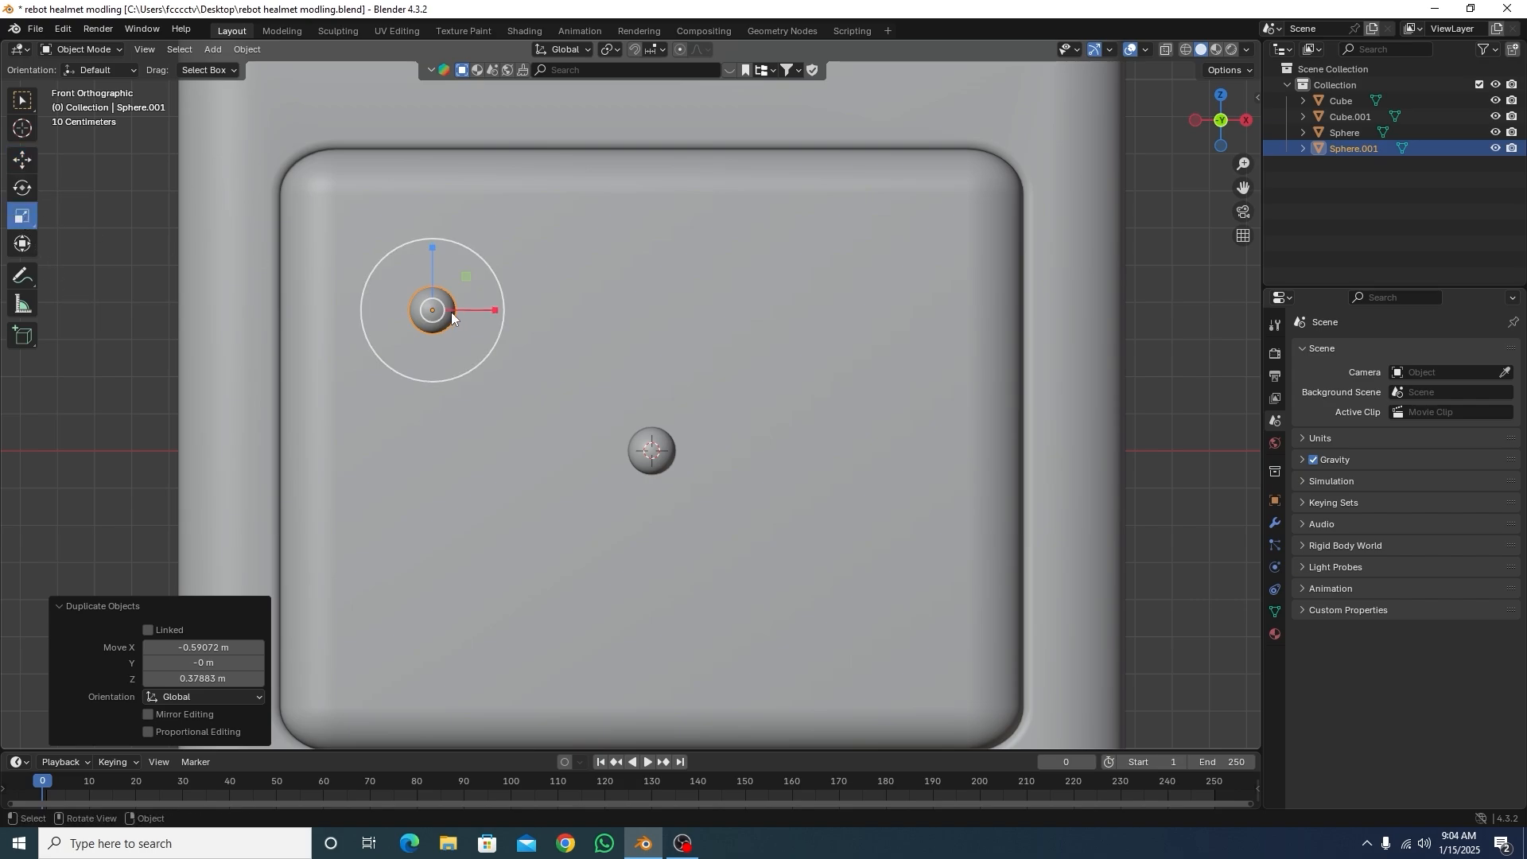
{"action": "left_click_drag", "start_coordinate": [433, 246], "coordinate": [433, 197]}
{"action": "scroll", "coordinate": [429, 289], "scroll_direction": "up", "scroll_amount": 2}
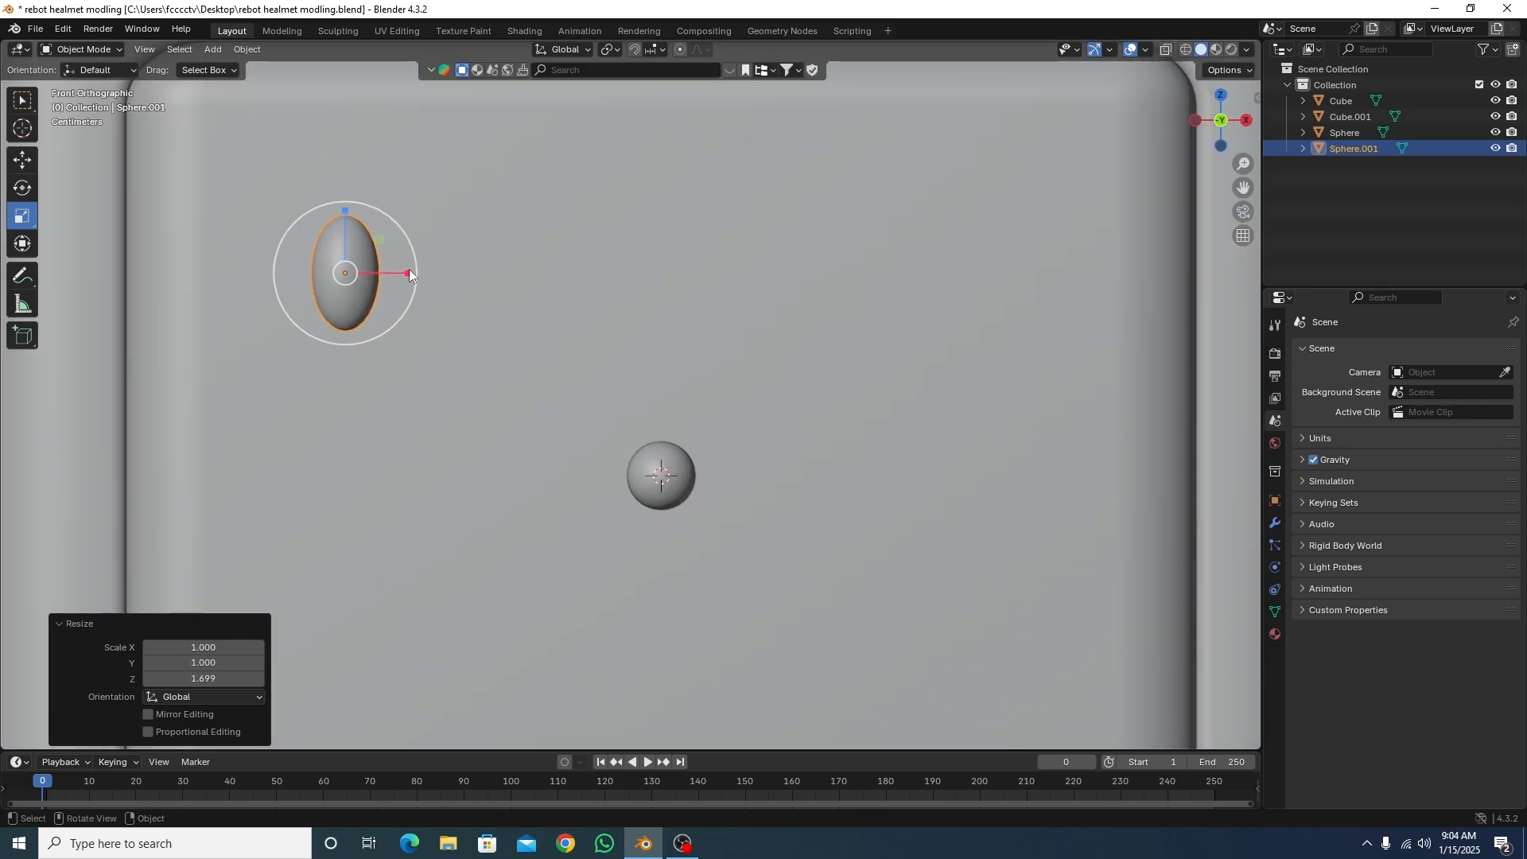
{"action": "left_click_drag", "start_coordinate": [408, 273], "coordinate": [392, 273]}
{"action": "scroll", "coordinate": [687, 346], "scroll_direction": "down", "scroll_amount": 1}
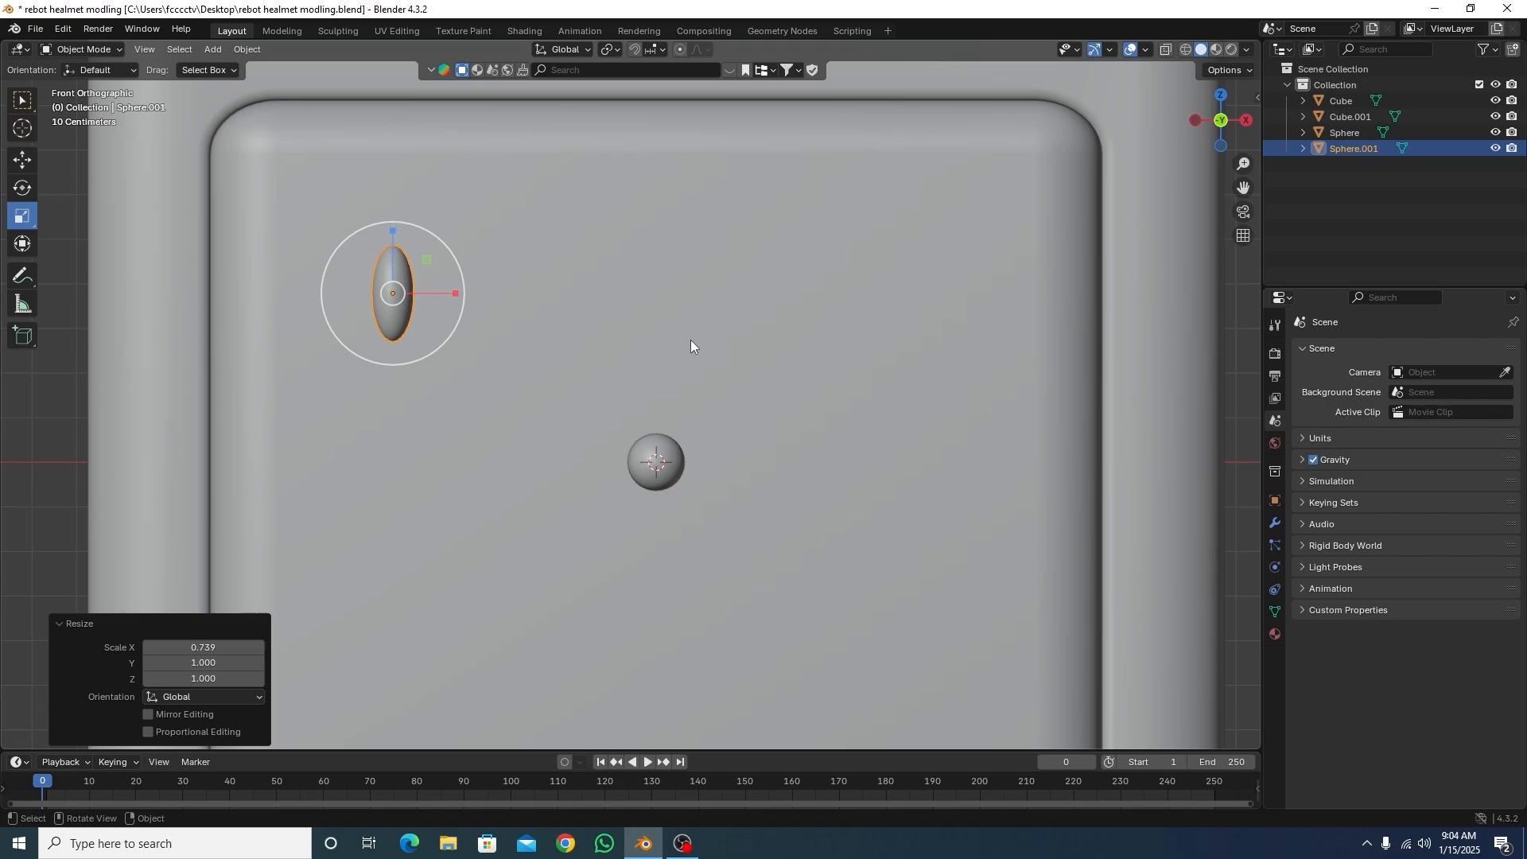
Step: Flatten the oval eye to about 0.325 in Y and move it about 0.021 m along positive Y toward the face
{"action": "key", "text": "KP_3"}
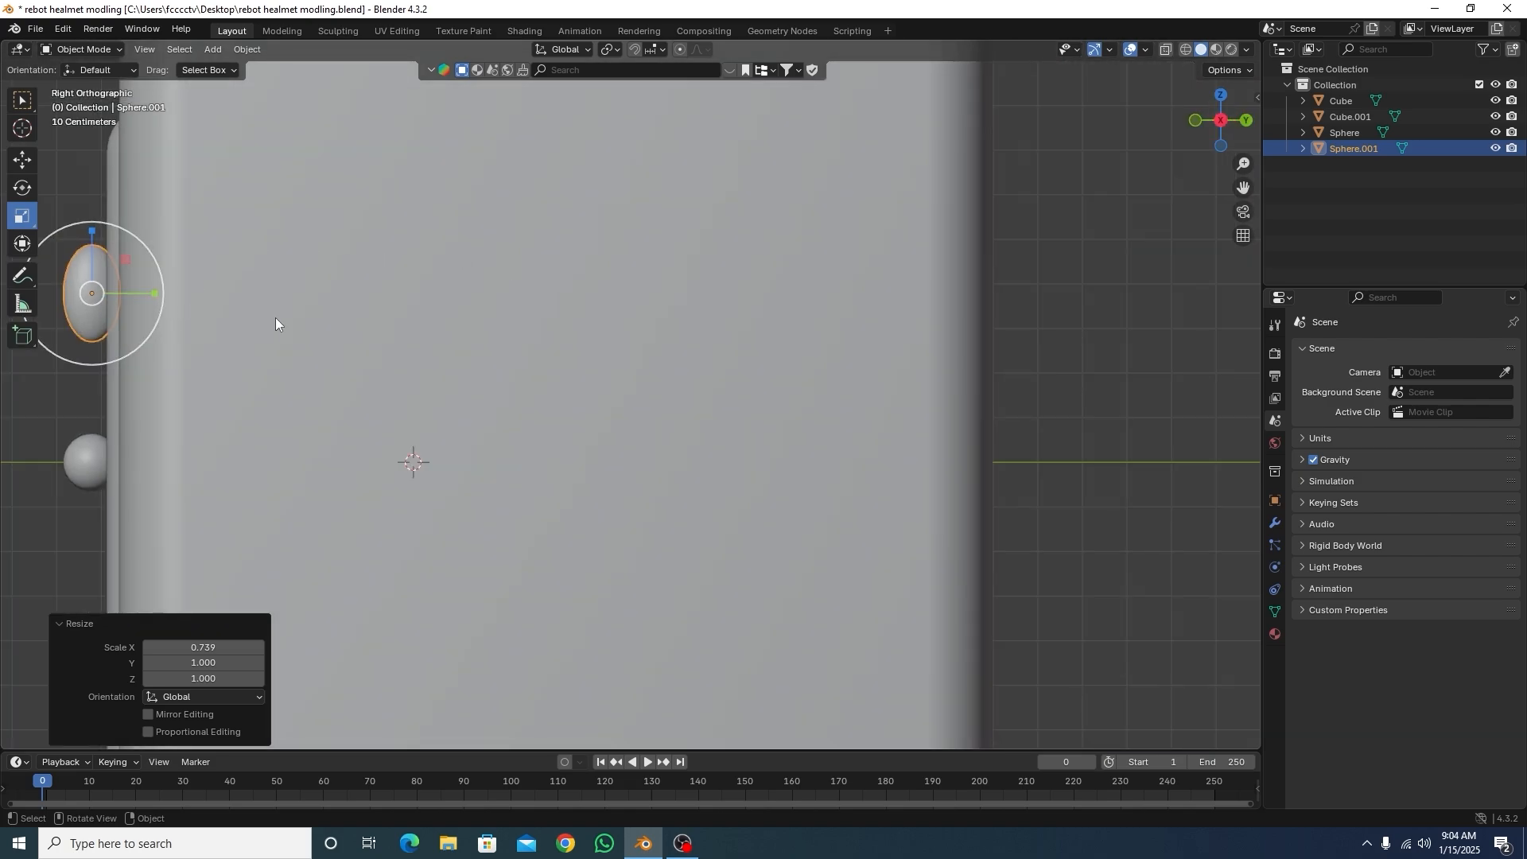
{"action": "middle_click_drag", "start_coordinate": [321, 319], "coordinate": [741, 361], "text": "shift"}
{"action": "scroll", "coordinate": [716, 371], "scroll_direction": "up", "scroll_amount": 1}
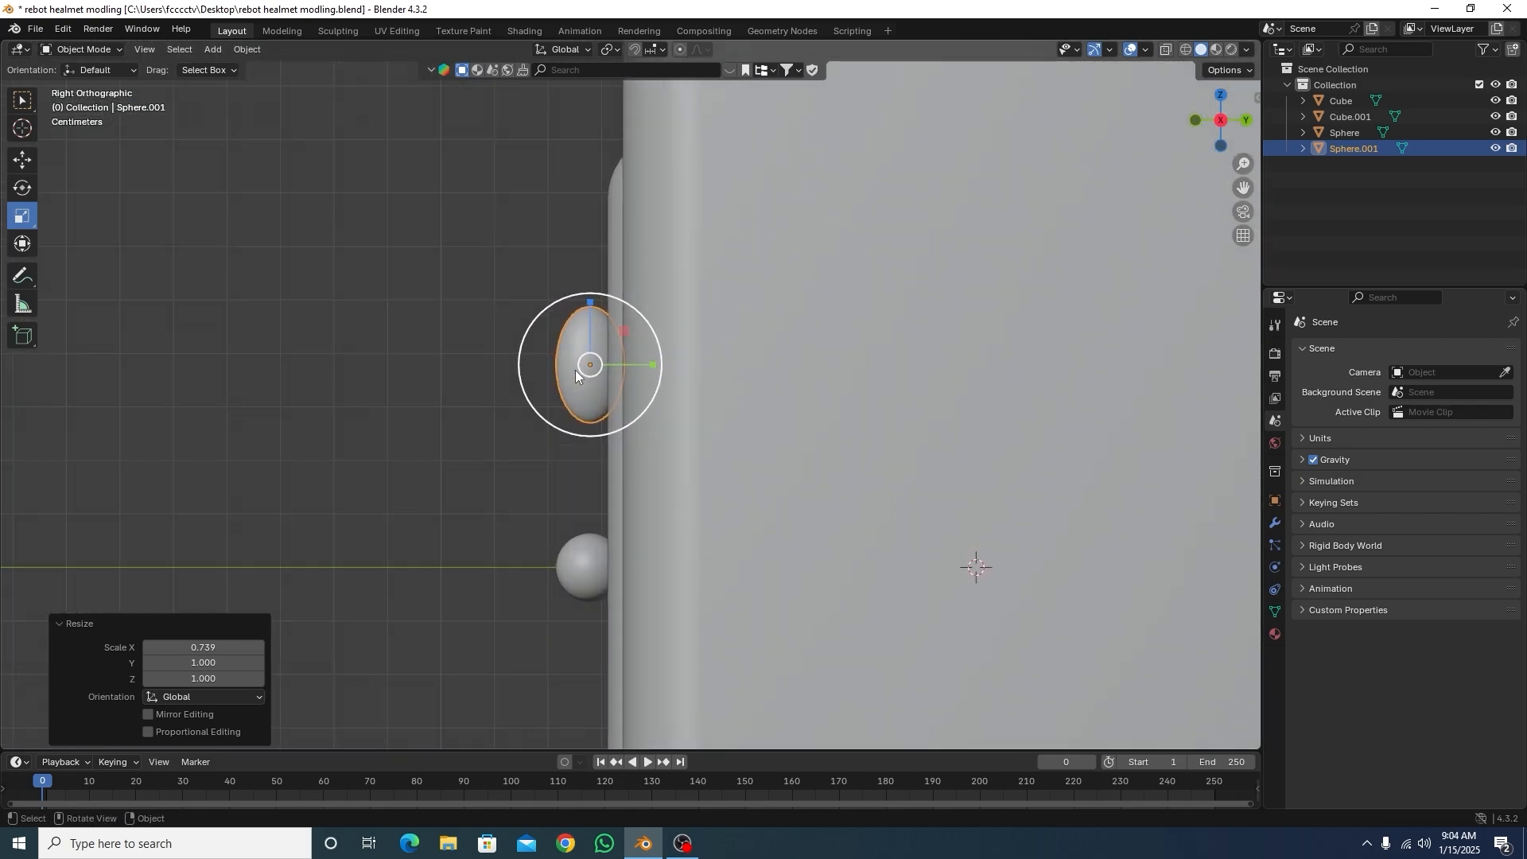
{"action": "key", "text": "s"}
{"action": "key", "text": "y"}
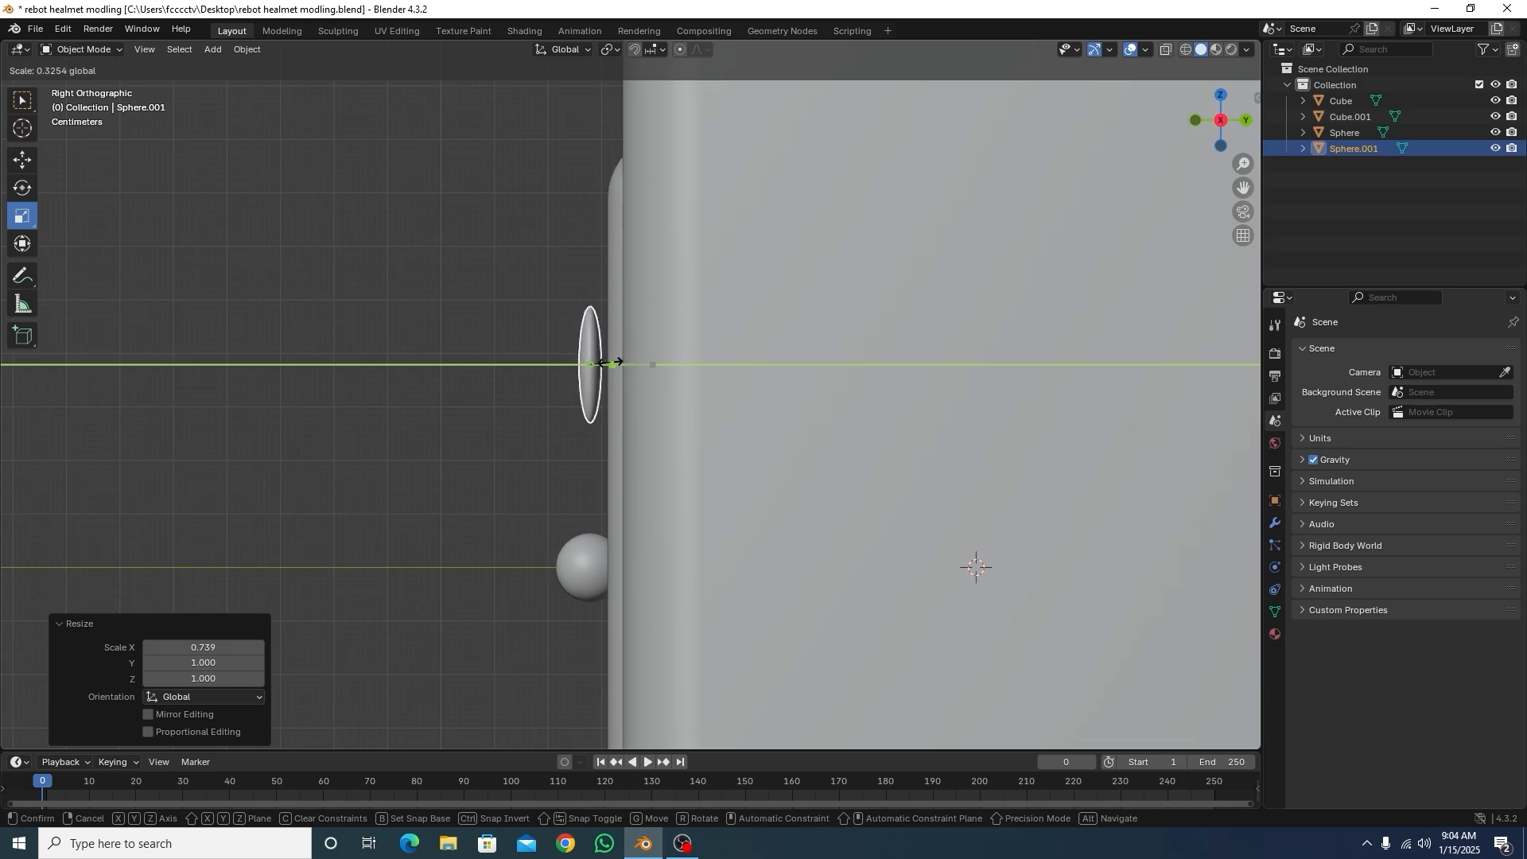
{"action": "left_click", "coordinate": [611, 363]}
{"action": "left_click", "coordinate": [22, 159]}
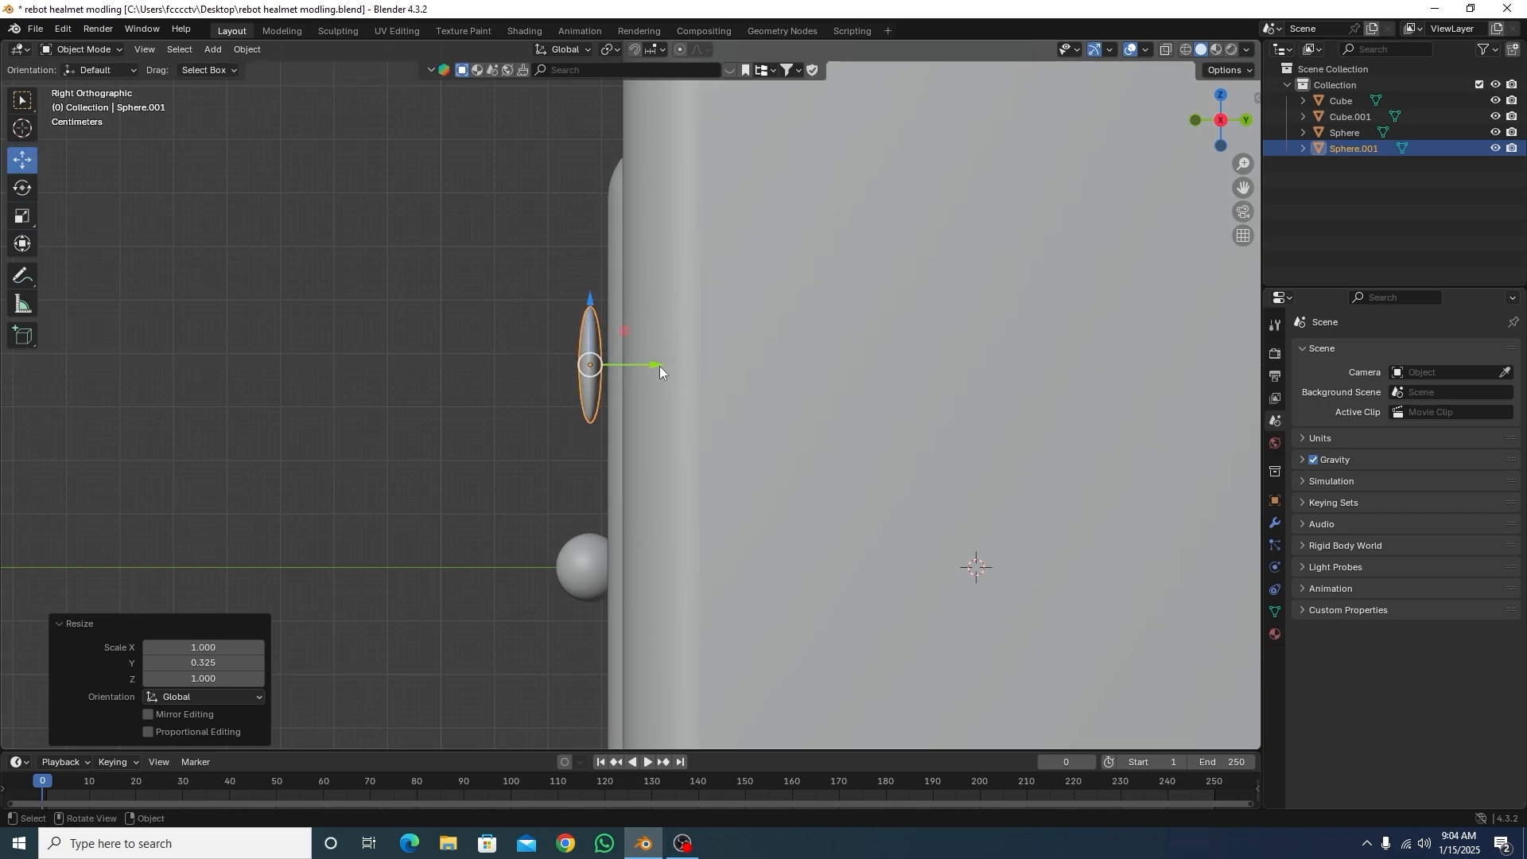
{"action": "left_click_drag", "start_coordinate": [660, 368], "coordinate": [671, 375]}
Step: Shorten the oval eye by scaling it to about 0.934 in Z
{"action": "key", "text": "KP_1"}
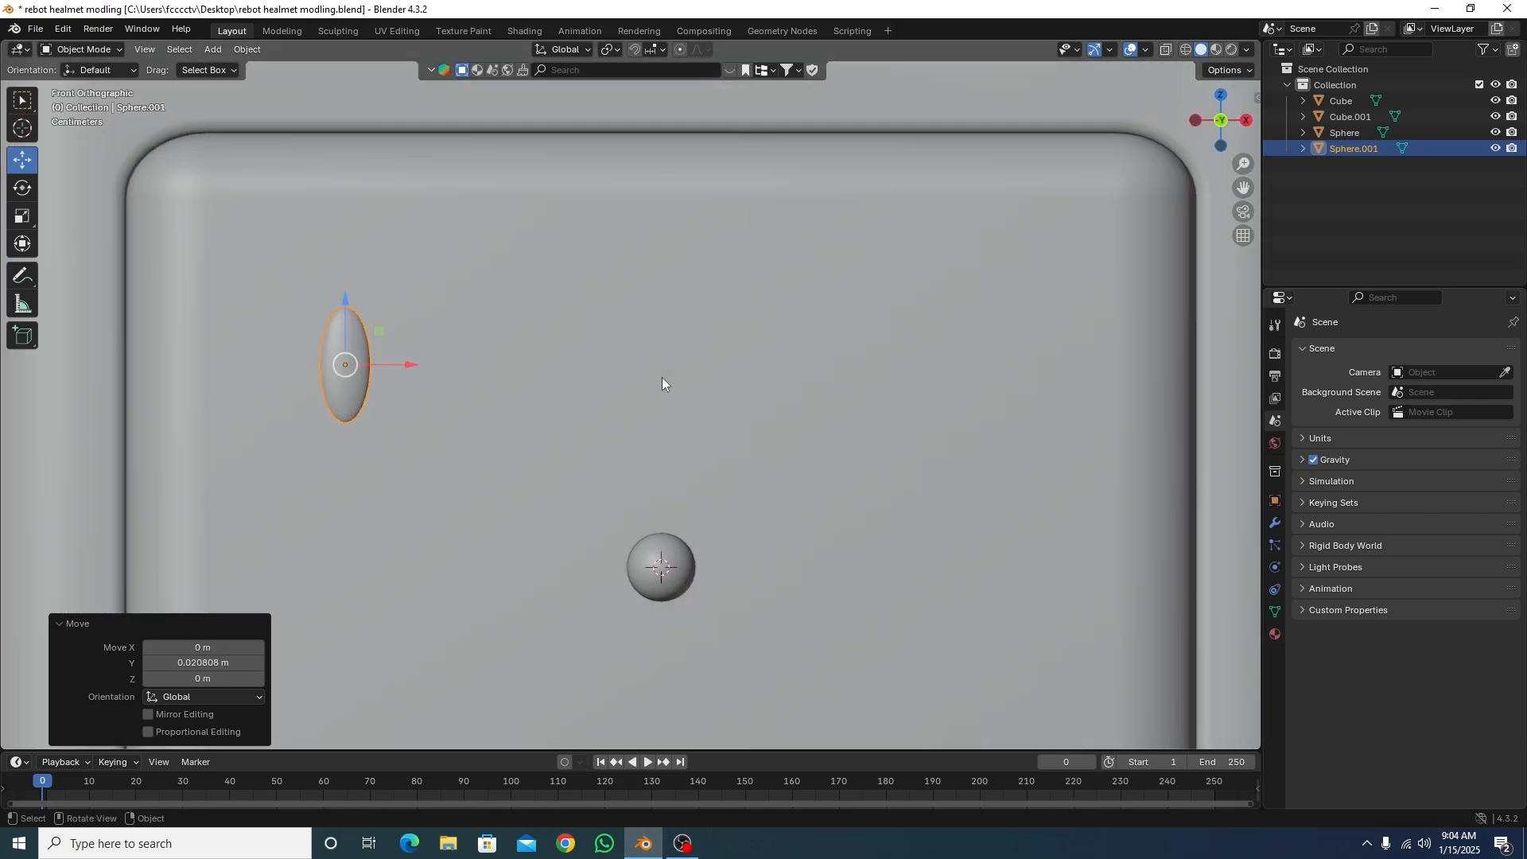
{"action": "left_click", "coordinate": [23, 216]}
{"action": "left_click_drag", "start_coordinate": [346, 302], "coordinate": [347, 307]}
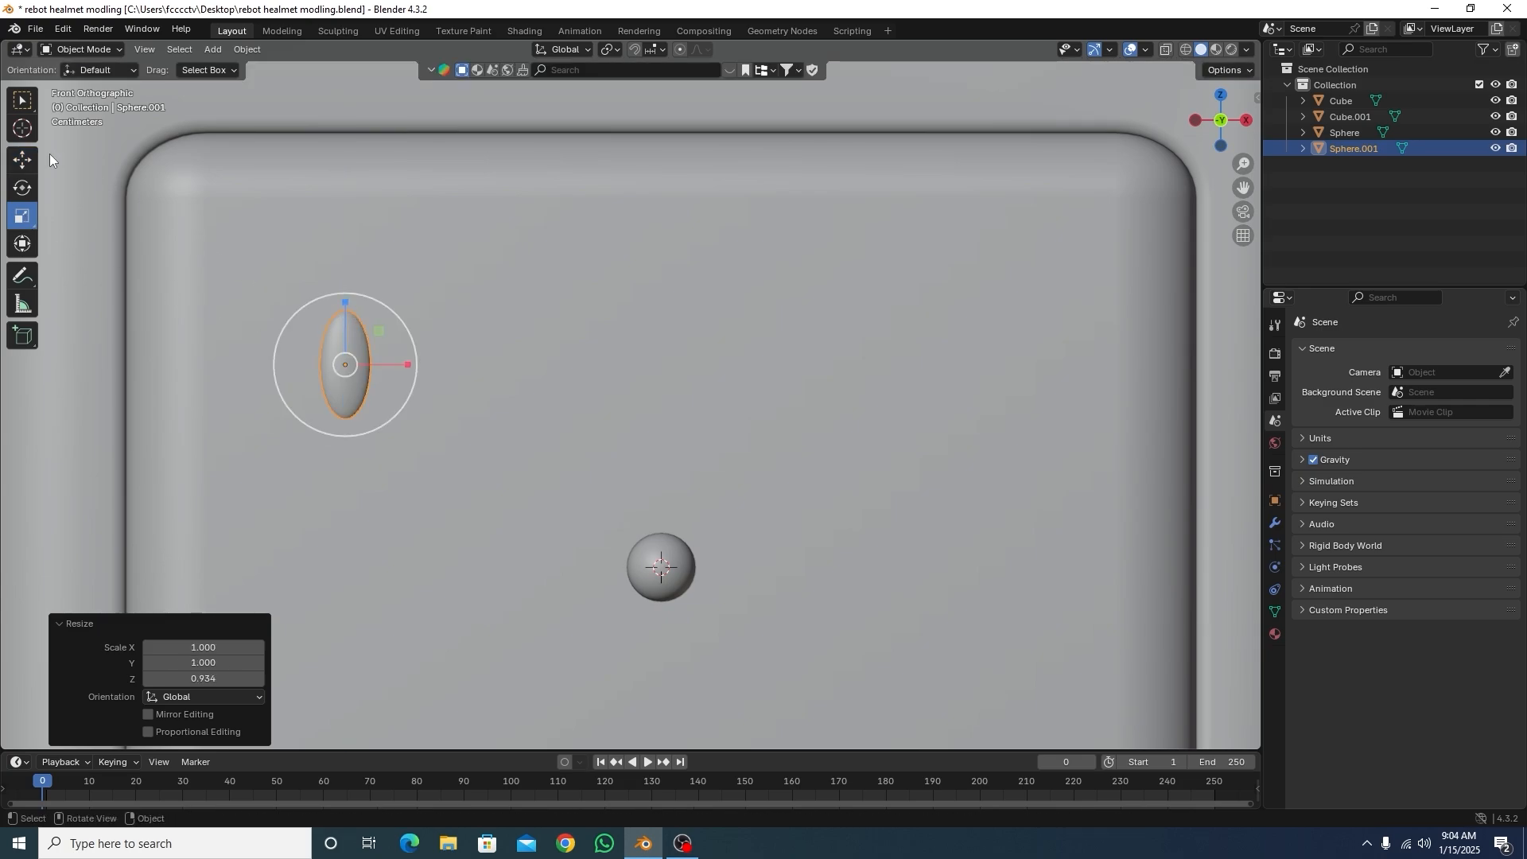
{"action": "left_click", "coordinate": [22, 99]}
{"action": "scroll", "coordinate": [585, 295], "scroll_direction": "down", "scroll_amount": 5}
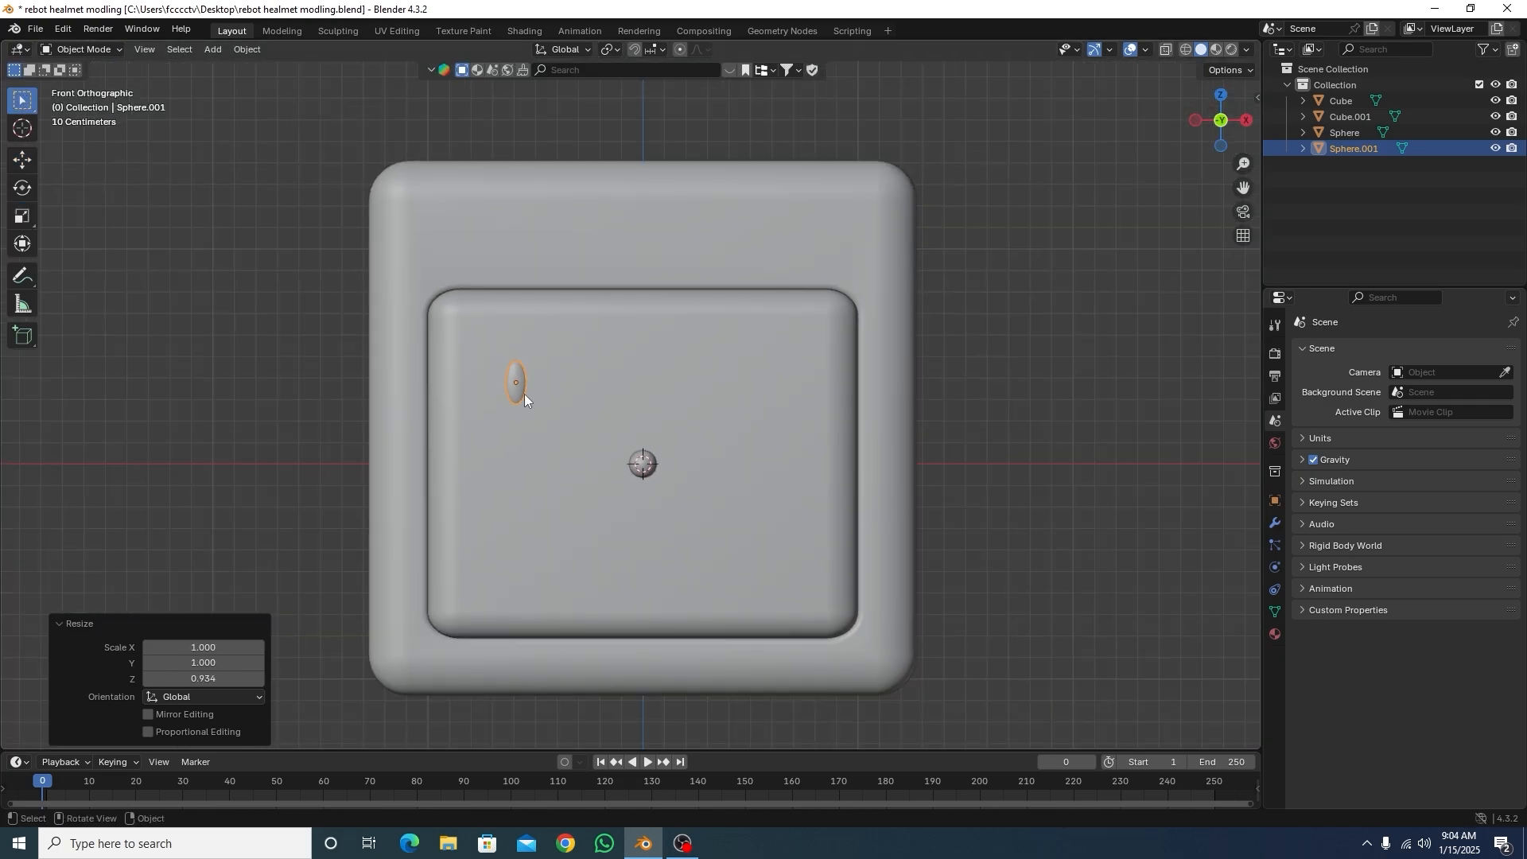
{"action": "scroll", "coordinate": [512, 390], "scroll_direction": "up", "scroll_amount": 1}
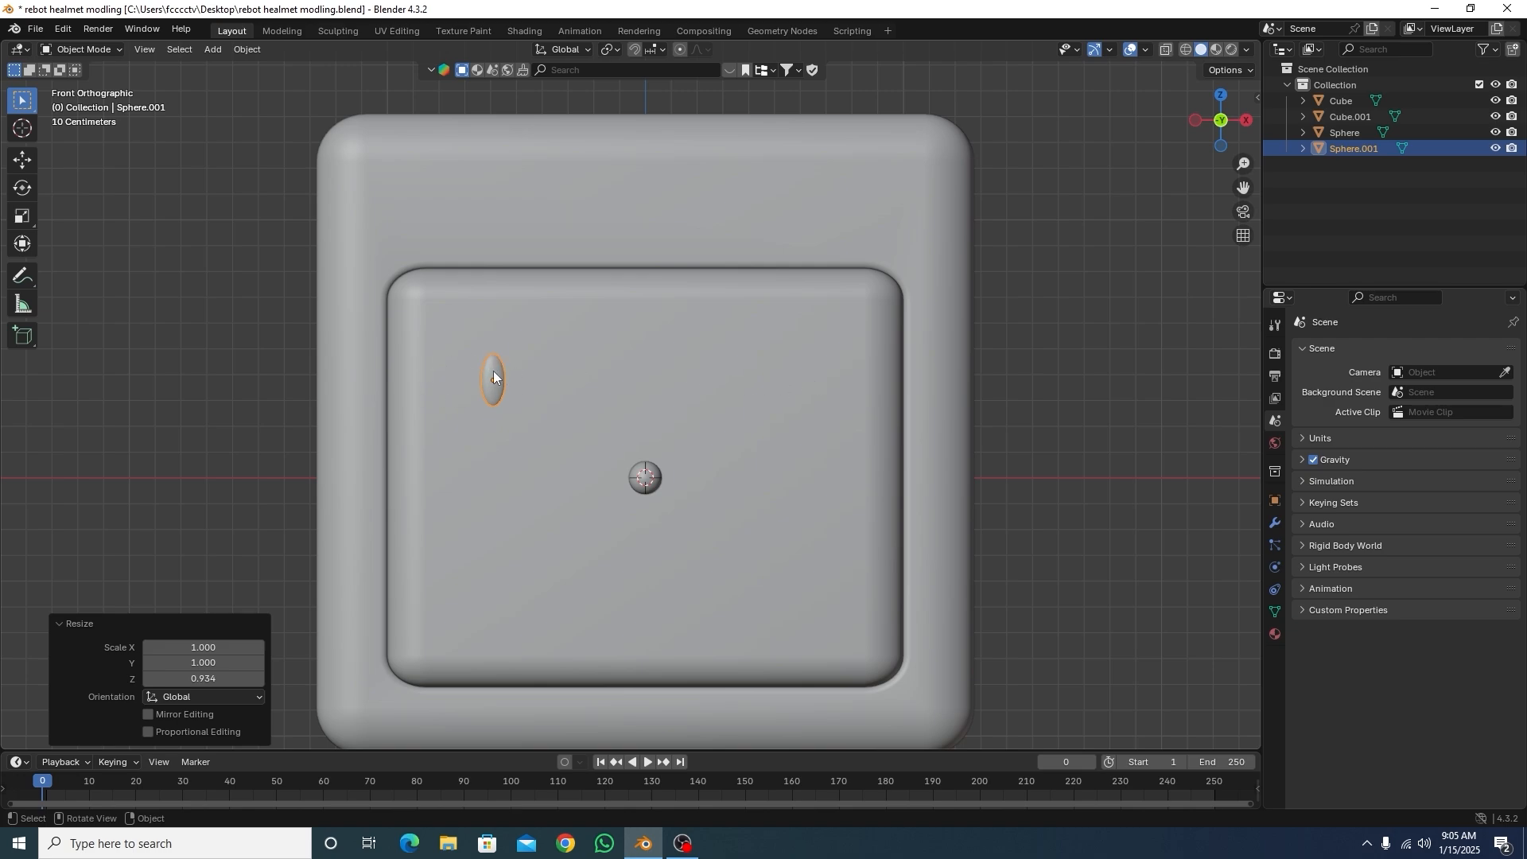
Step: Try to duplicate the oval eye and move the copy about 1.17 m along positive X
{"action": "key", "text": "shift+d"}
{"action": "key", "text": "Escape"}
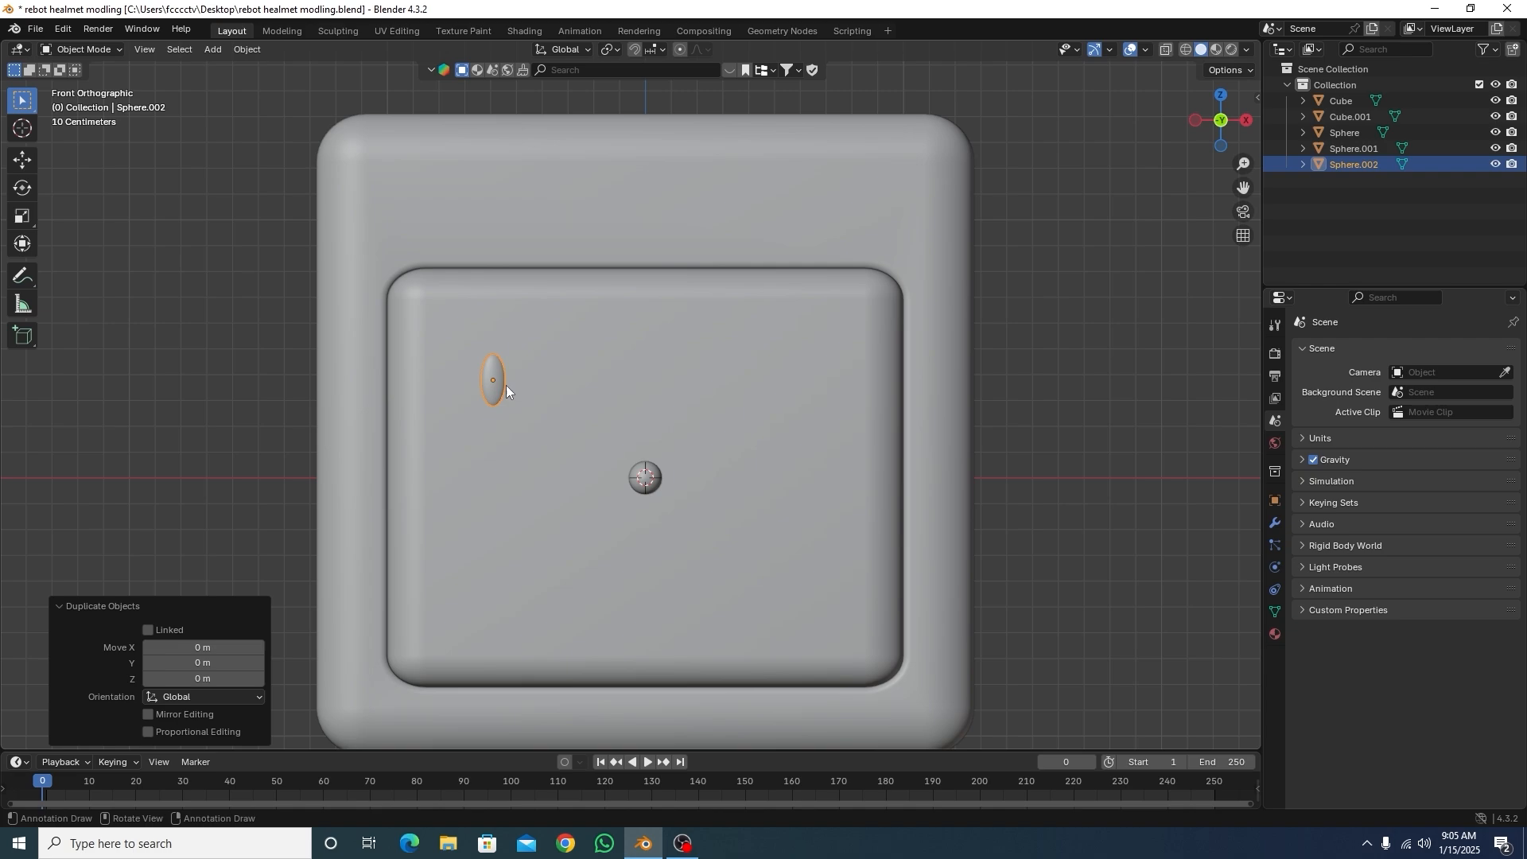
{"action": "left_click", "coordinate": [24, 159]}
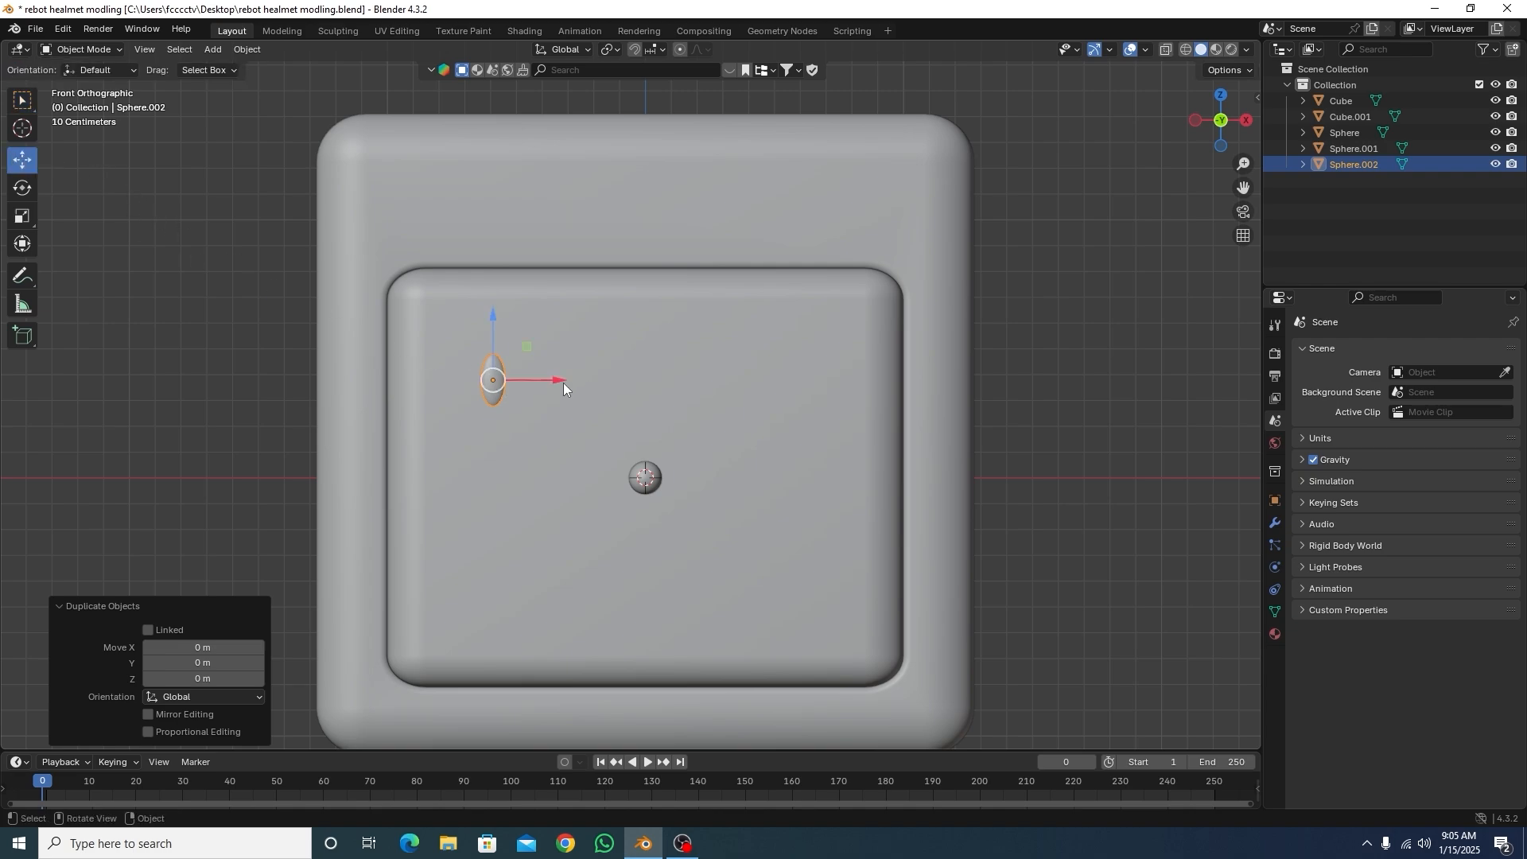
{"action": "left_click_drag", "start_coordinate": [563, 383], "coordinate": [870, 430]}
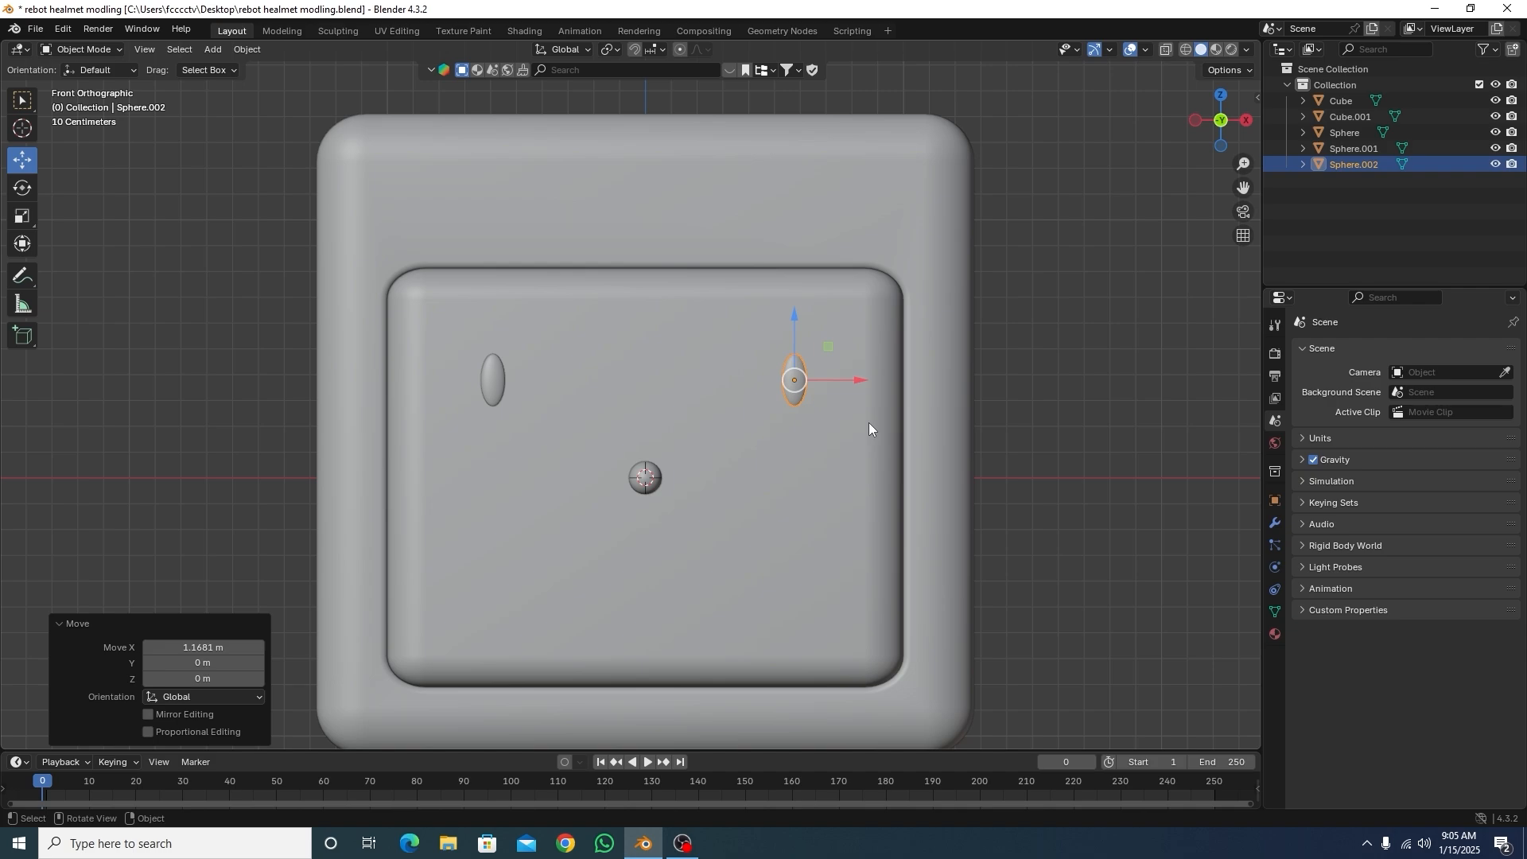
{"action": "key", "text": "ctrl+z"}
{"action": "key", "text": "ctrl+z"}
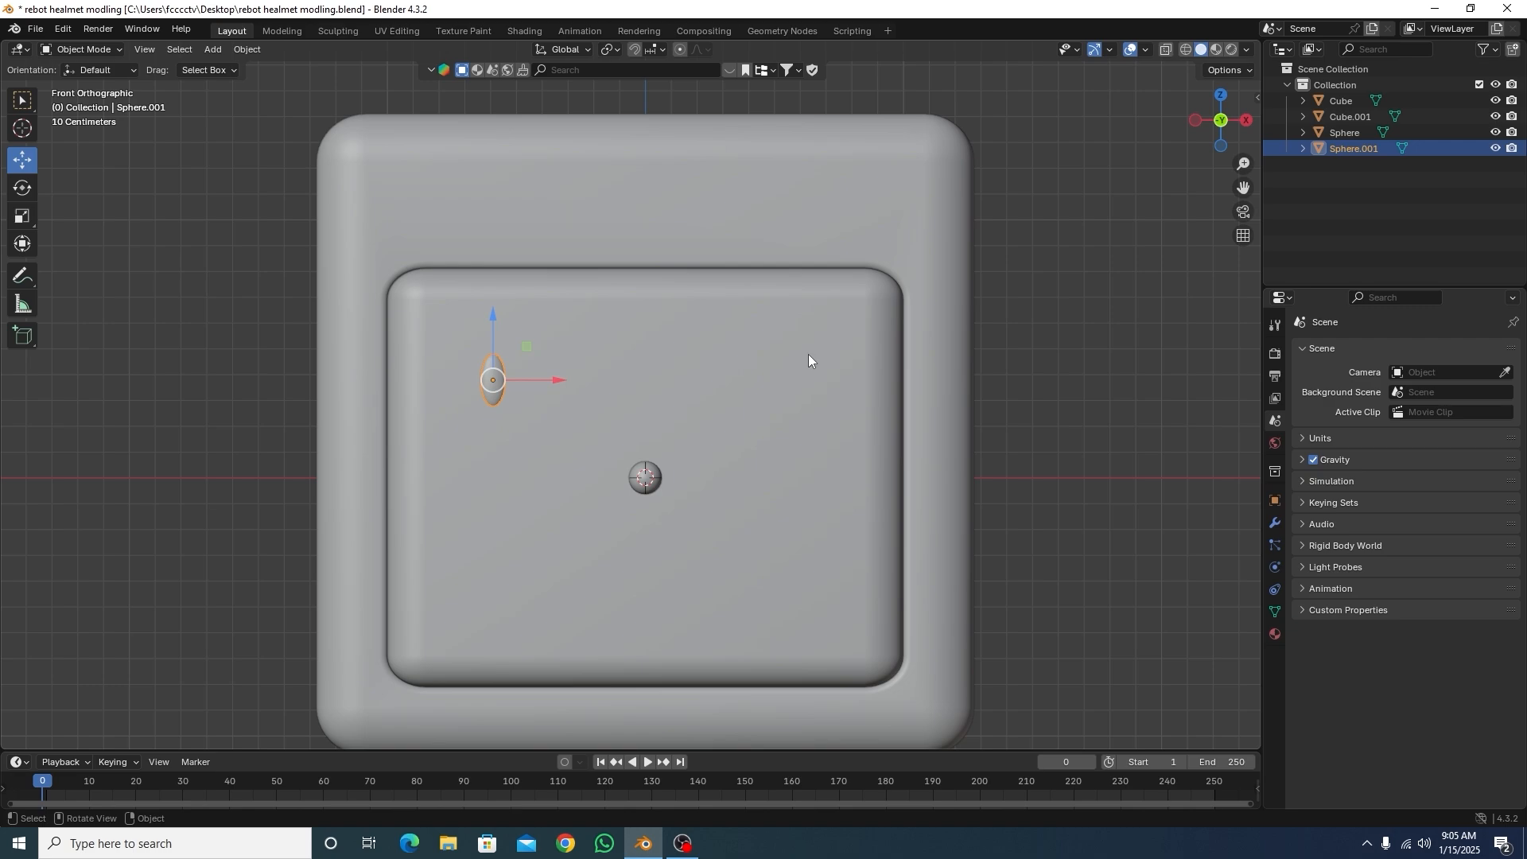
Step: Add a Mirror modifier on the X axis to the oval eye with the inner face box as mirror object, and deselect everything
{"action": "left_click", "coordinate": [1276, 524]}
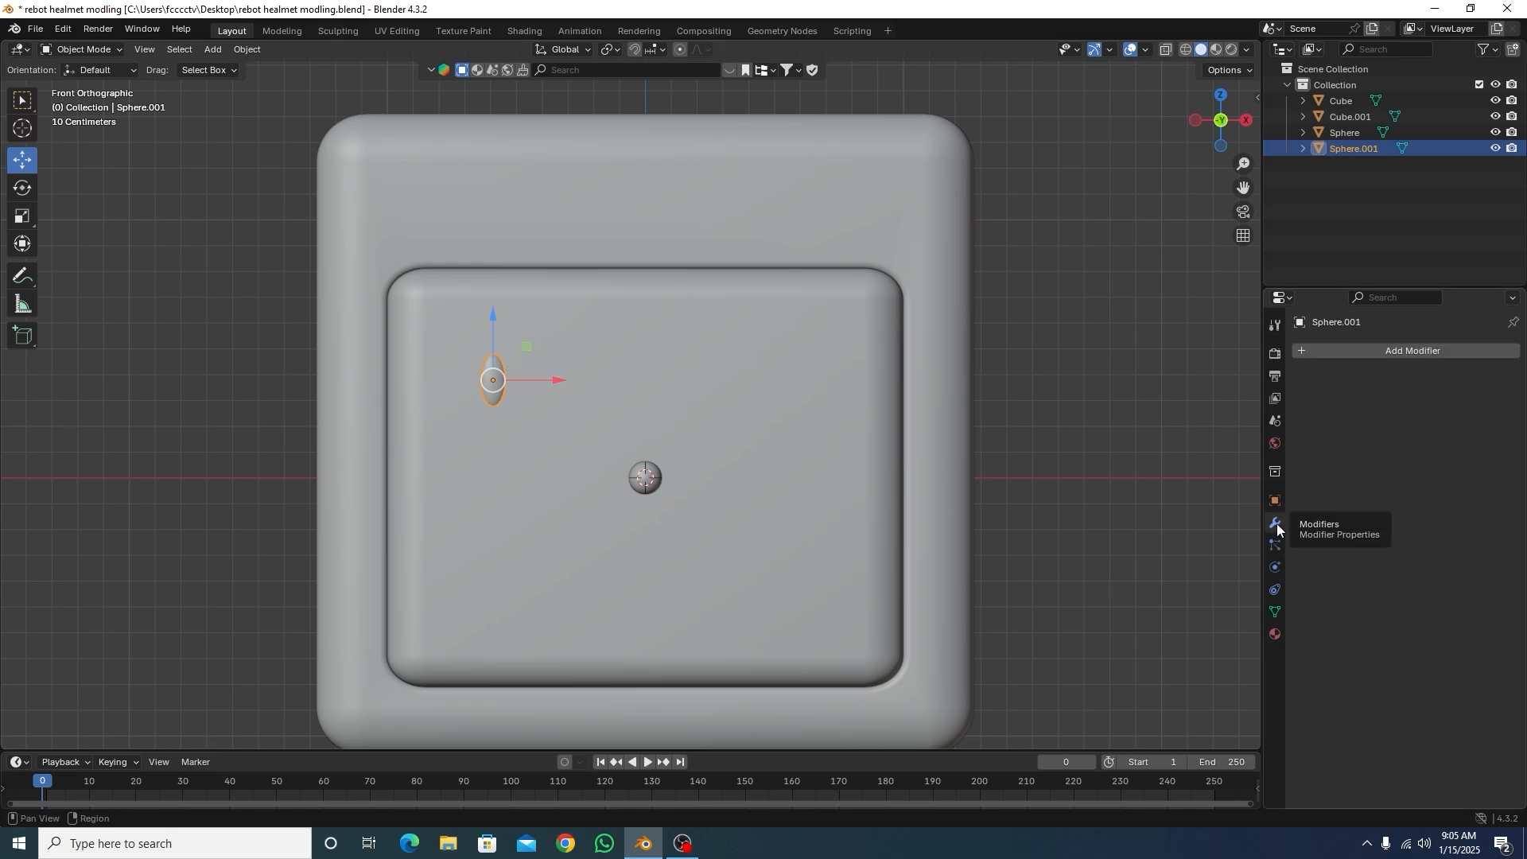
{"action": "left_click", "coordinate": [1387, 350]}
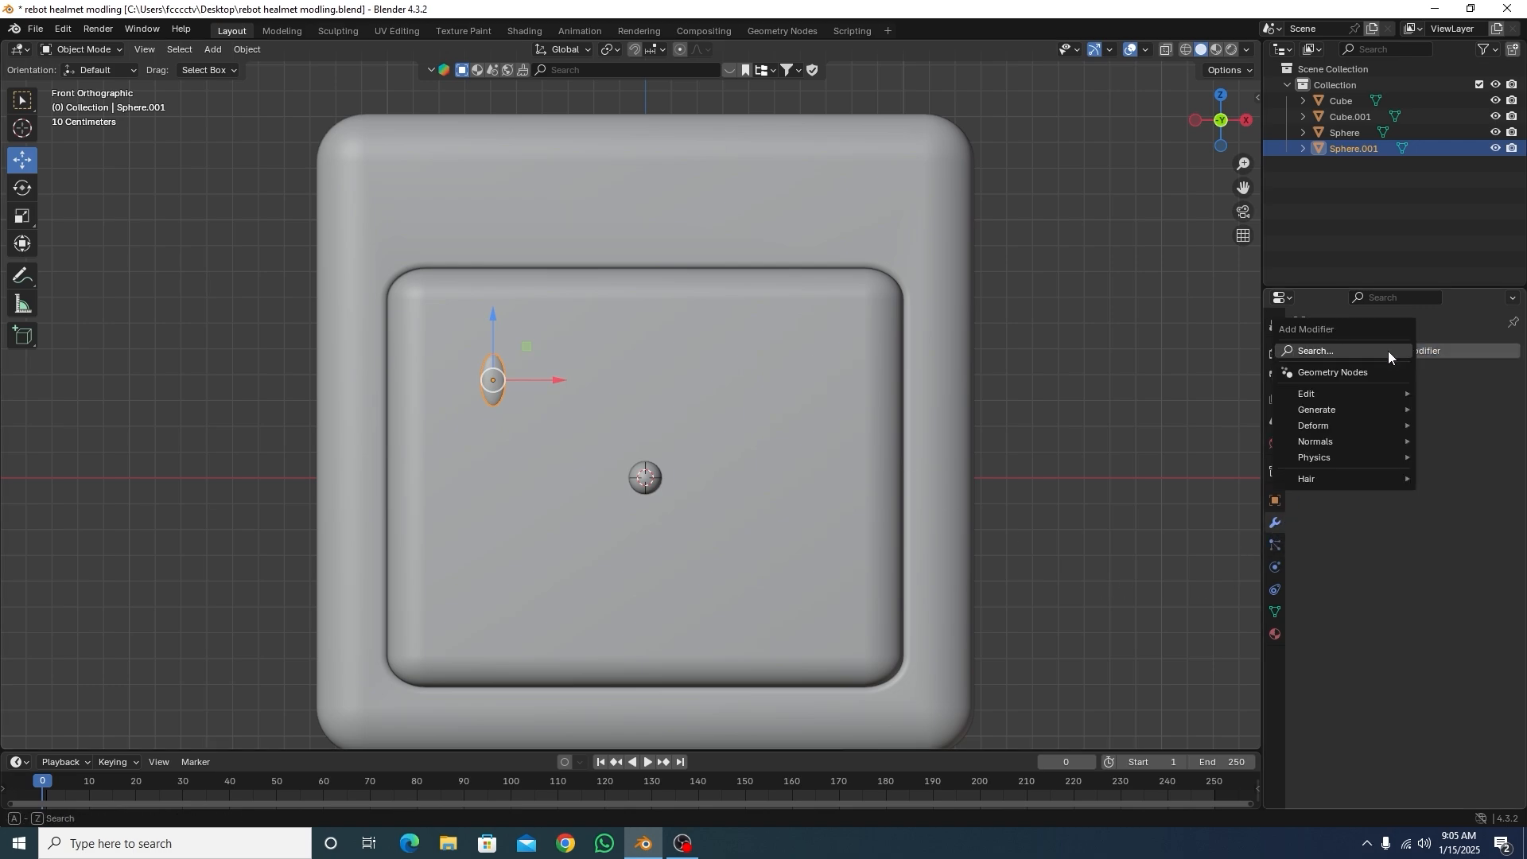
{"action": "mouse_move", "coordinate": [1281, 412]}
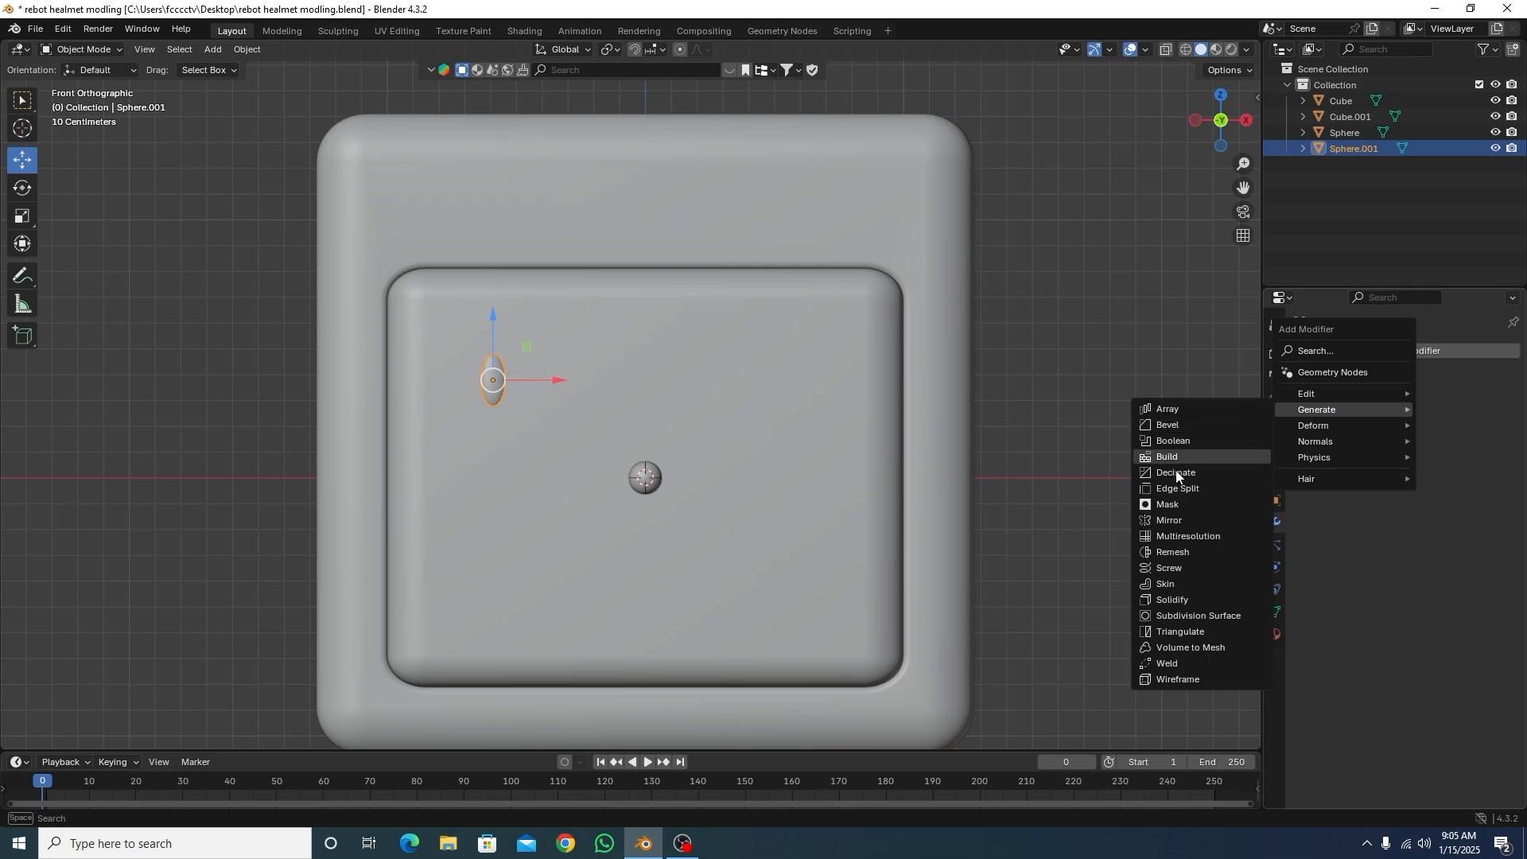
{"action": "left_click", "coordinate": [1167, 521]}
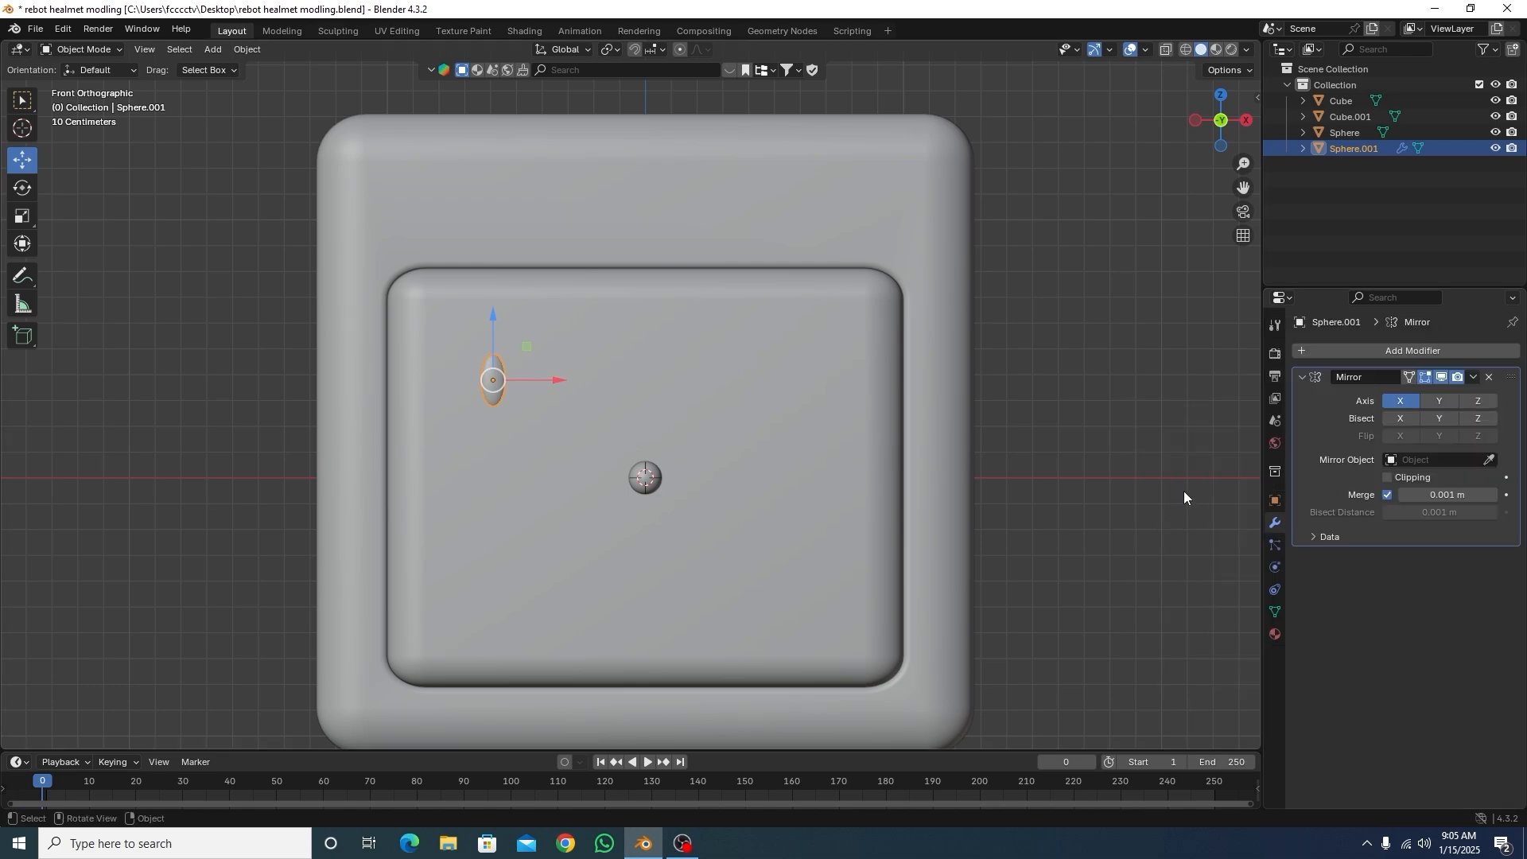
{"action": "left_click", "coordinate": [1492, 462]}
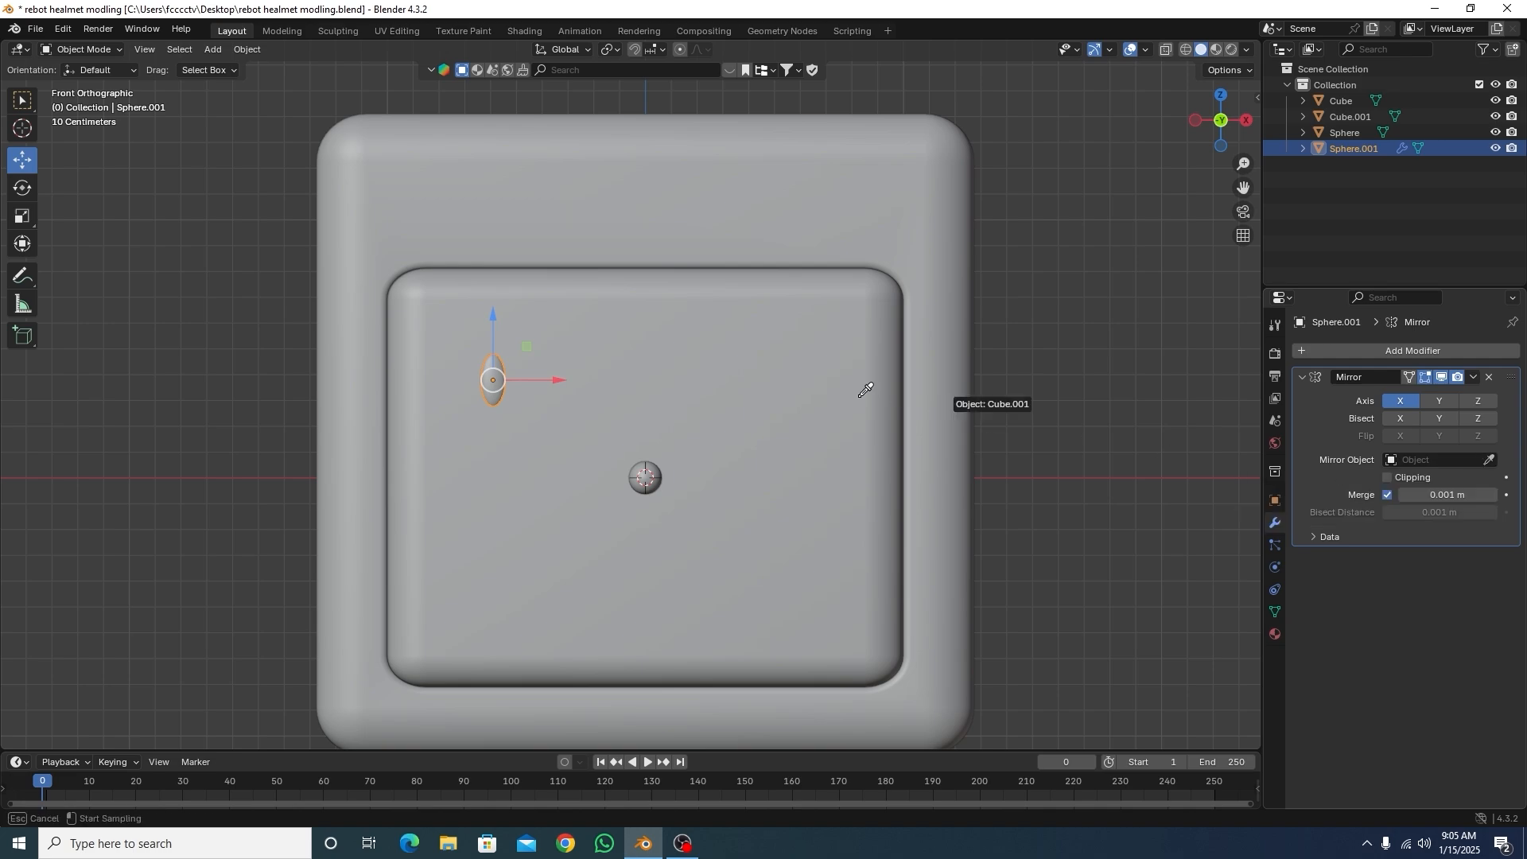
{"action": "left_click", "coordinate": [828, 374]}
{"action": "left_click", "coordinate": [509, 473]}
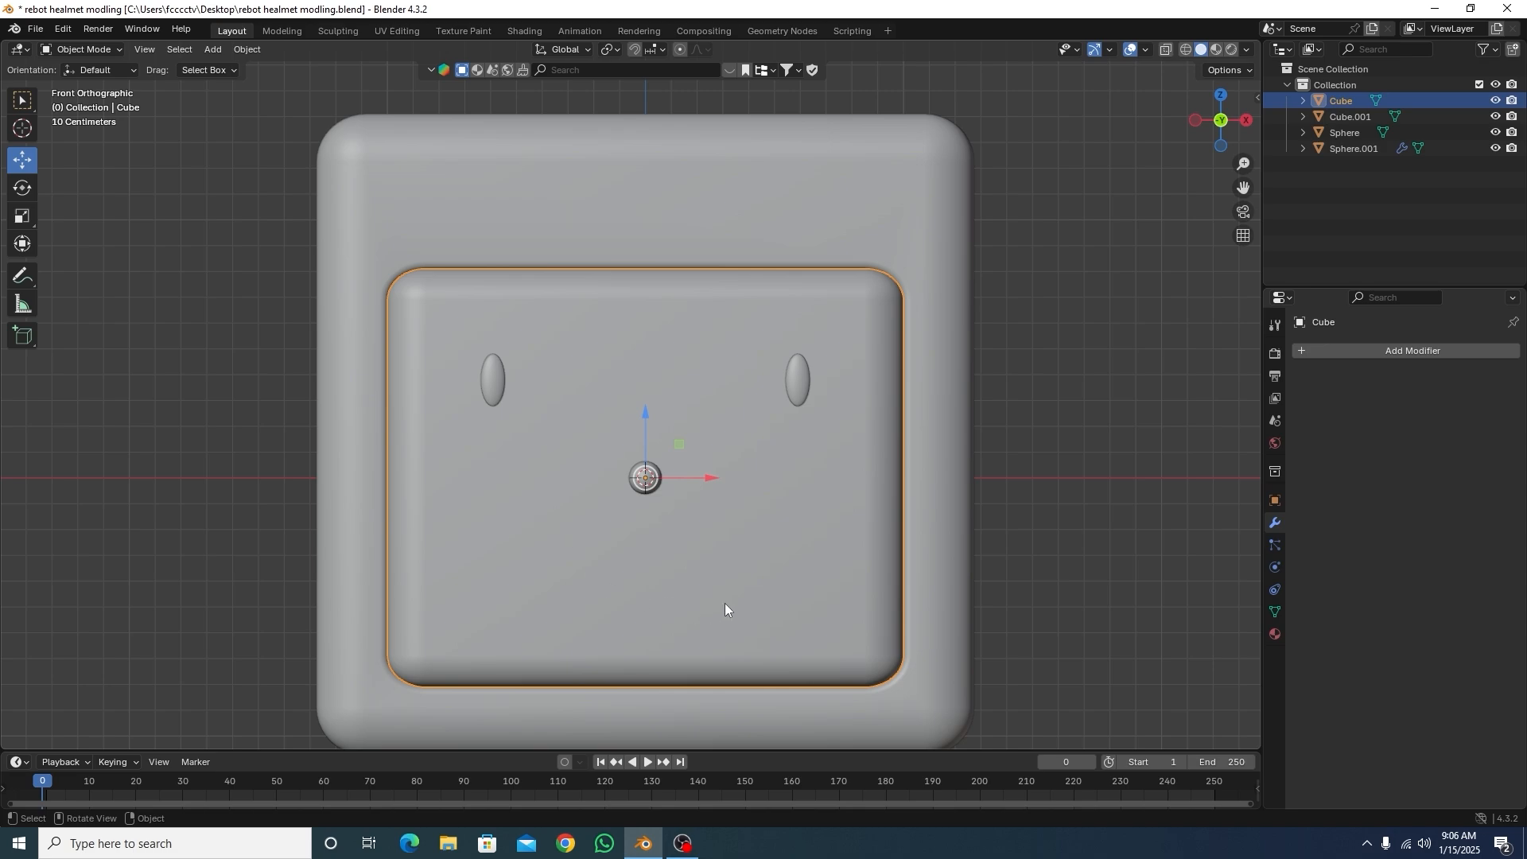
{"action": "left_click", "coordinate": [1075, 486]}
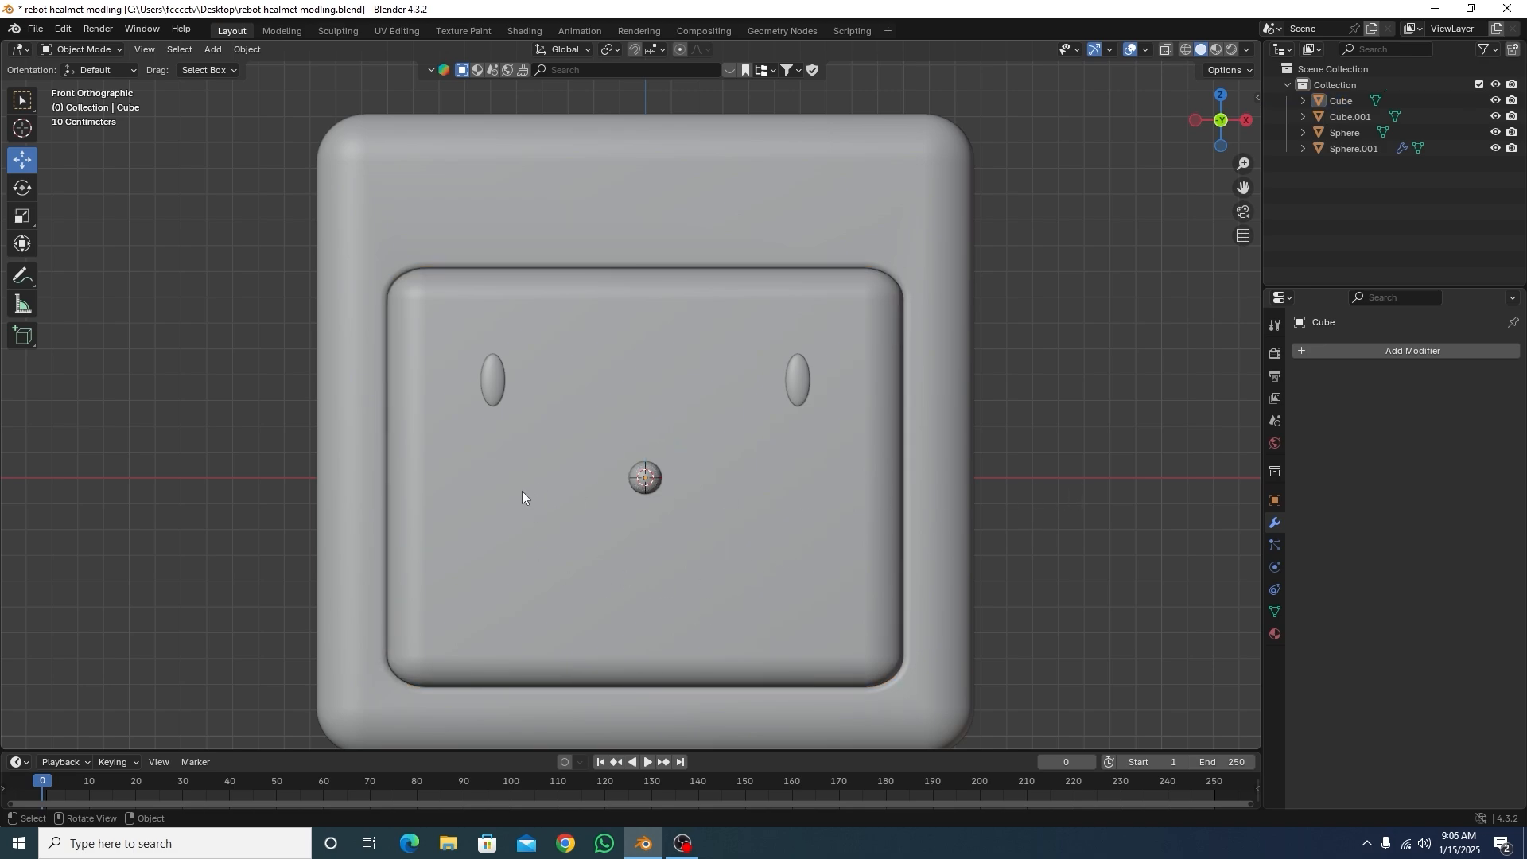
Step: Add a torus with a major radius of 0.91 m and minor radius of 0.12 m, and rotate it 90° about X
{"action": "key", "text": "shift+a"}
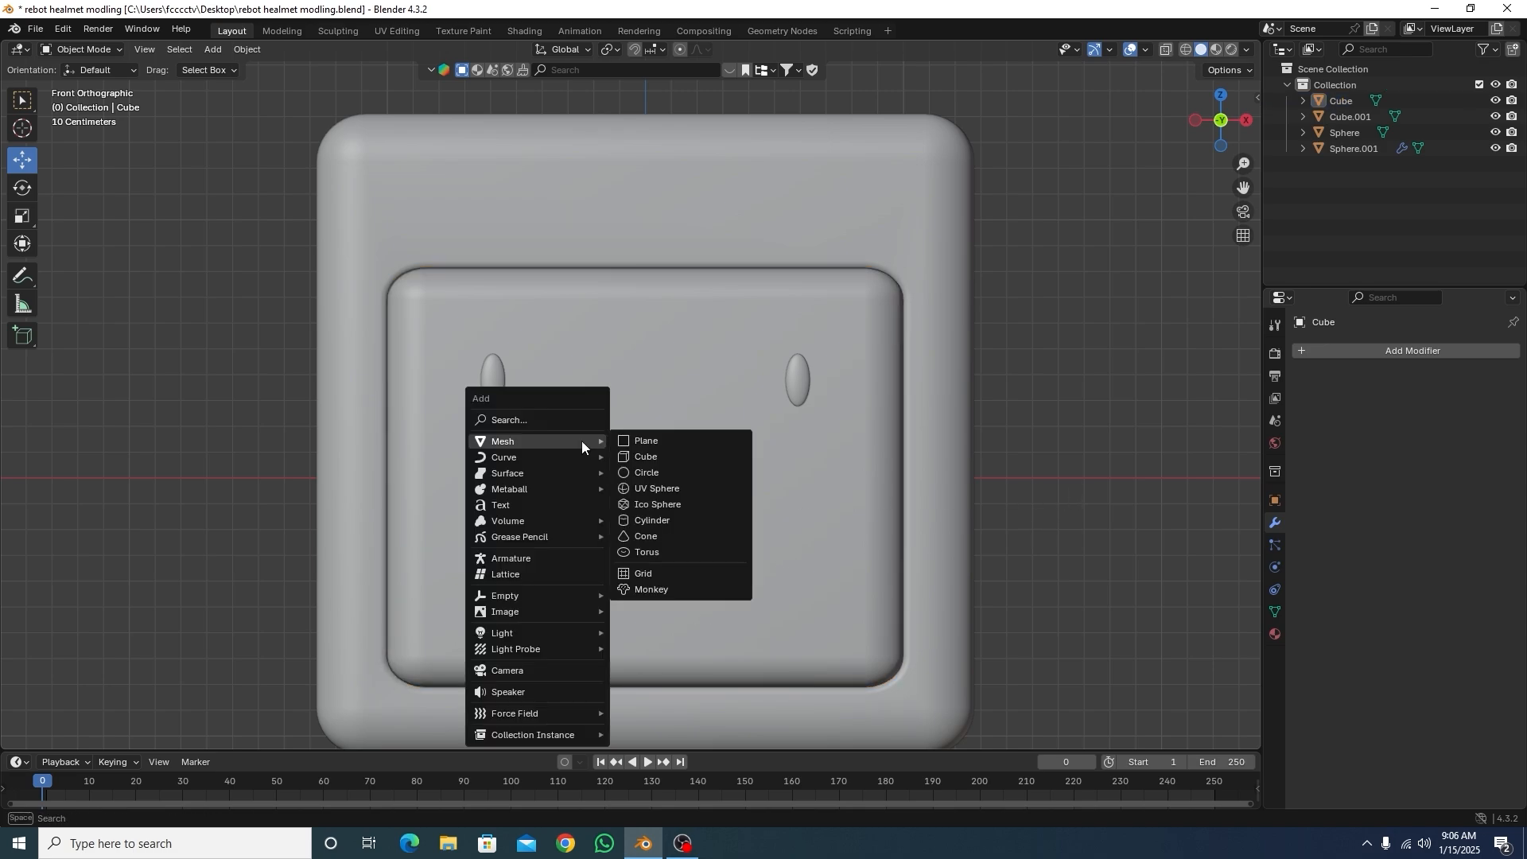
{"action": "left_click", "coordinate": [658, 551]}
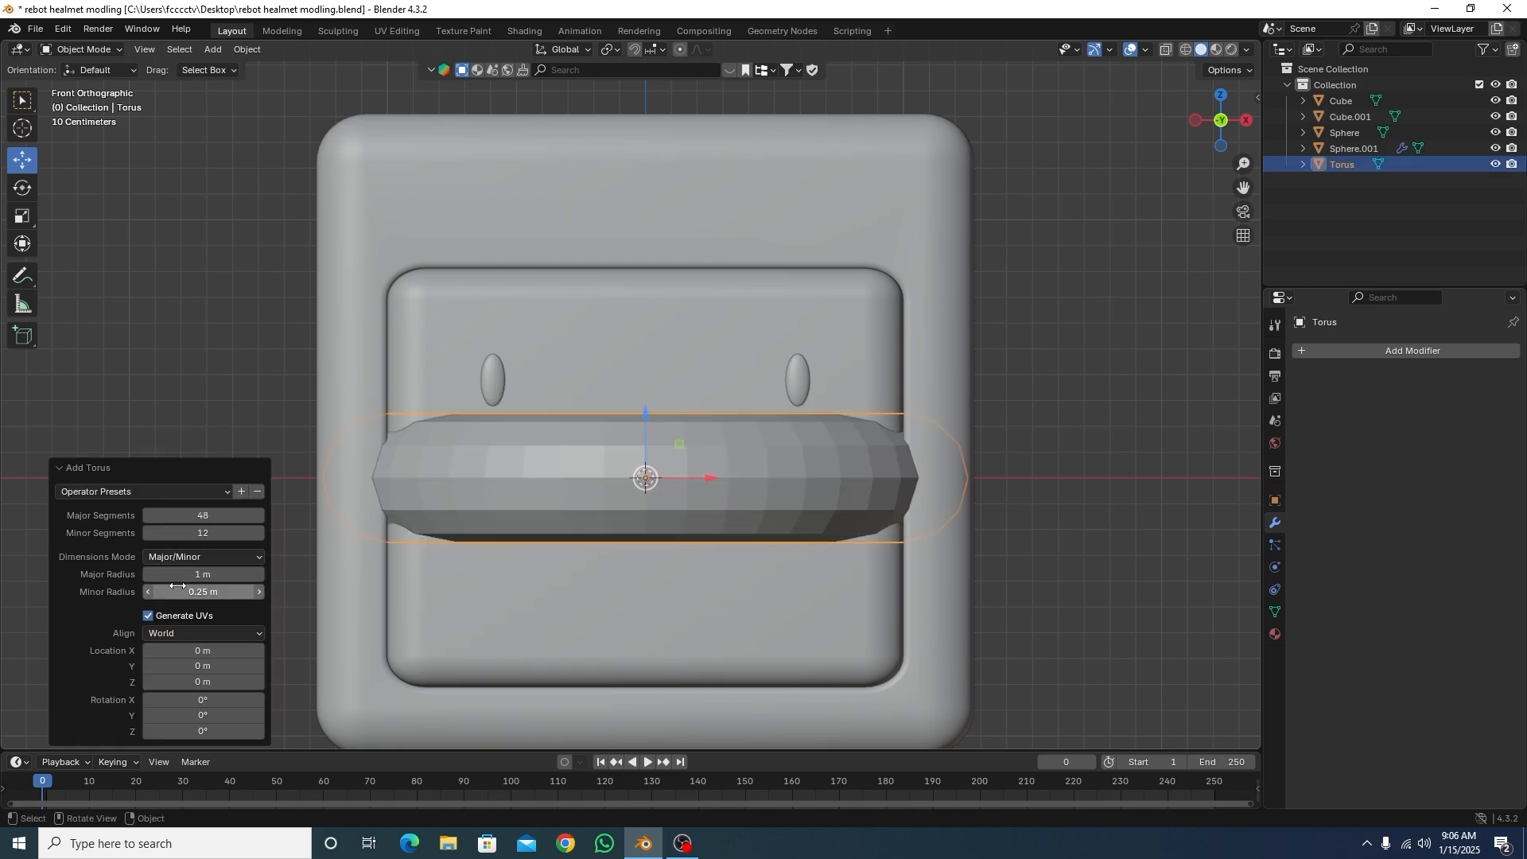
{"action": "left_click_drag", "start_coordinate": [210, 594], "coordinate": [168, 574]}
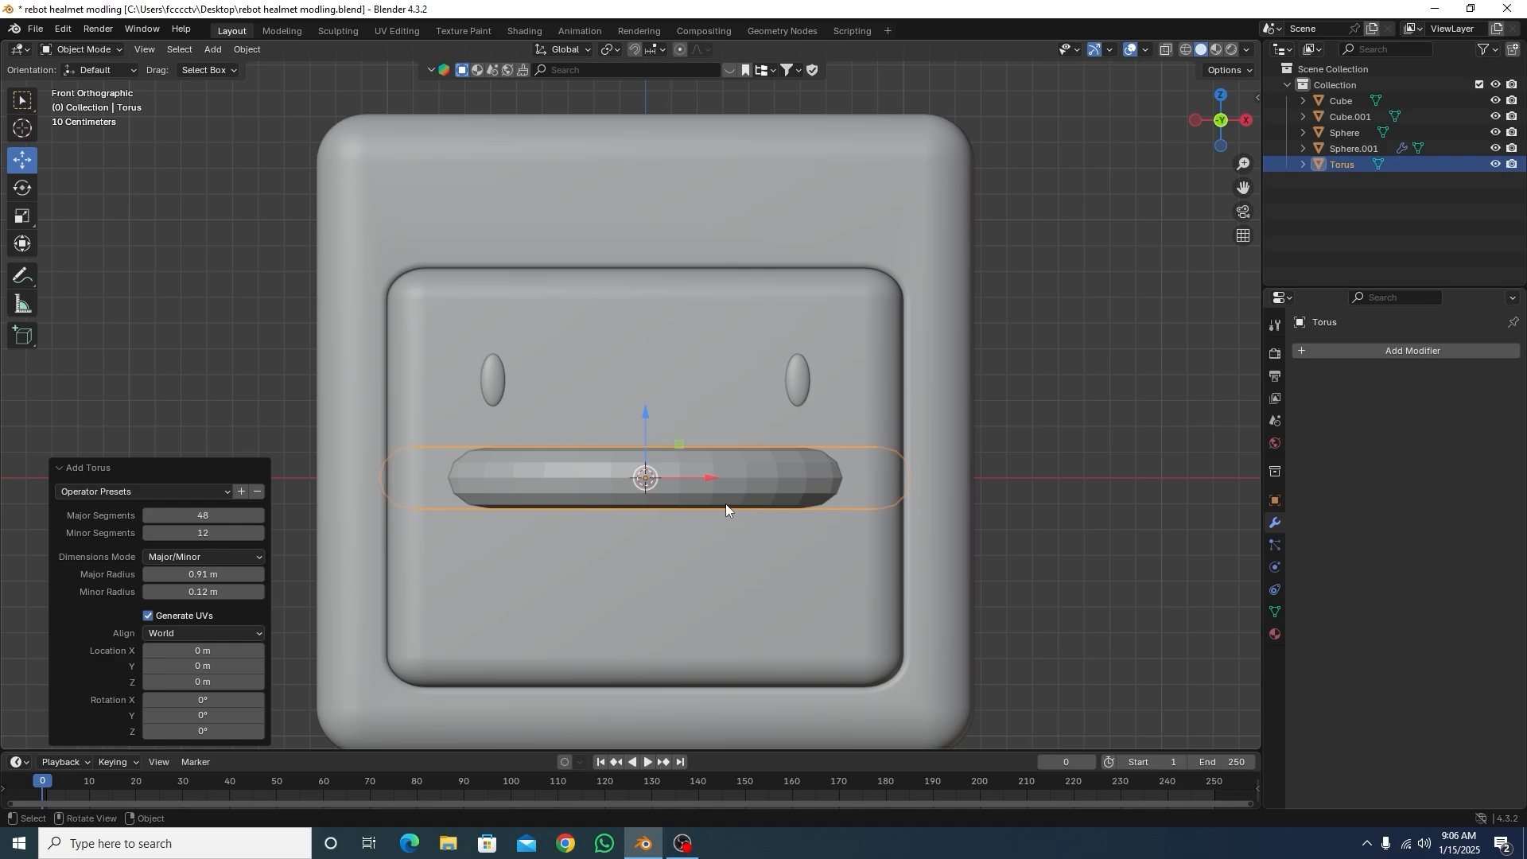
{"action": "type", "text": "rx"}
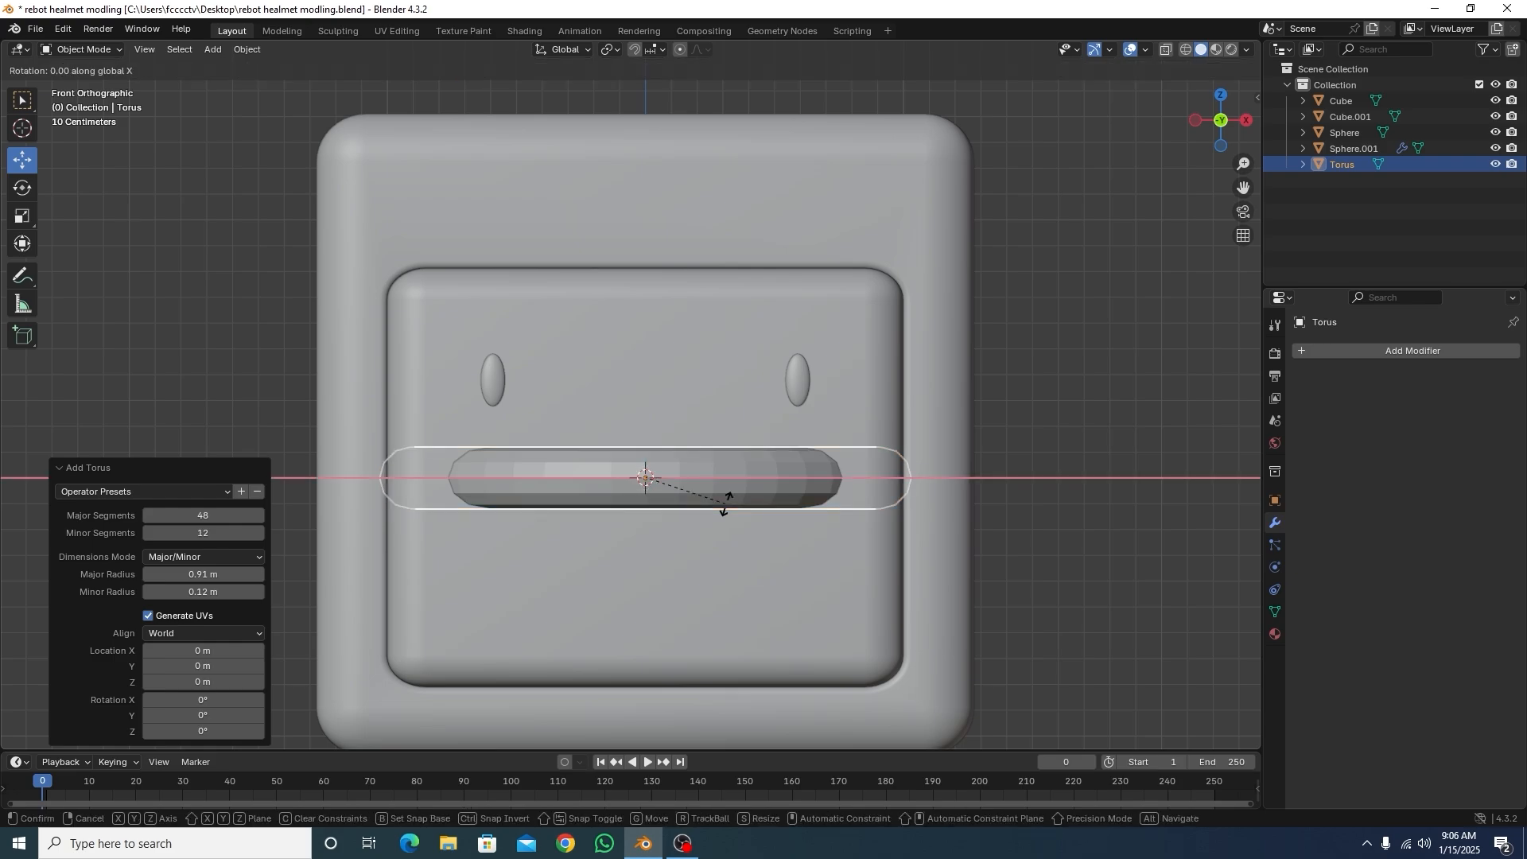
{"action": "type", "text": "90"}
{"action": "key", "text": "Return"}
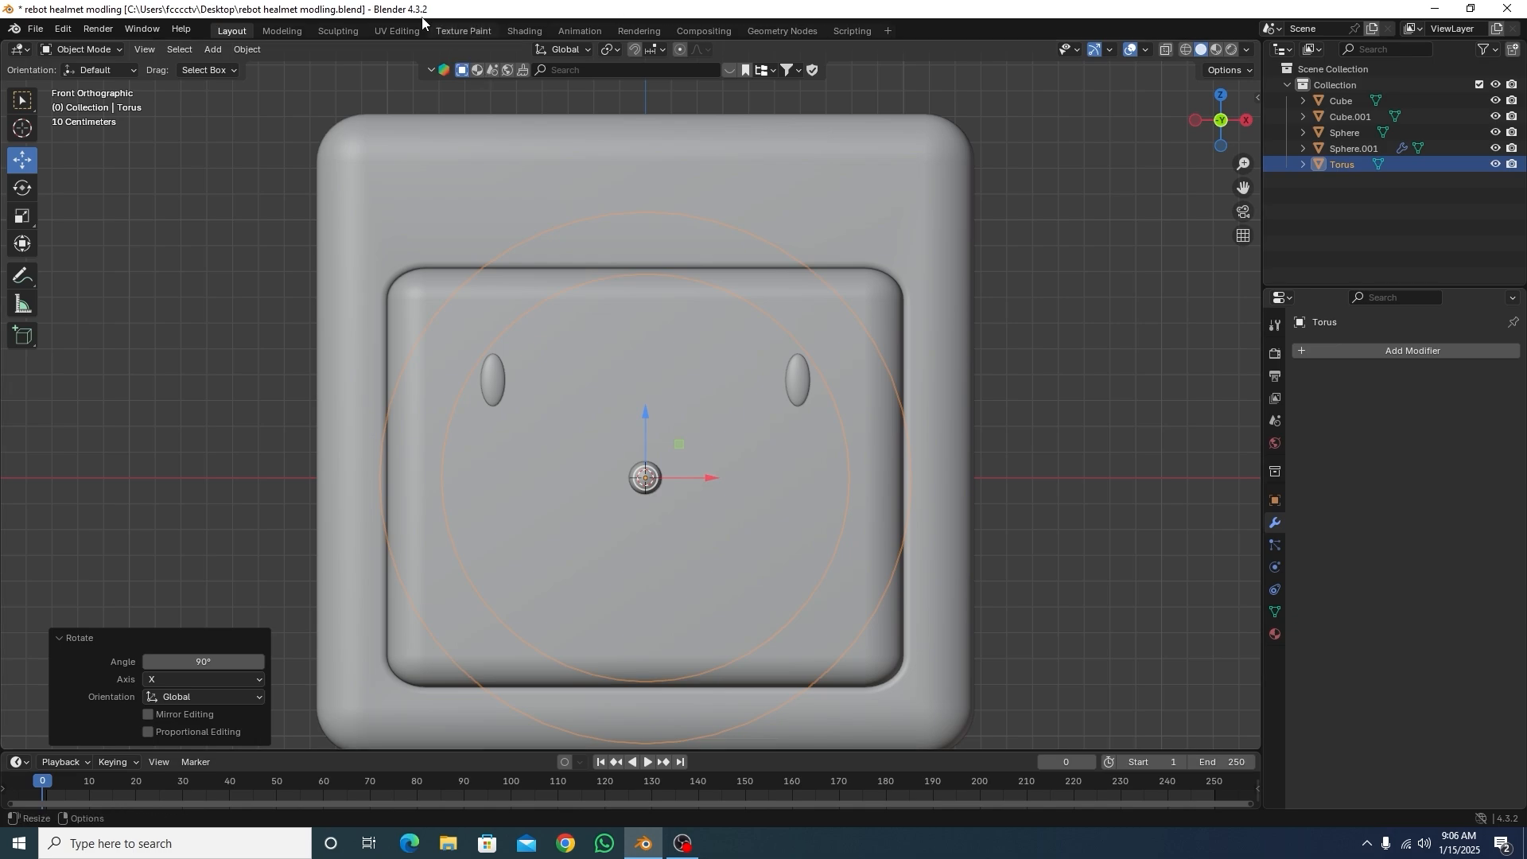
Step: Move the torus about 0.891 m along negative Y so it sits at the front of the face box
{"action": "key", "text": "KP_3"}
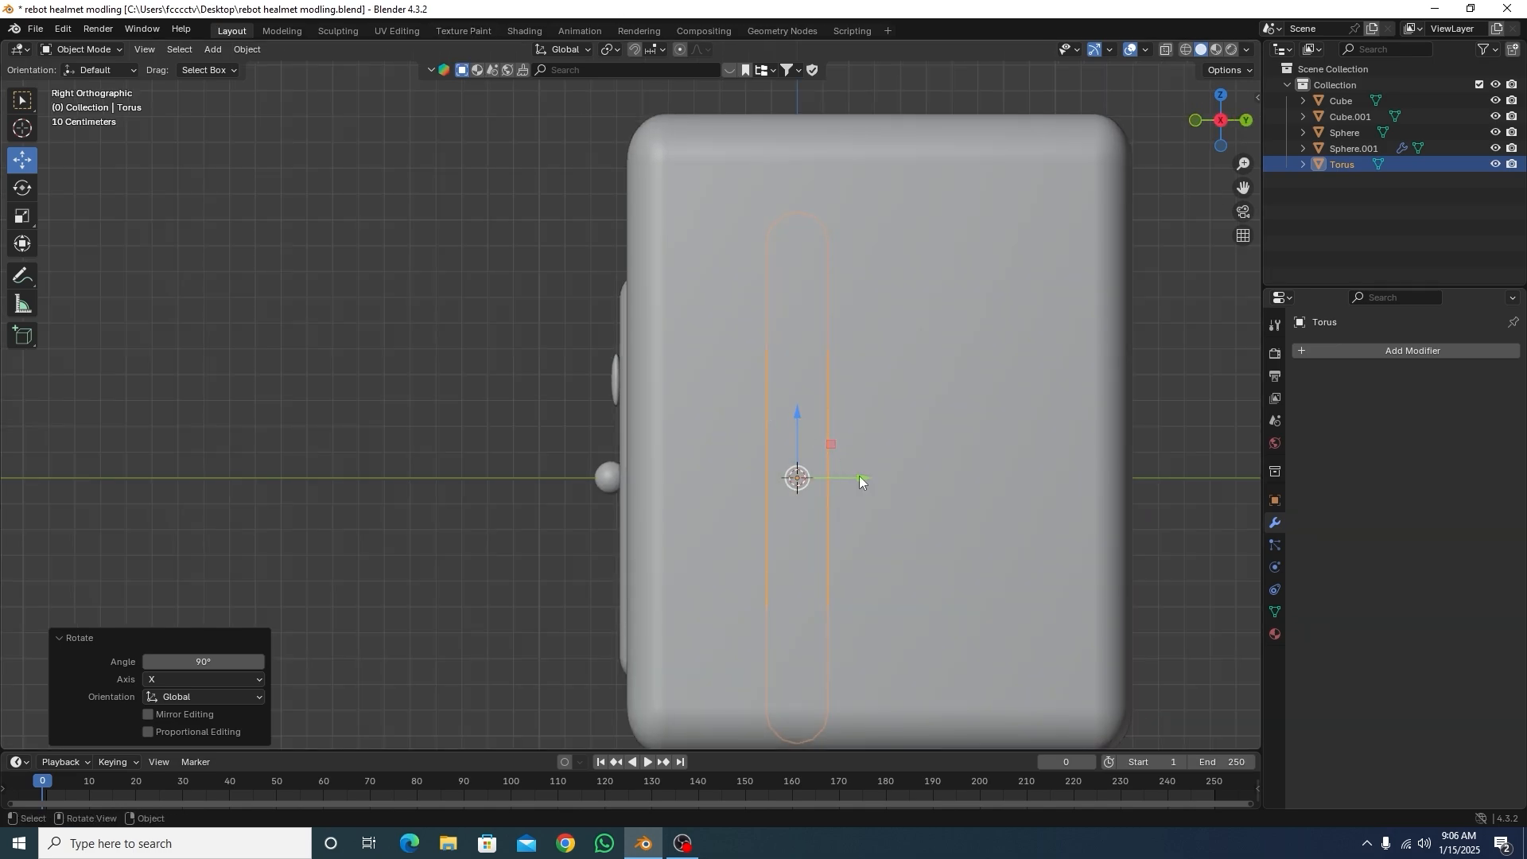
{"action": "left_click_drag", "start_coordinate": [867, 478], "coordinate": [635, 455]}
{"action": "key", "text": "KP_1"}
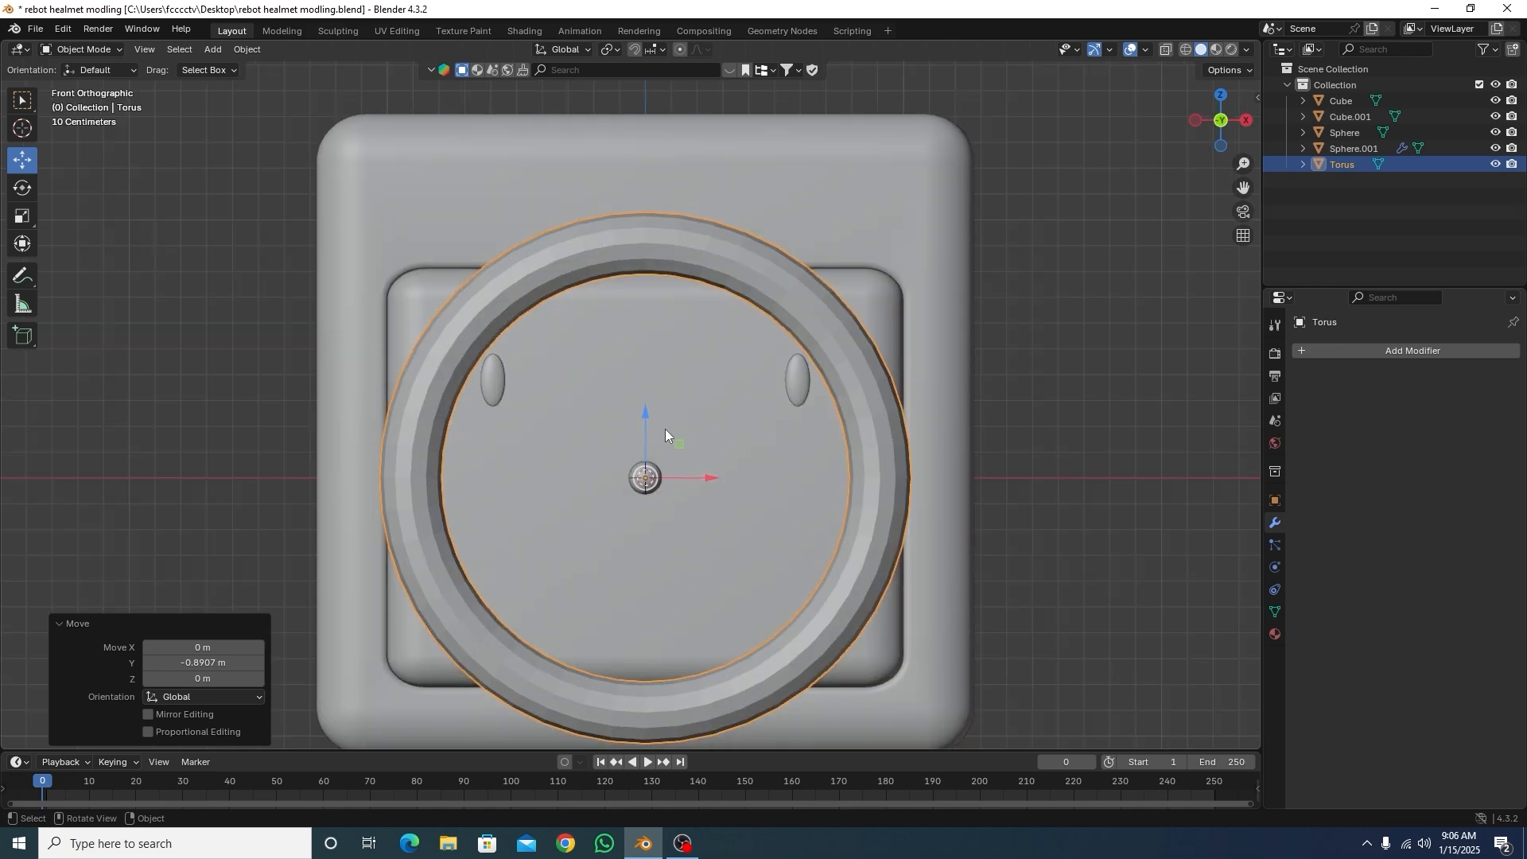
Step: Shrink the torus to a mouth-sized ring, lower it about 0.105 m along Z, and enlarge it to about 1.193
{"action": "key", "text": "s"}
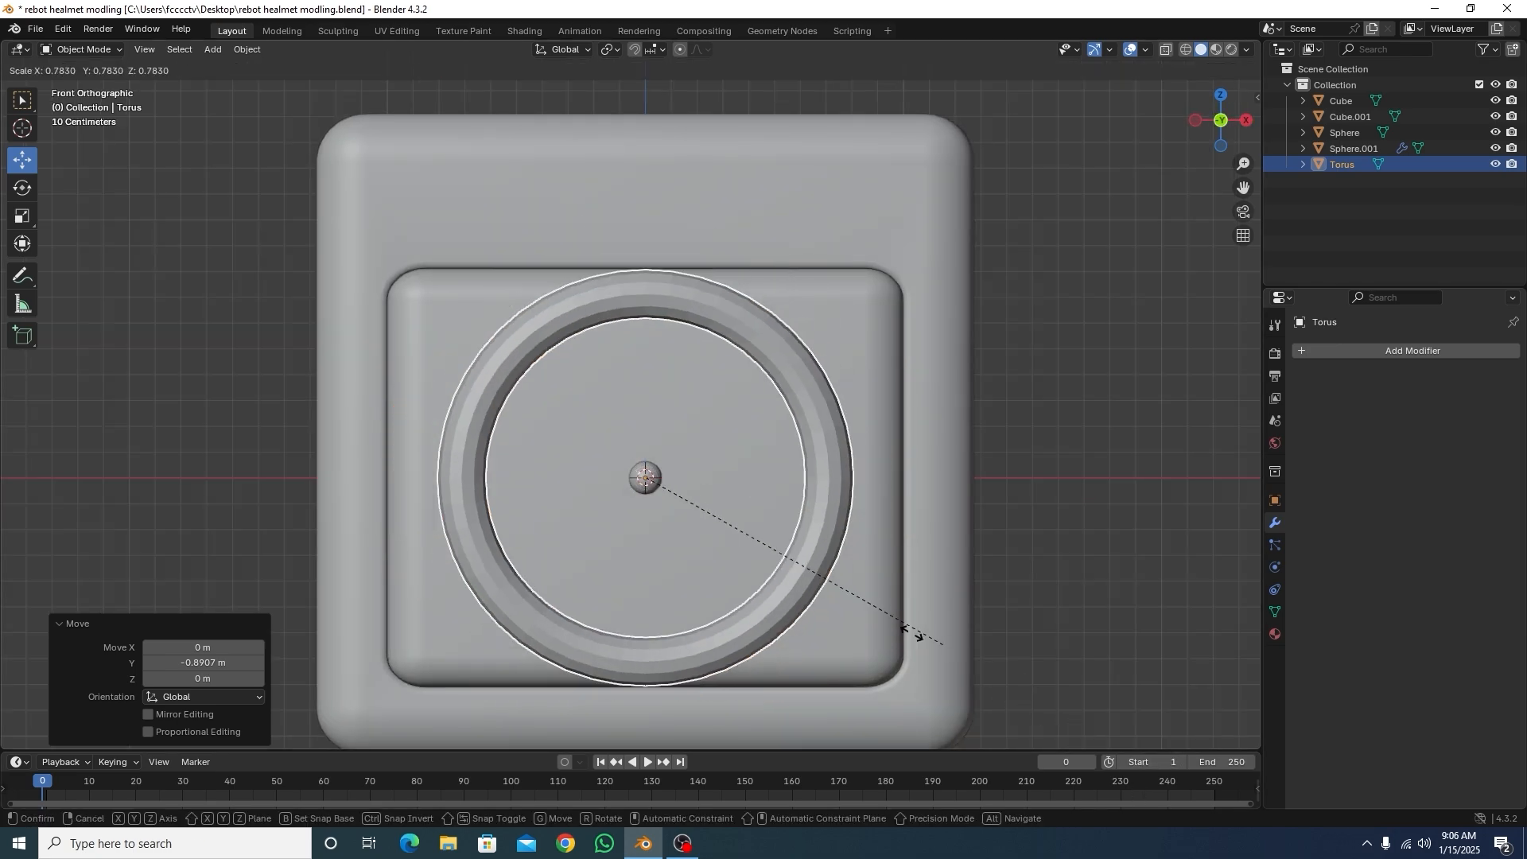
{"action": "left_click", "coordinate": [731, 525]}
{"action": "left_click_drag", "start_coordinate": [647, 419], "coordinate": [649, 453]}
{"action": "scroll", "coordinate": [650, 488], "scroll_direction": "up", "scroll_amount": 3}
{"action": "middle_click_drag", "start_coordinate": [865, 610], "coordinate": [857, 408], "text": "shift"}
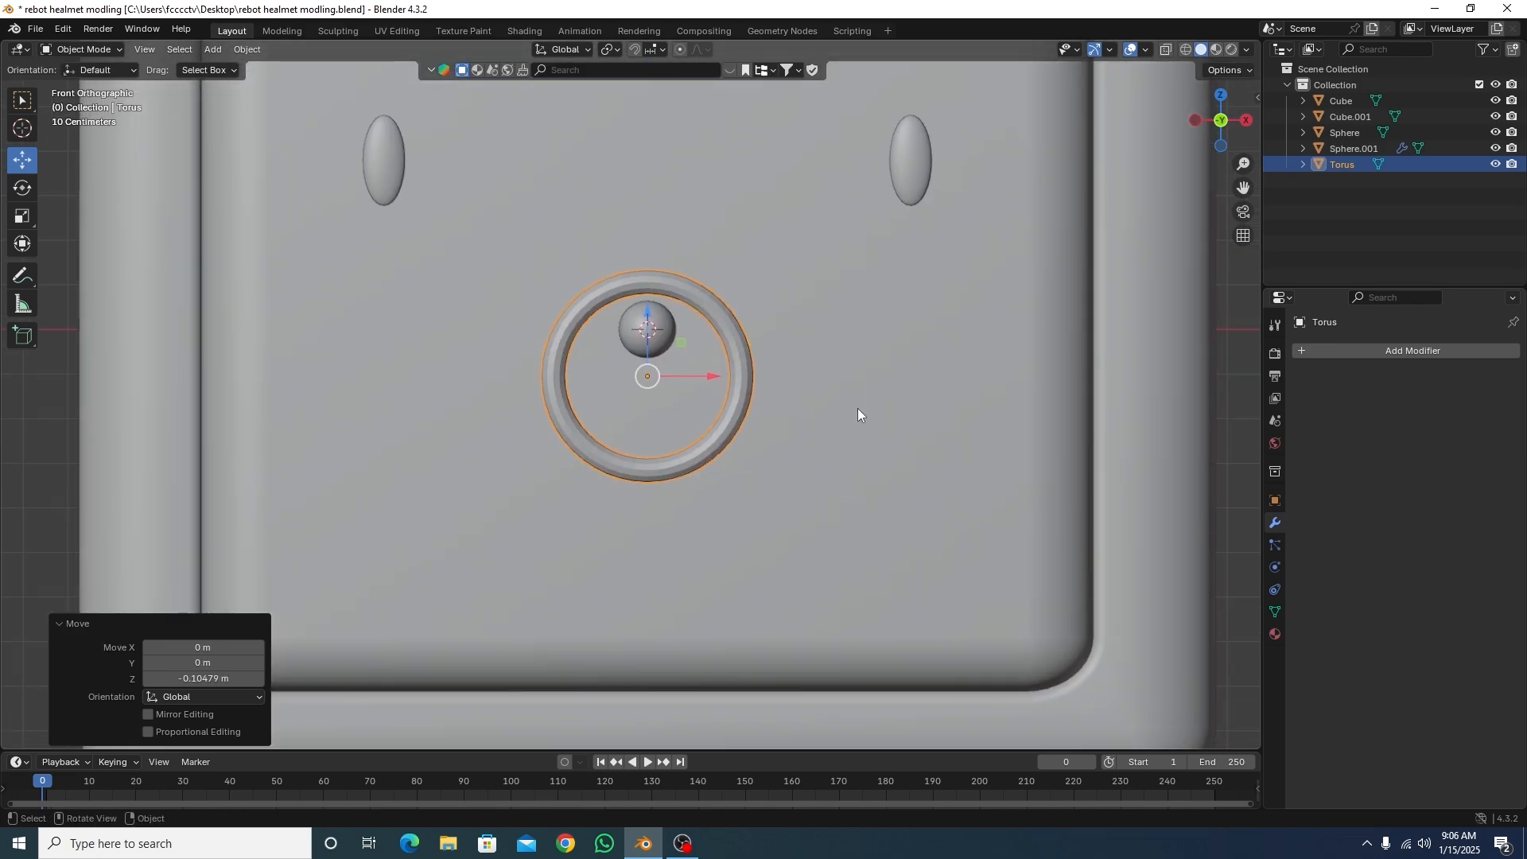
{"action": "key", "text": "s"}
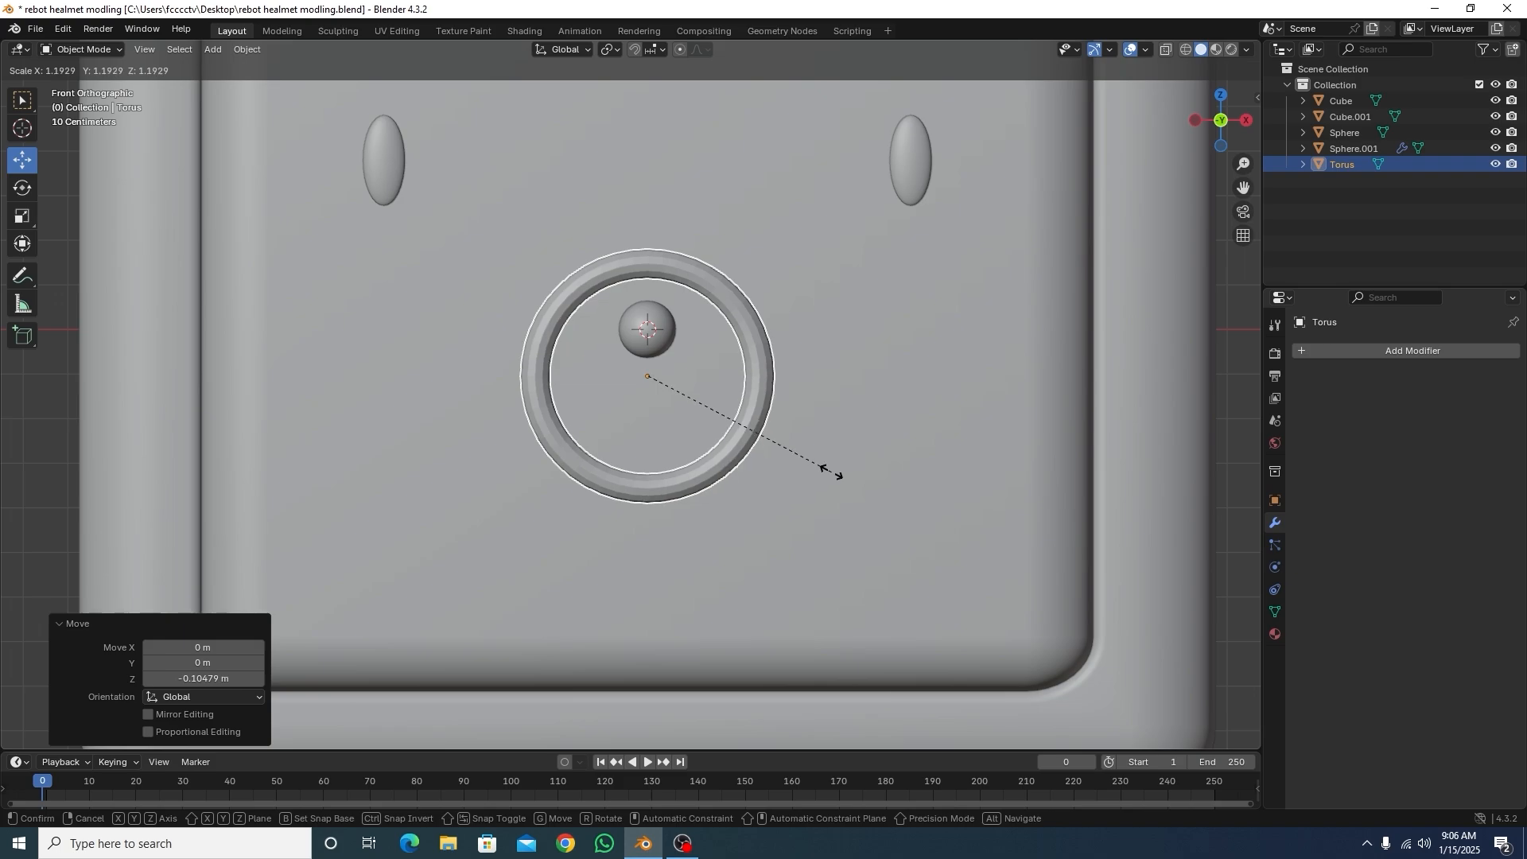
{"action": "left_click", "coordinate": [837, 476]}
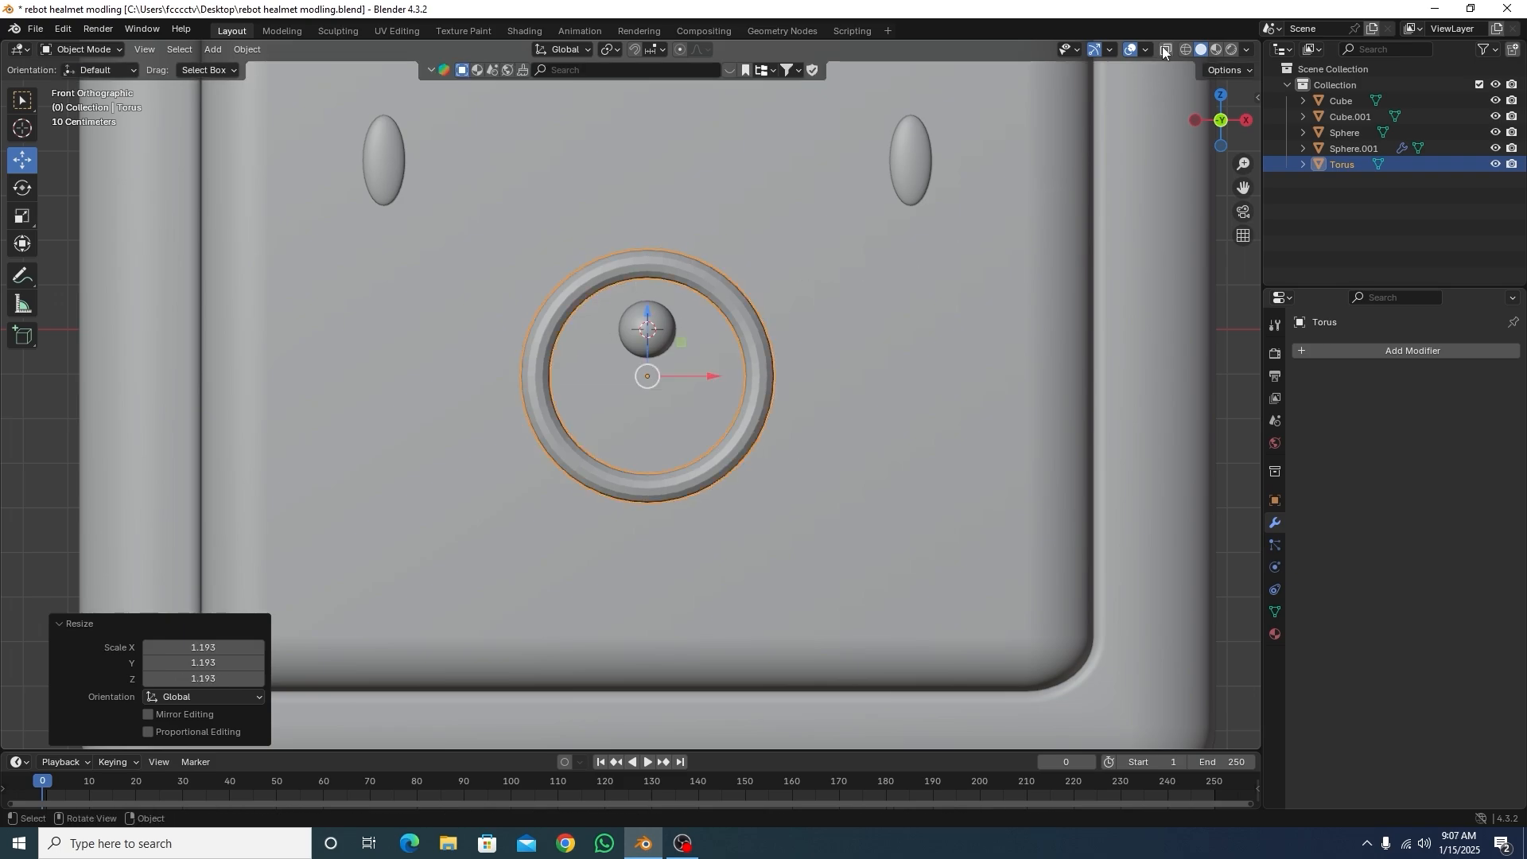
Step: Open the ring's mesh for editing in see-through wireframe display and deselect all of its geometry
{"action": "key", "text": "Tab"}
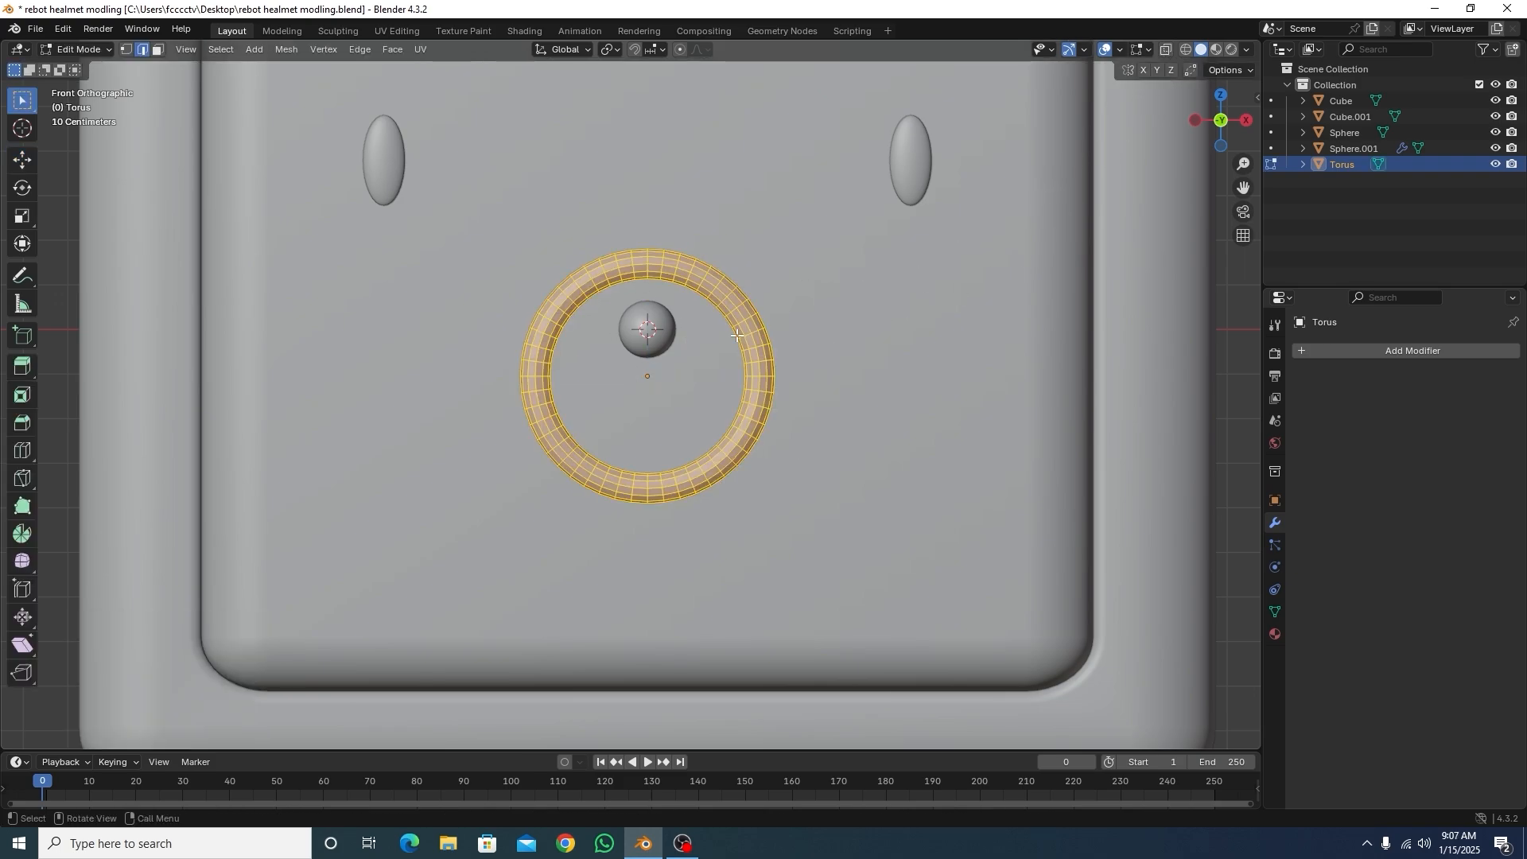
{"action": "left_click", "coordinate": [1185, 51]}
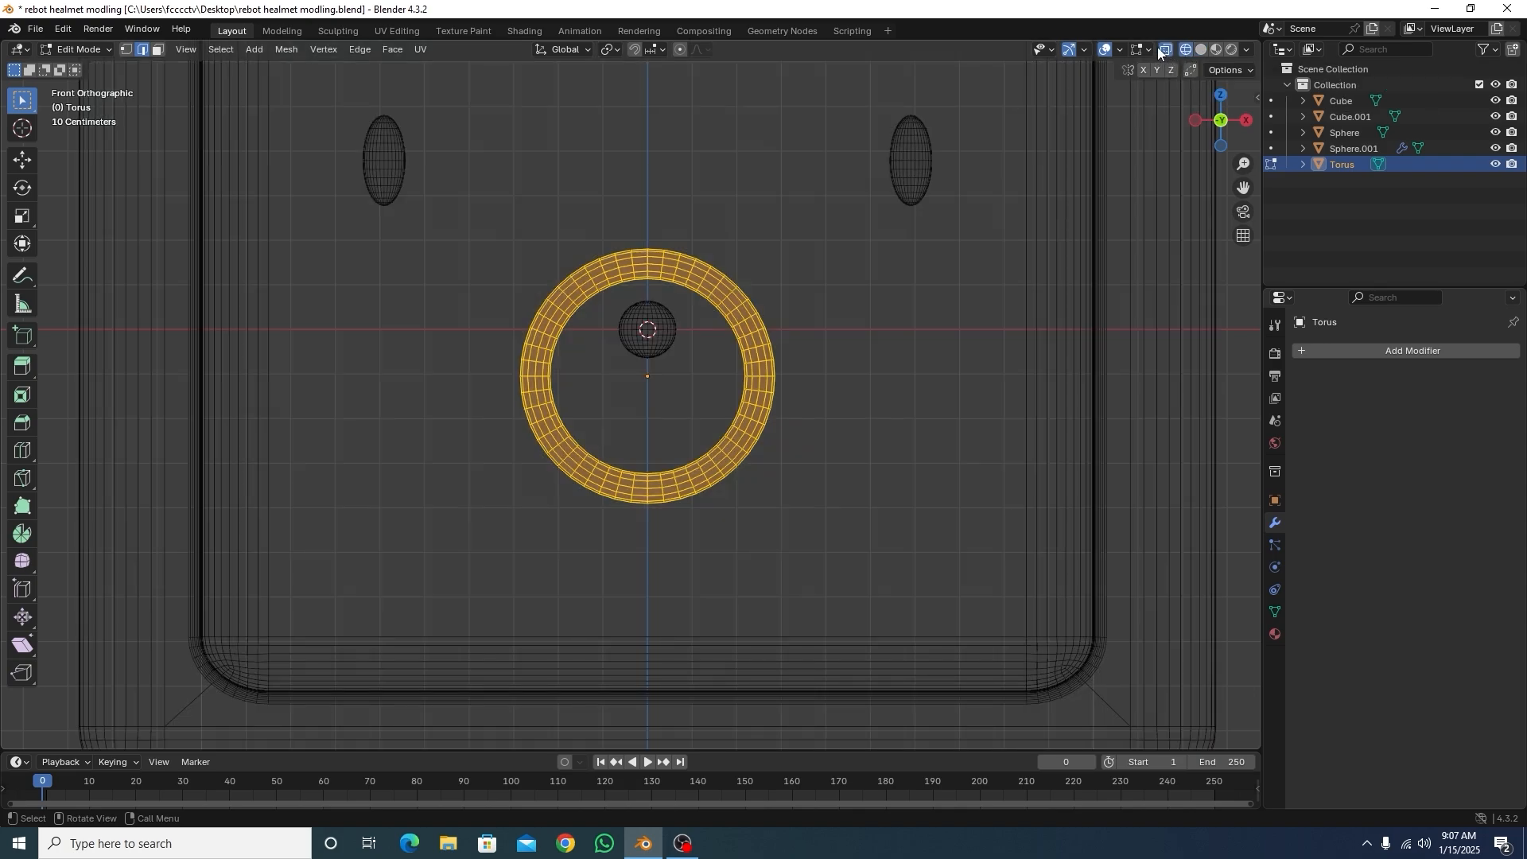
{"action": "left_click", "coordinate": [910, 316]}
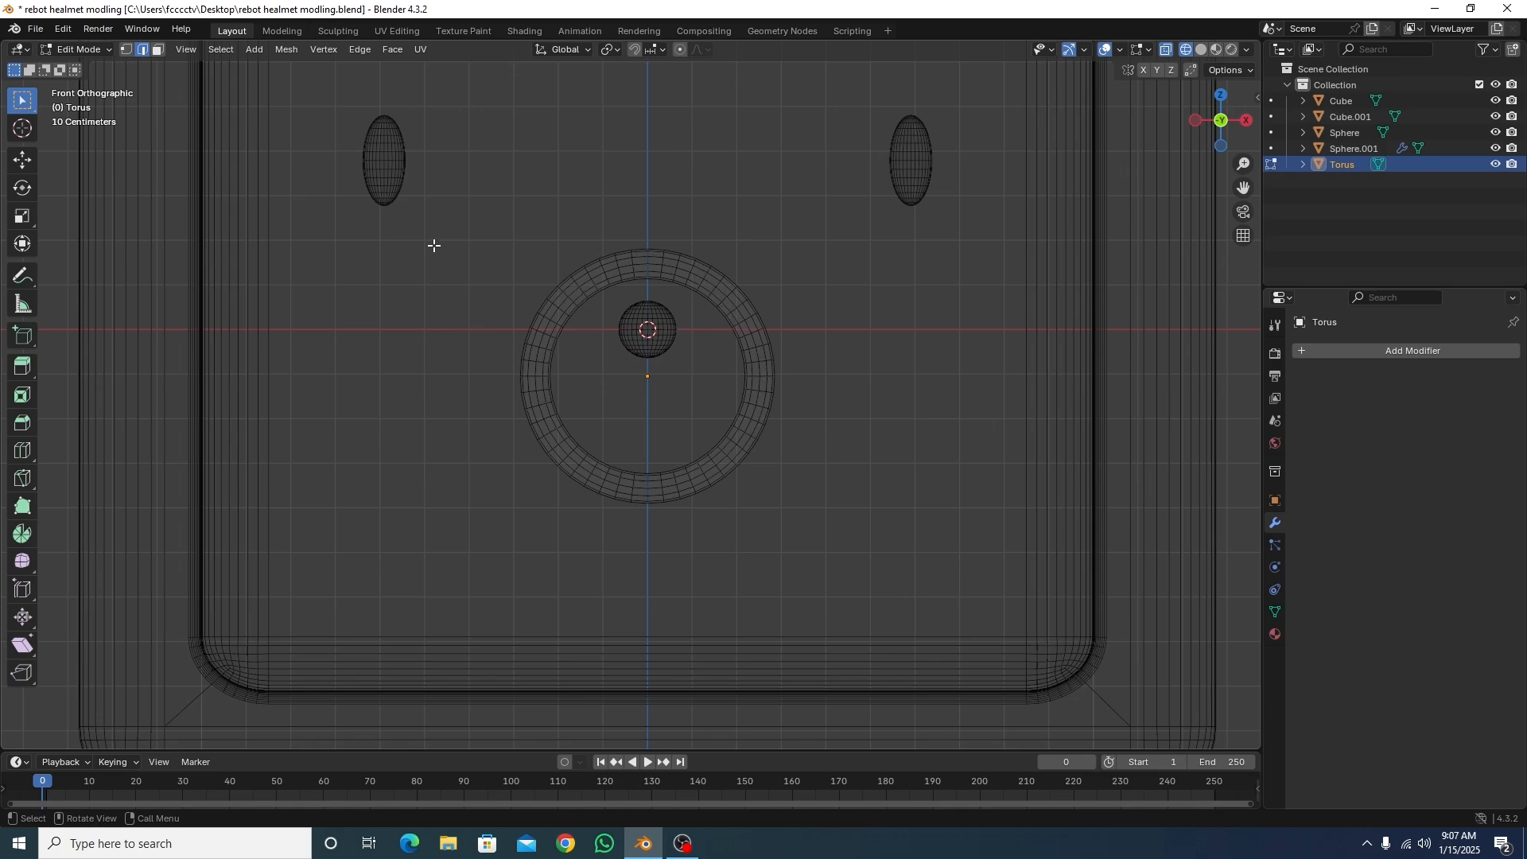
{"action": "left_click_drag", "start_coordinate": [434, 246], "coordinate": [843, 398]}
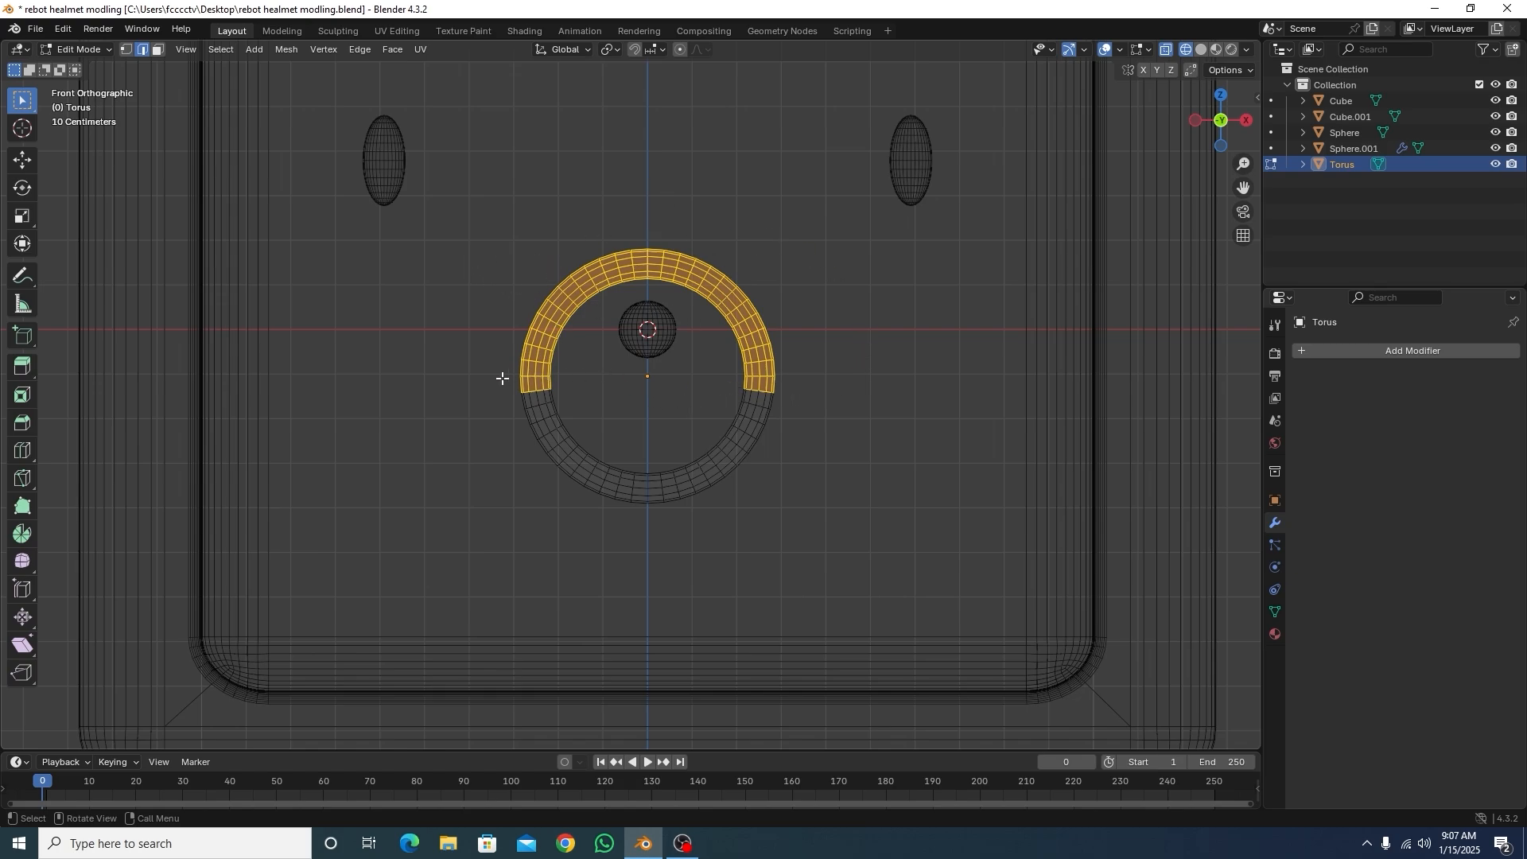
{"action": "left_click", "coordinate": [451, 327]}
{"action": "left_click_drag", "start_coordinate": [423, 234], "coordinate": [873, 425]}
{"action": "middle_click_drag", "start_coordinate": [696, 399], "coordinate": [789, 442]}
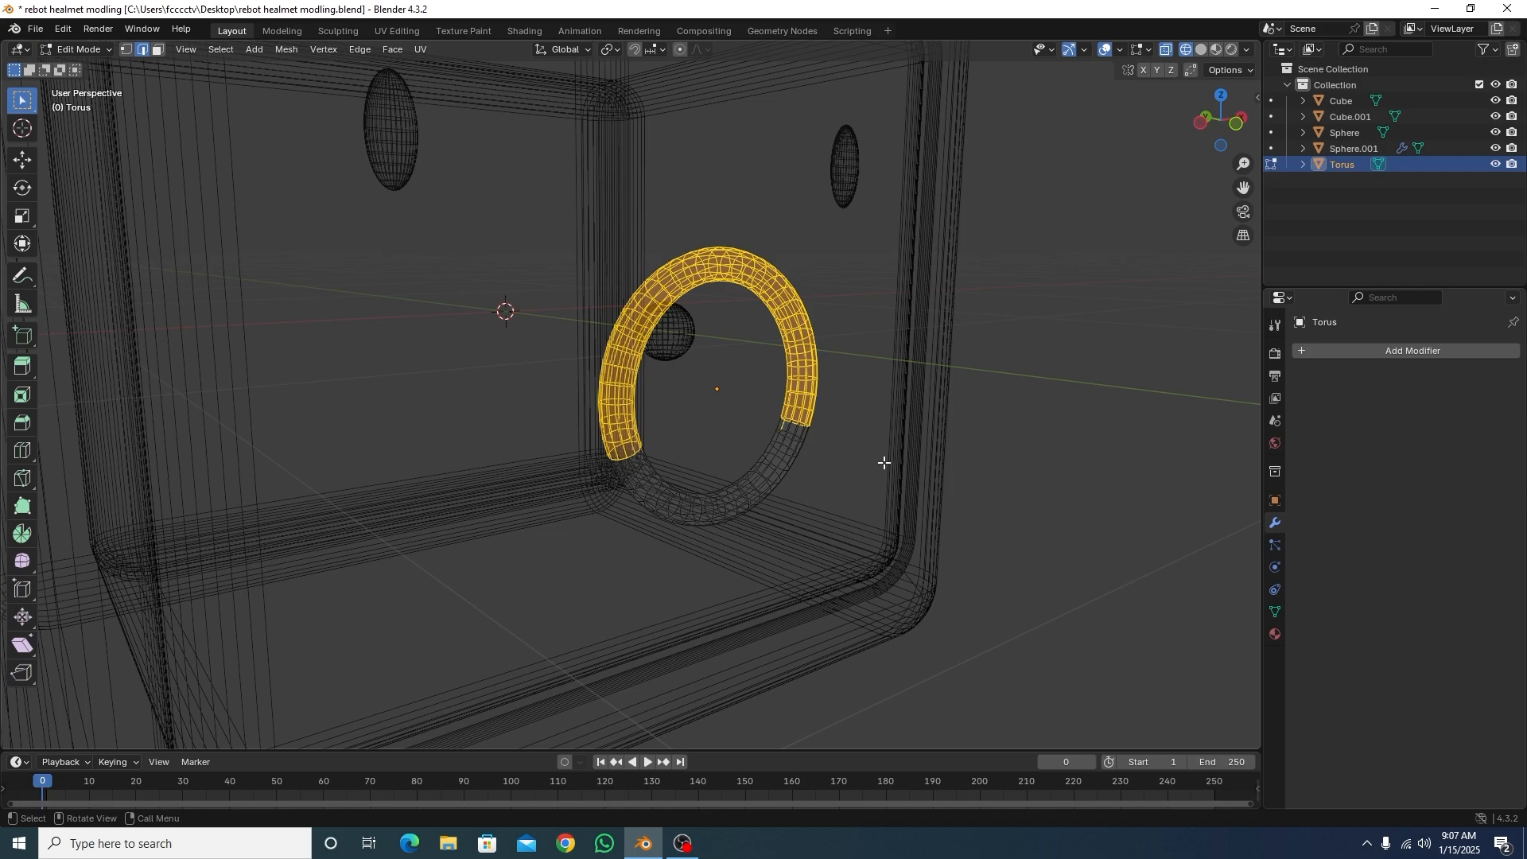
{"action": "key", "text": "KP_1"}
{"action": "key", "text": "alt+a"}
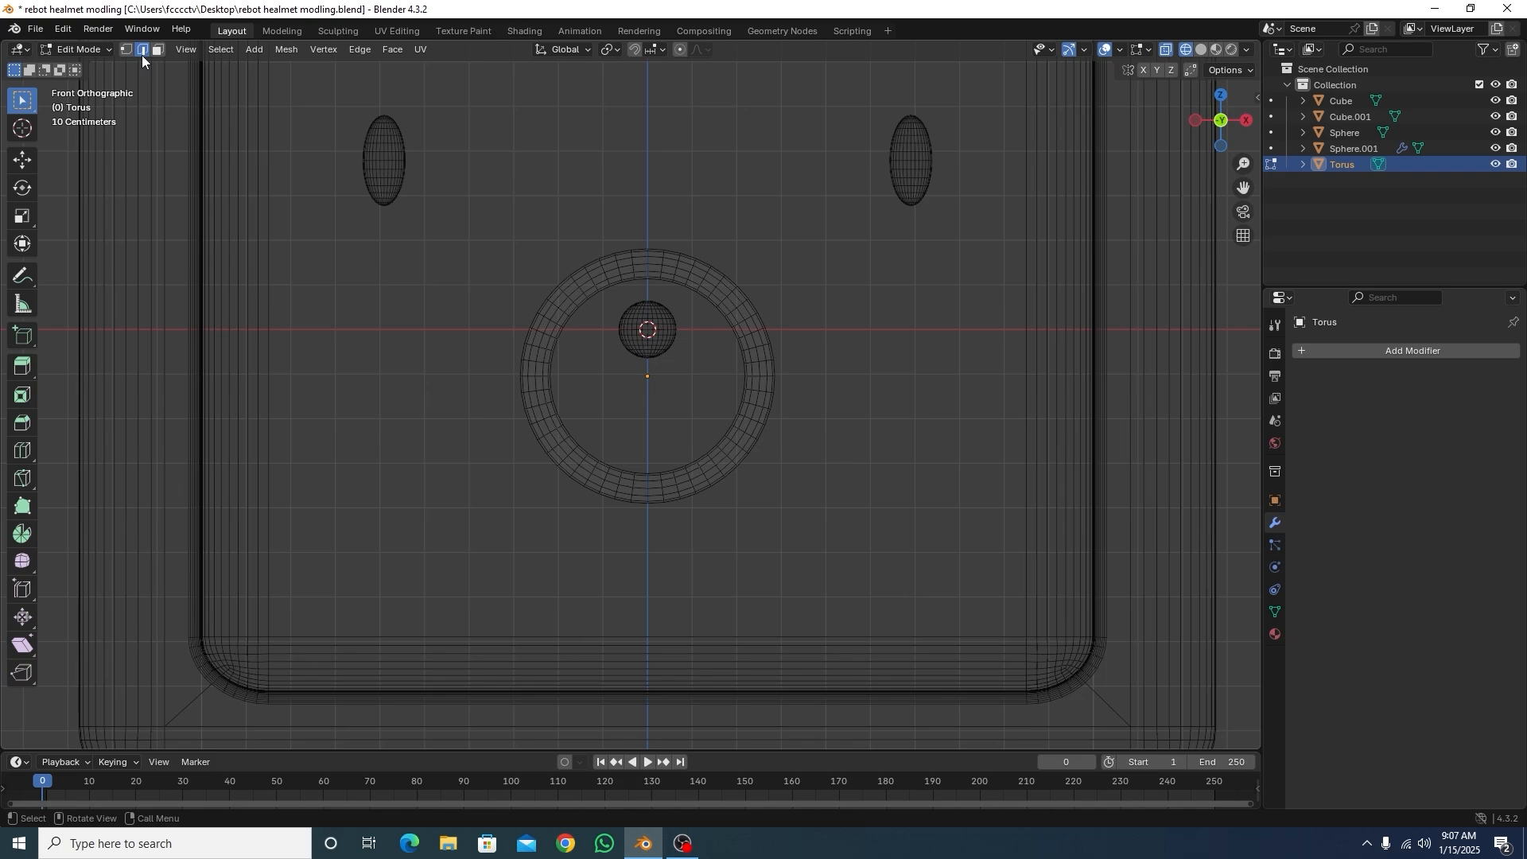
Step: Delete the ring's vertices outward from its top edge loop, keeping only a lower smile-shaped arc, and return to solid shading
{"action": "scroll", "coordinate": [653, 271], "scroll_direction": "up", "scroll_amount": 1}
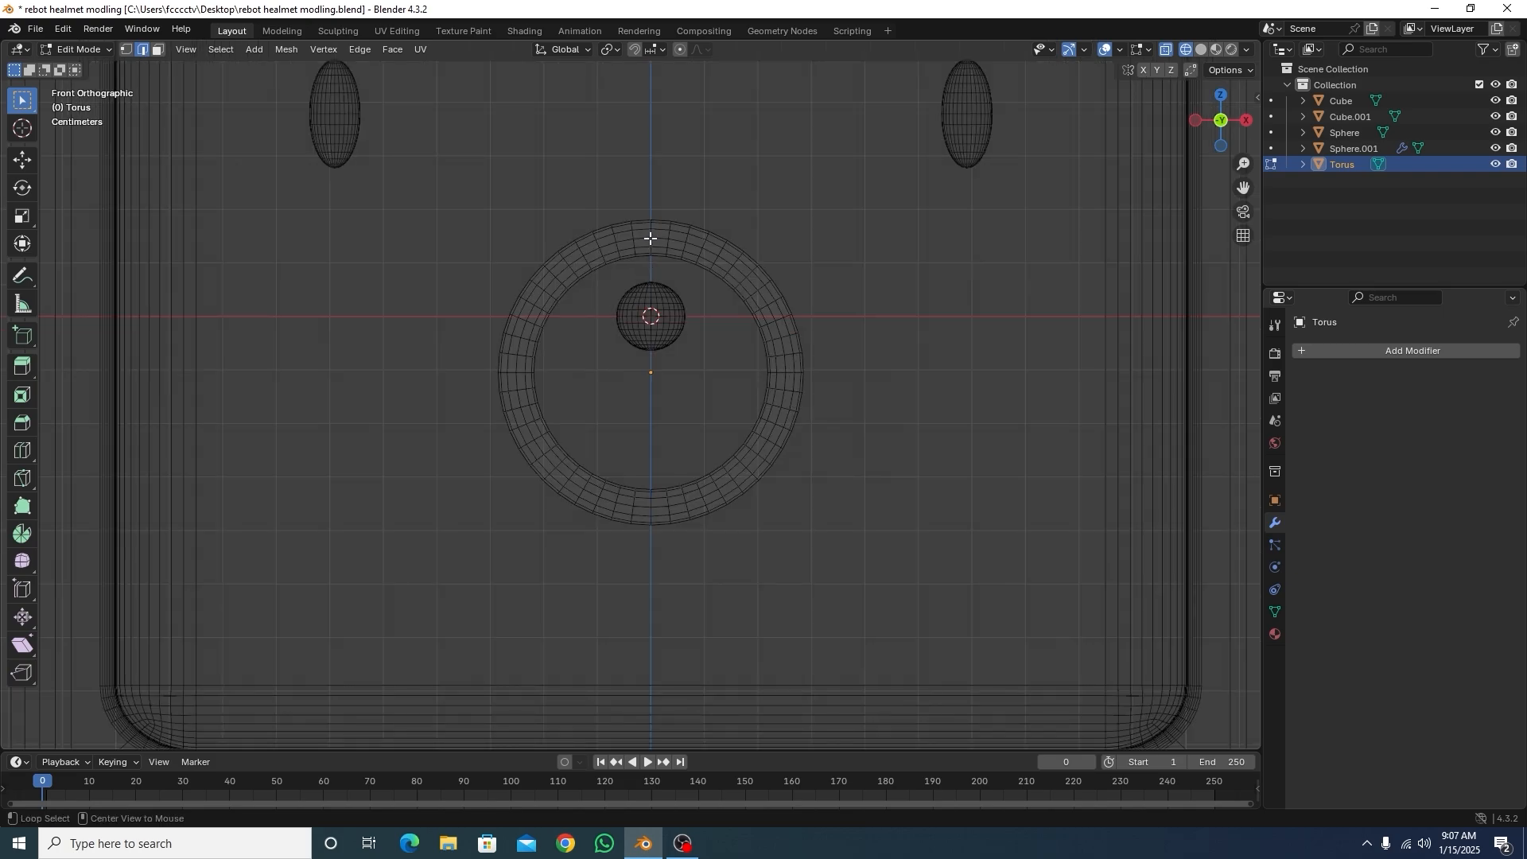
{"action": "left_click", "coordinate": [651, 239], "text": "alt"}
{"action": "left_click", "coordinate": [650, 248], "text": "alt"}
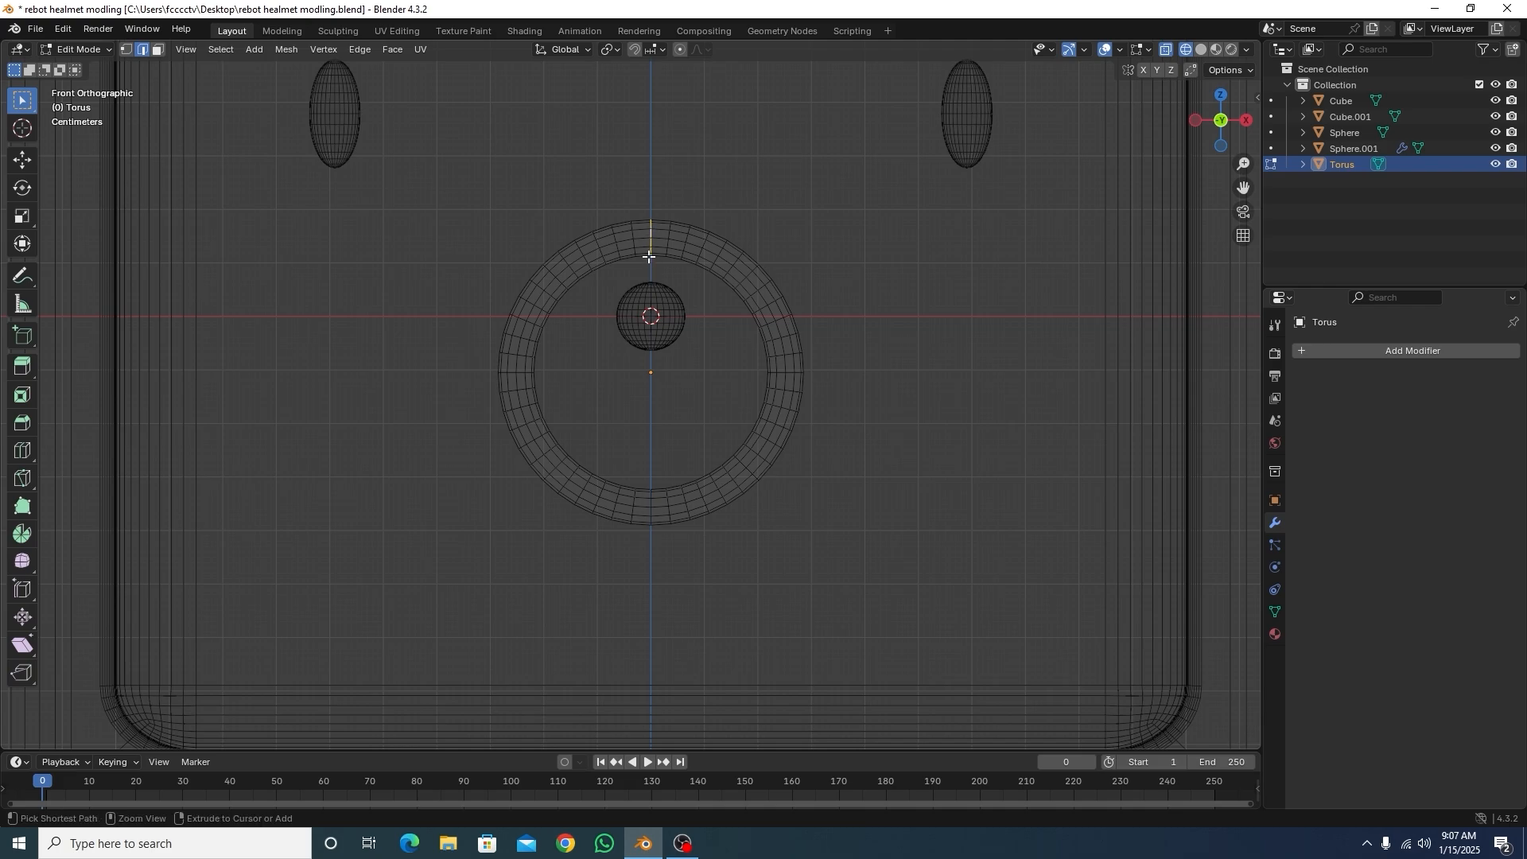
{"action": "key", "text": "ctrl+KP_Add"}
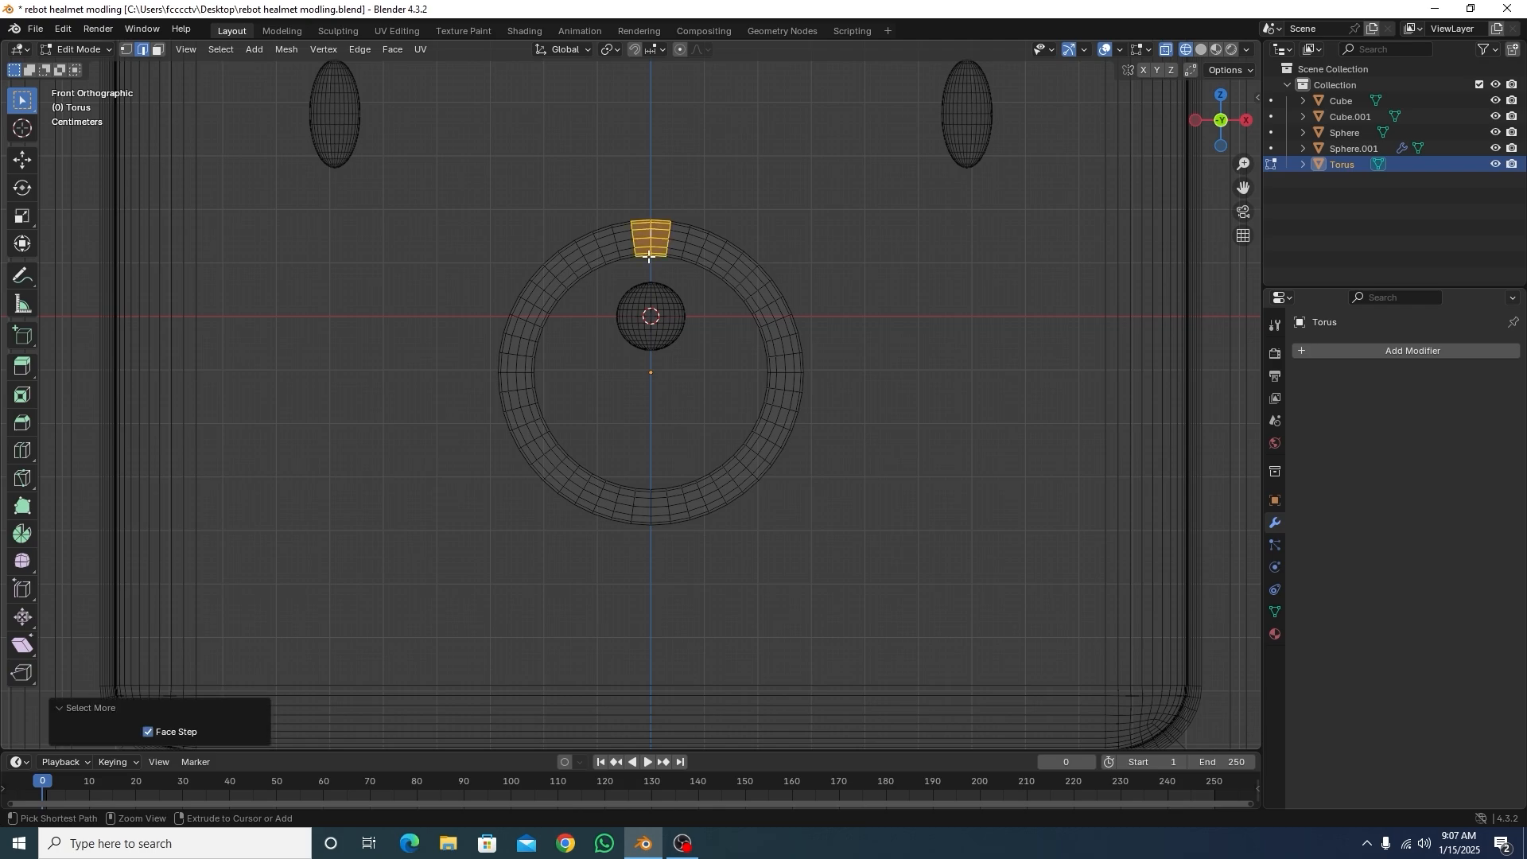
{"action": "key", "text": "ctrl+KP_Add"}
{"action": "key", "text": "ctrl+KP_Add"}
{"action": "key", "text": "ctrl+KP_Add"}
{"action": "key", "text": "ctrl+KP_Add"}
{"action": "key", "text": "ctrl+KP_Add"}
{"action": "key", "text": "ctrl+KP_Add"}
{"action": "key", "text": "ctrl+KP_Add"}
{"action": "key", "text": "ctrl+KP_Add"}
{"action": "key", "text": "ctrl+KP_Add"}
{"action": "key", "text": "ctrl+KP_Add"}
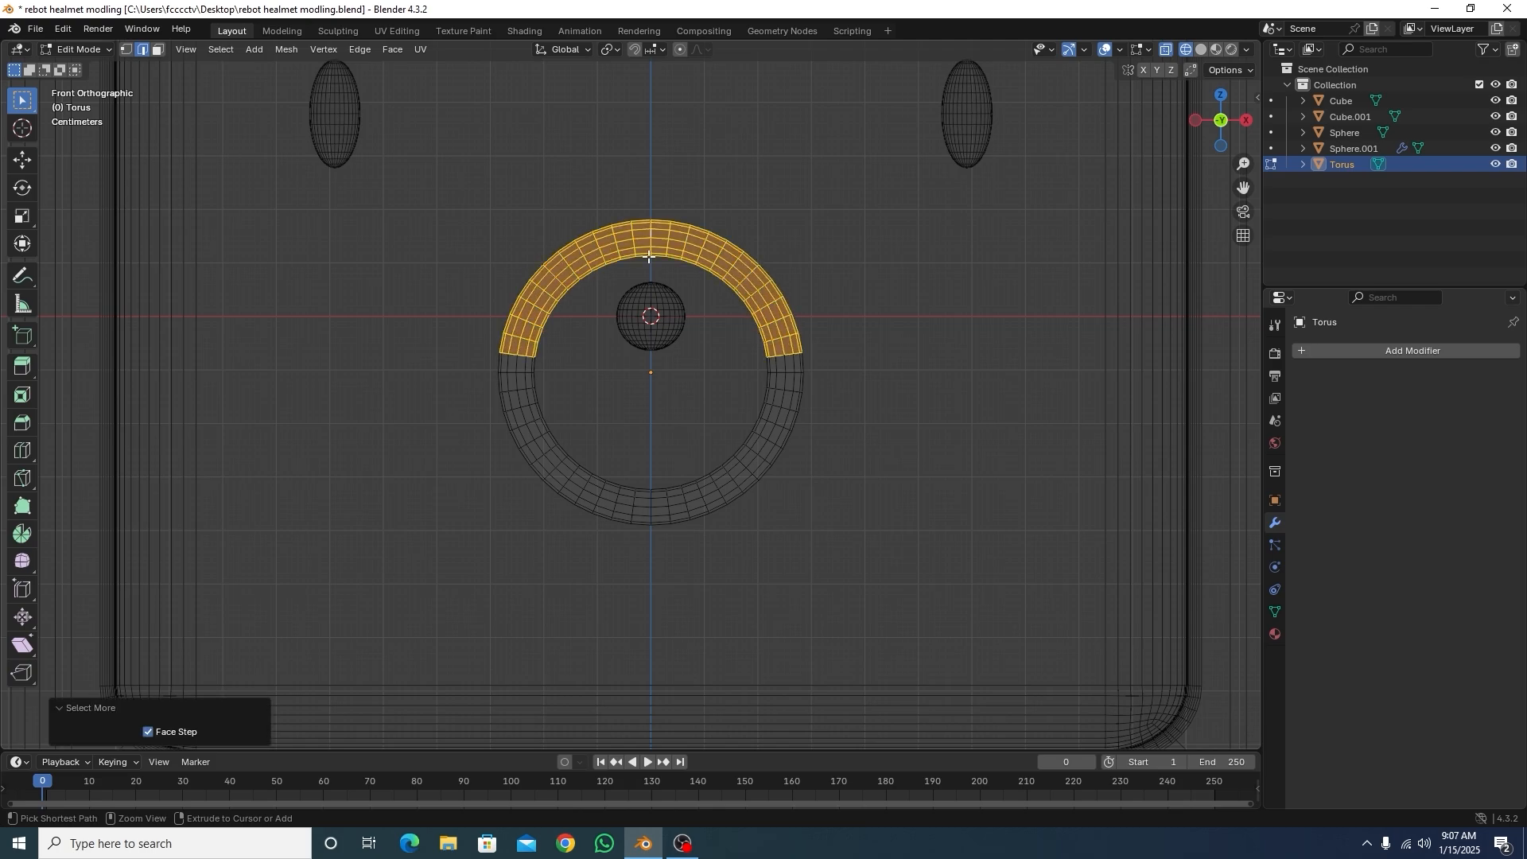
{"action": "key", "text": "ctrl+KP_Add"}
{"action": "key", "text": "ctrl+KP_Add"}
{"action": "key", "text": "ctrl+KP_Add"}
{"action": "key", "text": "ctrl+KP_Add"}
{"action": "key", "text": "ctrl+KP_Add"}
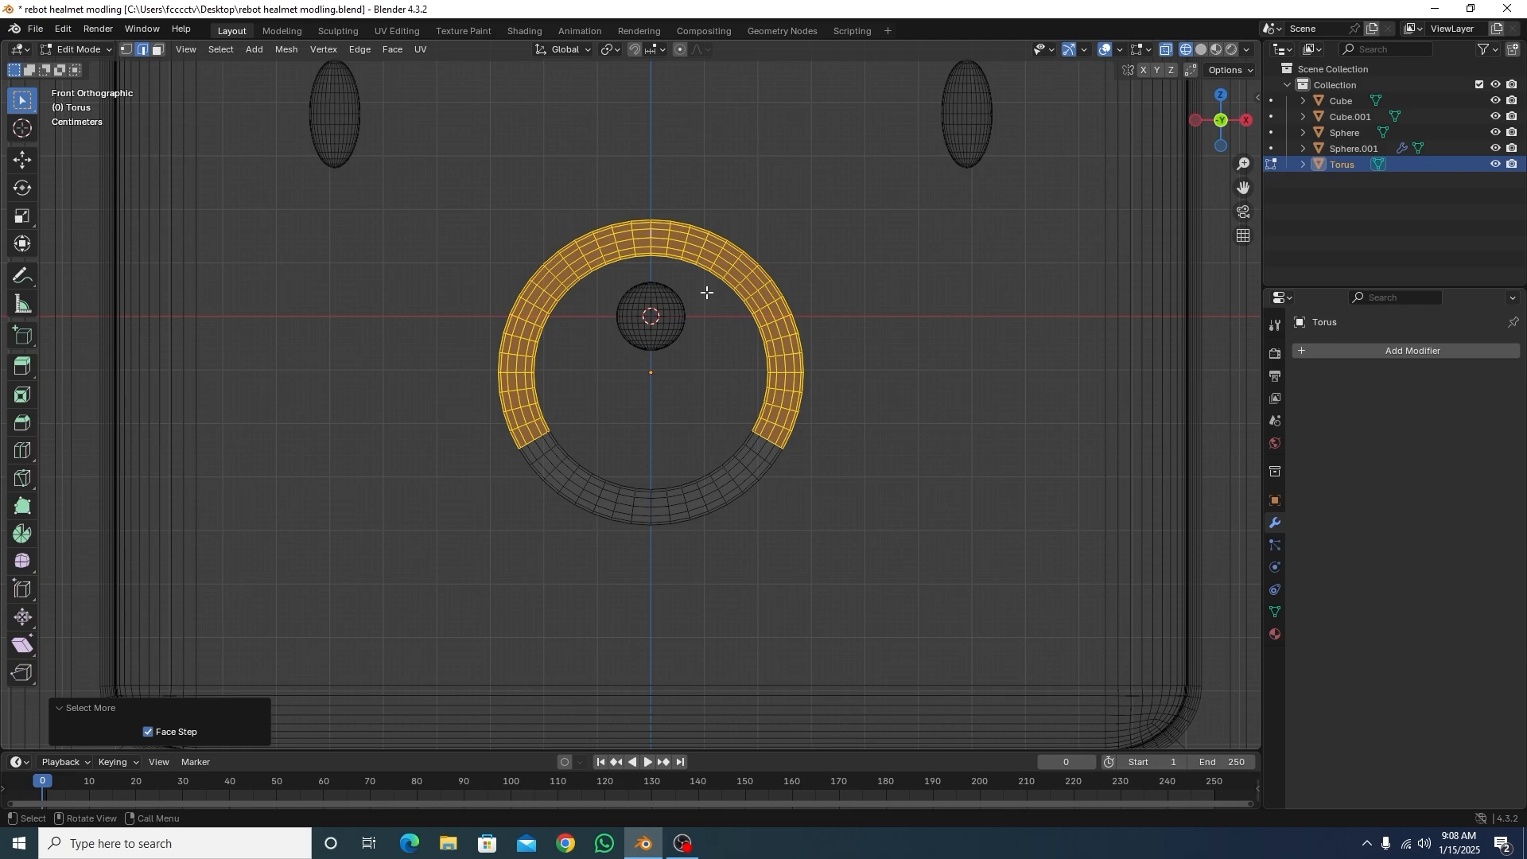
{"action": "key", "text": "x"}
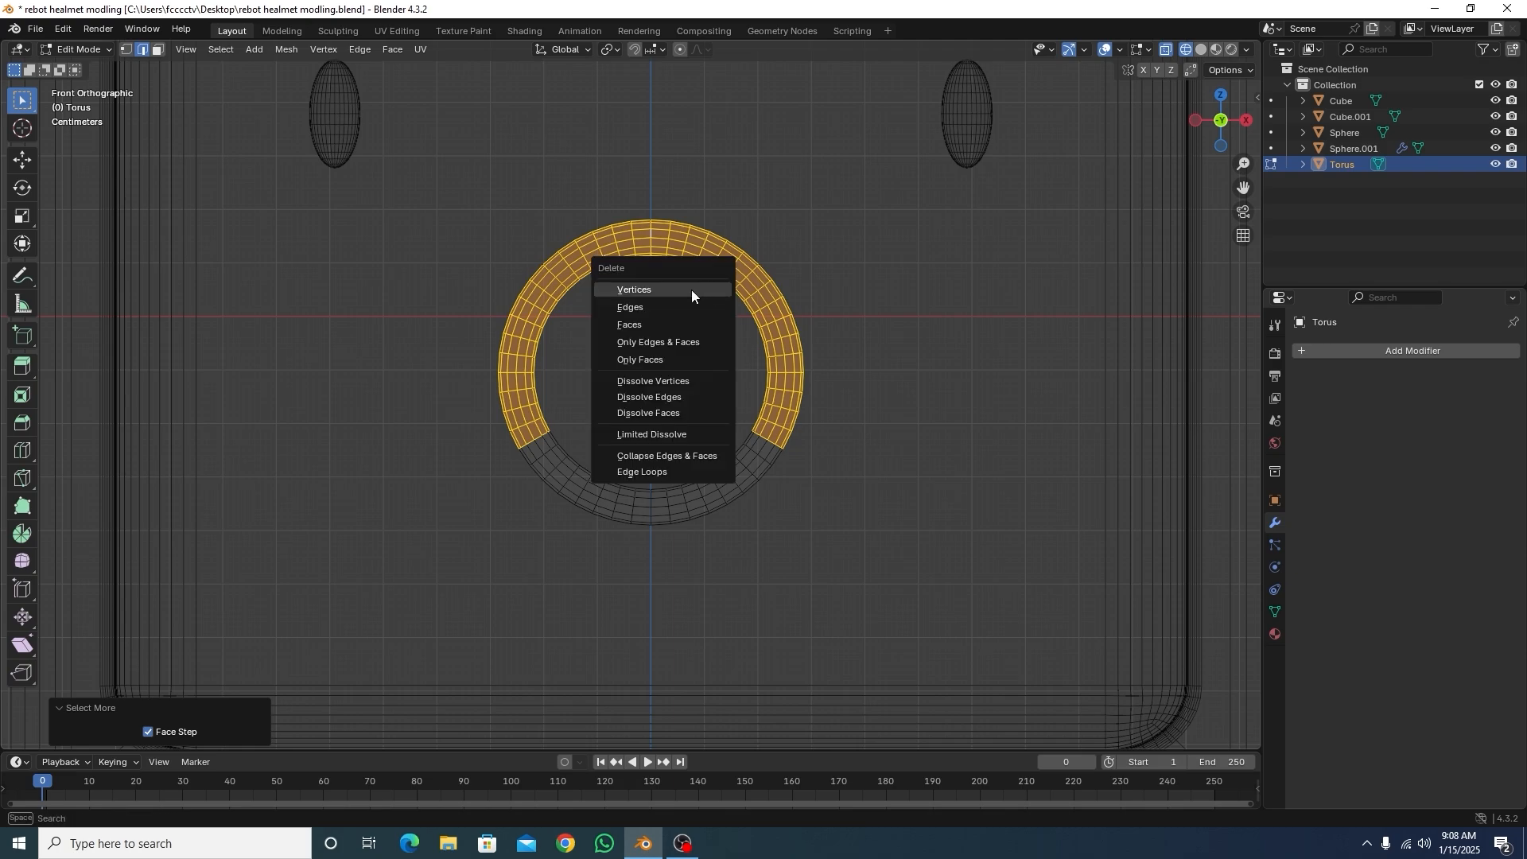
{"action": "left_click", "coordinate": [690, 289]}
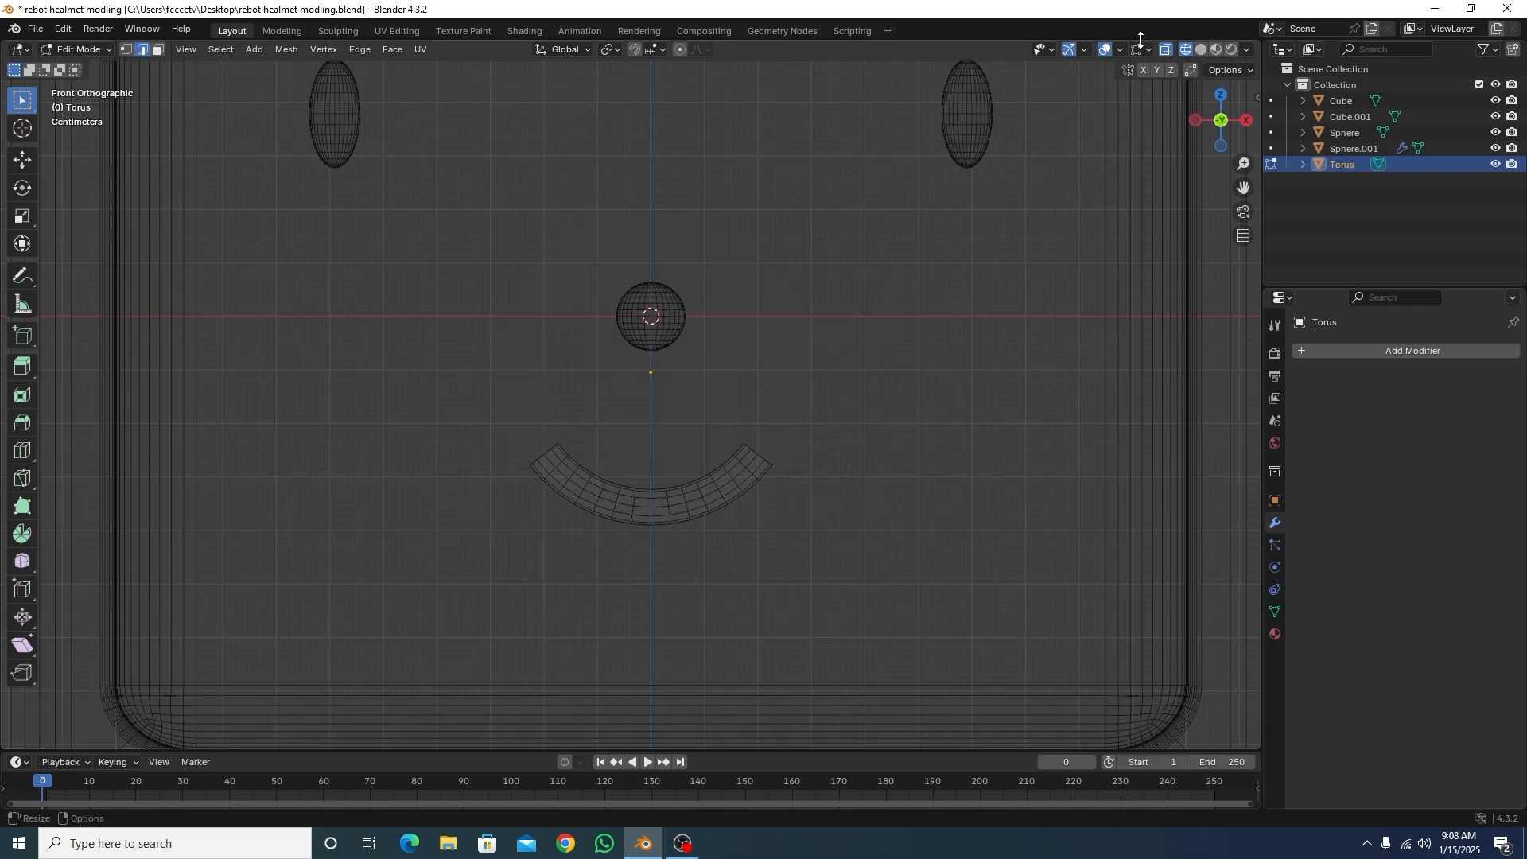
{"action": "left_click", "coordinate": [1168, 52]}
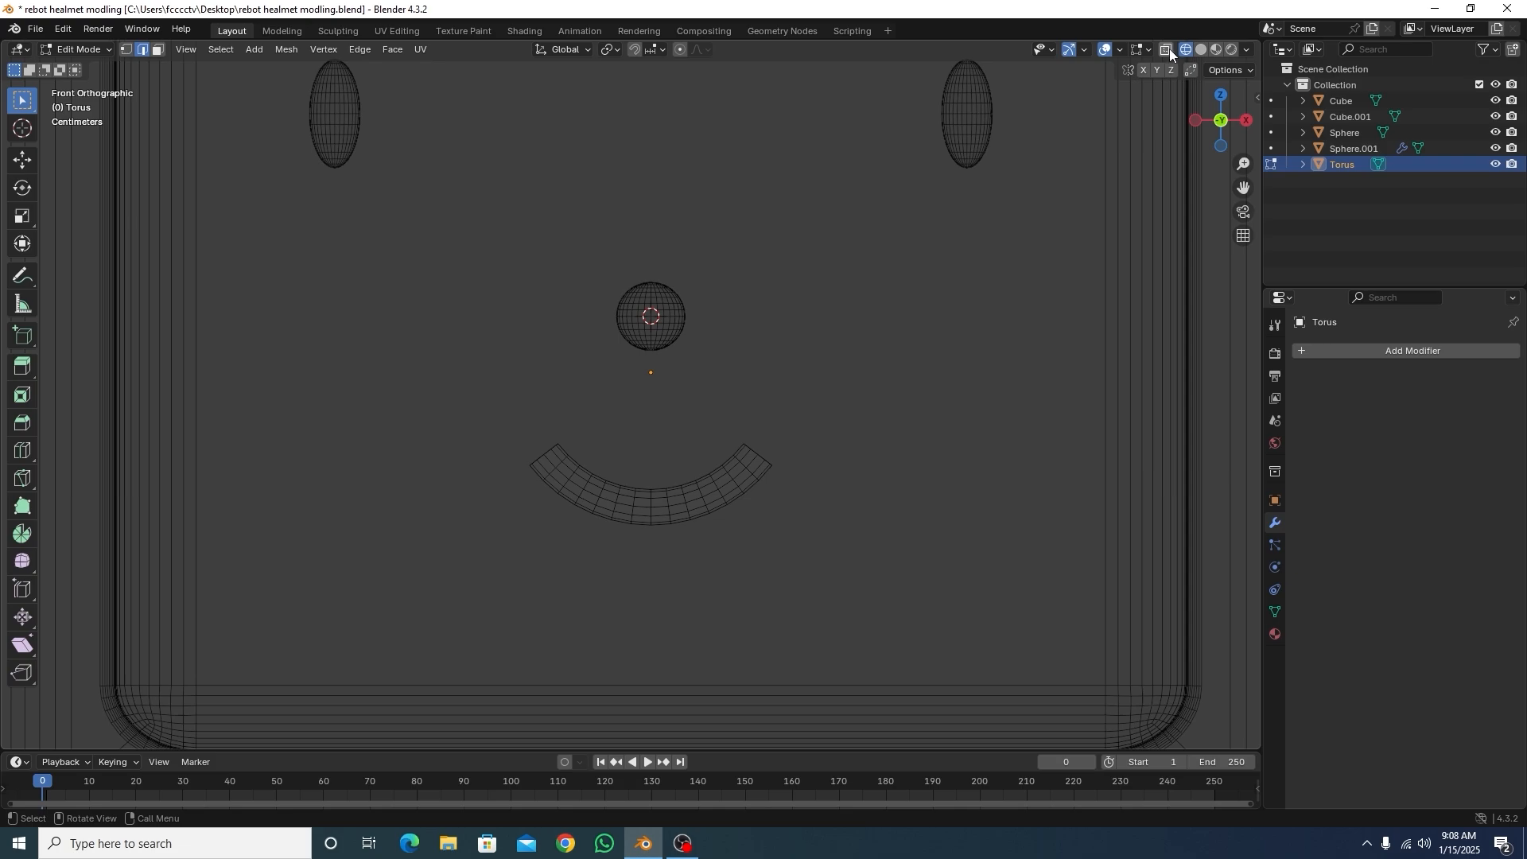
{"action": "left_click", "coordinate": [1202, 49]}
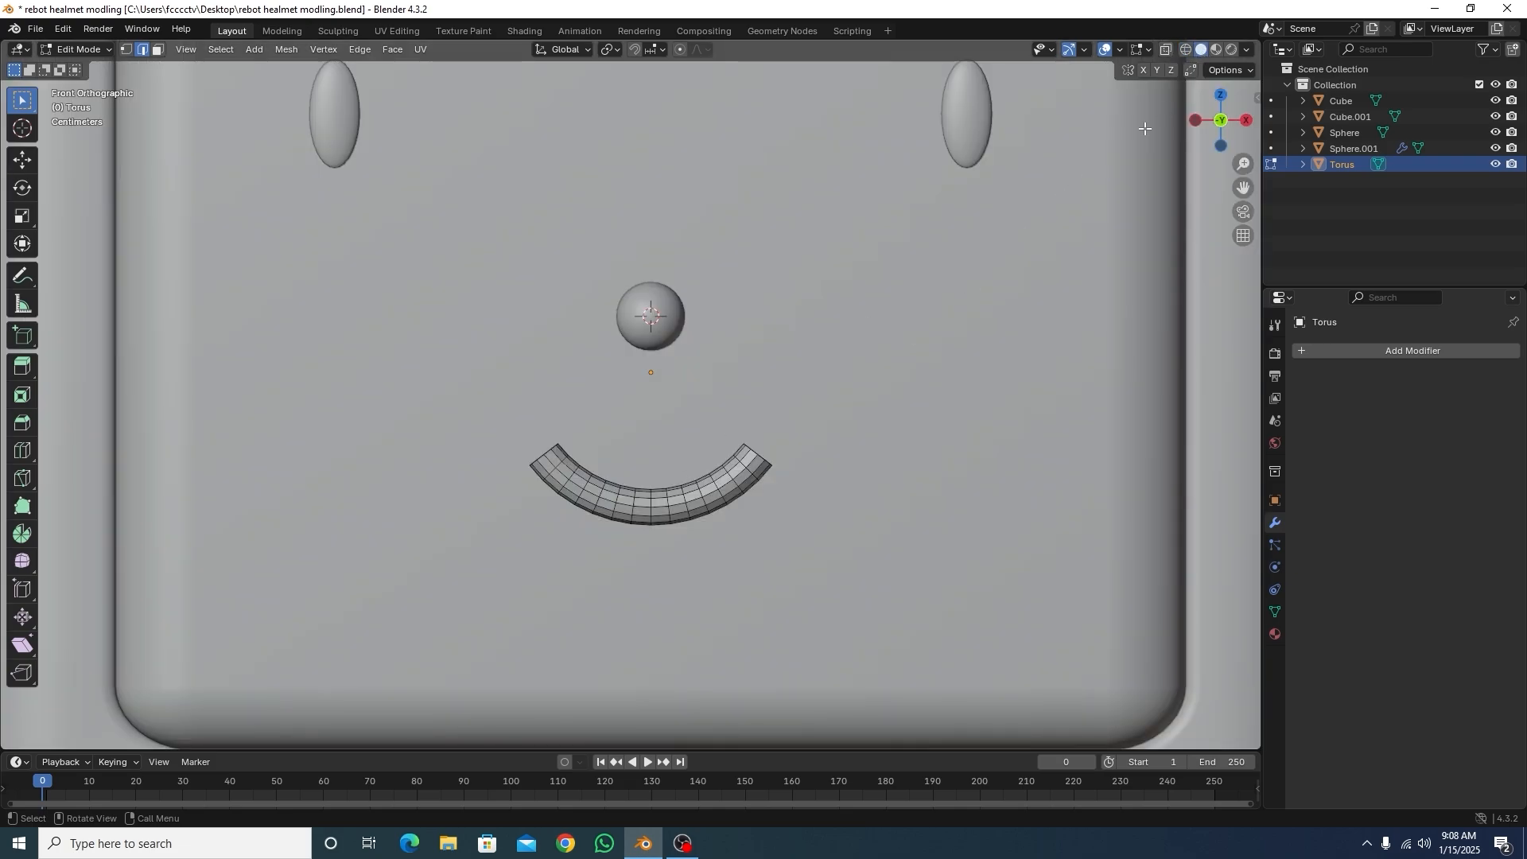
Step: Cap the open left end of the smile arc by filling its edge loop with a face
{"action": "middle_click_drag", "start_coordinate": [563, 458], "coordinate": [569, 492]}
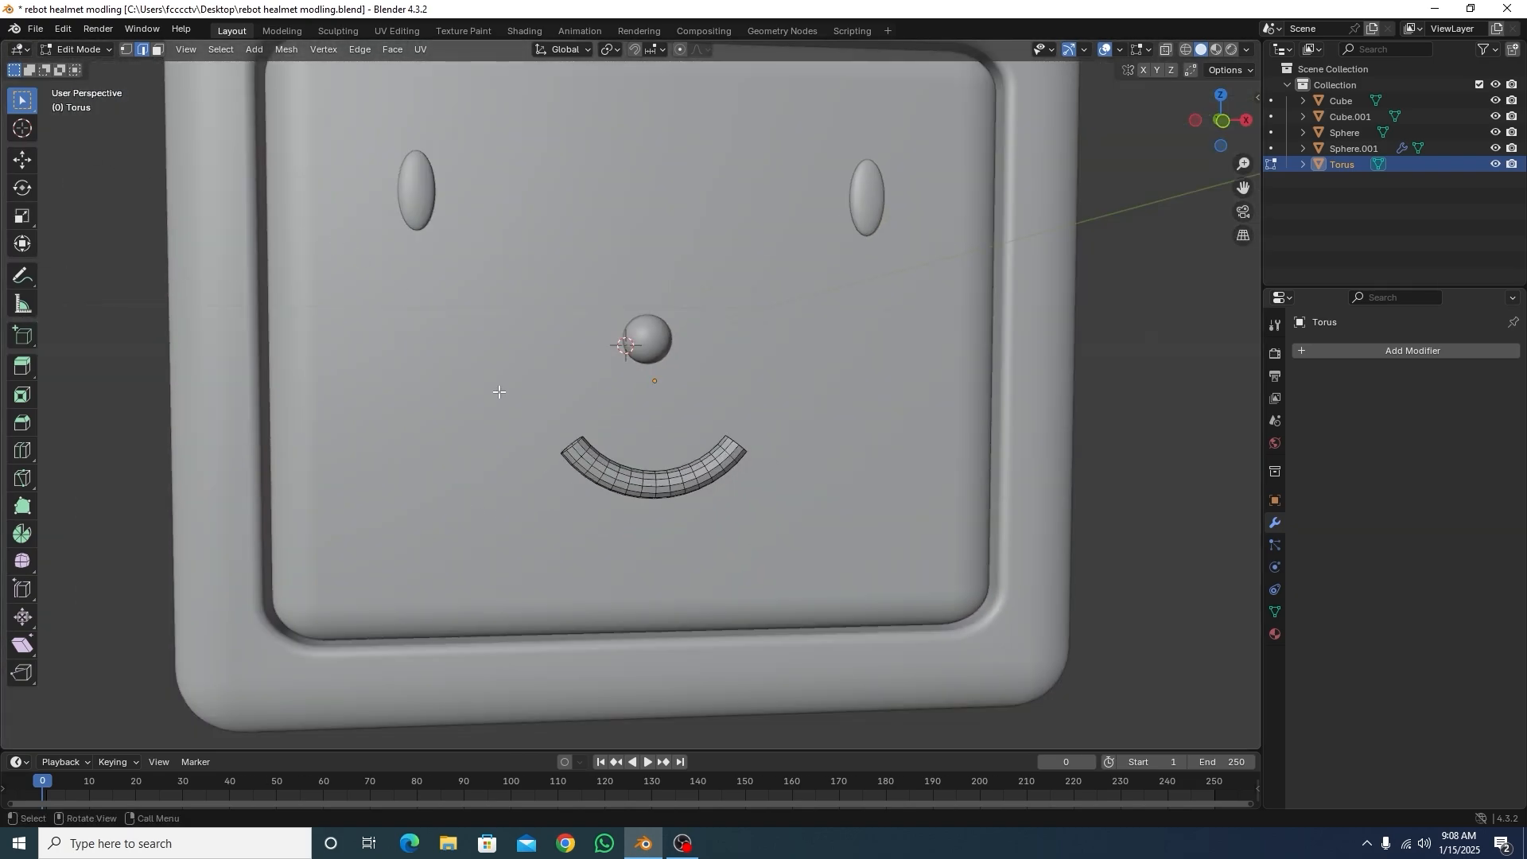
{"action": "key", "text": "Tab"}
{"action": "scroll", "coordinate": [637, 509], "scroll_direction": "up", "scroll_amount": 2}
{"action": "middle_click_drag", "start_coordinate": [624, 522], "coordinate": [590, 475]}
{"action": "key", "text": "Tab"}
{"action": "scroll", "coordinate": [592, 478], "scroll_direction": "up", "scroll_amount": 1}
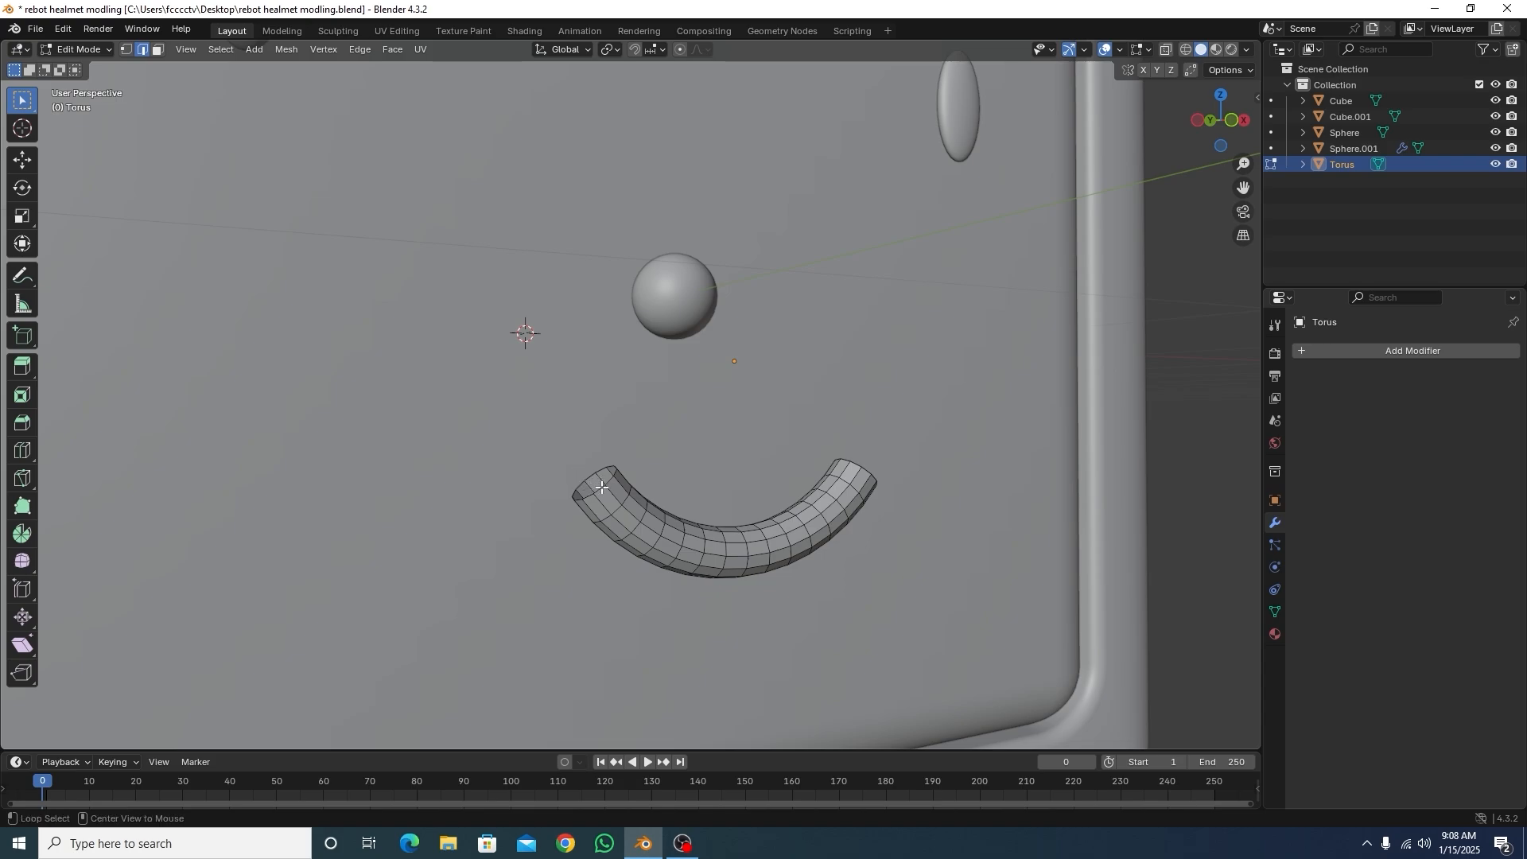
{"action": "left_click", "coordinate": [602, 486], "text": "alt"}
{"action": "key", "text": "f"}
Step: Cap the open right end of the smile arc with a face and return to Object Mode
{"action": "middle_click_drag", "start_coordinate": [608, 506], "coordinate": [841, 600]}
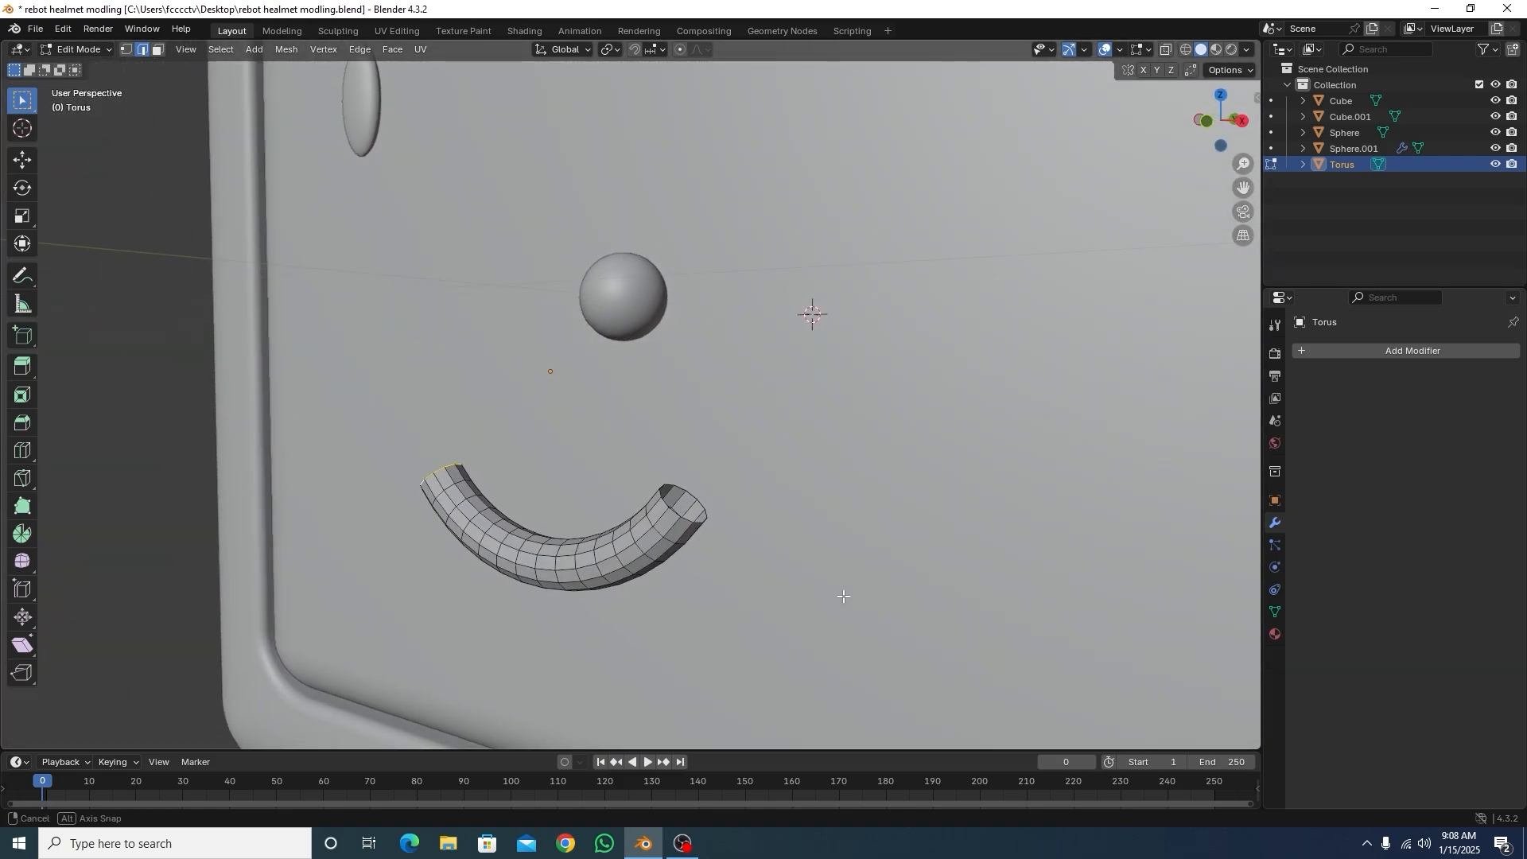
{"action": "left_click", "coordinate": [680, 513], "text": "alt"}
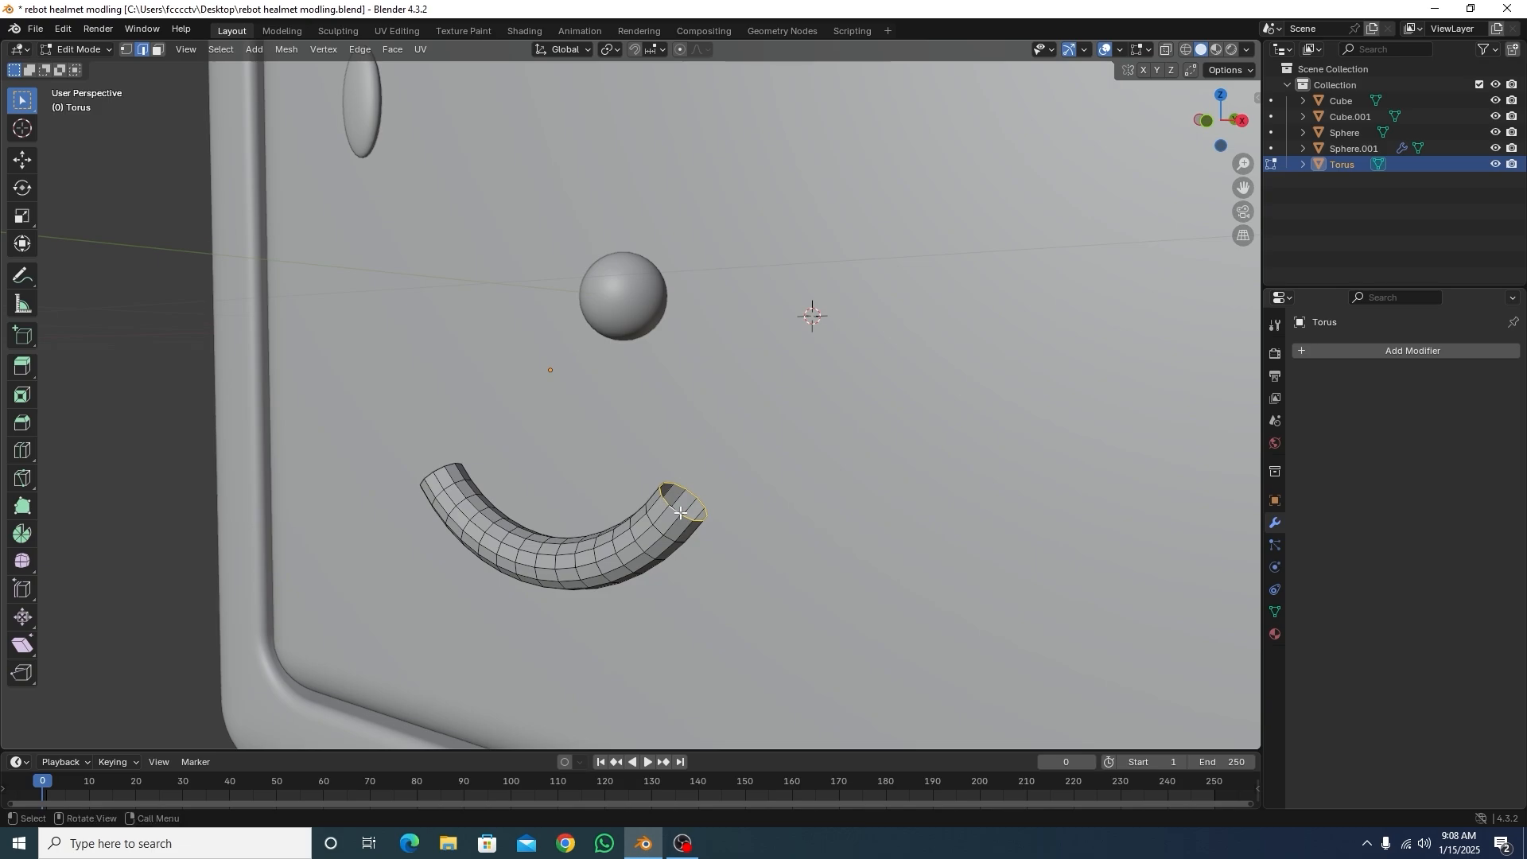
{"action": "key", "text": "f"}
{"action": "middle_click_drag", "start_coordinate": [759, 455], "coordinate": [804, 464]}
{"action": "key", "text": "Tab"}
Step: Add a Subdivision Surface modifier to the smile-shaped mouth
{"action": "scroll", "coordinate": [637, 486], "scroll_direction": "up", "scroll_amount": 3}
{"action": "scroll", "coordinate": [795, 571], "scroll_direction": "up", "scroll_amount": 3}
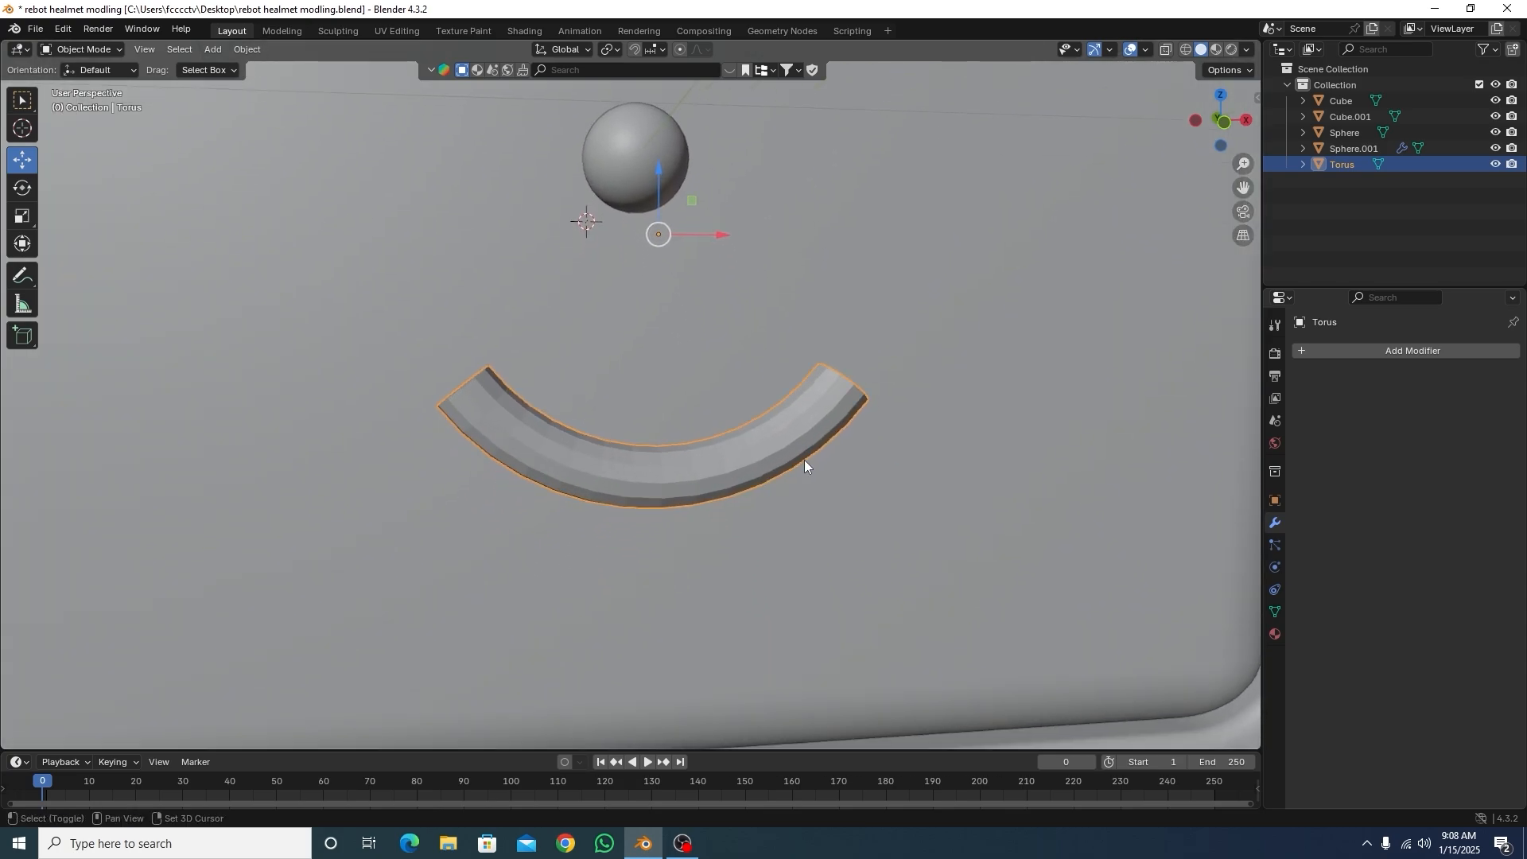
{"action": "scroll", "coordinate": [719, 465], "scroll_direction": "up", "scroll_amount": 3}
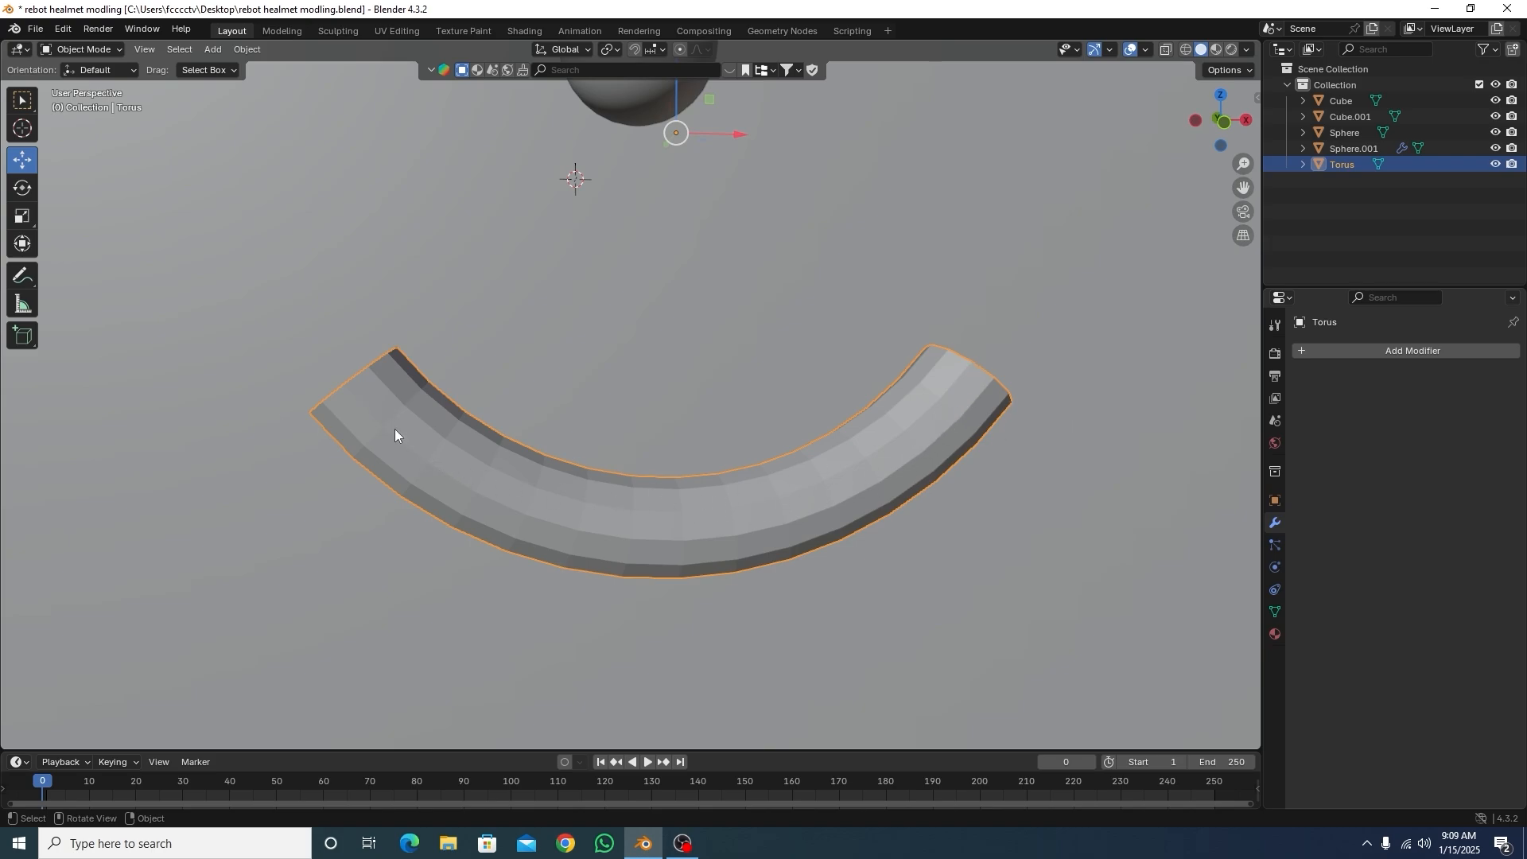
{"action": "left_click", "coordinate": [1413, 350]}
{"action": "mouse_move", "coordinate": [1414, 349]}
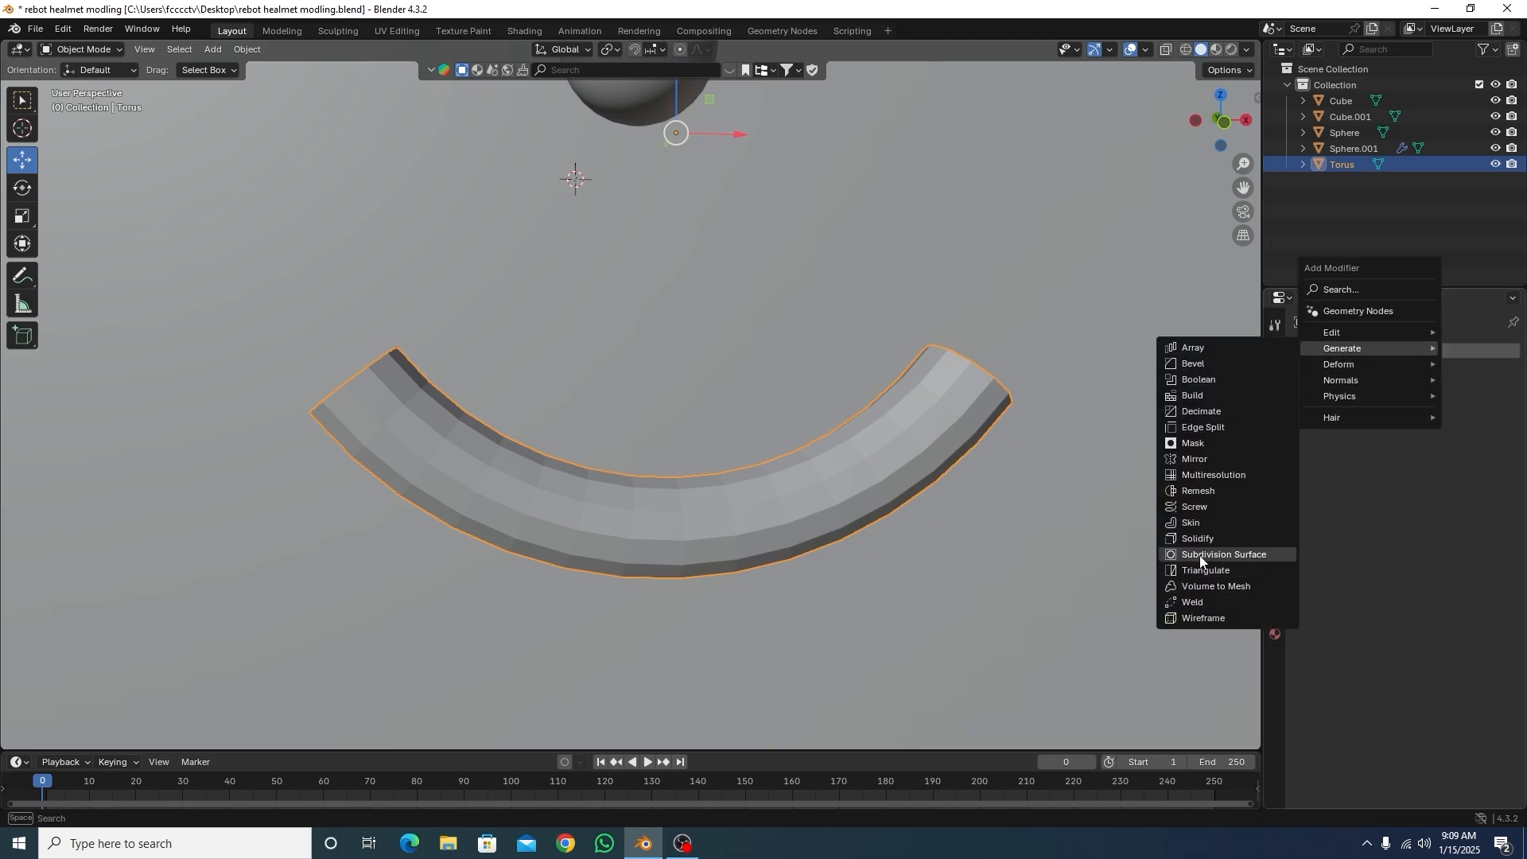
{"action": "left_click", "coordinate": [1201, 556]}
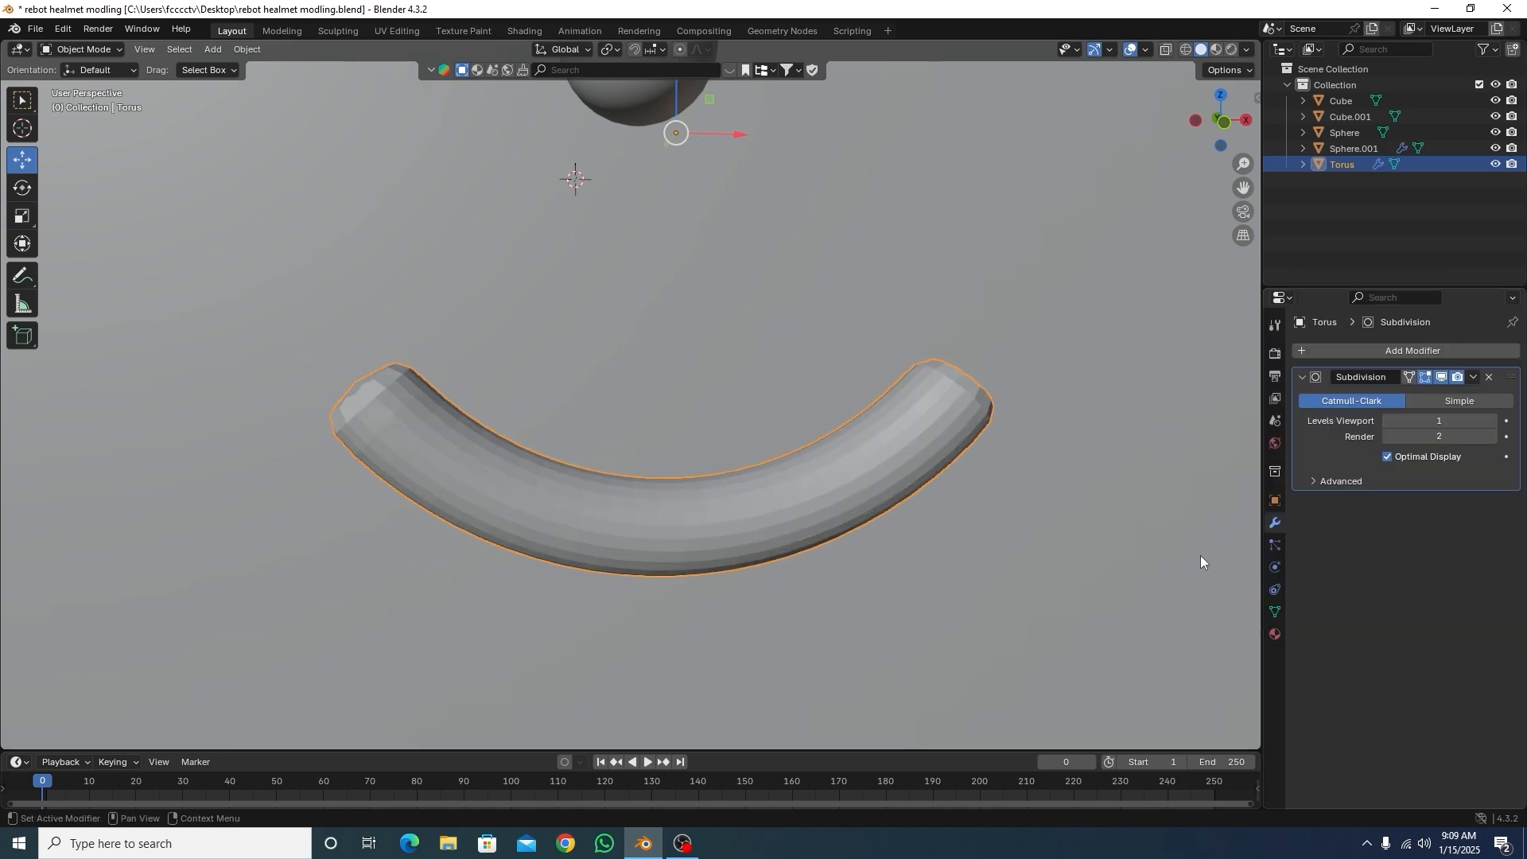
{"action": "scroll", "coordinate": [814, 542], "scroll_direction": "up", "scroll_amount": 2}
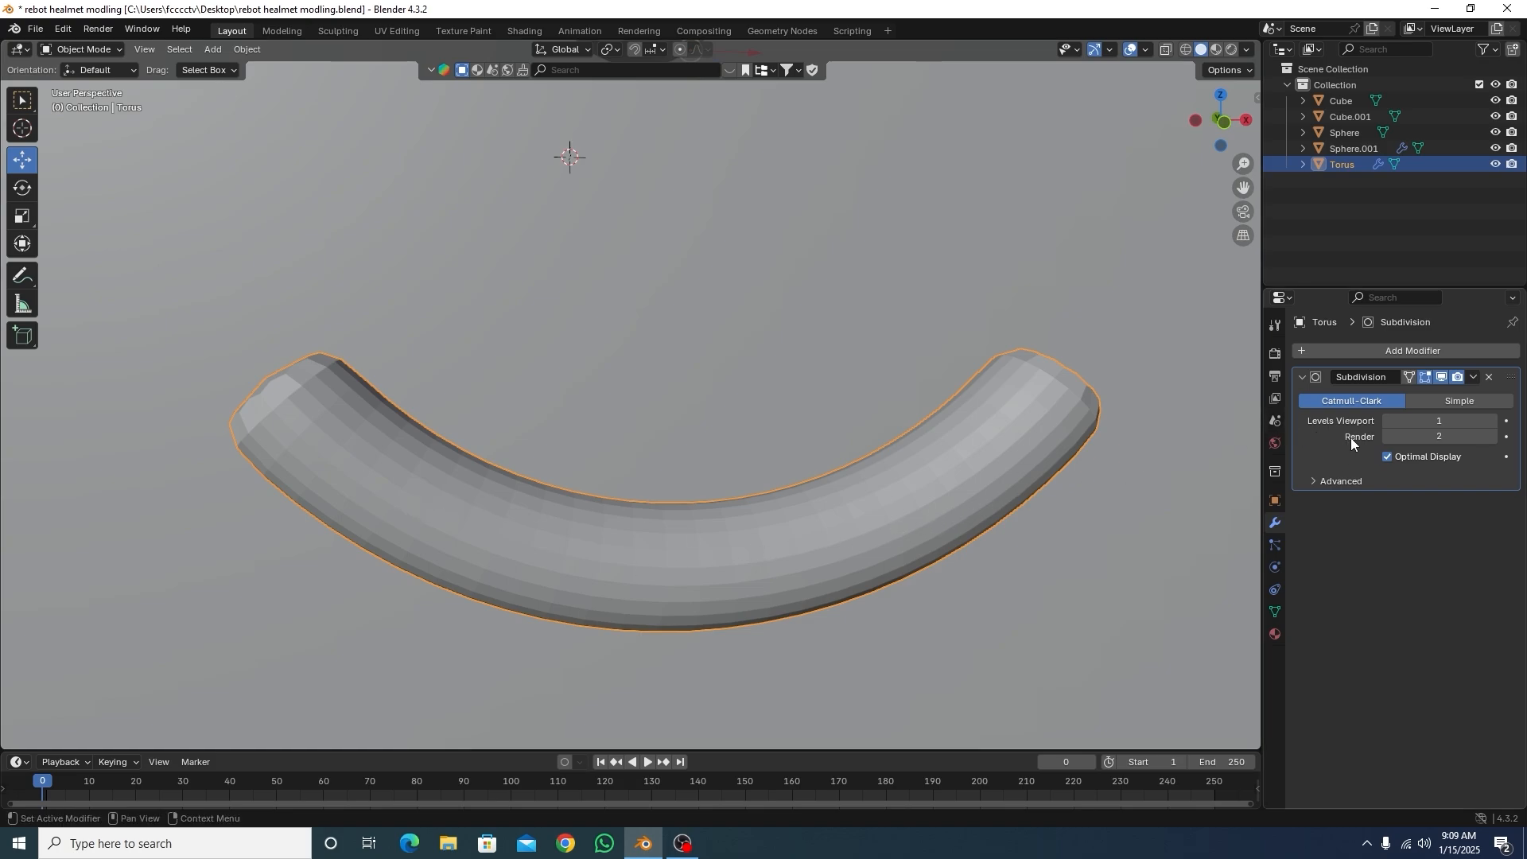
Step: Set the mouth's Subdivision modifier to 3 levels in both viewport and render
{"action": "left_click", "coordinate": [1492, 422]}
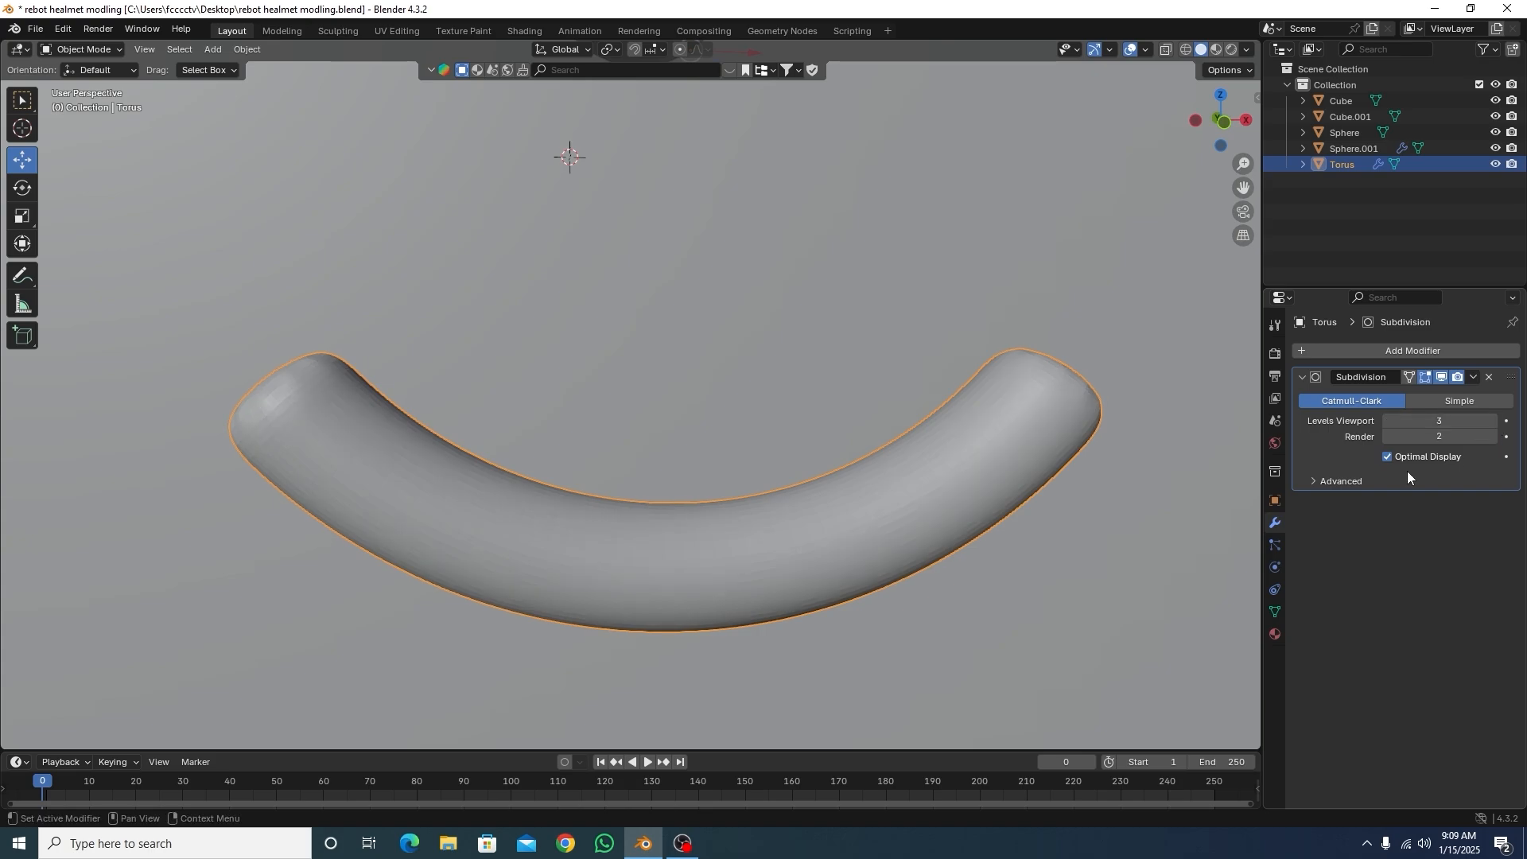
{"action": "left_click", "coordinate": [1492, 437]}
{"action": "scroll", "coordinate": [629, 477], "scroll_direction": "down", "scroll_amount": 4}
{"action": "scroll", "coordinate": [651, 453], "scroll_direction": "up", "scroll_amount": 1}
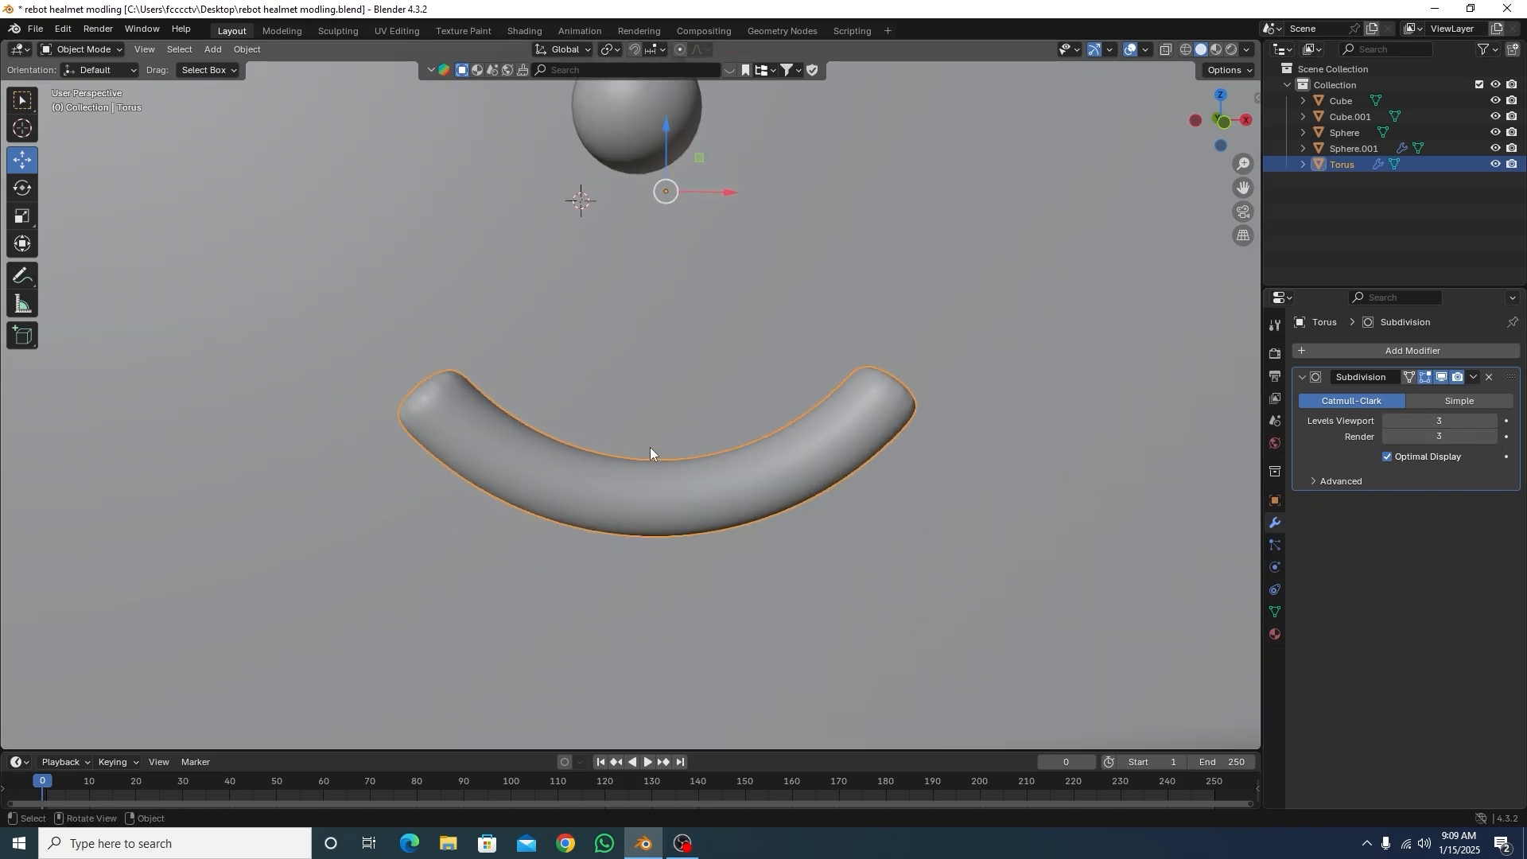
{"action": "scroll", "coordinate": [651, 449], "scroll_direction": "up", "scroll_amount": 1}
Step: Try to shade the smile-shaped mouth smooth and inspect its left end up close
{"action": "right_click", "coordinate": [542, 492]}
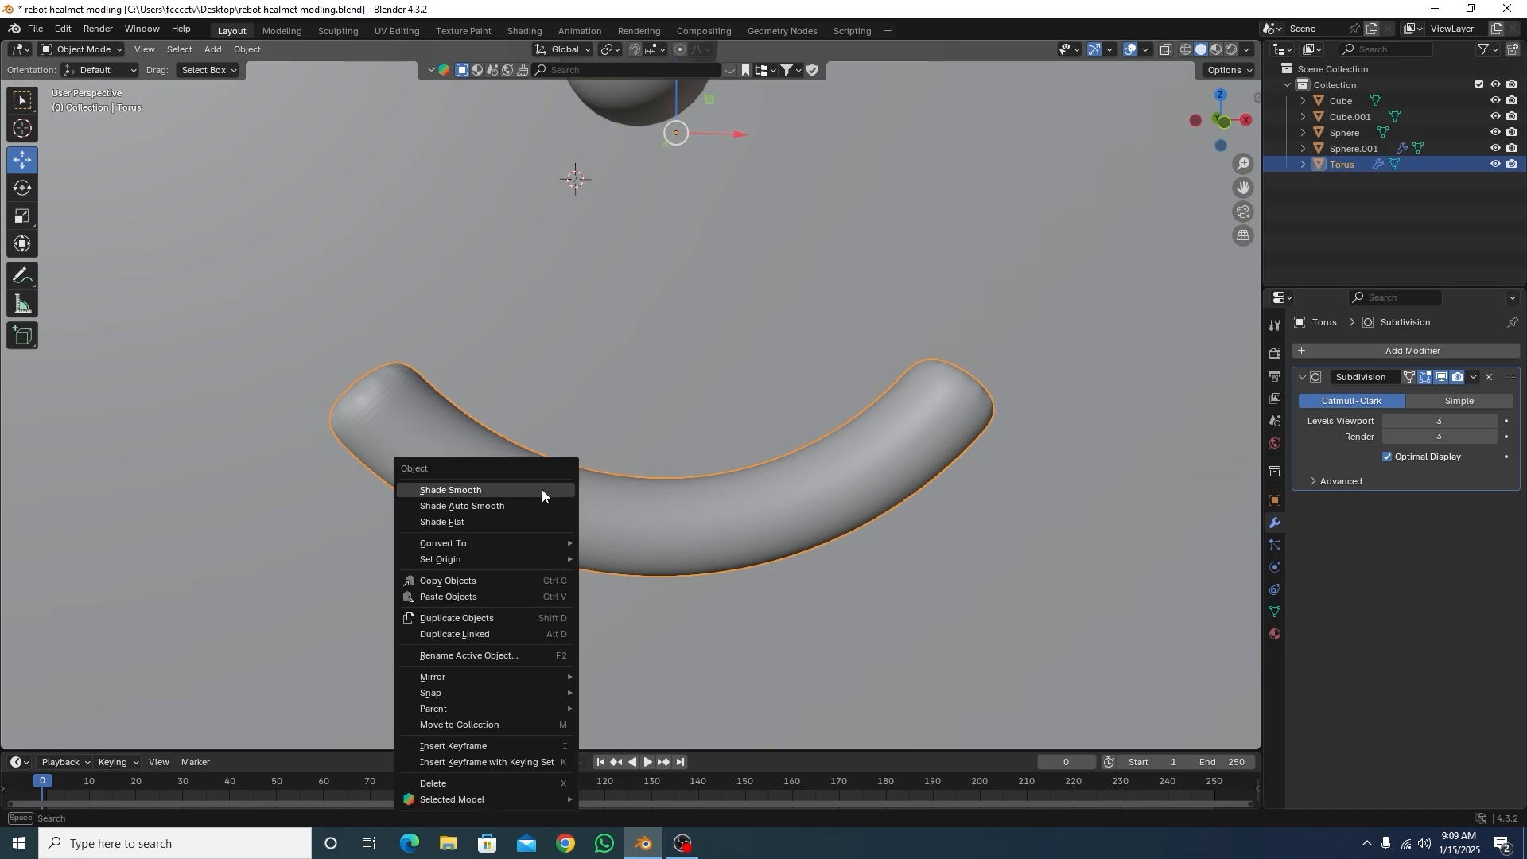
{"action": "left_click", "coordinate": [532, 492]}
{"action": "scroll", "coordinate": [348, 377], "scroll_direction": "up", "scroll_amount": 1}
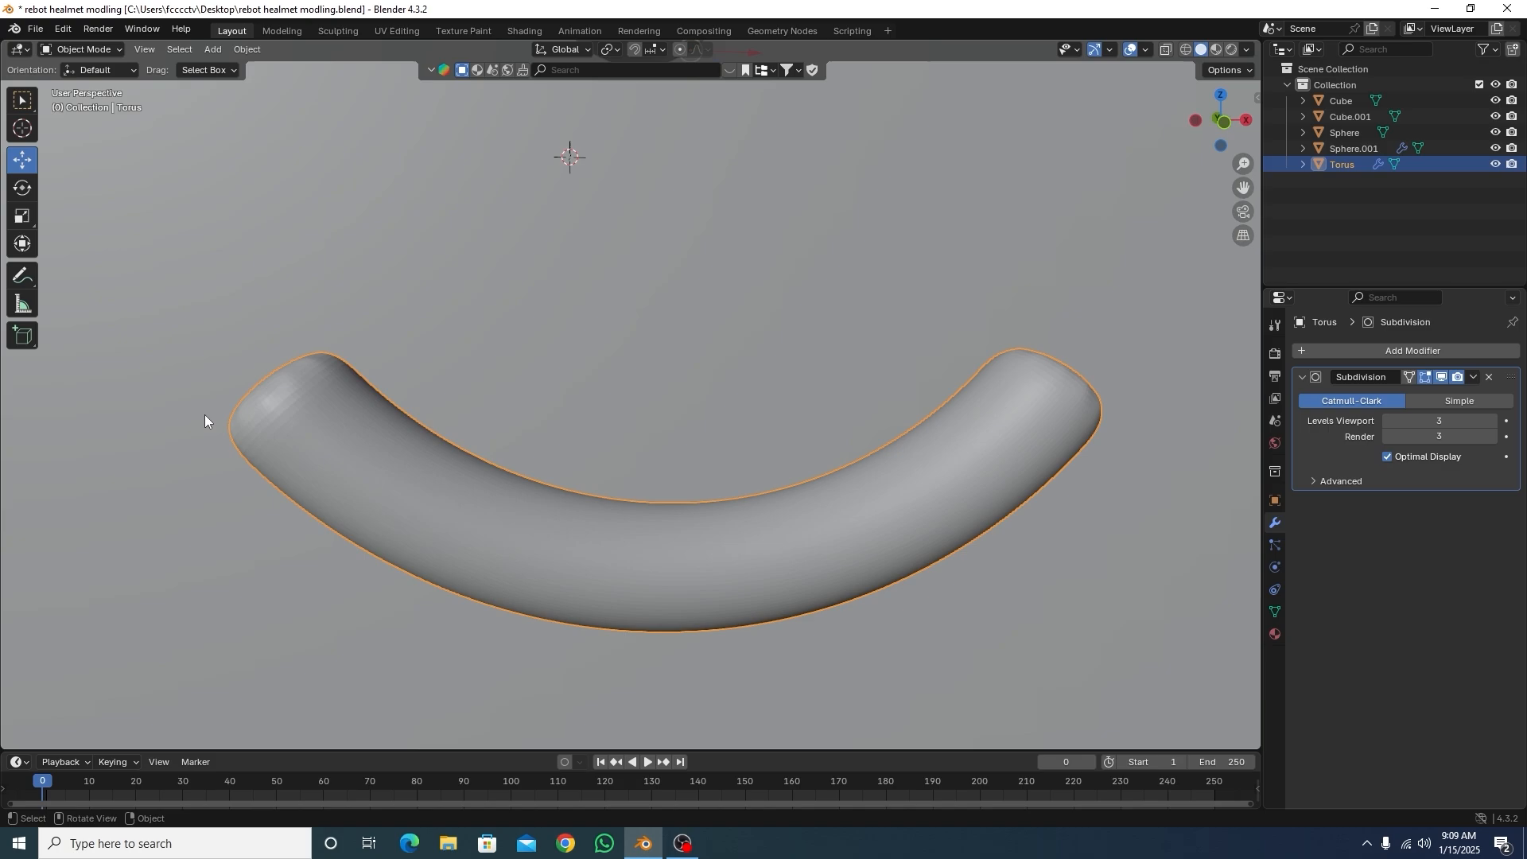
{"action": "scroll", "coordinate": [204, 414], "scroll_direction": "up", "scroll_amount": 1}
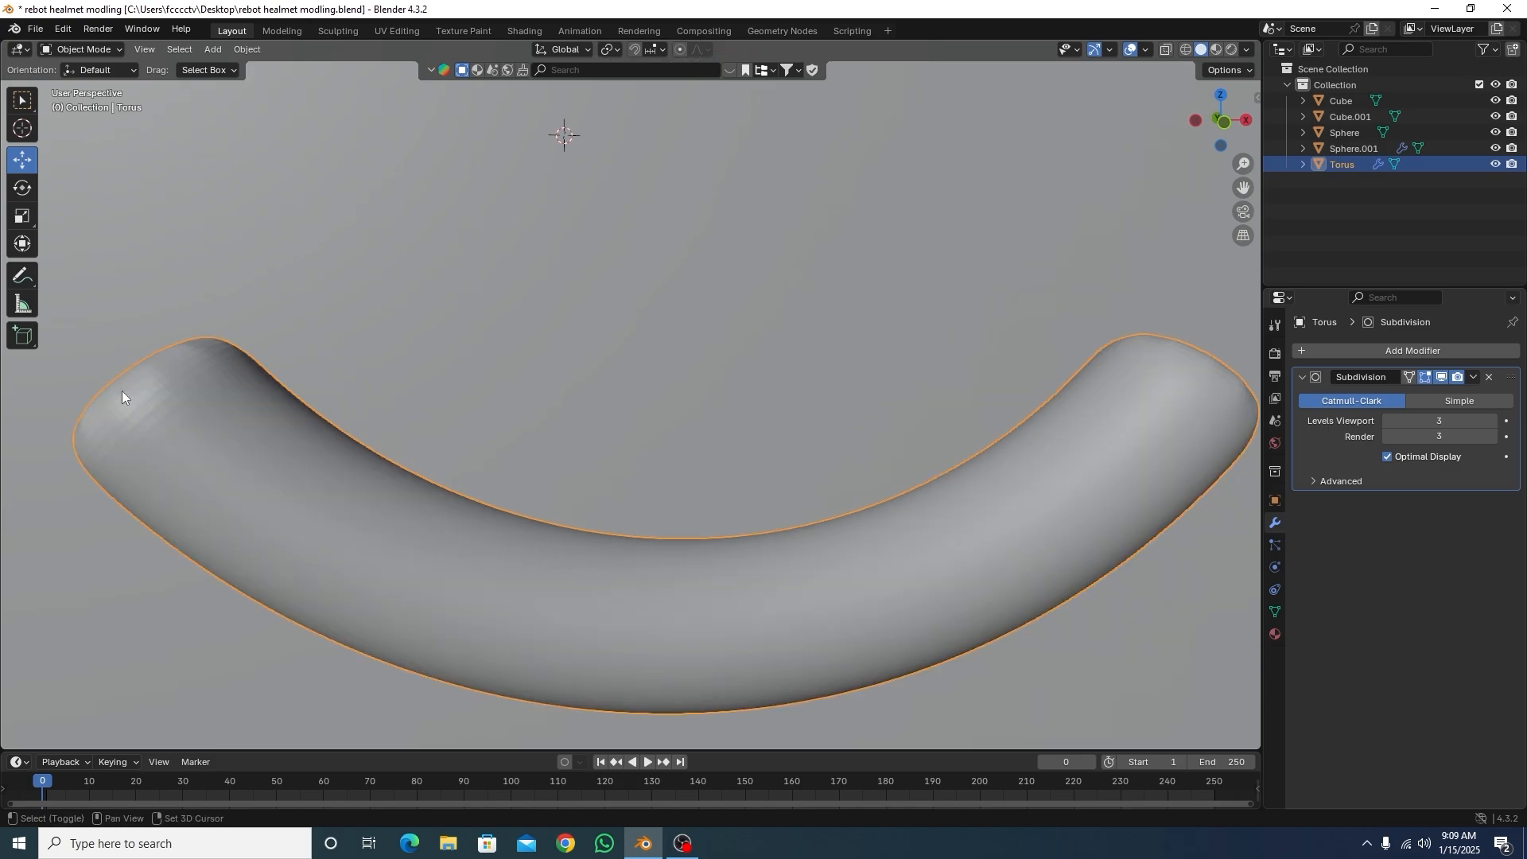
{"action": "scroll", "coordinate": [382, 360], "scroll_direction": "up", "scroll_amount": 2}
{"action": "scroll", "coordinate": [666, 354], "scroll_direction": "up", "scroll_amount": 1}
{"action": "scroll", "coordinate": [1107, 399], "scroll_direction": "up", "scroll_amount": 1}
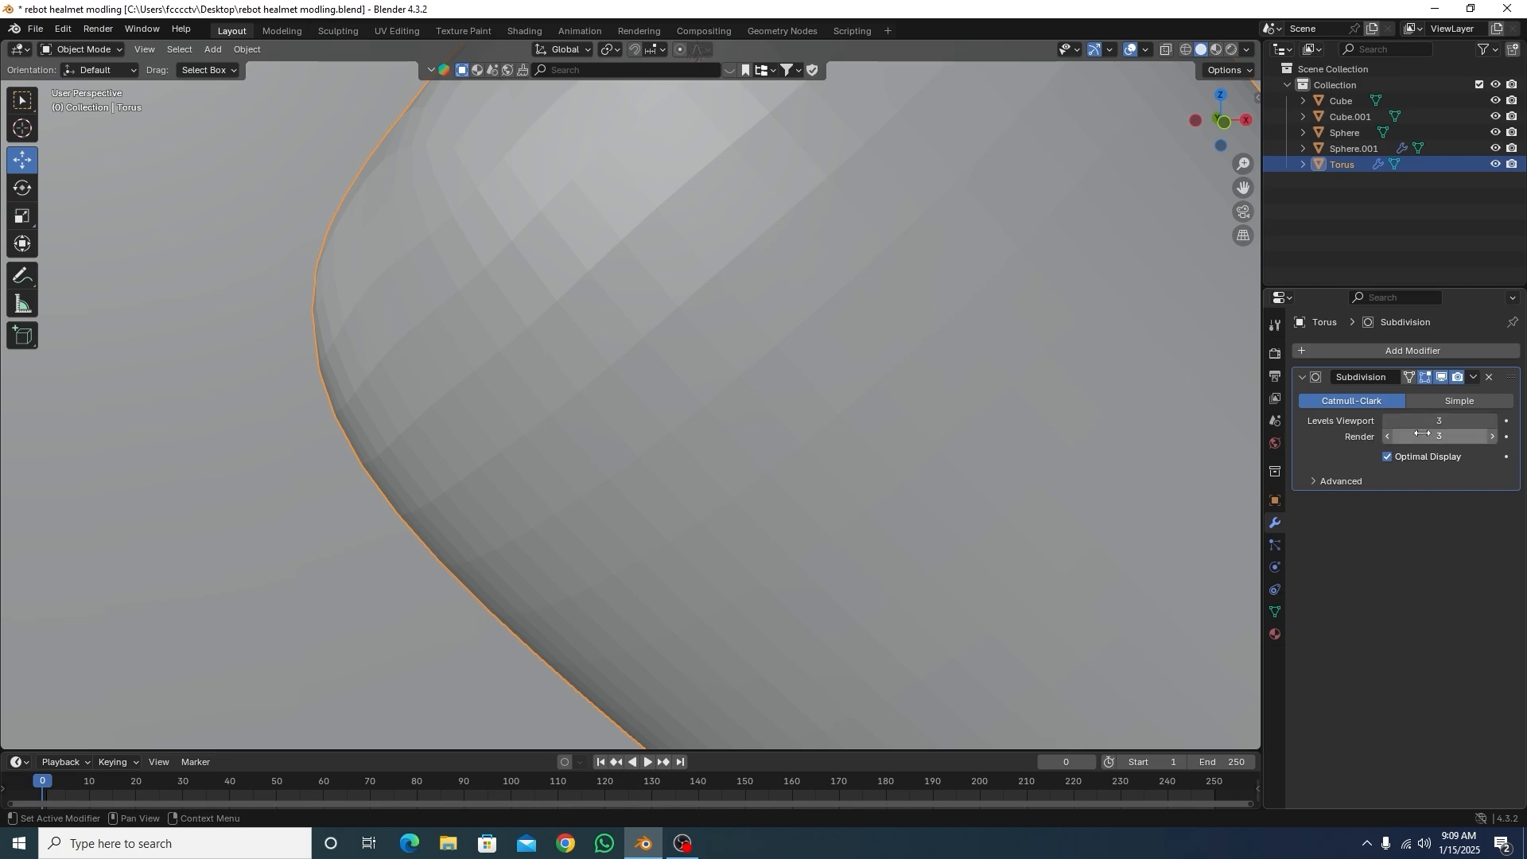
Step: Try viewport subdivision level 6 on the mouth, and return the level to 3
{"action": "left_click", "coordinate": [1494, 420]}
{"action": "left_click", "coordinate": [1494, 421]}
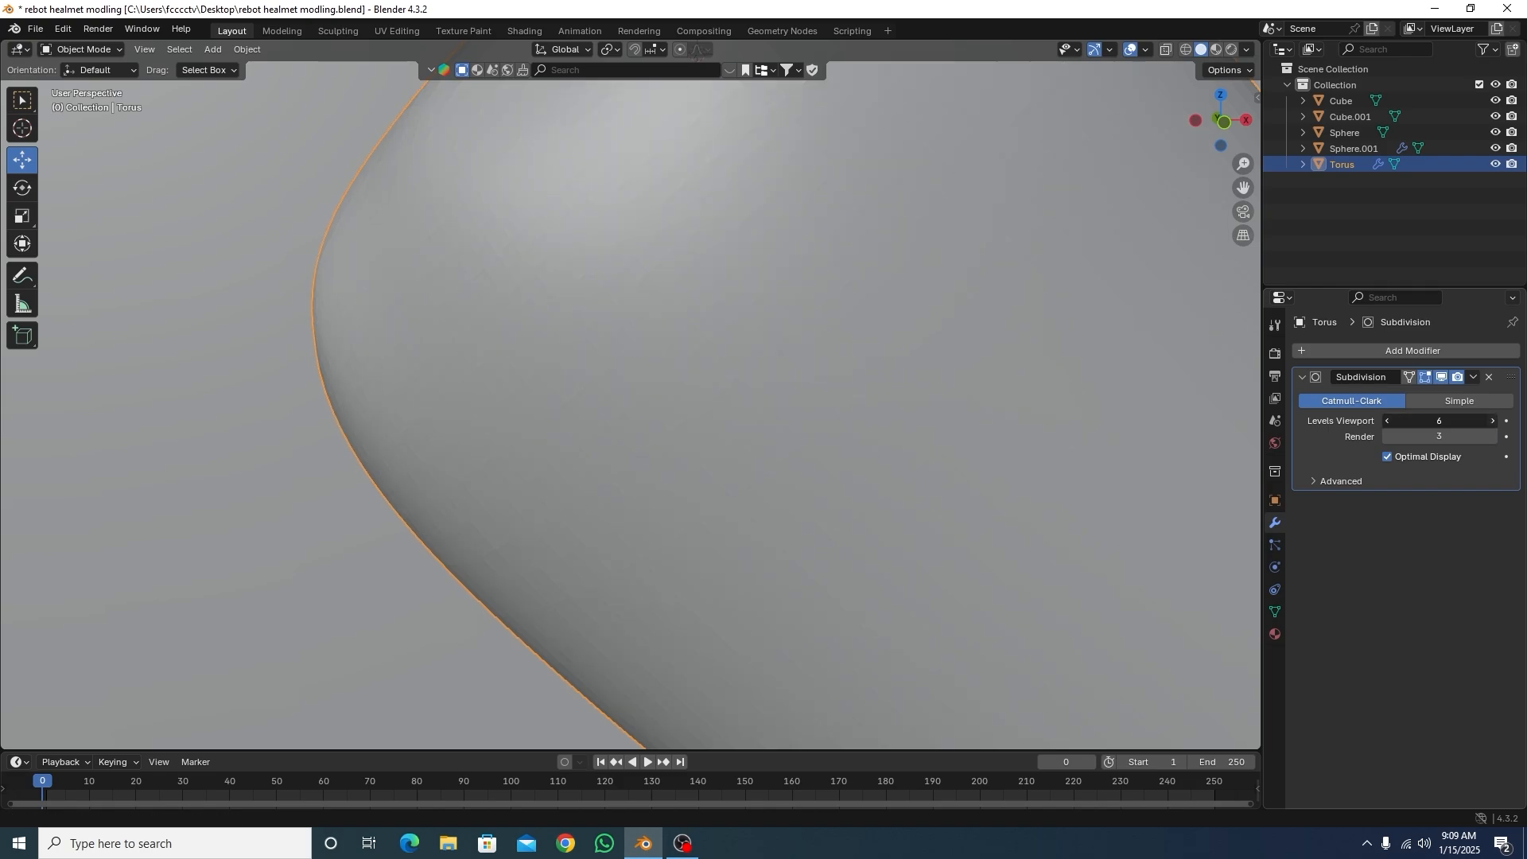
{"action": "left_click", "coordinate": [1494, 421]}
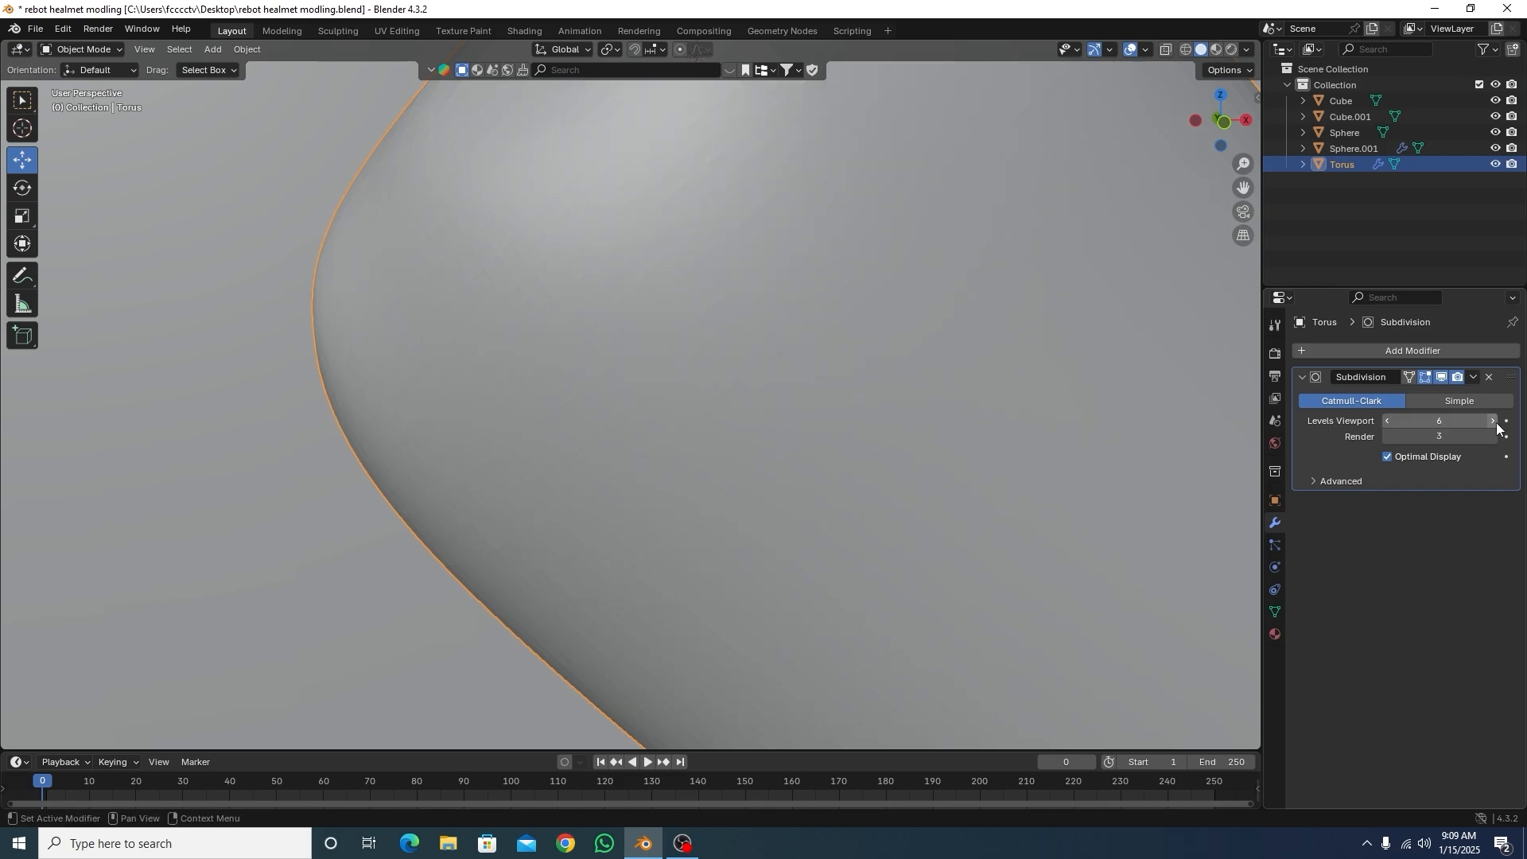
{"action": "left_click", "coordinate": [1386, 420]}
{"action": "left_click", "coordinate": [1386, 421]}
{"action": "left_click", "coordinate": [1387, 421]}
Step: Apply Shade Smooth to the smile-shaped mouth and check its left end for facets
{"action": "scroll", "coordinate": [771, 508], "scroll_direction": "down", "scroll_amount": 6}
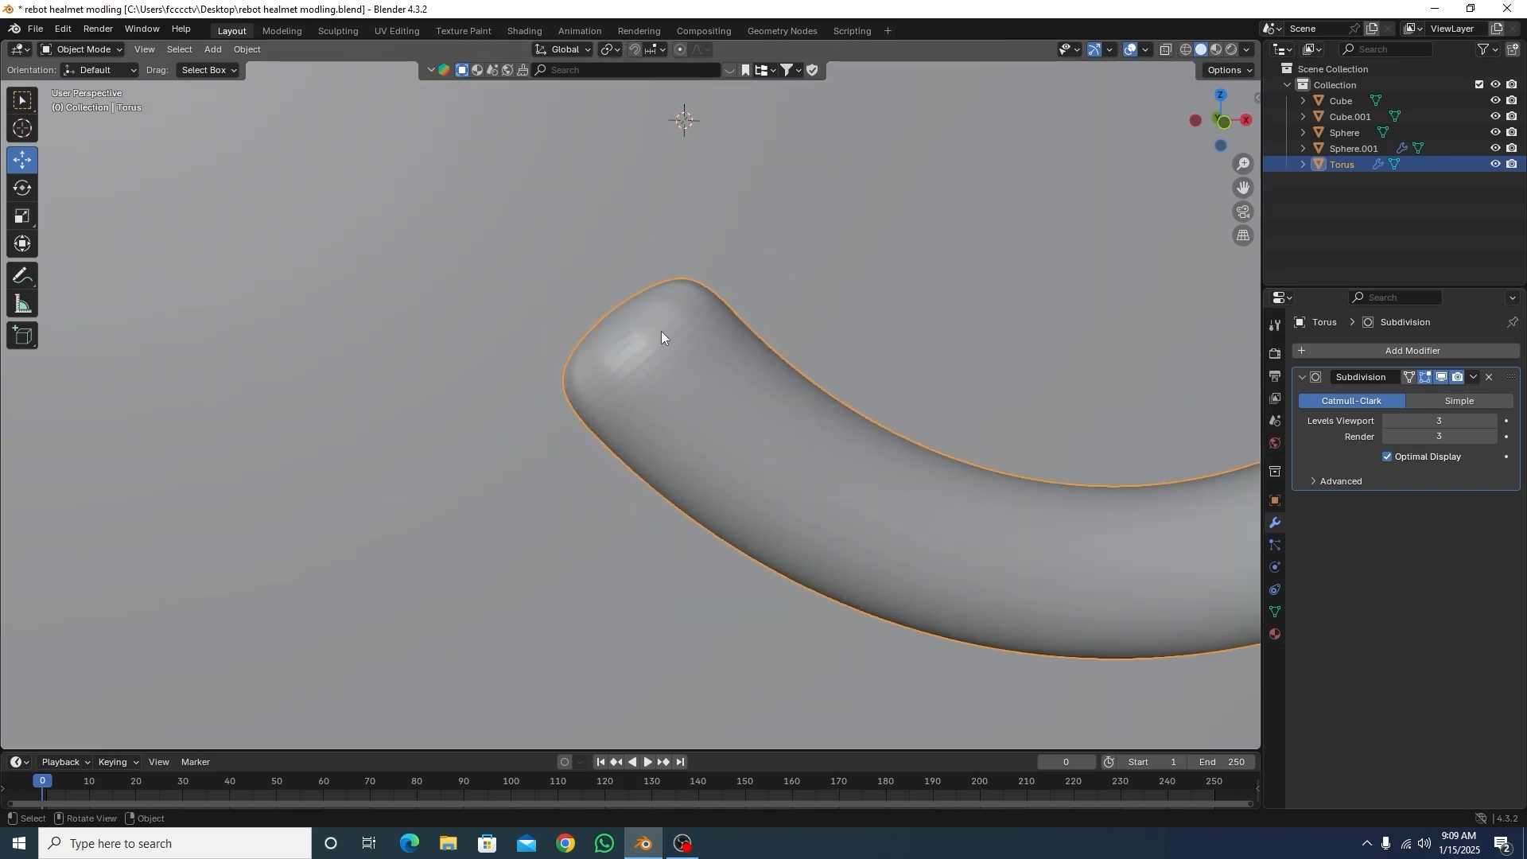
{"action": "scroll", "coordinate": [627, 320], "scroll_direction": "up", "scroll_amount": 5}
{"action": "scroll", "coordinate": [636, 454], "scroll_direction": "down", "scroll_amount": 5}
{"action": "right_click", "coordinate": [649, 348]}
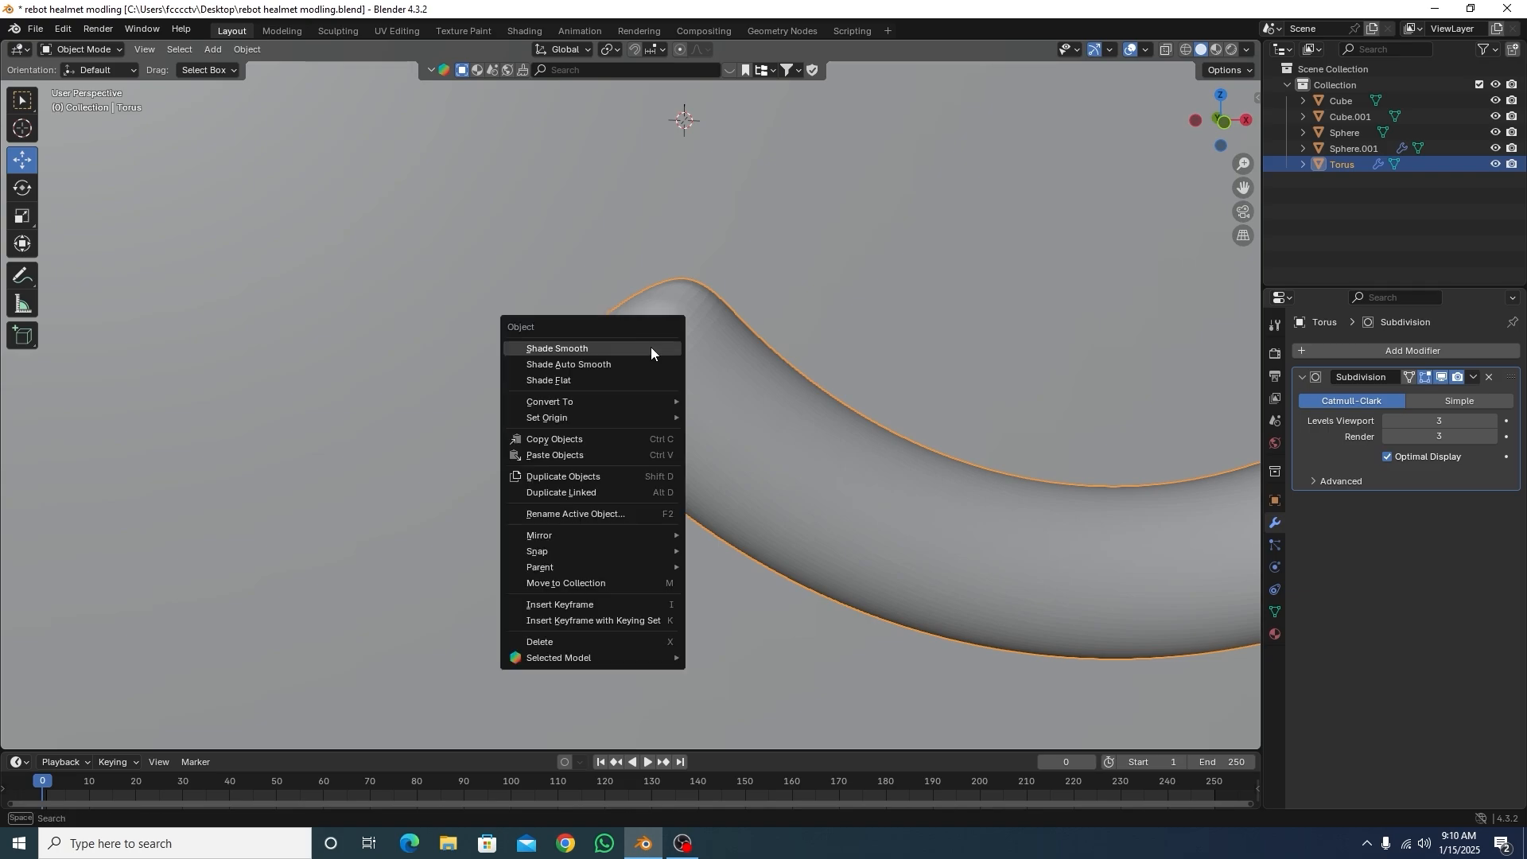
{"action": "left_click", "coordinate": [651, 347]}
{"action": "scroll", "coordinate": [655, 302], "scroll_direction": "up", "scroll_amount": 5}
{"action": "scroll", "coordinate": [657, 272], "scroll_direction": "down", "scroll_amount": 4}
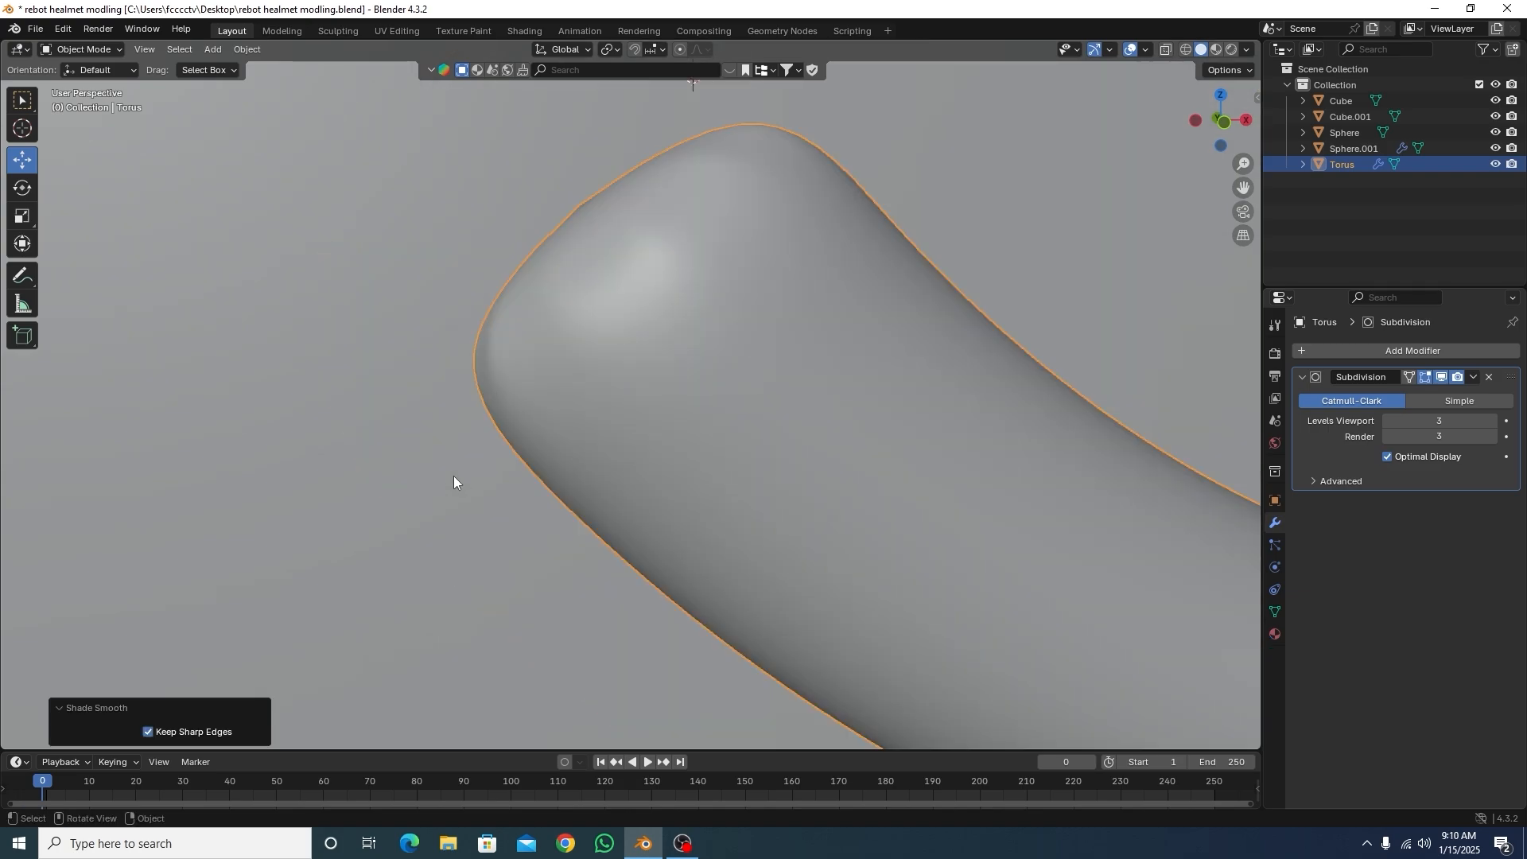
{"action": "middle_click_drag", "start_coordinate": [795, 253], "coordinate": [647, 310], "text": "shift"}
{"action": "scroll", "coordinate": [589, 342], "scroll_direction": "down", "scroll_amount": 3}
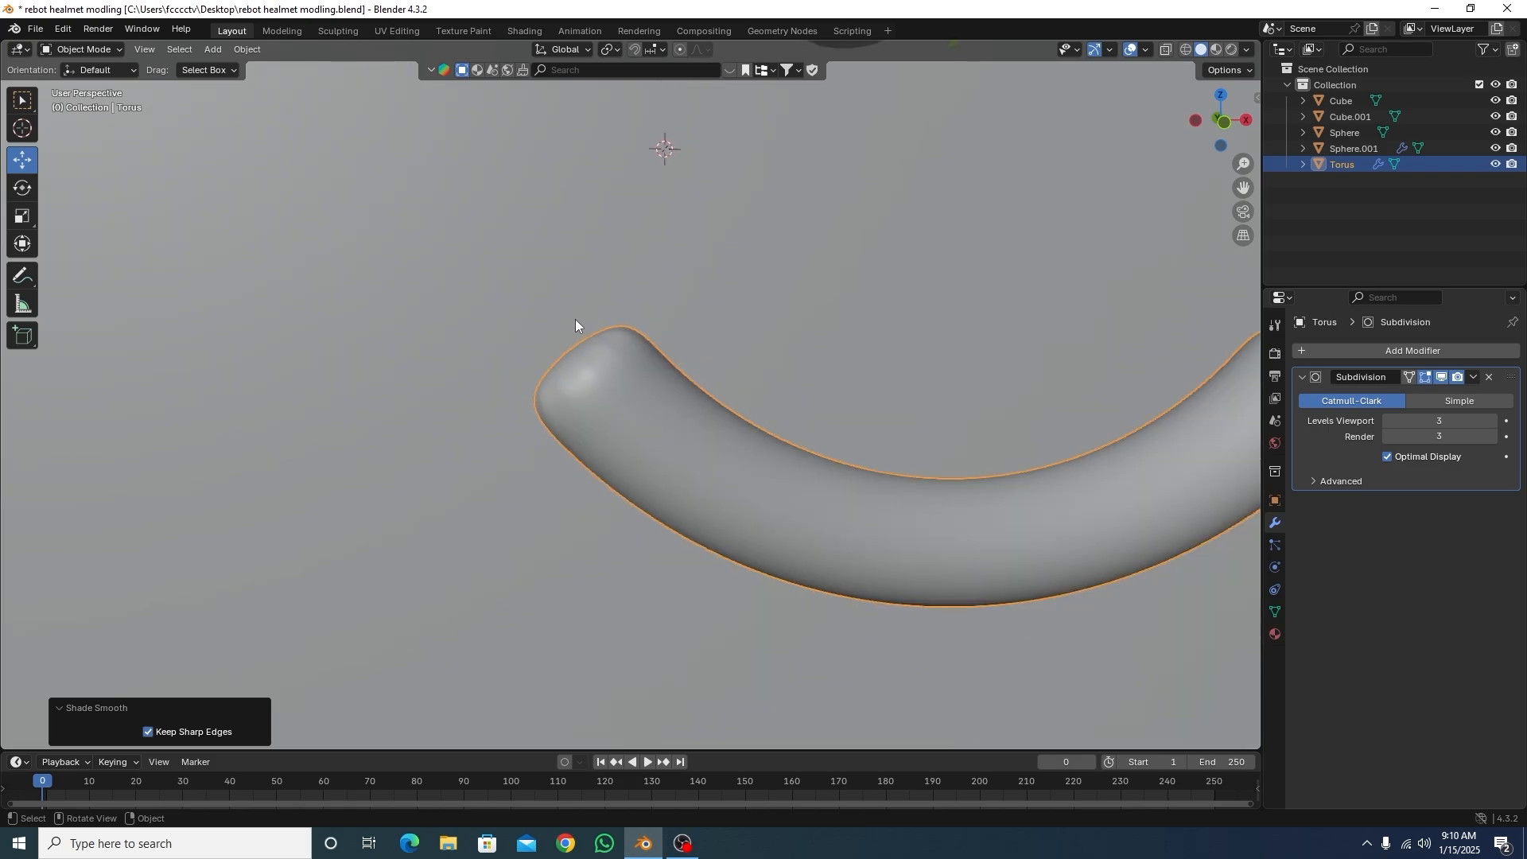
Step: Move the mouth about 0.19 m along Y against the face box, working in the right side view
{"action": "scroll", "coordinate": [463, 361], "scroll_direction": "down", "scroll_amount": 8}
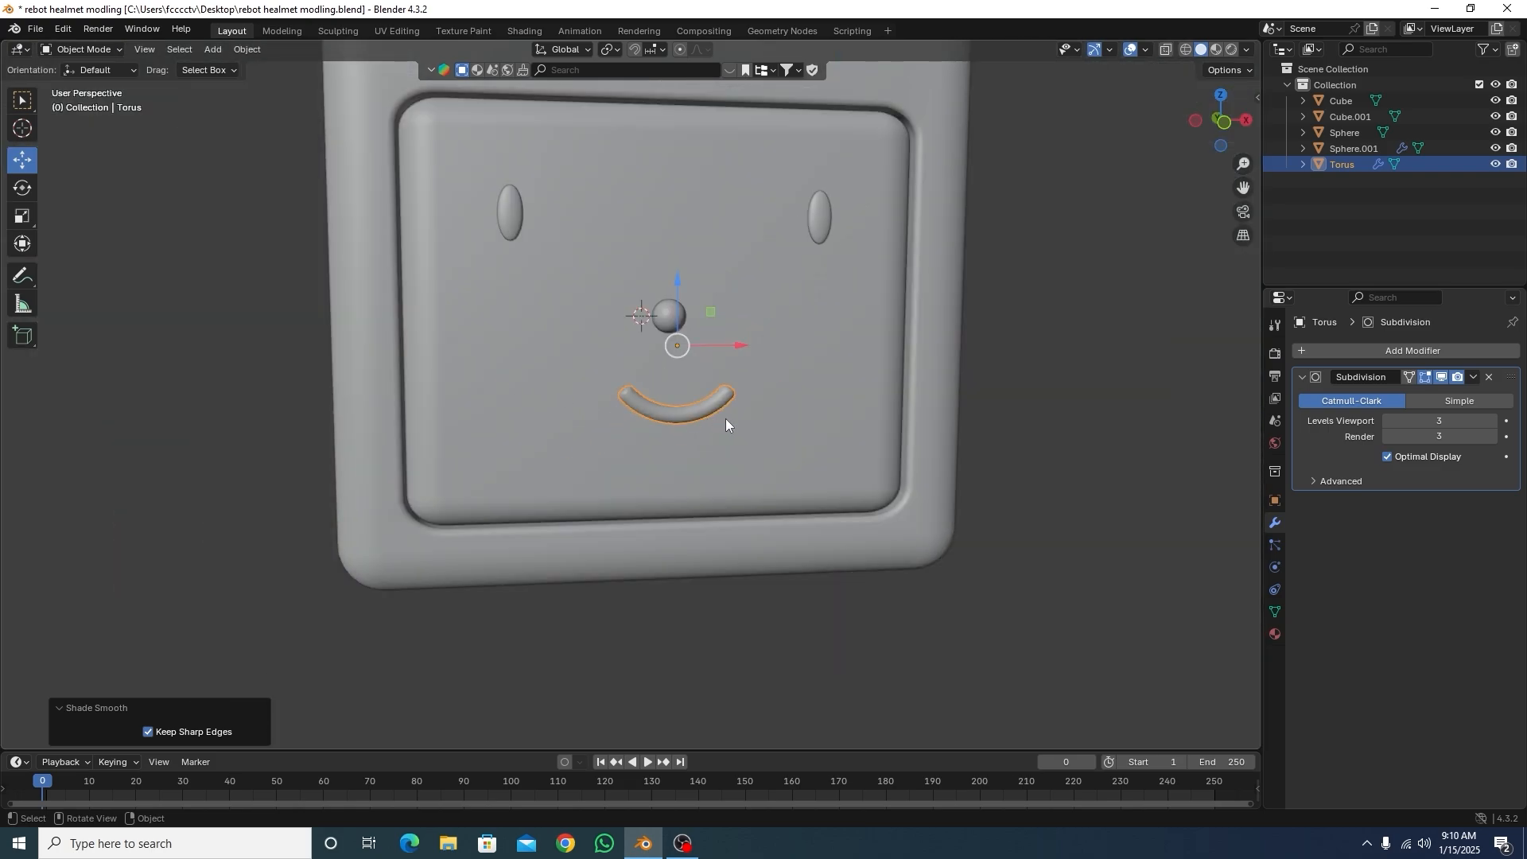
{"action": "key", "text": "KP_3"}
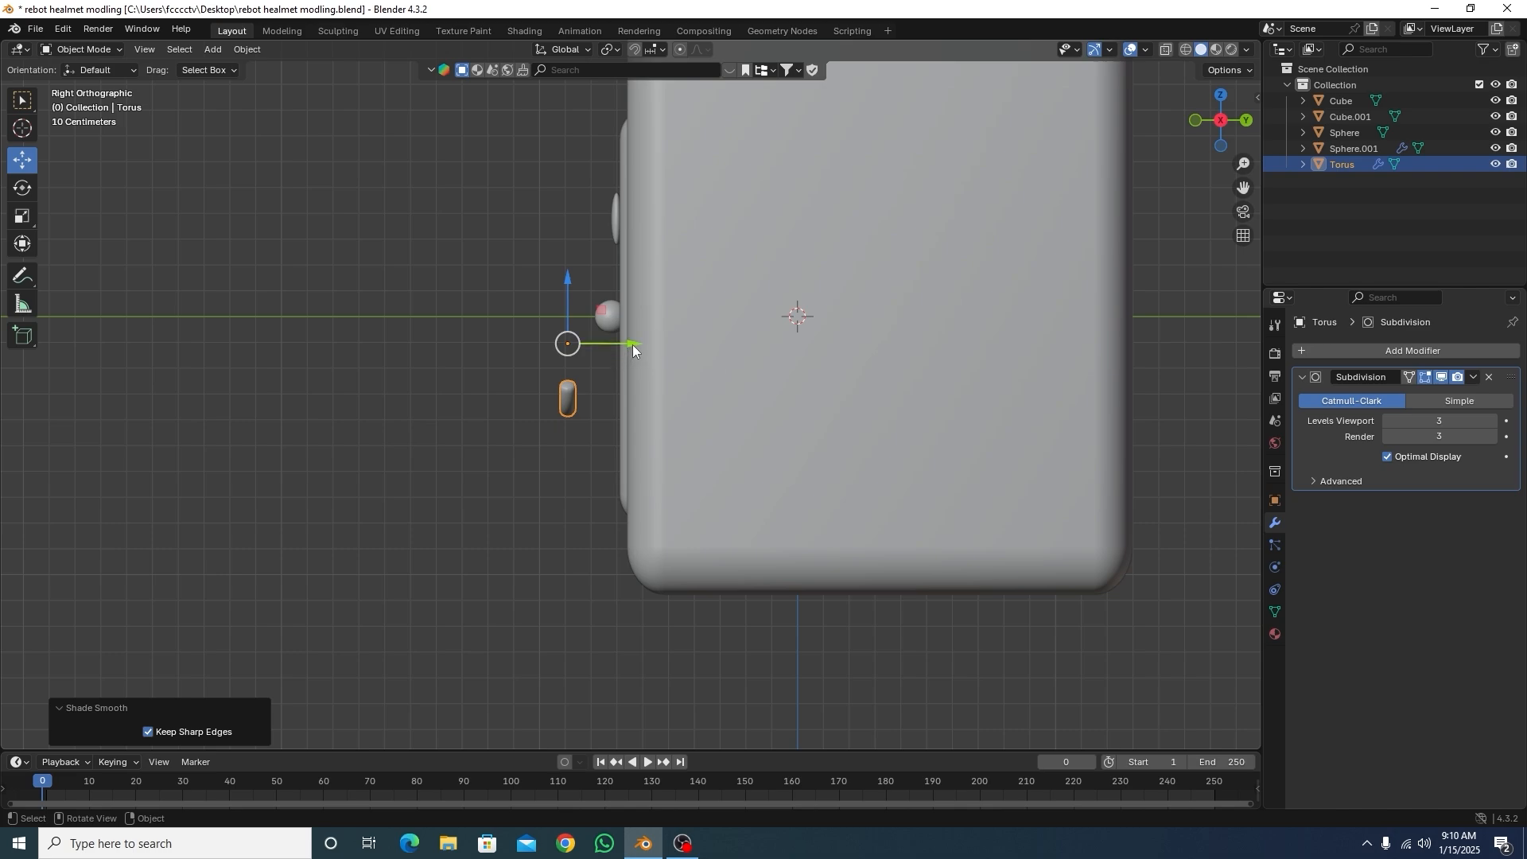
{"action": "left_click_drag", "start_coordinate": [632, 345], "coordinate": [678, 391]}
{"action": "key", "text": "KP_1"}
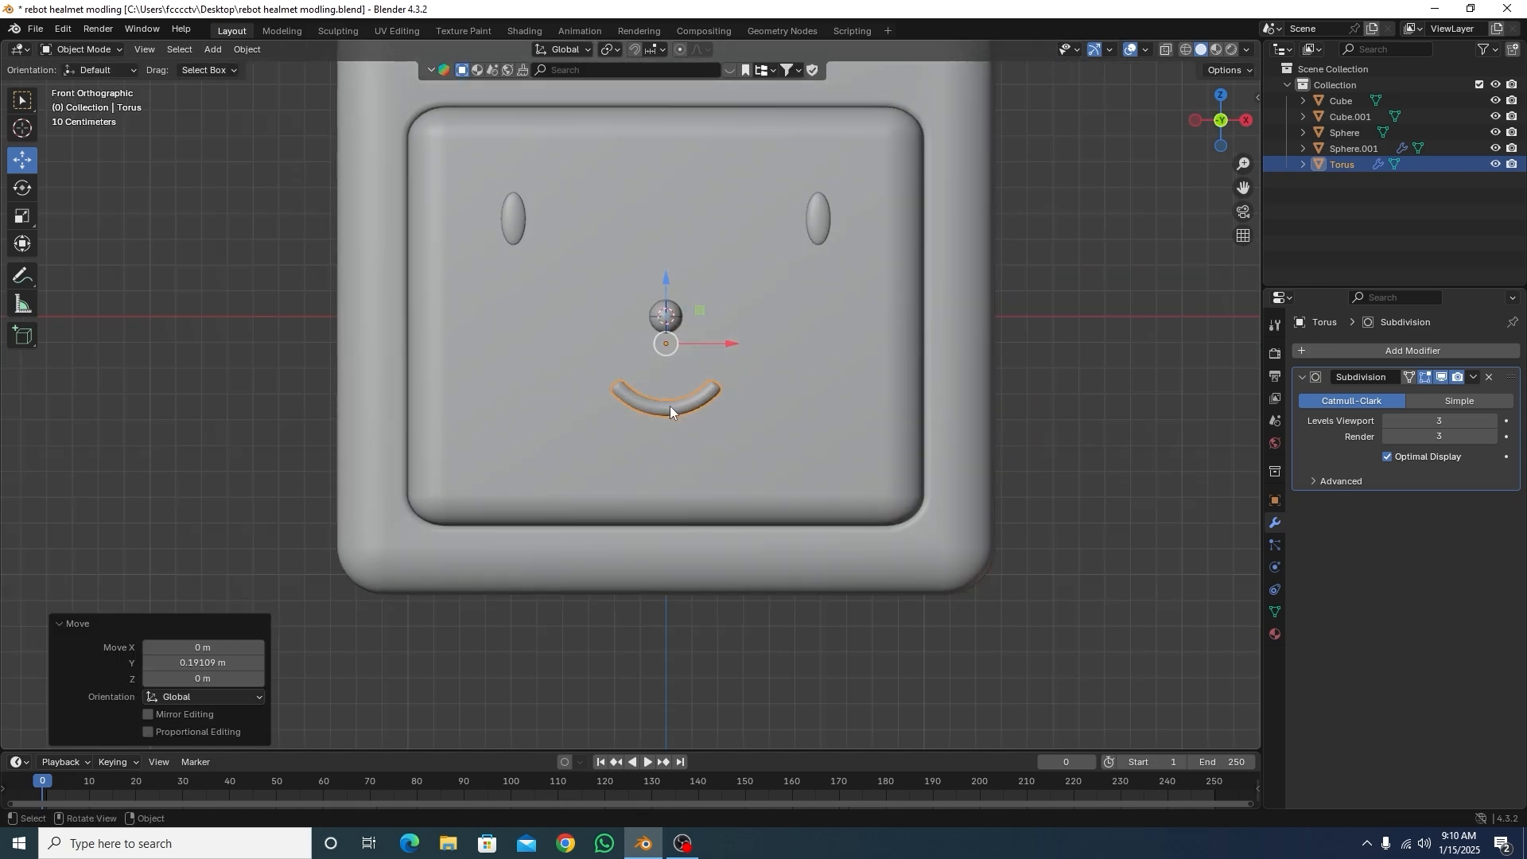
Step: Scale the mouth down to about 0.89, lower it about 0.09 m along Z, and deselect it
{"action": "scroll", "coordinate": [670, 412], "scroll_direction": "up", "scroll_amount": 4}
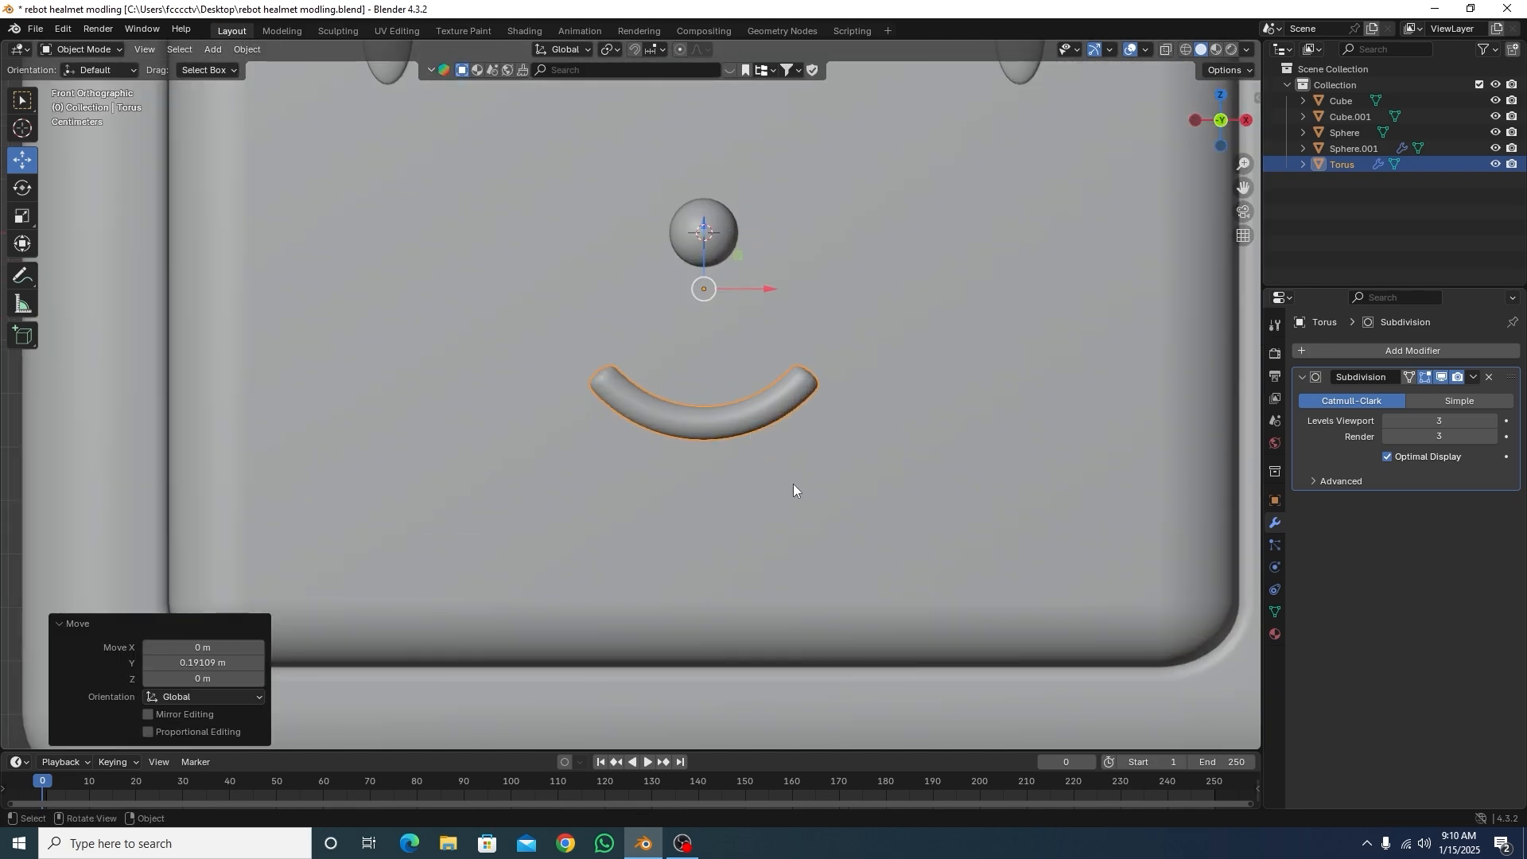
{"action": "key", "text": "s"}
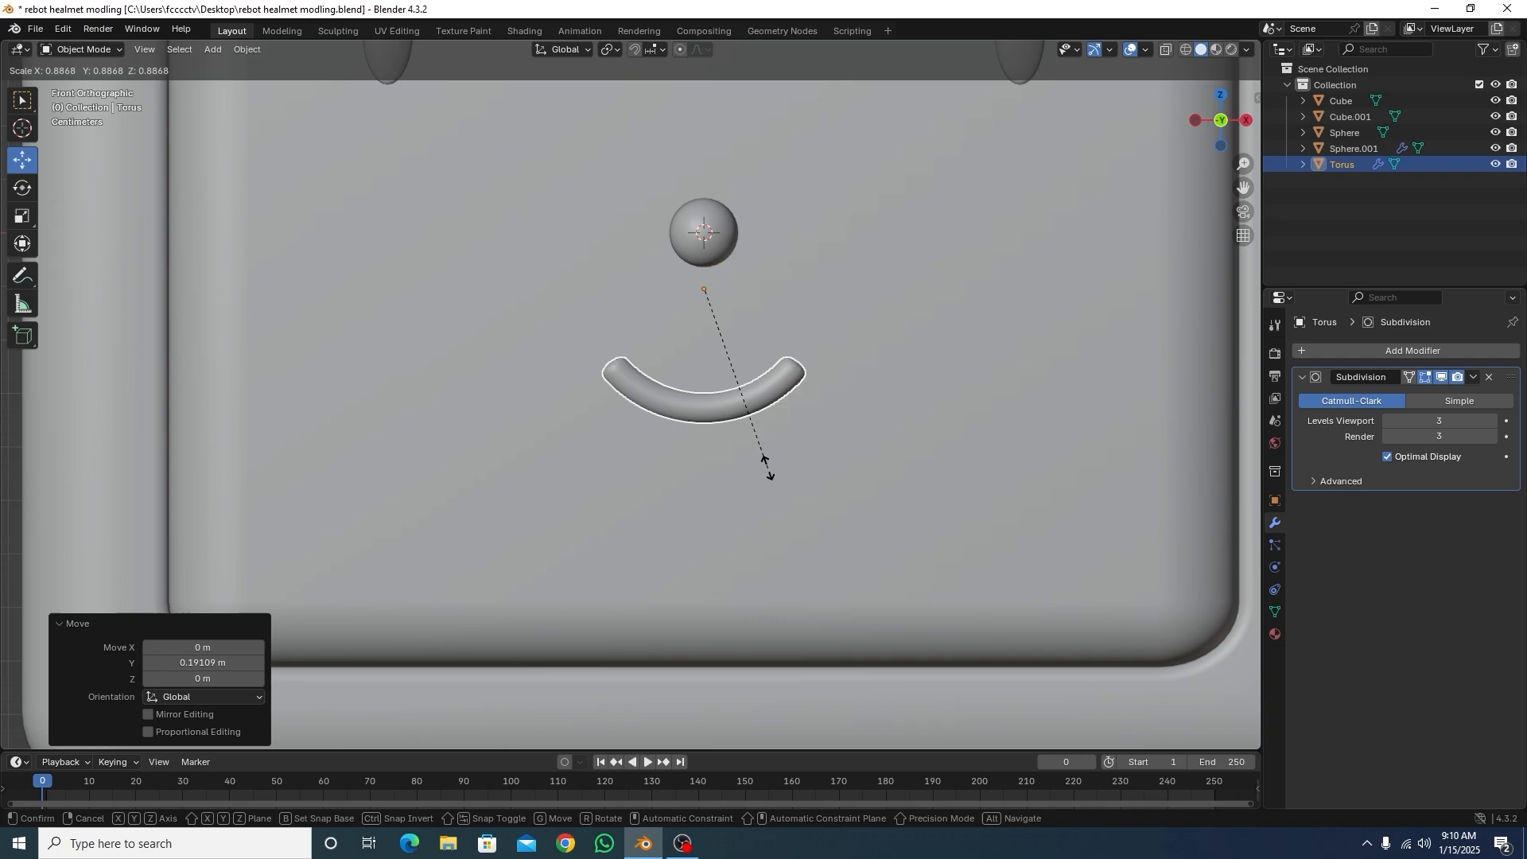
{"action": "left_click", "coordinate": [763, 460]}
{"action": "left_click_drag", "start_coordinate": [707, 235], "coordinate": [707, 280]}
{"action": "scroll", "coordinate": [668, 478], "scroll_direction": "down", "scroll_amount": 4}
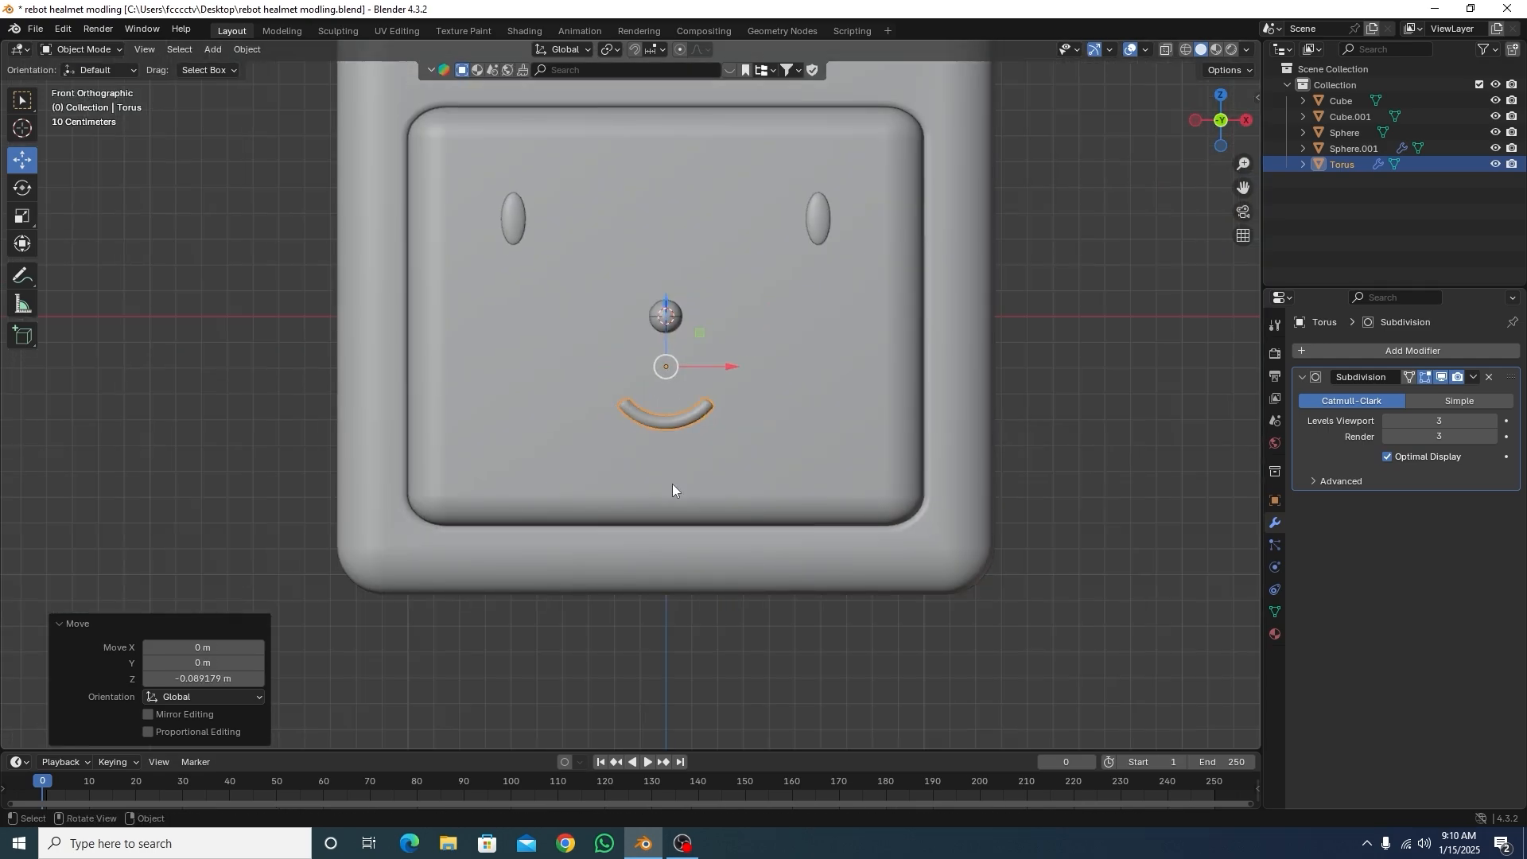
{"action": "middle_click_drag", "start_coordinate": [671, 484], "coordinate": [743, 450]}
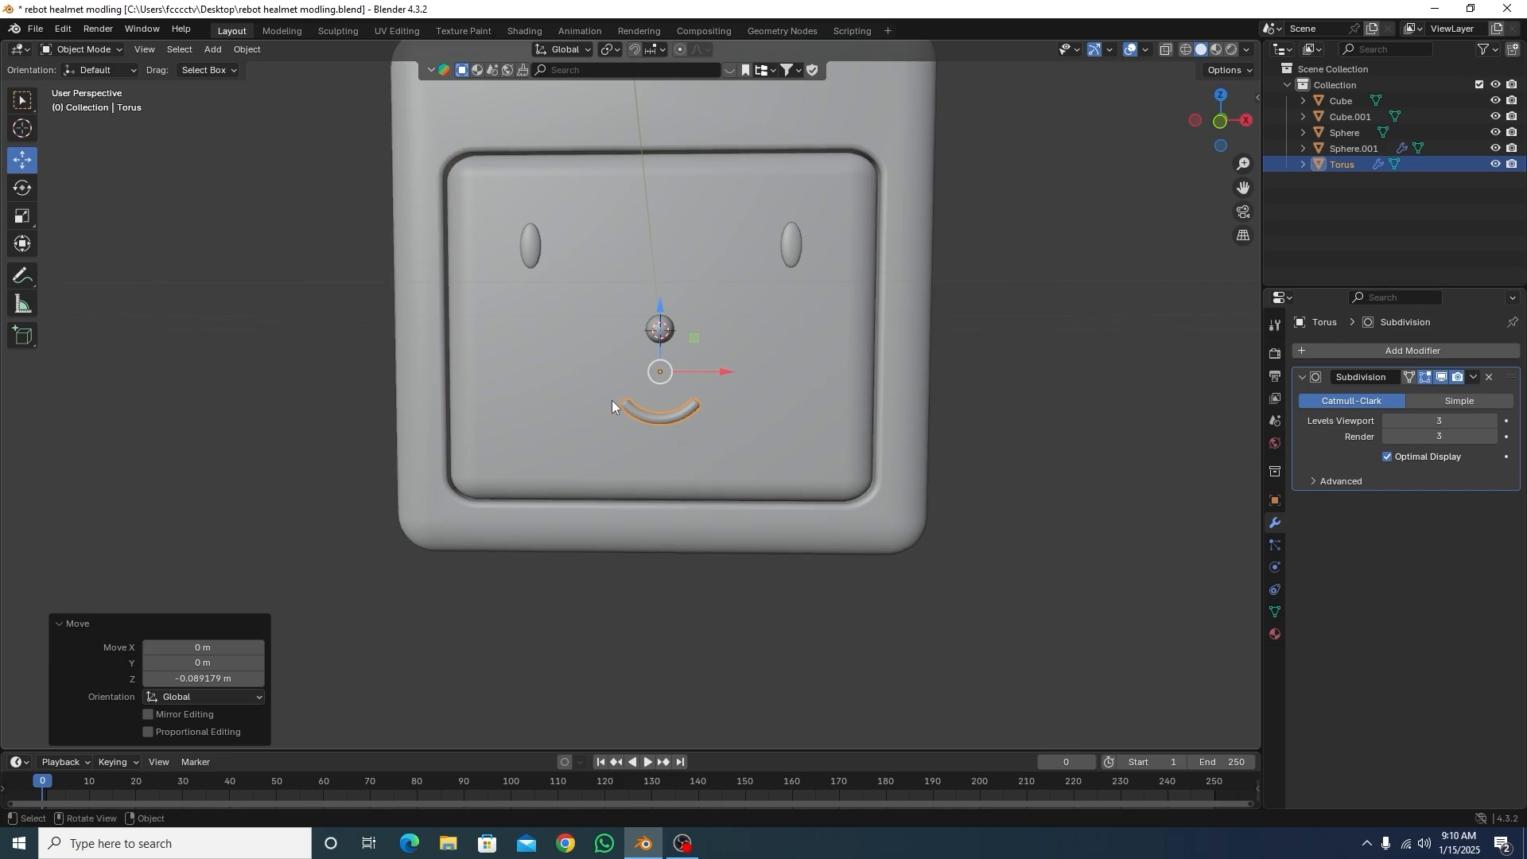
{"action": "left_click", "coordinate": [276, 343]}
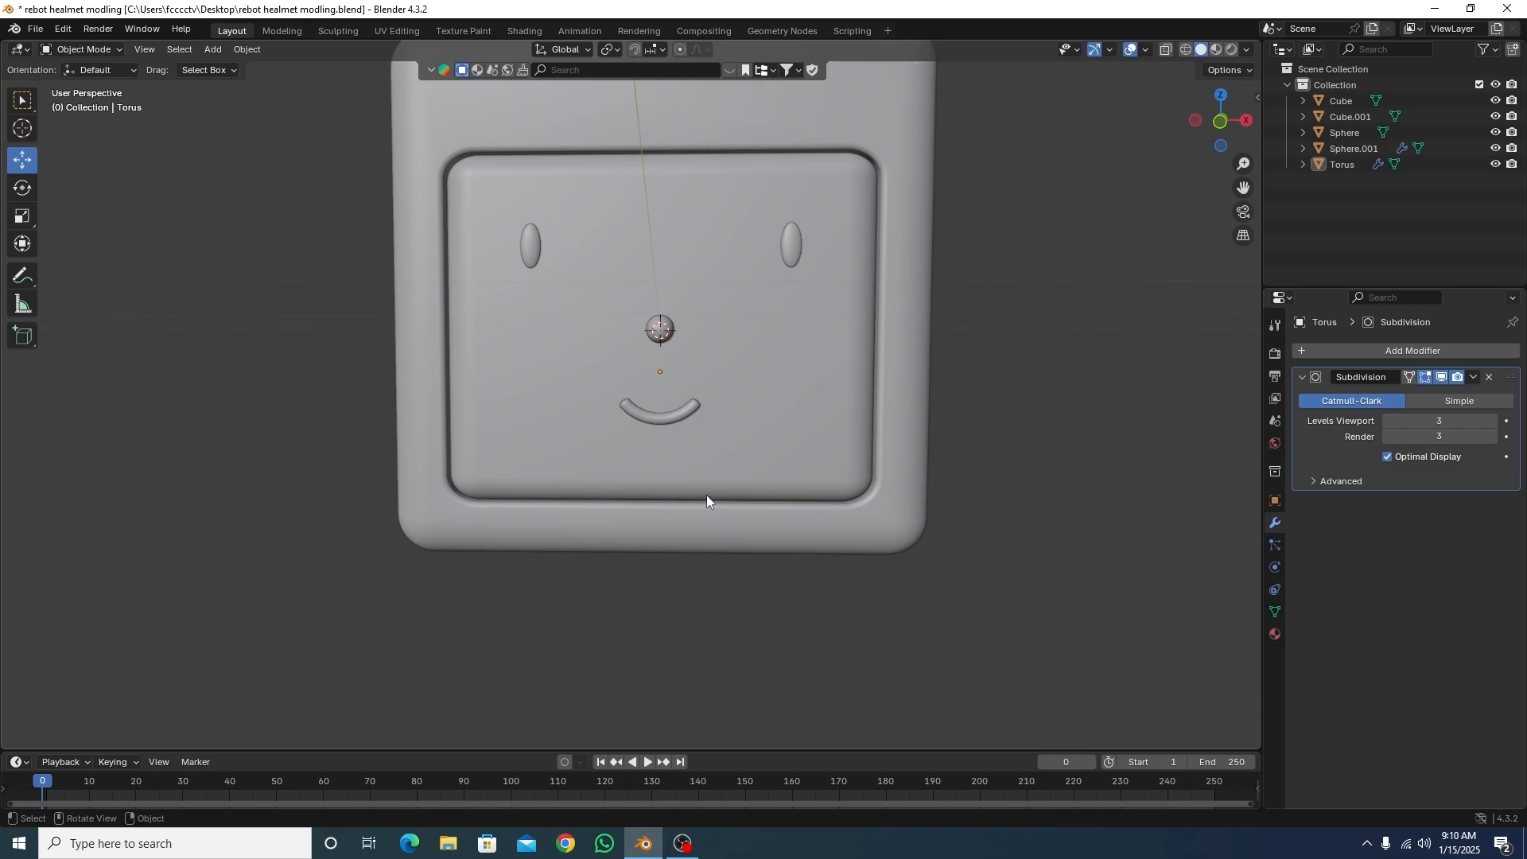
Step: Duplicate the mouth up to the left eye and rotate the copy 180° into an eyebrow arch
{"action": "left_click", "coordinate": [665, 426]}
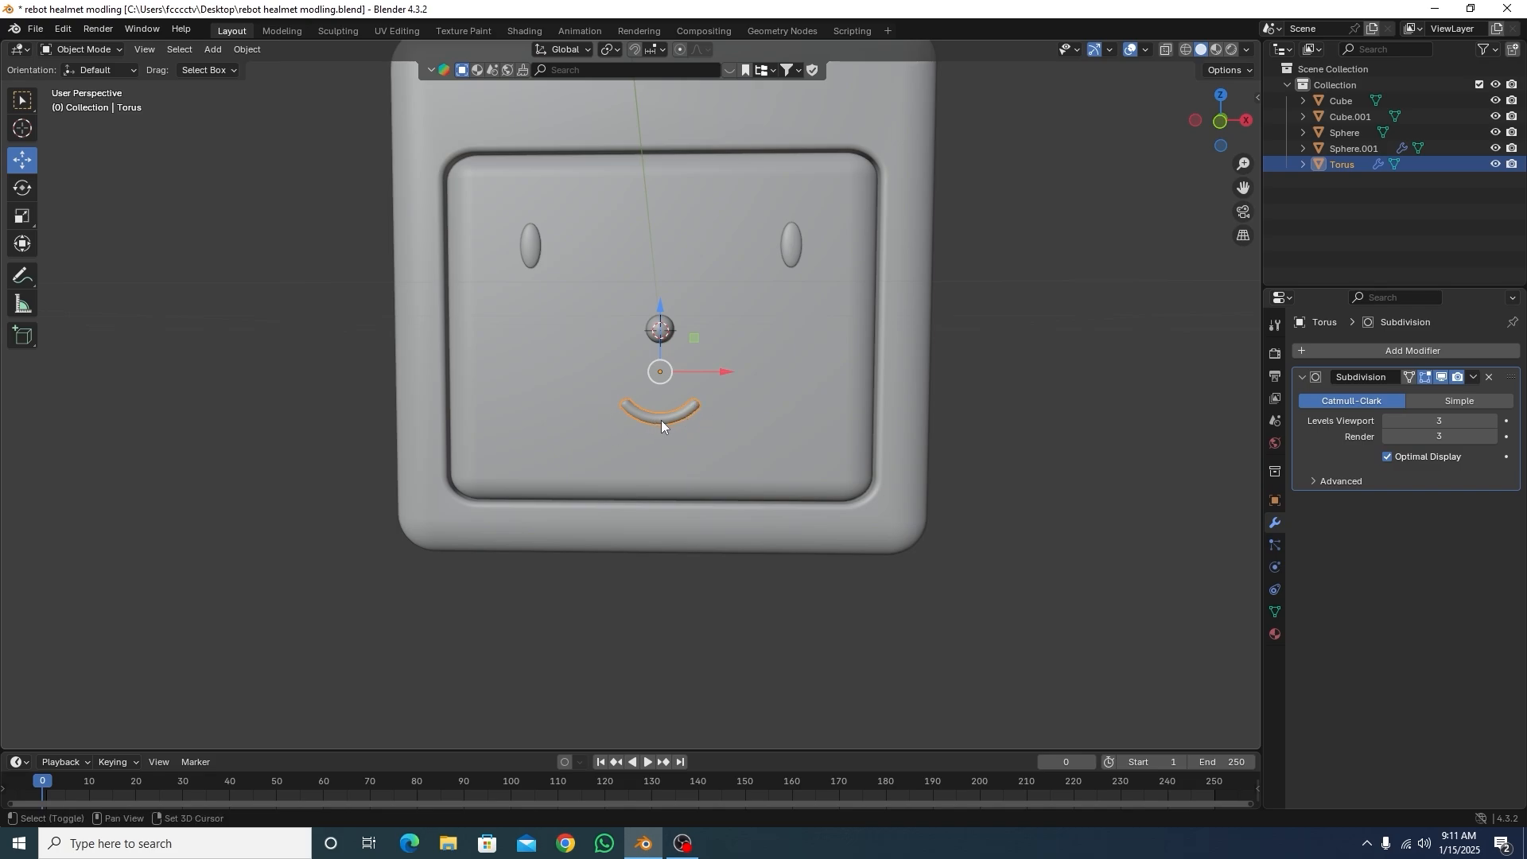
{"action": "key", "text": "shift+d"}
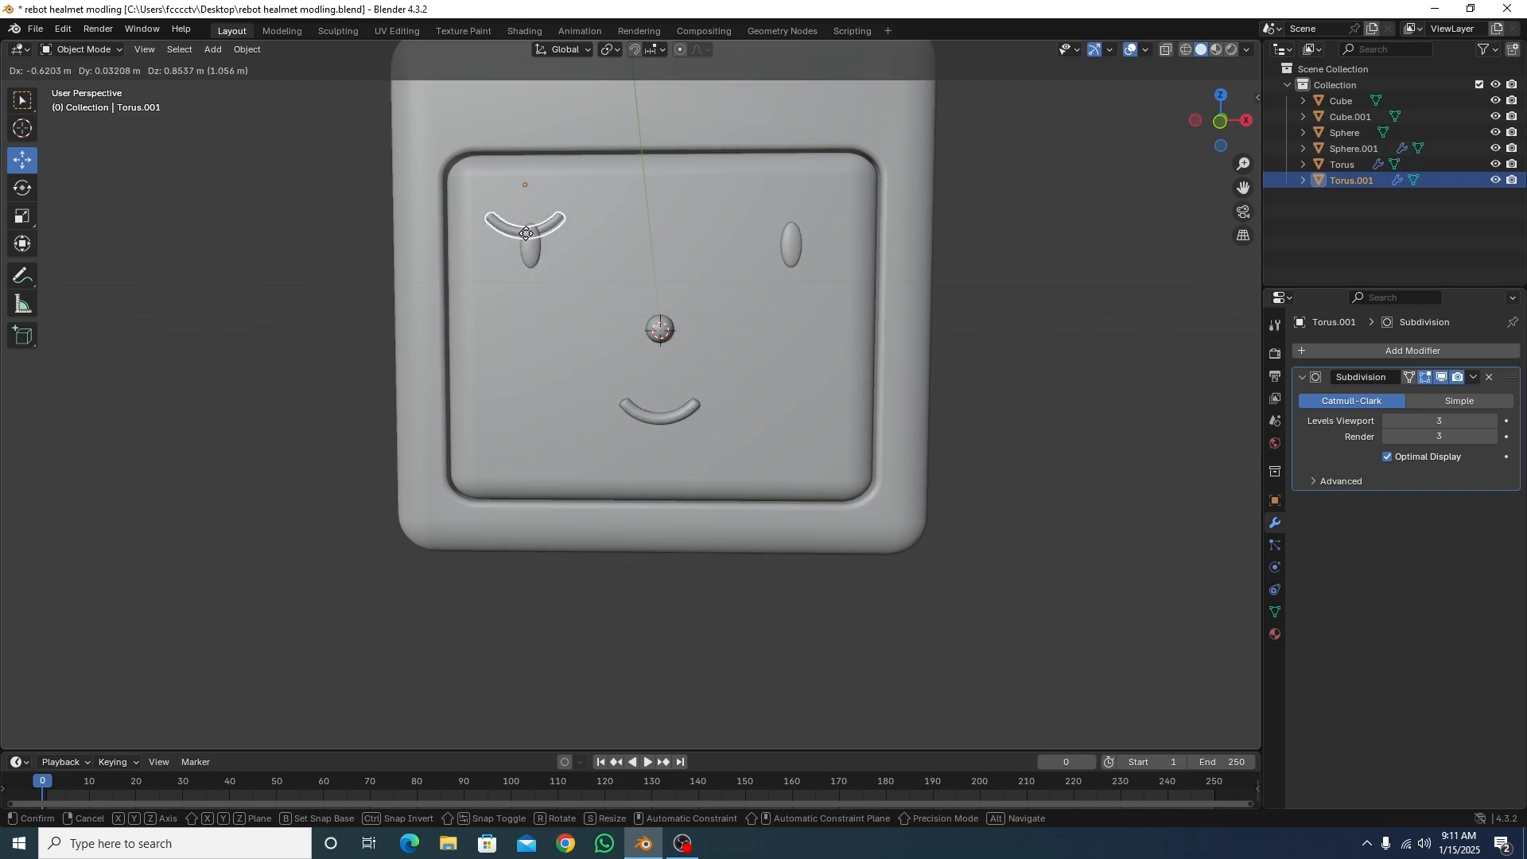
{"action": "left_click", "coordinate": [531, 225]}
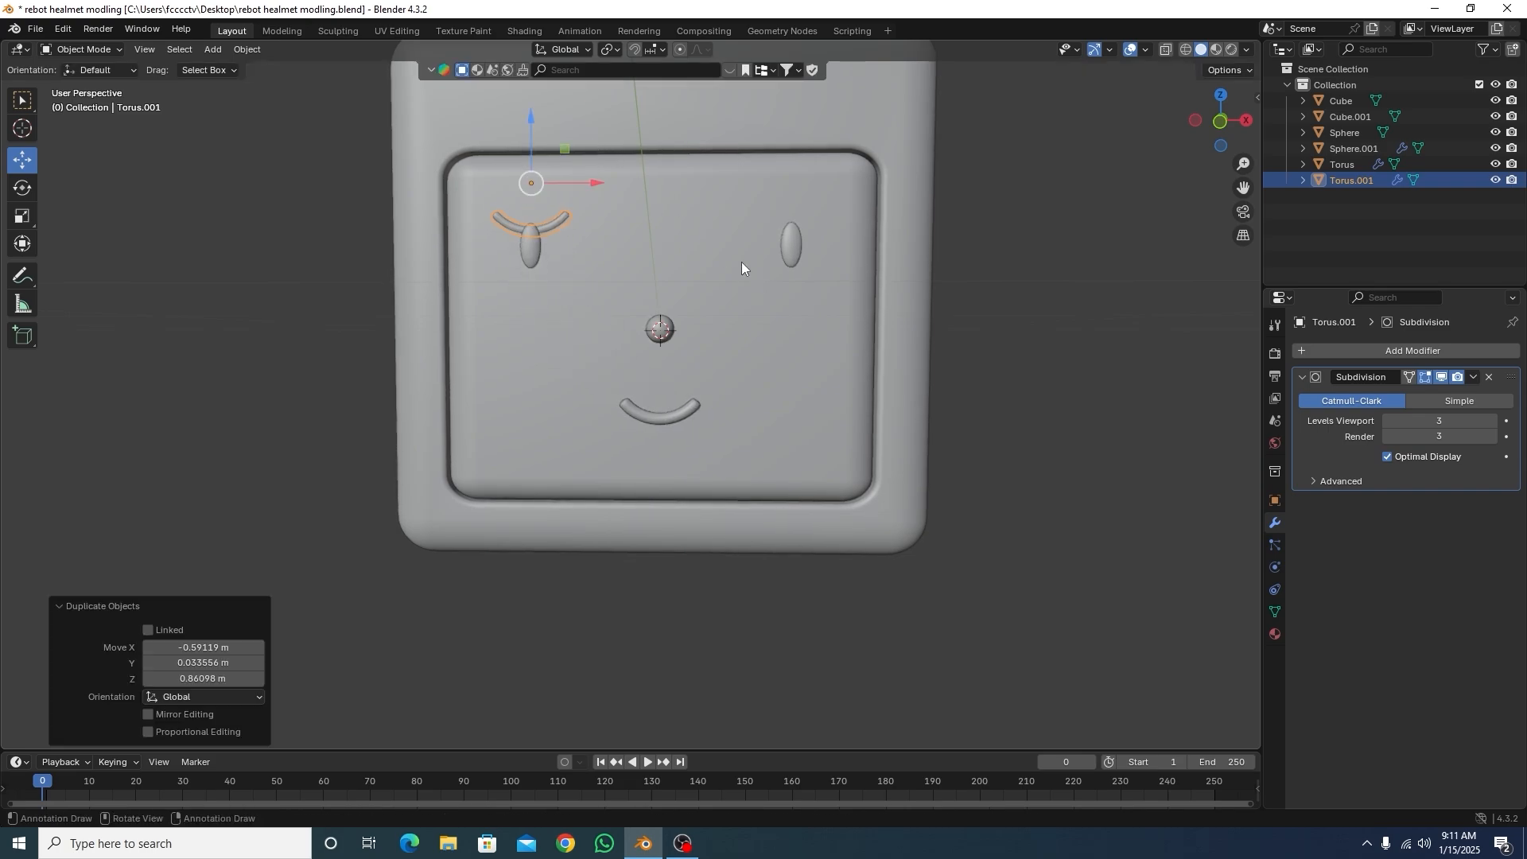
{"action": "key", "text": "r"}
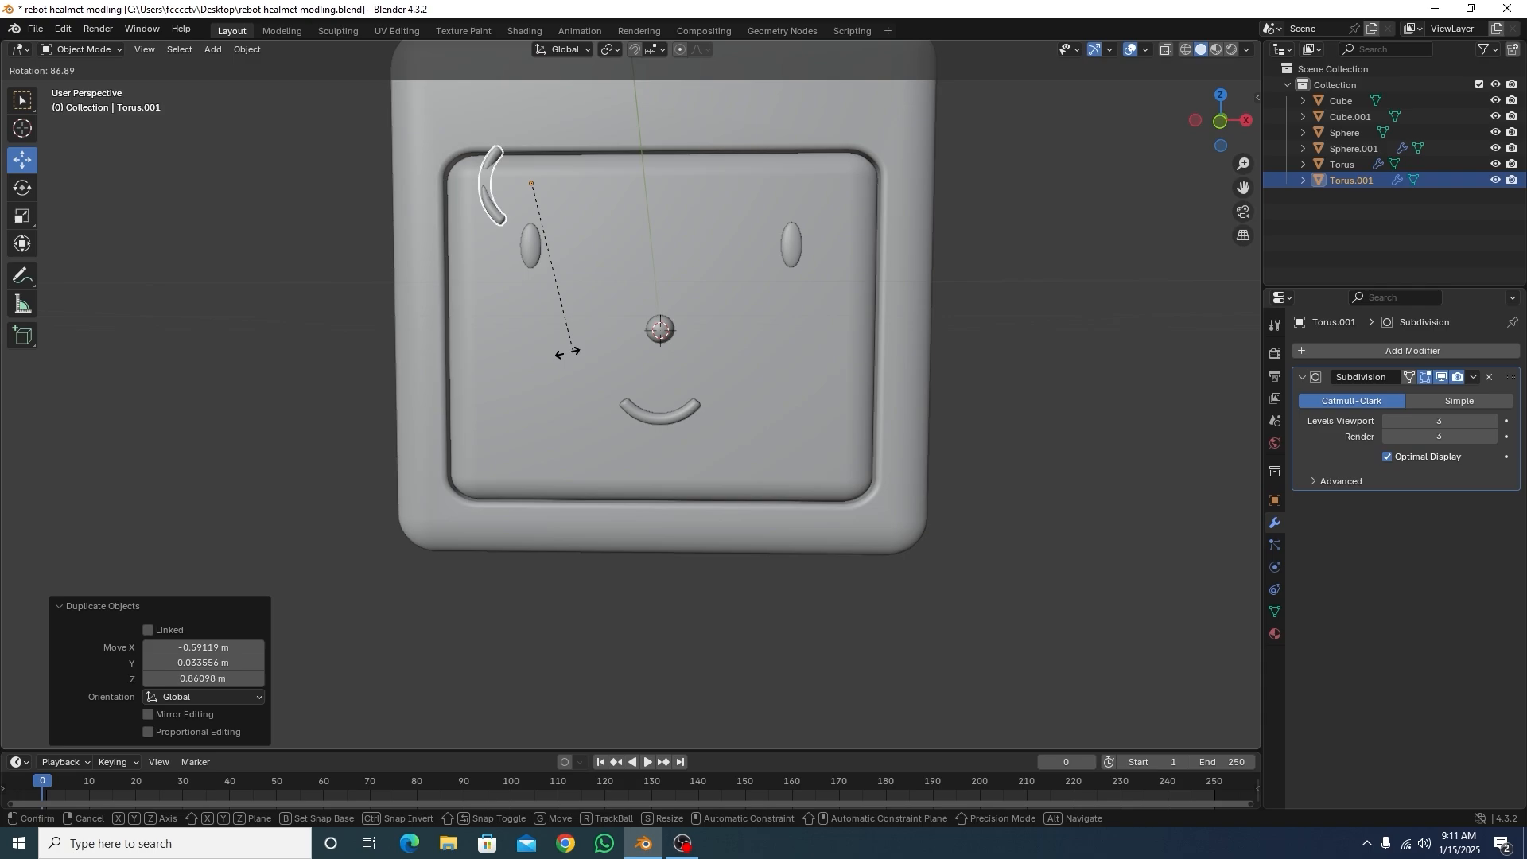
{"action": "left_click", "coordinate": [316, 224]}
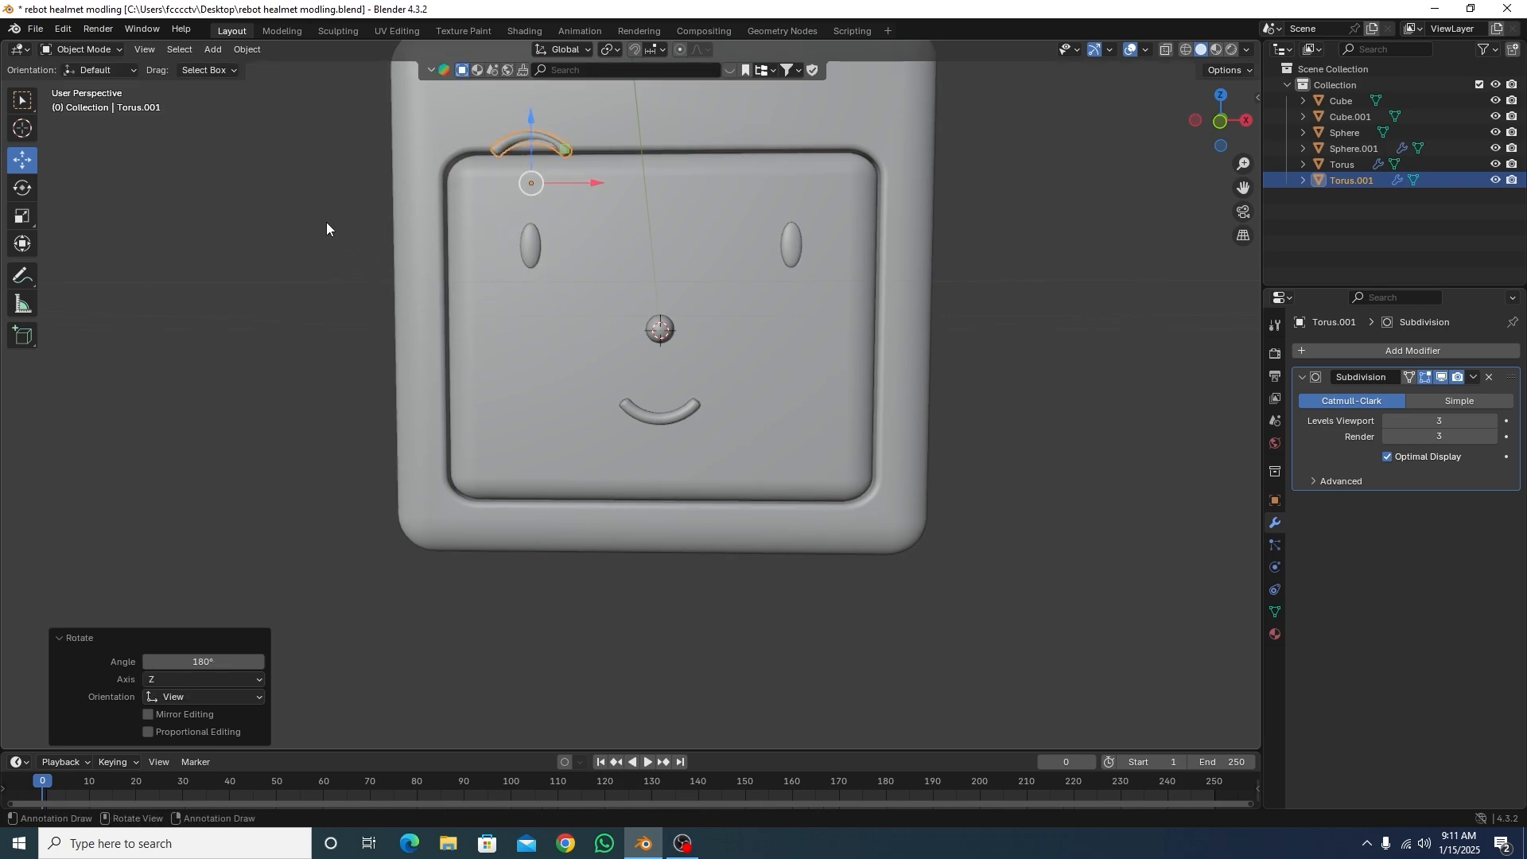
Step: Lower the eyebrow about 0.31 m to just above the left eye and move it about 0.08 m forward along Y
{"action": "left_click_drag", "start_coordinate": [533, 117], "coordinate": [535, 190]}
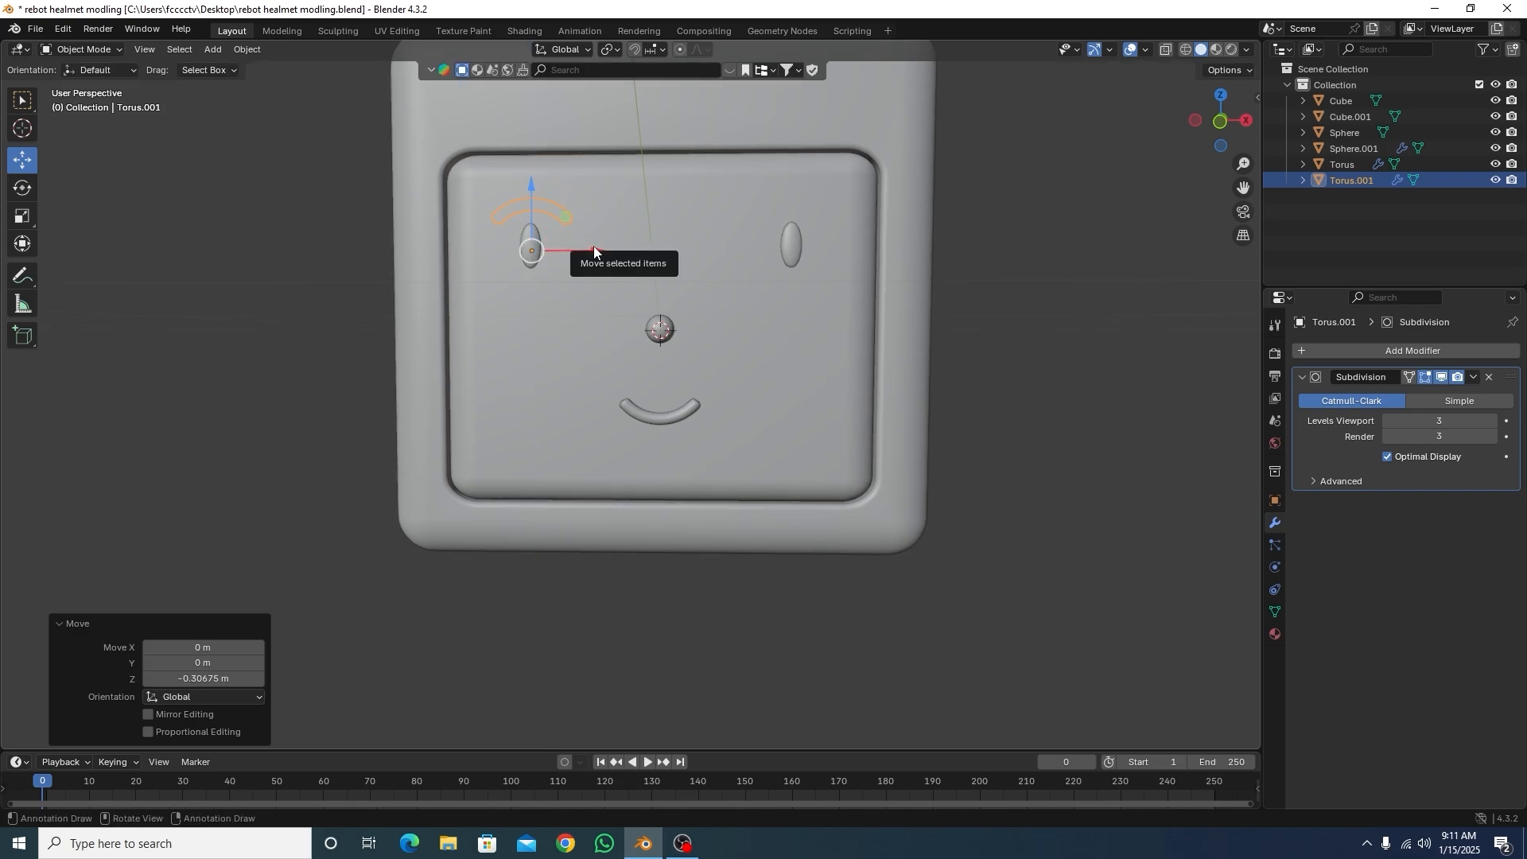
{"action": "key", "text": "KP_3"}
{"action": "left_click_drag", "start_coordinate": [691, 255], "coordinate": [672, 254]}
{"action": "key", "text": "KP_1"}
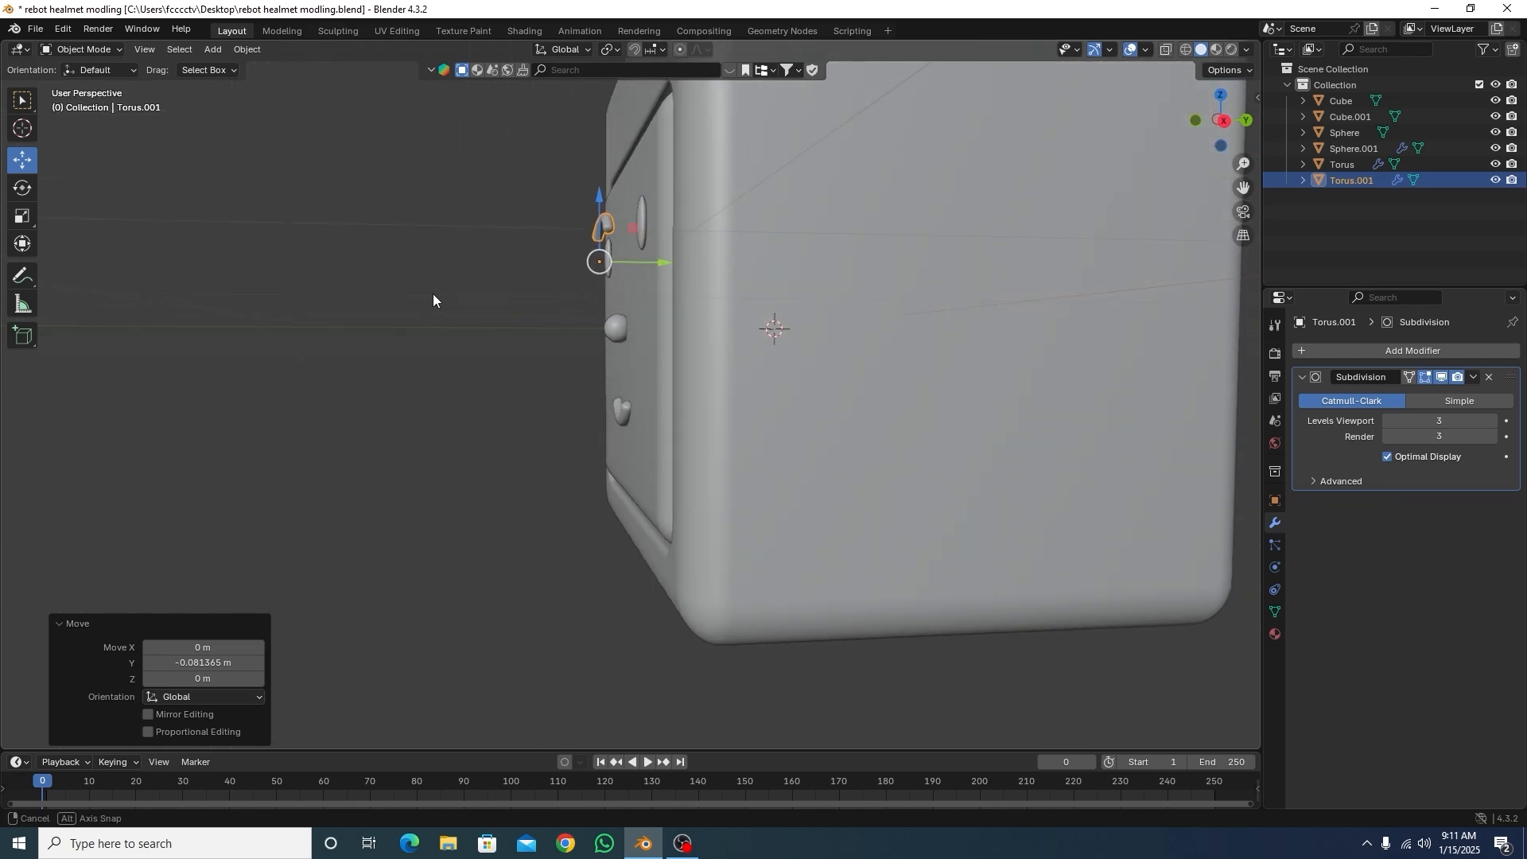
Step: Rotate the left eyebrow about -2.6° in front view and push it slightly back toward the face box
{"action": "key", "text": "r"}
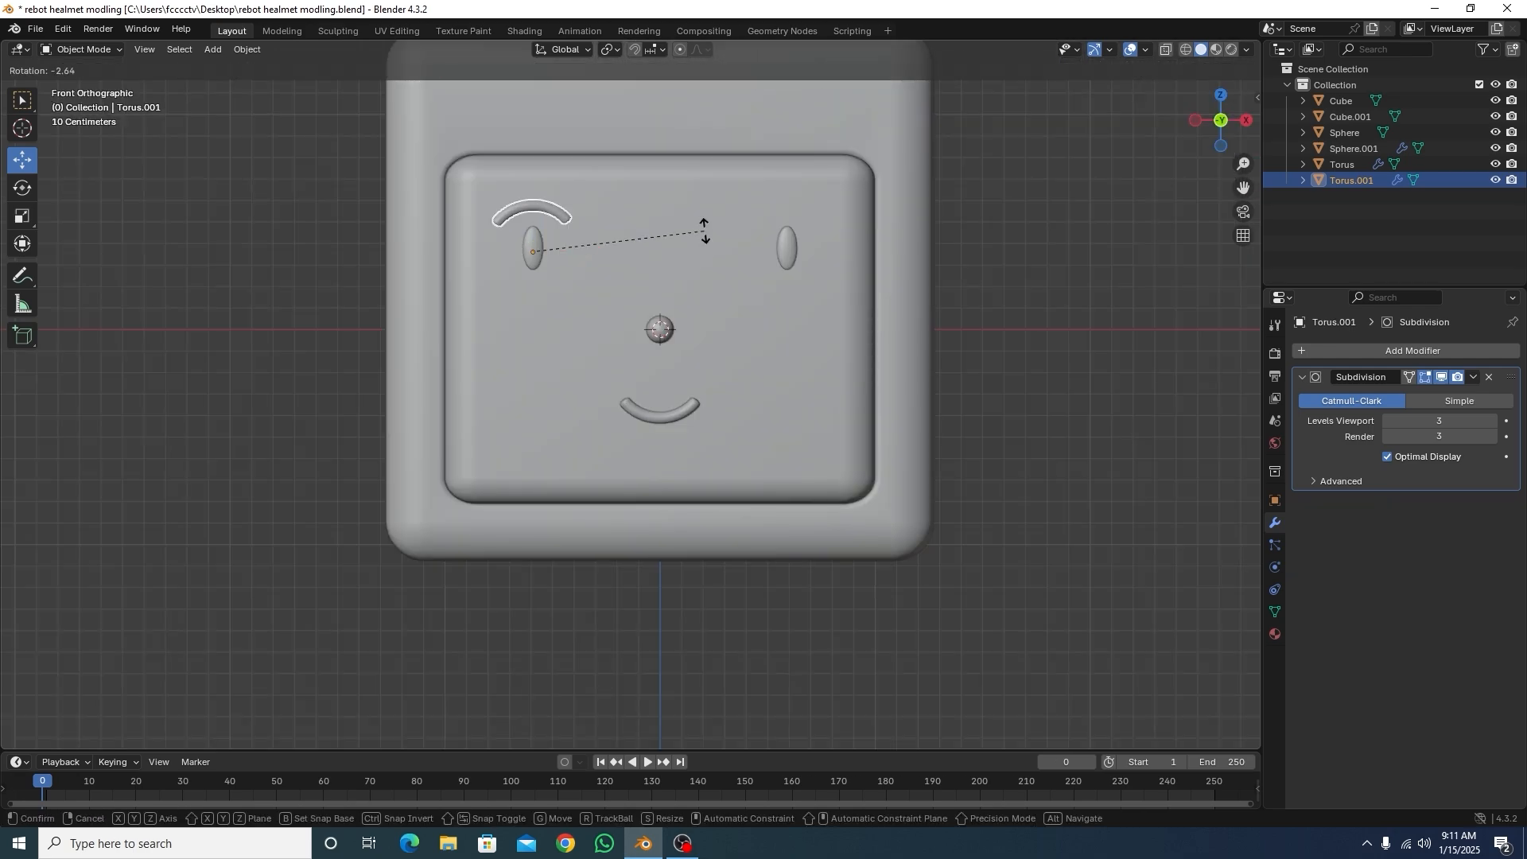
{"action": "left_click", "coordinate": [706, 231]}
{"action": "left_click", "coordinate": [1104, 342]}
{"action": "scroll", "coordinate": [1034, 345], "scroll_direction": "down", "scroll_amount": 3}
{"action": "middle_click_drag", "start_coordinate": [1008, 347], "coordinate": [850, 388]}
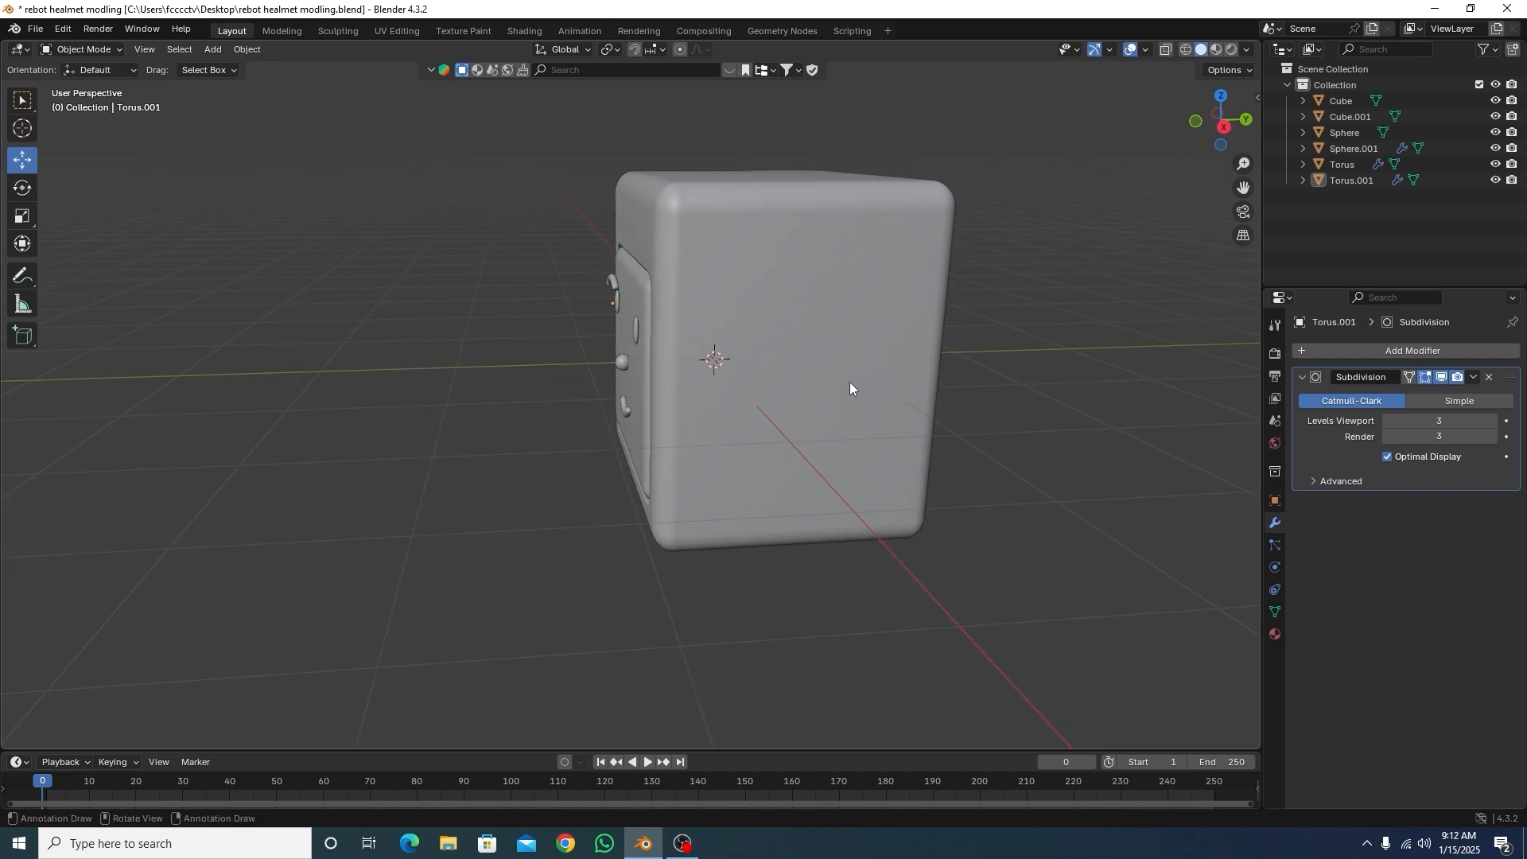
{"action": "left_click", "coordinate": [611, 285]}
{"action": "left_click_drag", "start_coordinate": [679, 303], "coordinate": [690, 307]}
{"action": "left_click", "coordinate": [494, 417]}
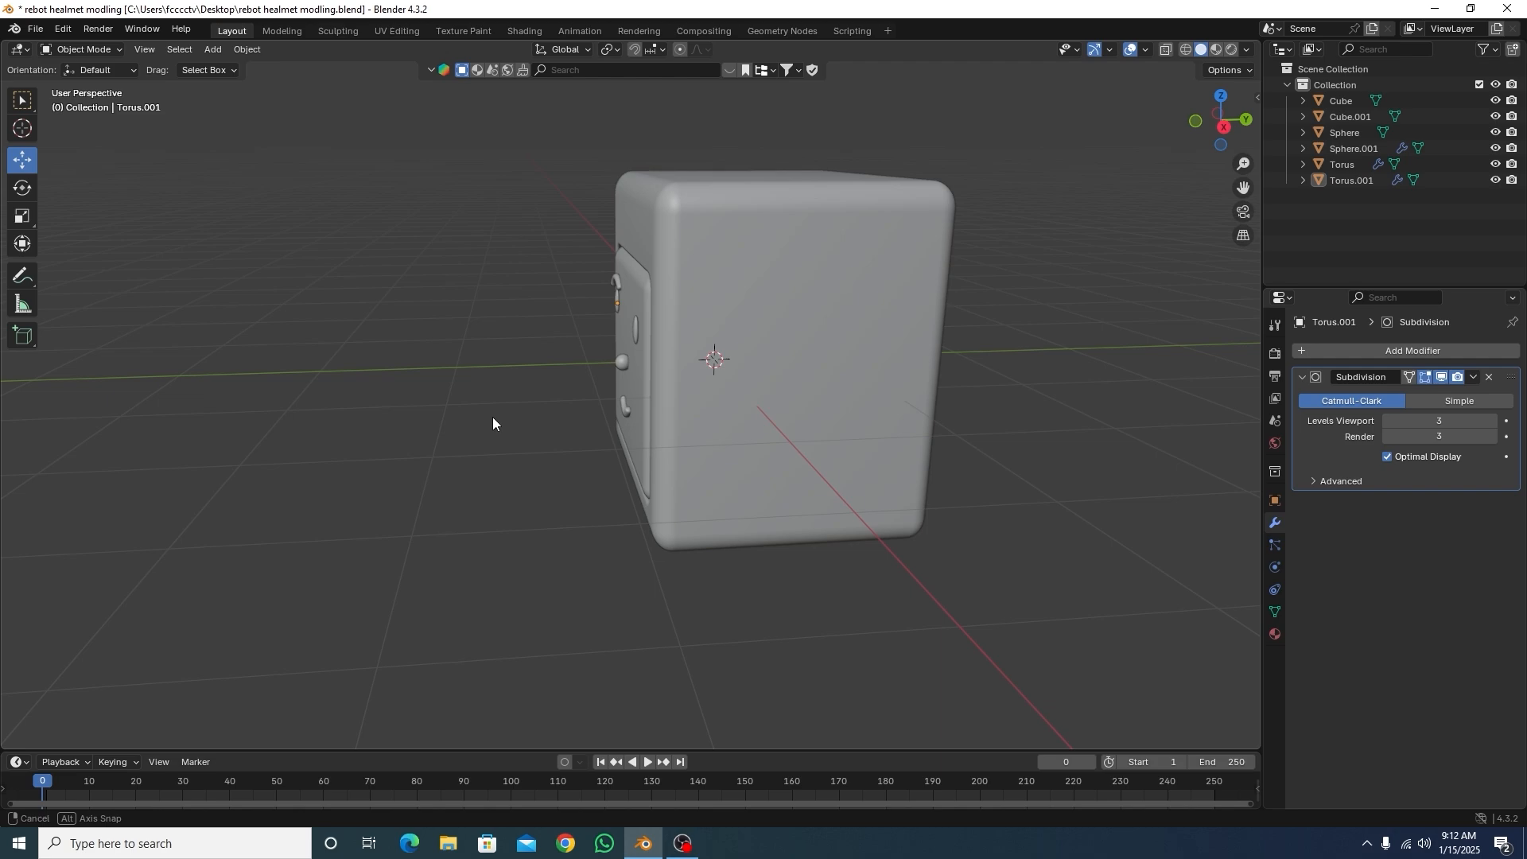
Step: Add a Mirror modifier on the X axis to the left eyebrow, with Cube as the mirror object
{"action": "key", "text": "KP_1"}
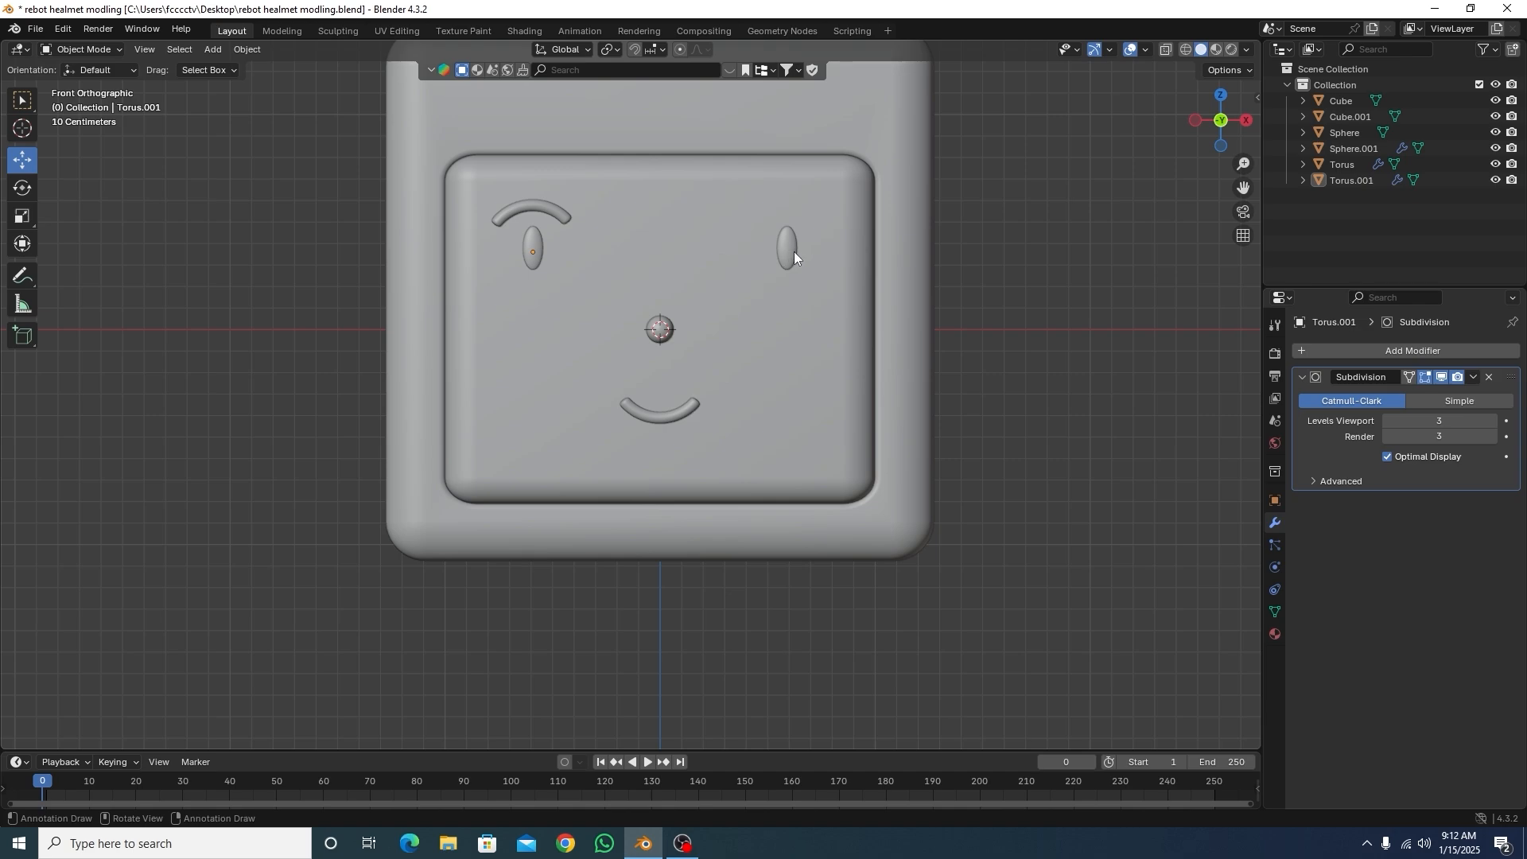
{"action": "left_click", "coordinate": [537, 210]}
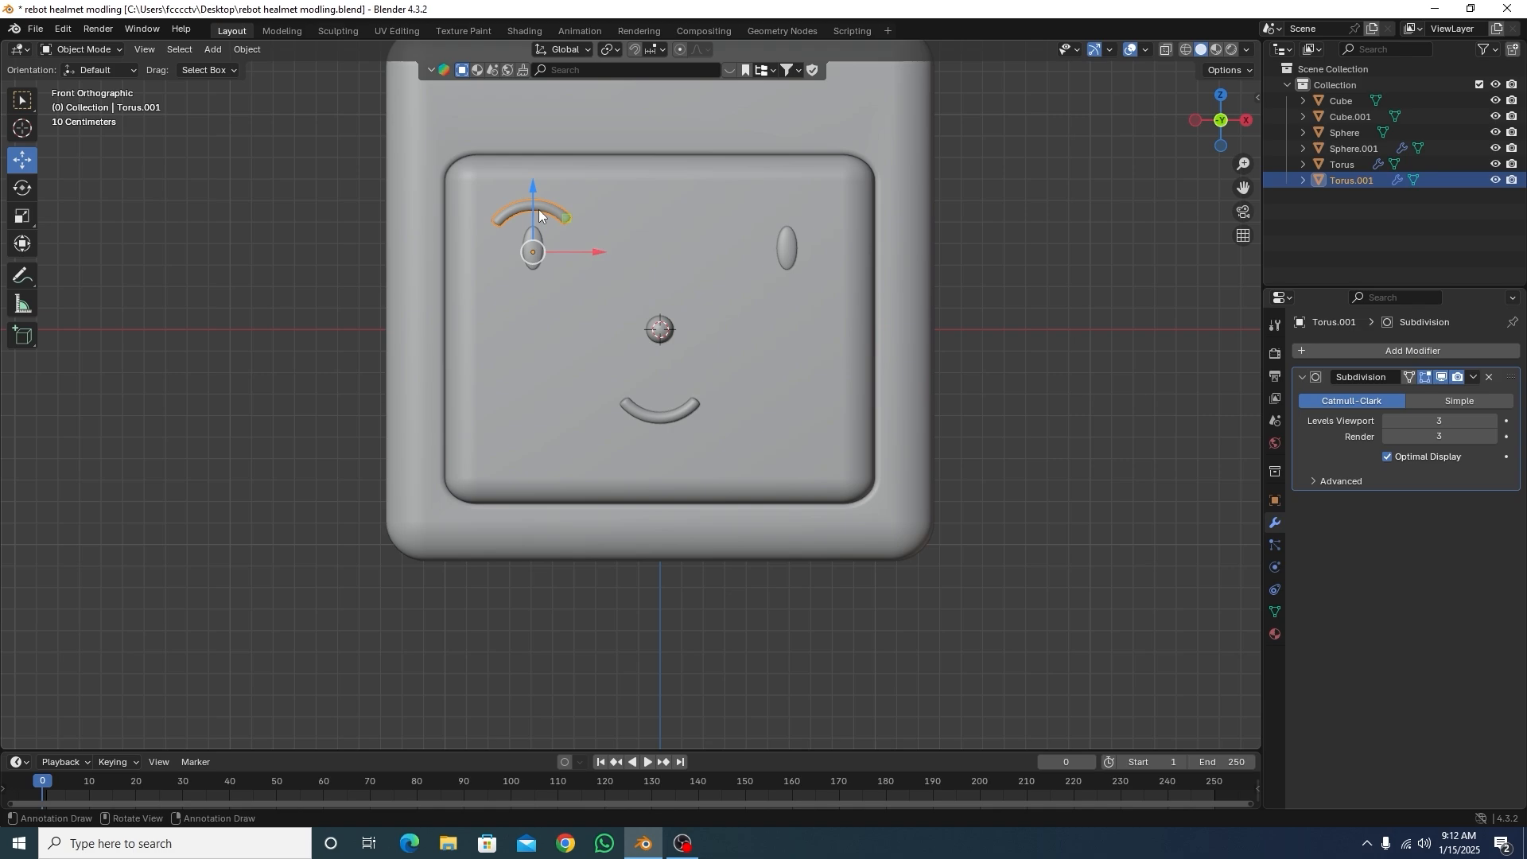
{"action": "left_click", "coordinate": [1403, 351]}
{"action": "mouse_move", "coordinate": [1408, 356]}
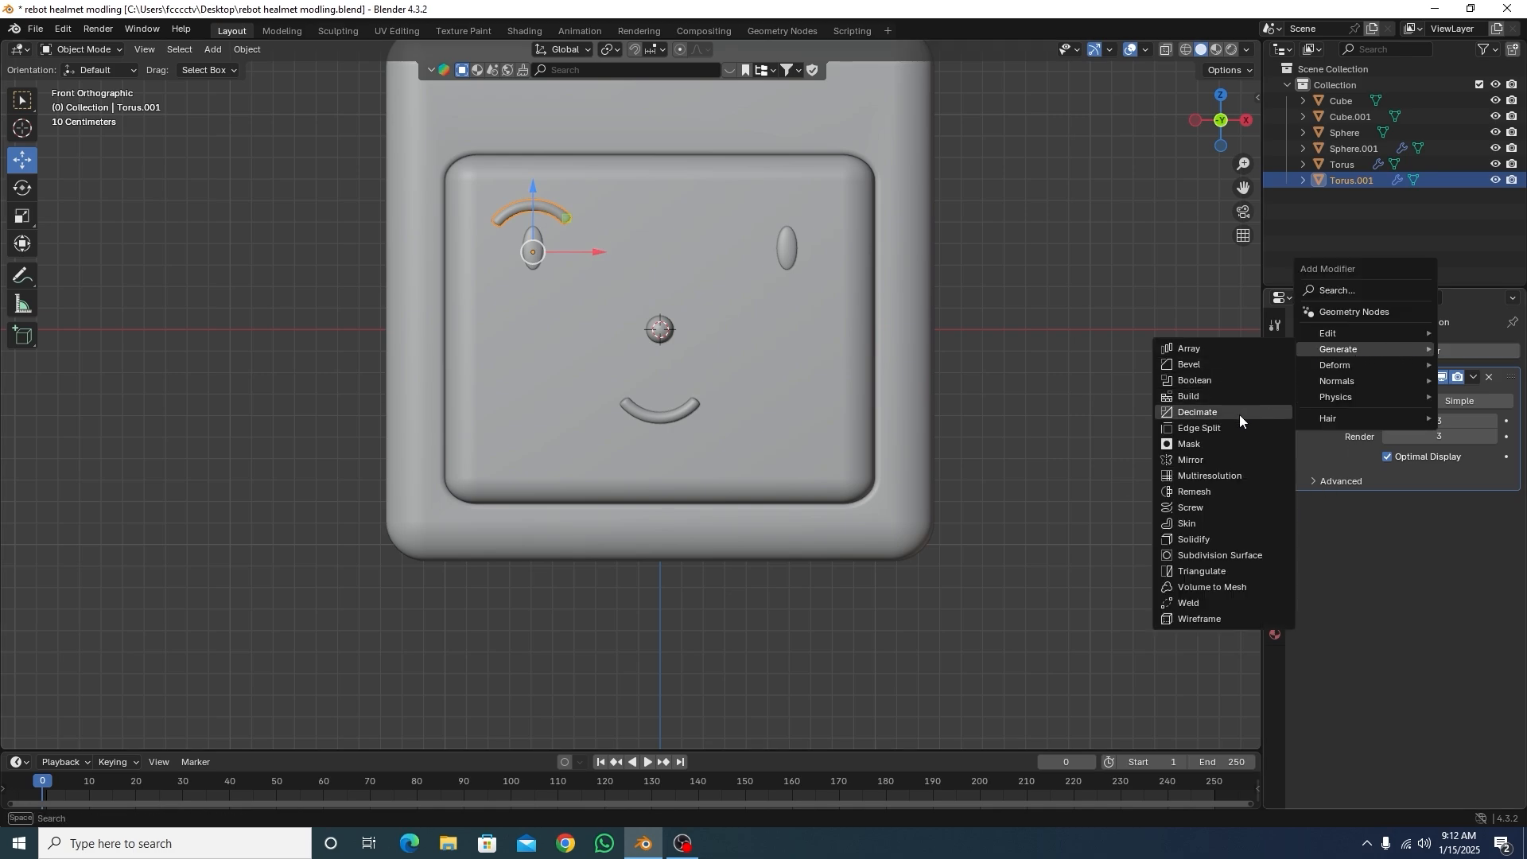
{"action": "left_click", "coordinate": [1195, 463]}
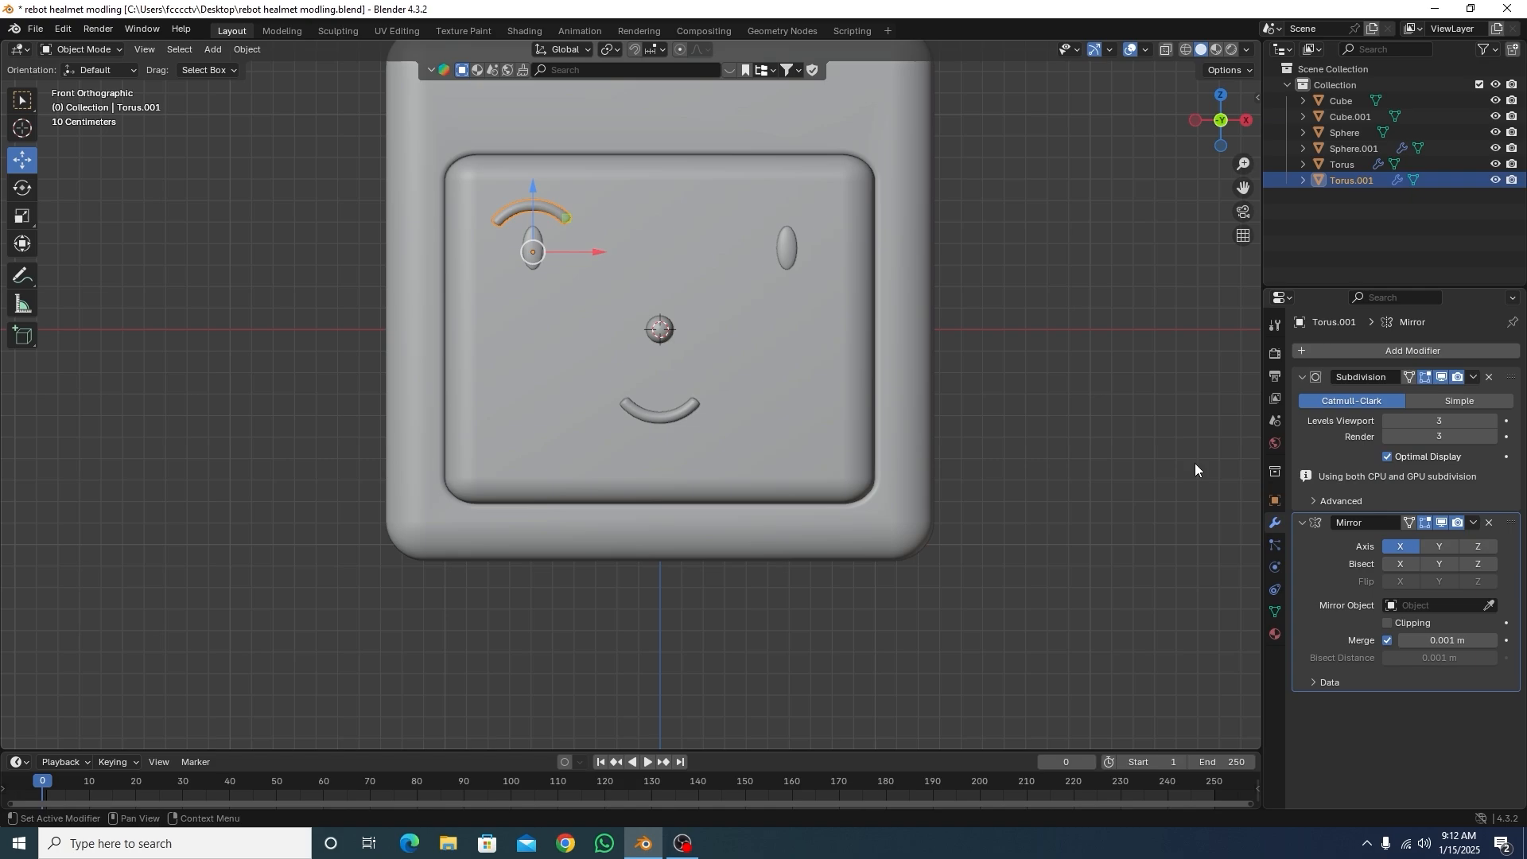
{"action": "left_click", "coordinate": [1489, 606]}
{"action": "left_click", "coordinate": [805, 208]}
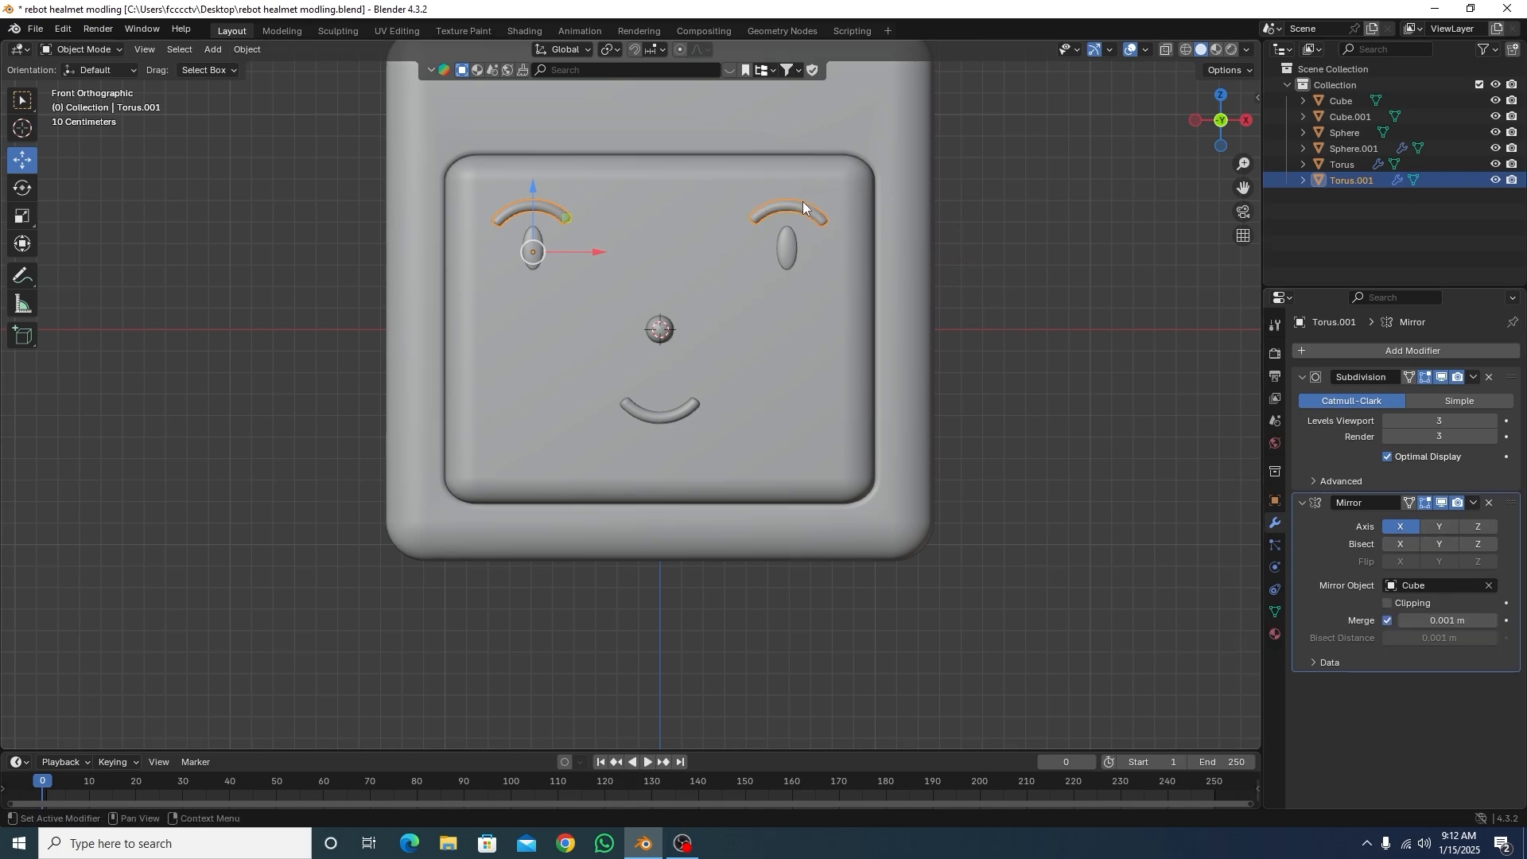
Step: Examine the finished face with both eyebrows from the front and from the helmet's side
{"action": "left_click", "coordinate": [1041, 374]}
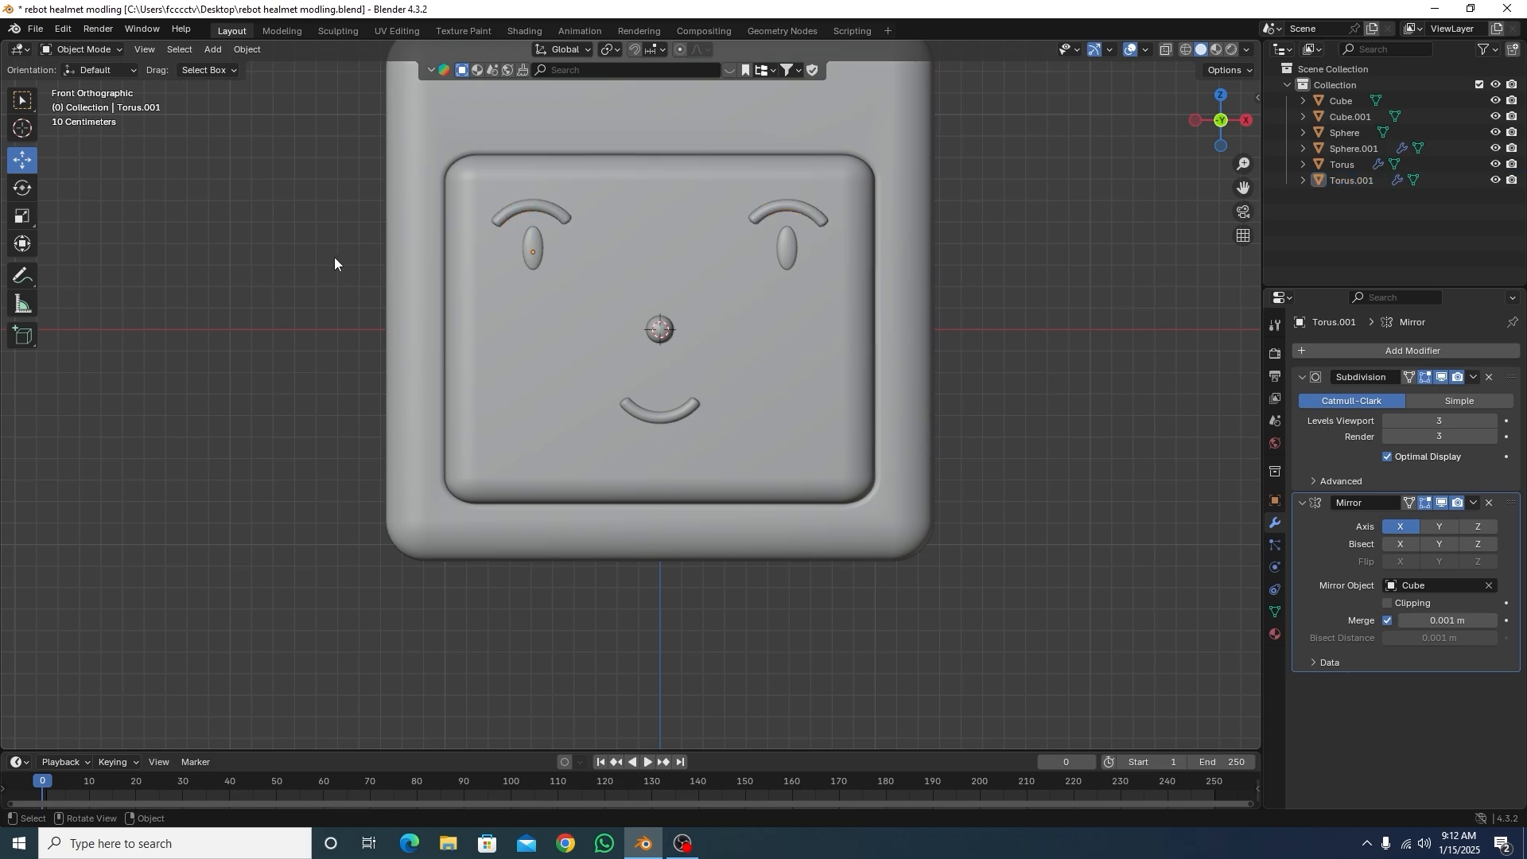
{"action": "scroll", "coordinate": [604, 310], "scroll_direction": "down", "scroll_amount": 2}
{"action": "middle_click_drag", "start_coordinate": [603, 310], "coordinate": [473, 450]}
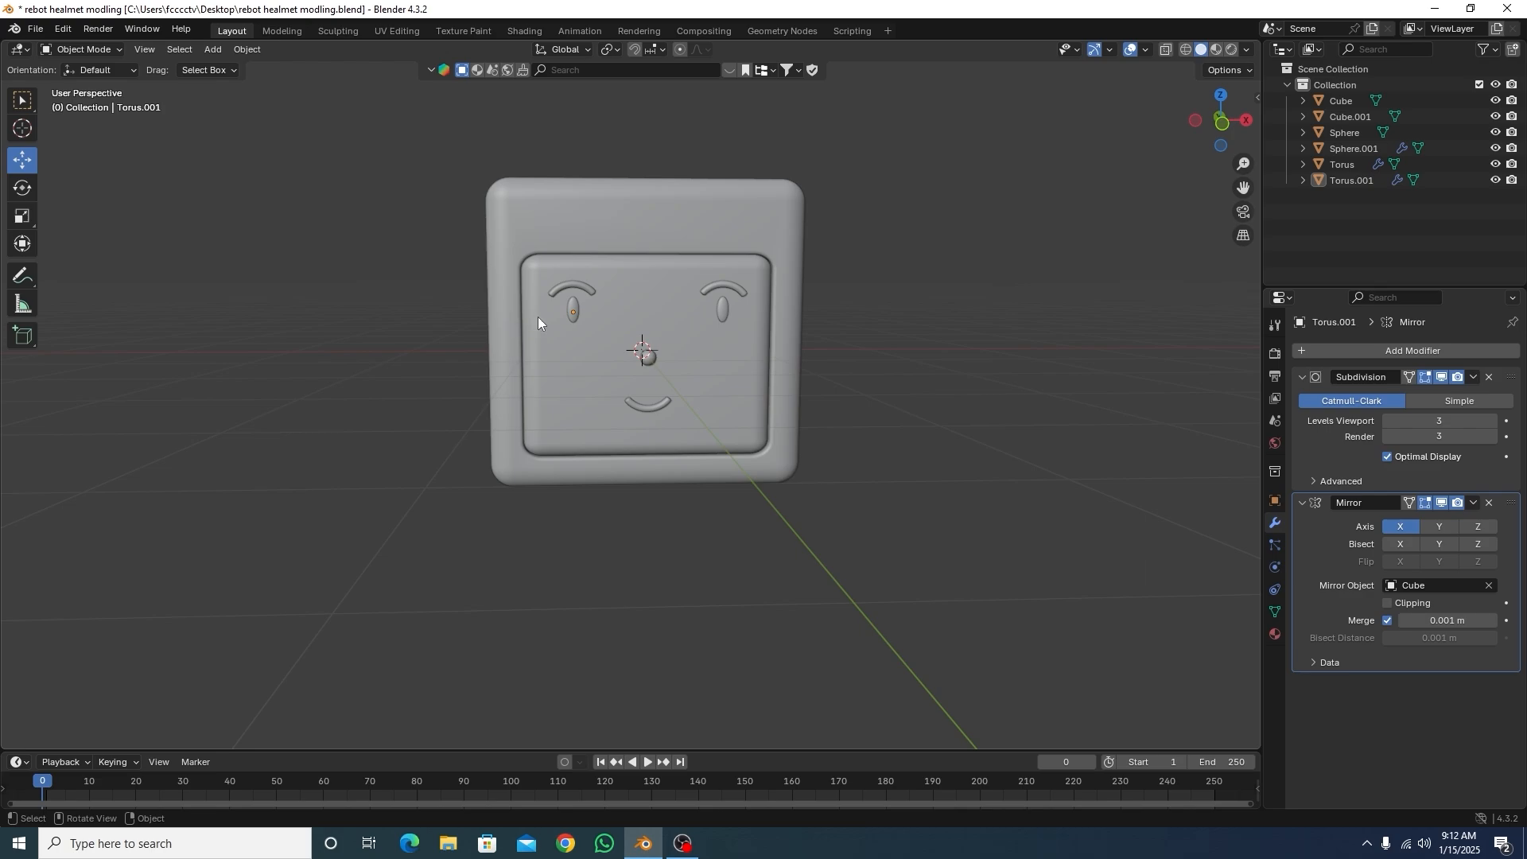
{"action": "scroll", "coordinate": [628, 283], "scroll_direction": "up", "scroll_amount": 2}
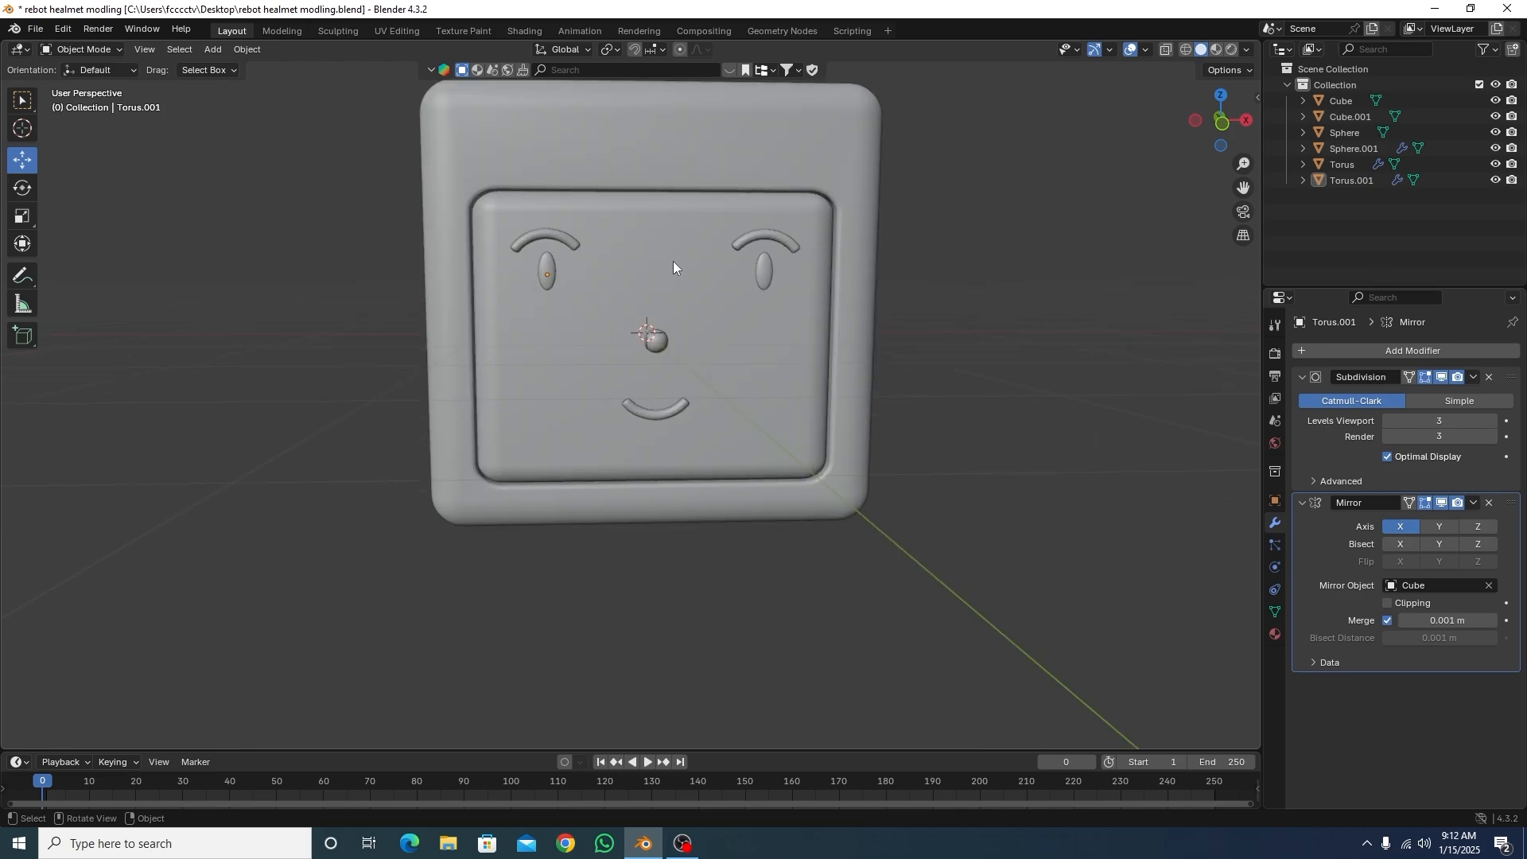
{"action": "middle_click_drag", "start_coordinate": [673, 261], "coordinate": [669, 354]}
{"action": "scroll", "coordinate": [669, 355], "scroll_direction": "up", "scroll_amount": 2}
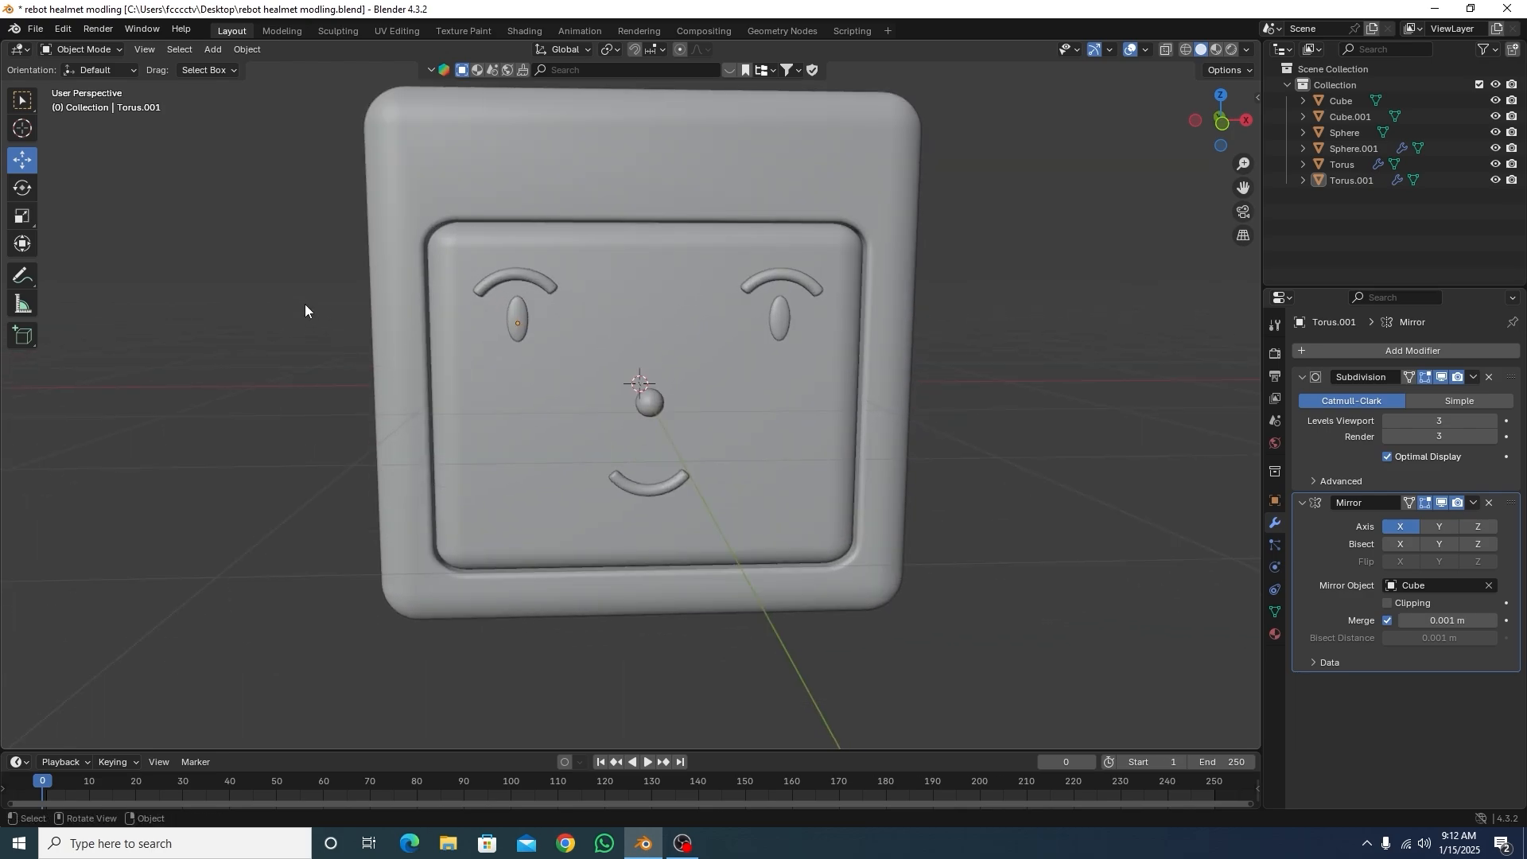
{"action": "middle_click_drag", "start_coordinate": [253, 327], "coordinate": [336, 319]}
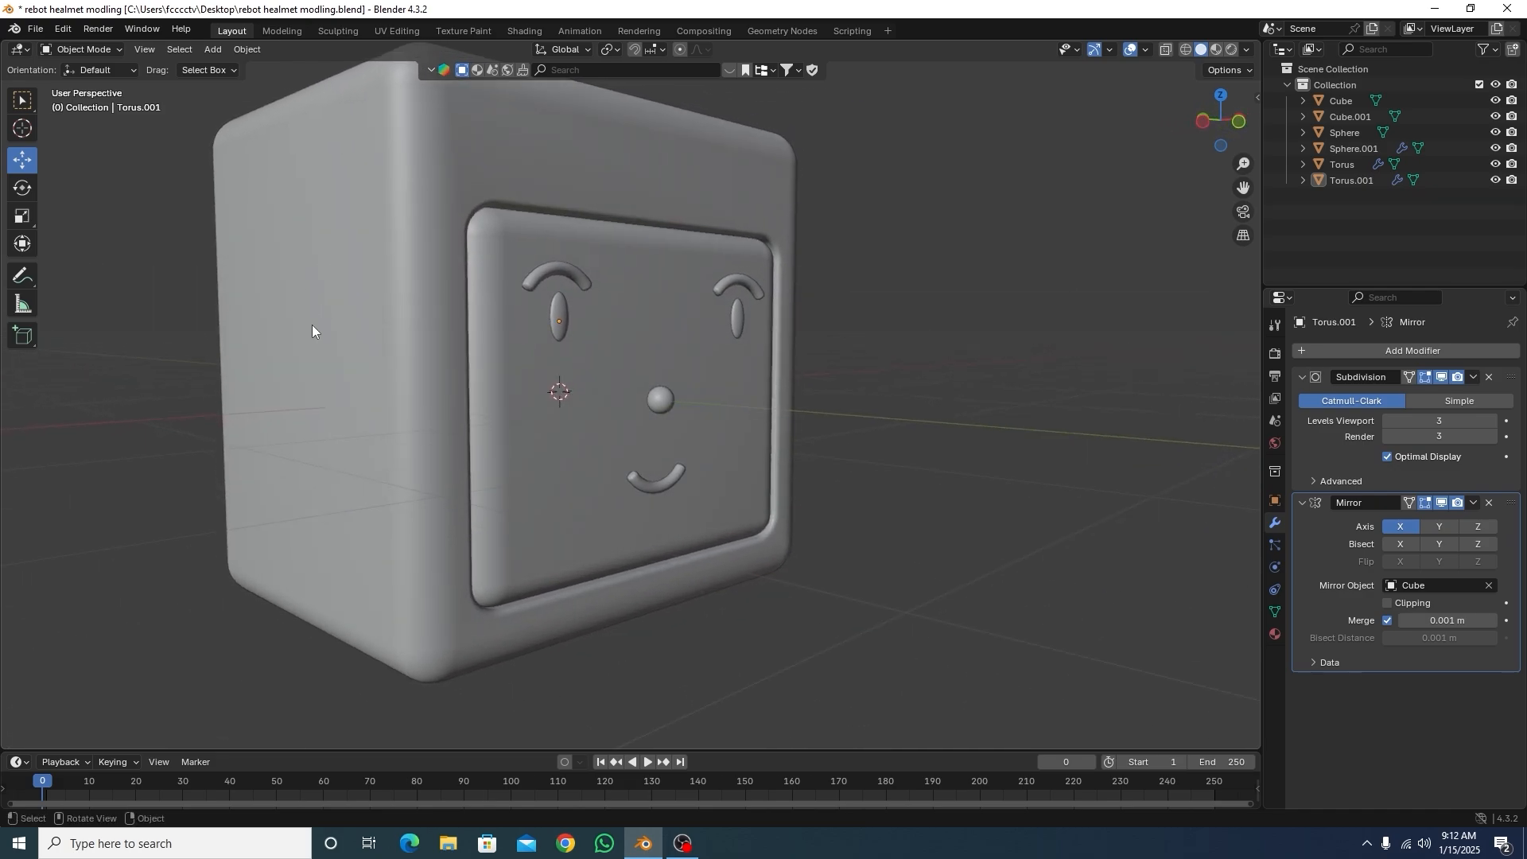
{"action": "middle_click_drag", "start_coordinate": [824, 394], "coordinate": [926, 426]}
{"action": "scroll", "coordinate": [925, 427], "scroll_direction": "down", "scroll_amount": 2}
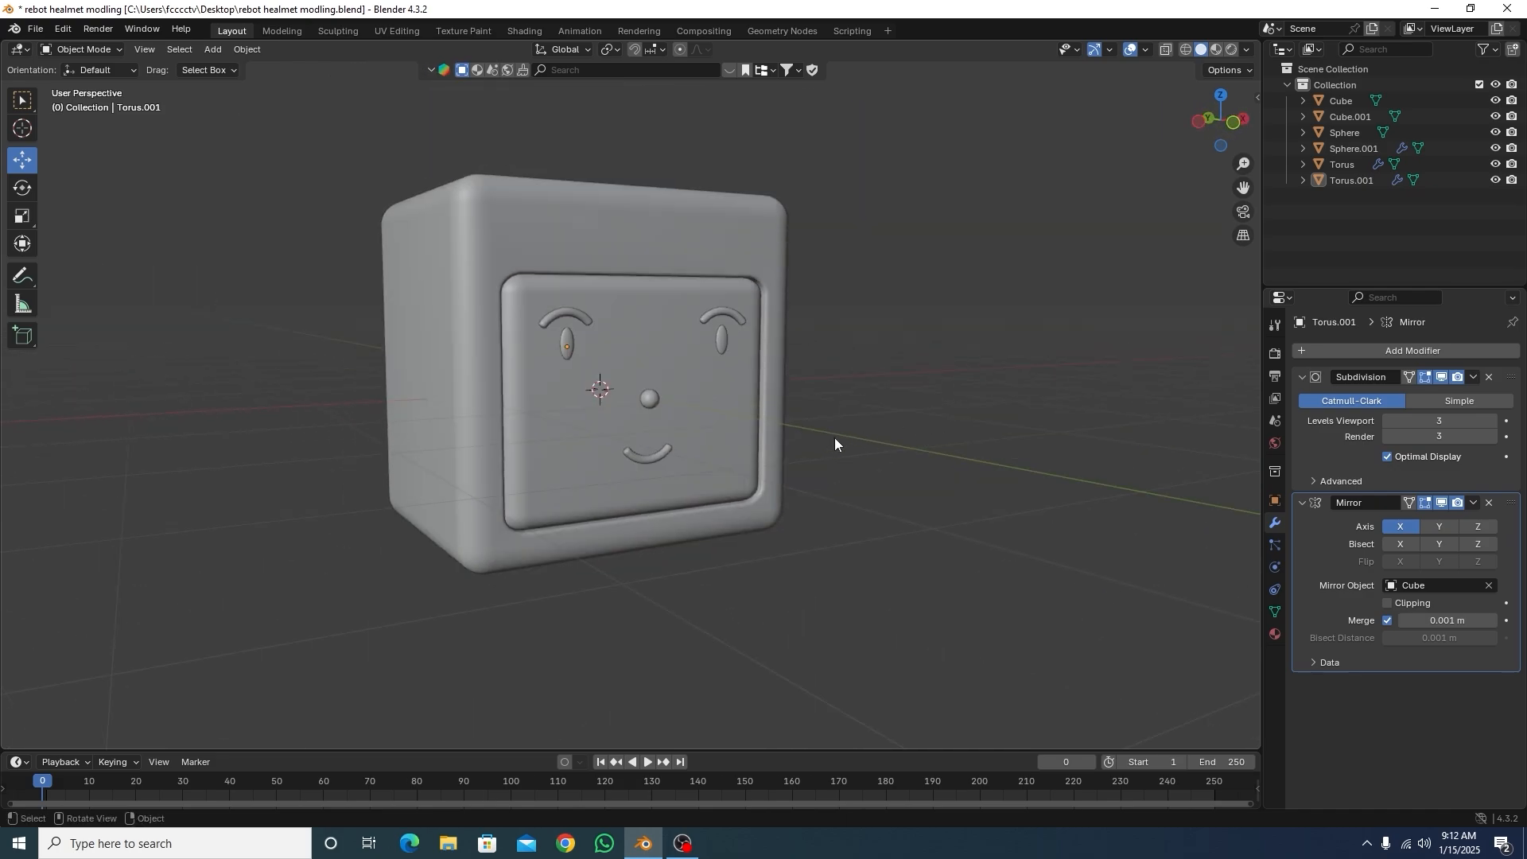
Step: Add a default cylinder mesh and move it about -2.59 m along X, clear of the helmet
{"action": "key", "text": "KP_1"}
{"action": "scroll", "coordinate": [477, 318], "scroll_direction": "up", "scroll_amount": 1}
{"action": "key", "text": "shift+a"}
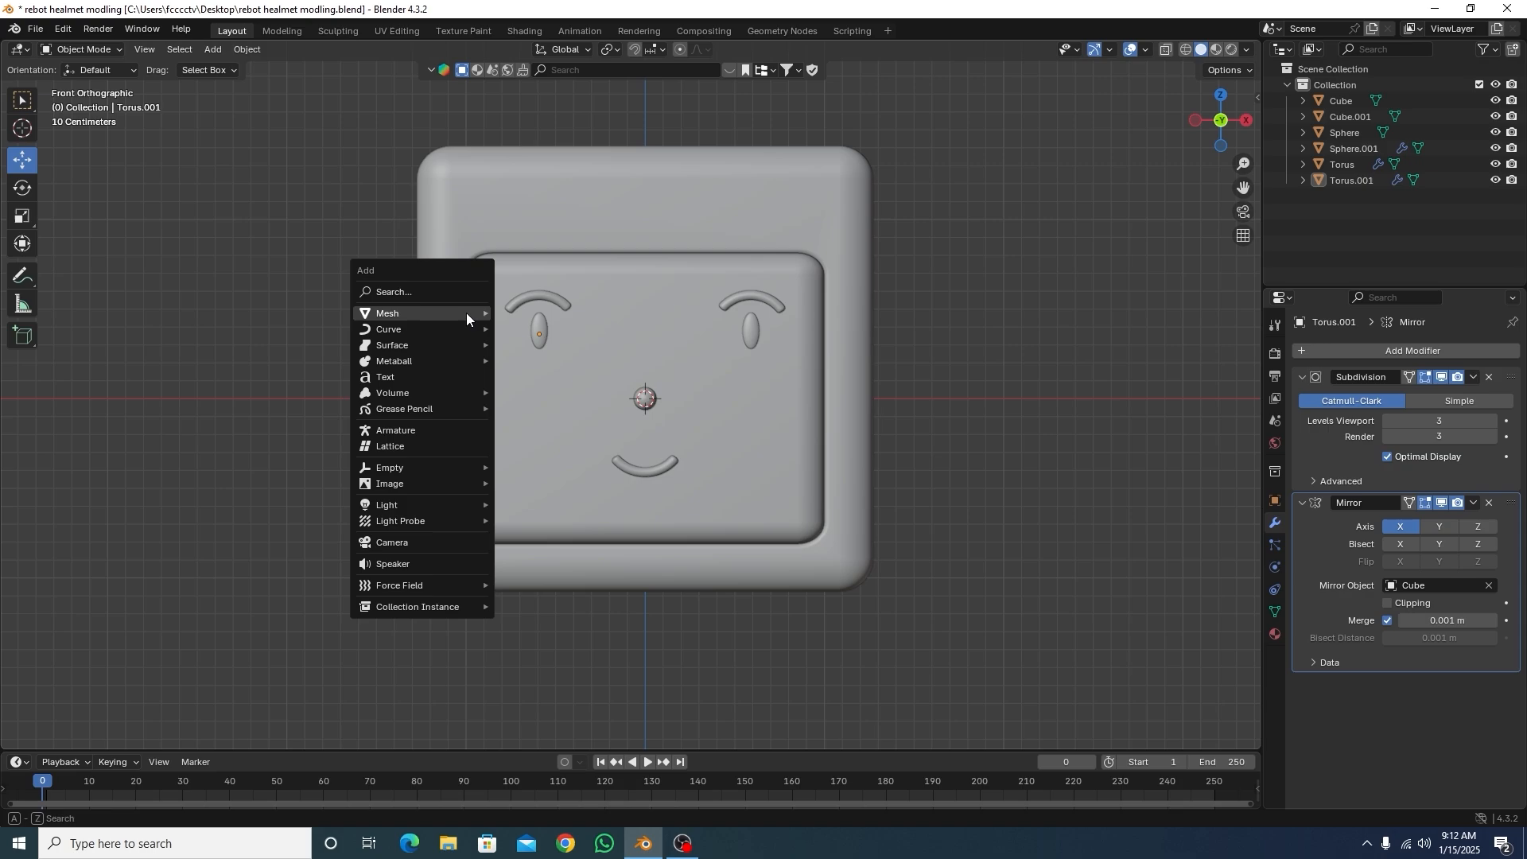
{"action": "mouse_move", "coordinate": [466, 312]}
{"action": "left_click", "coordinate": [544, 393]}
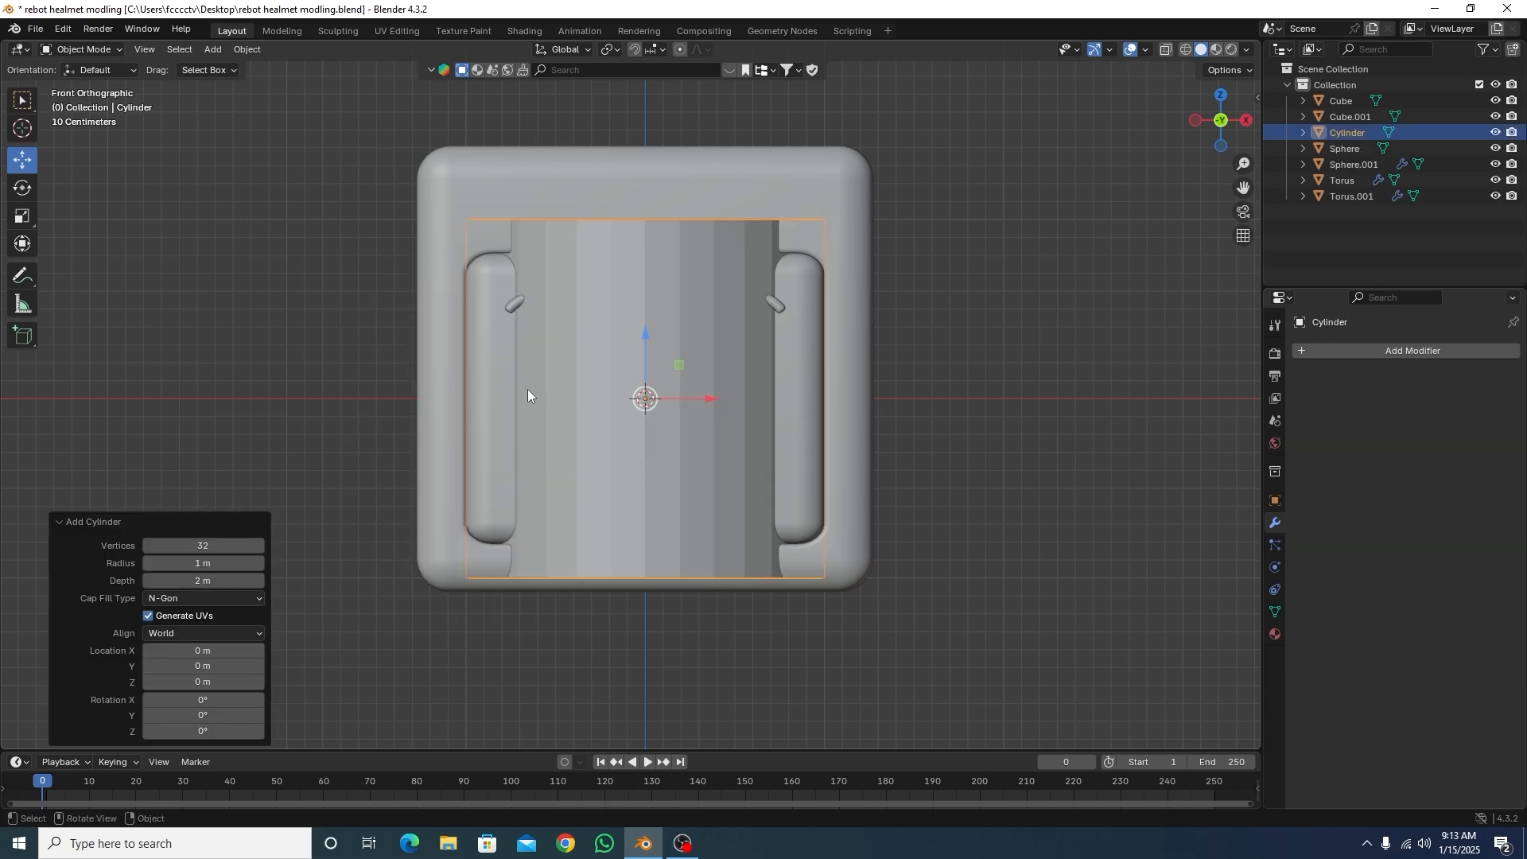
{"action": "left_click_drag", "start_coordinate": [708, 405], "coordinate": [245, 406]}
{"action": "scroll", "coordinate": [245, 406], "scroll_direction": "down", "scroll_amount": 2}
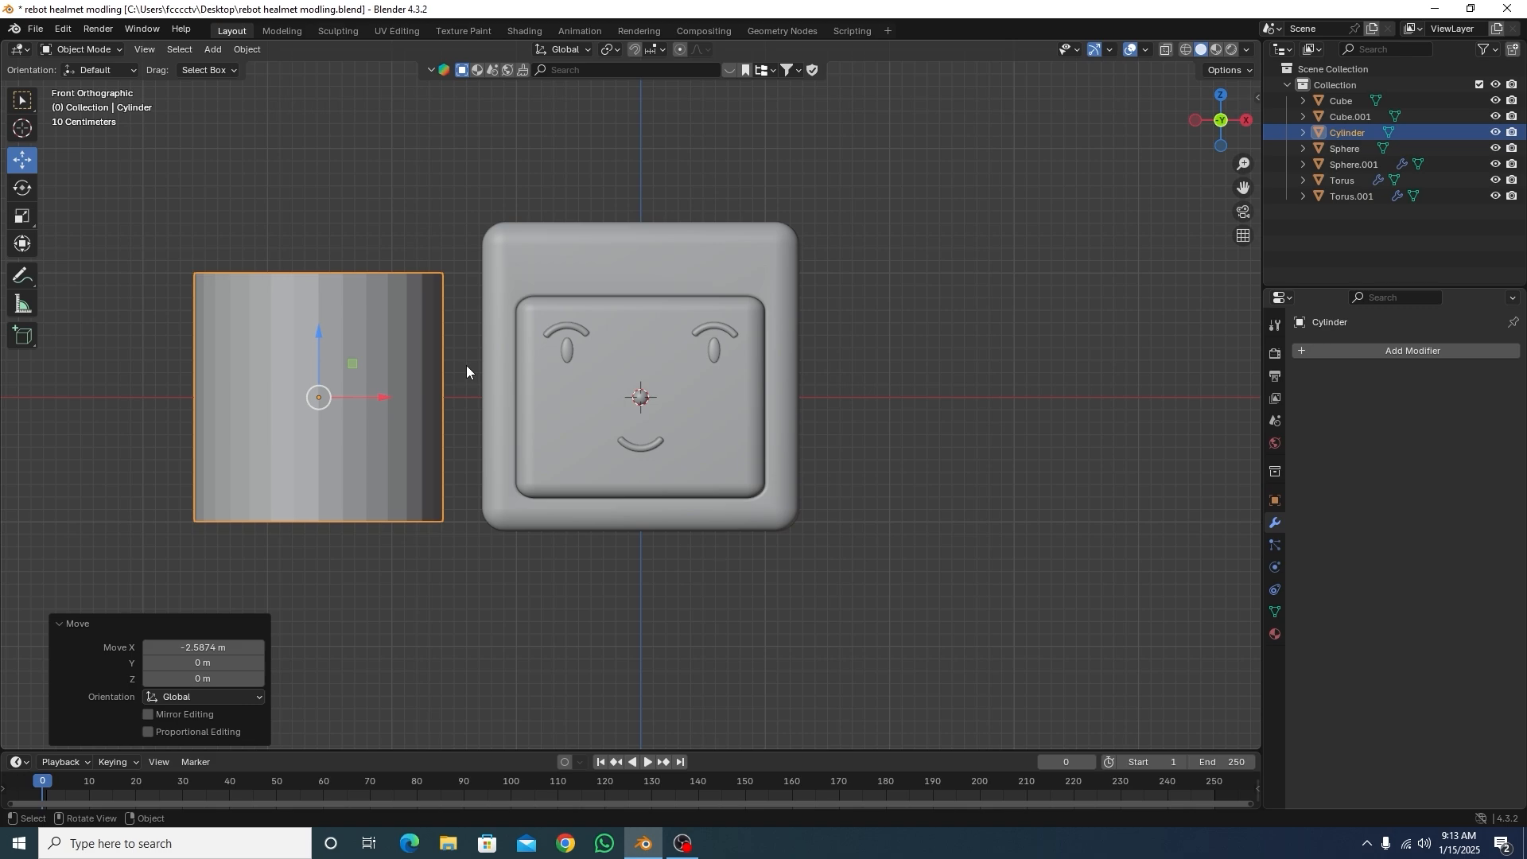
Step: Rotate the cylinder 90° about the Y axis and scale it uniformly to about 0.128
{"action": "type", "text": "ry"}
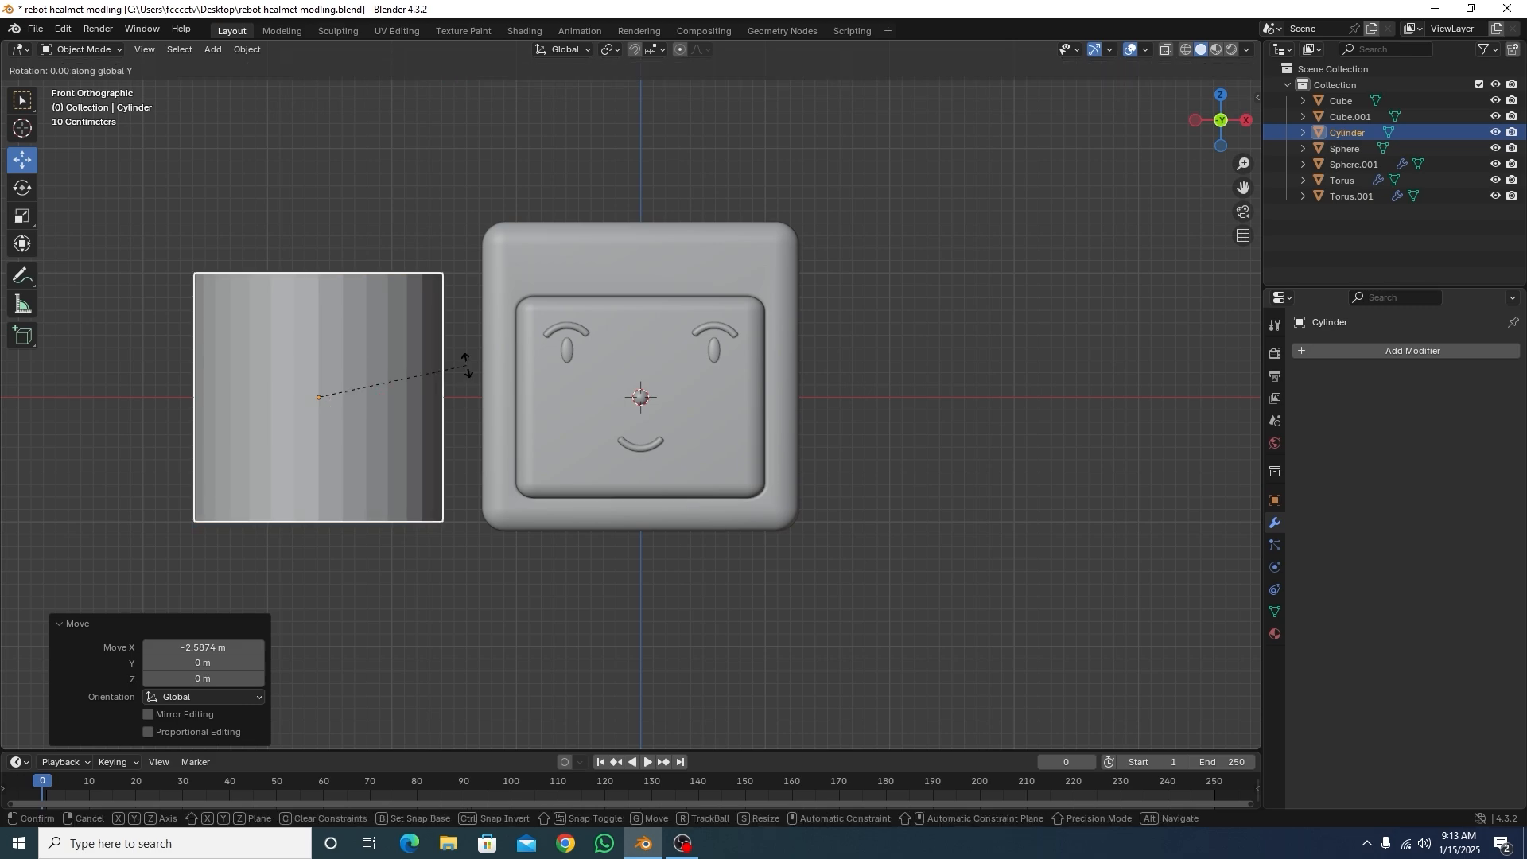
{"action": "type", "text": "90"}
{"action": "key", "text": "Return"}
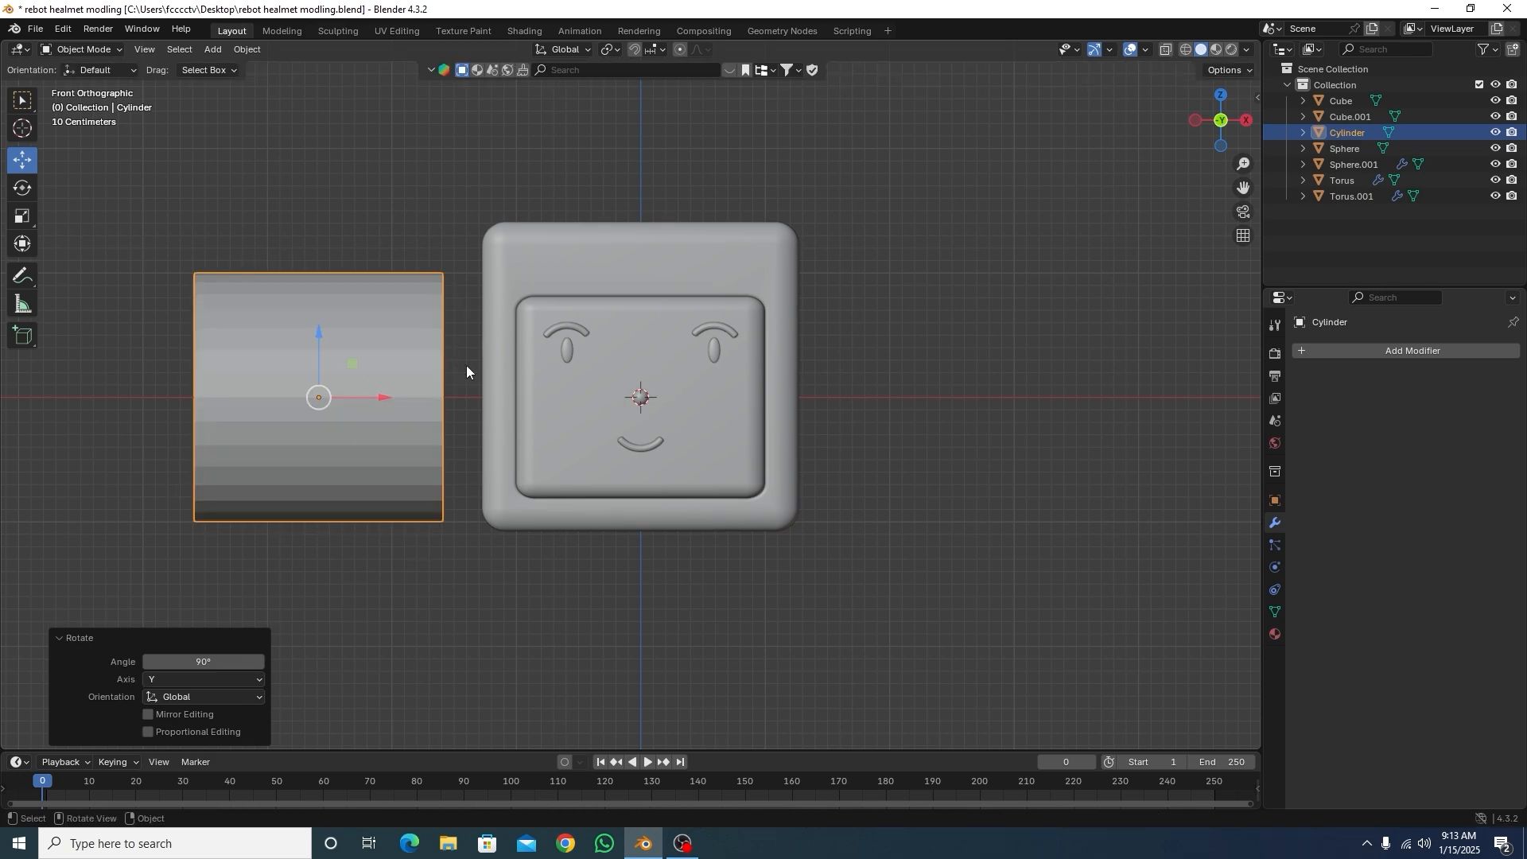
{"action": "key", "text": "s"}
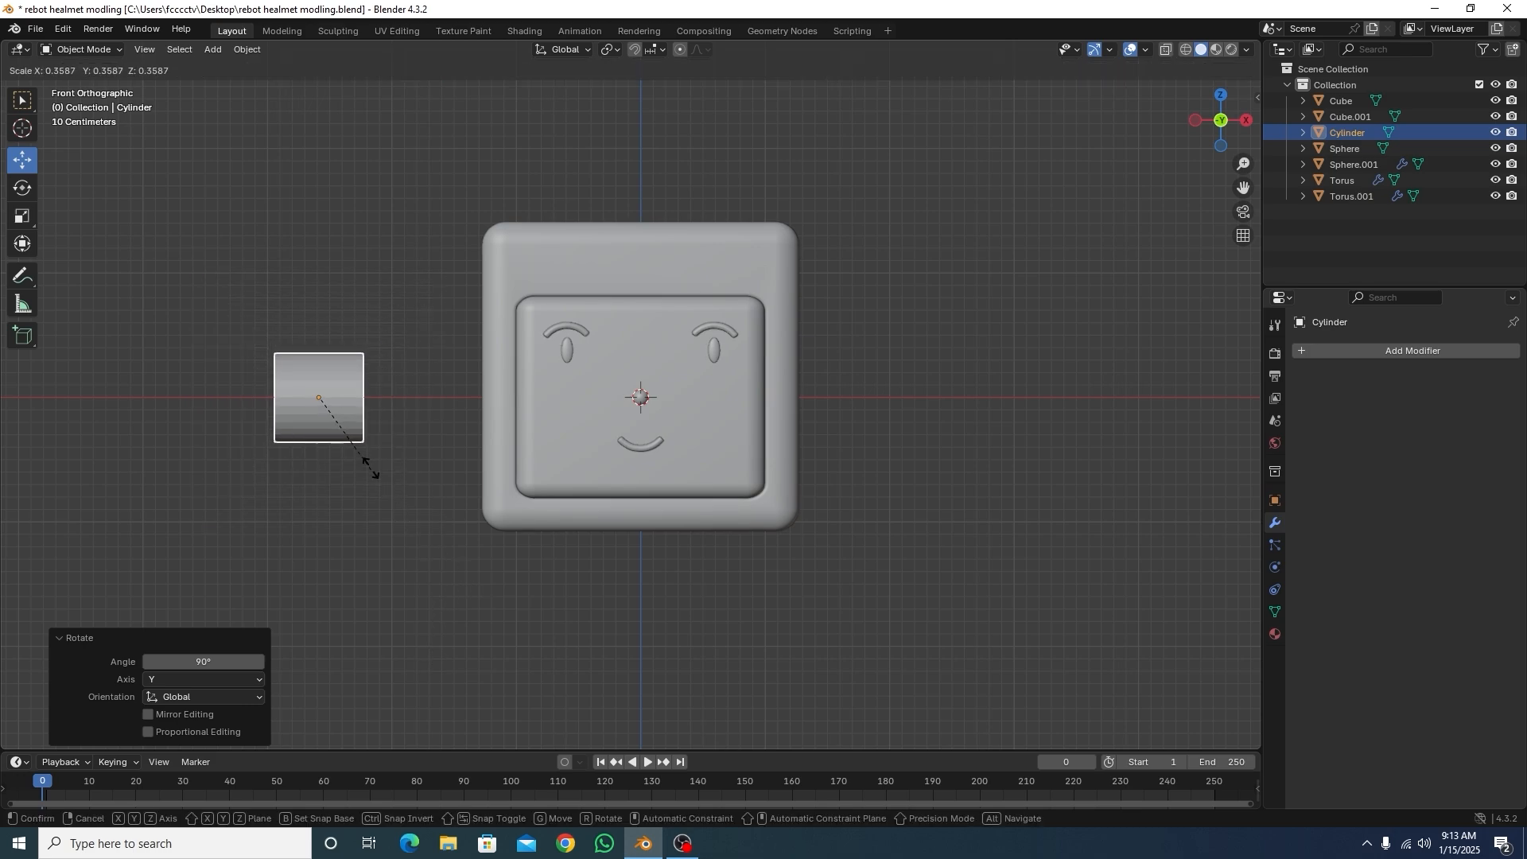
{"action": "left_click", "coordinate": [353, 422]}
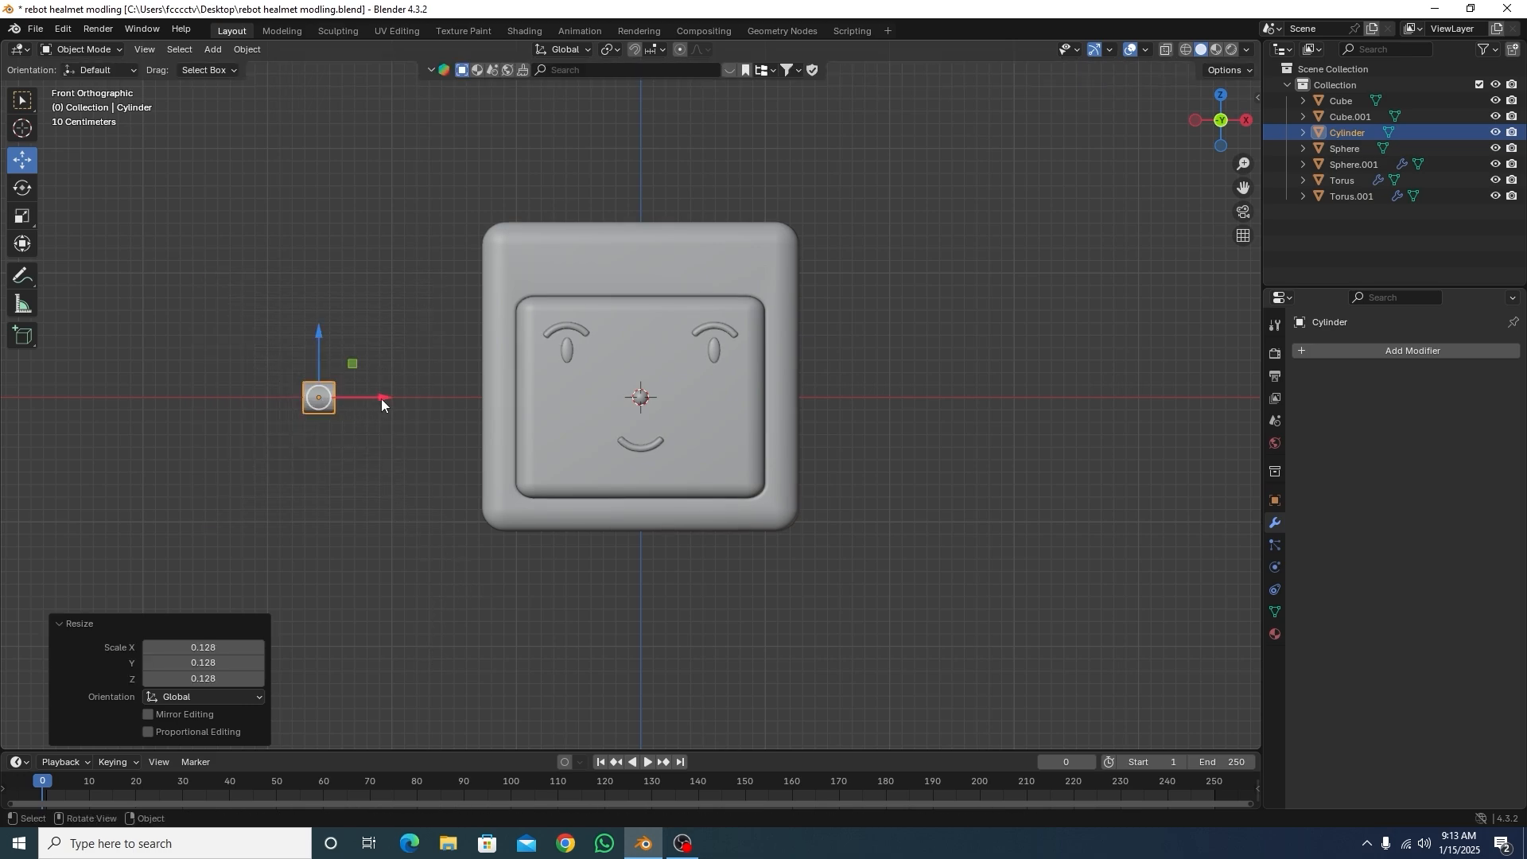
Step: Move the cylinder about 1.29 m along X into the helmet's side wall, then raise it and shift it slightly toward the back
{"action": "left_click_drag", "start_coordinate": [380, 398], "coordinate": [547, 403]}
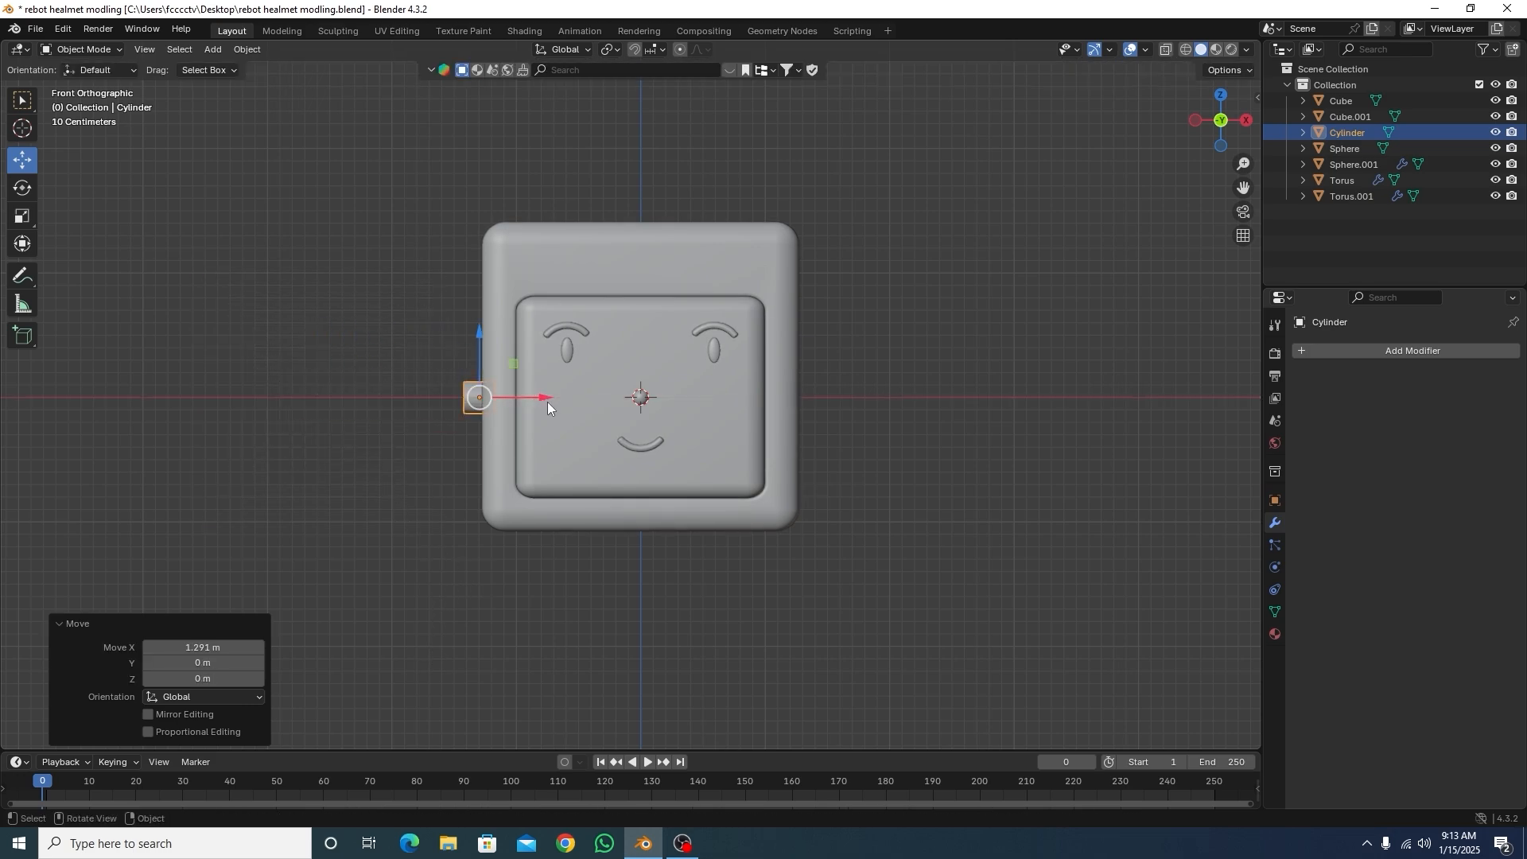
{"action": "key", "text": "KP_3"}
{"action": "key", "text": "ctrl+KP_3"}
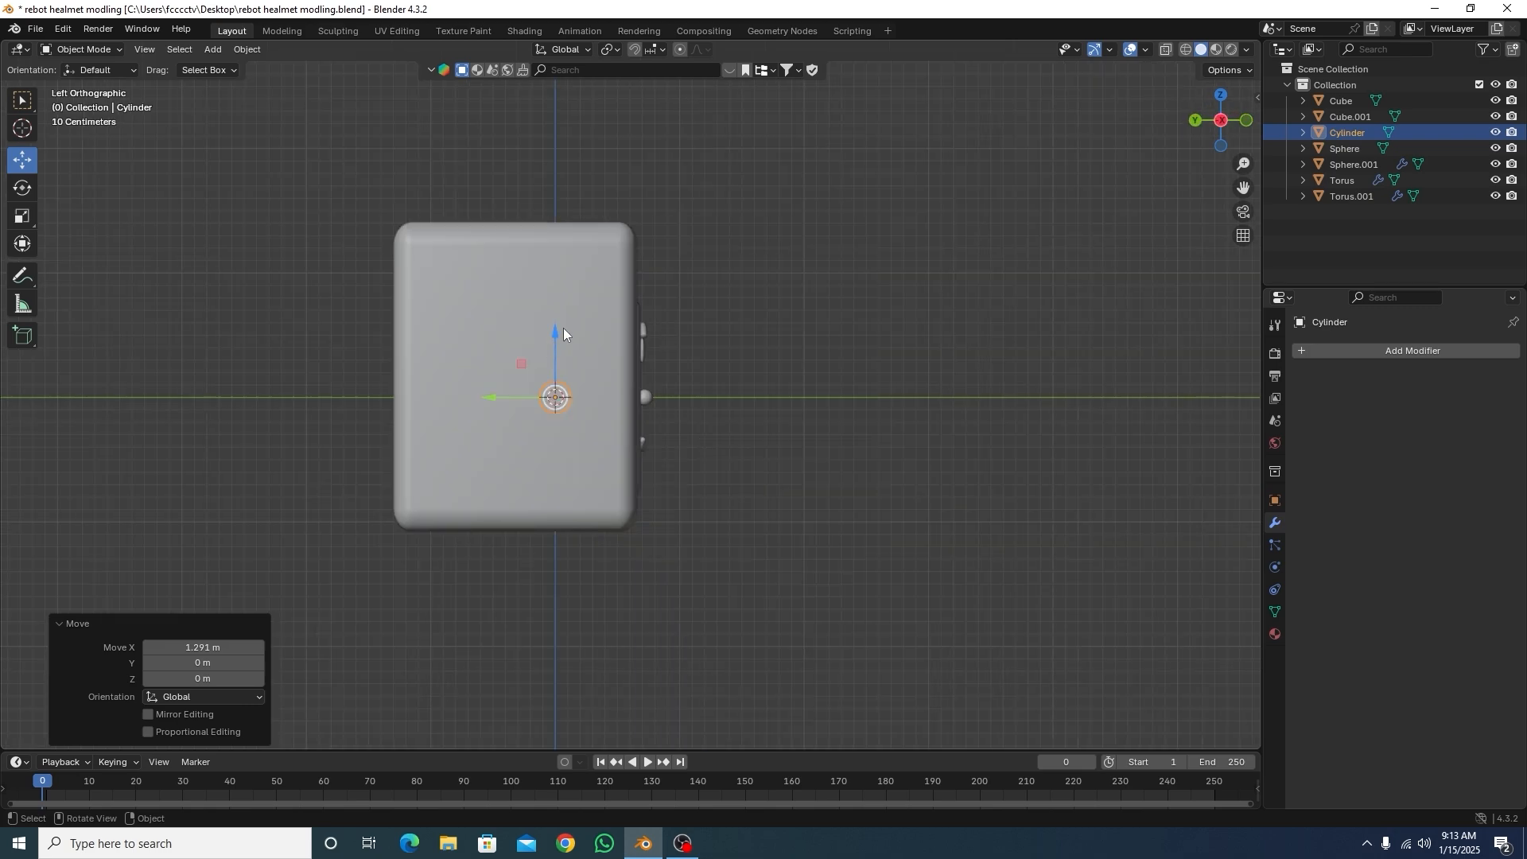
{"action": "left_click_drag", "start_coordinate": [556, 336], "coordinate": [556, 296]}
{"action": "left_click_drag", "start_coordinate": [488, 358], "coordinate": [498, 360]}
{"action": "left_click_drag", "start_coordinate": [498, 359], "coordinate": [482, 360]}
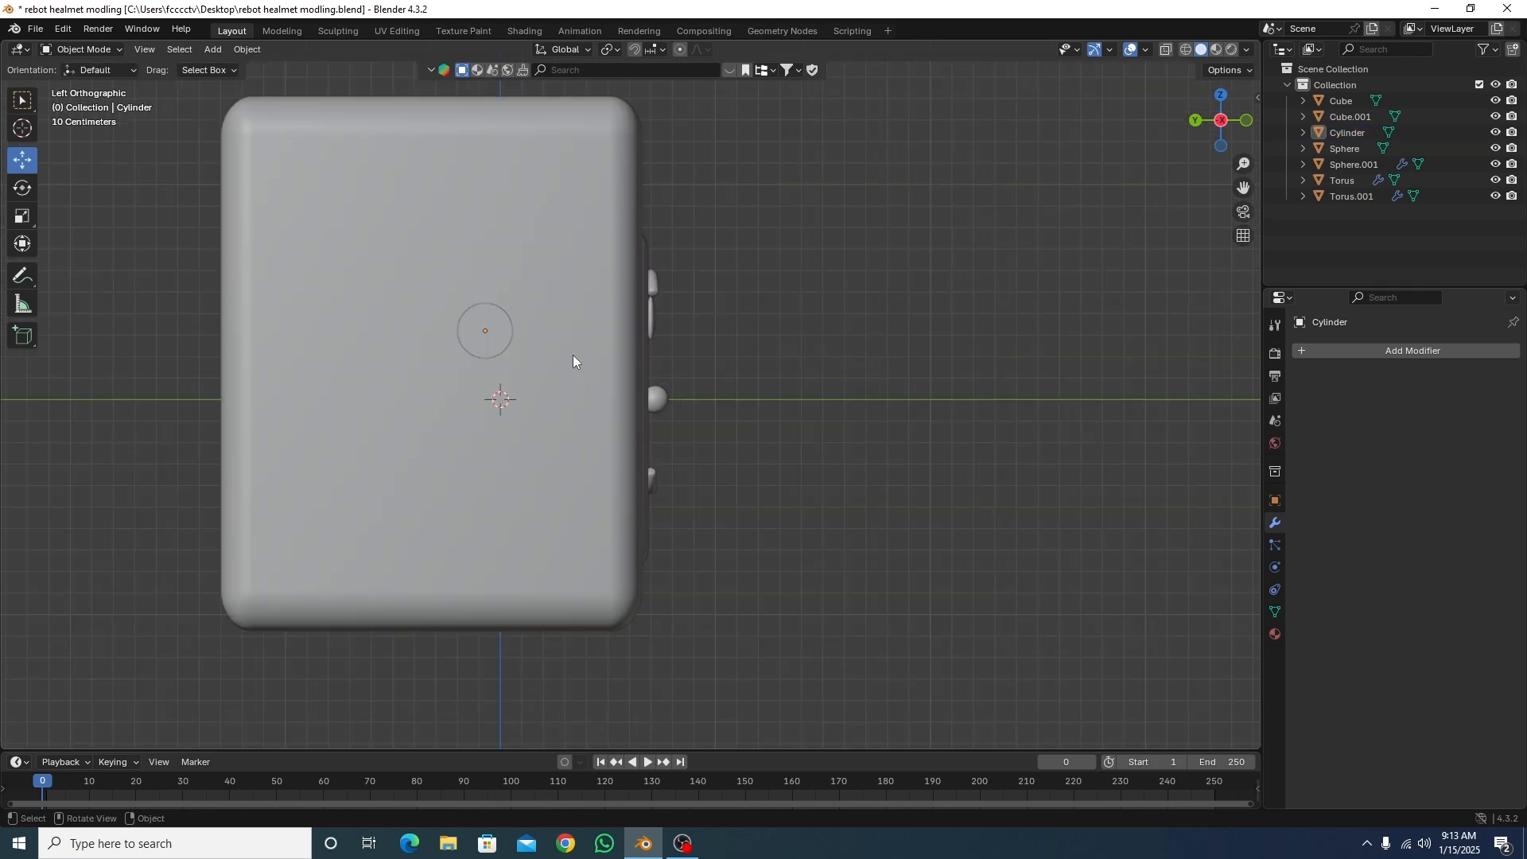
Step: Scale the side cylinder up uniformly by about 1.087
{"action": "scroll", "coordinate": [467, 337], "scroll_direction": "up", "scroll_amount": 2}
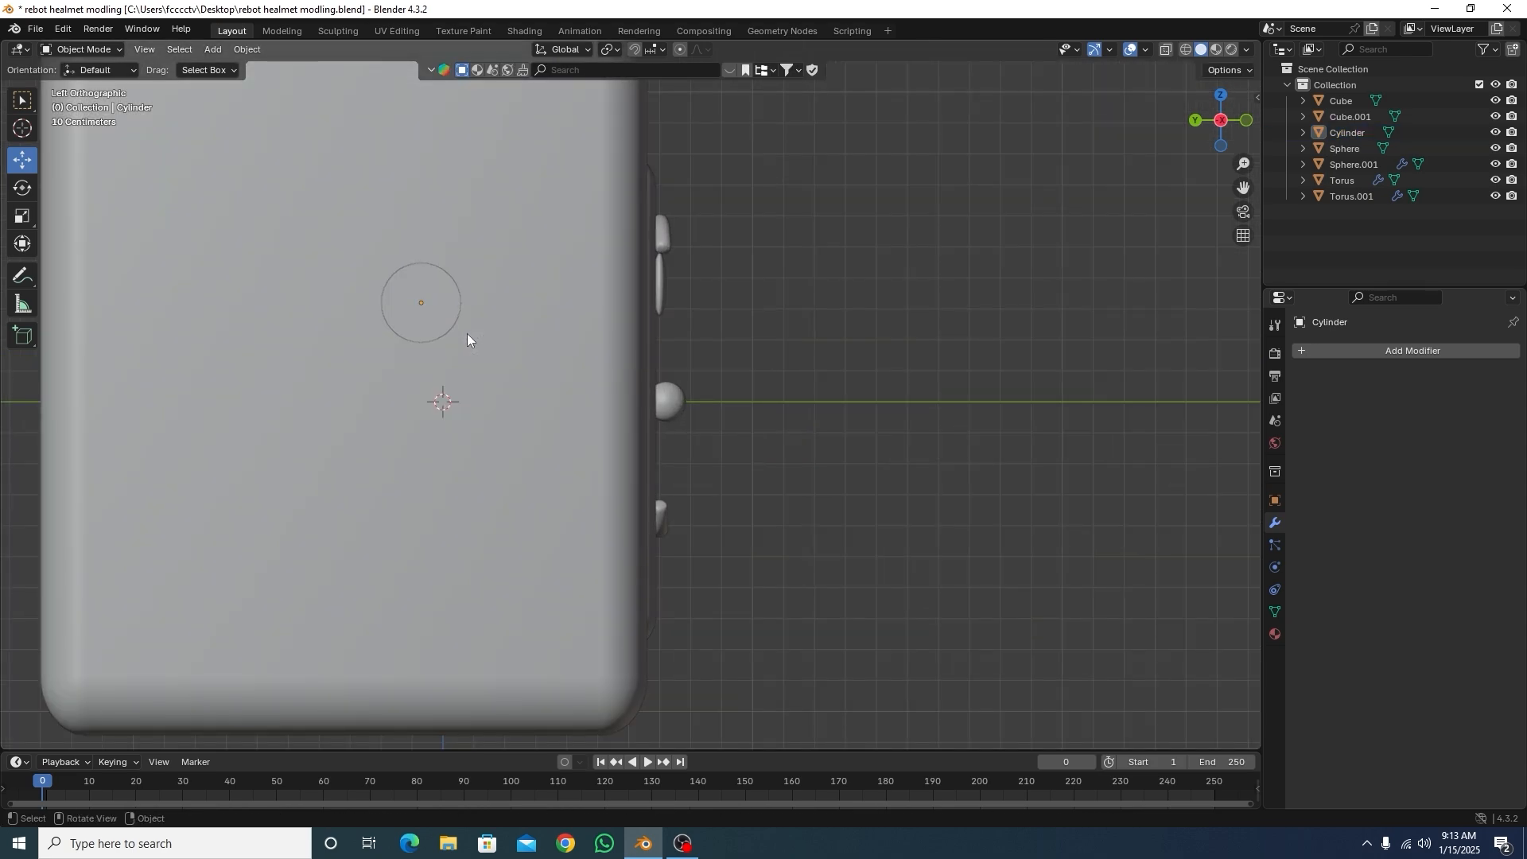
{"action": "left_click", "coordinate": [452, 345]}
{"action": "key", "text": "s"}
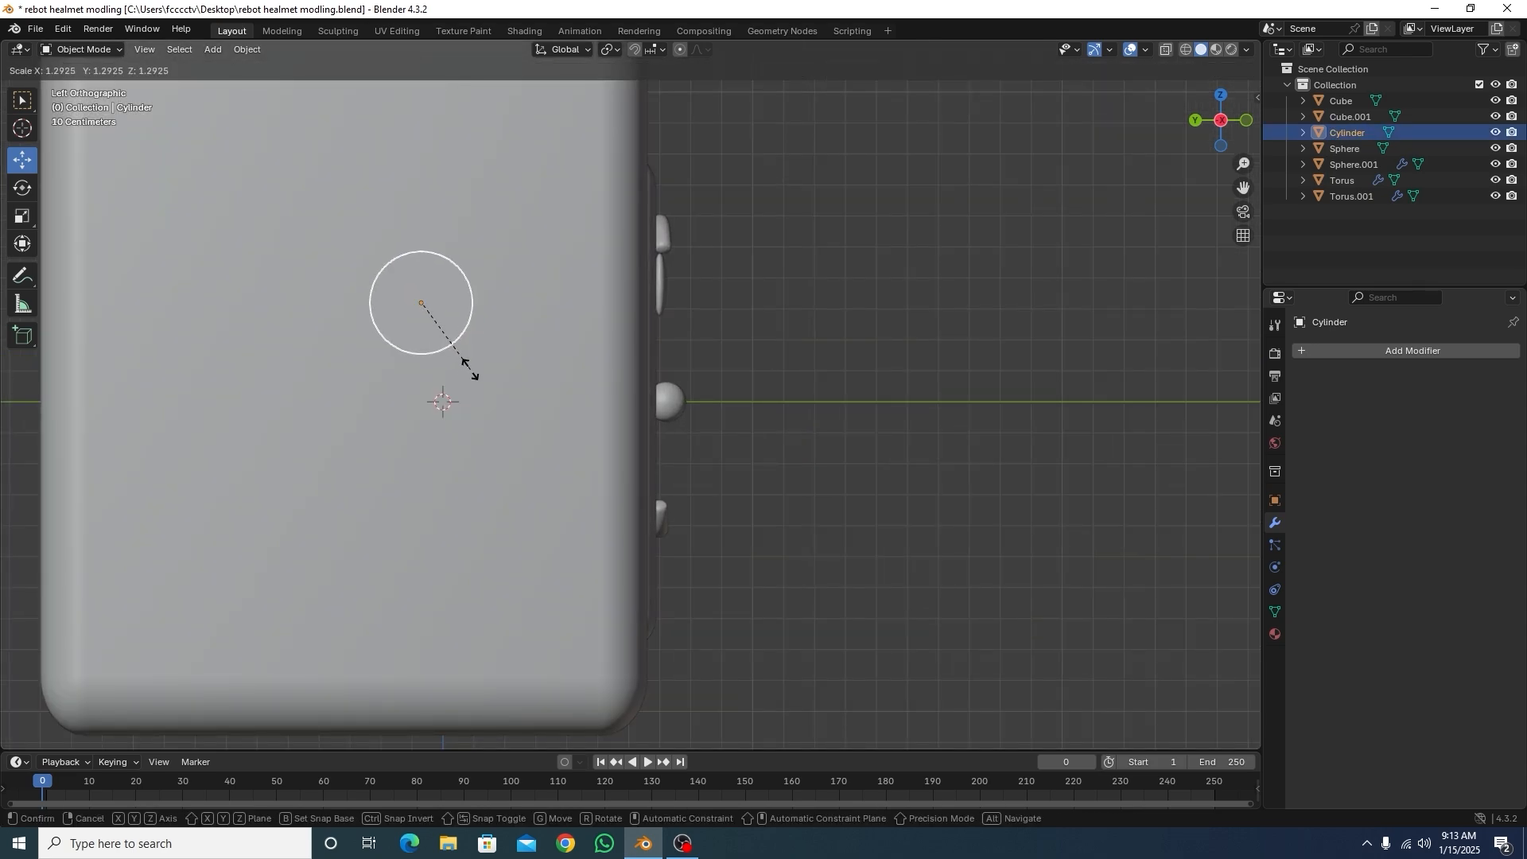
{"action": "left_click", "coordinate": [462, 357]}
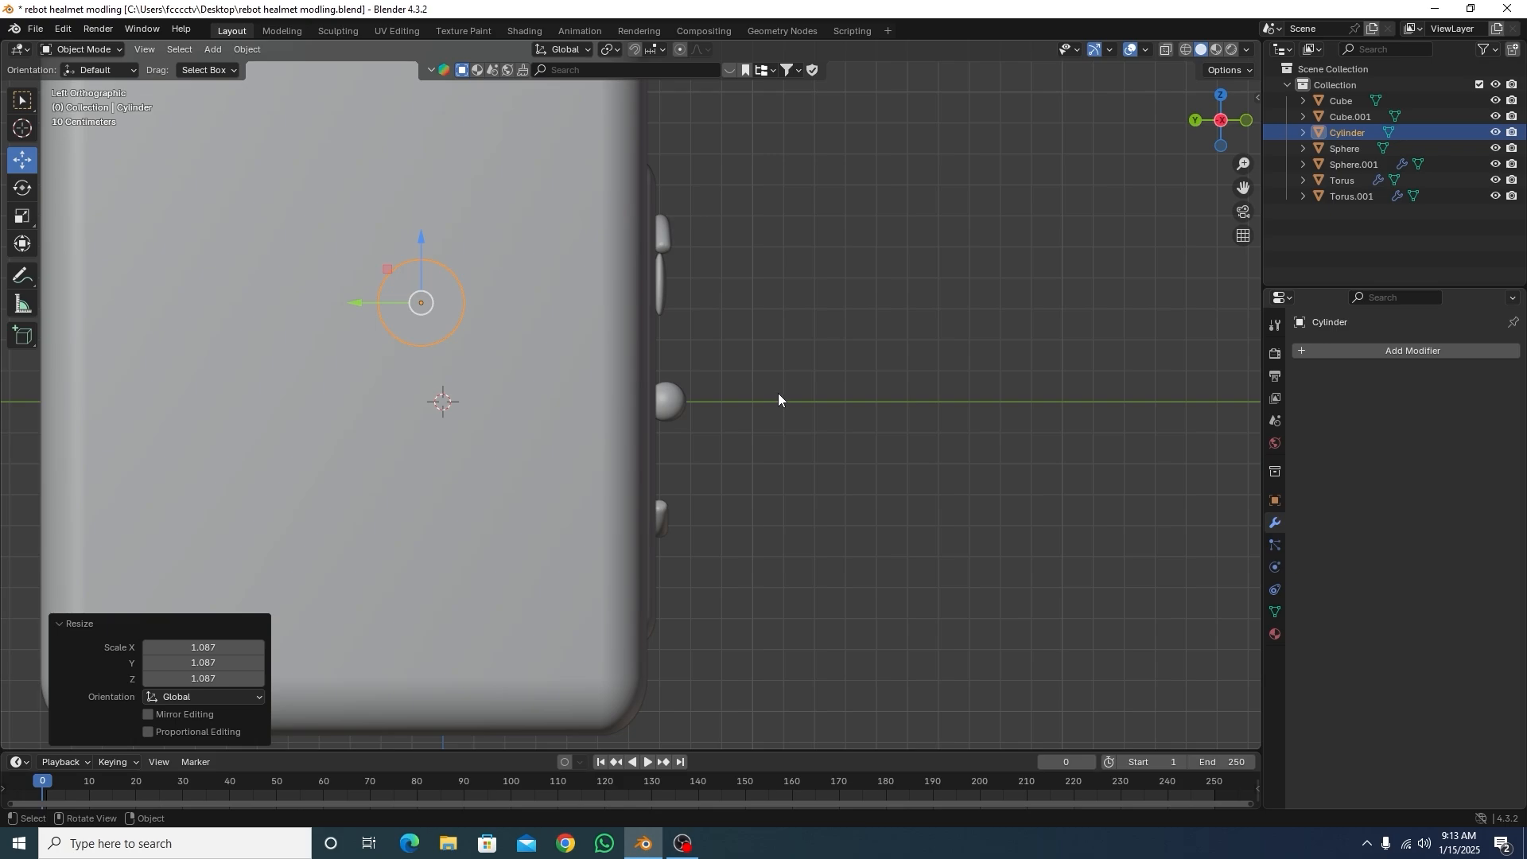
Step: Bevel the edge loop around the side cylinder's outer end with 6 segments and an offset of about 0.28 m
{"action": "key", "text": "KP_1"}
{"action": "left_click", "coordinate": [232, 298]}
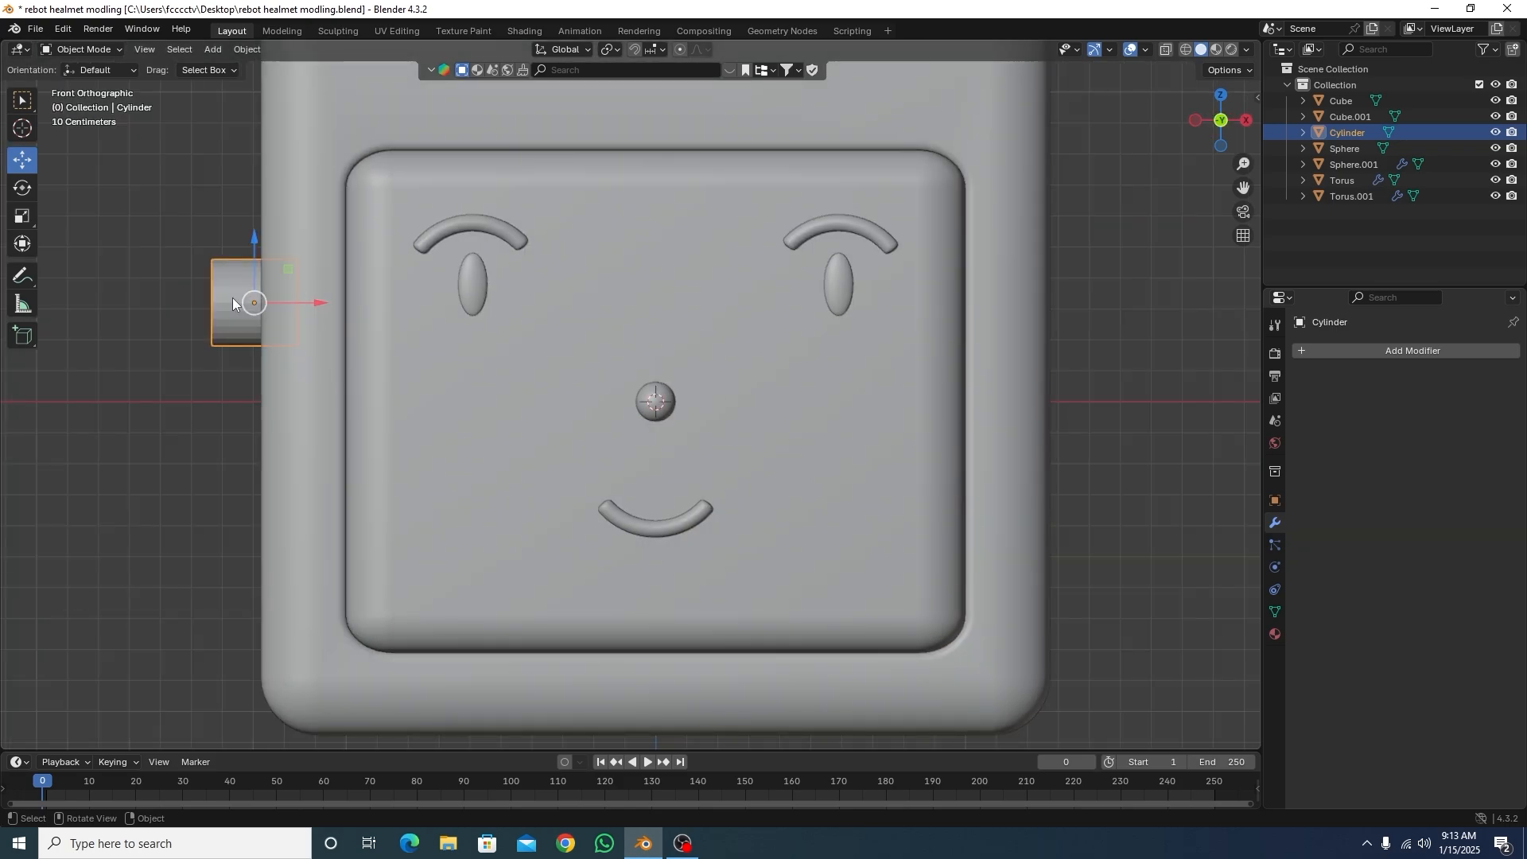
{"action": "key", "text": "Tab"}
{"action": "left_click", "coordinate": [156, 309]}
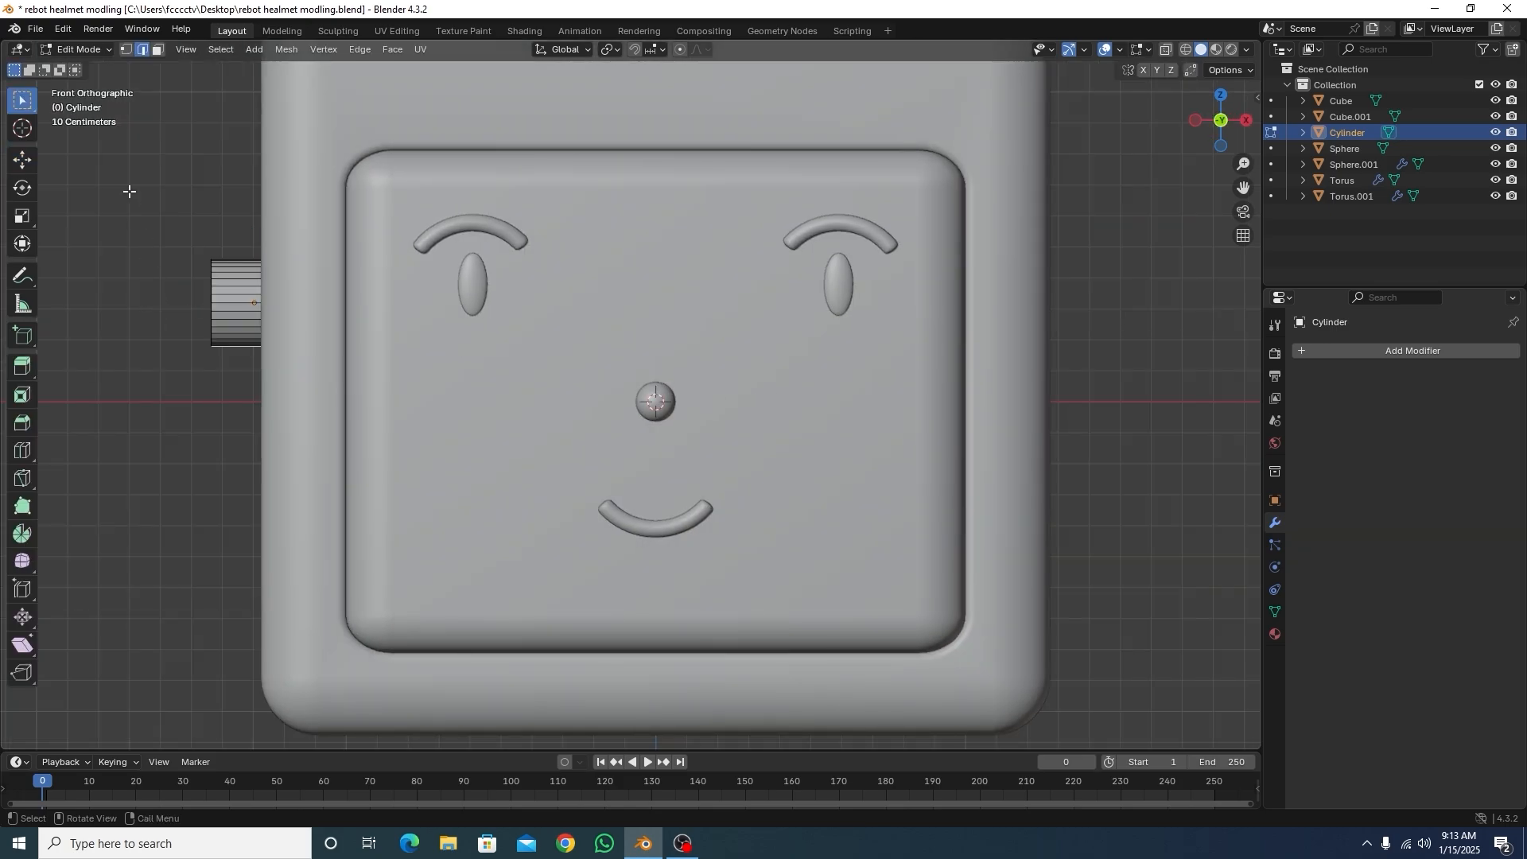
{"action": "middle_click_drag", "start_coordinate": [118, 337], "coordinate": [137, 231]}
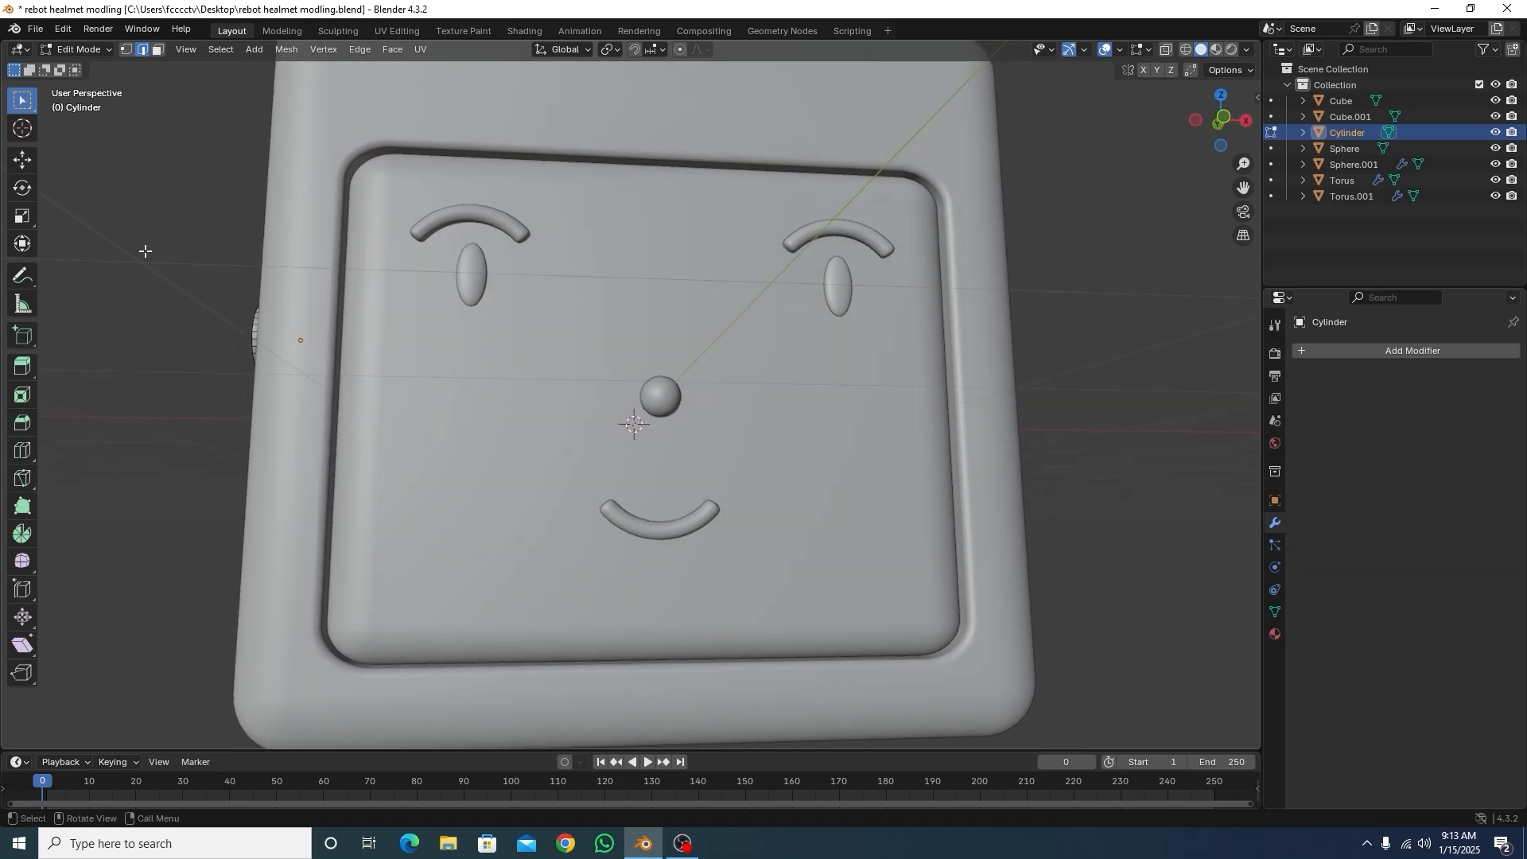
{"action": "key", "text": "KP_1"}
{"action": "middle_click_drag", "start_coordinate": [170, 276], "coordinate": [177, 276]}
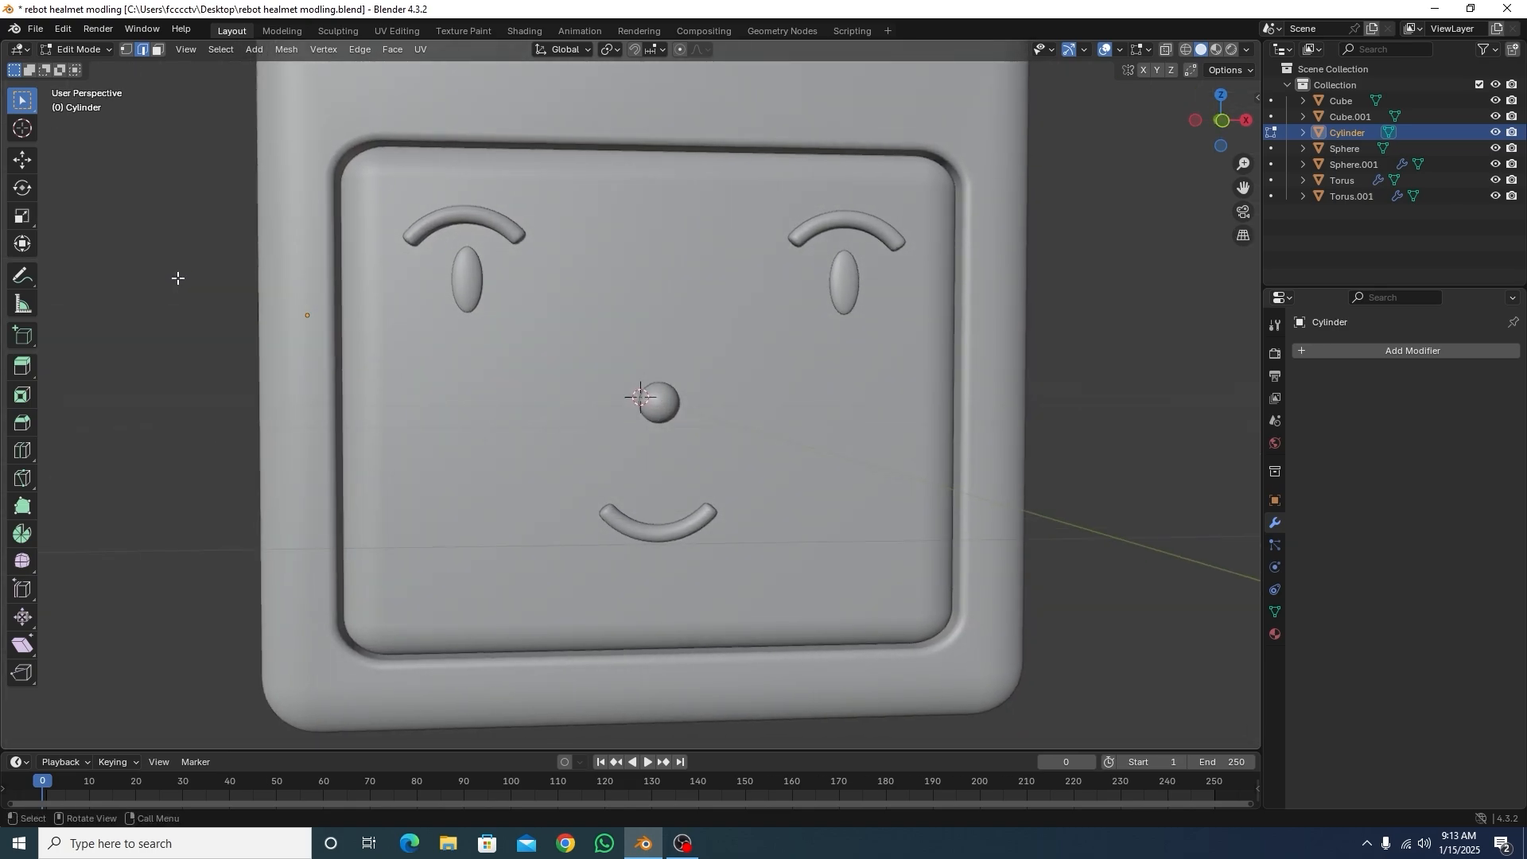
{"action": "scroll", "coordinate": [178, 276], "scroll_direction": "down", "scroll_amount": 3}
{"action": "middle_click_drag", "start_coordinate": [203, 402], "coordinate": [337, 401]}
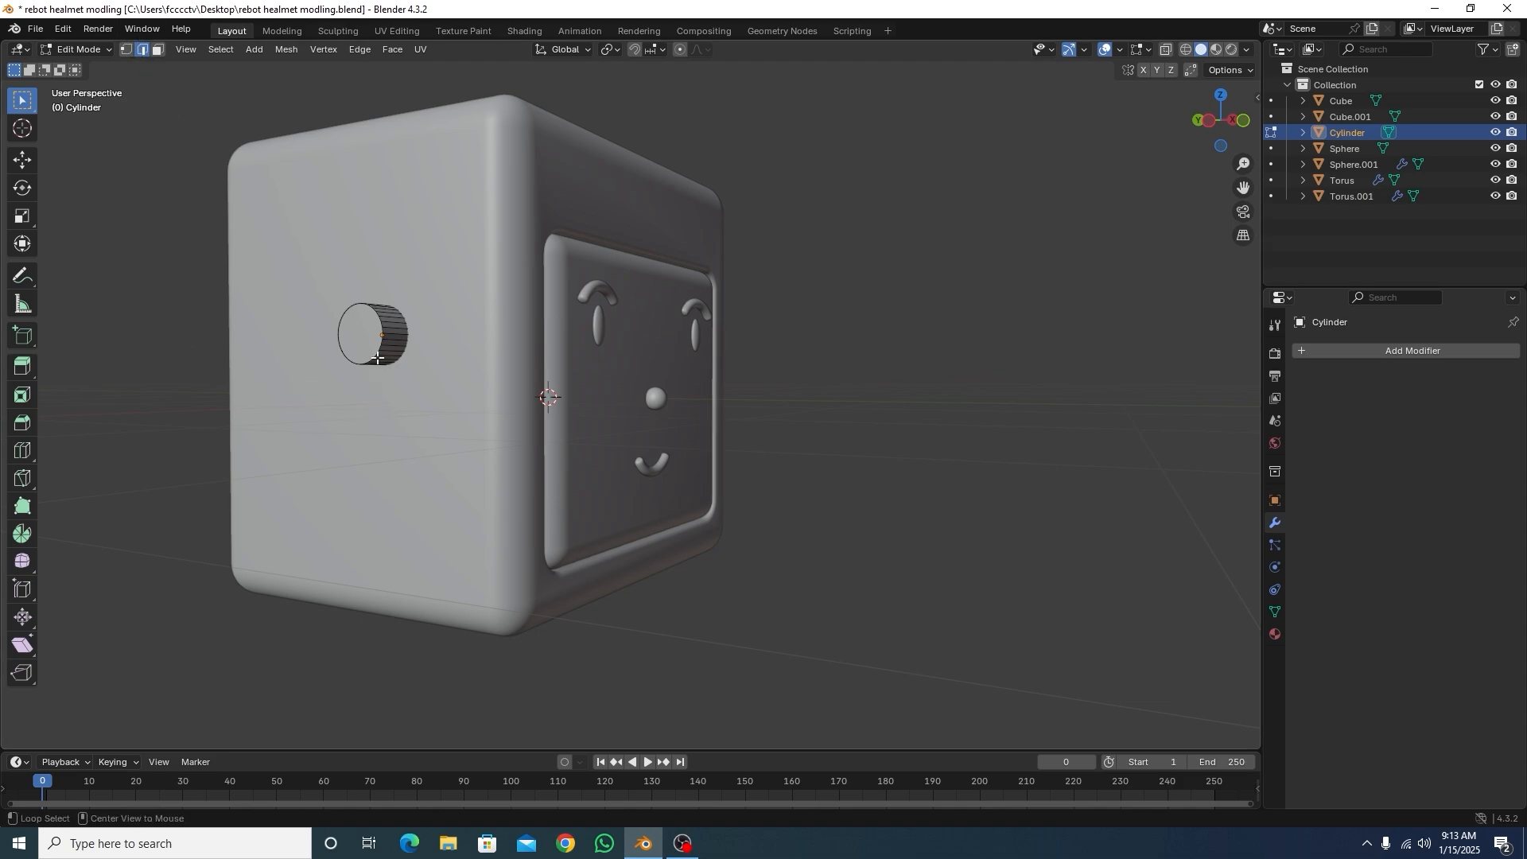
{"action": "left_click", "coordinate": [379, 351], "text": "alt"}
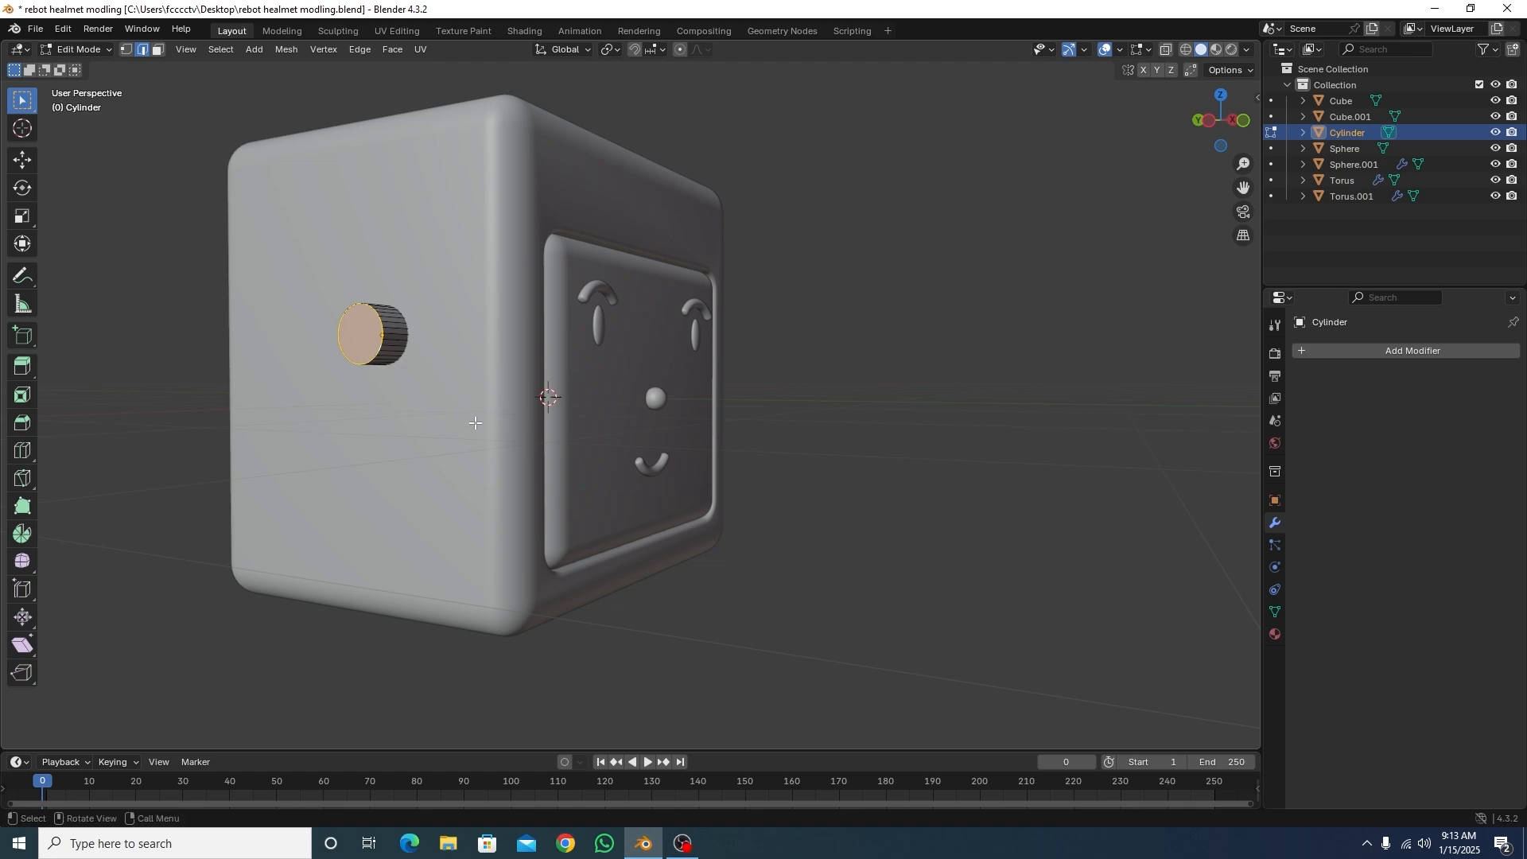
{"action": "key", "text": "KP_1"}
{"action": "scroll", "coordinate": [342, 374], "scroll_direction": "up", "scroll_amount": 2}
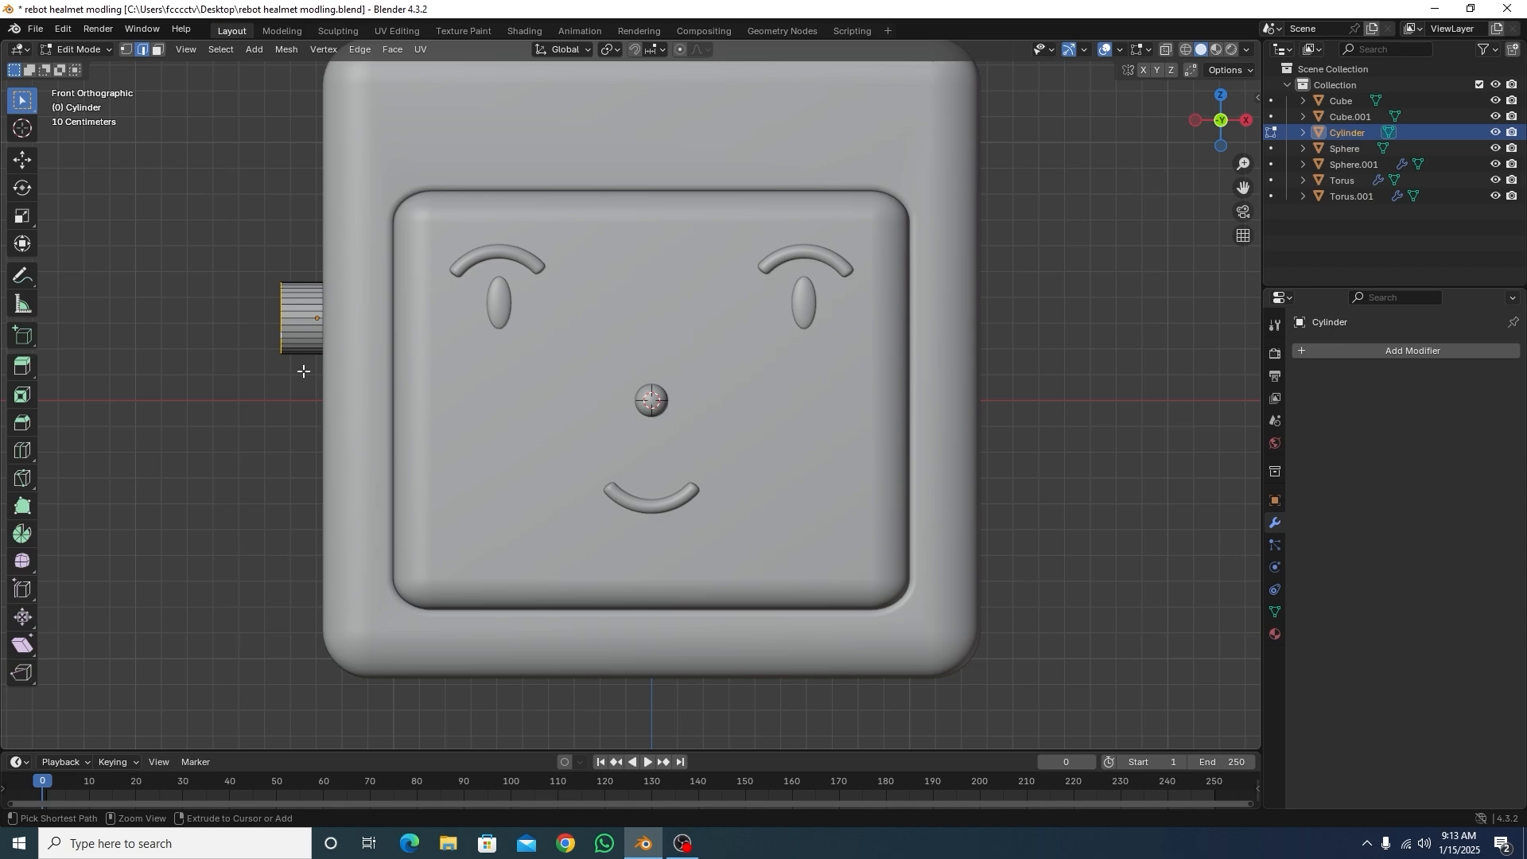
{"action": "key", "text": "ctrl+b"}
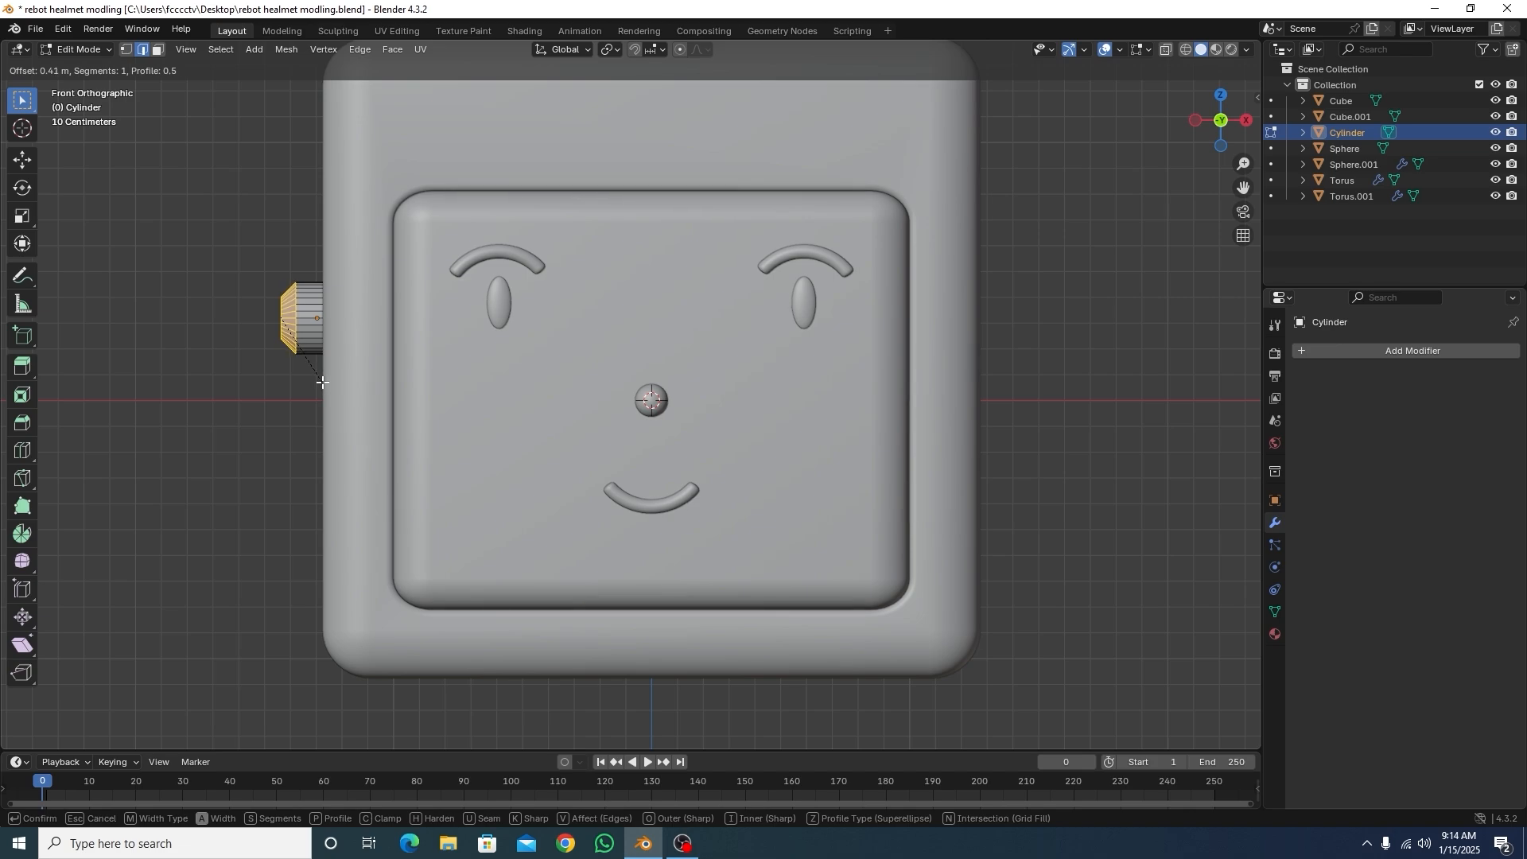
{"action": "scroll", "coordinate": [322, 382], "scroll_direction": "up", "scroll_amount": 3}
{"action": "scroll", "coordinate": [322, 383], "scroll_direction": "up", "scroll_amount": 1}
{"action": "scroll", "coordinate": [322, 382], "scroll_direction": "down", "scroll_amount": 1}
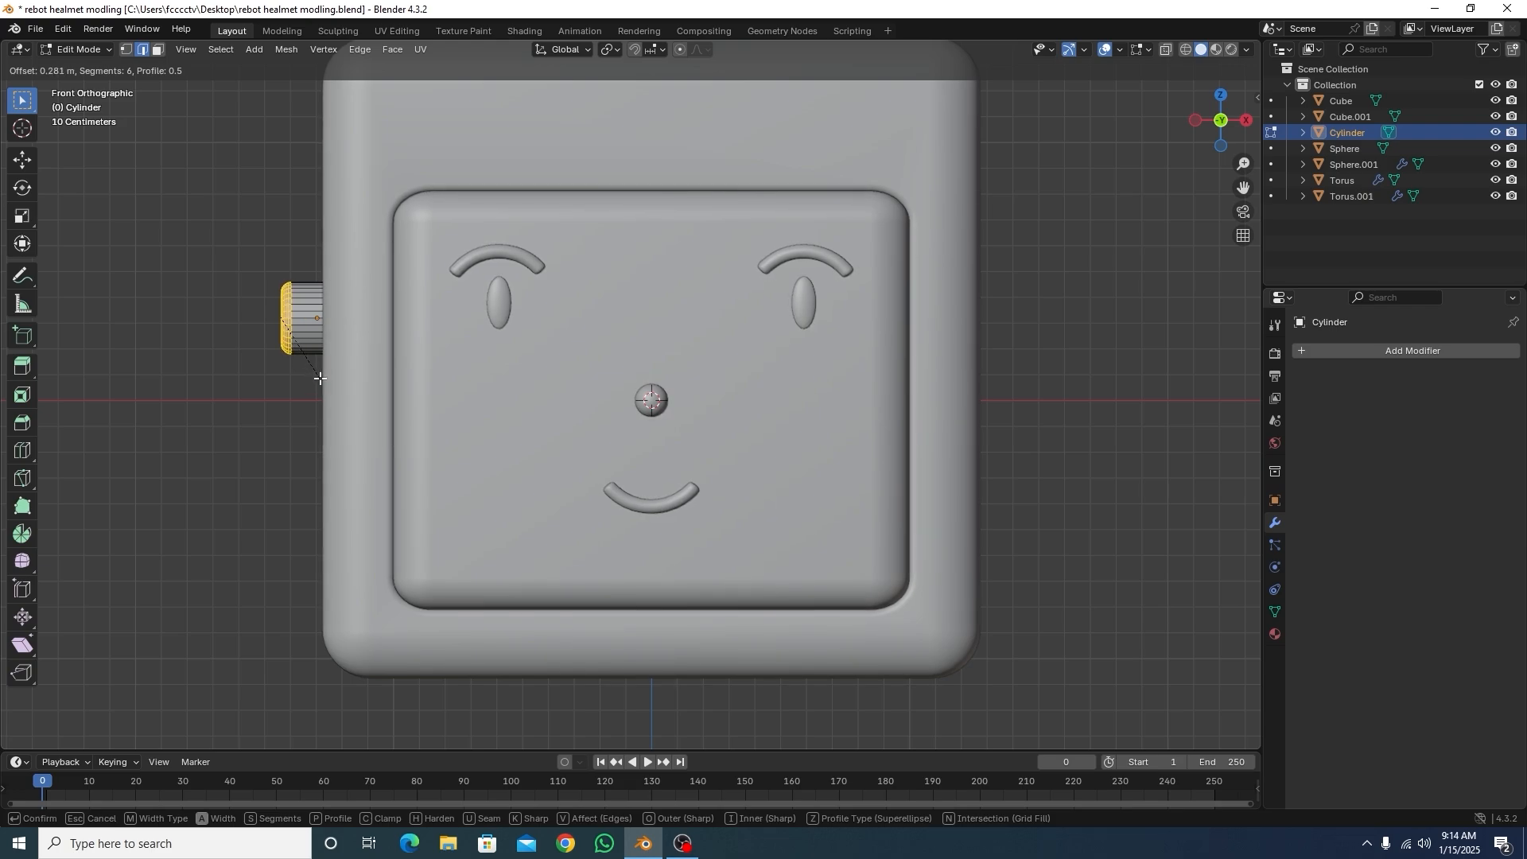
{"action": "left_click", "coordinate": [320, 379]}
{"action": "middle_click_drag", "start_coordinate": [320, 378], "coordinate": [289, 361]}
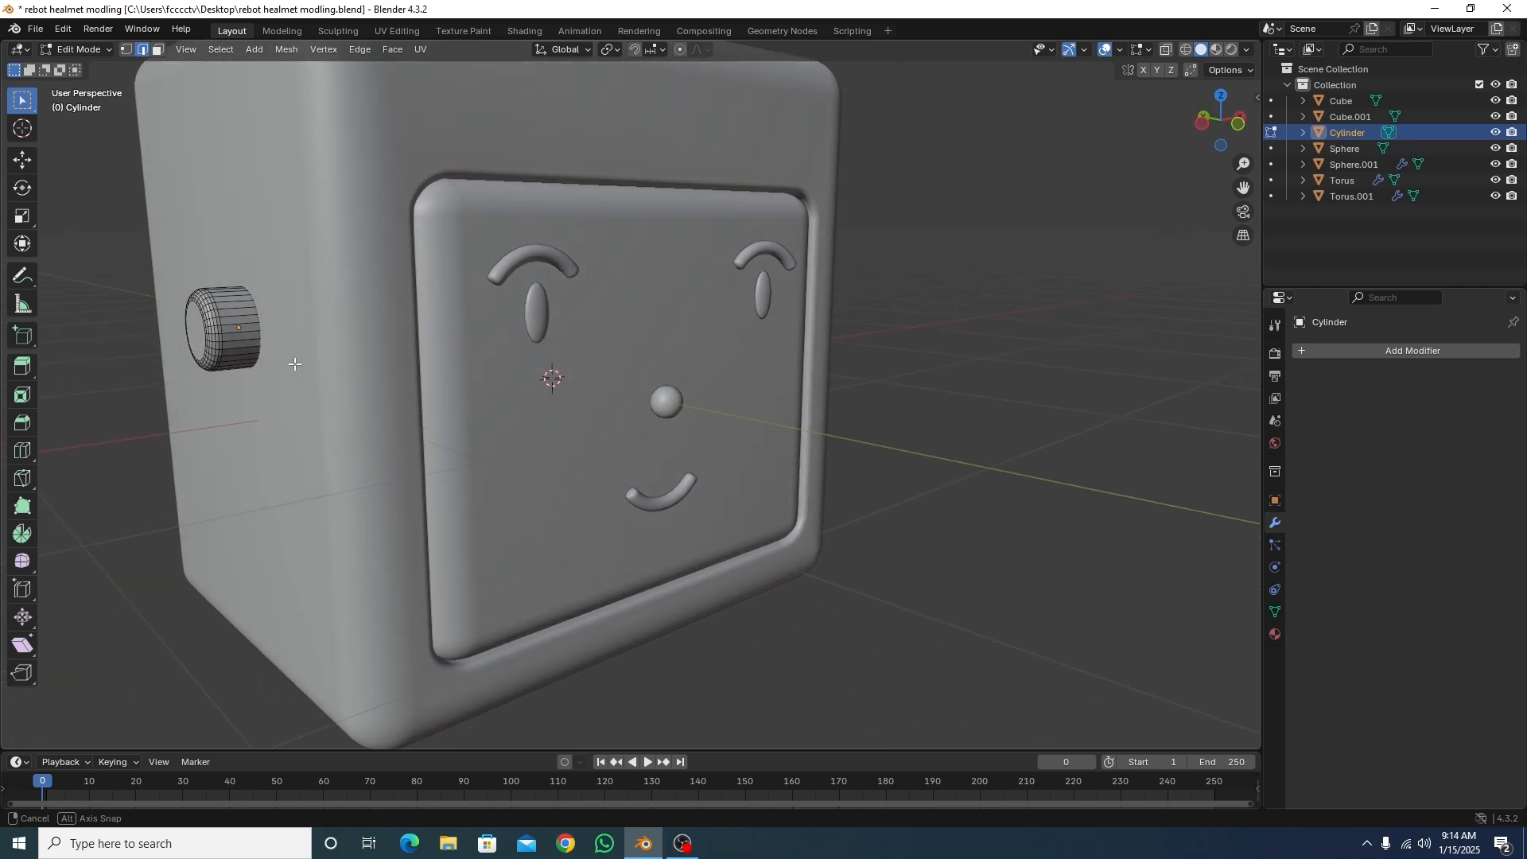
{"action": "key", "text": "Tab"}
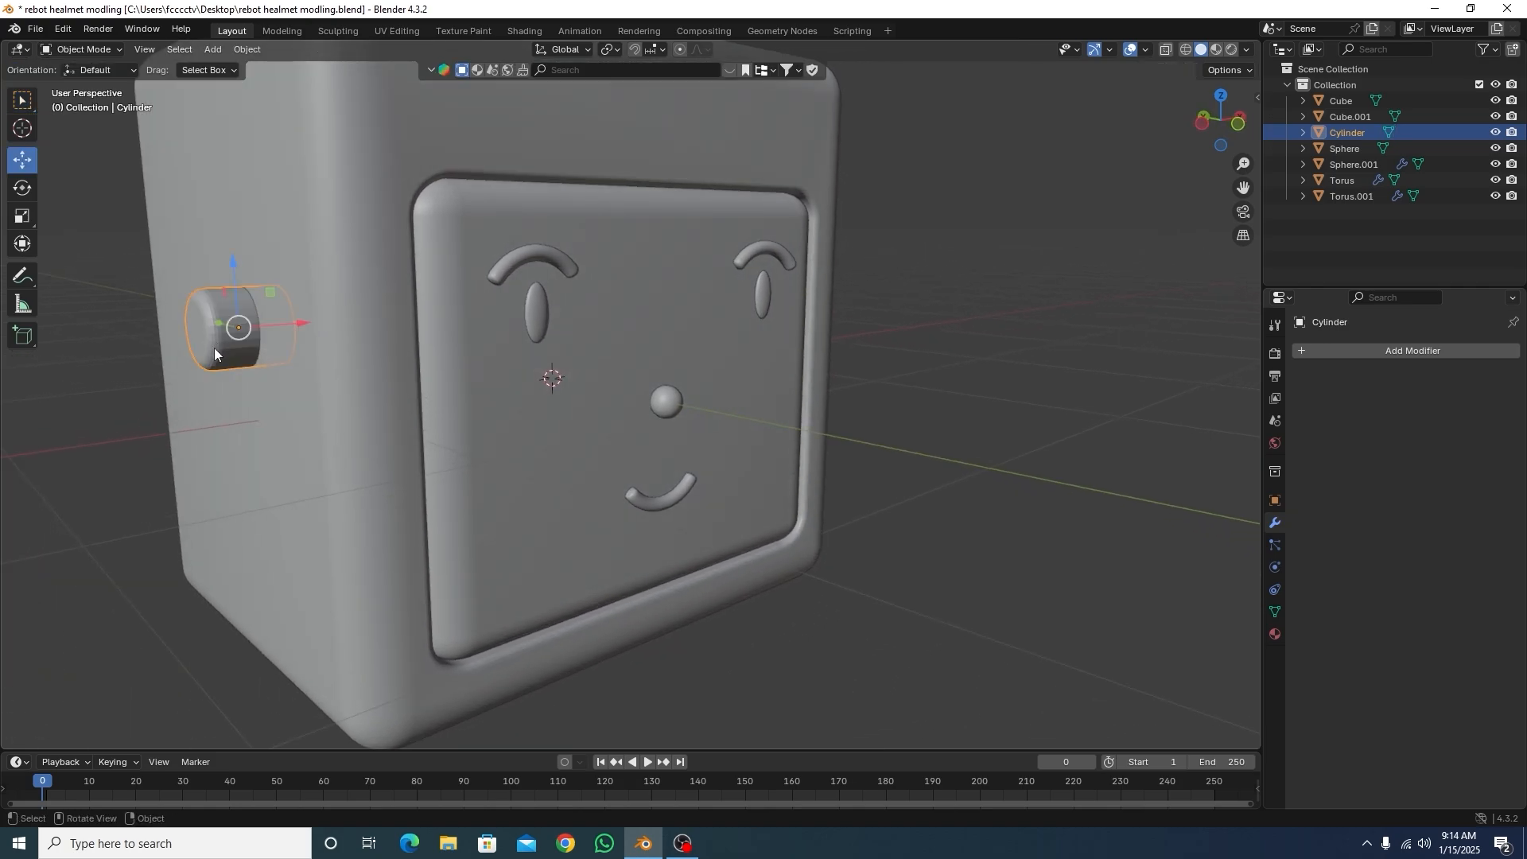
Step: Apply Shade Smooth to the beveled side cylinder
{"action": "middle_click_drag", "start_coordinate": [145, 314], "coordinate": [576, 398]}
{"action": "right_click", "coordinate": [526, 304]}
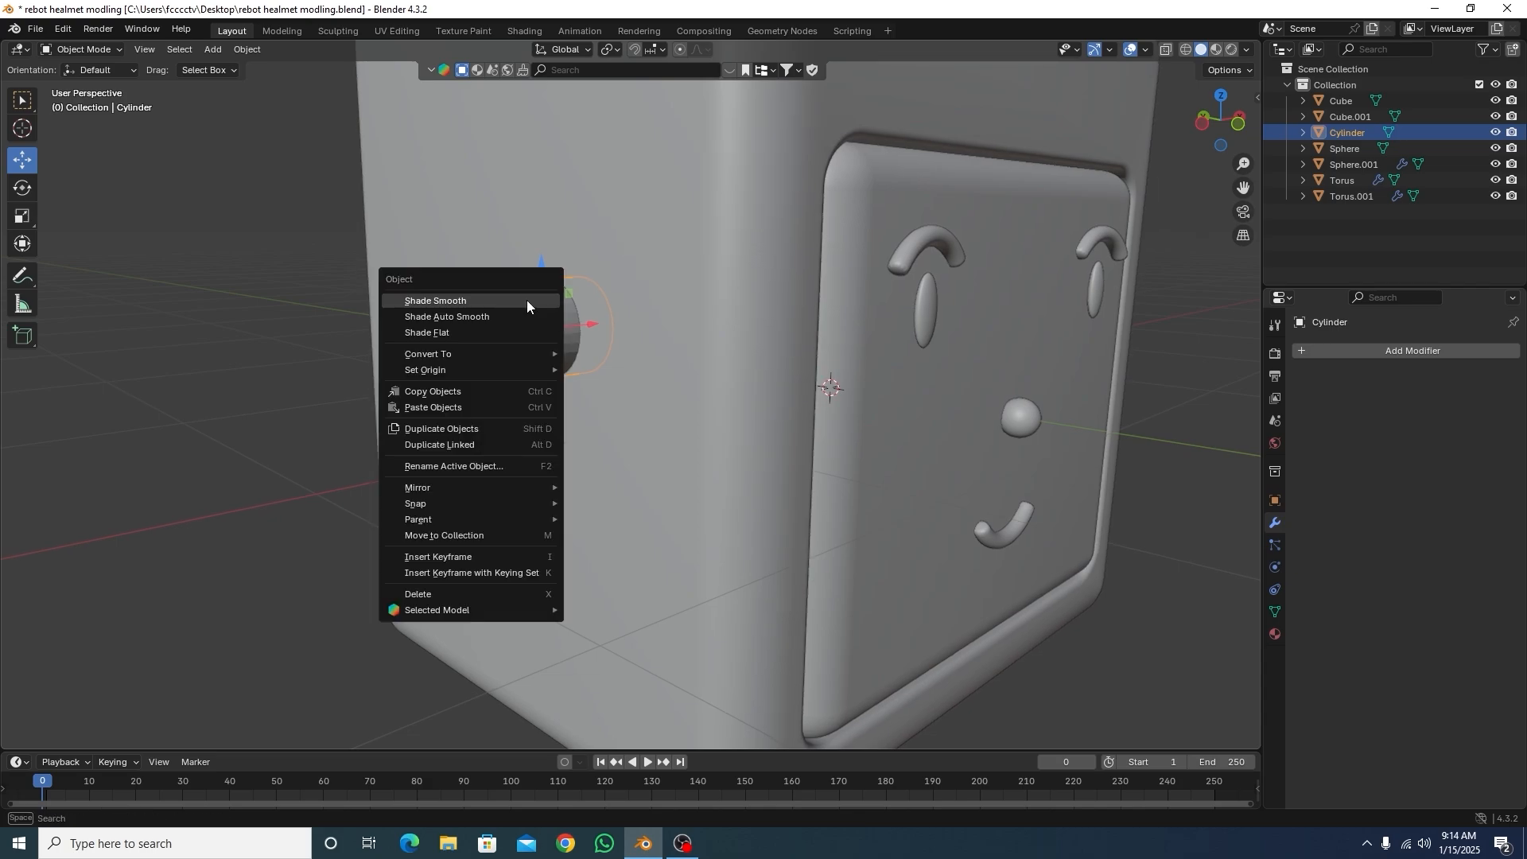
{"action": "left_click", "coordinate": [527, 299]}
{"action": "left_click", "coordinate": [229, 323]}
{"action": "middle_click_drag", "start_coordinate": [229, 323], "coordinate": [709, 452]}
Step: Move the side cylinder about 0.028 m along X, deeper into the helmet's wall
{"action": "key", "text": "KP_1"}
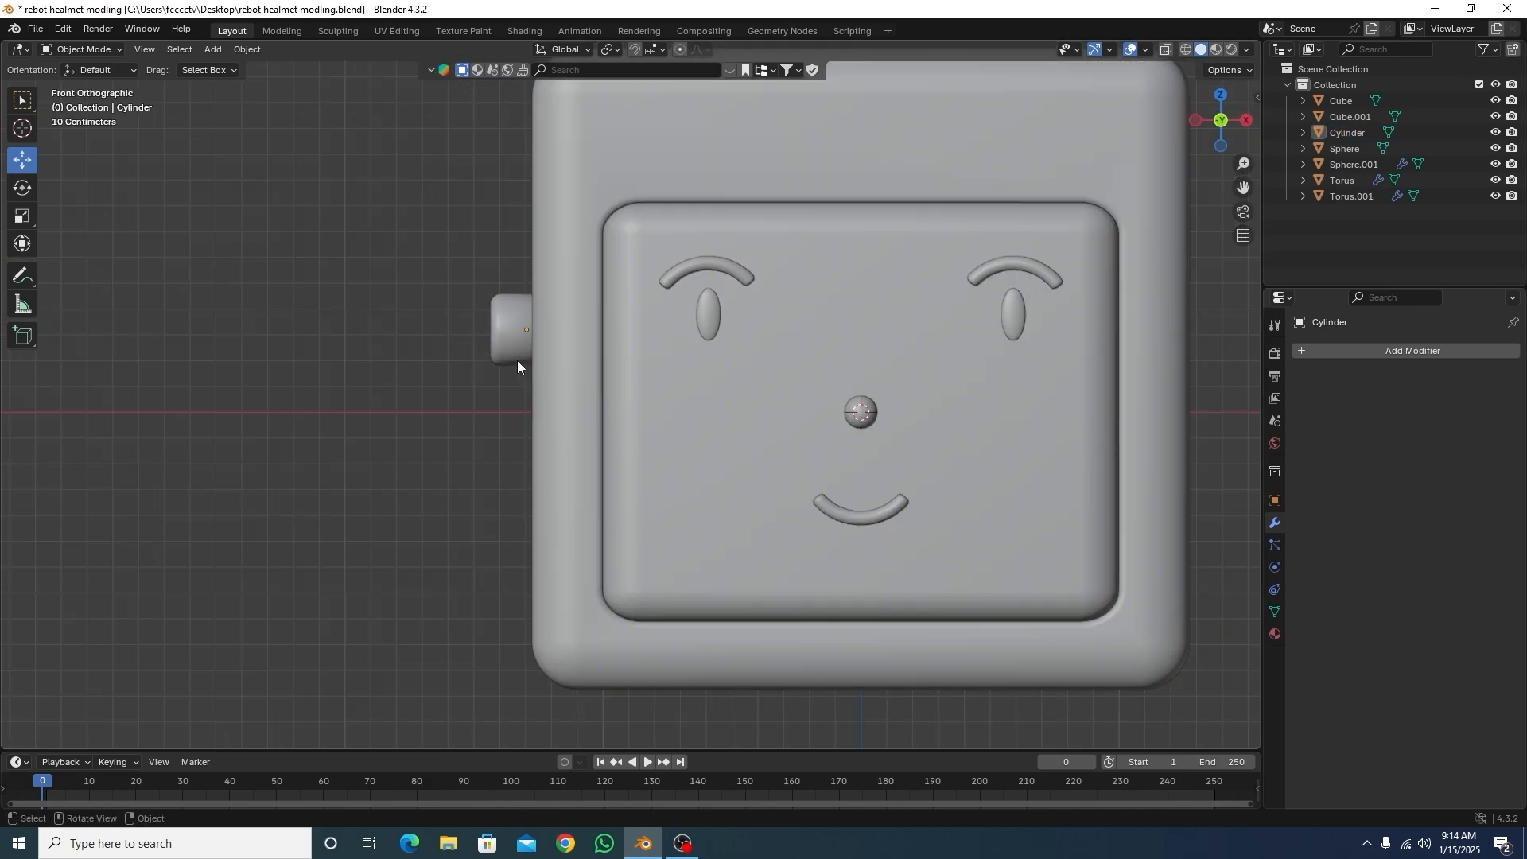
{"action": "left_click", "coordinate": [507, 332]}
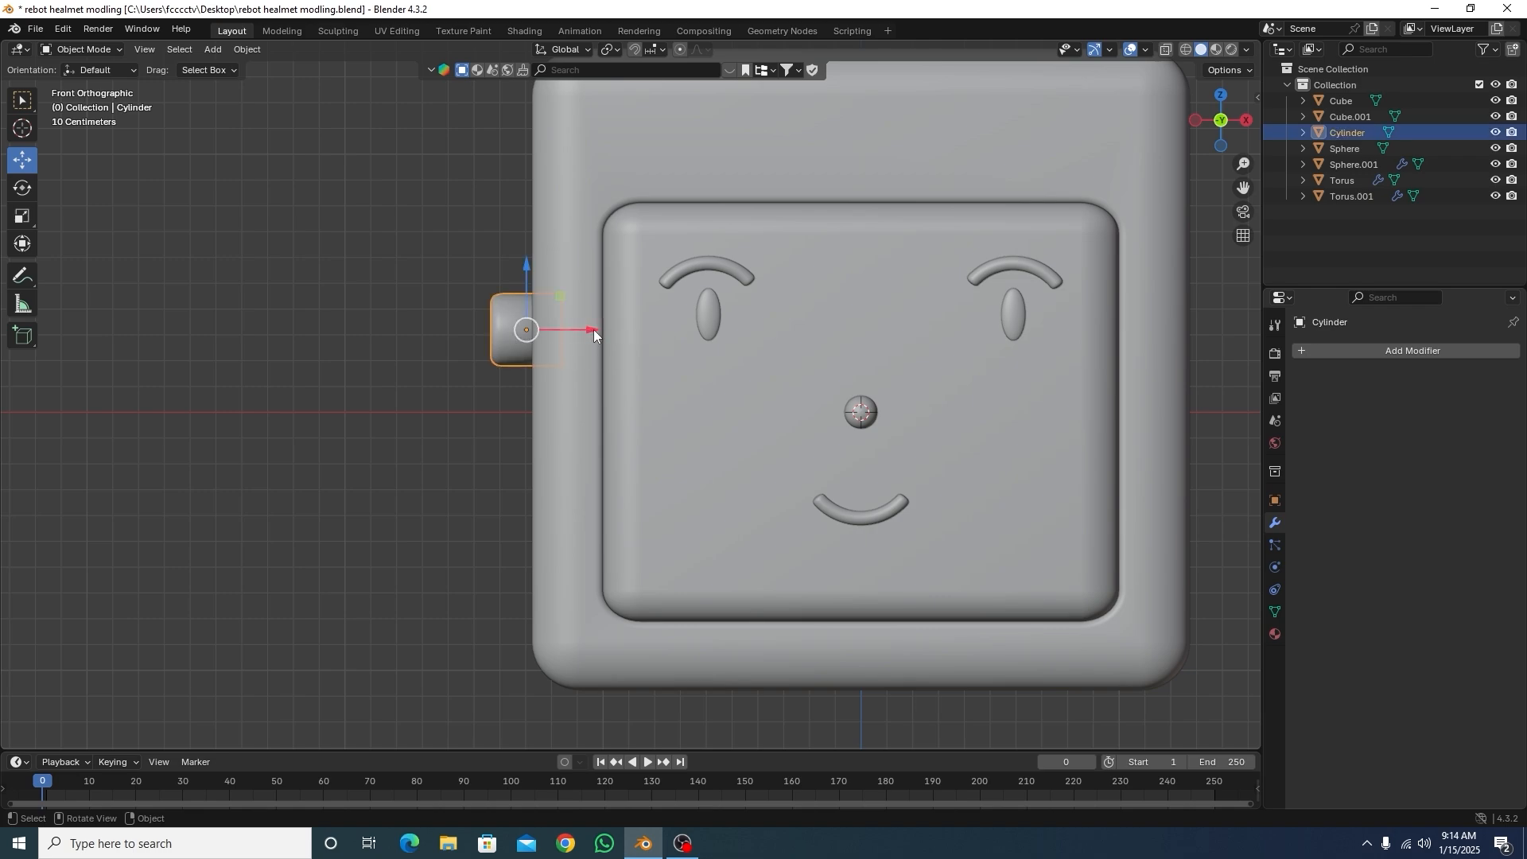
{"action": "left_click_drag", "start_coordinate": [593, 330], "coordinate": [602, 345]}
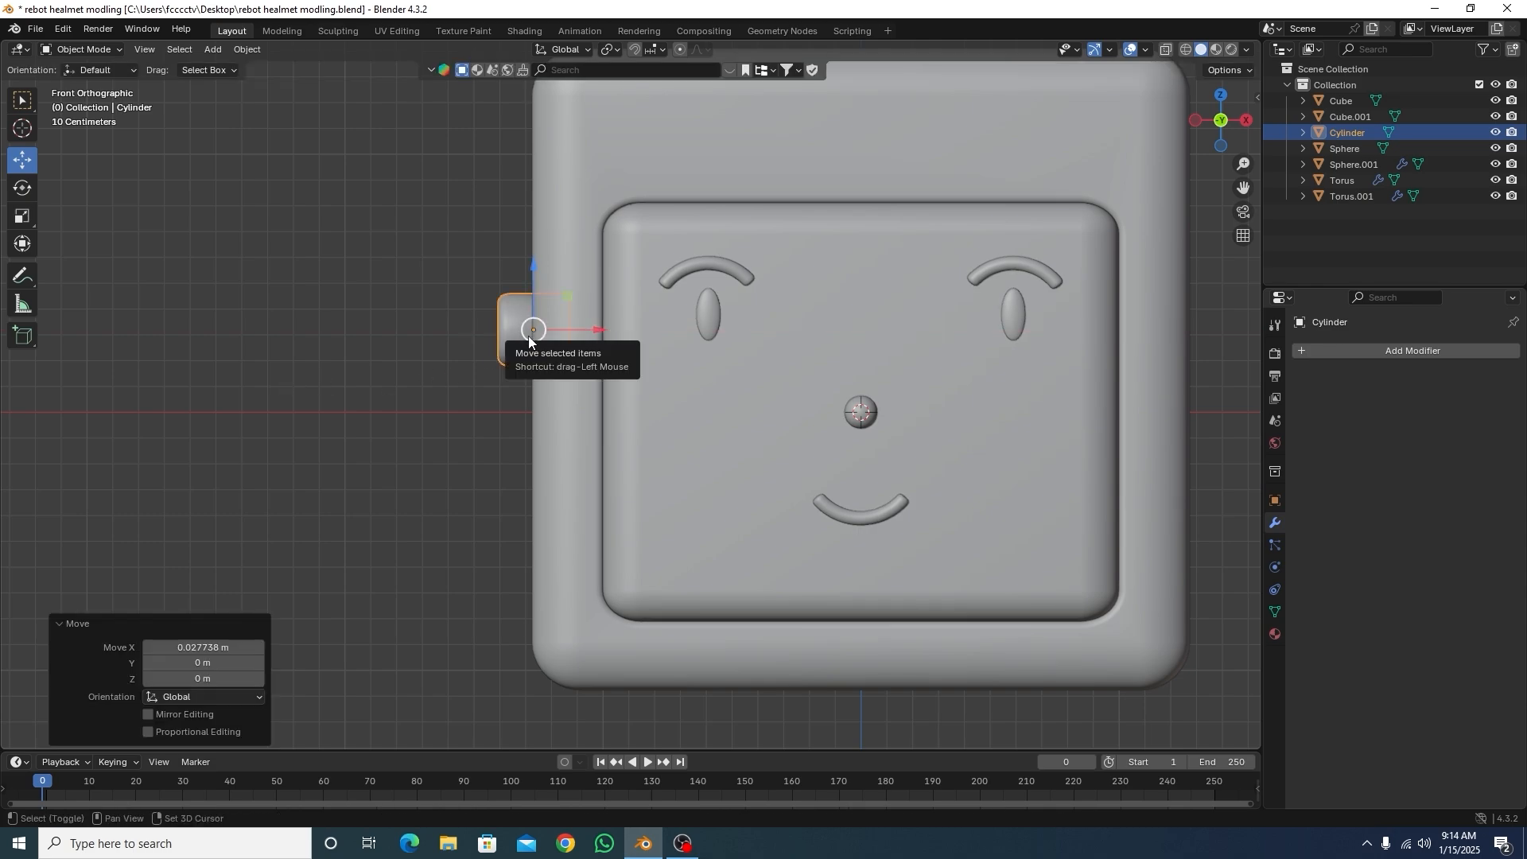
Step: Duplicate the side cylinder and move the copy about 0.089 m outward along negative X
{"action": "key", "text": "shift+d"}
{"action": "key", "text": "x"}
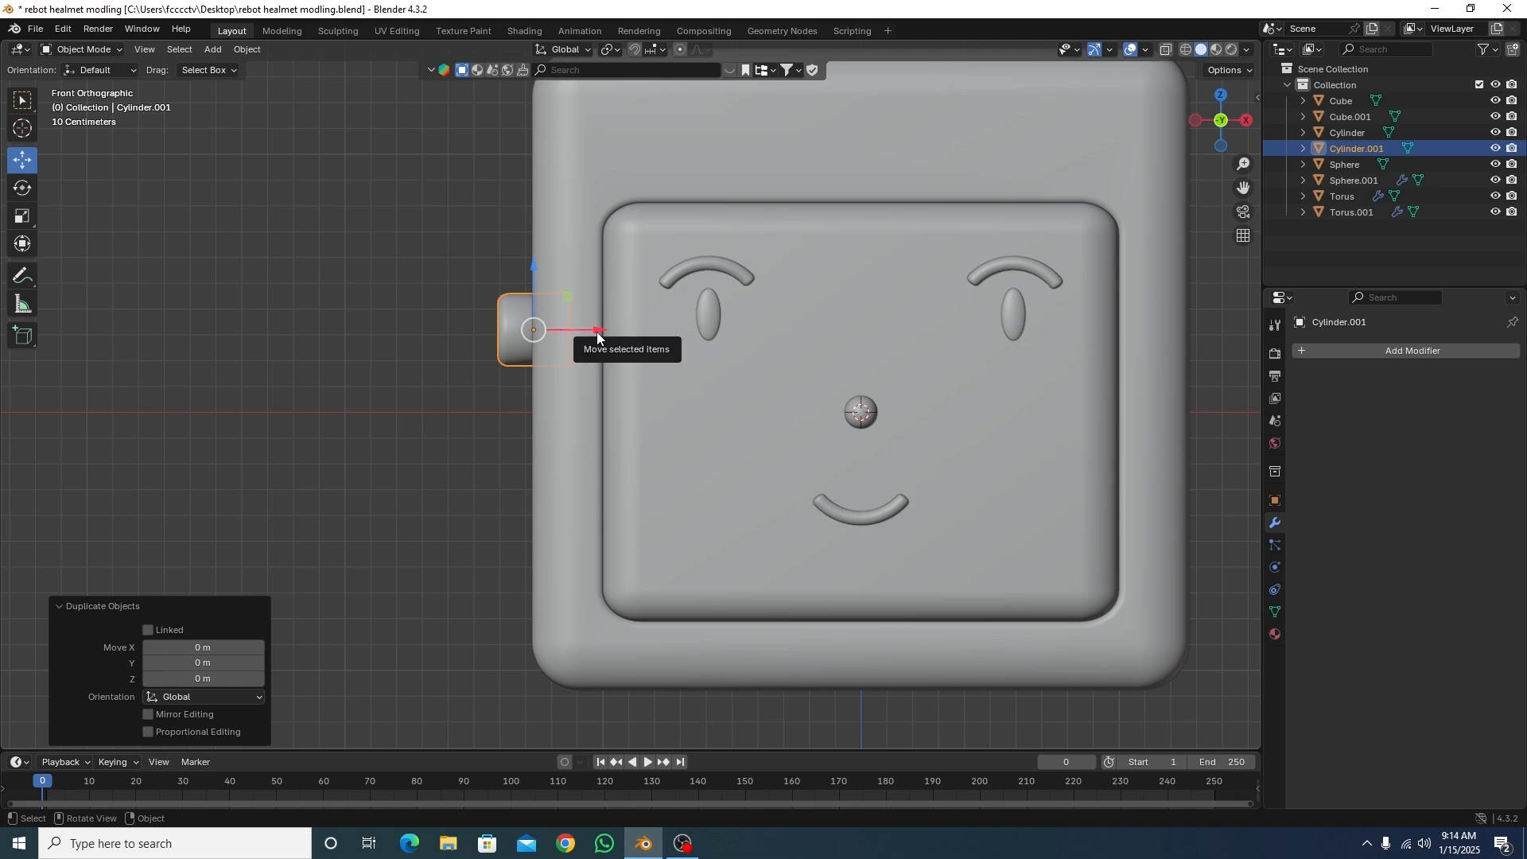
{"action": "left_click", "coordinate": [571, 334]}
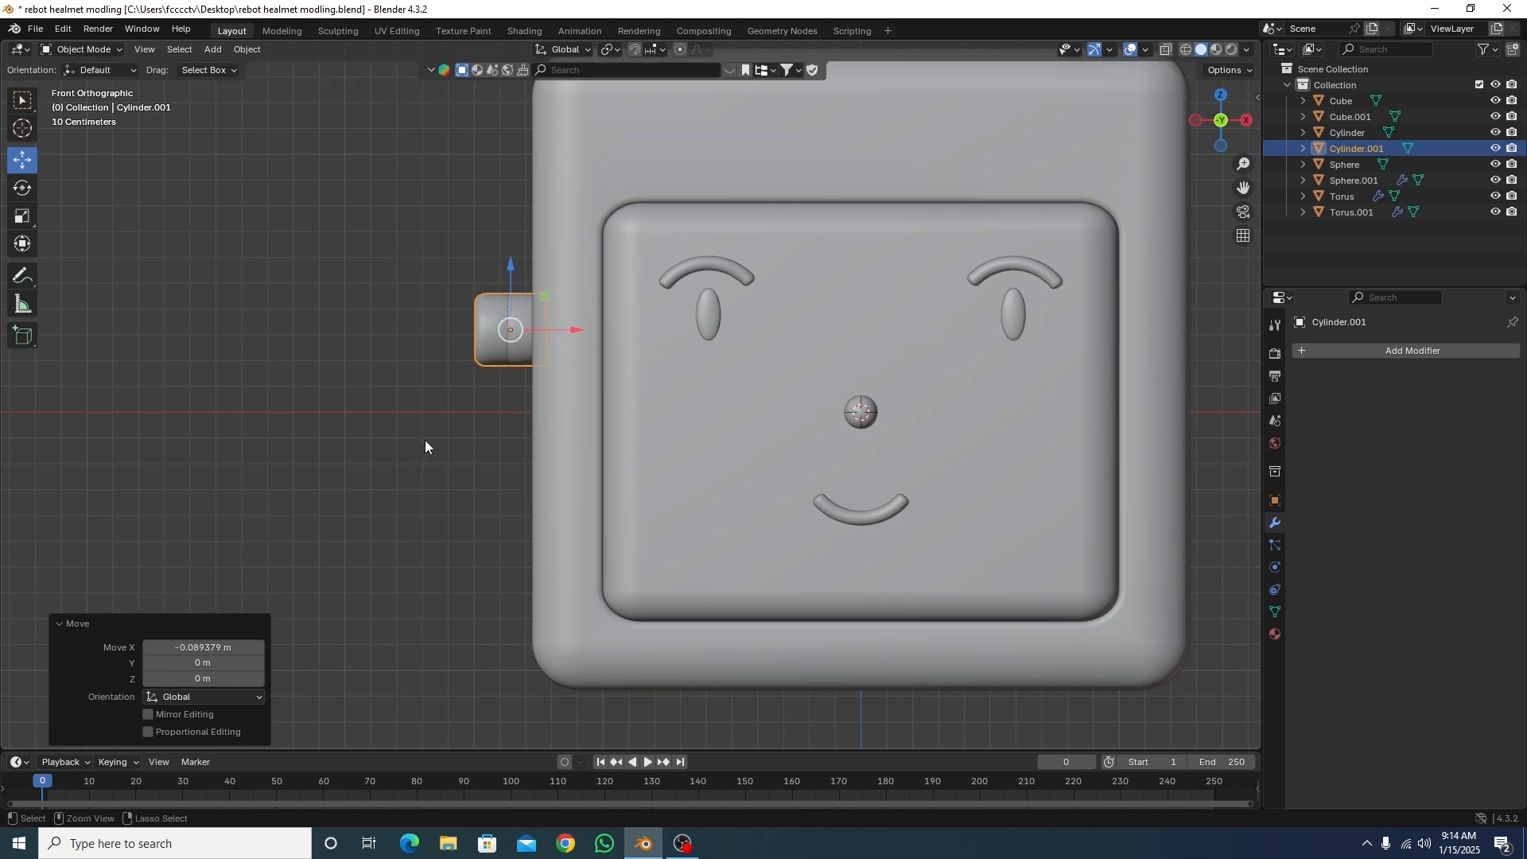
Step: Scale the duplicated ear cylinder down uniformly so it forms a narrower stepped cap on the outer end of the original
{"action": "key", "text": "ctrl+KP_3"}
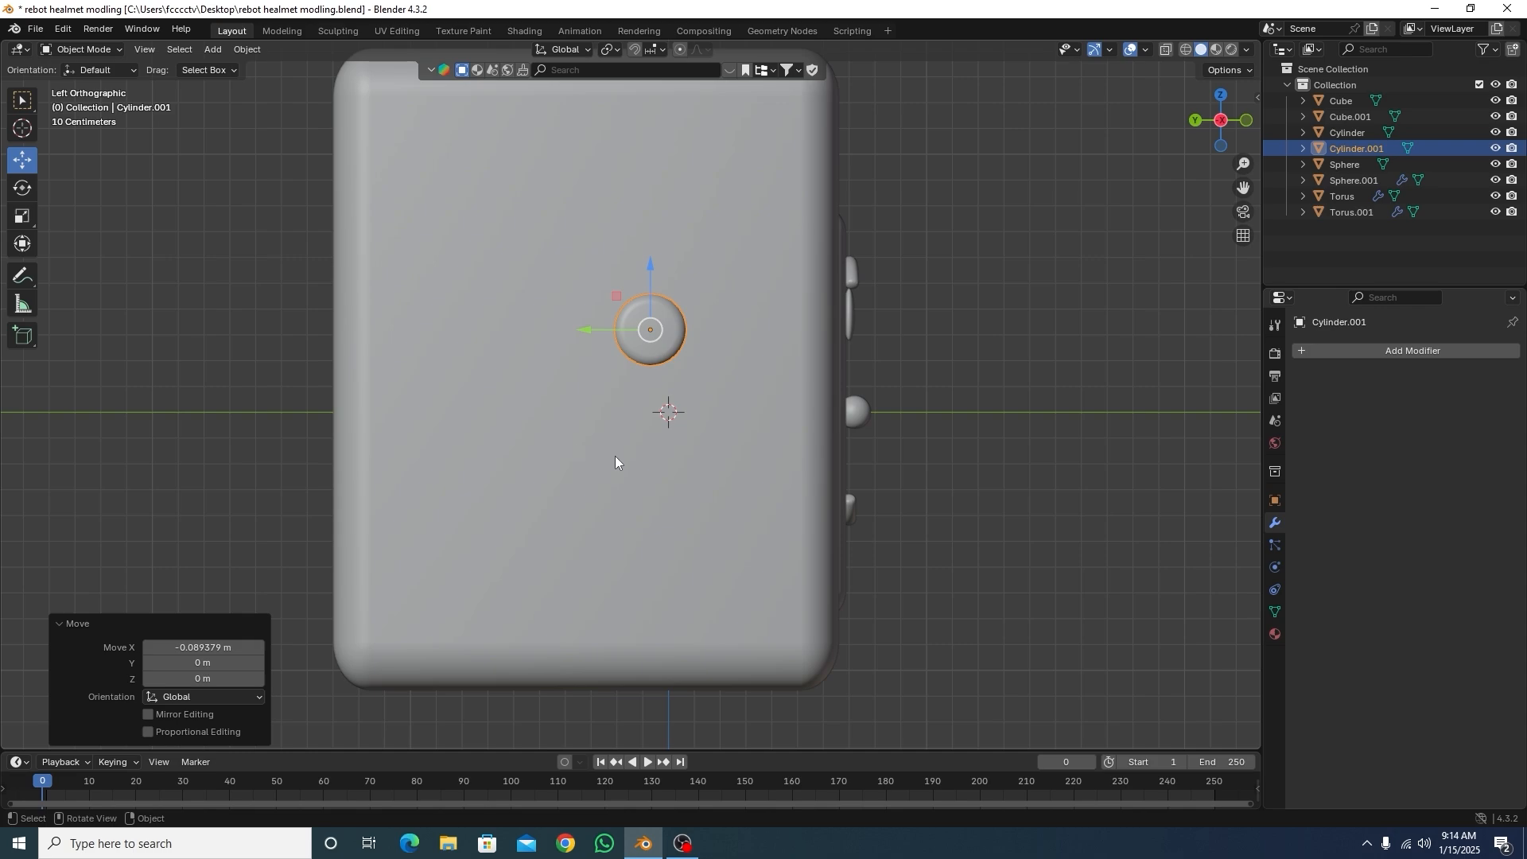
{"action": "key", "text": "s"}
{"action": "left_click", "coordinate": [593, 413]}
{"action": "key", "text": "KP_1"}
{"action": "scroll", "coordinate": [492, 339], "scroll_direction": "up", "scroll_amount": 2}
{"action": "left_click", "coordinate": [356, 313]}
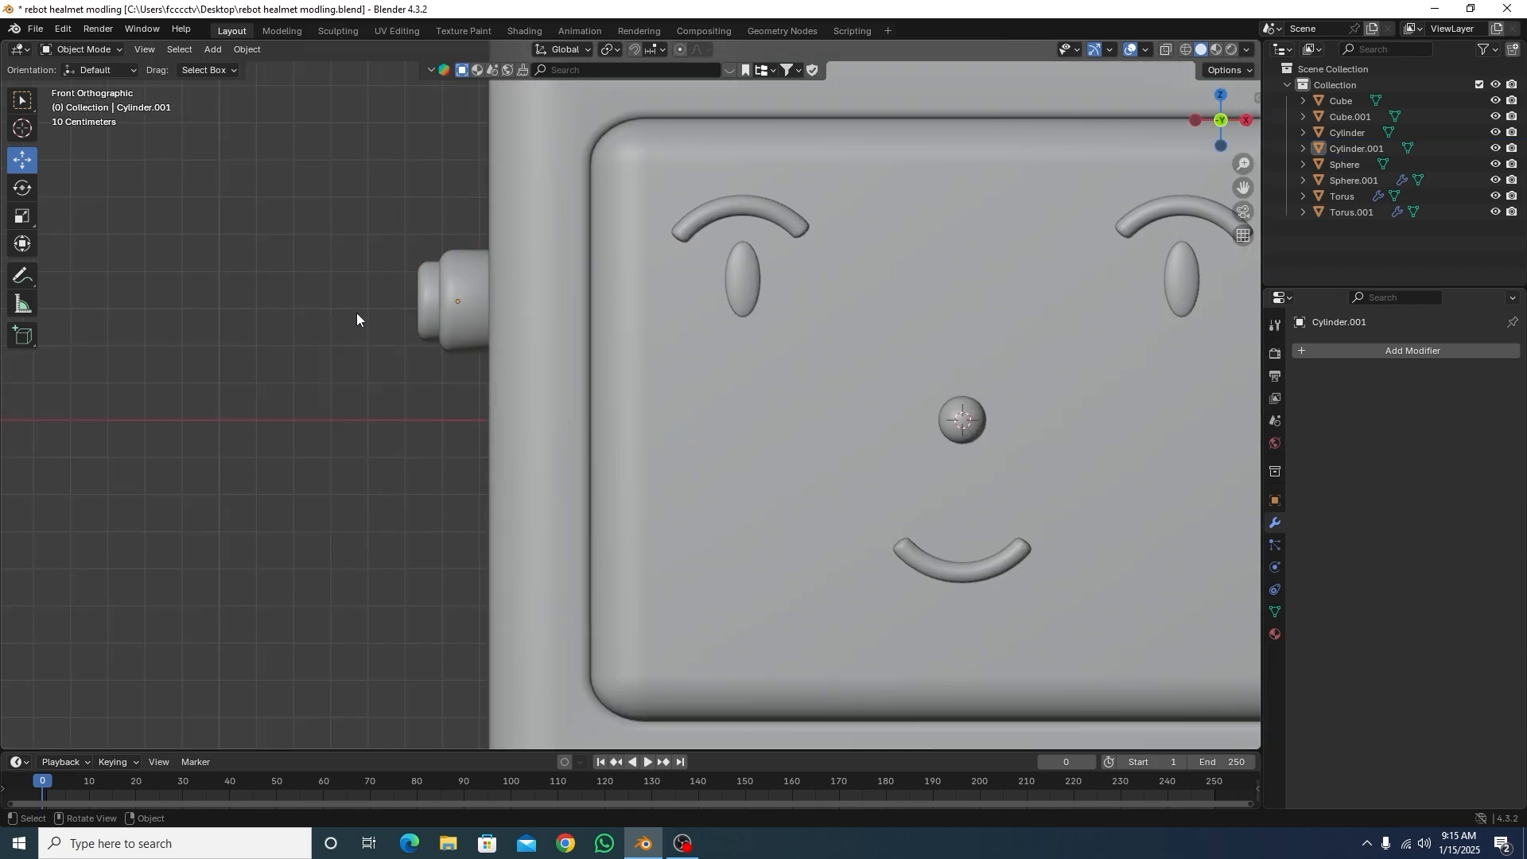
Step: Move the narrower outer ear cylinder about 0.016 m further out along negative X
{"action": "middle_click_drag", "start_coordinate": [377, 331], "coordinate": [387, 332]}
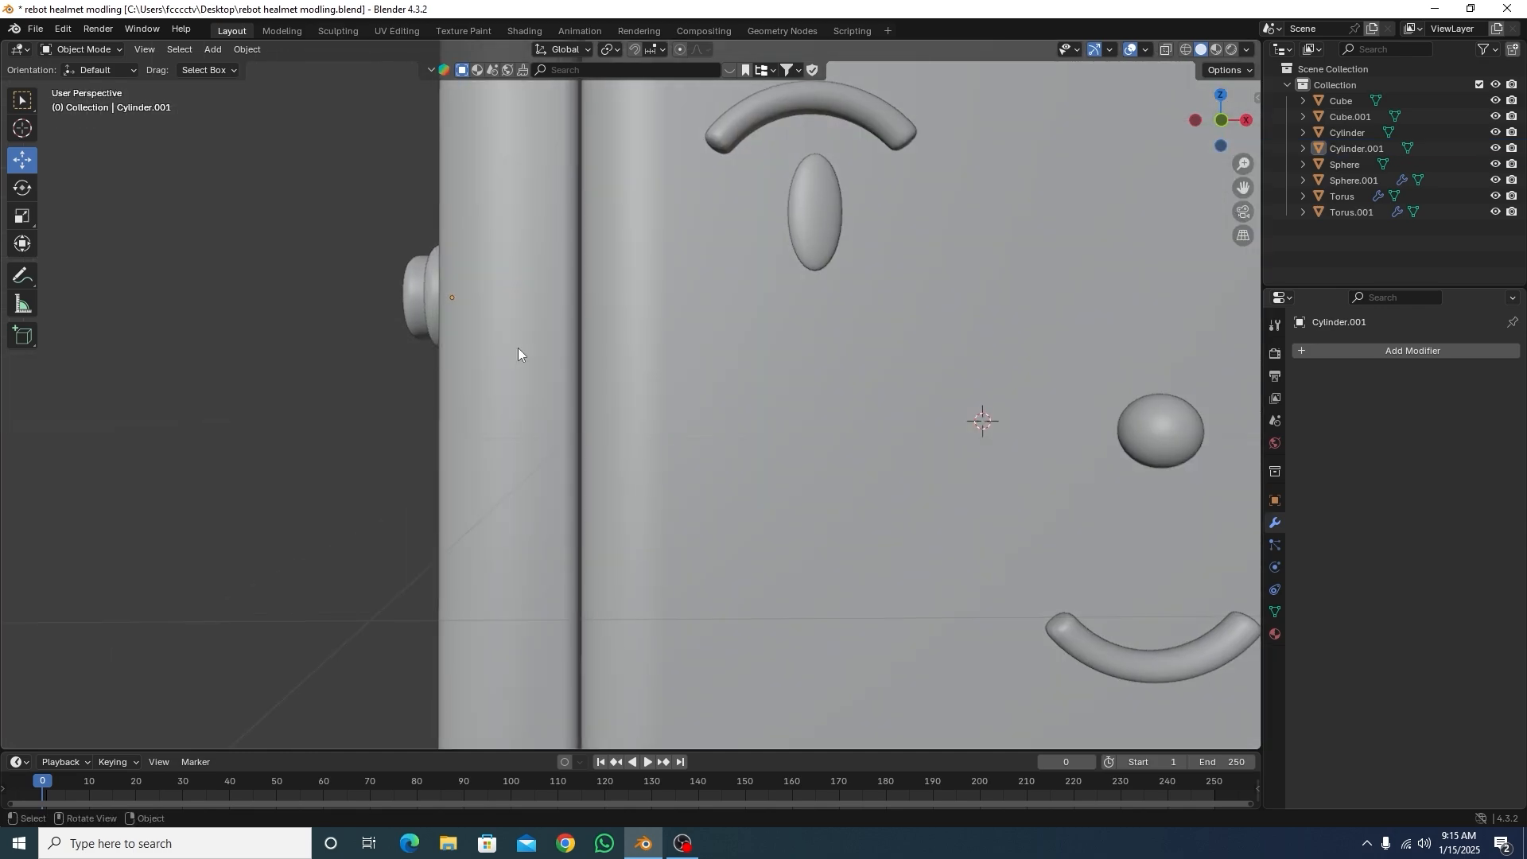
{"action": "scroll", "coordinate": [385, 392], "scroll_direction": "down", "scroll_amount": 5}
{"action": "middle_click_drag", "start_coordinate": [385, 393], "coordinate": [392, 398]}
{"action": "scroll", "coordinate": [446, 319], "scroll_direction": "up", "scroll_amount": 5}
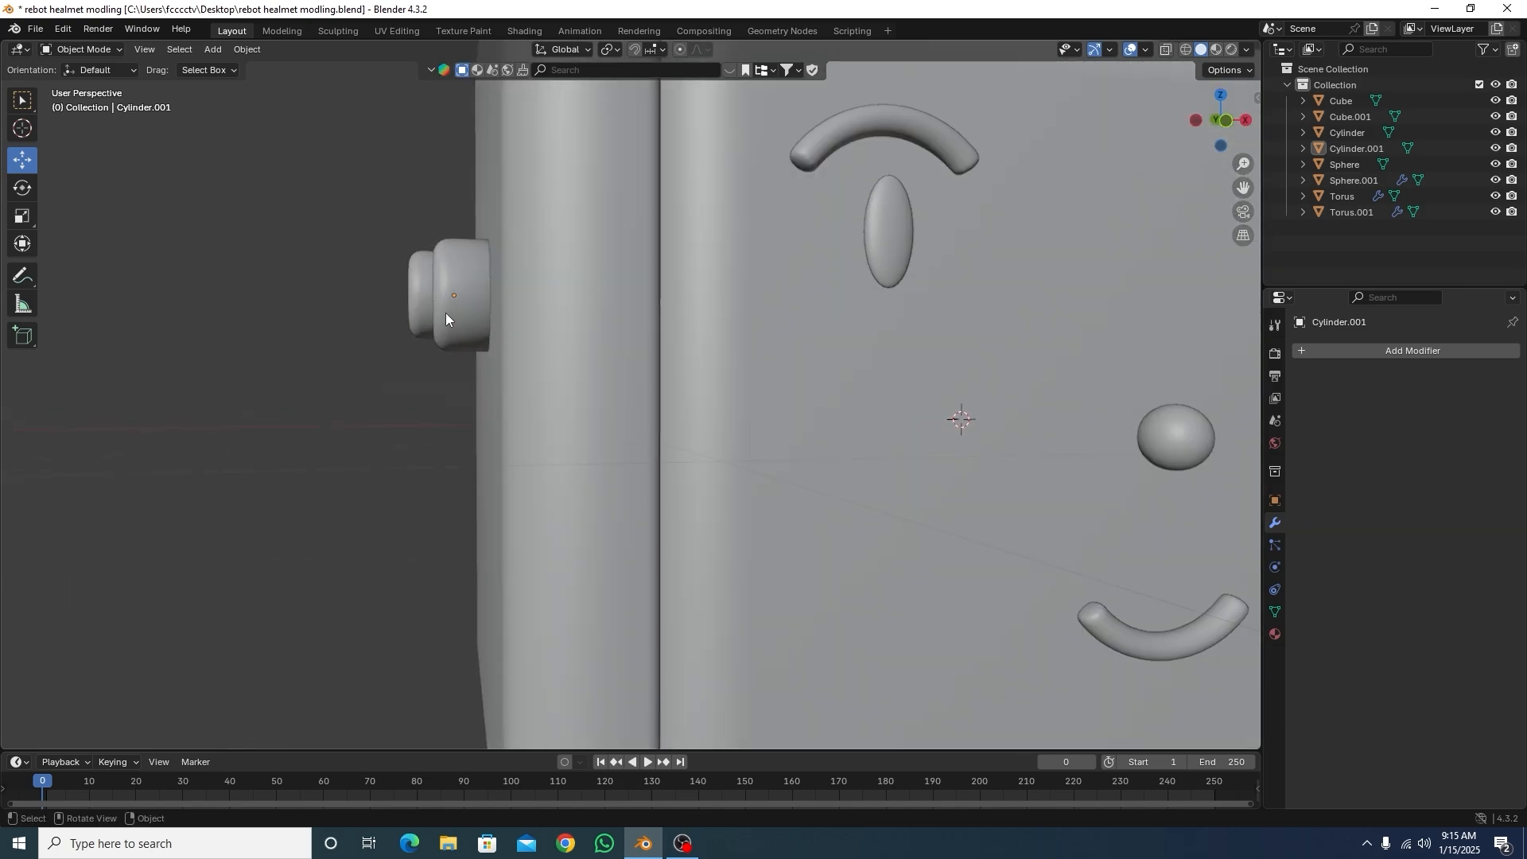
{"action": "left_click", "coordinate": [413, 307]}
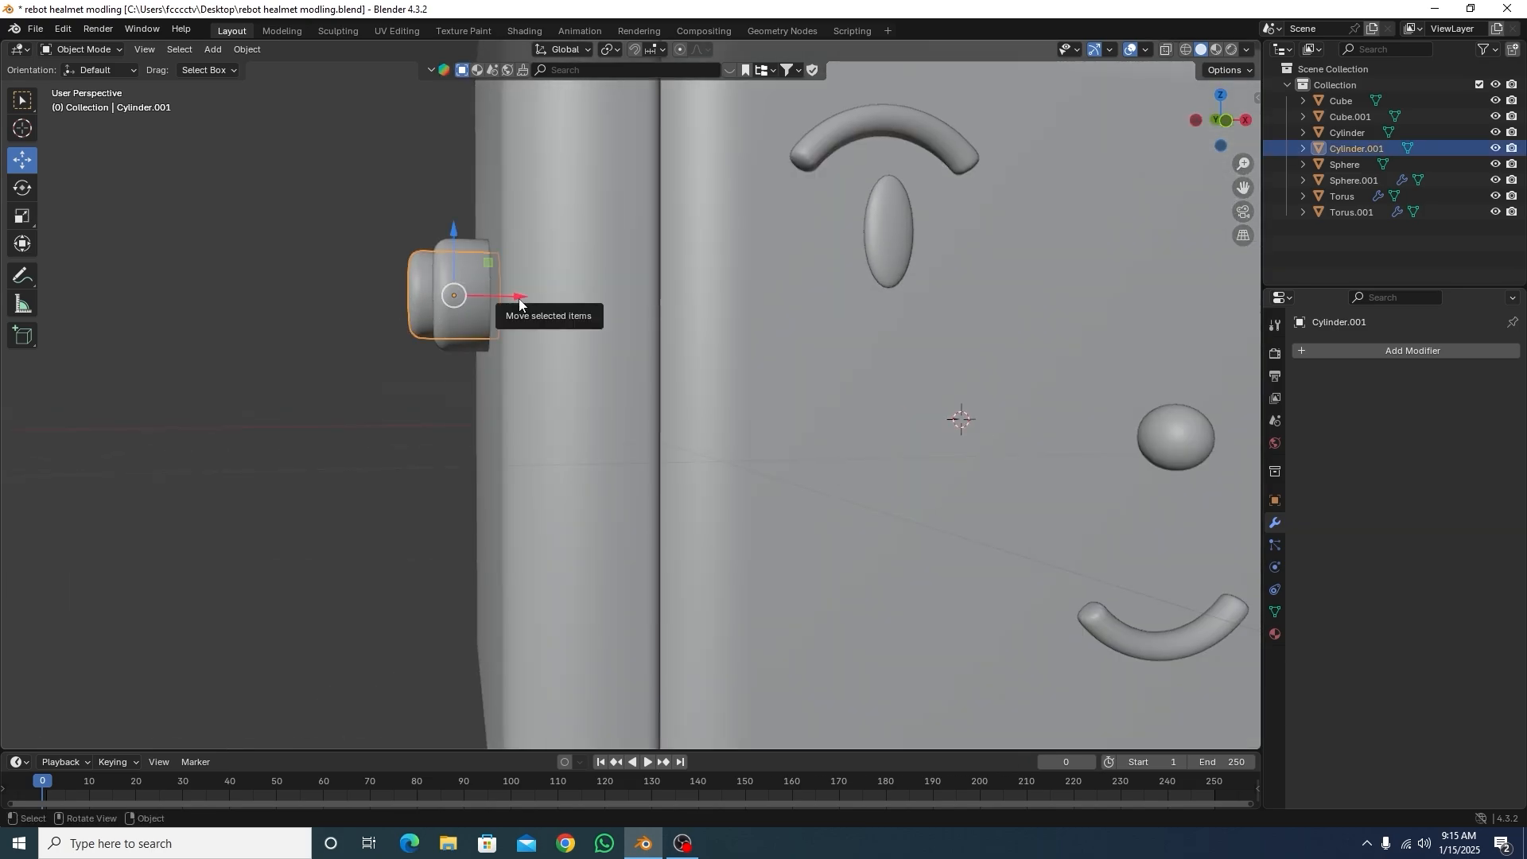
{"action": "left_click_drag", "start_coordinate": [517, 299], "coordinate": [506, 300]}
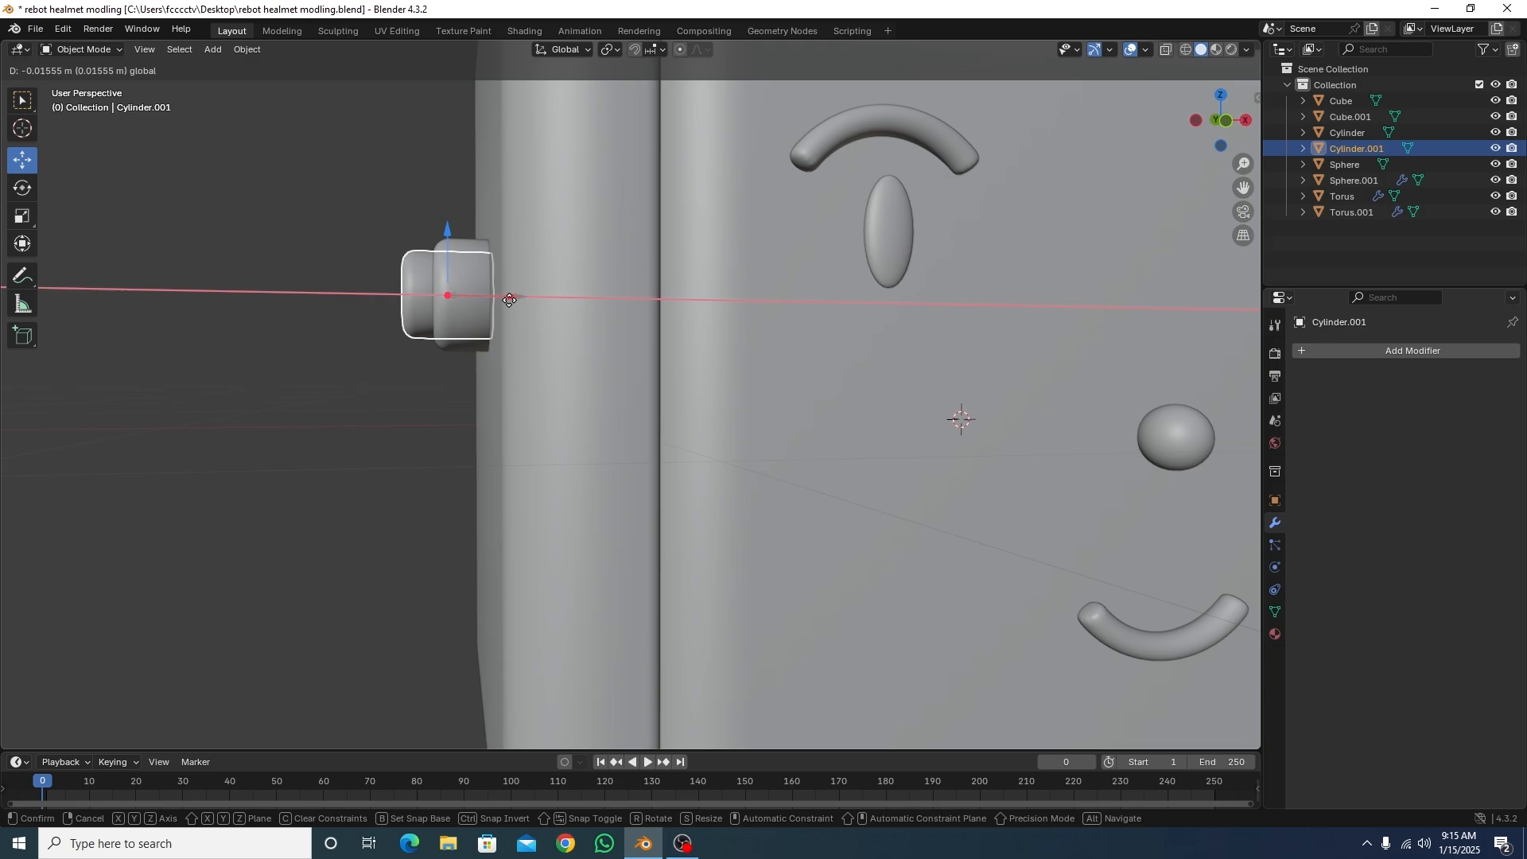
{"action": "key", "text": "KP_1"}
{"action": "left_click", "coordinate": [442, 409]}
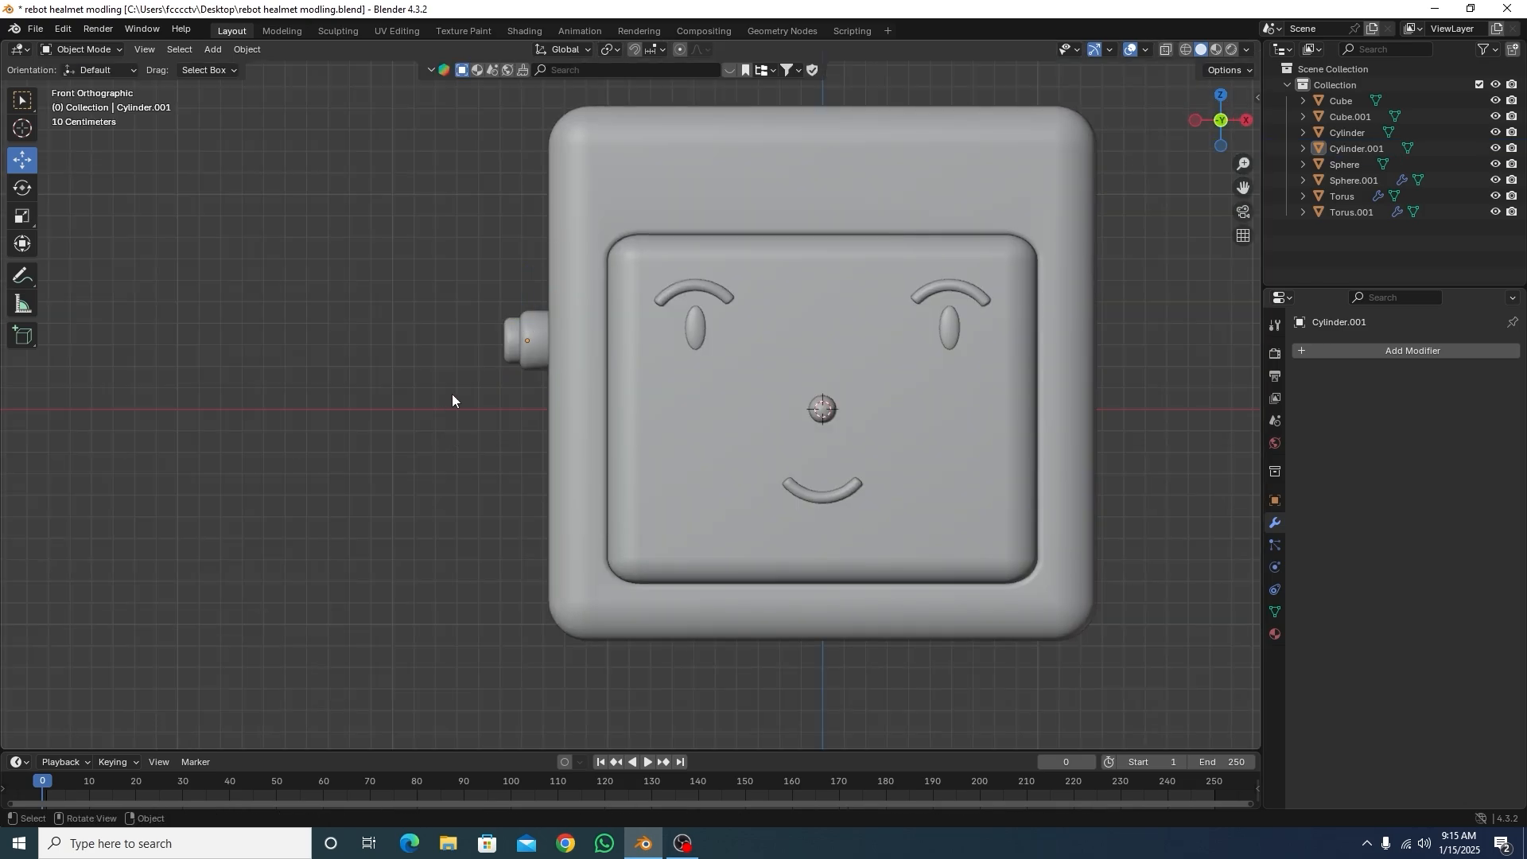
Step: Add a 32-vertex cylinder with 1 m radius and 2 m depth, and move it about -2.489 m along X, beside the helmet
{"action": "key", "text": "shift+a"}
{"action": "mouse_move", "coordinate": [460, 448]}
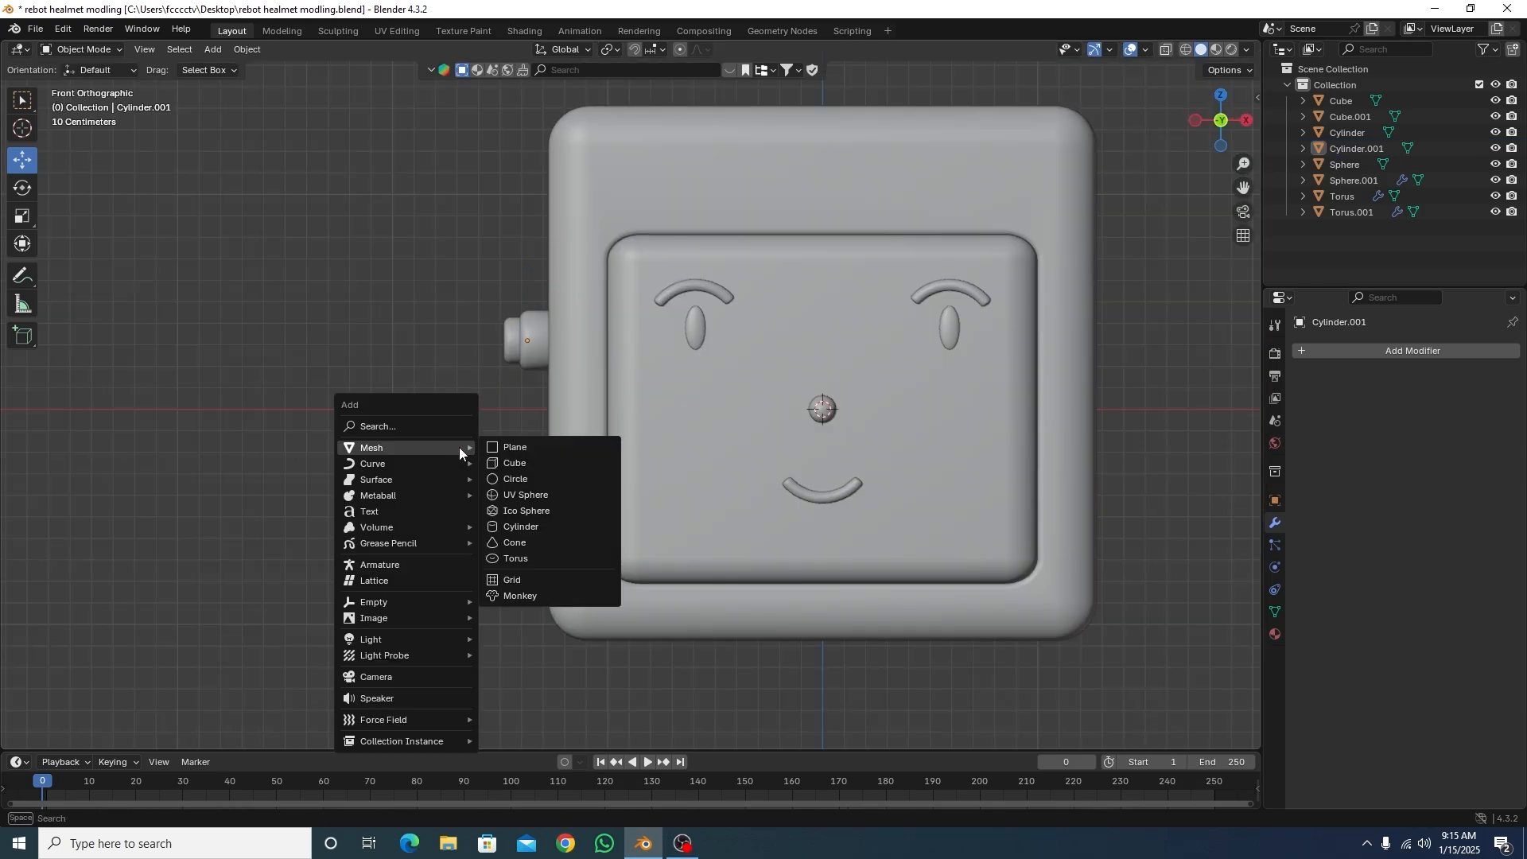
{"action": "left_click", "coordinate": [513, 526]}
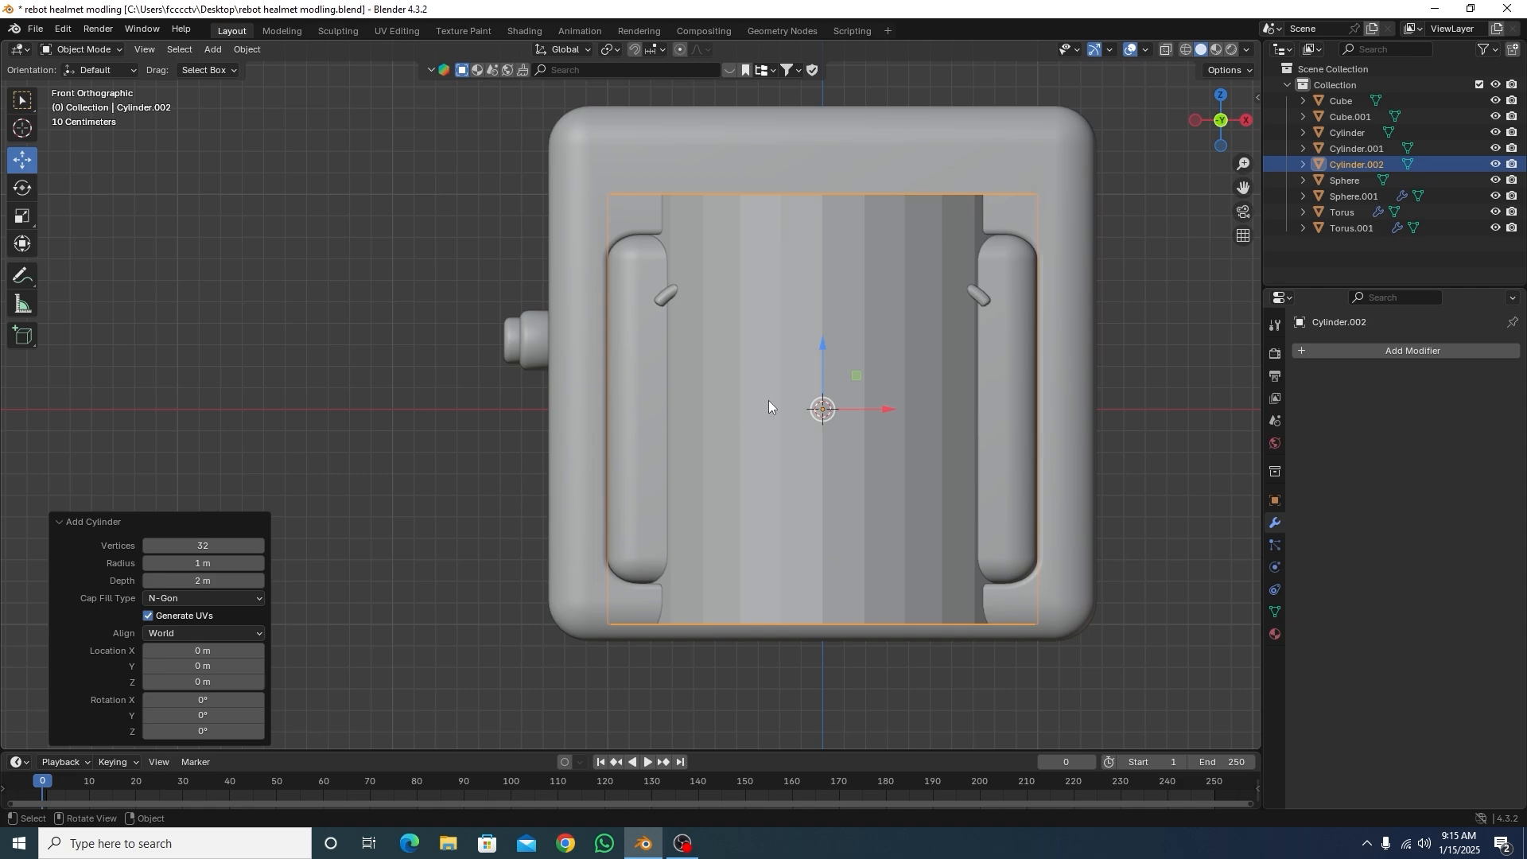
{"action": "left_click_drag", "start_coordinate": [883, 410], "coordinate": [343, 413]}
{"action": "scroll", "coordinate": [642, 398], "scroll_direction": "down", "scroll_amount": 1}
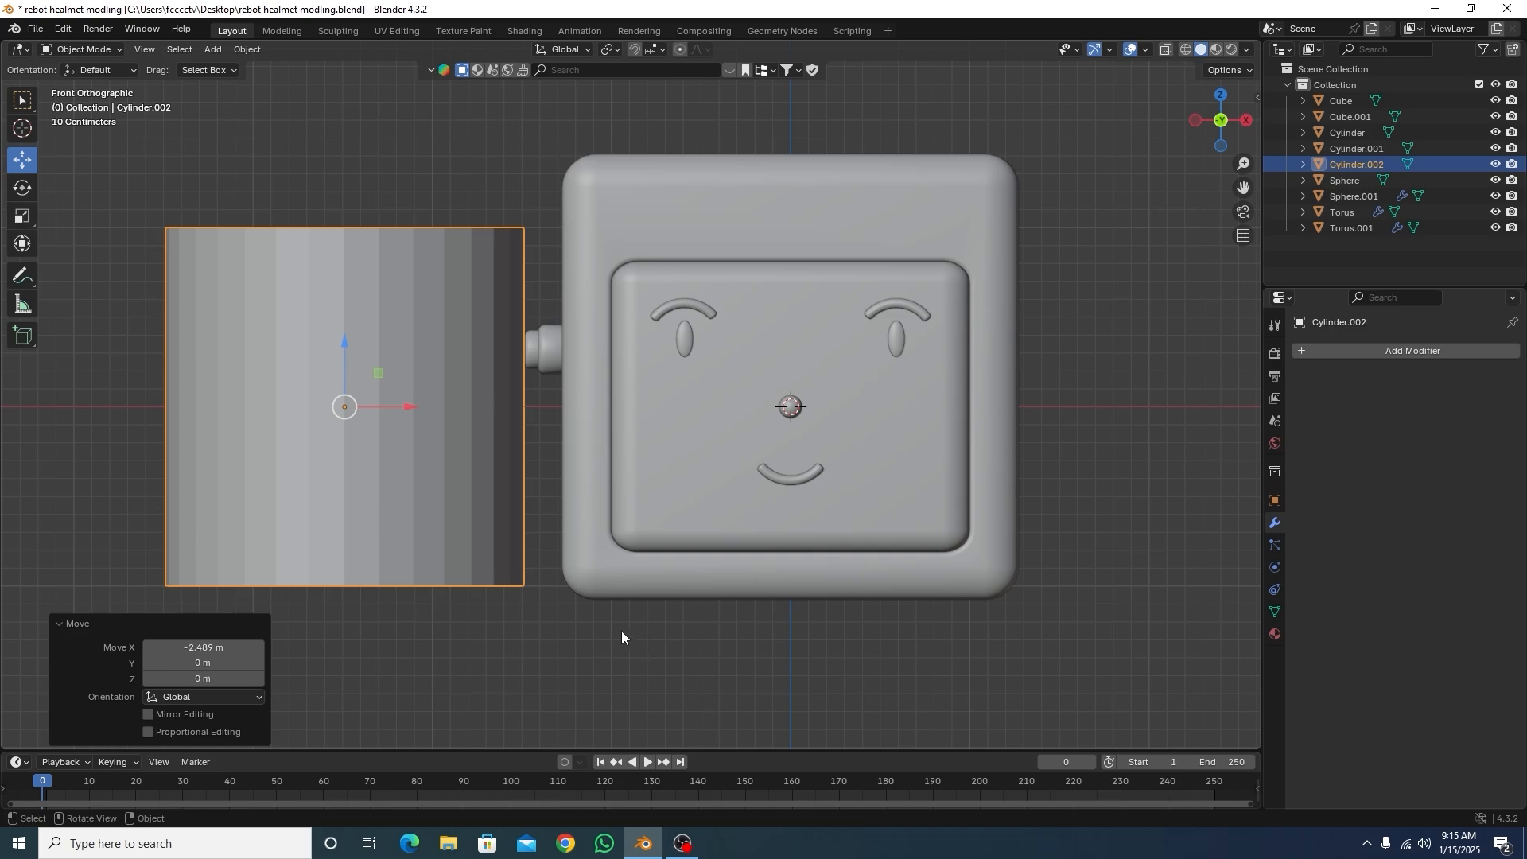
Step: Shape the new cylinder into a thin vertical rod by scaling it uniformly to 0.062 and stretching it by about 14.049 along Z
{"action": "key", "text": "s"}
{"action": "left_click", "coordinate": [357, 419]}
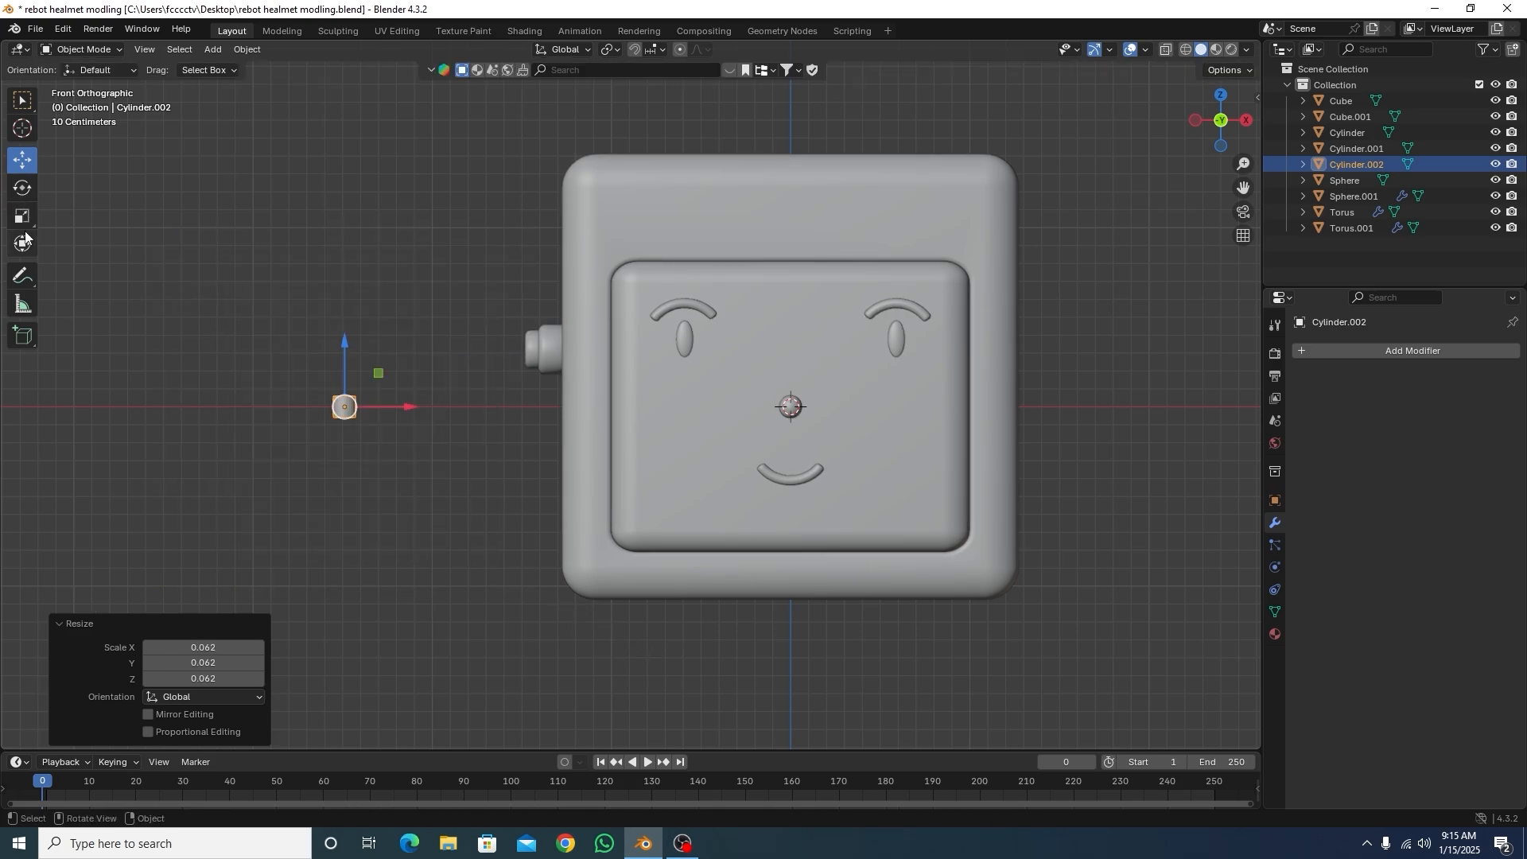
{"action": "left_click", "coordinate": [22, 218]}
{"action": "left_click_drag", "start_coordinate": [345, 345], "coordinate": [155, 569]}
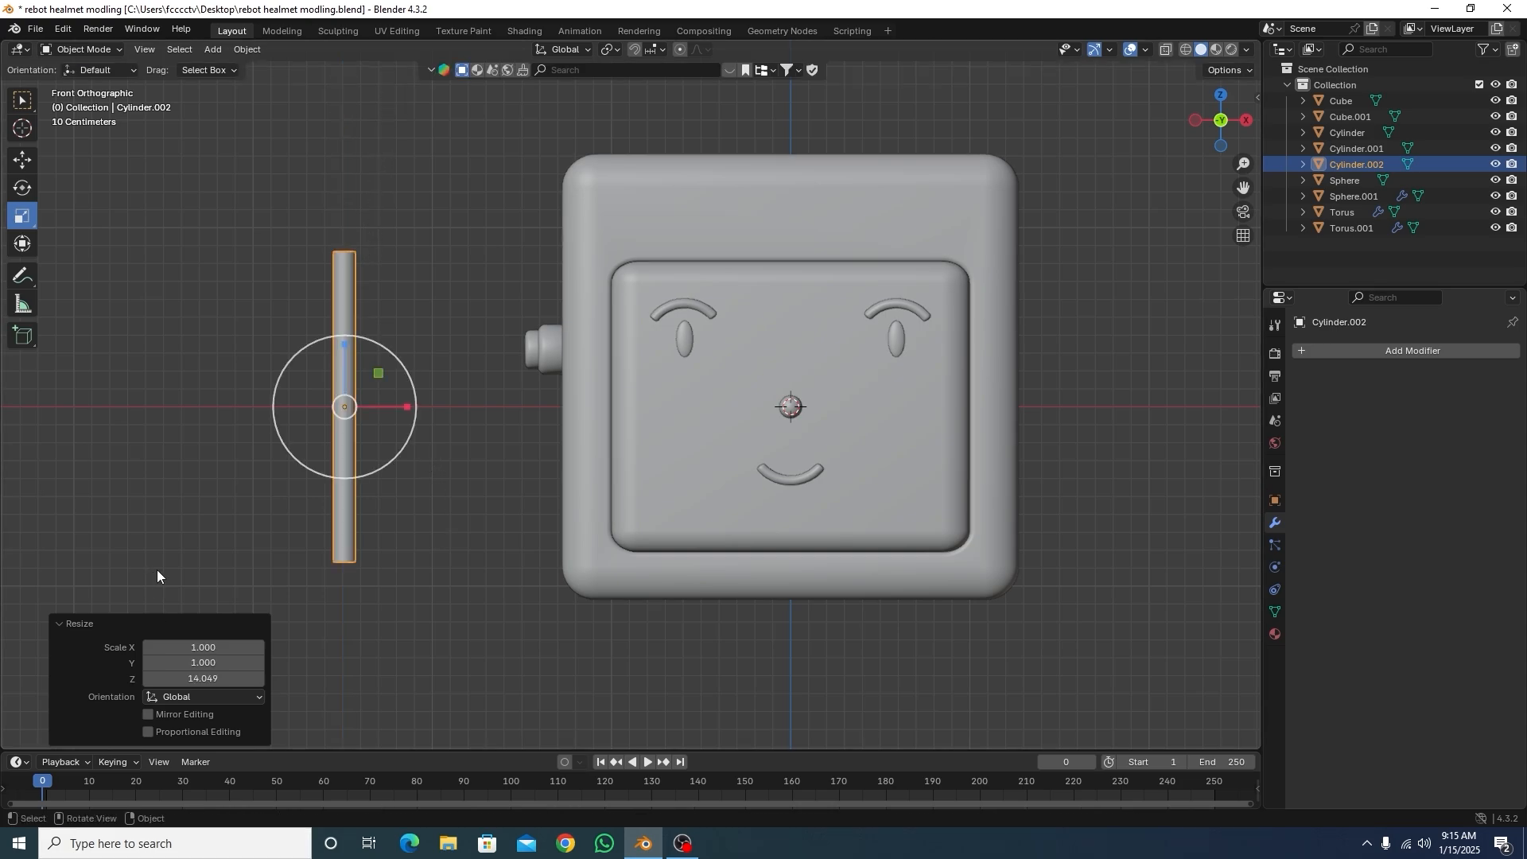
Step: Shrink the rod uniformly and position it hanging vertically from the underside of the narrower outer ear cylinder
{"action": "key", "text": "s"}
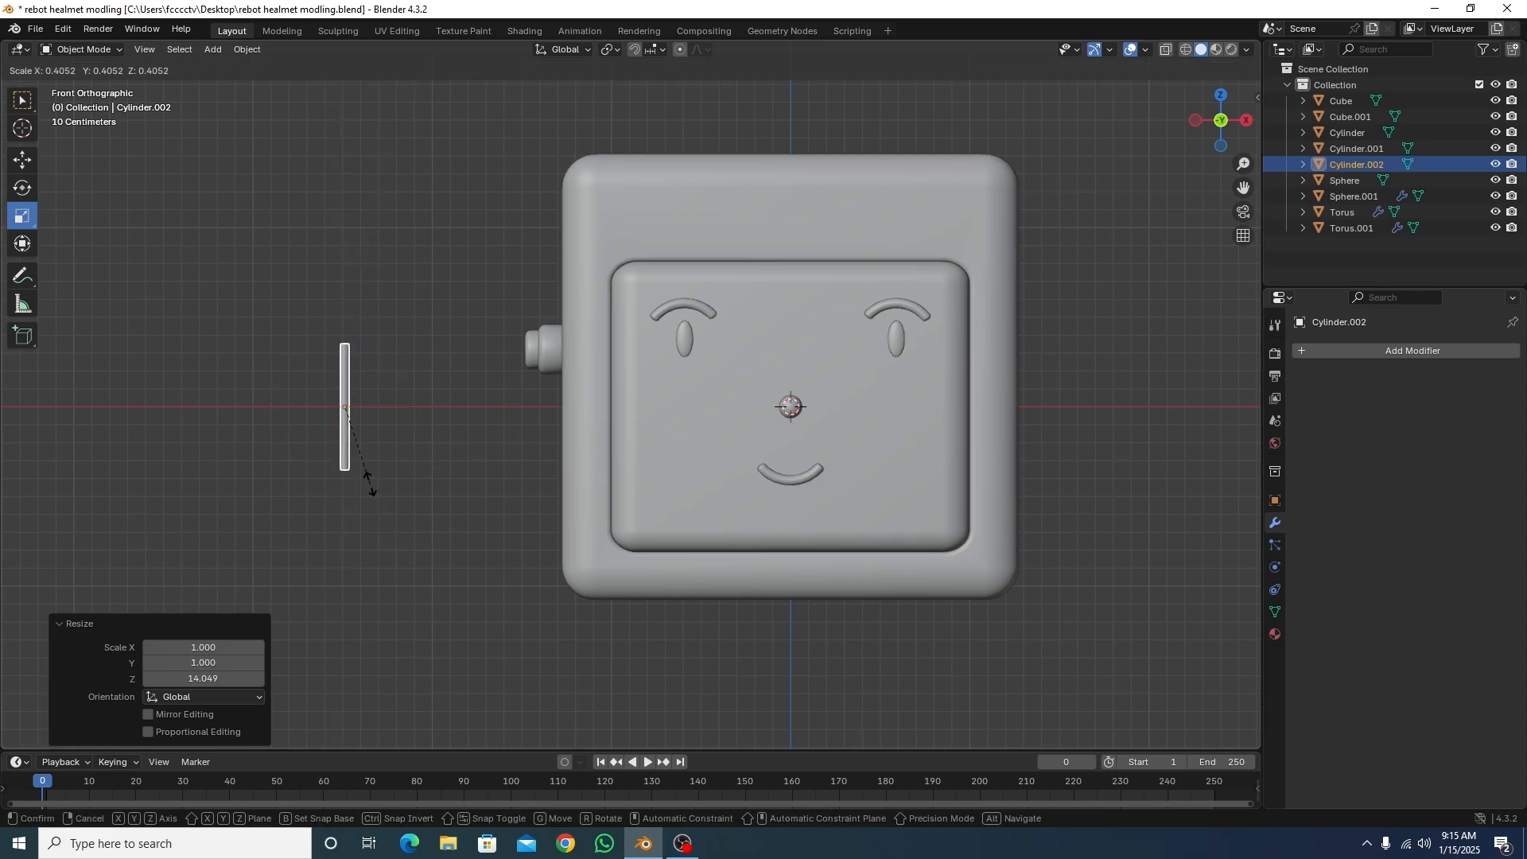
{"action": "left_click", "coordinate": [364, 463]}
{"action": "left_click", "coordinate": [22, 160]}
{"action": "left_click_drag", "start_coordinate": [378, 374], "coordinate": [568, 375]}
{"action": "scroll", "coordinate": [507, 541], "scroll_direction": "up", "scroll_amount": 3}
{"action": "scroll", "coordinate": [507, 546], "scroll_direction": "up", "scroll_amount": 1}
{"action": "scroll", "coordinate": [514, 586], "scroll_direction": "down", "scroll_amount": 2}
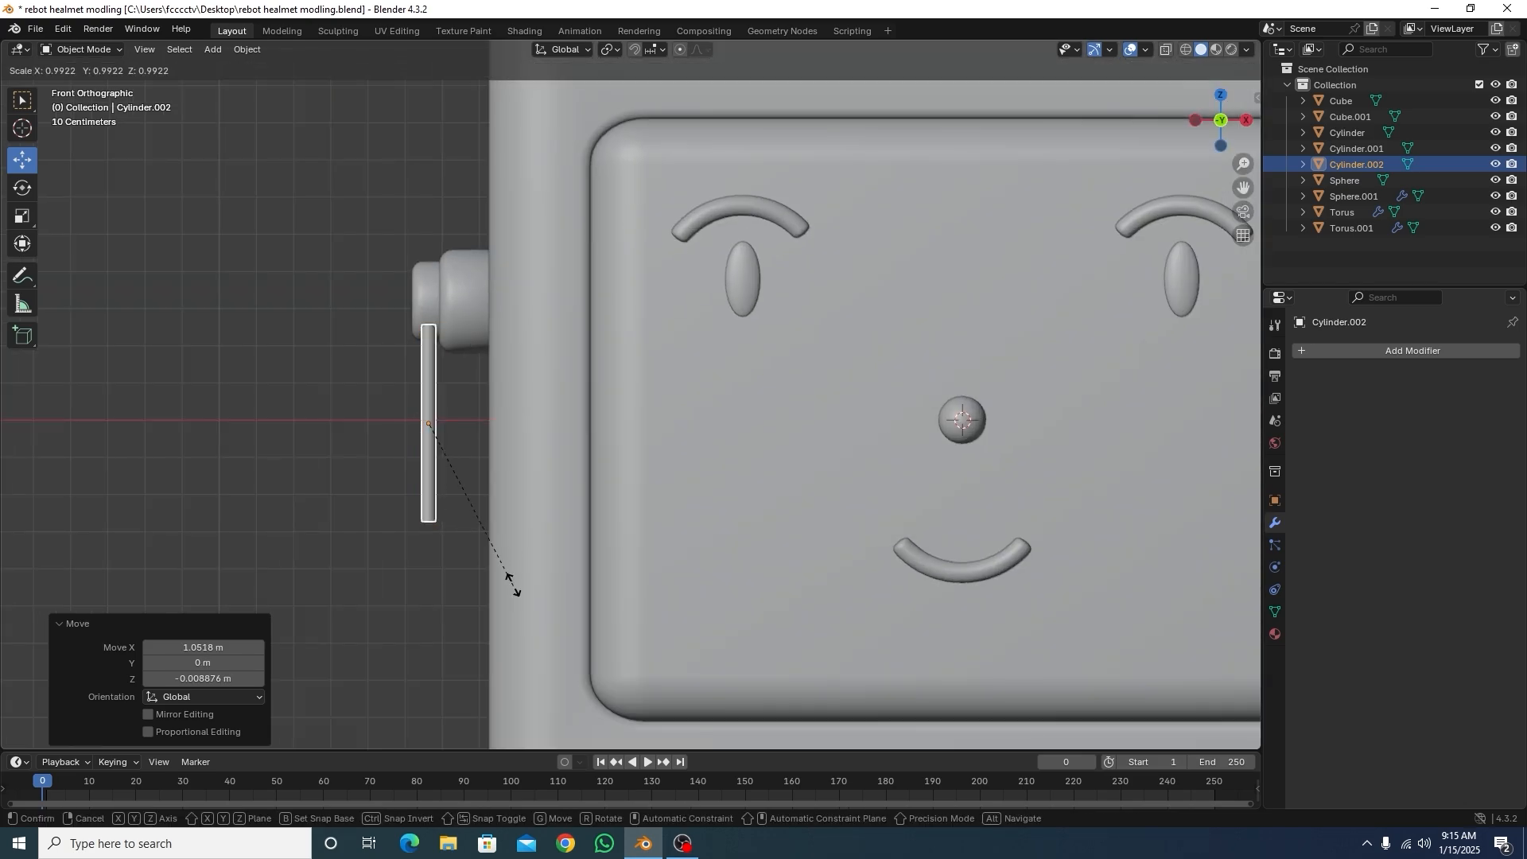
{"action": "middle_click_drag", "start_coordinate": [502, 552], "coordinate": [451, 449]}
{"action": "key", "text": "KP_1"}
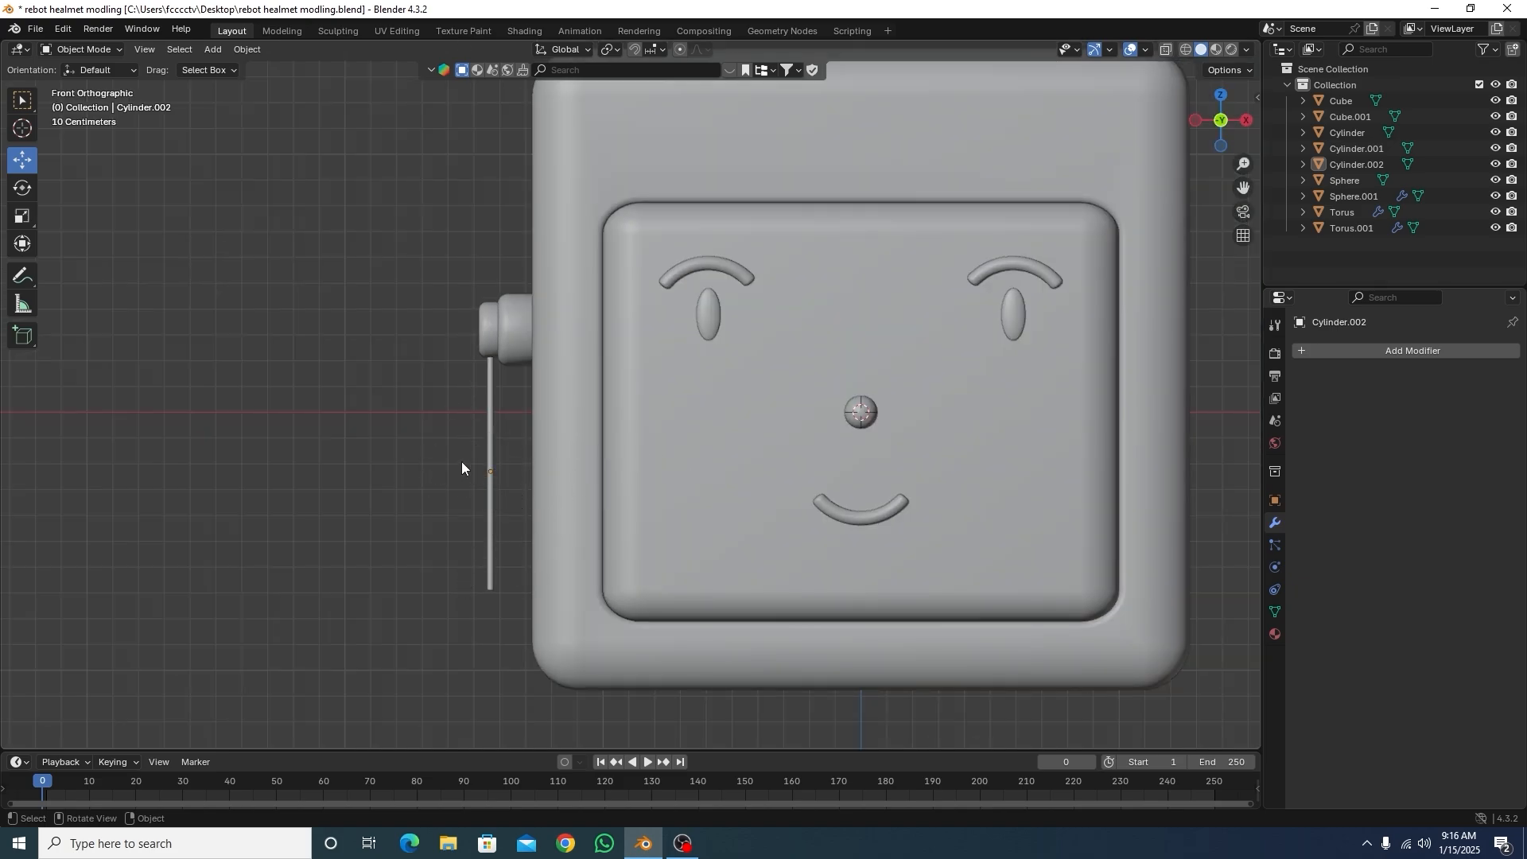
Step: Duplicate the nose sphere and move the copy about -1.436 m in X, 0.786 m in Y and -0.650 m in Z, onto the rod's lower end
{"action": "left_click", "coordinate": [870, 423]}
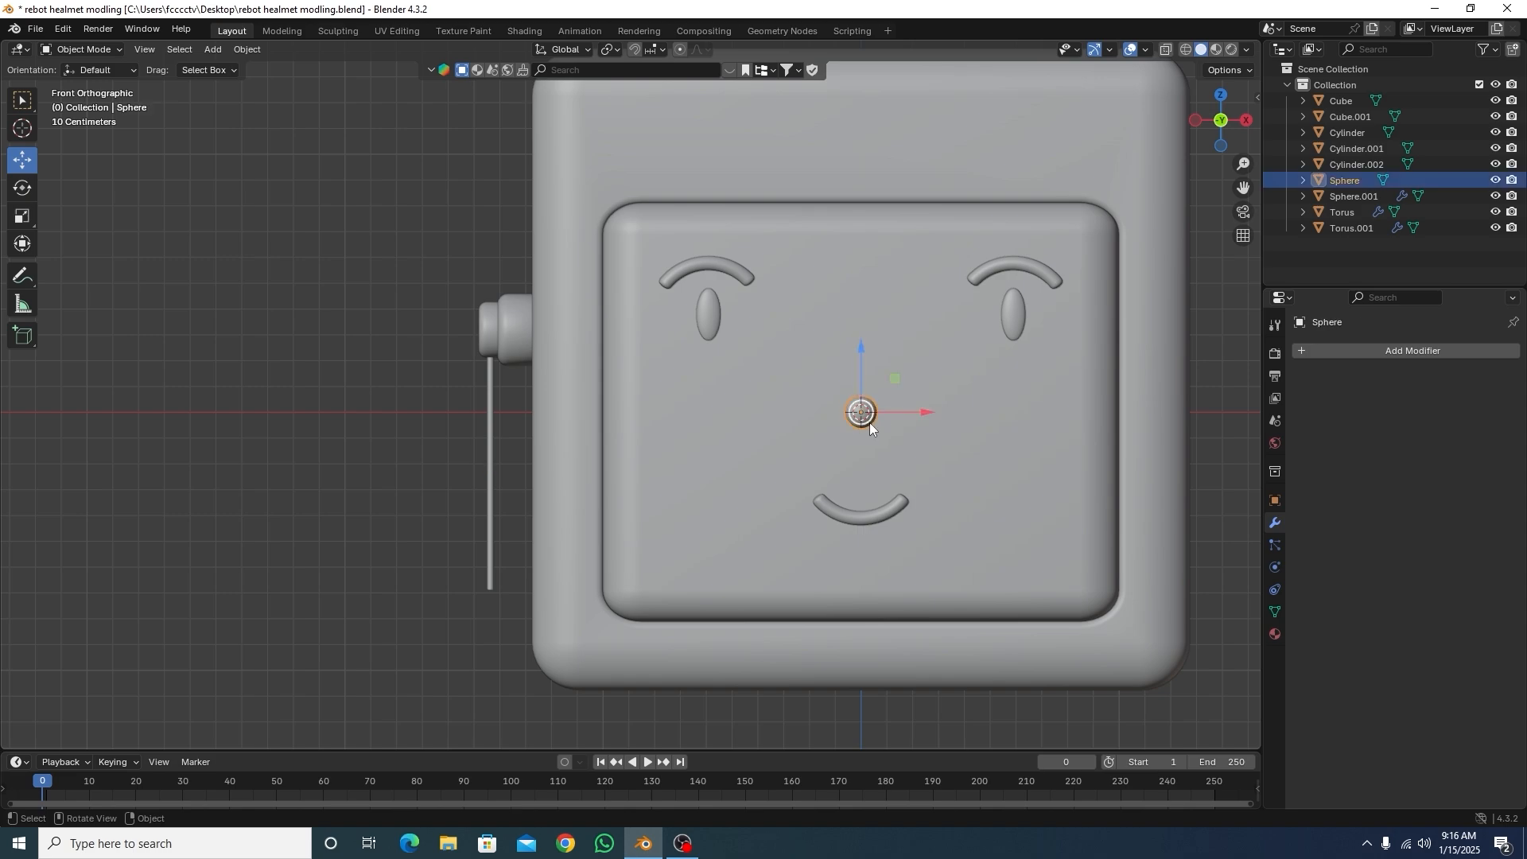
{"action": "key", "text": "shift+d"}
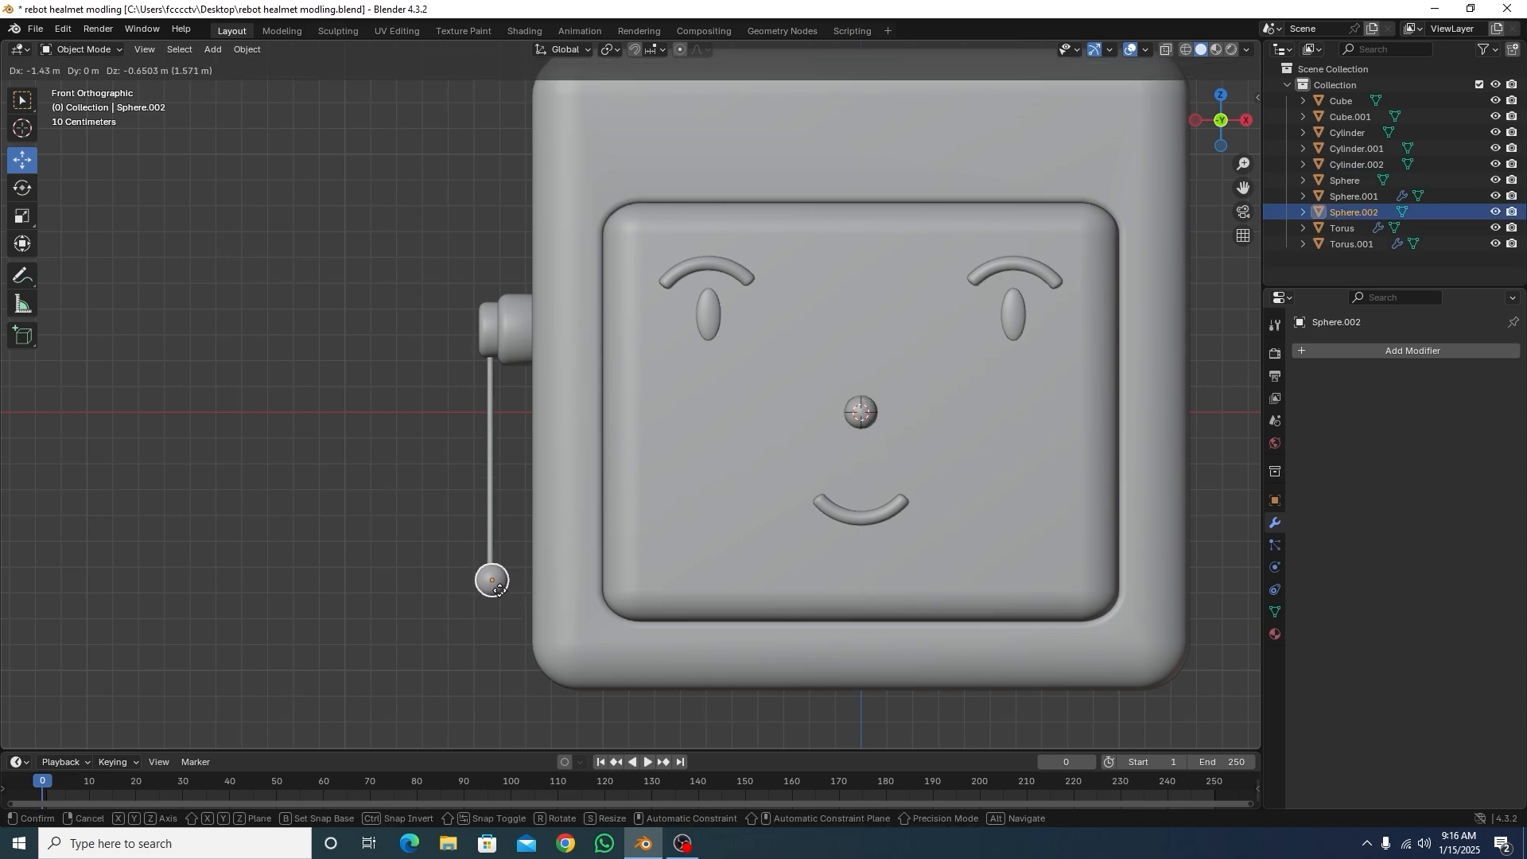
{"action": "left_click", "coordinate": [500, 592]}
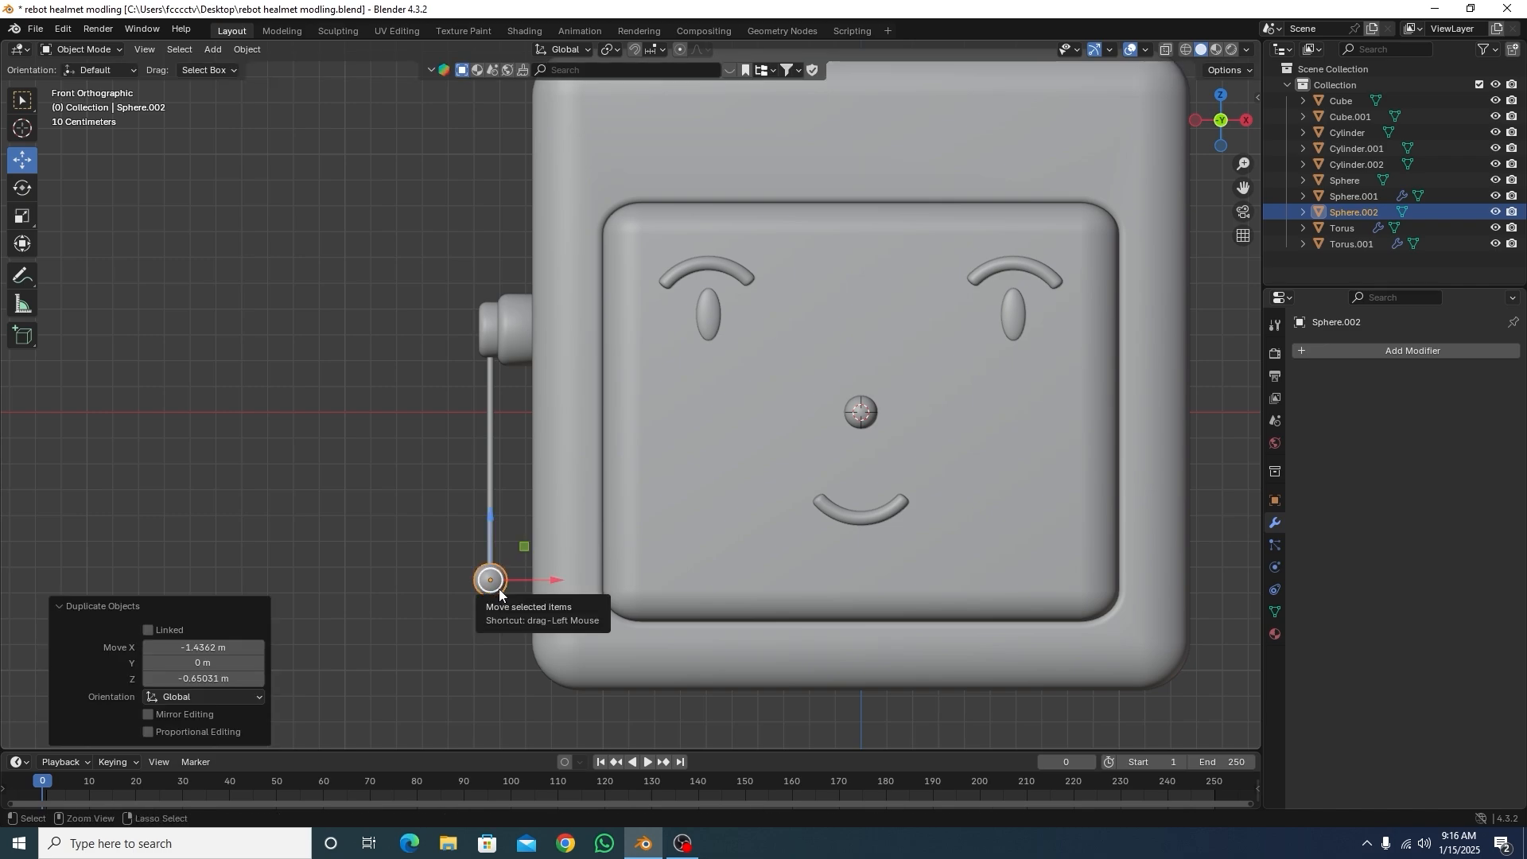
{"action": "key", "text": "ctrl+KP_3"}
{"action": "left_click_drag", "start_coordinate": [788, 580], "coordinate": [581, 602]}
Step: Scale the sphere at the rod's lower end up uniformly by about 1.396
{"action": "scroll", "coordinate": [711, 611], "scroll_direction": "up", "scroll_amount": 2}
{"action": "middle_click_drag", "start_coordinate": [757, 670], "coordinate": [739, 458], "text": "shift"}
{"action": "scroll", "coordinate": [739, 458], "scroll_direction": "up", "scroll_amount": 1}
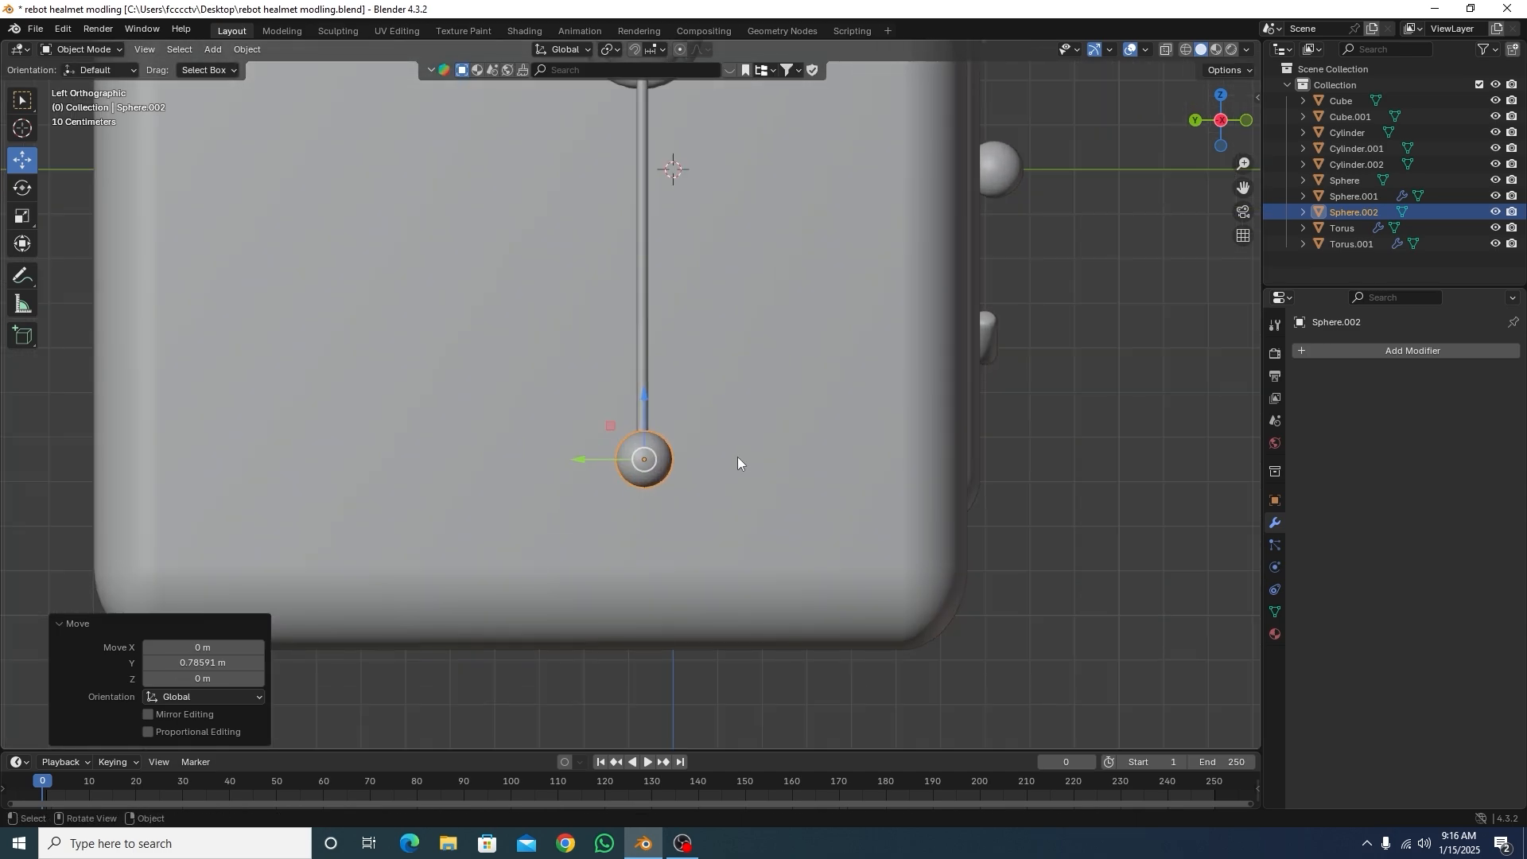
{"action": "key", "text": "s"}
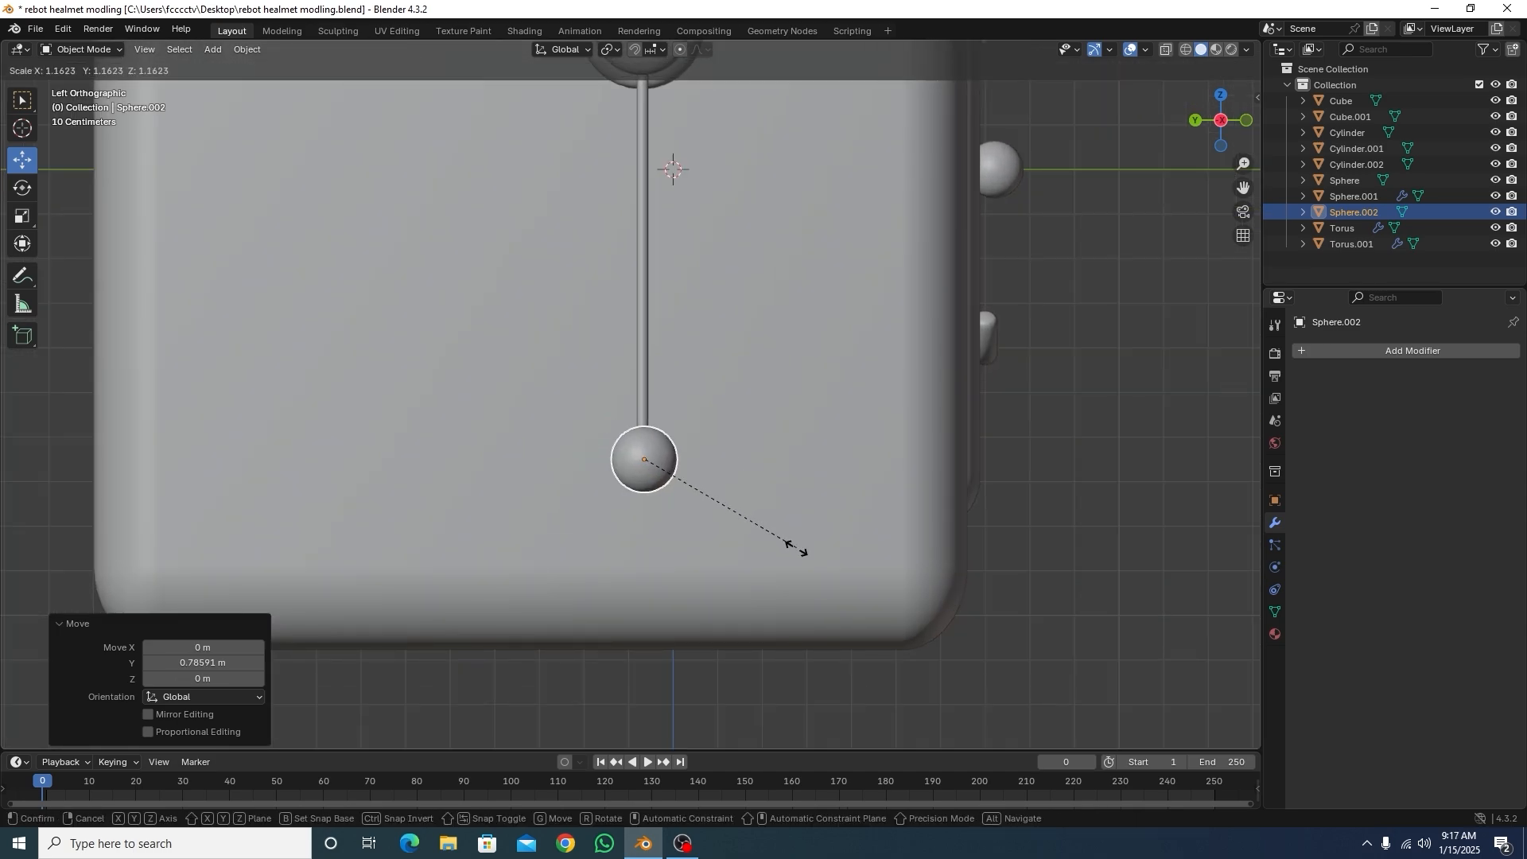
{"action": "left_click", "coordinate": [811, 575]}
{"action": "key", "text": "KP_1"}
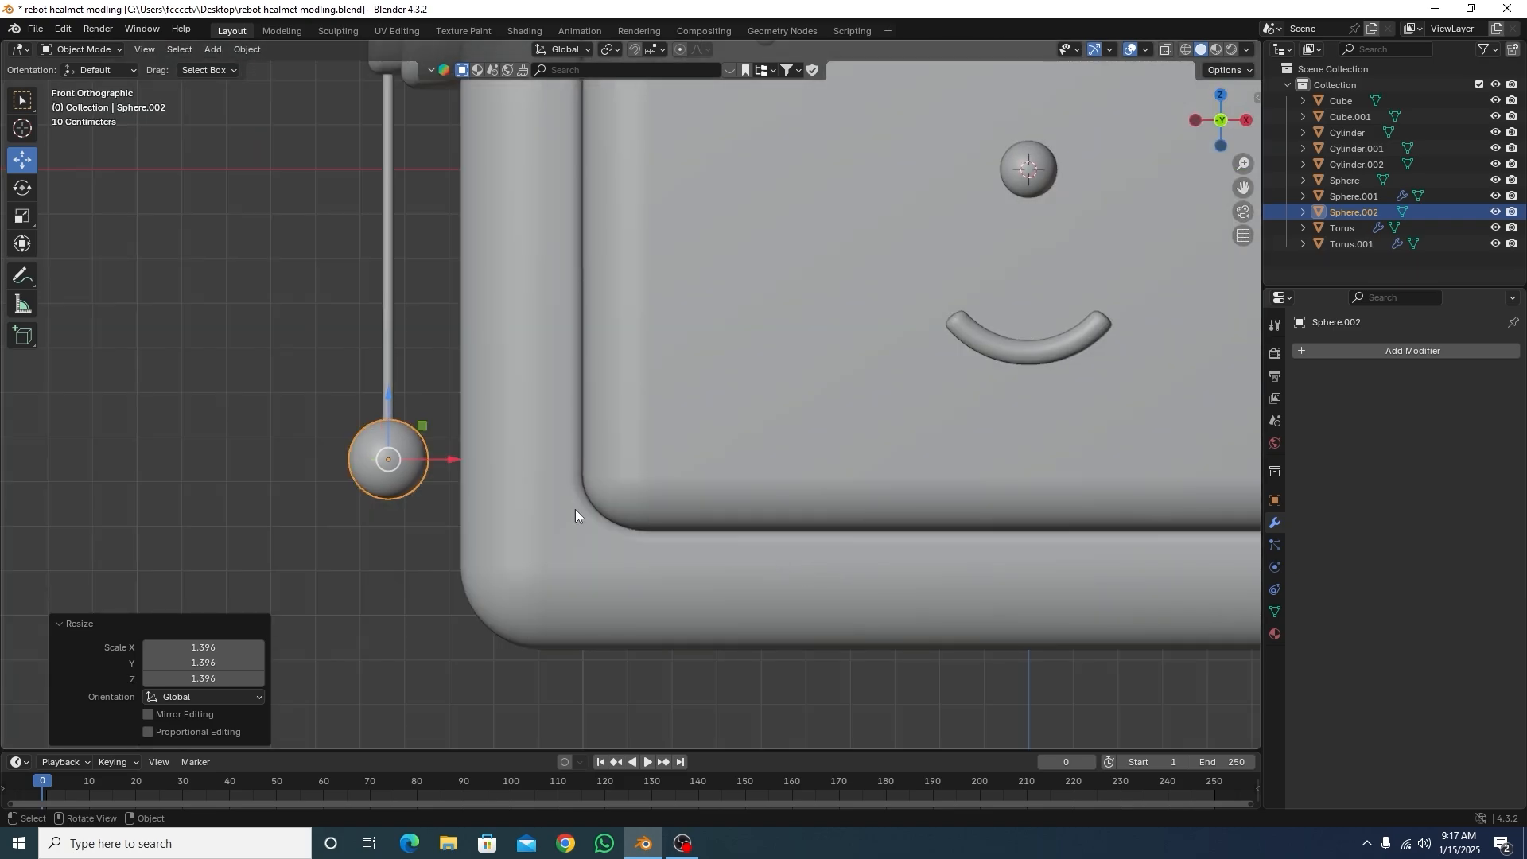
{"action": "left_click", "coordinate": [259, 425]}
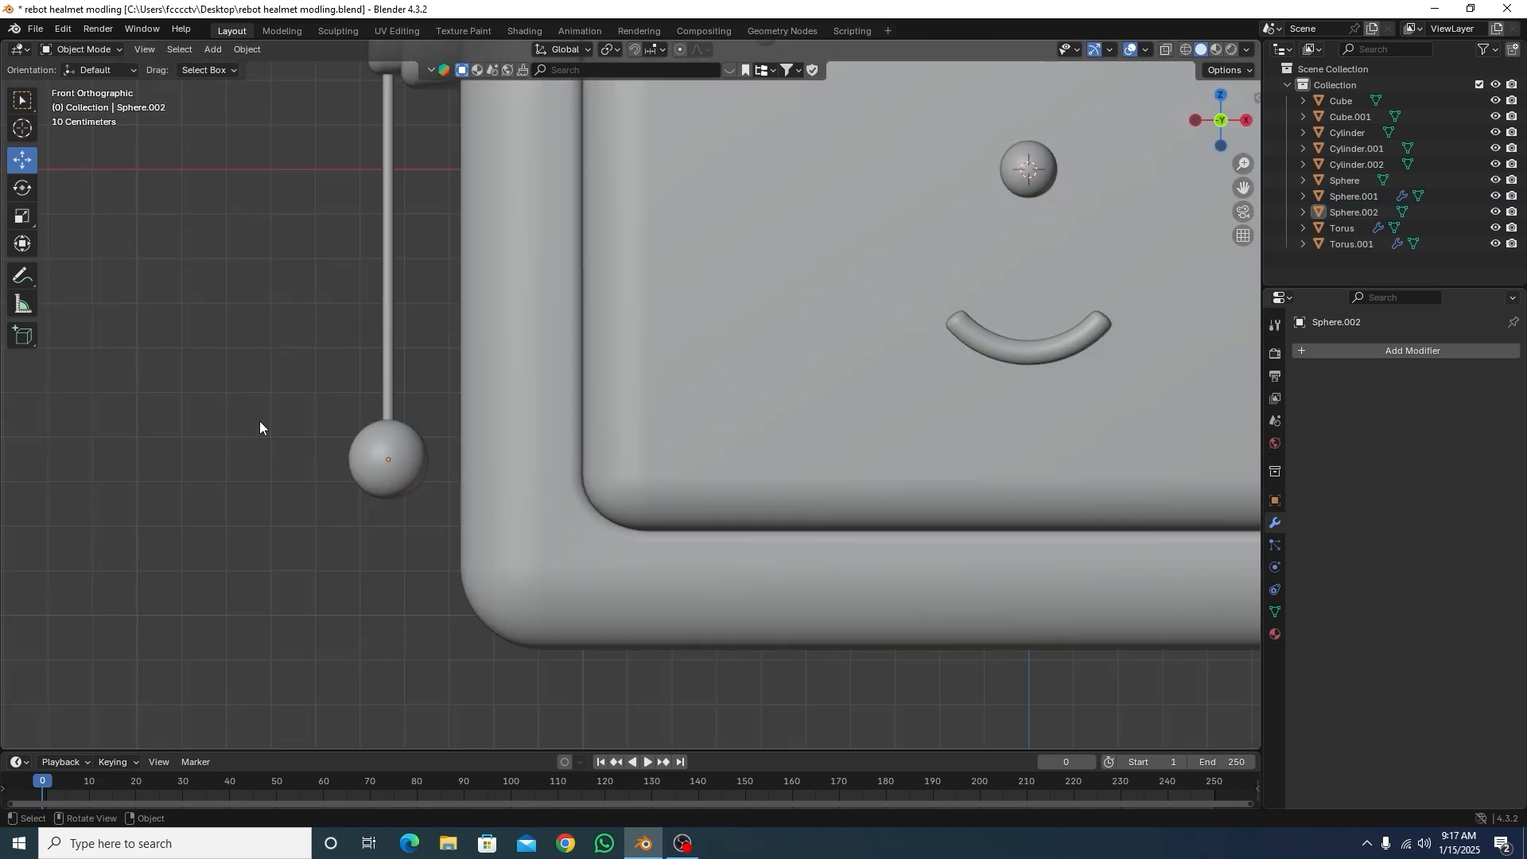
Step: Duplicate the bottom sphere about 0.269 m higher along the rod and scale the copy uniformly to about 0.826
{"action": "left_click", "coordinate": [406, 446]}
{"action": "key", "text": "shift+d"}
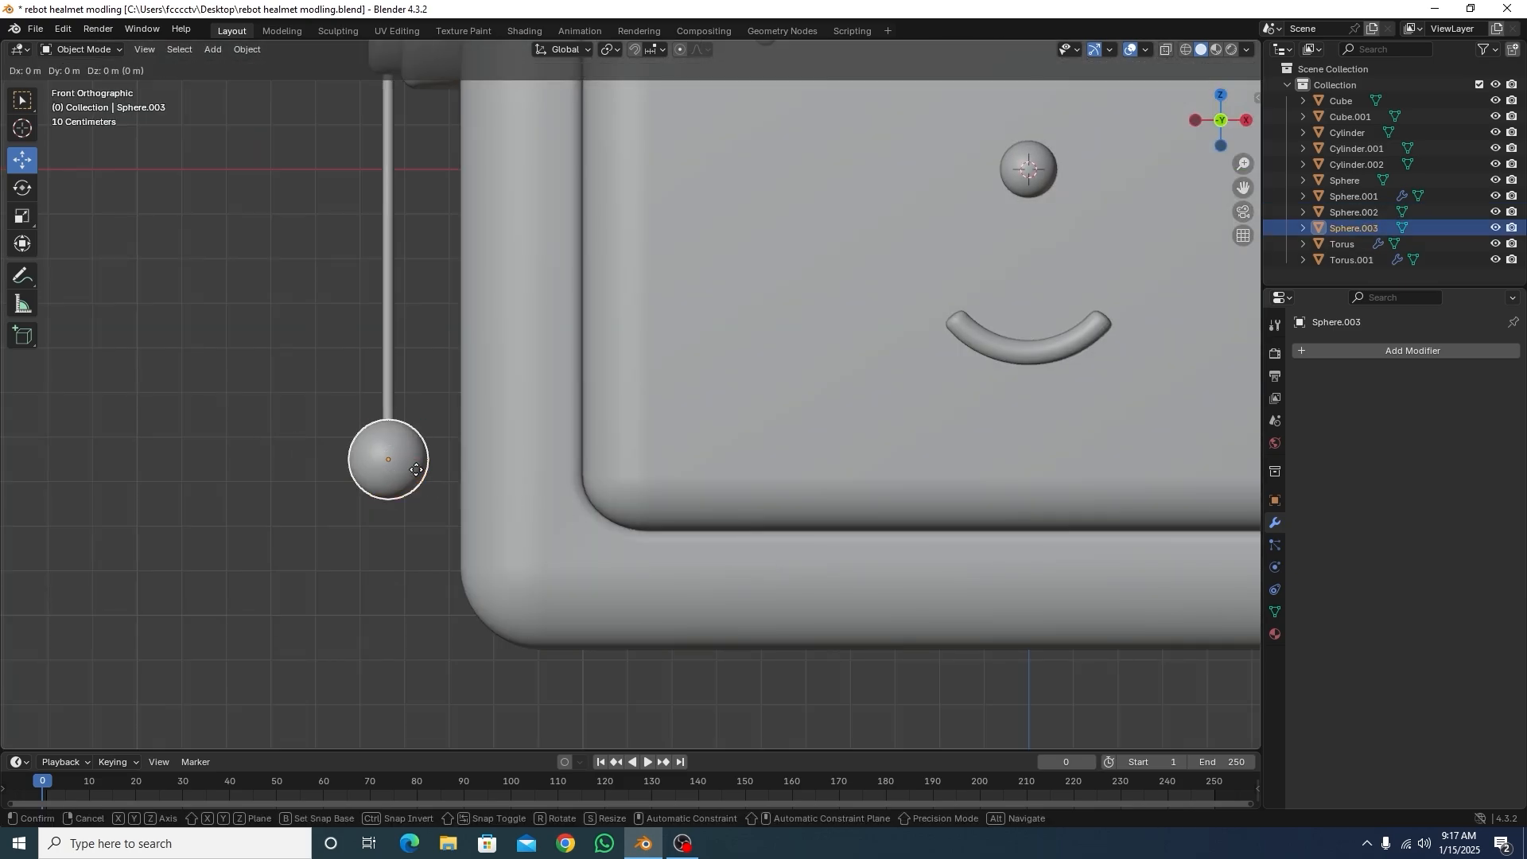
{"action": "right_click", "coordinate": [417, 470]}
{"action": "key", "text": "g"}
{"action": "key", "text": "z"}
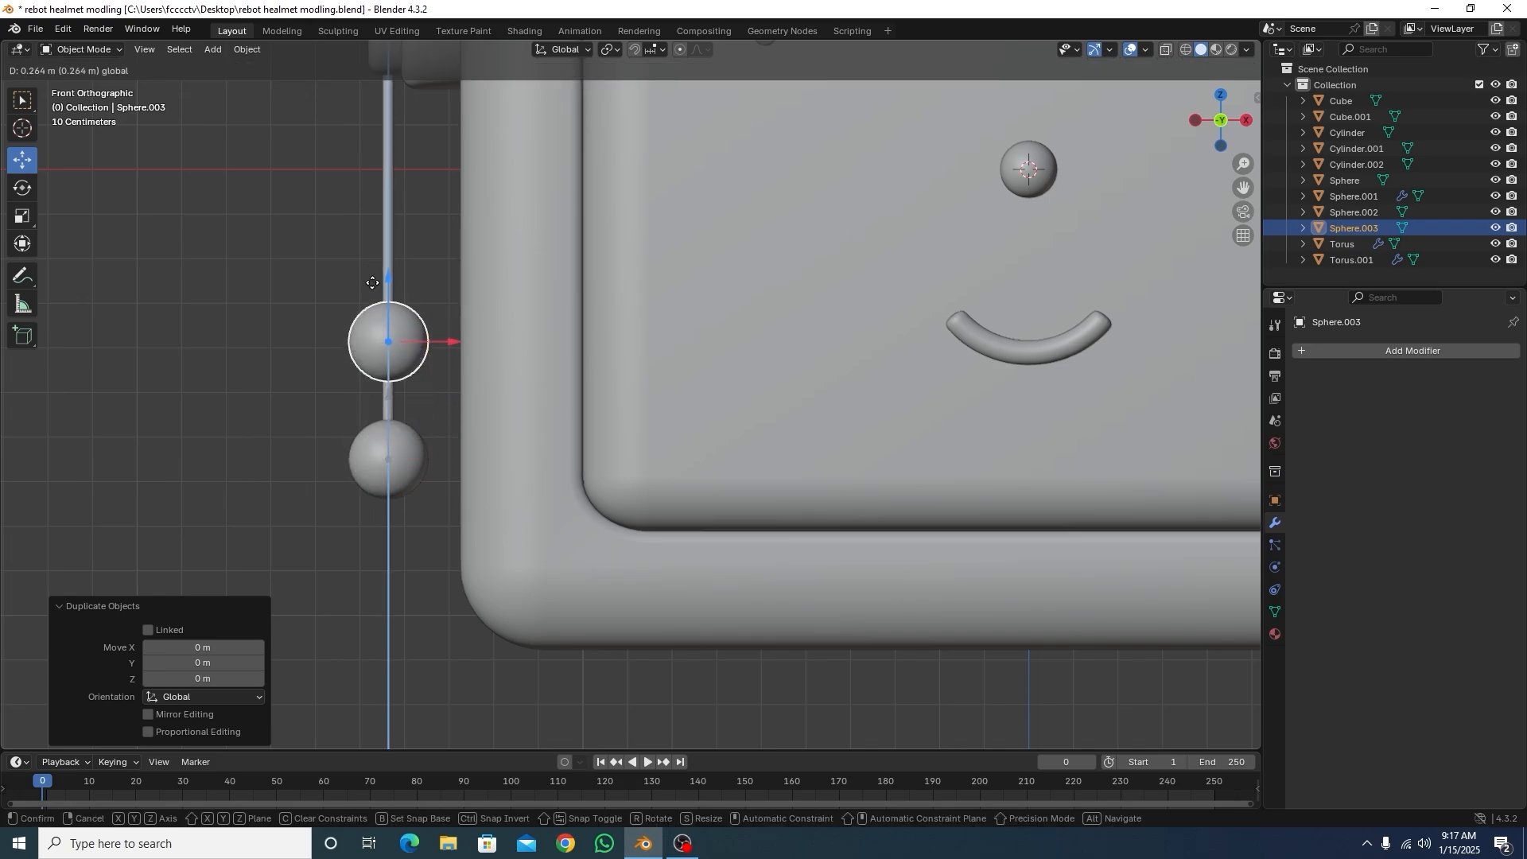
{"action": "left_click", "coordinate": [365, 274]}
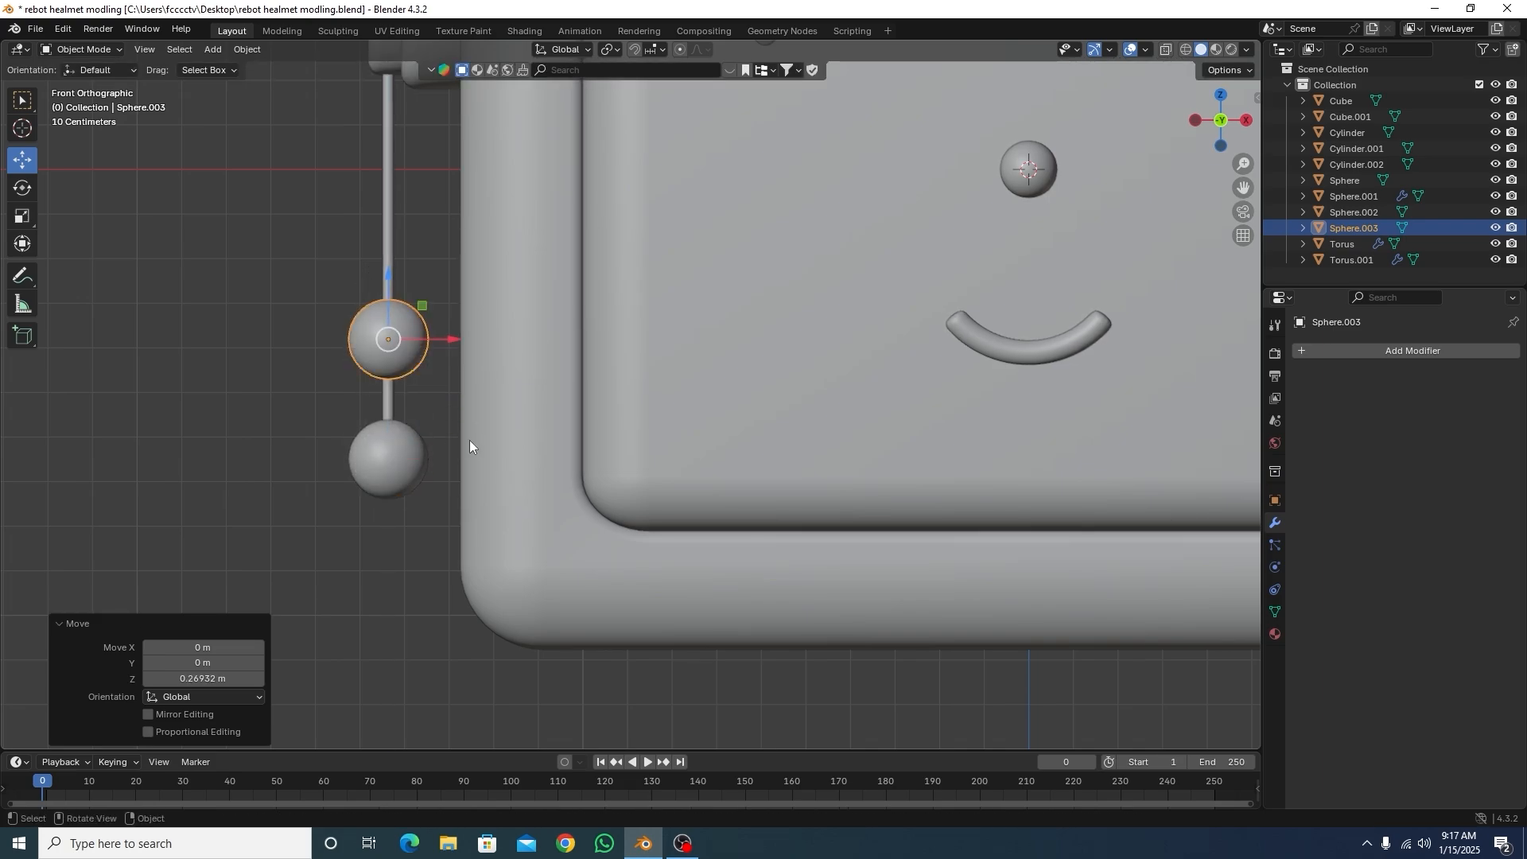
{"action": "key", "text": "s"}
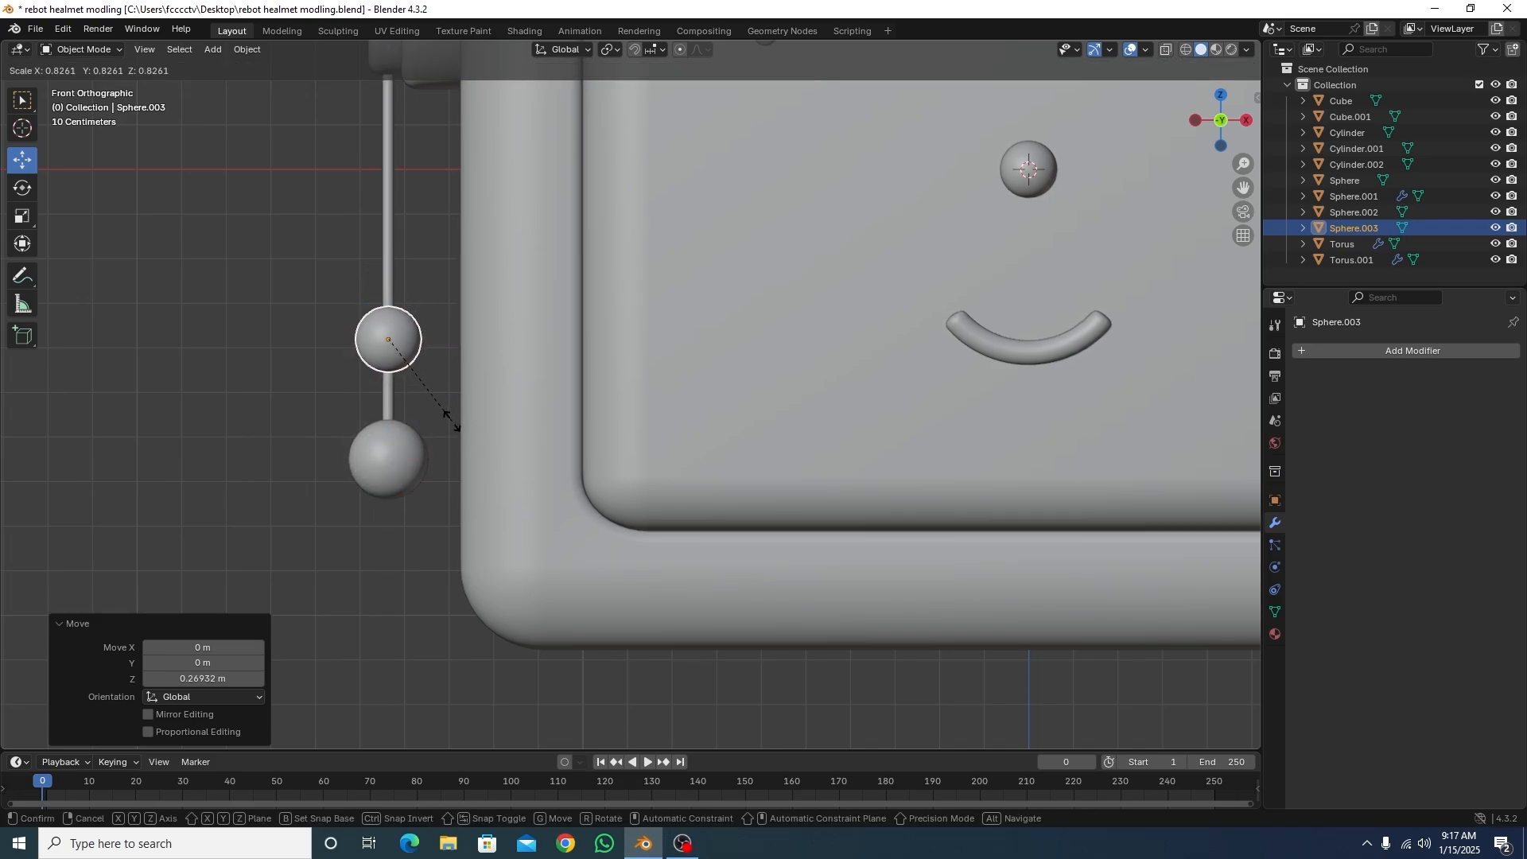
{"action": "left_click", "coordinate": [431, 422]}
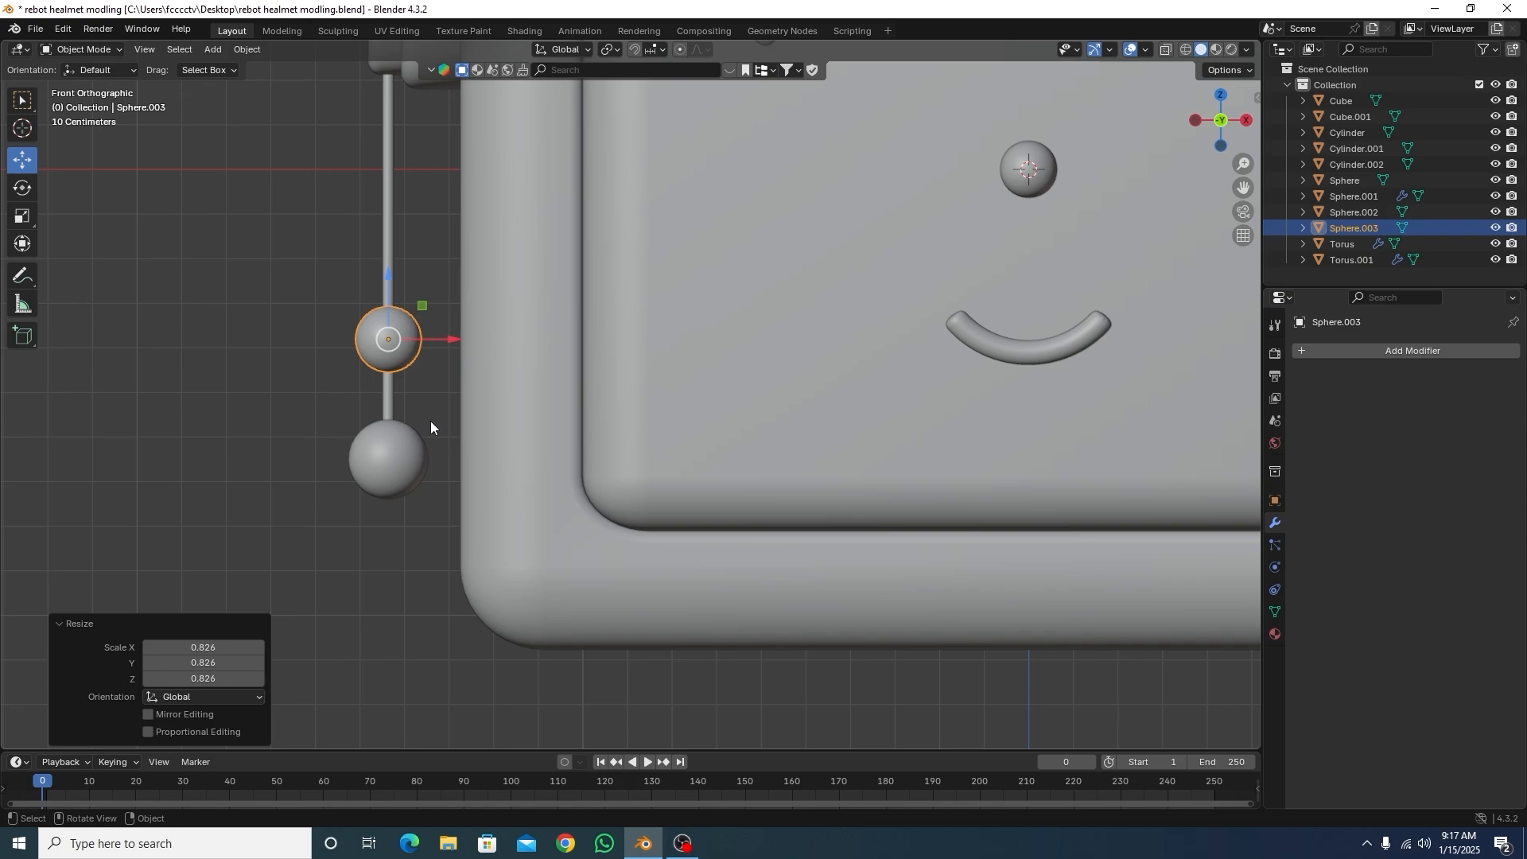
Step: Duplicate the middle sphere about 0.25 m higher along the rod and scale the copy down to make the smallest bead
{"action": "key", "text": "shift+d"}
{"action": "right_click", "coordinate": [417, 367]}
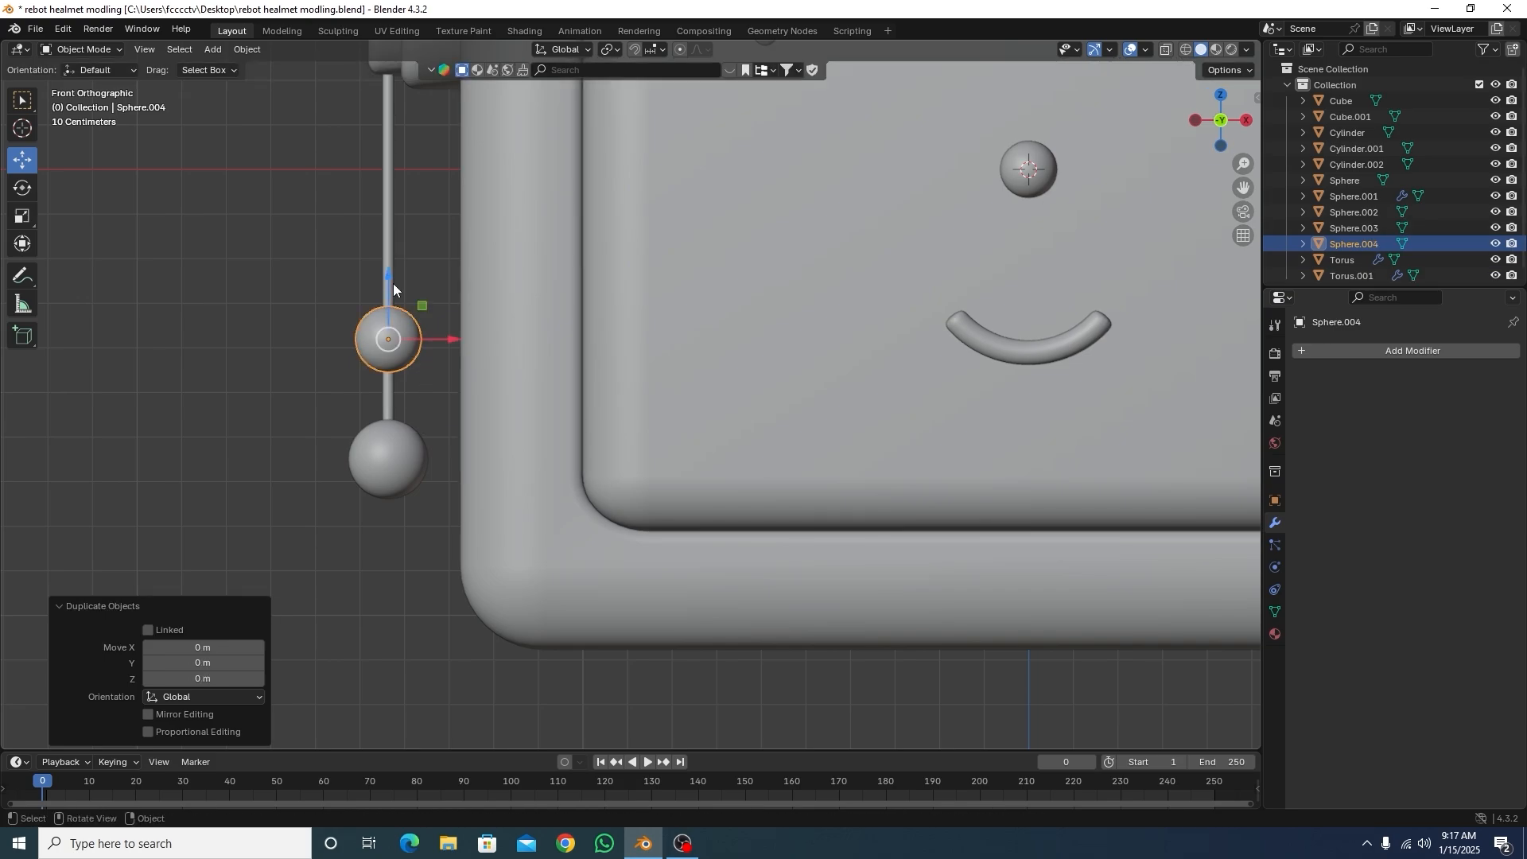
{"action": "key", "text": "g"}
{"action": "key", "text": "z"}
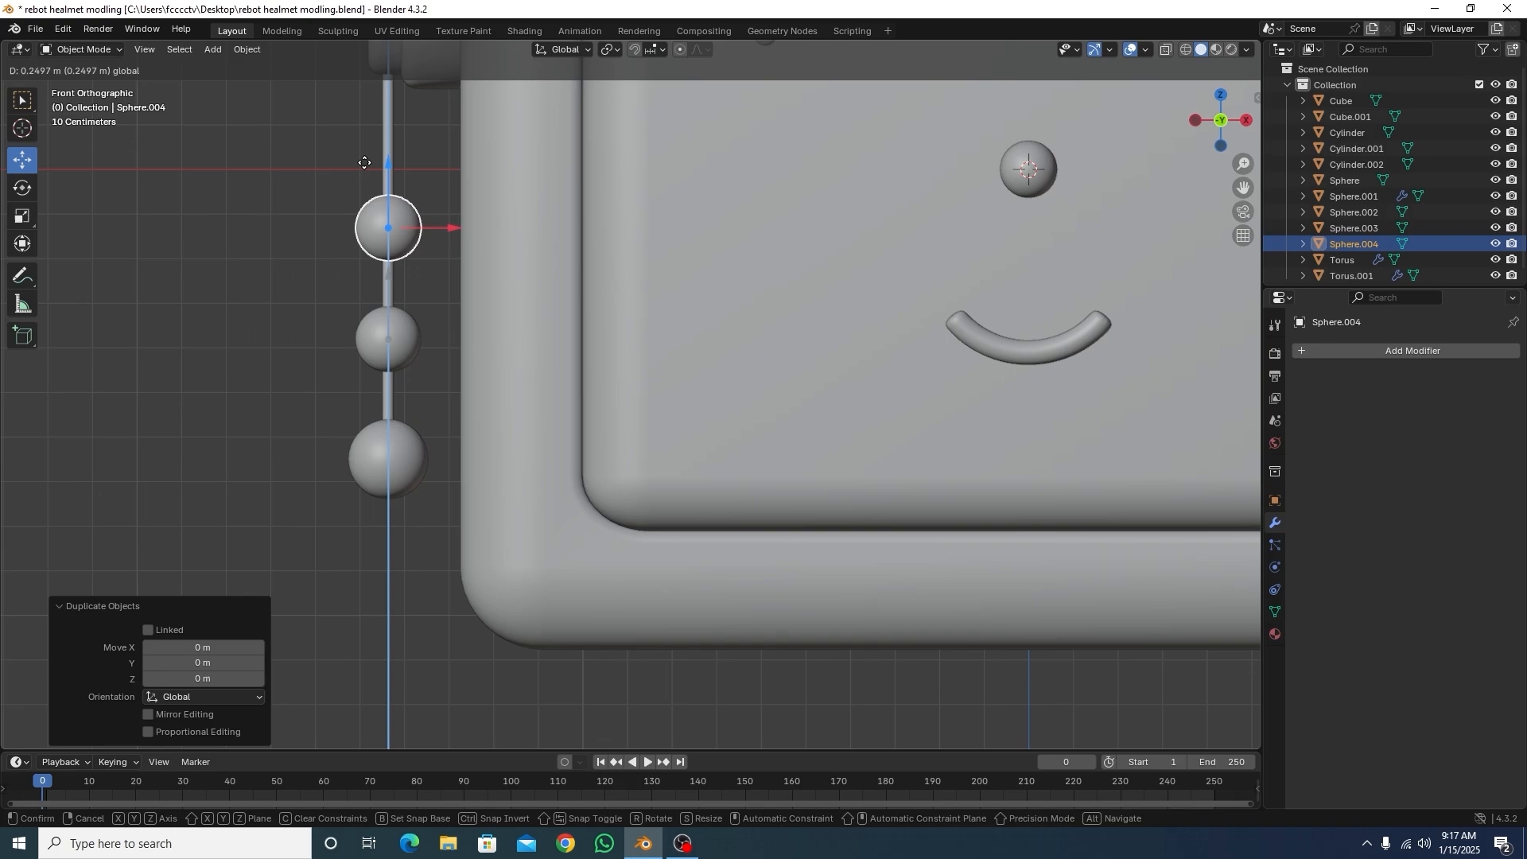
{"action": "left_click", "coordinate": [364, 162]}
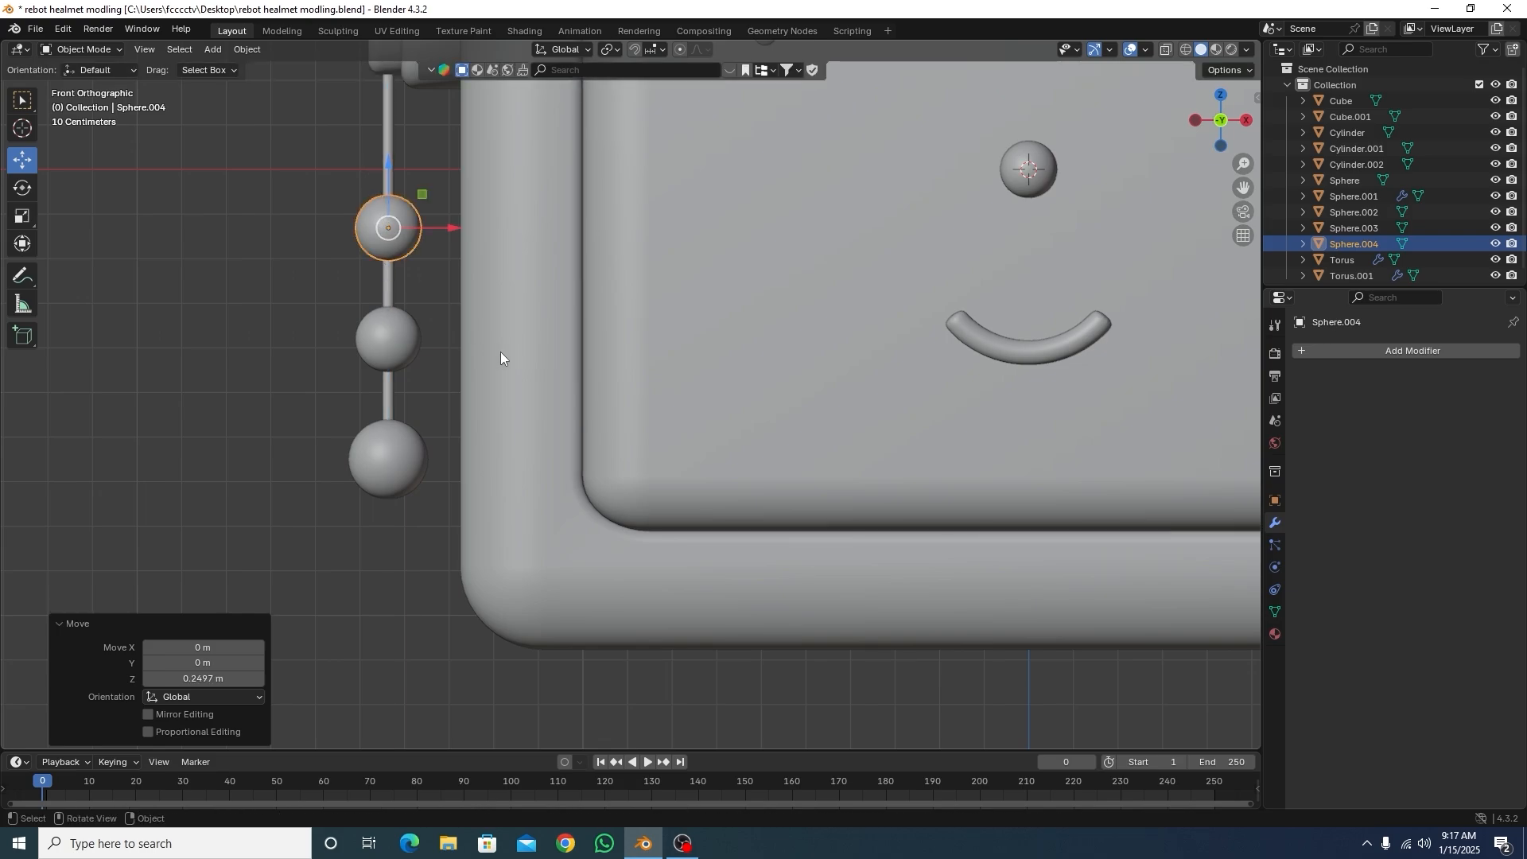
{"action": "key", "text": "s"}
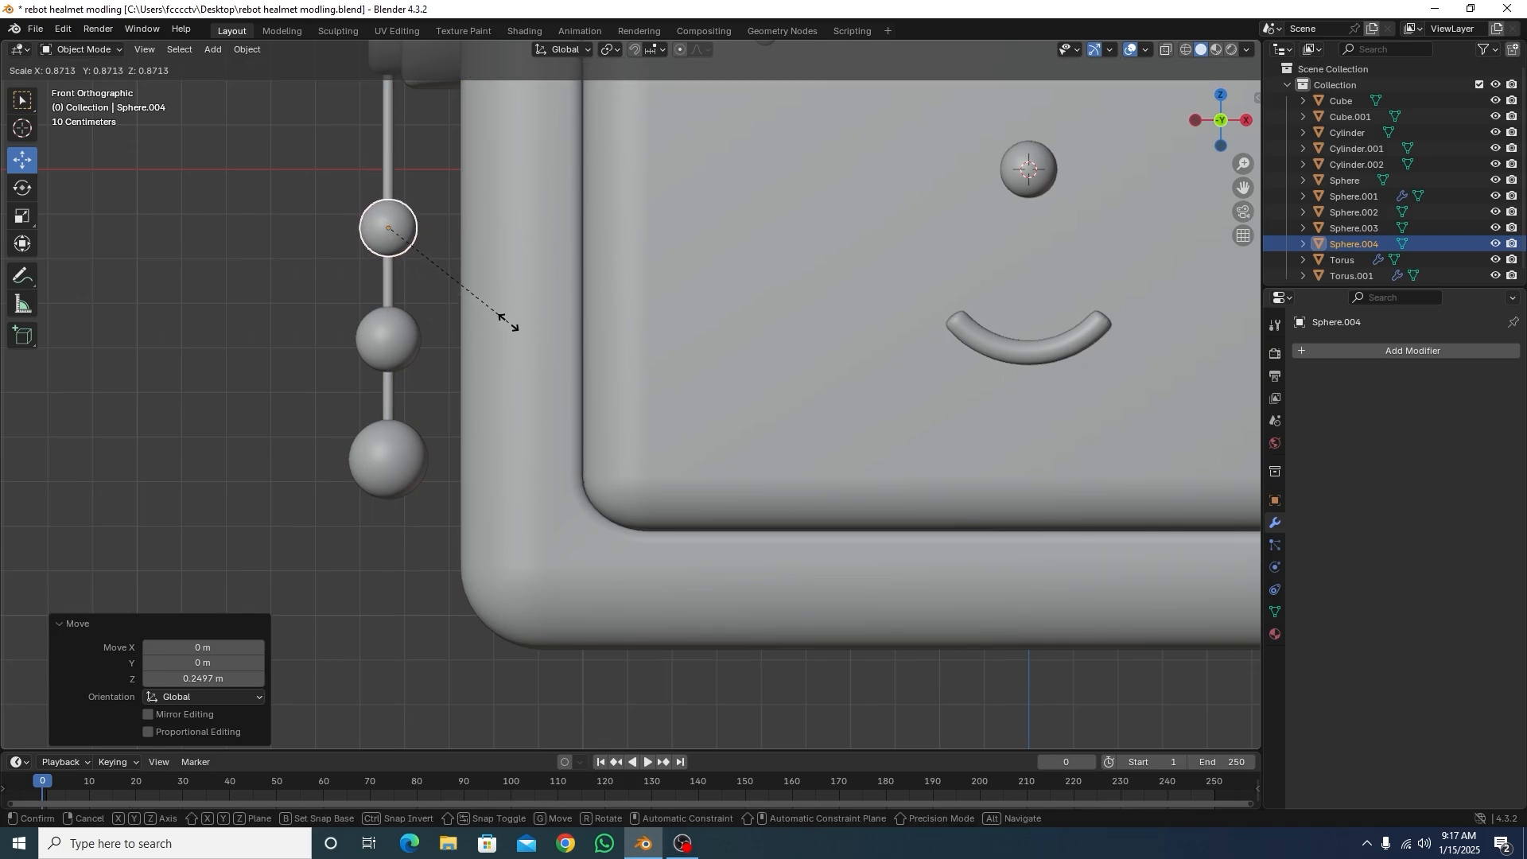
{"action": "left_click", "coordinate": [413, 351]}
{"action": "scroll", "coordinate": [412, 351], "scroll_direction": "down", "scroll_amount": 6}
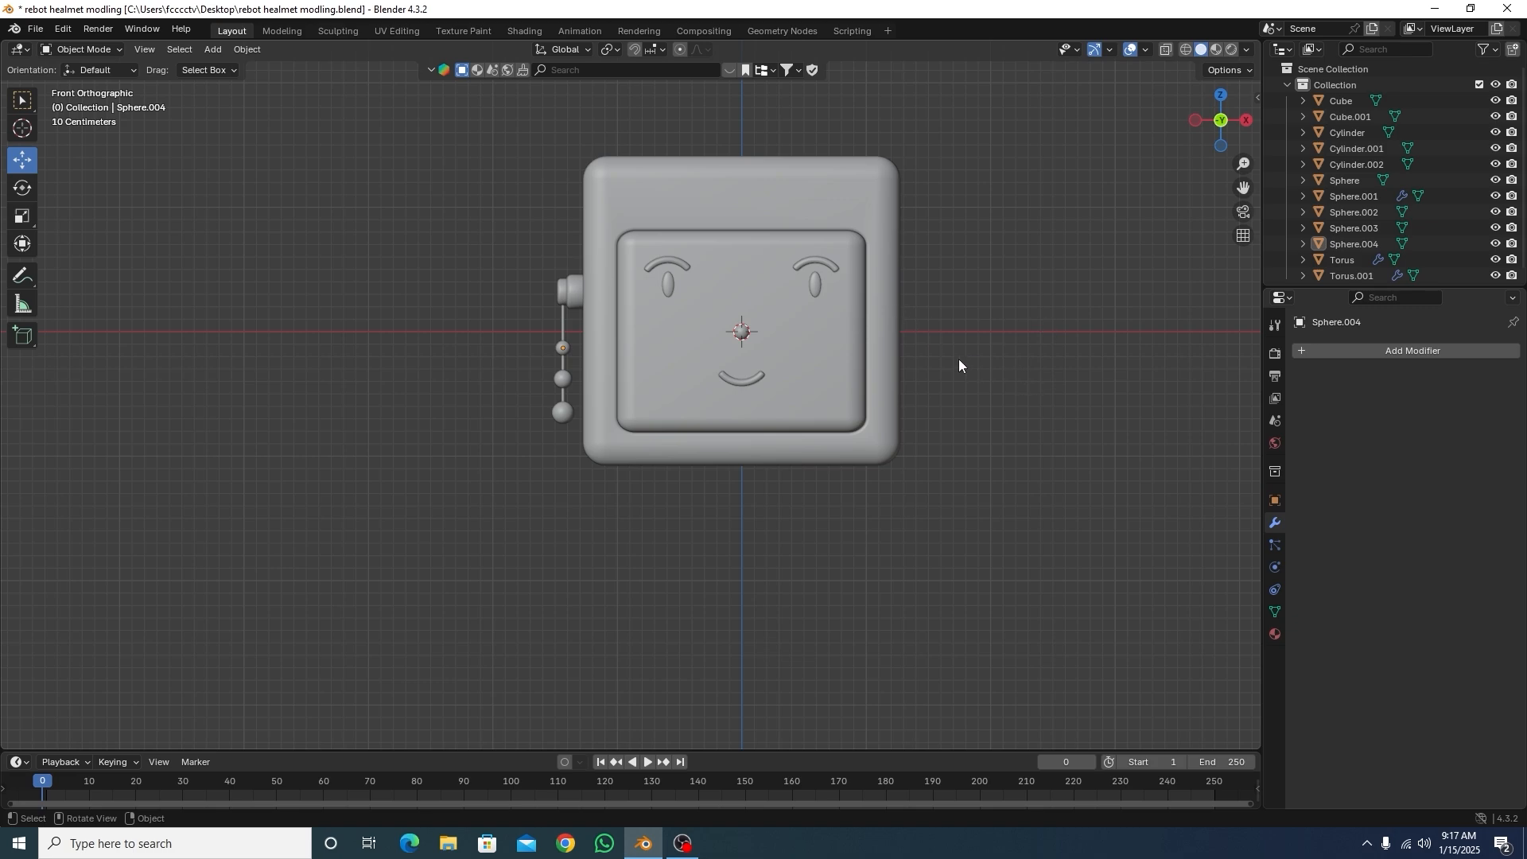
{"action": "middle_click_drag", "start_coordinate": [994, 355], "coordinate": [941, 385], "text": "shift"}
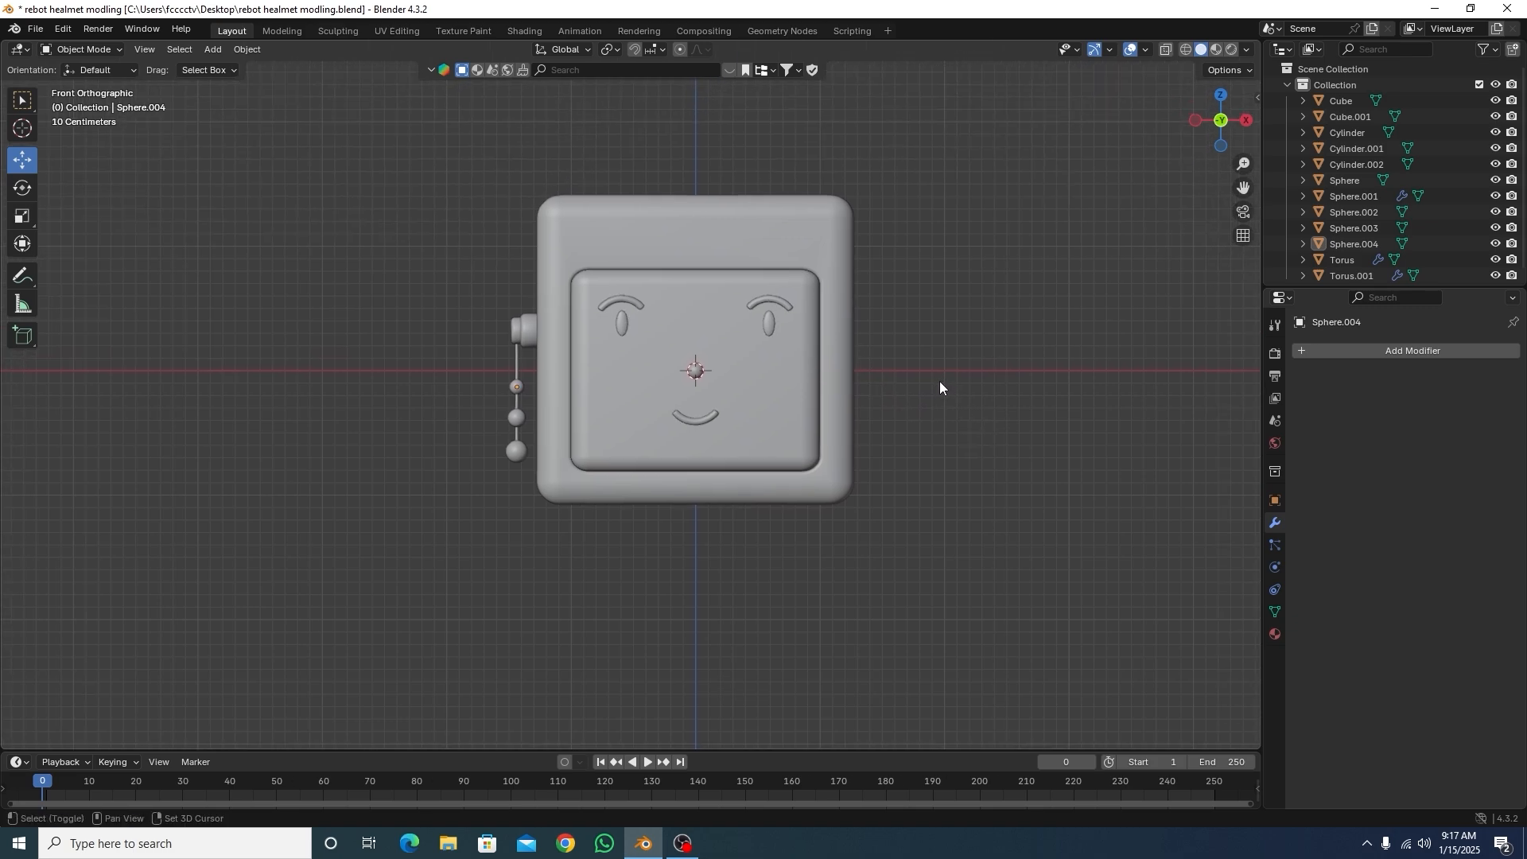
Step: Mirror the inner ear cylinder across the X axis, using the helmet shell Cube.001 as the mirror object
{"action": "left_click", "coordinate": [525, 334]}
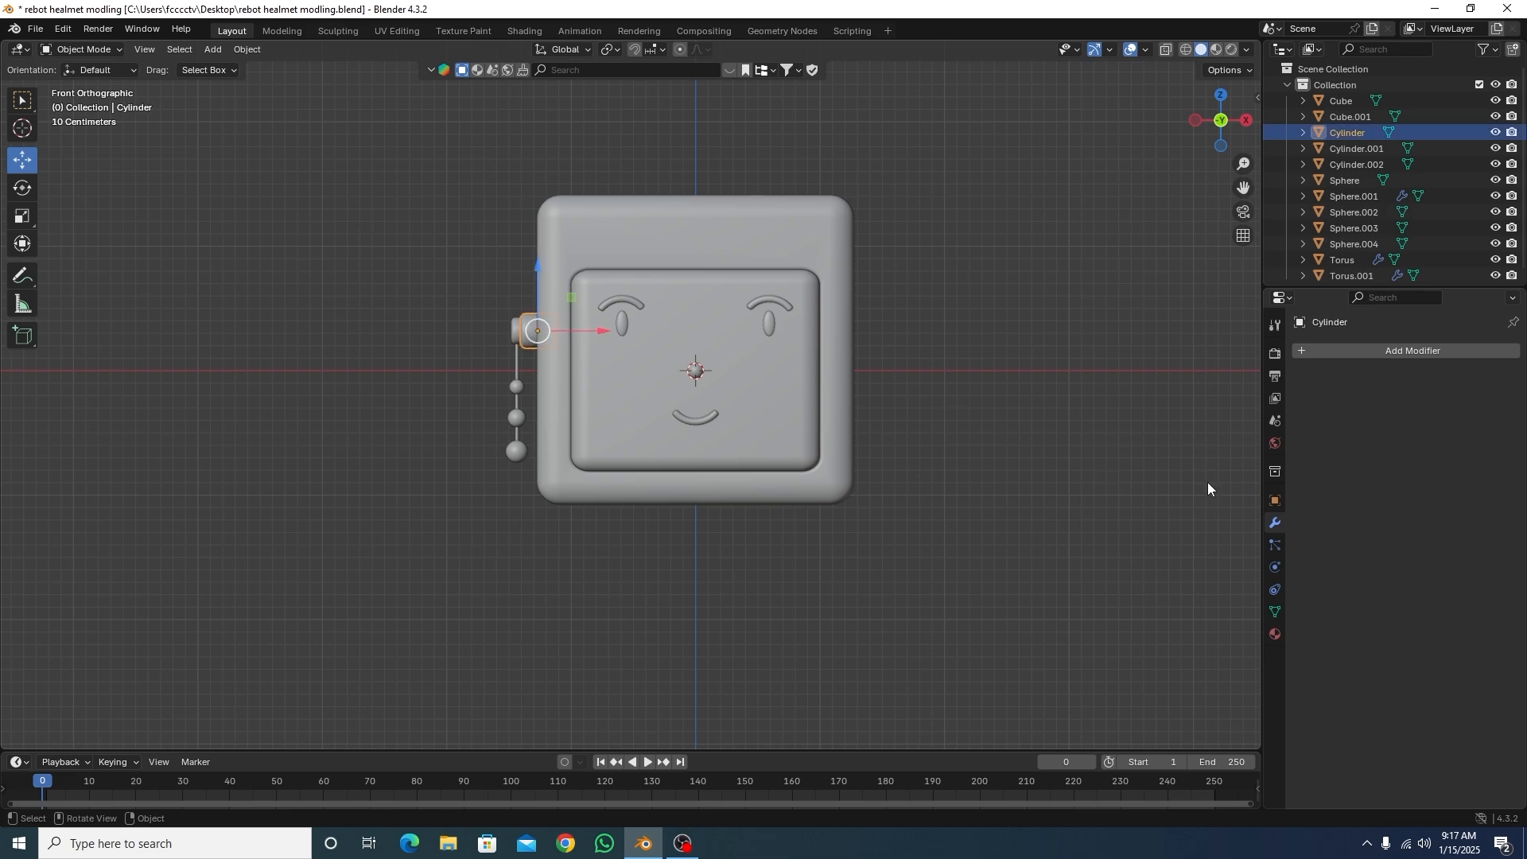
{"action": "left_click", "coordinate": [1378, 356]}
{"action": "mouse_move", "coordinate": [1337, 354]}
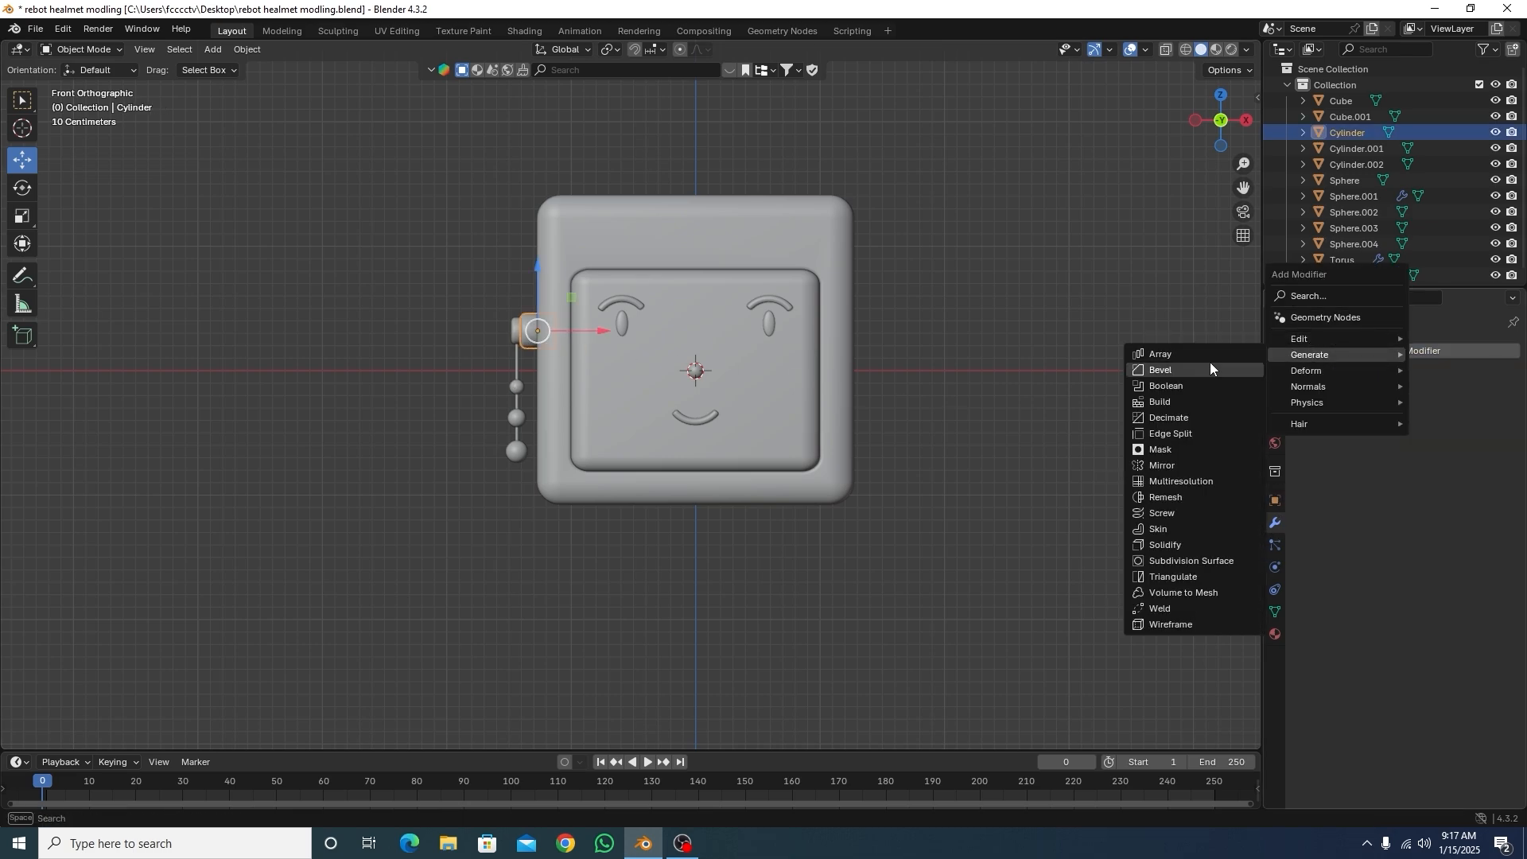
{"action": "left_click", "coordinate": [1162, 466]}
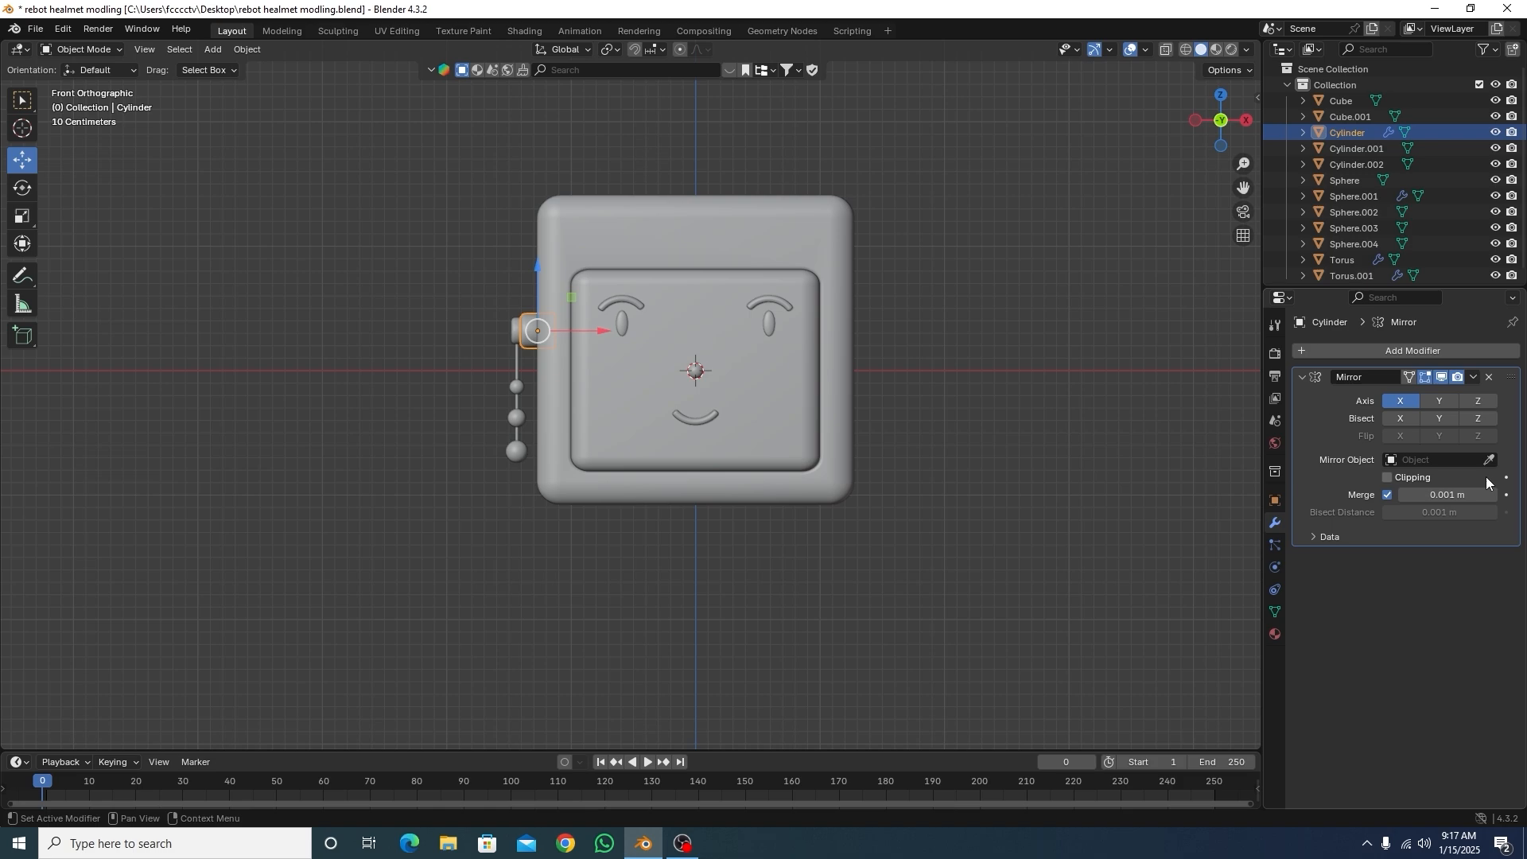
{"action": "left_click", "coordinate": [1490, 459]}
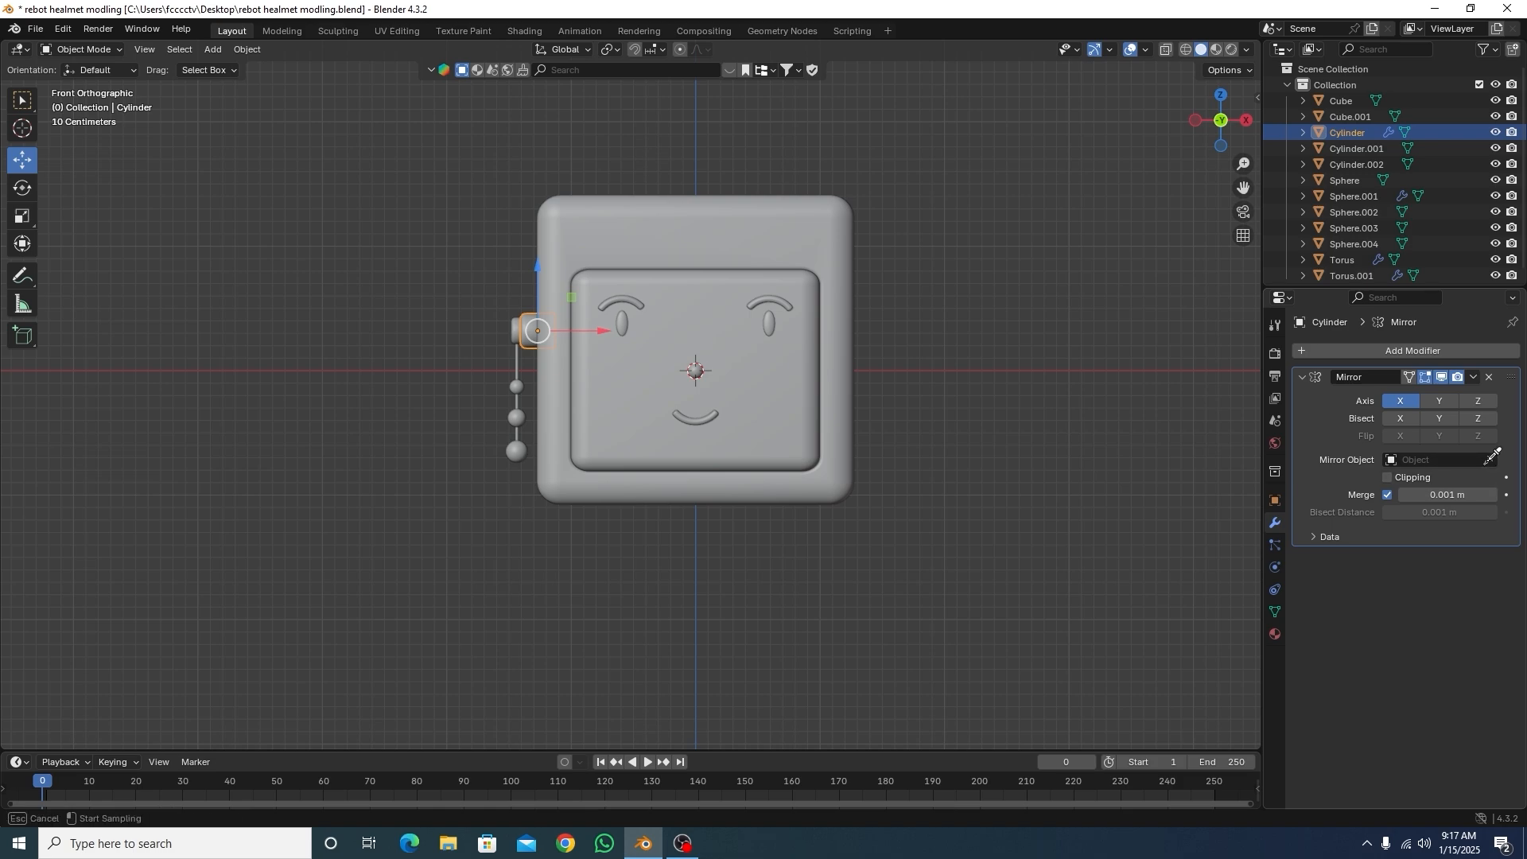
{"action": "left_click", "coordinate": [840, 331]}
{"action": "left_click", "coordinate": [449, 367]}
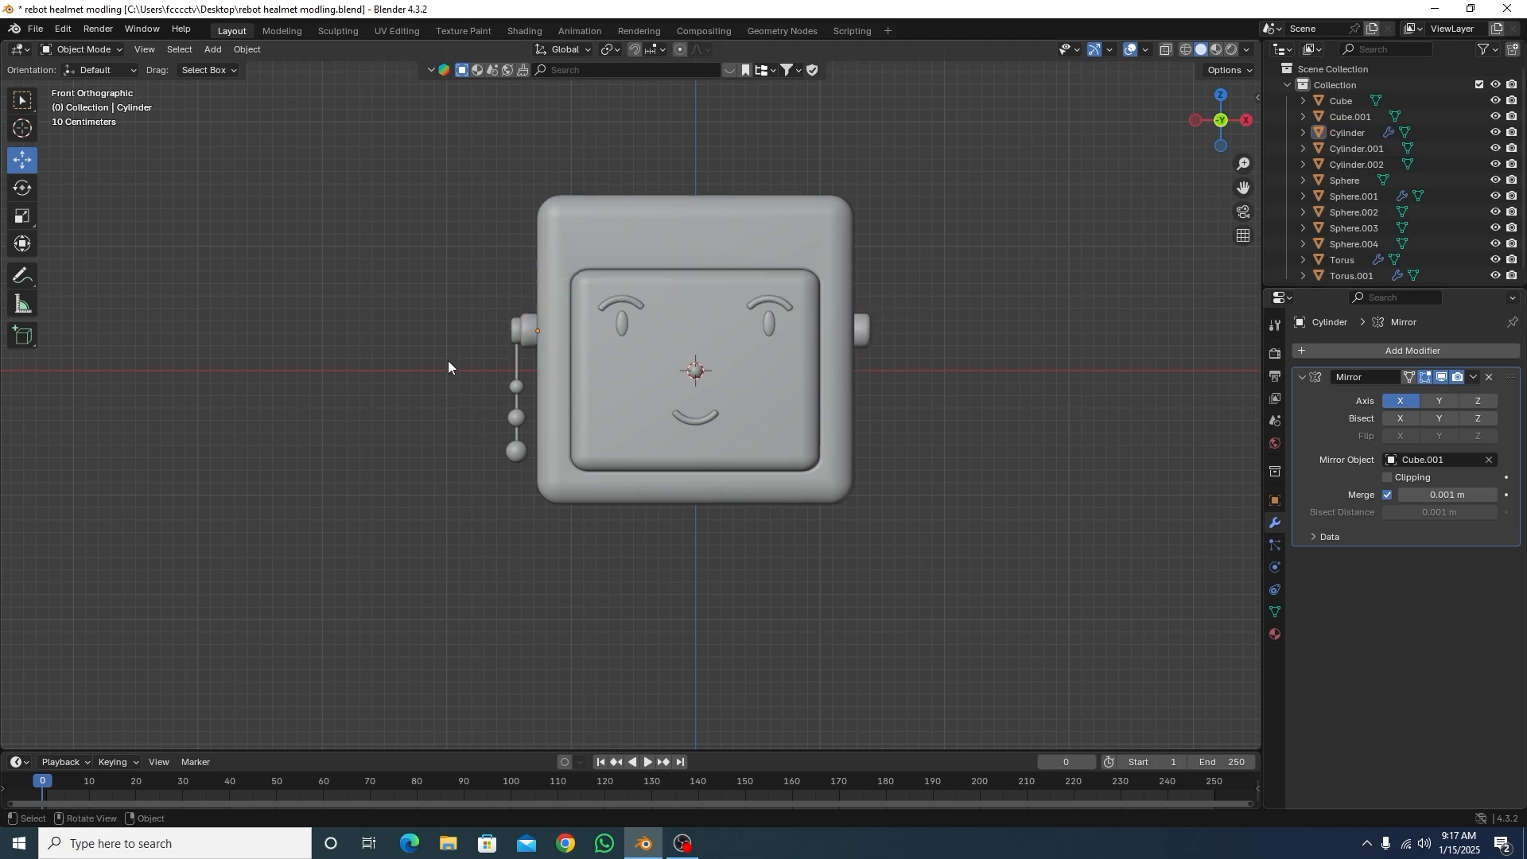
Step: Add an X-axis Mirror modifier to the outer ear cylinder with Cube.001 as its mirror object
{"action": "left_click", "coordinate": [525, 333]}
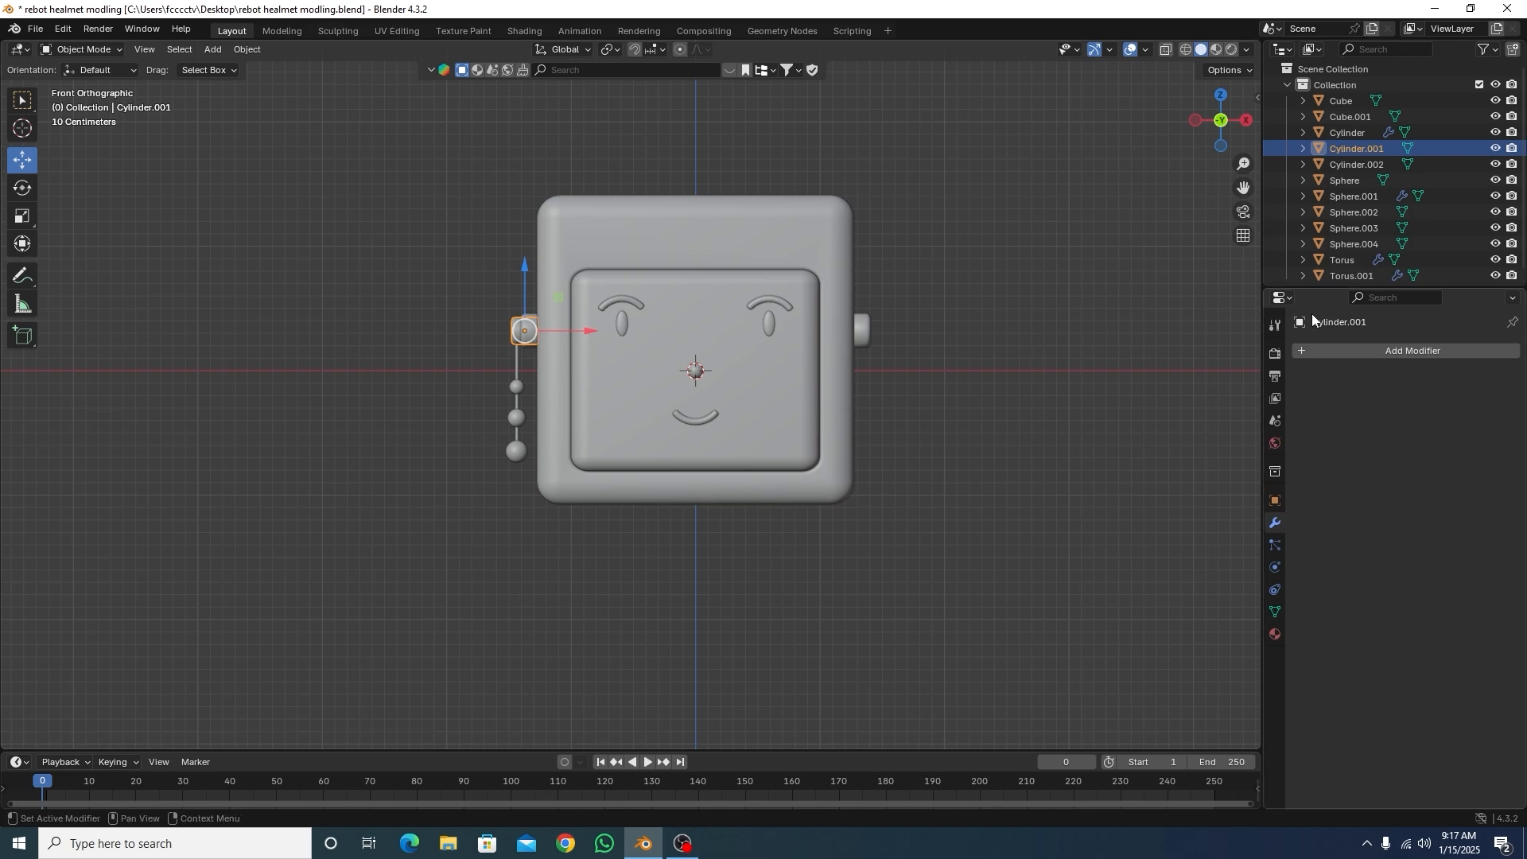
{"action": "left_click", "coordinate": [1334, 348]}
{"action": "mouse_move", "coordinate": [1276, 346]}
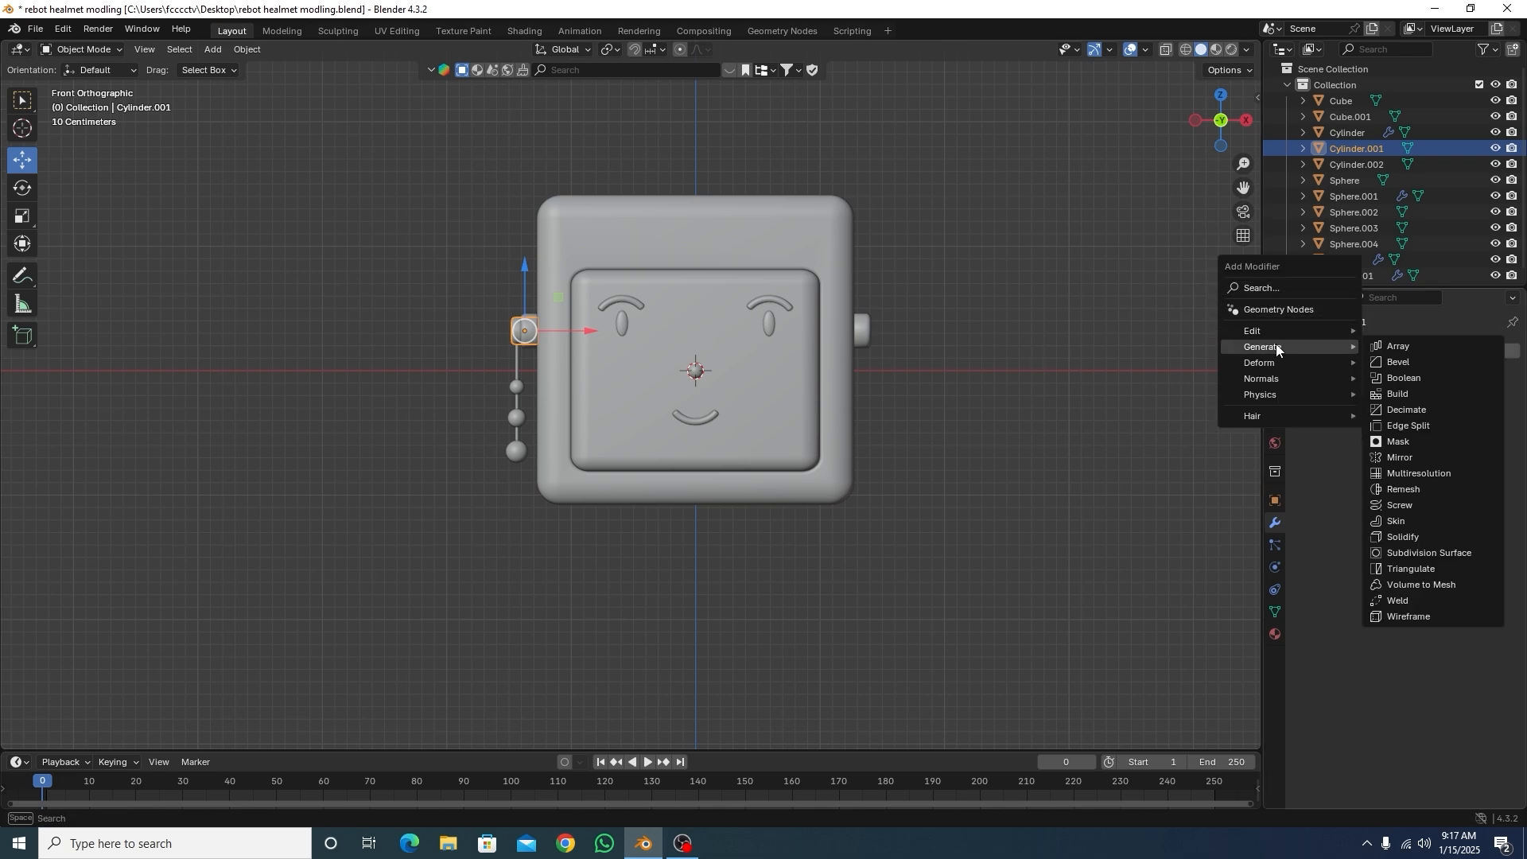
{"action": "left_click", "coordinate": [1402, 458]}
{"action": "left_click", "coordinate": [1489, 461]}
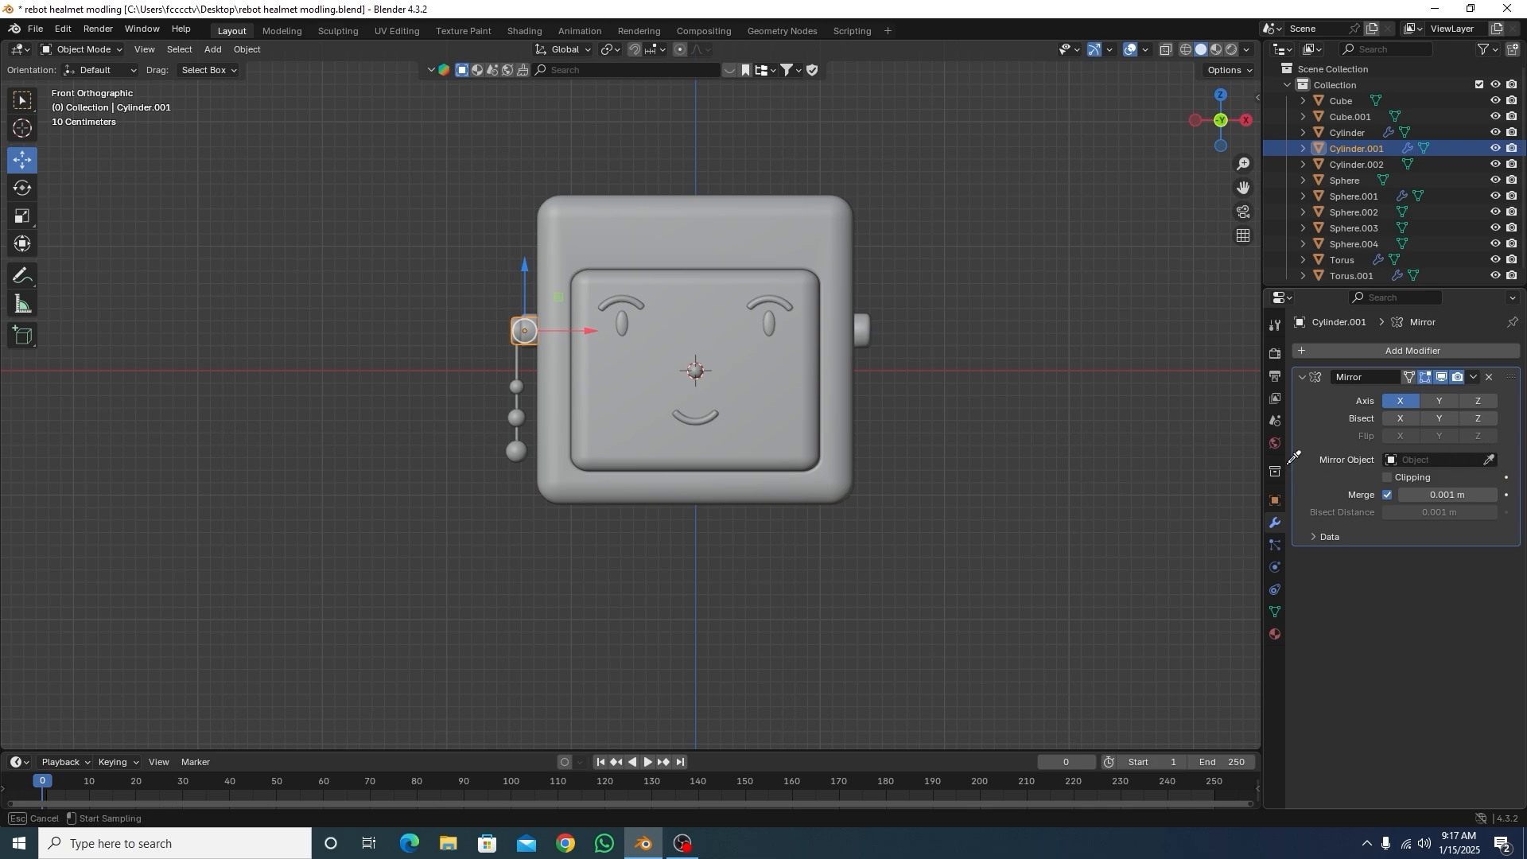
{"action": "left_click", "coordinate": [858, 323]}
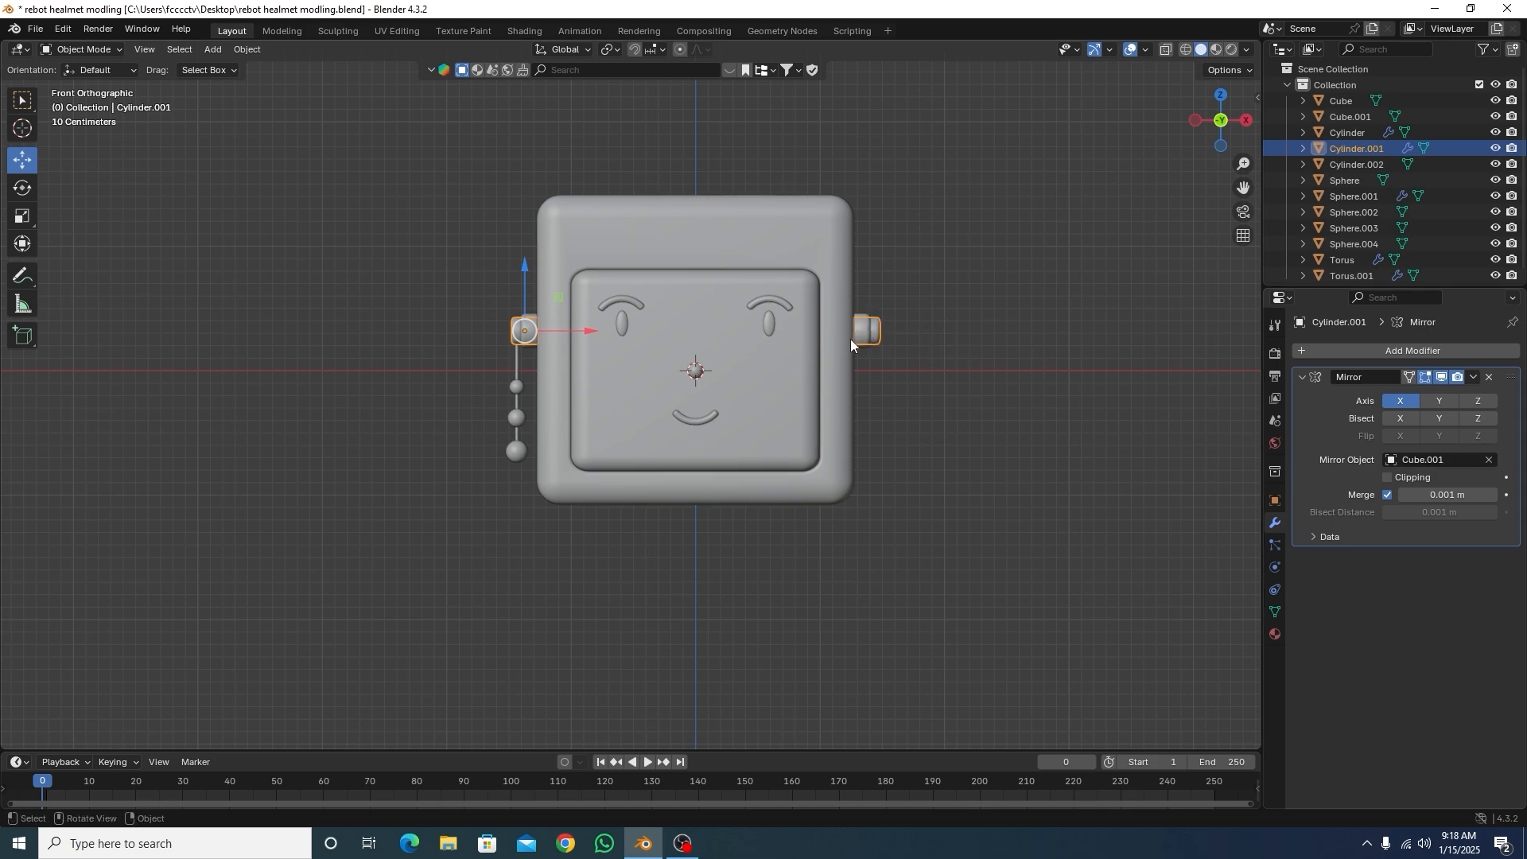
{"action": "left_click", "coordinate": [471, 370]}
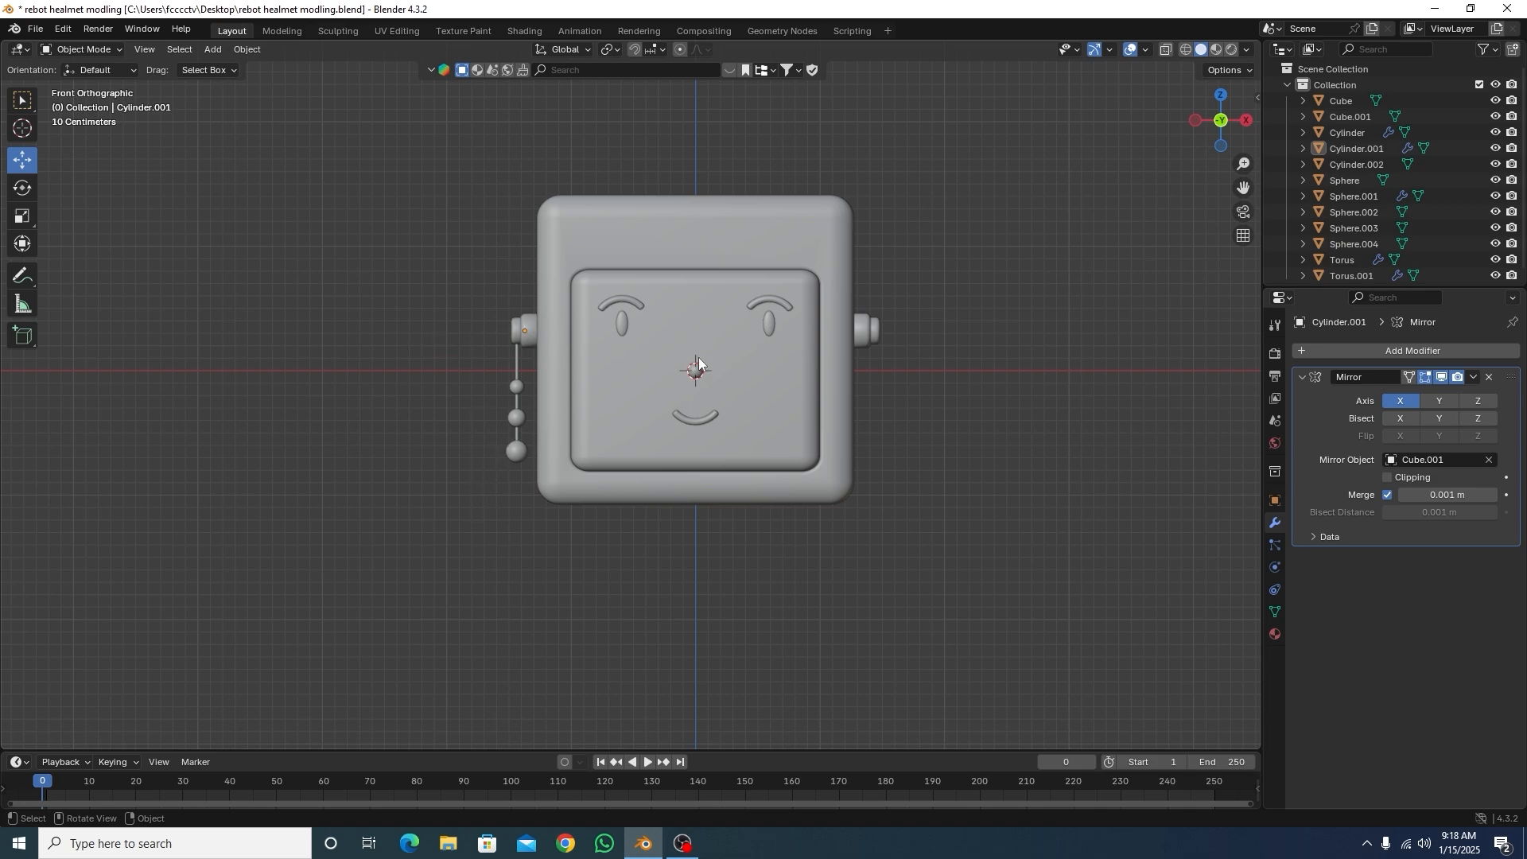
Step: Join the three hanging spheres and their rod into one object, with the rod as the active object
{"action": "scroll", "coordinate": [505, 471], "scroll_direction": "up", "scroll_amount": 1}
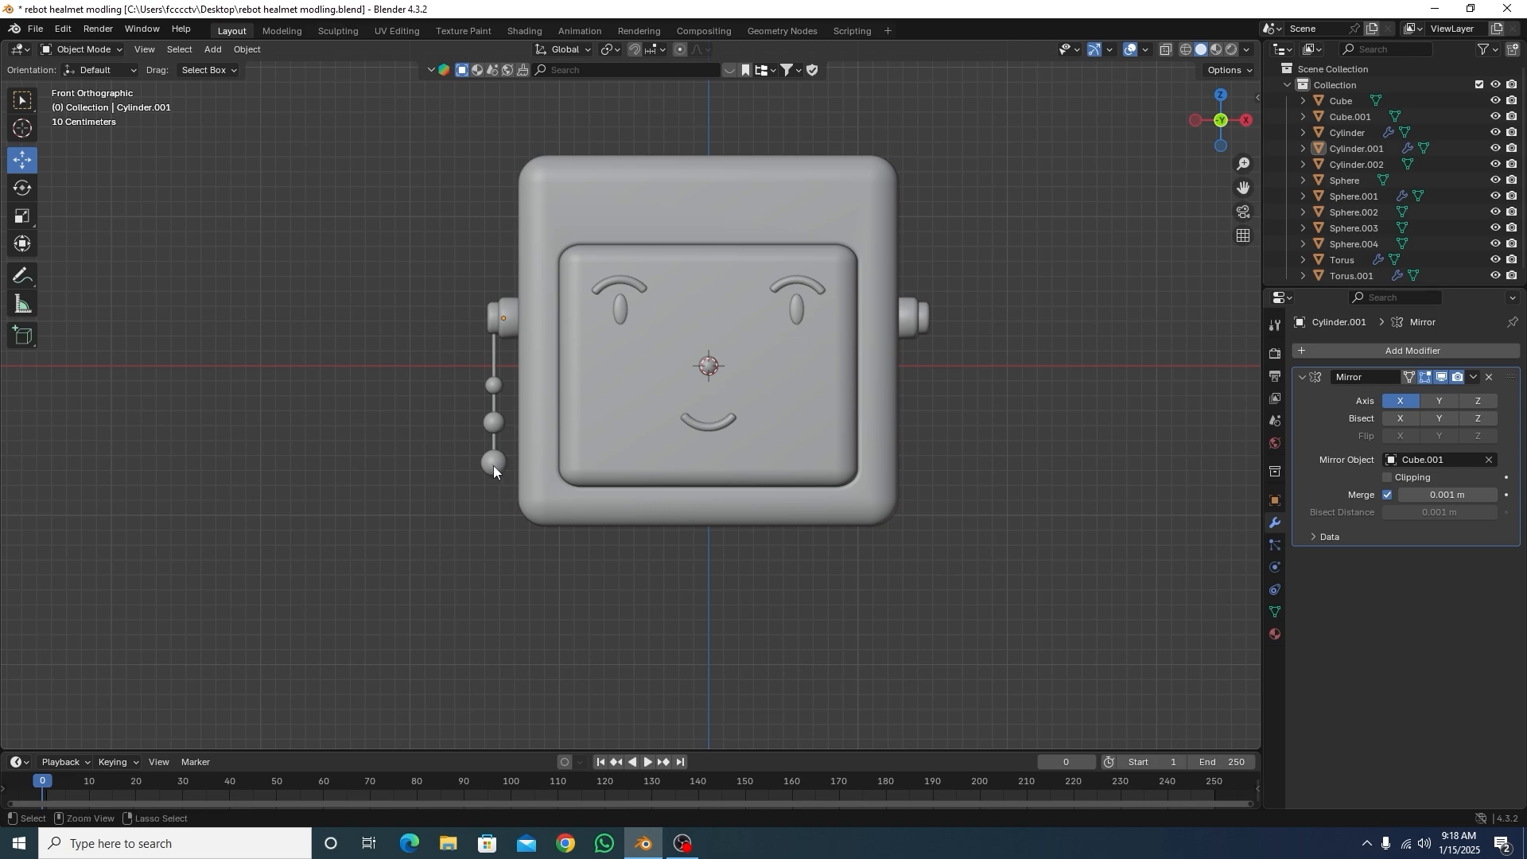
{"action": "left_click", "coordinate": [493, 466]}
{"action": "left_click", "coordinate": [493, 424], "text": "shift"}
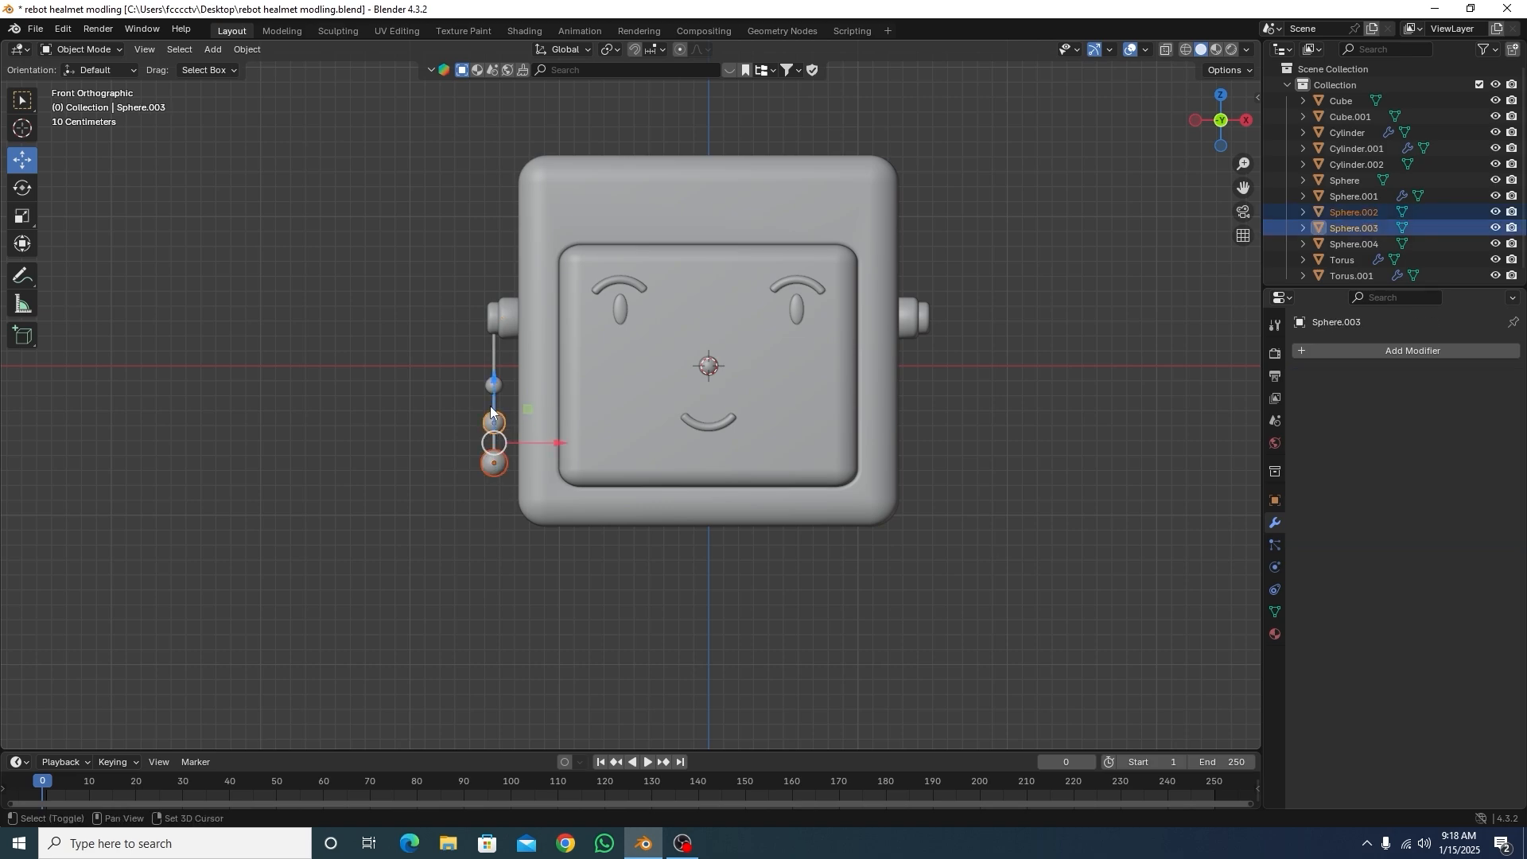
{"action": "left_click", "coordinate": [494, 384], "text": "shift"}
{"action": "left_click", "coordinate": [494, 350], "text": "shift"}
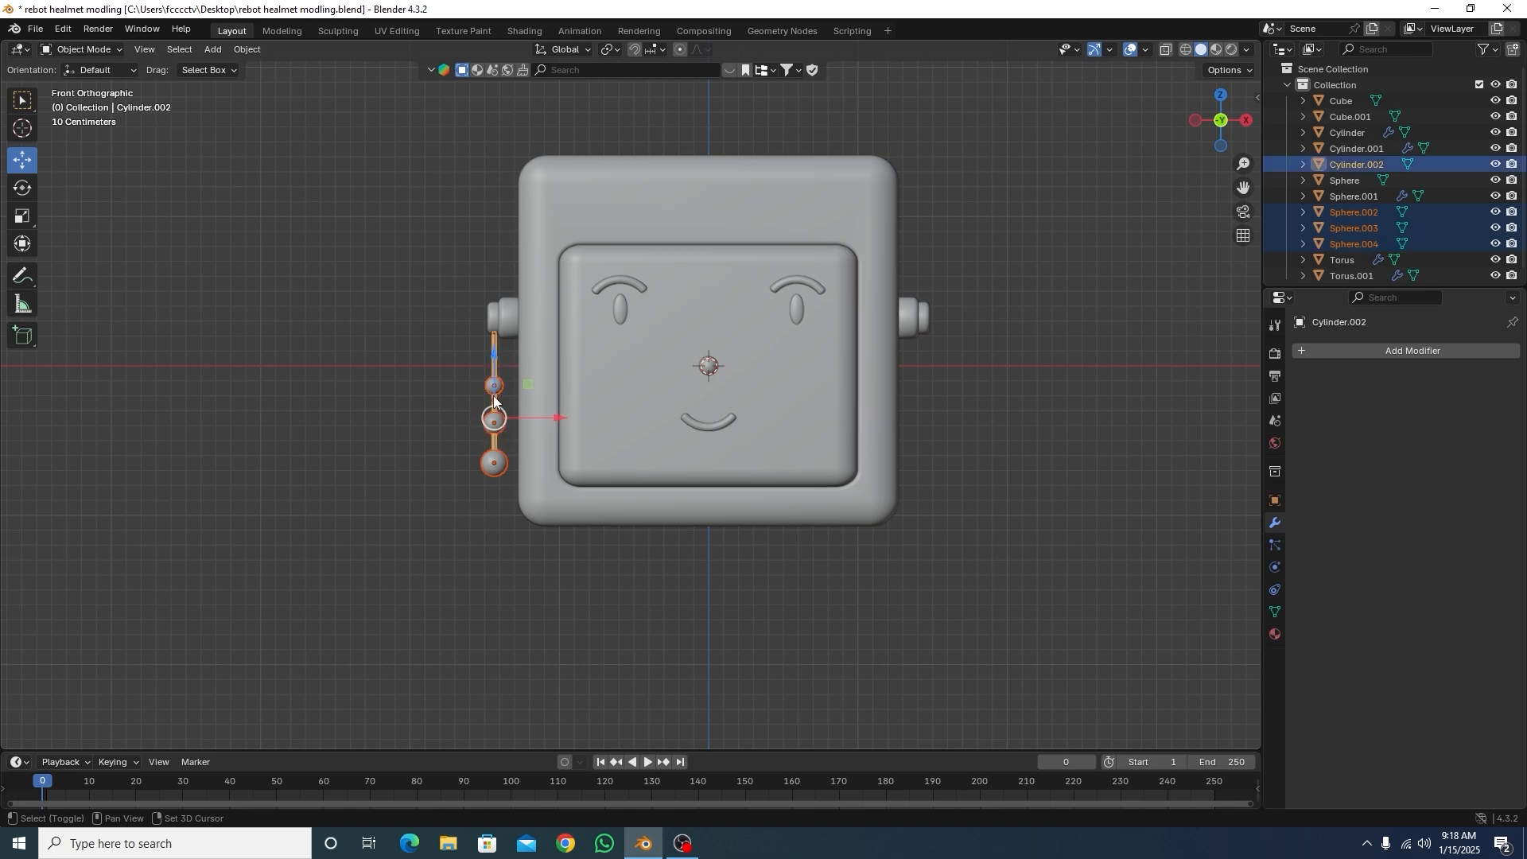
{"action": "key", "text": "ctrl+j"}
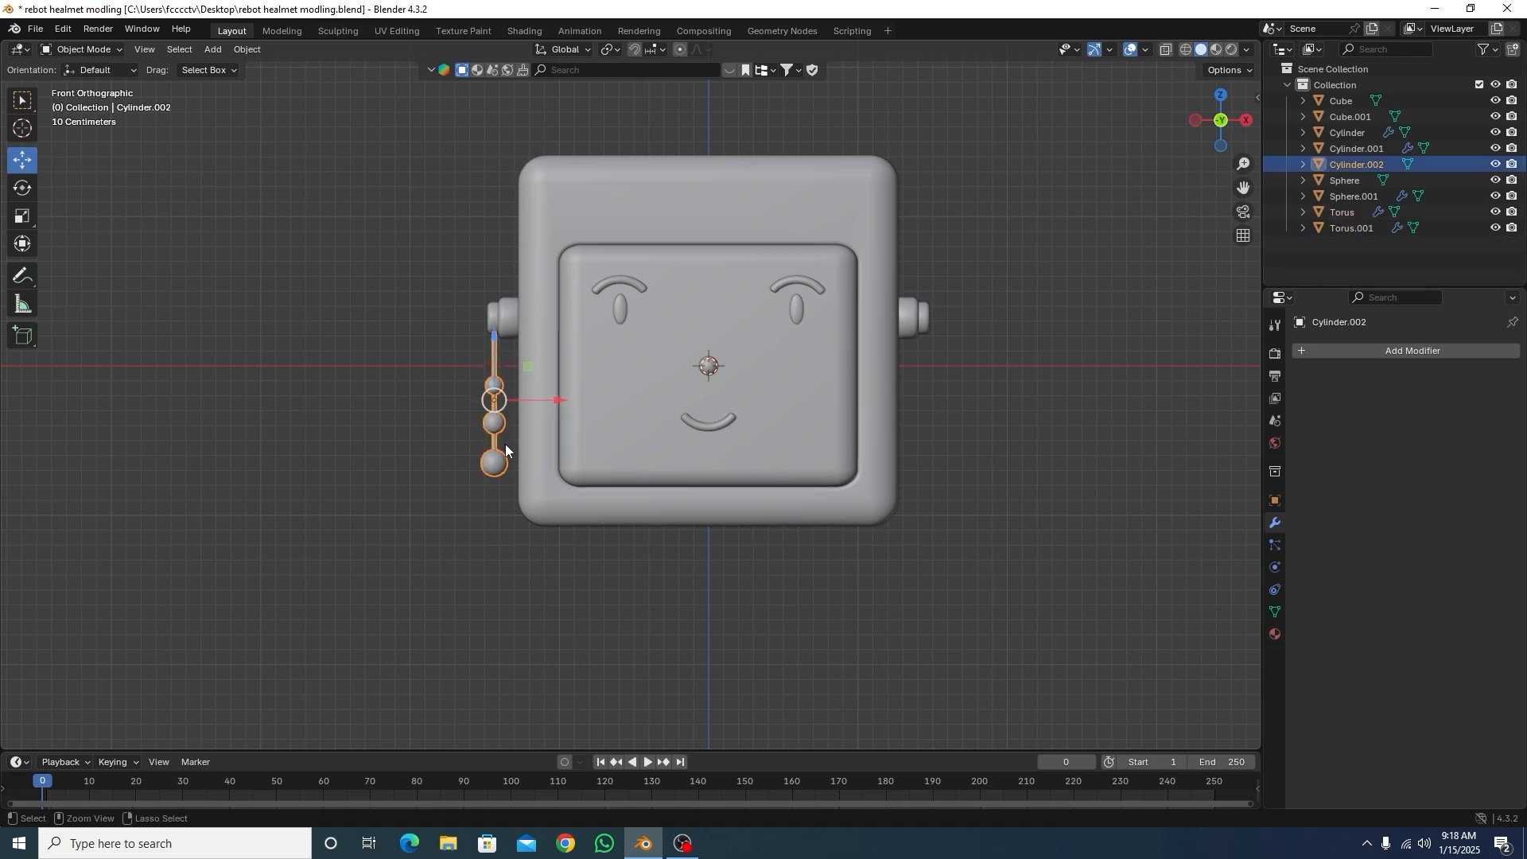
{"action": "left_click", "coordinate": [369, 408]}
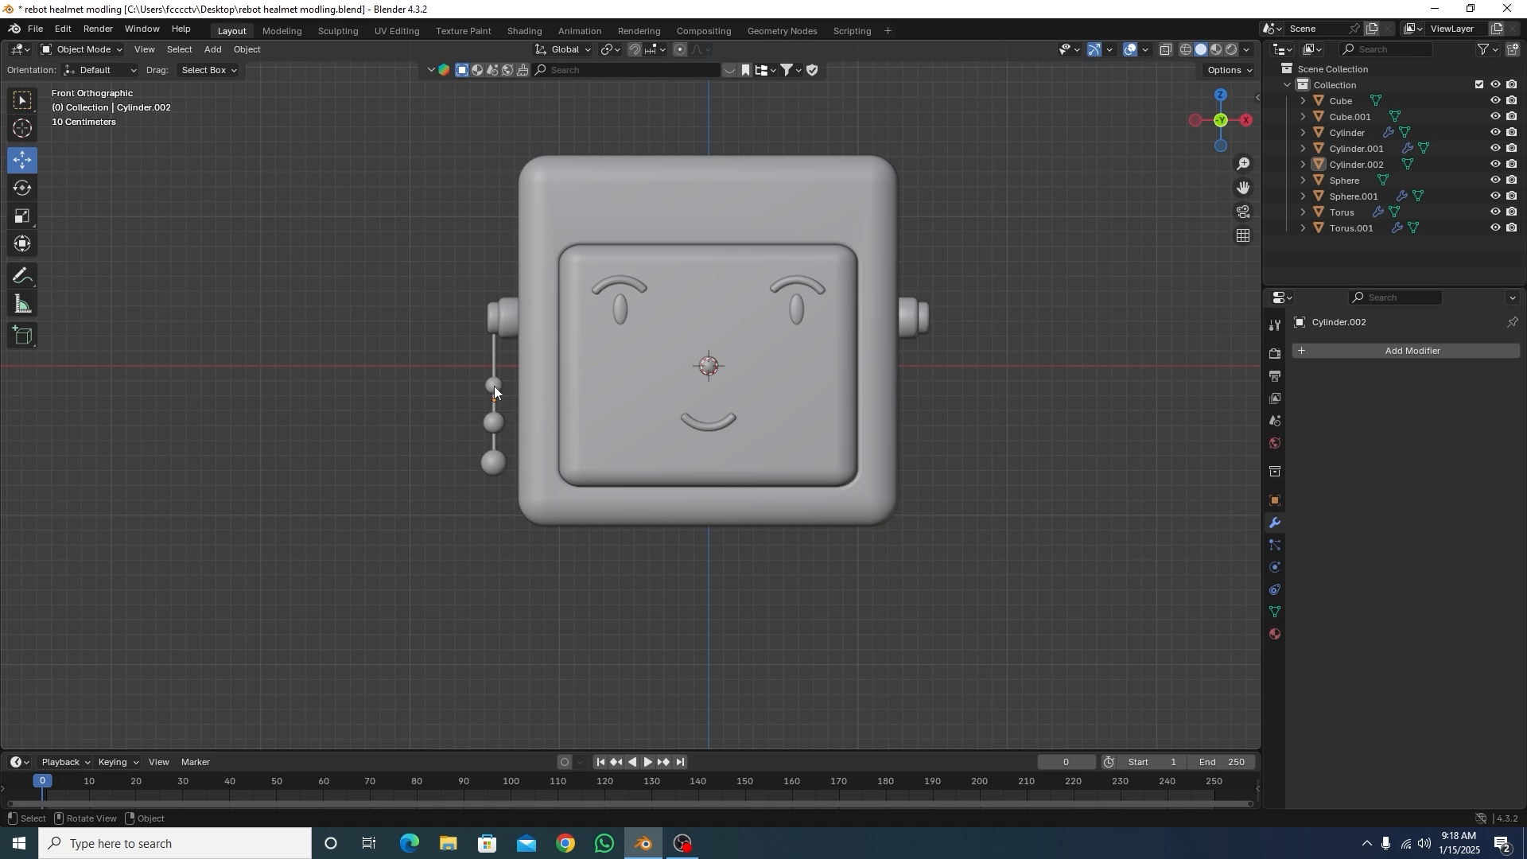
Step: Mirror the joined rod and beads across the X axis, using Cube.001 as the mirror object
{"action": "left_click", "coordinate": [494, 385]}
{"action": "left_click", "coordinate": [1438, 350]}
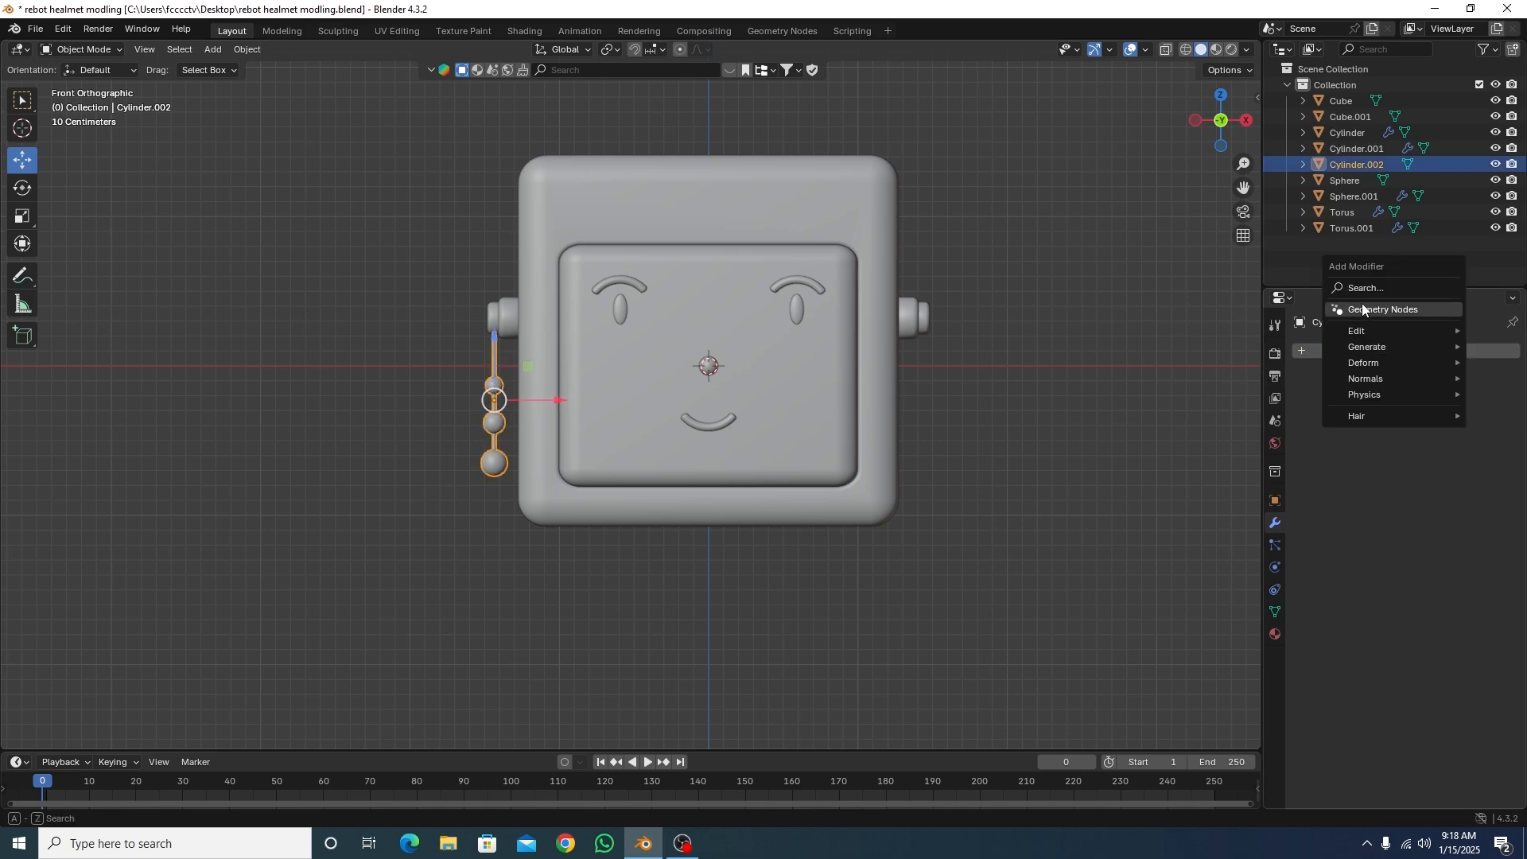
{"action": "mouse_move", "coordinate": [1370, 348]}
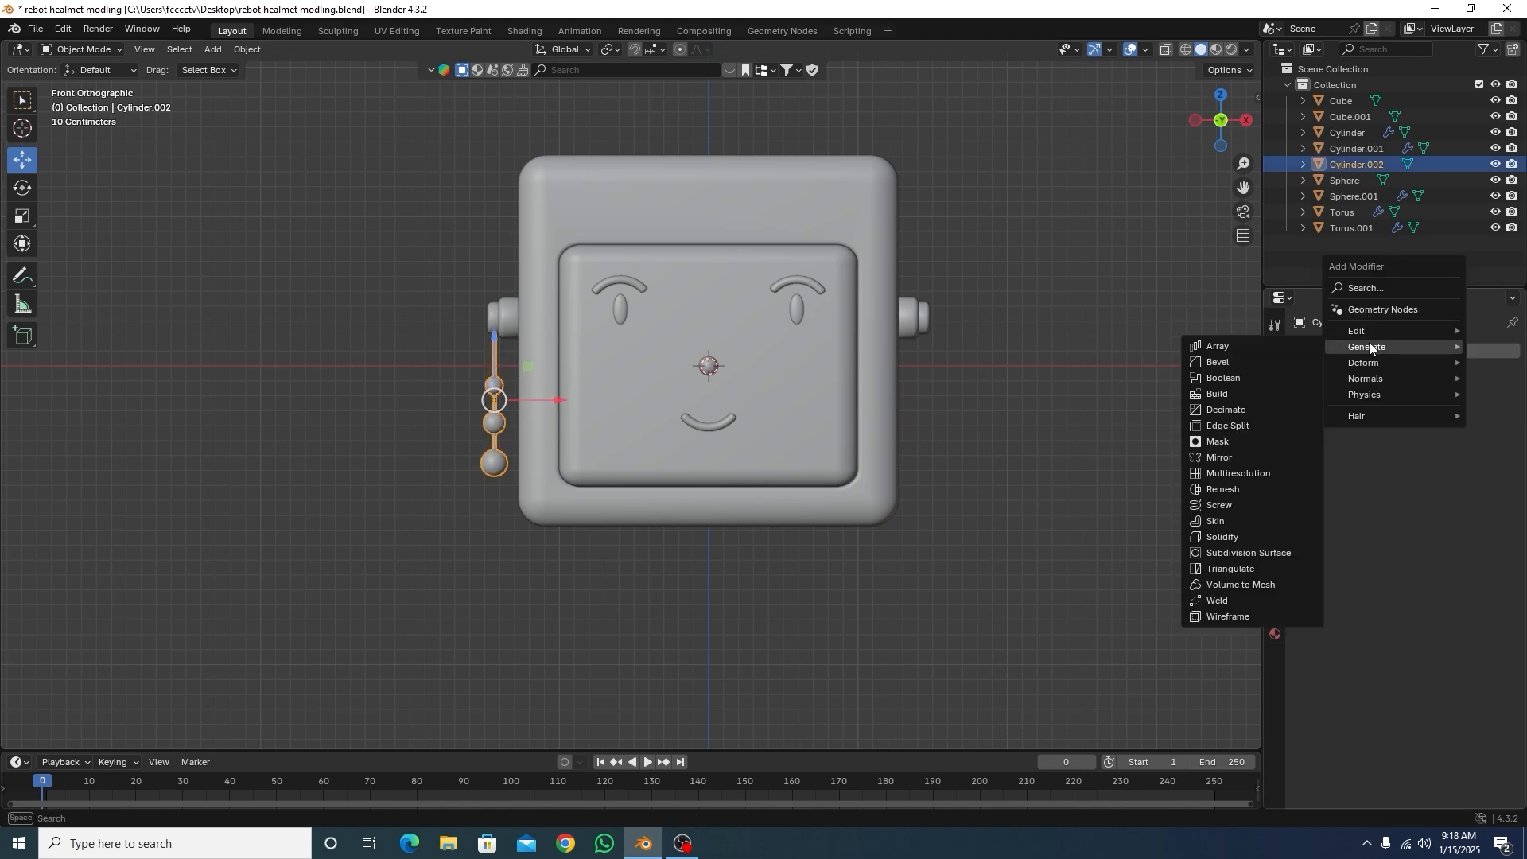
{"action": "left_click", "coordinate": [1224, 456]}
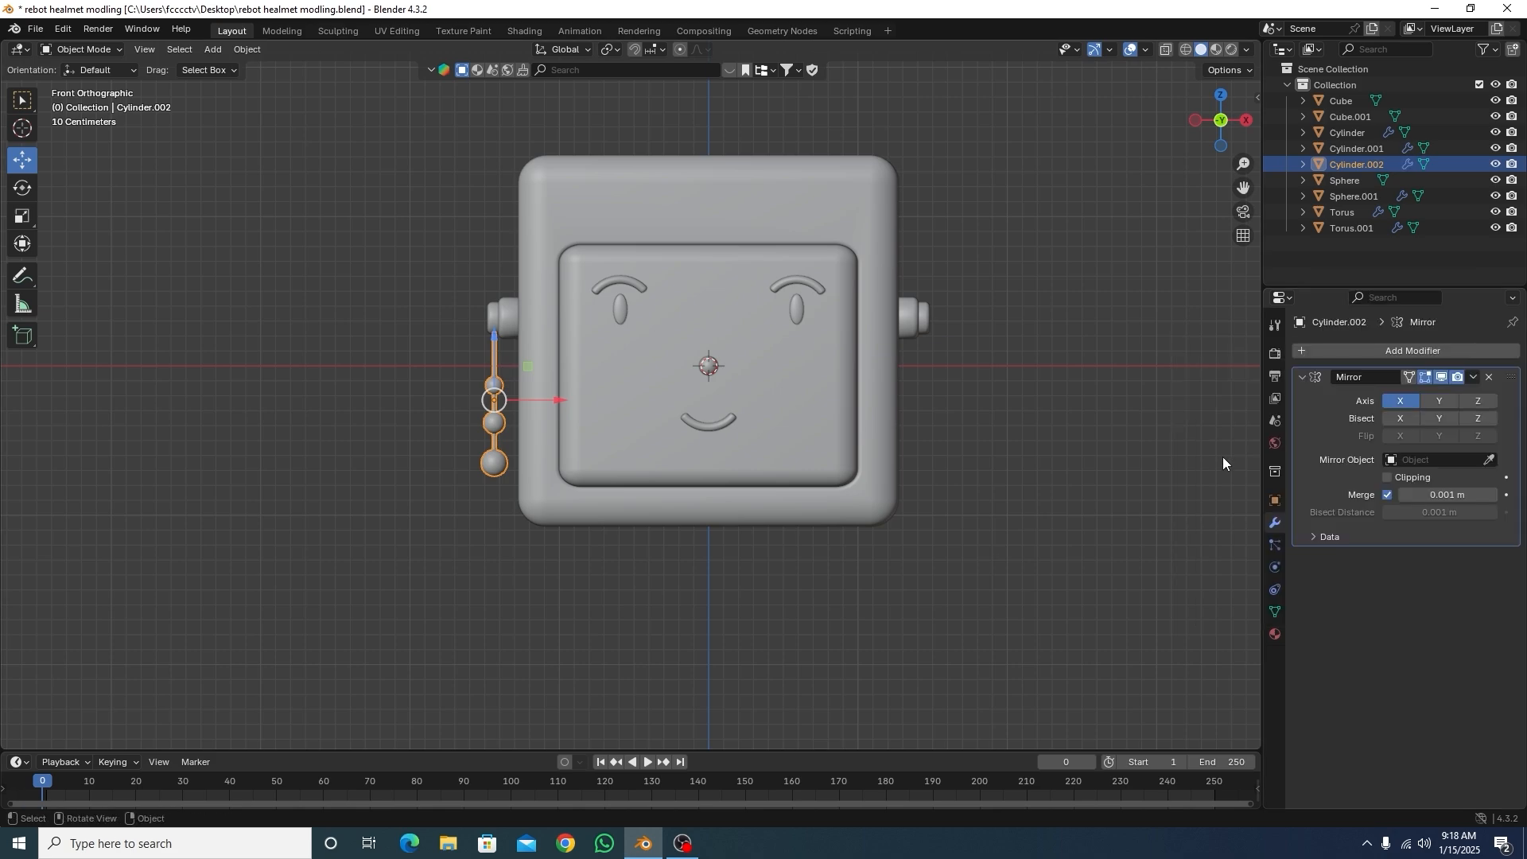
{"action": "left_click", "coordinate": [1490, 460]}
{"action": "left_click", "coordinate": [887, 374]}
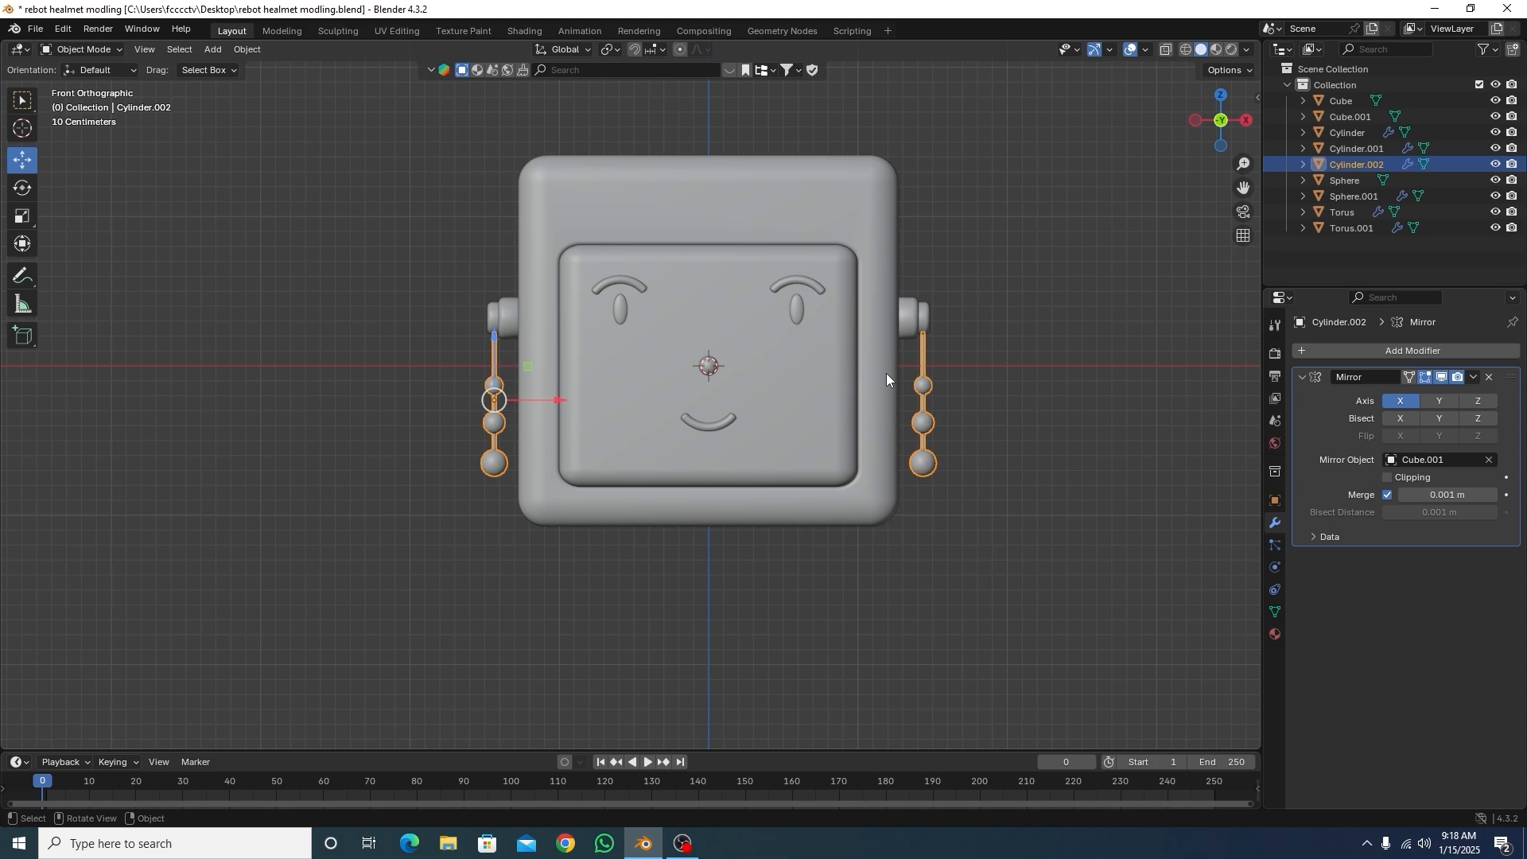
{"action": "left_click", "coordinate": [1058, 396]}
Step: Add a mesh cylinder and move it about -3.045 m along X, clear of the helmet in the front view
{"action": "scroll", "coordinate": [985, 327], "scroll_direction": "down", "scroll_amount": 3}
{"action": "mouse_move", "coordinate": [999, 389]}
{"action": "middle_mouse_down"}
{"action": "mouse_move", "coordinate": [961, 374]}
{"action": "mouse_move", "coordinate": [914, 399]}
{"action": "mouse_move", "coordinate": [980, 395]}
{"action": "middle_mouse_up"}
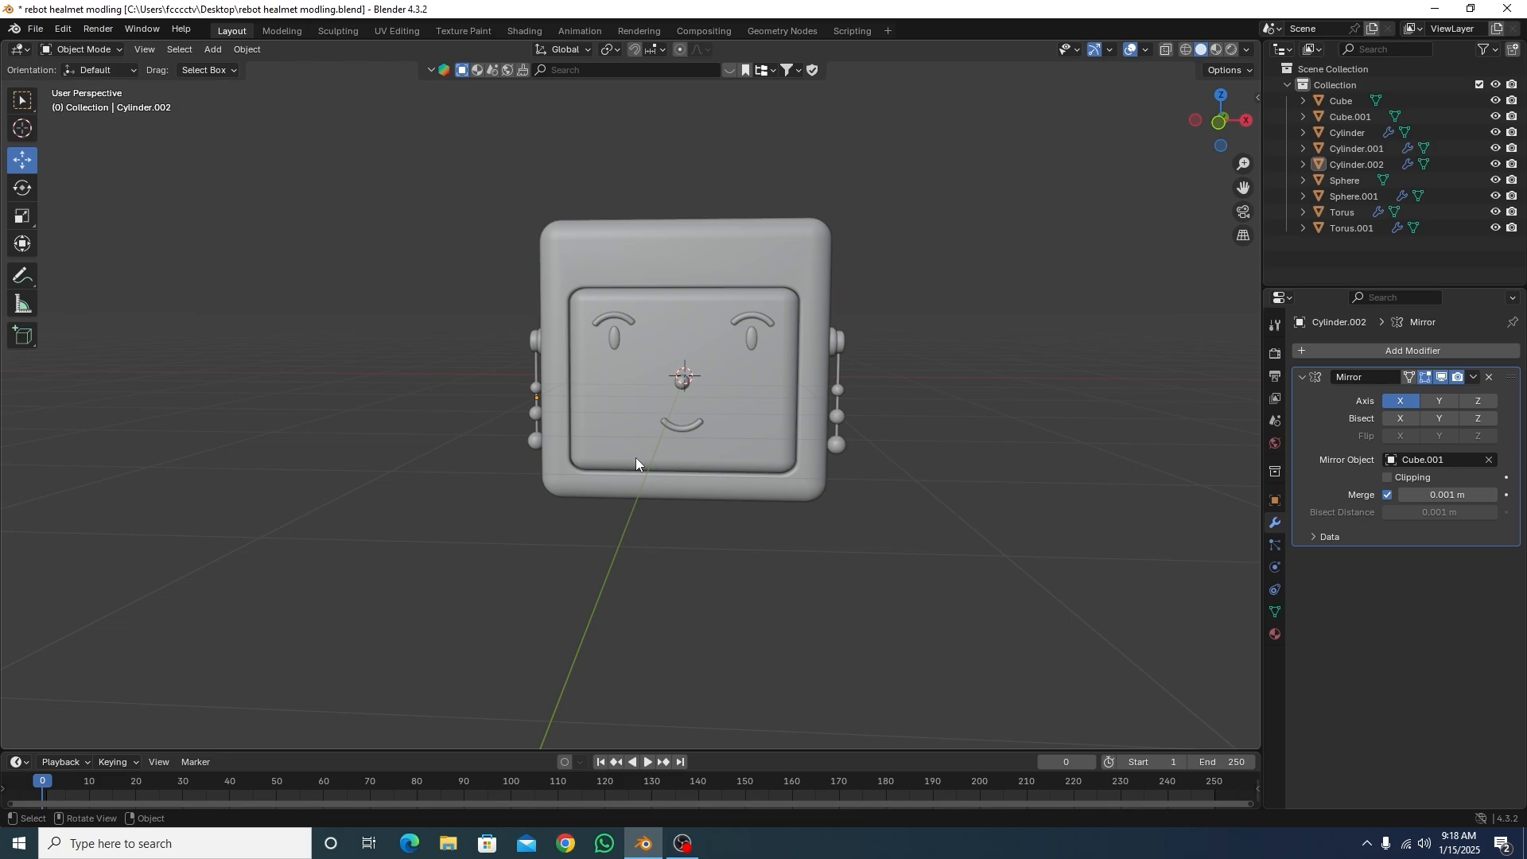
{"action": "key", "text": "KP_1"}
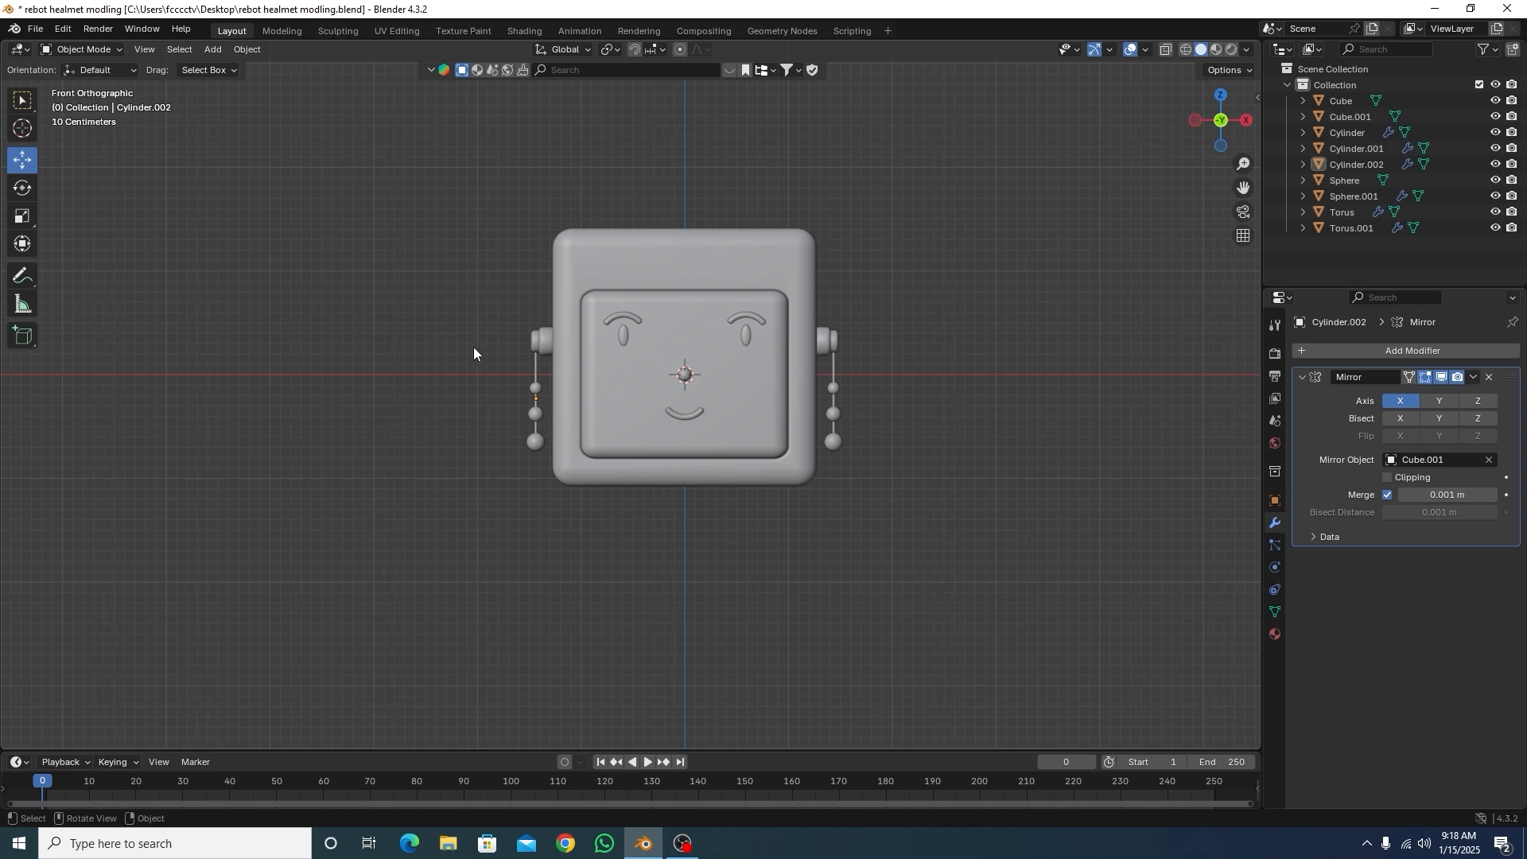
{"action": "key", "text": "shift+a"}
{"action": "mouse_move", "coordinate": [503, 318]}
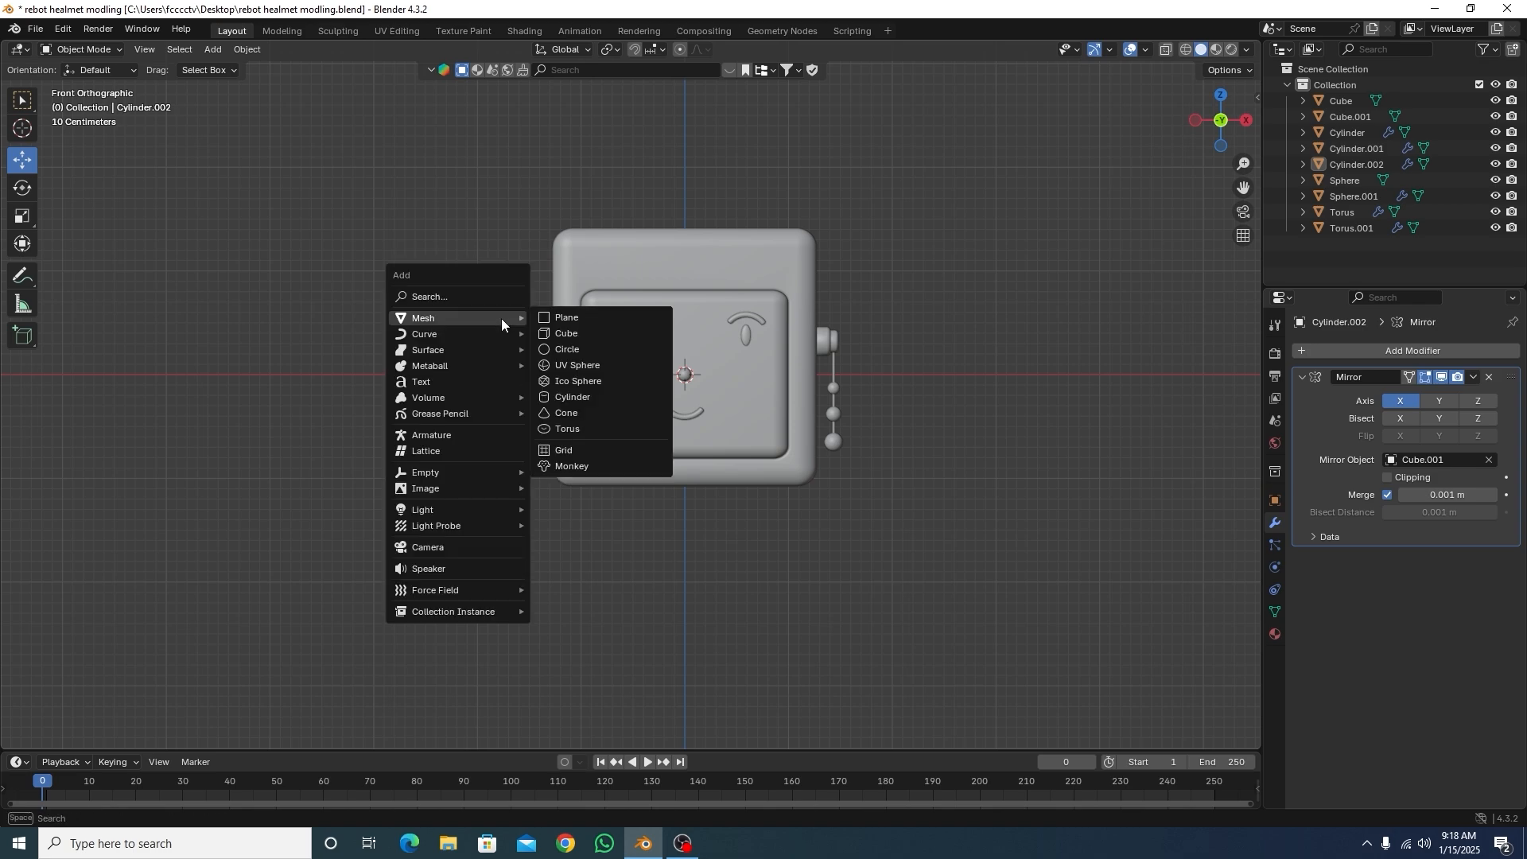
{"action": "left_click", "coordinate": [573, 406]}
{"action": "left_click_drag", "start_coordinate": [740, 377], "coordinate": [425, 375]}
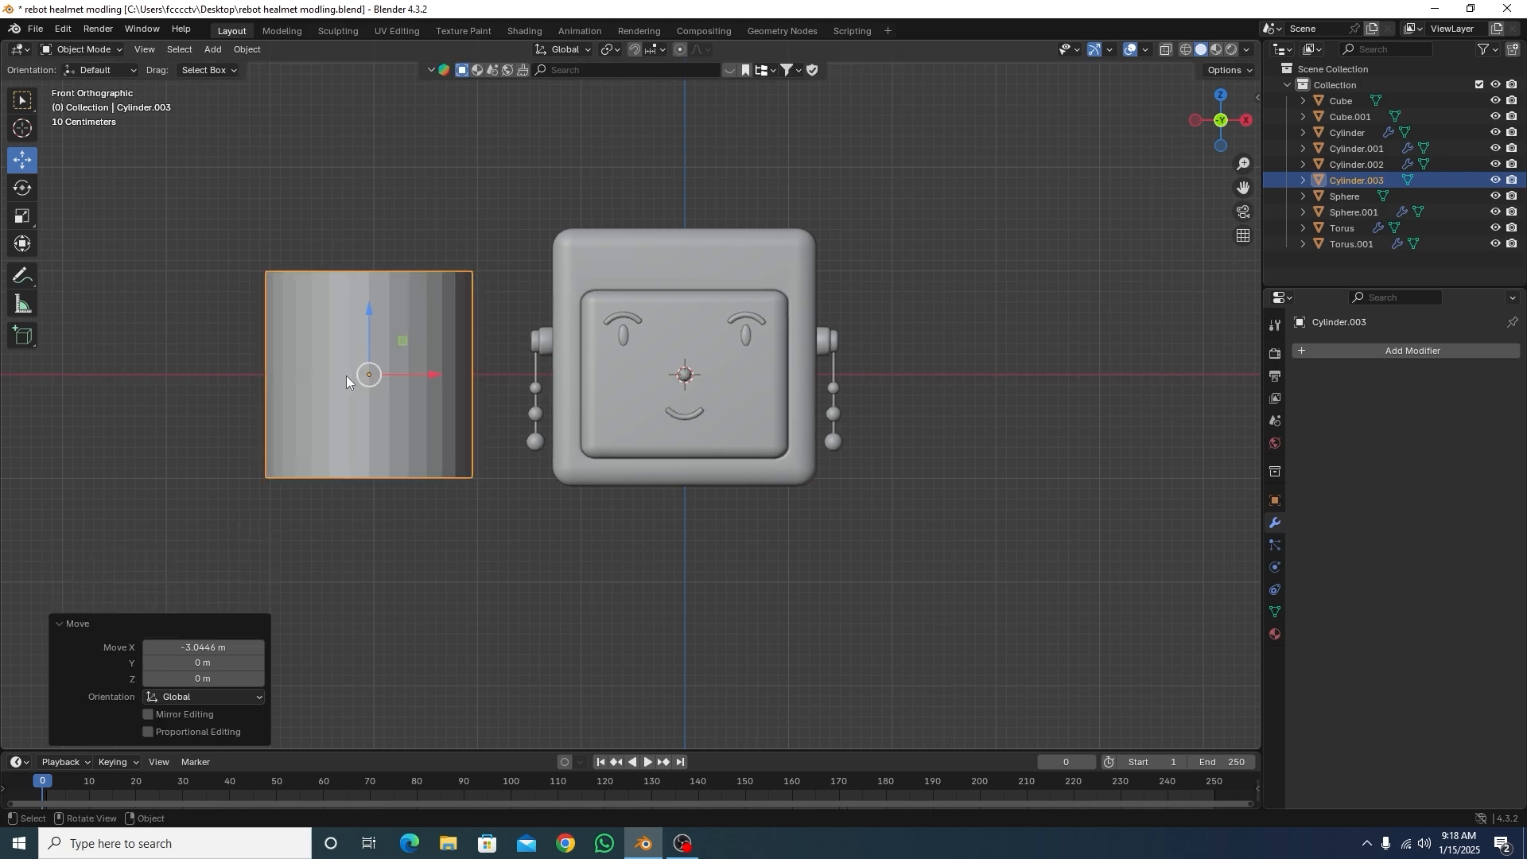
Step: Shape the new cylinder into a thin rod: scale Z by about 5.671, shrink it uniformly, and scale Z by about 0.739
{"action": "left_click", "coordinate": [22, 215]}
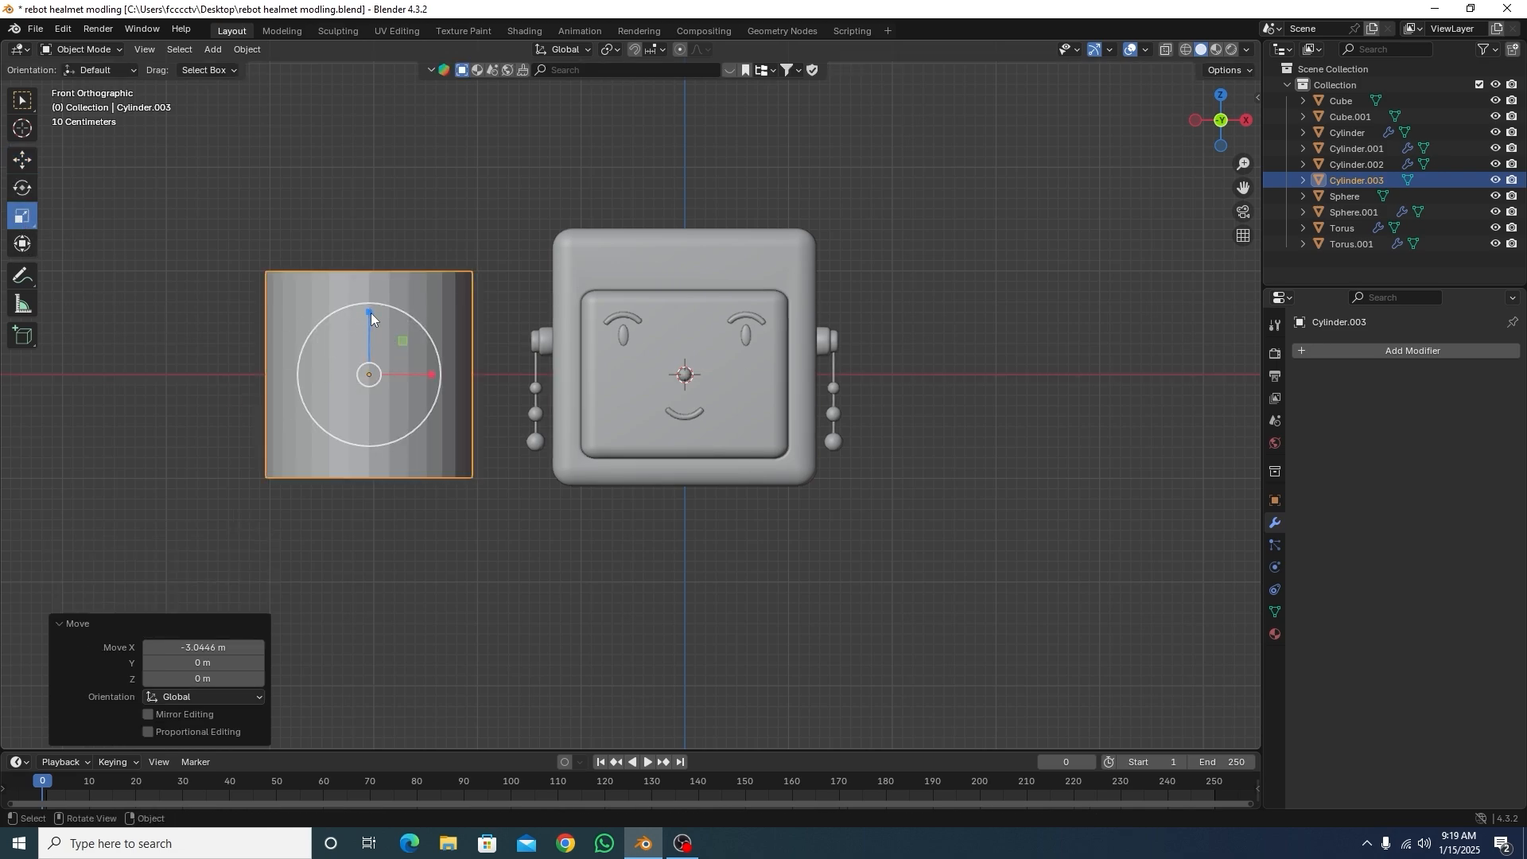
{"action": "left_click_drag", "start_coordinate": [371, 313], "coordinate": [342, 692]}
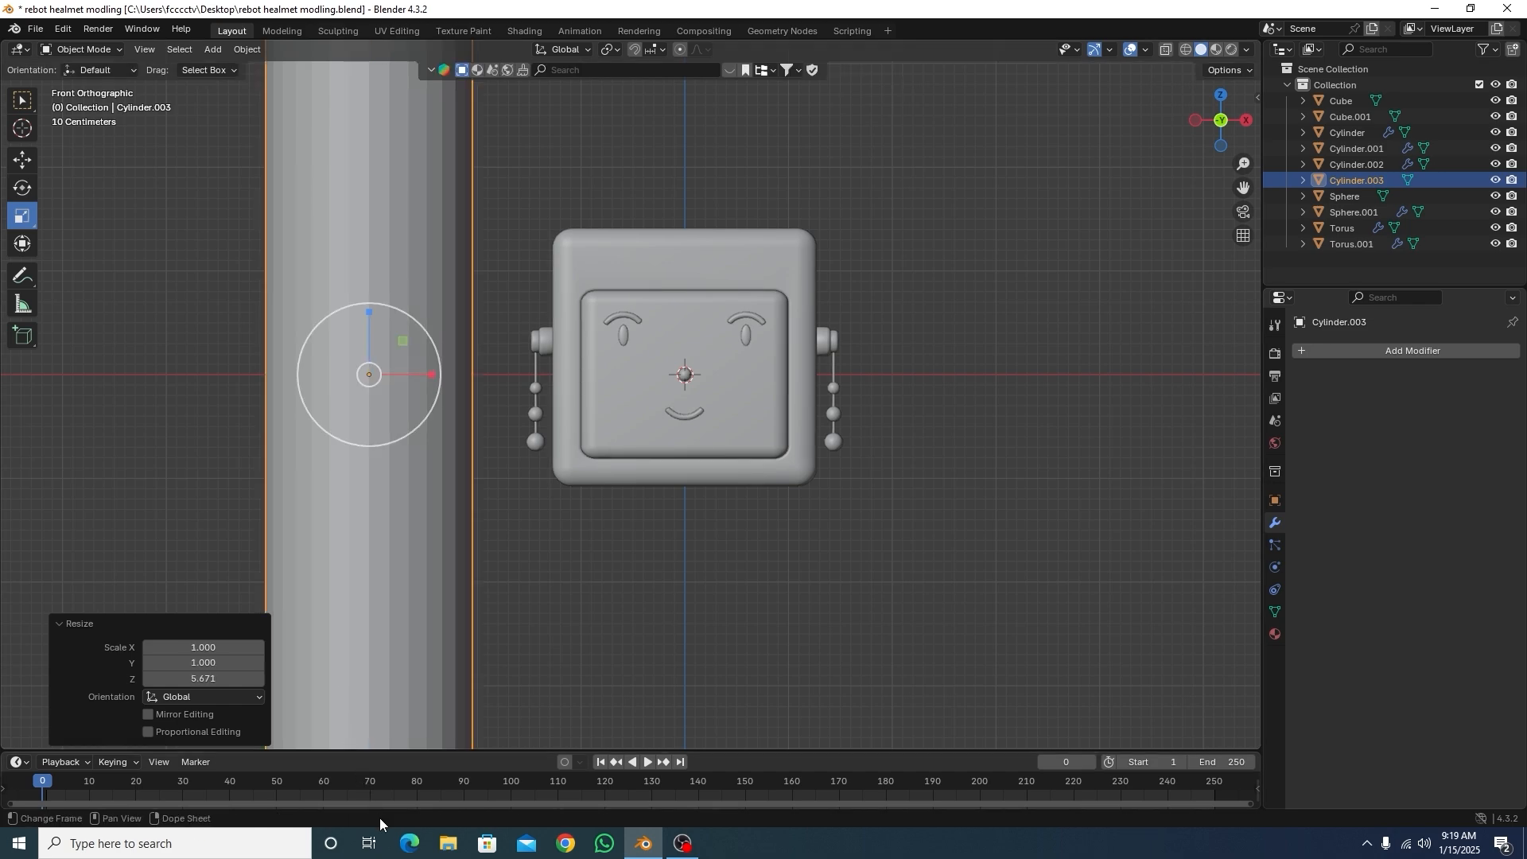
{"action": "scroll", "coordinate": [439, 566], "scroll_direction": "down", "scroll_amount": 5}
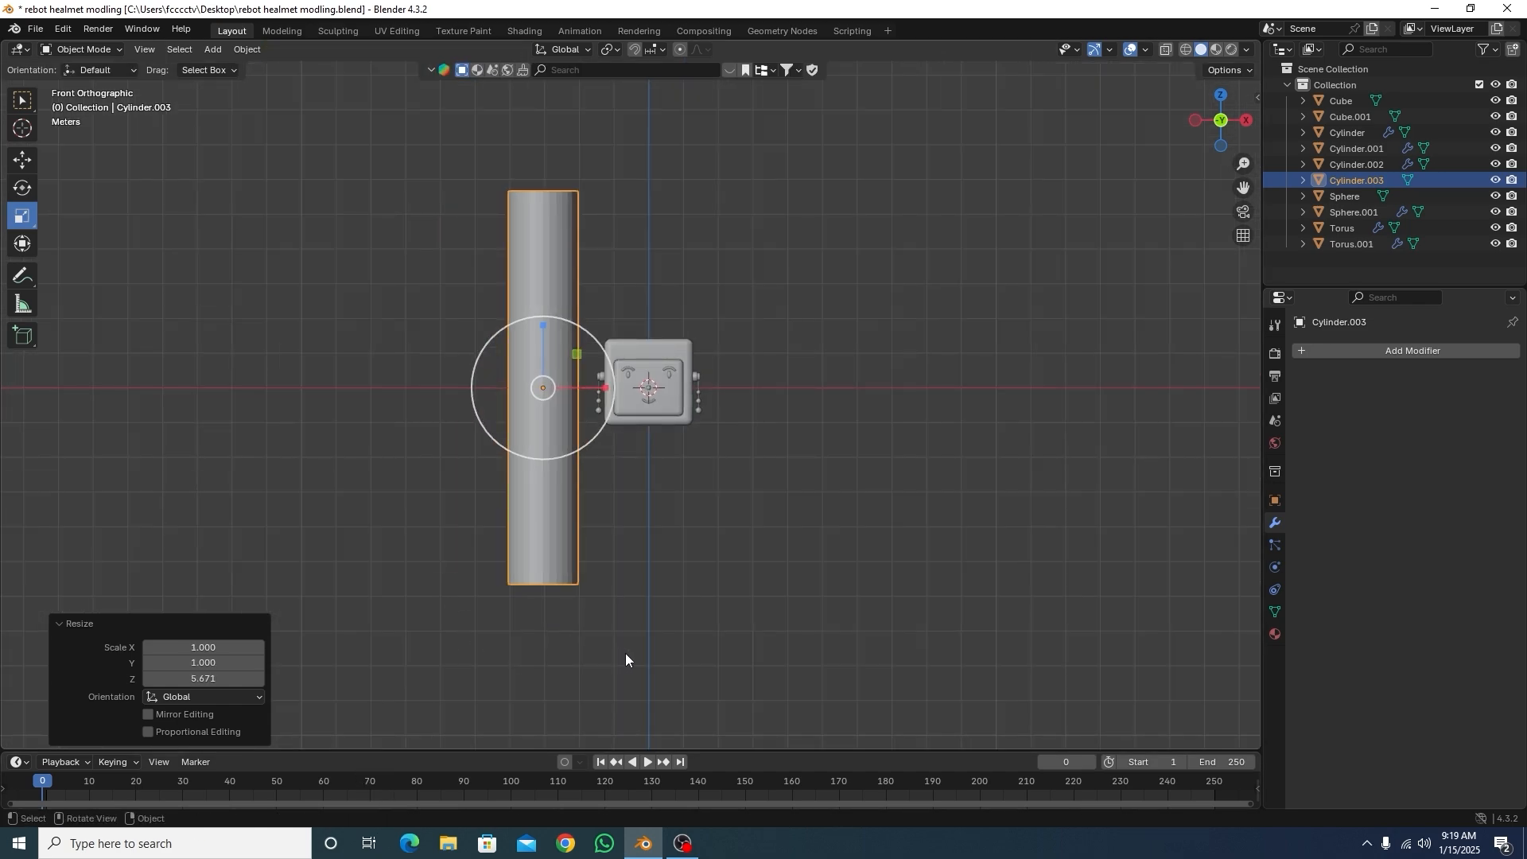
{"action": "key", "text": "s"}
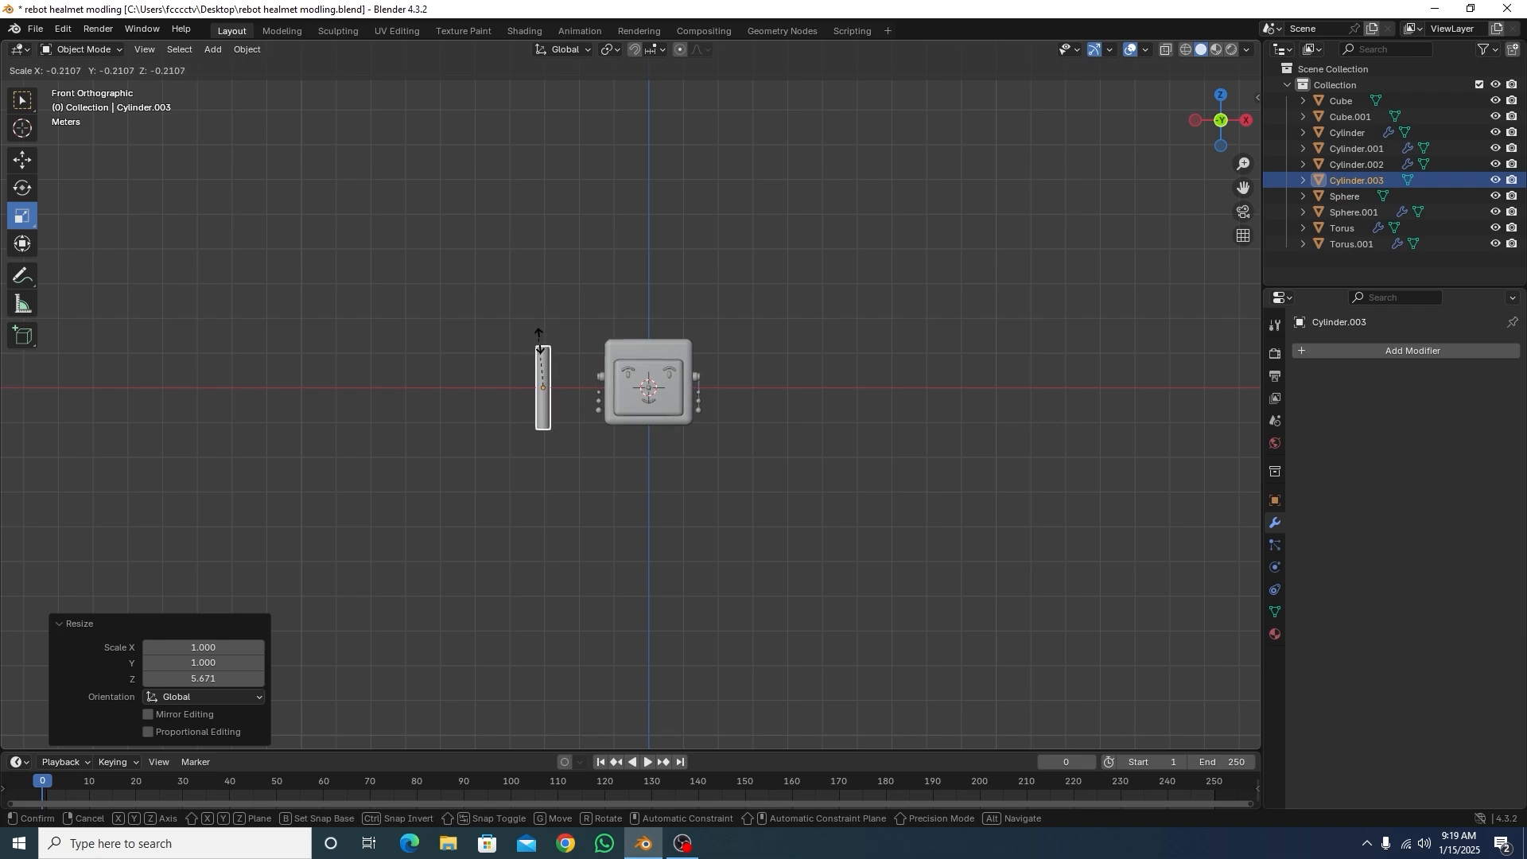
{"action": "left_click", "coordinate": [539, 404]}
{"action": "scroll", "coordinate": [446, 356], "scroll_direction": "up", "scroll_amount": 5}
{"action": "left_click_drag", "start_coordinate": [369, 314], "coordinate": [361, 126]}
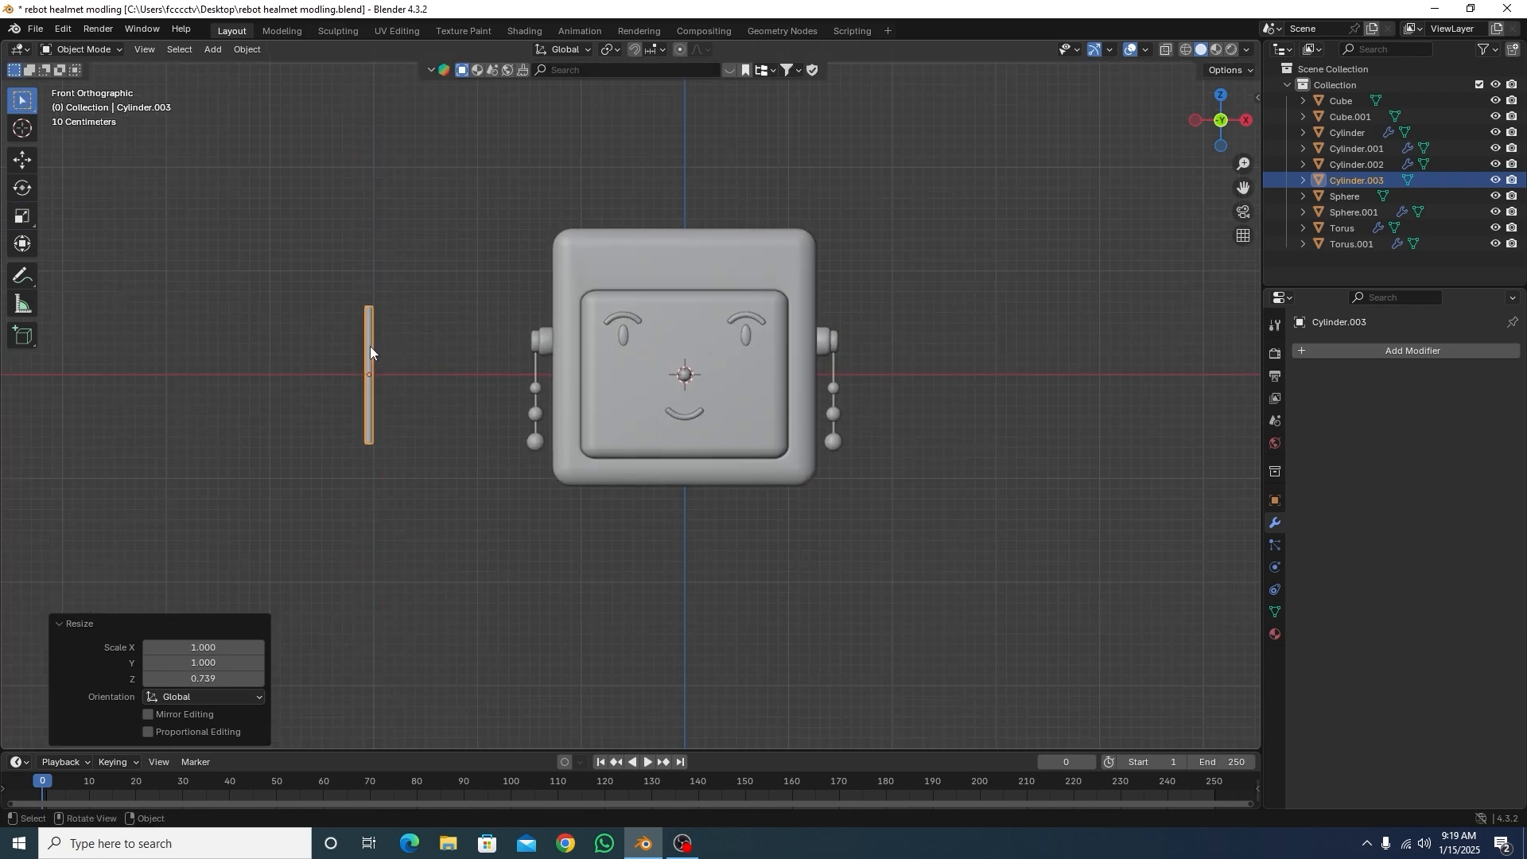
Step: Move the thin rod onto the middle of the helmet's top and scale it in Z by about 0.759
{"action": "left_click", "coordinate": [370, 346]}
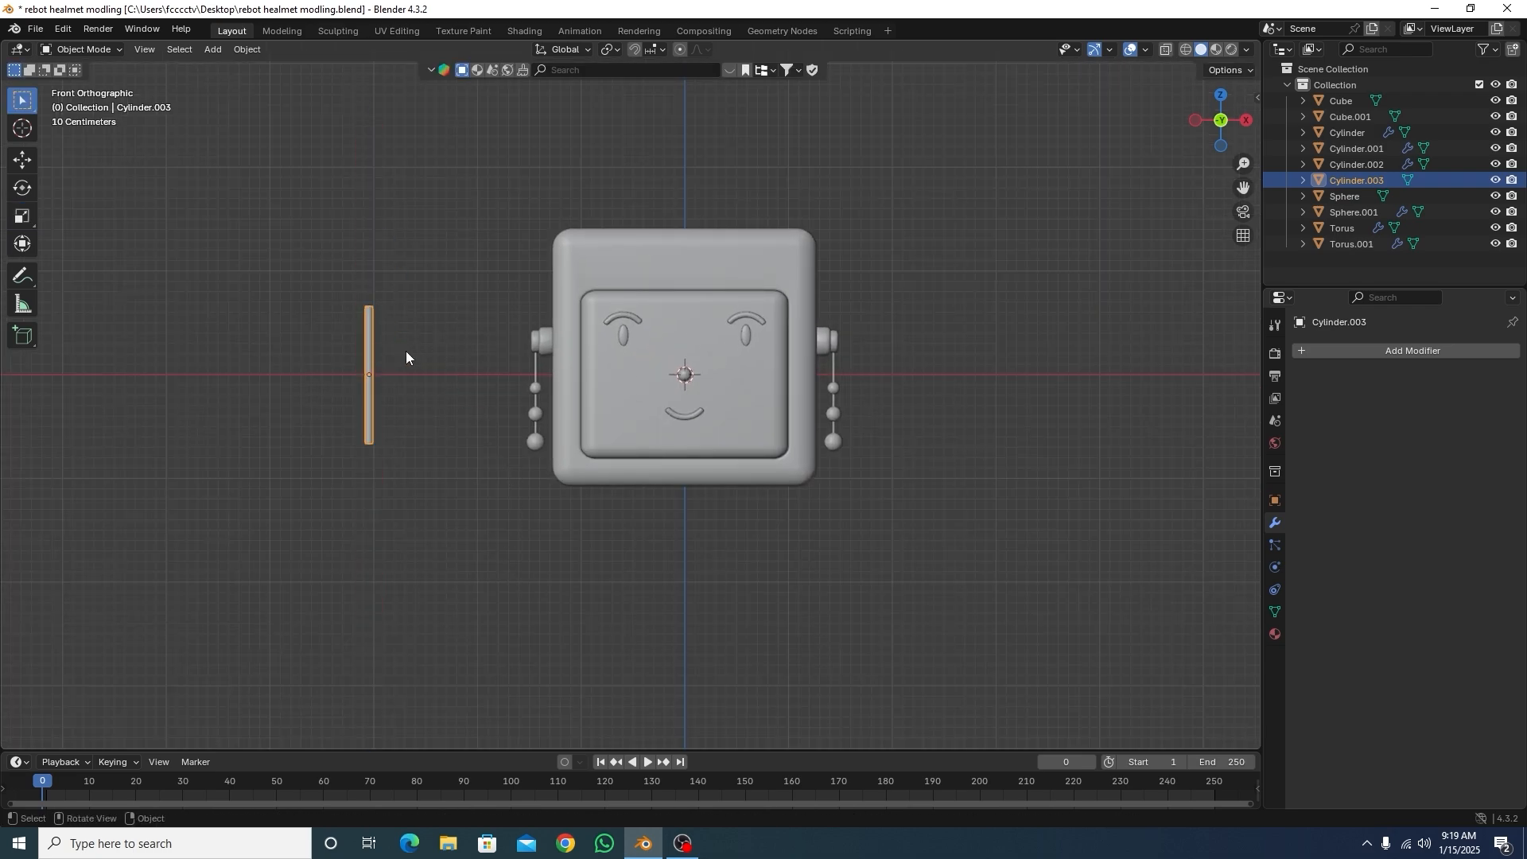
{"action": "left_click", "coordinate": [23, 160]}
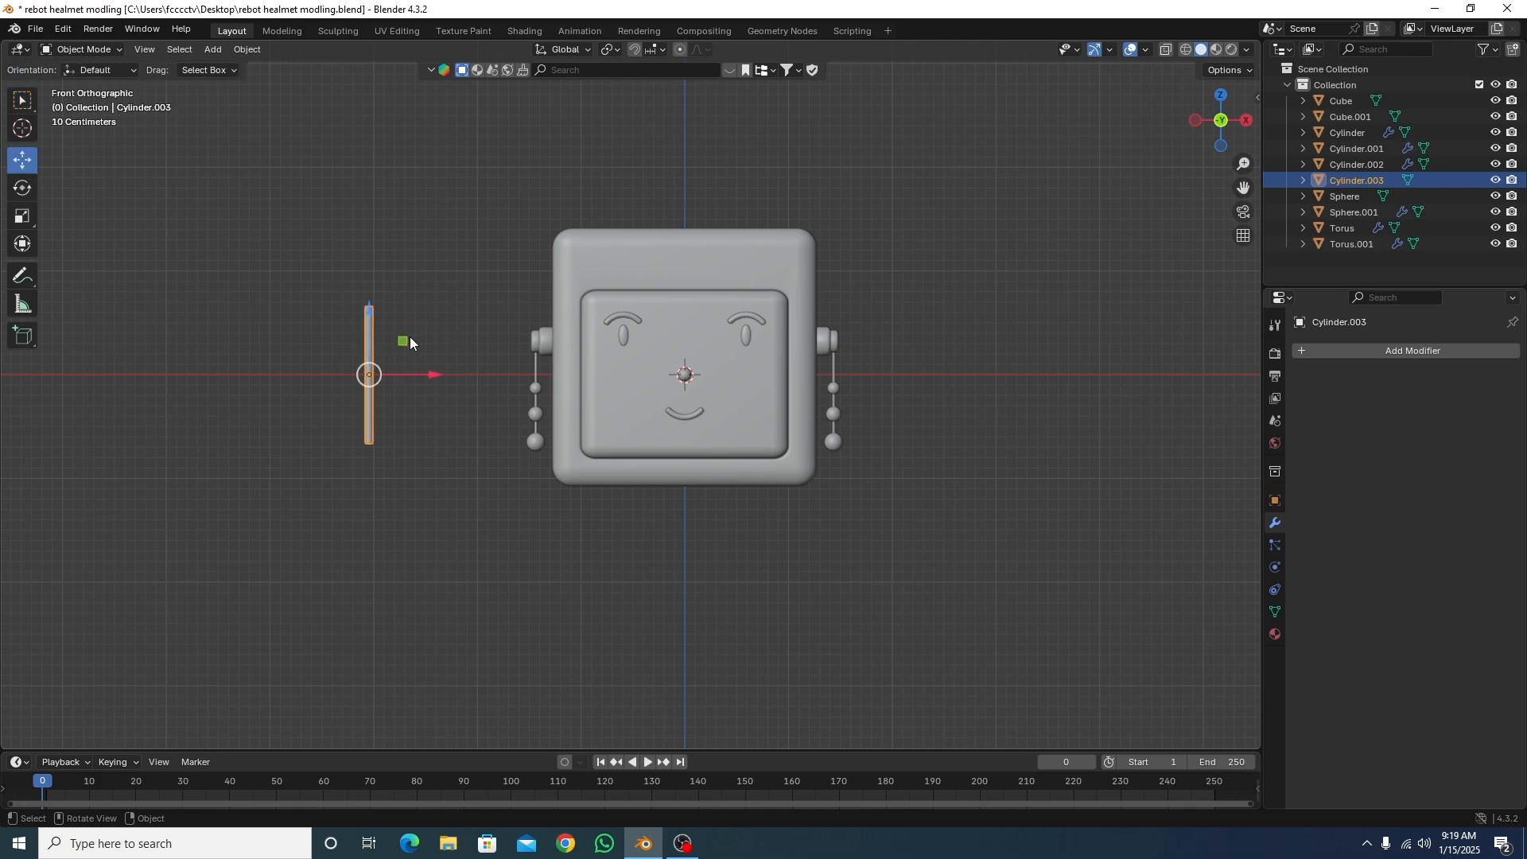
{"action": "left_click_drag", "start_coordinate": [404, 341], "coordinate": [720, 160]}
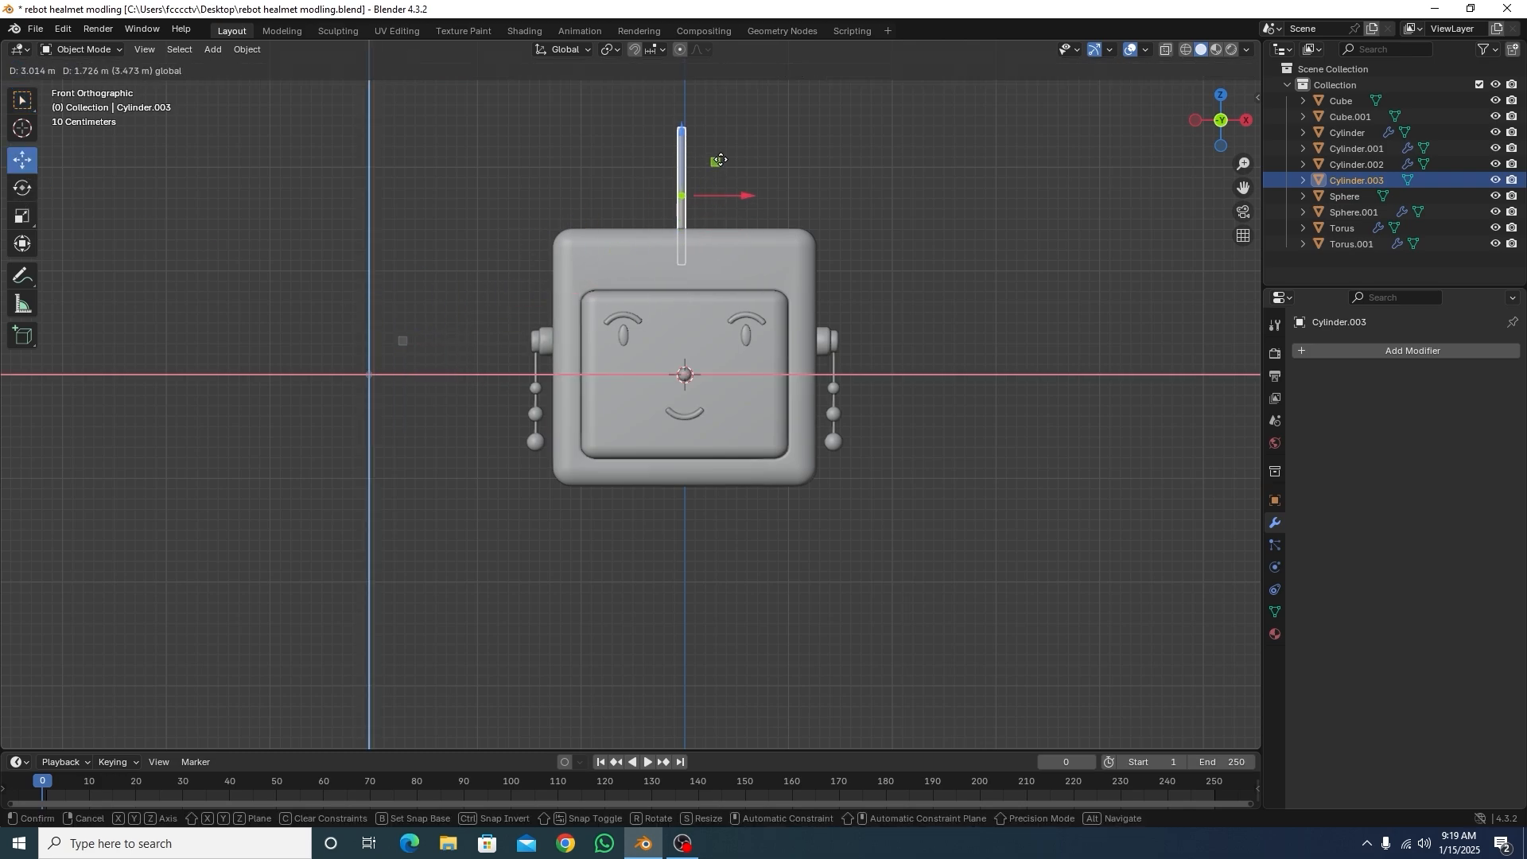
{"action": "left_click_drag", "start_coordinate": [720, 160], "coordinate": [688, 163]}
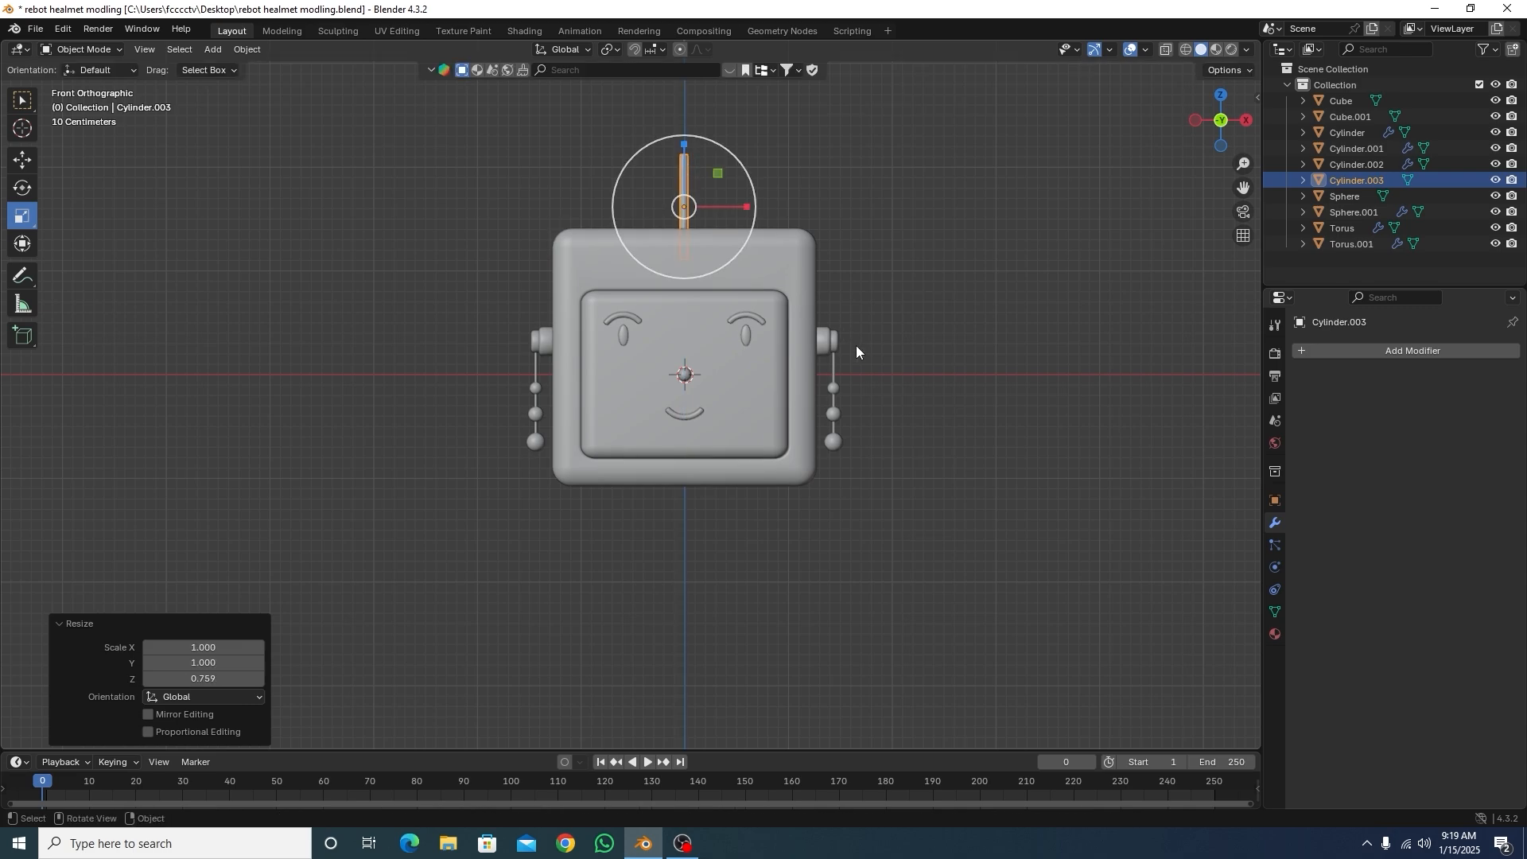
{"action": "key", "text": "alt+a"}
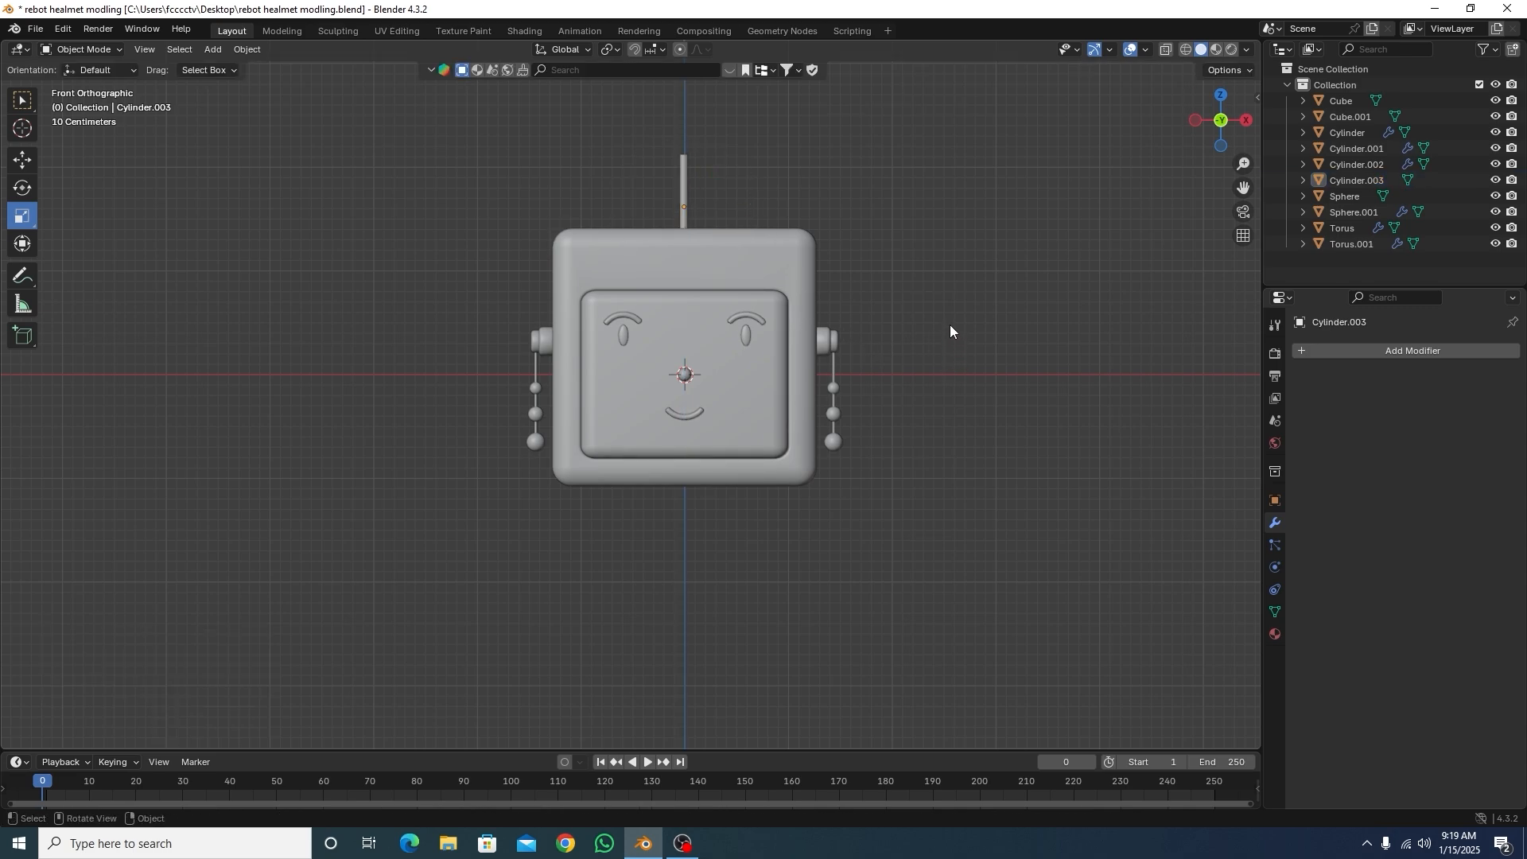
Step: Rotate the rod on the helmet's top by about -28.4° in the front view
{"action": "scroll", "coordinate": [891, 277], "scroll_direction": "up", "scroll_amount": 3}
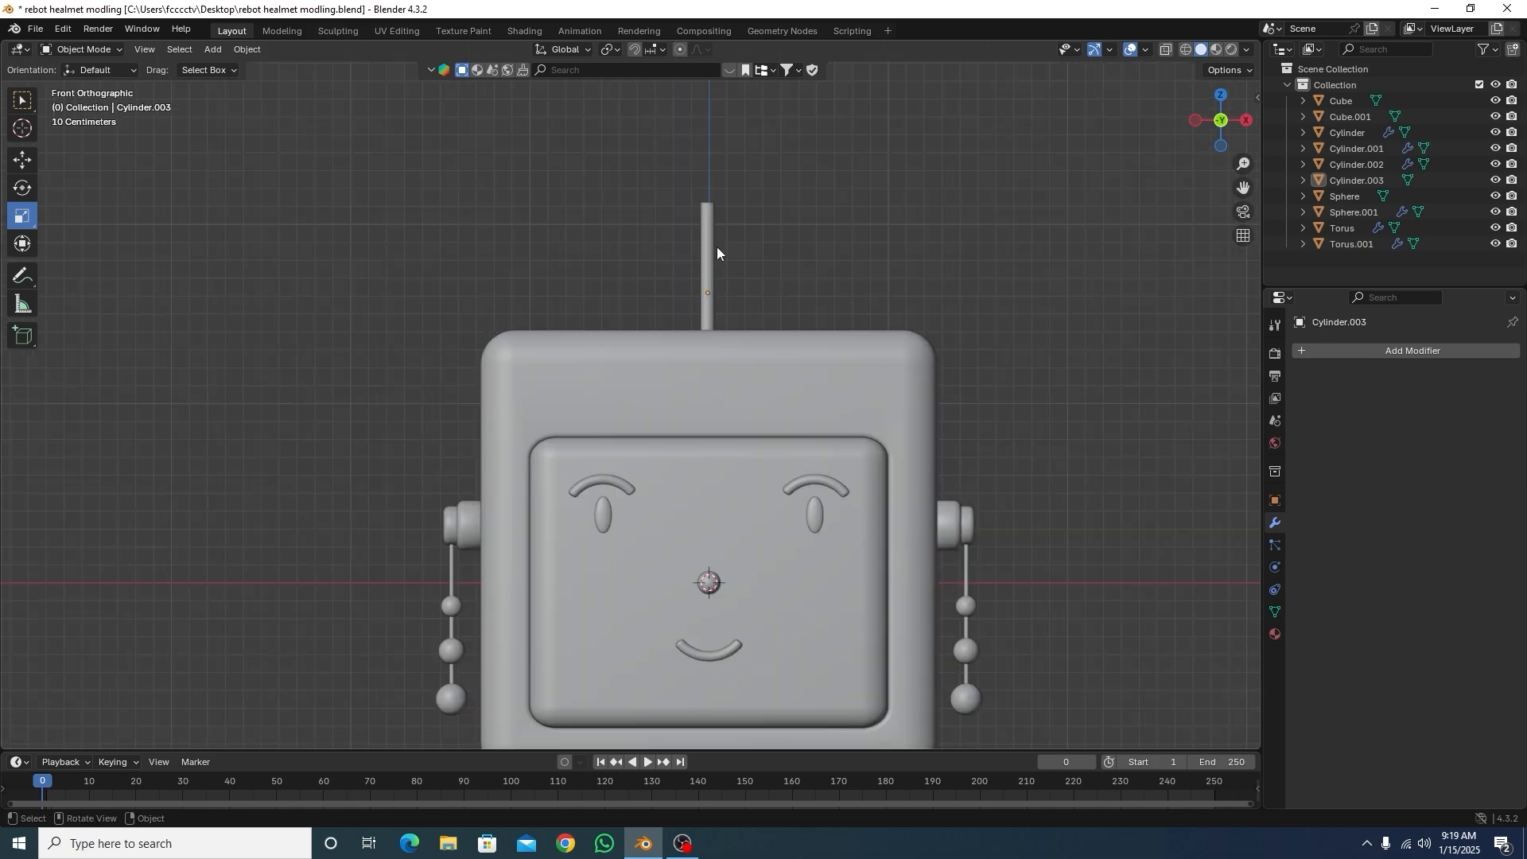
{"action": "left_click", "coordinate": [709, 239]}
{"action": "key", "text": "r"}
{"action": "left_click", "coordinate": [679, 248]}
{"action": "left_click", "coordinate": [24, 160]}
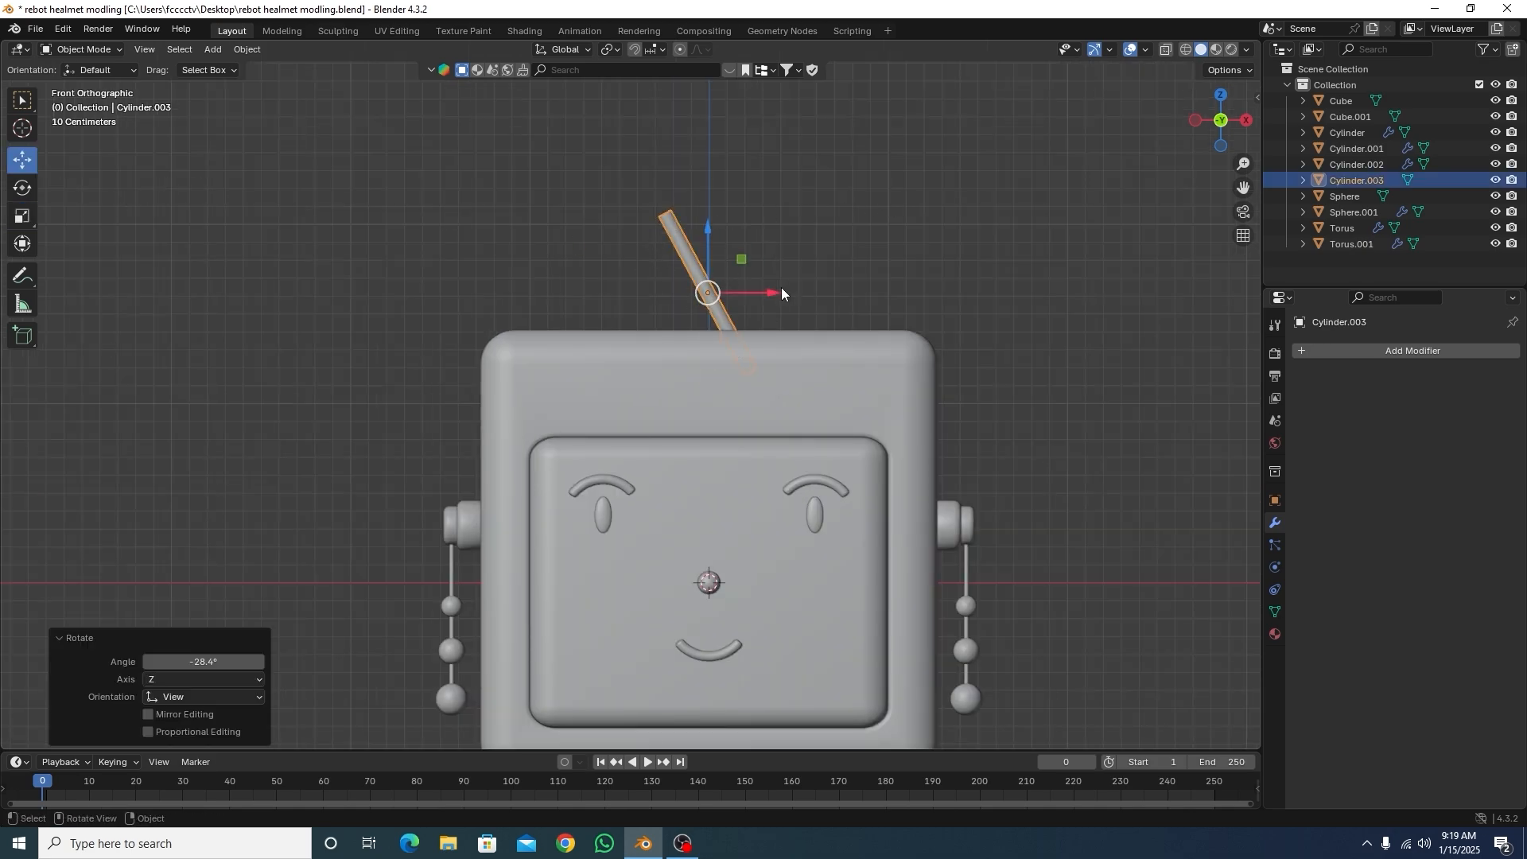
Step: Move the tilted antenna rod about -0.16 m along X in the front view
{"action": "left_click_drag", "start_coordinate": [782, 293], "coordinate": [746, 288]}
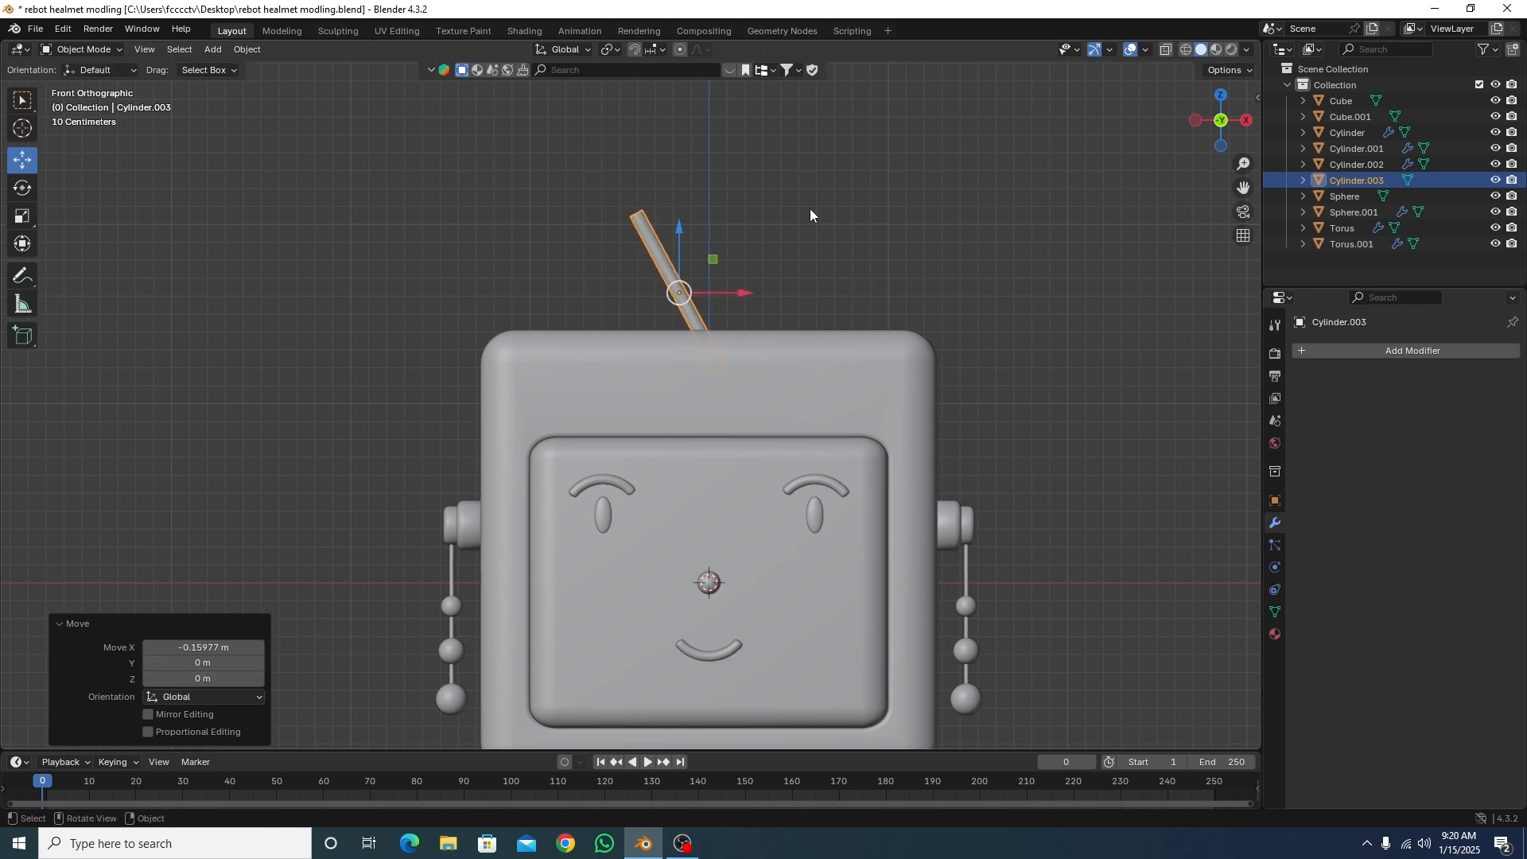
{"action": "left_click", "coordinate": [810, 209]}
{"action": "left_click", "coordinate": [668, 249]}
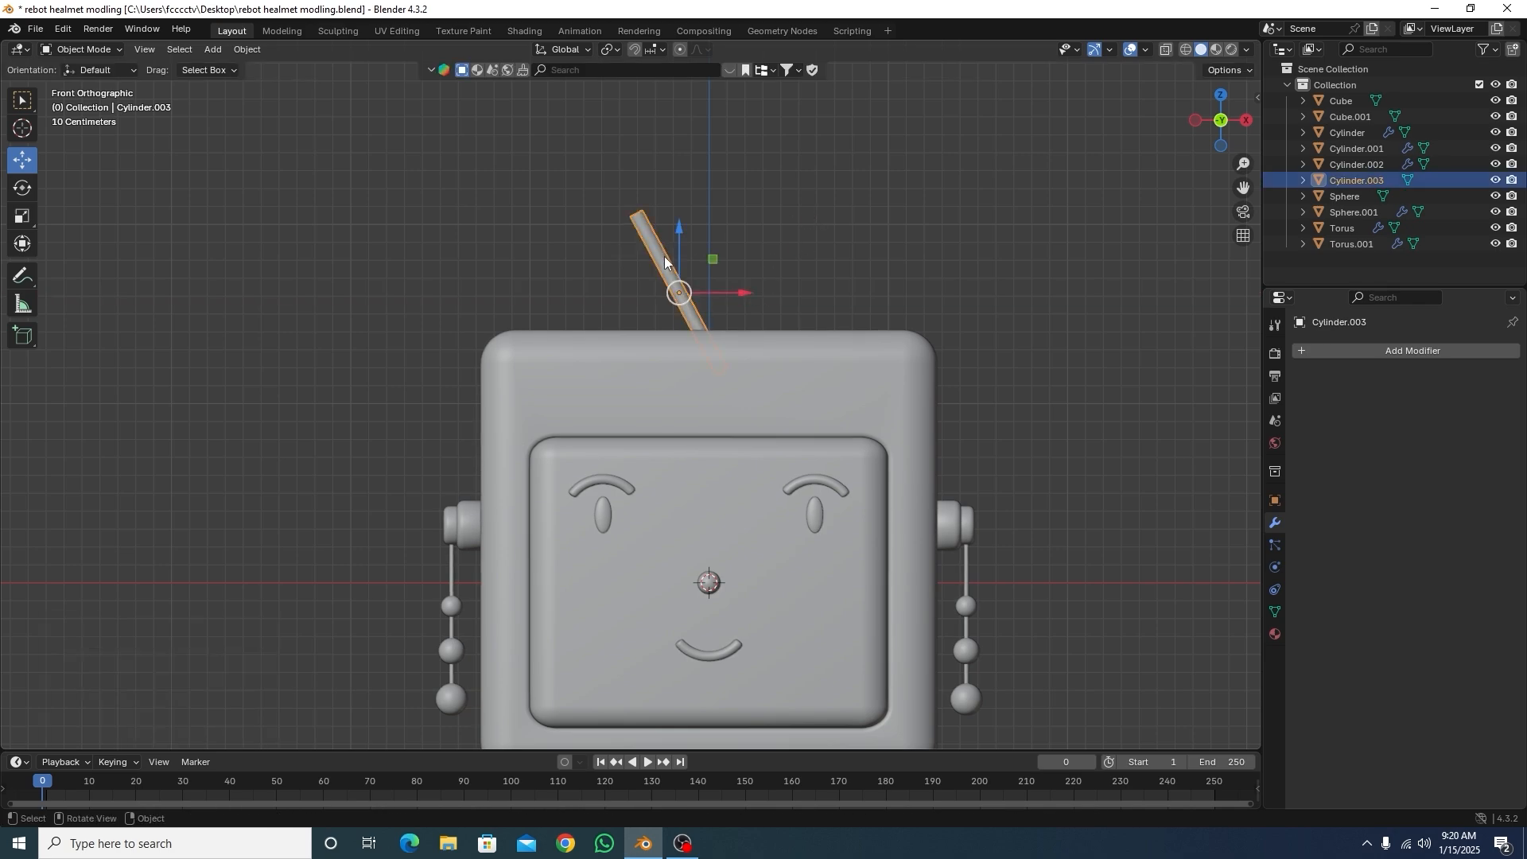
Step: Mirror the antenna rod across the X axis with a Mirror modifier, using the helmet shell Cube.001 as mirror object
{"action": "left_click", "coordinate": [1369, 351]}
{"action": "mouse_move", "coordinate": [1321, 337]}
{"action": "left_click", "coordinate": [1169, 471]}
{"action": "left_click", "coordinate": [1487, 461]}
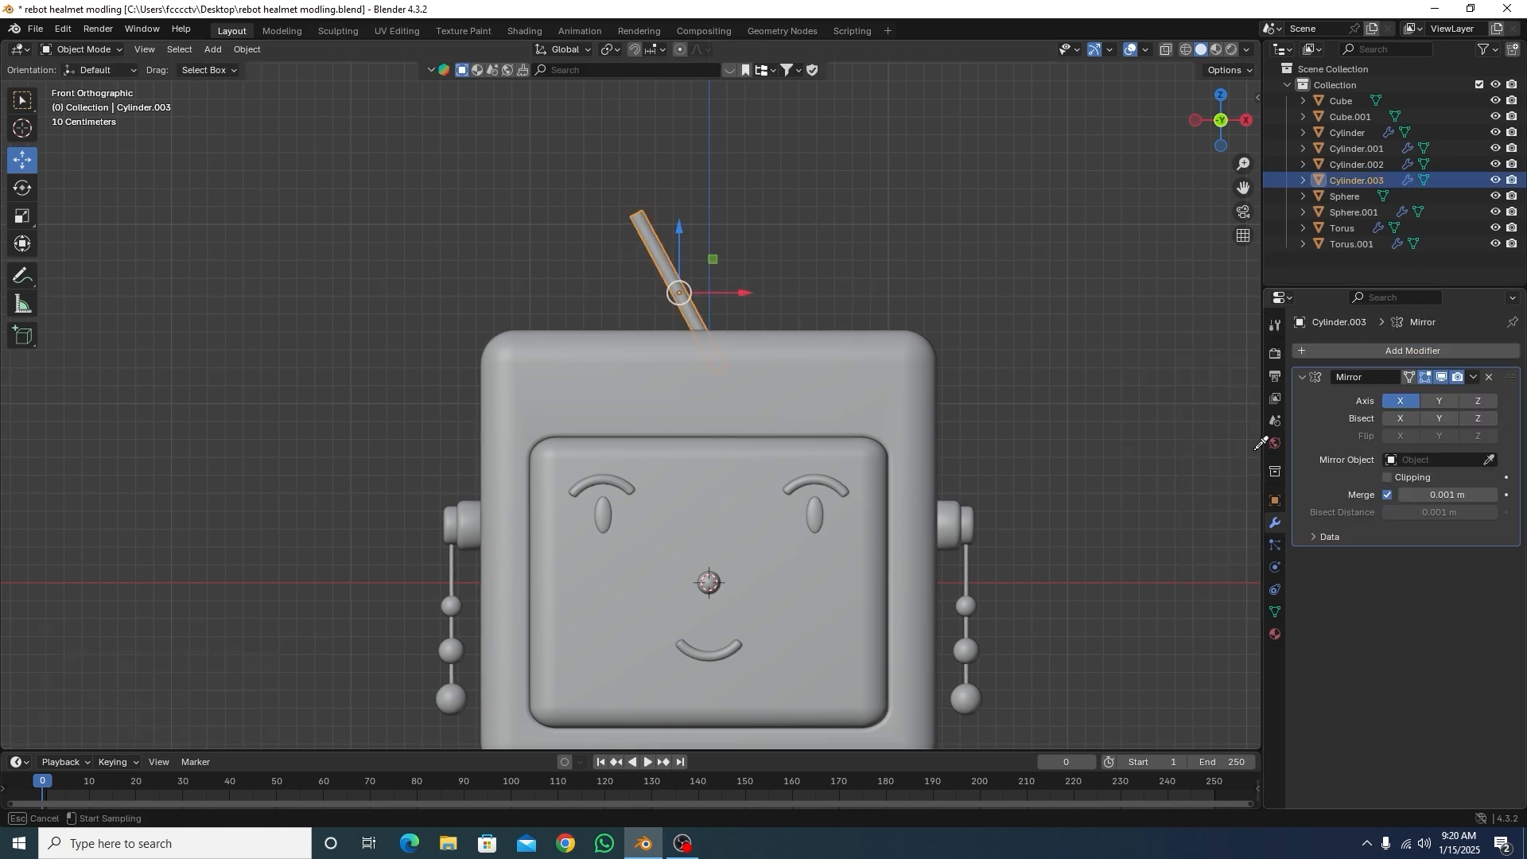
{"action": "left_click", "coordinate": [783, 349]}
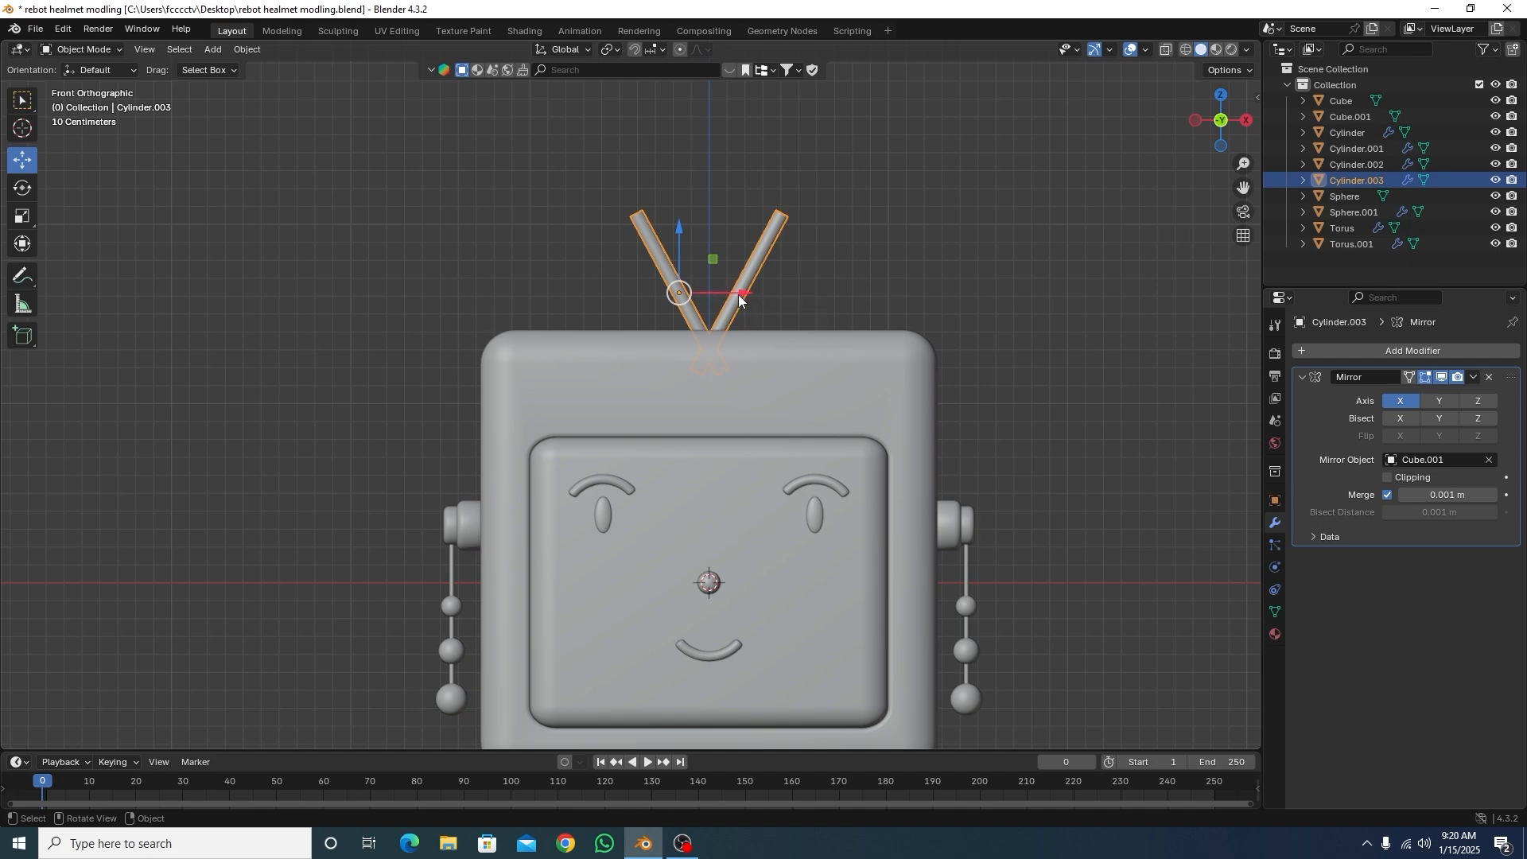
Step: Nudge the antenna rods slightly along X and upward in Z, and shift them about 0.075 m along Y
{"action": "left_click_drag", "start_coordinate": [738, 298], "coordinate": [728, 286]}
{"action": "left_click_drag", "start_coordinate": [677, 235], "coordinate": [679, 227]}
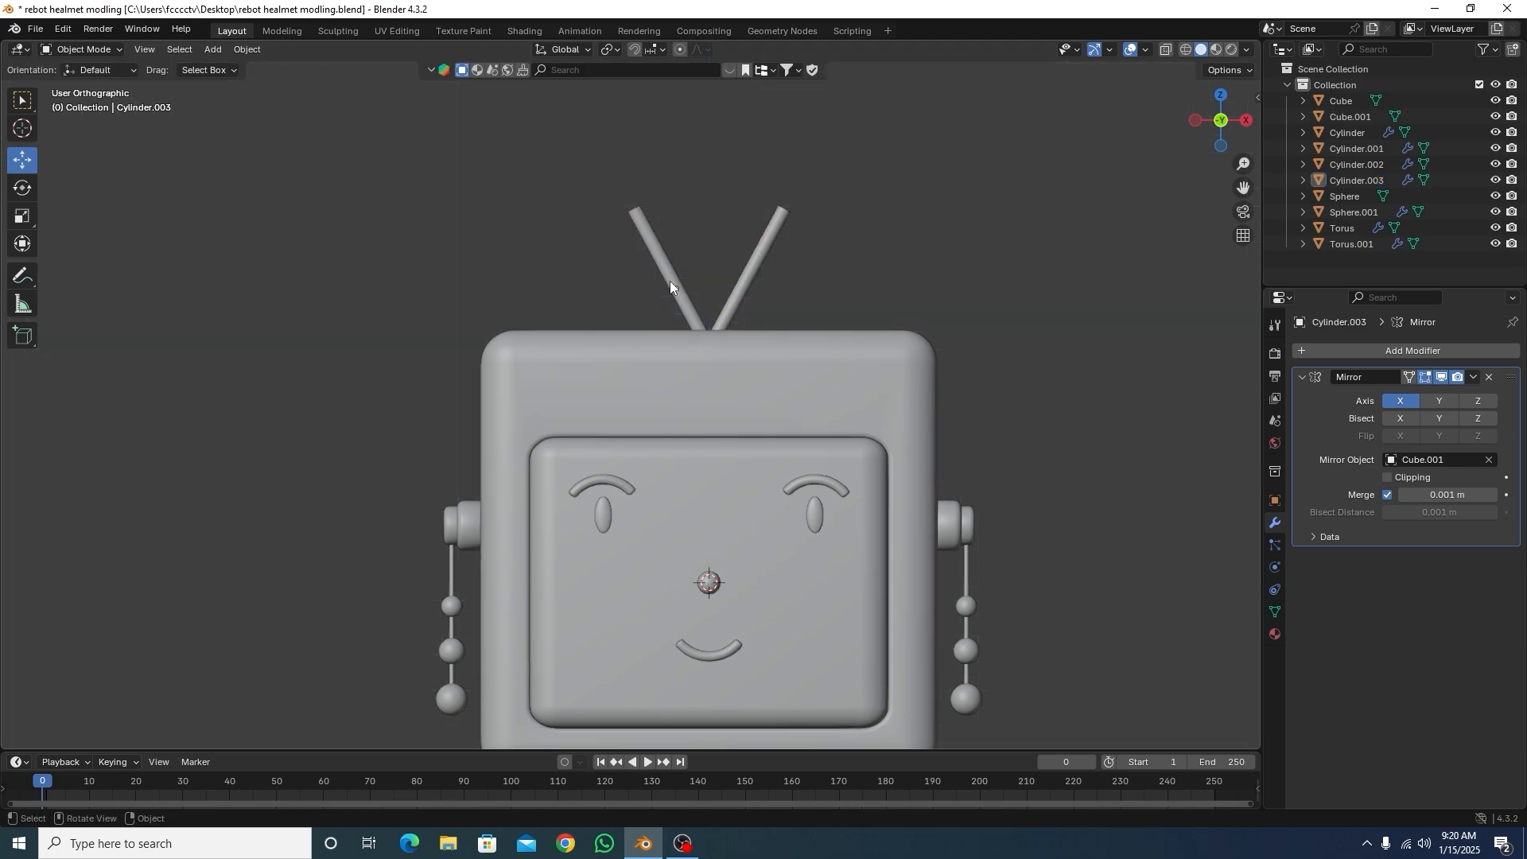
{"action": "key", "text": "KP_7"}
{"action": "left_click", "coordinate": [652, 414]}
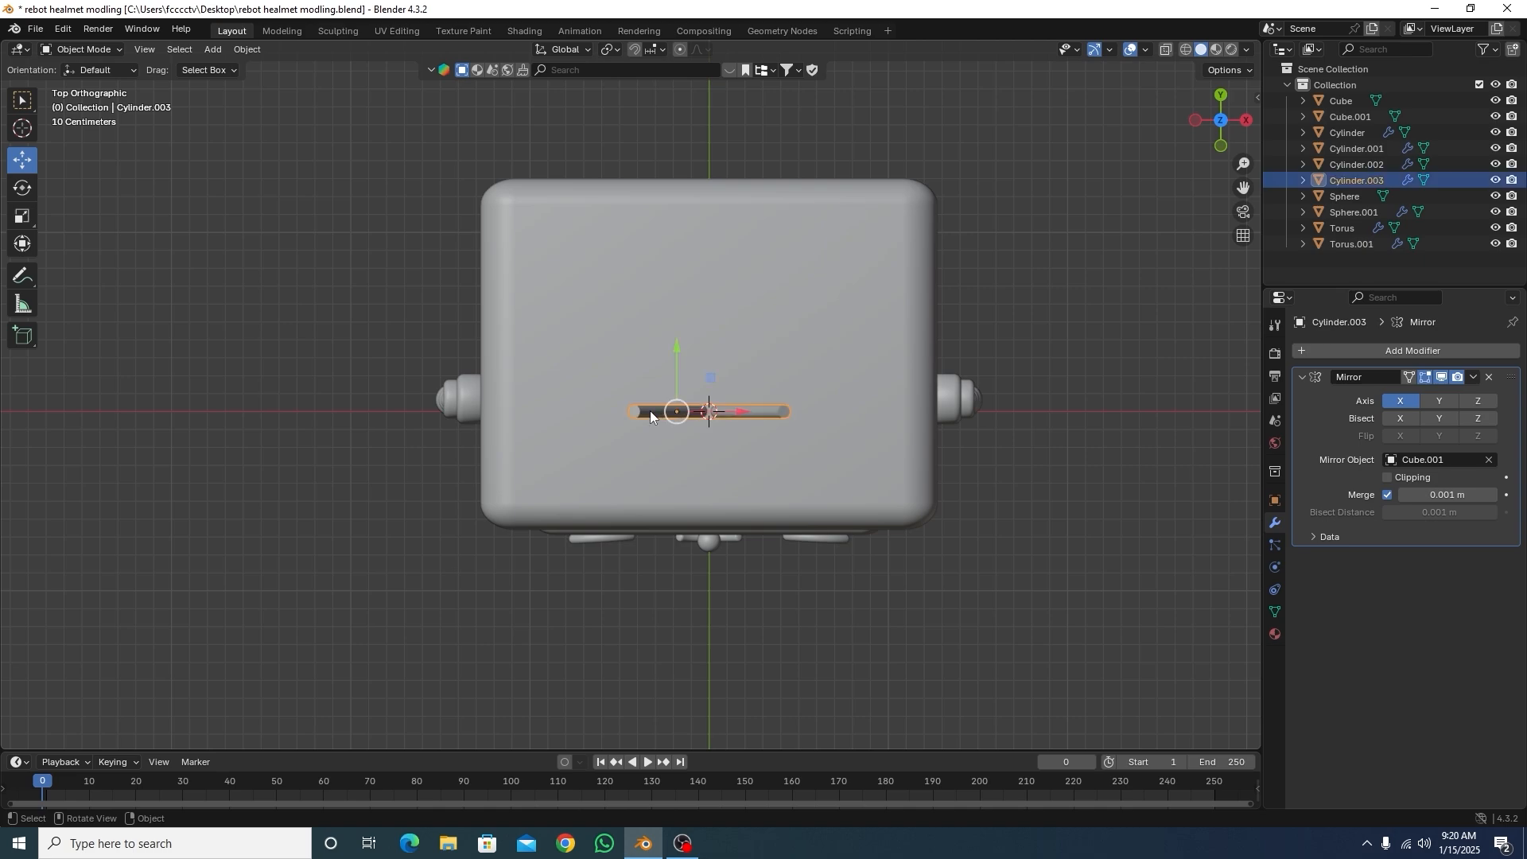
{"action": "left_click_drag", "start_coordinate": [676, 351], "coordinate": [675, 330]}
{"action": "key", "text": "KP_1"}
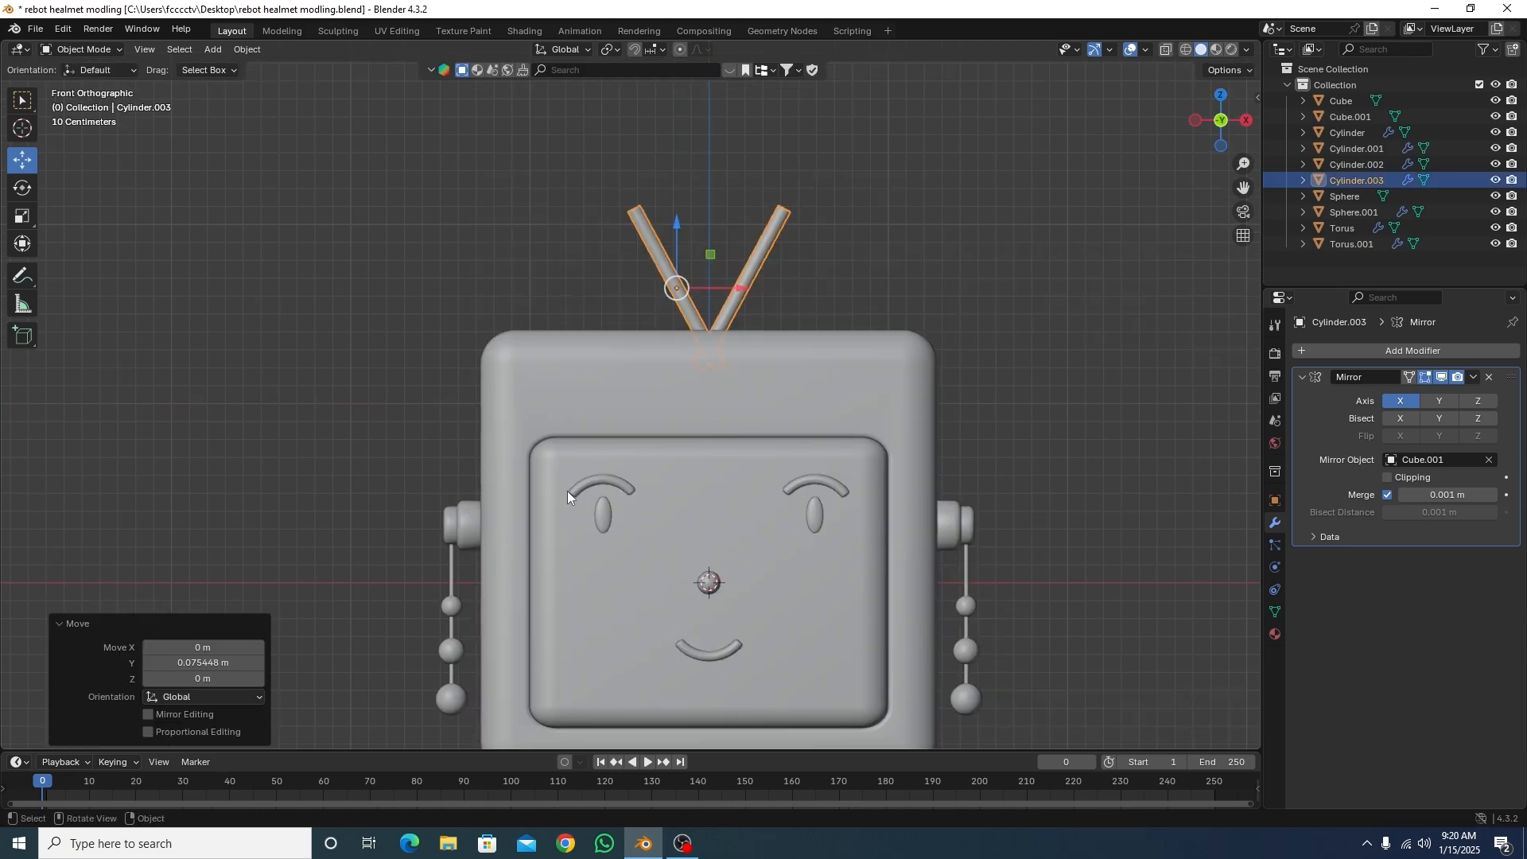
{"action": "left_click", "coordinate": [365, 188]}
Step: Duplicate the nose sphere onto the tip of the original antenna rod in the front view and scale it up by about 1.83
{"action": "left_click", "coordinate": [714, 576]}
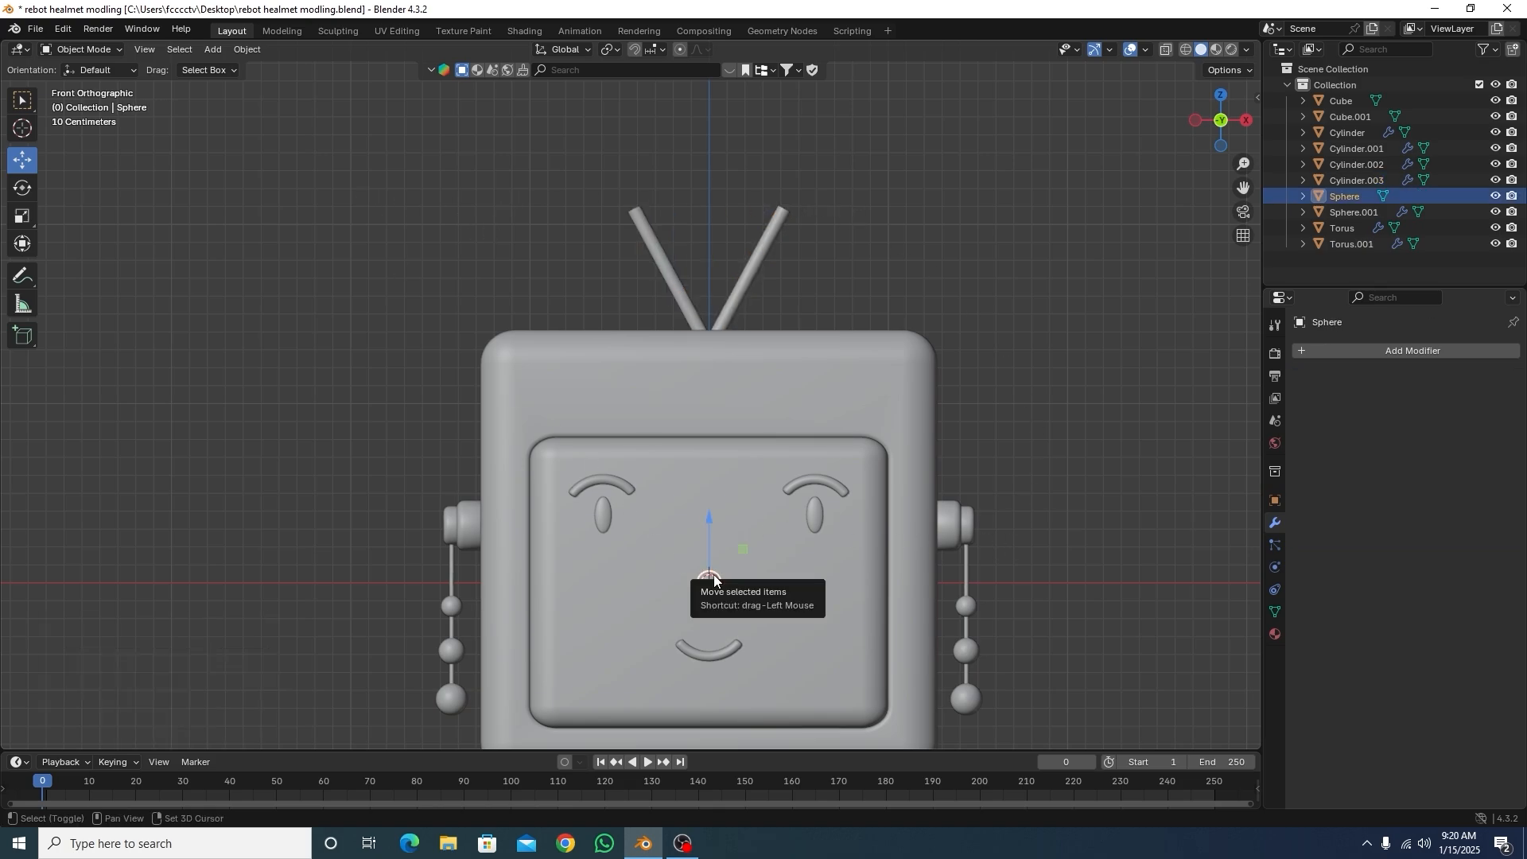
{"action": "key", "text": "shift+d"}
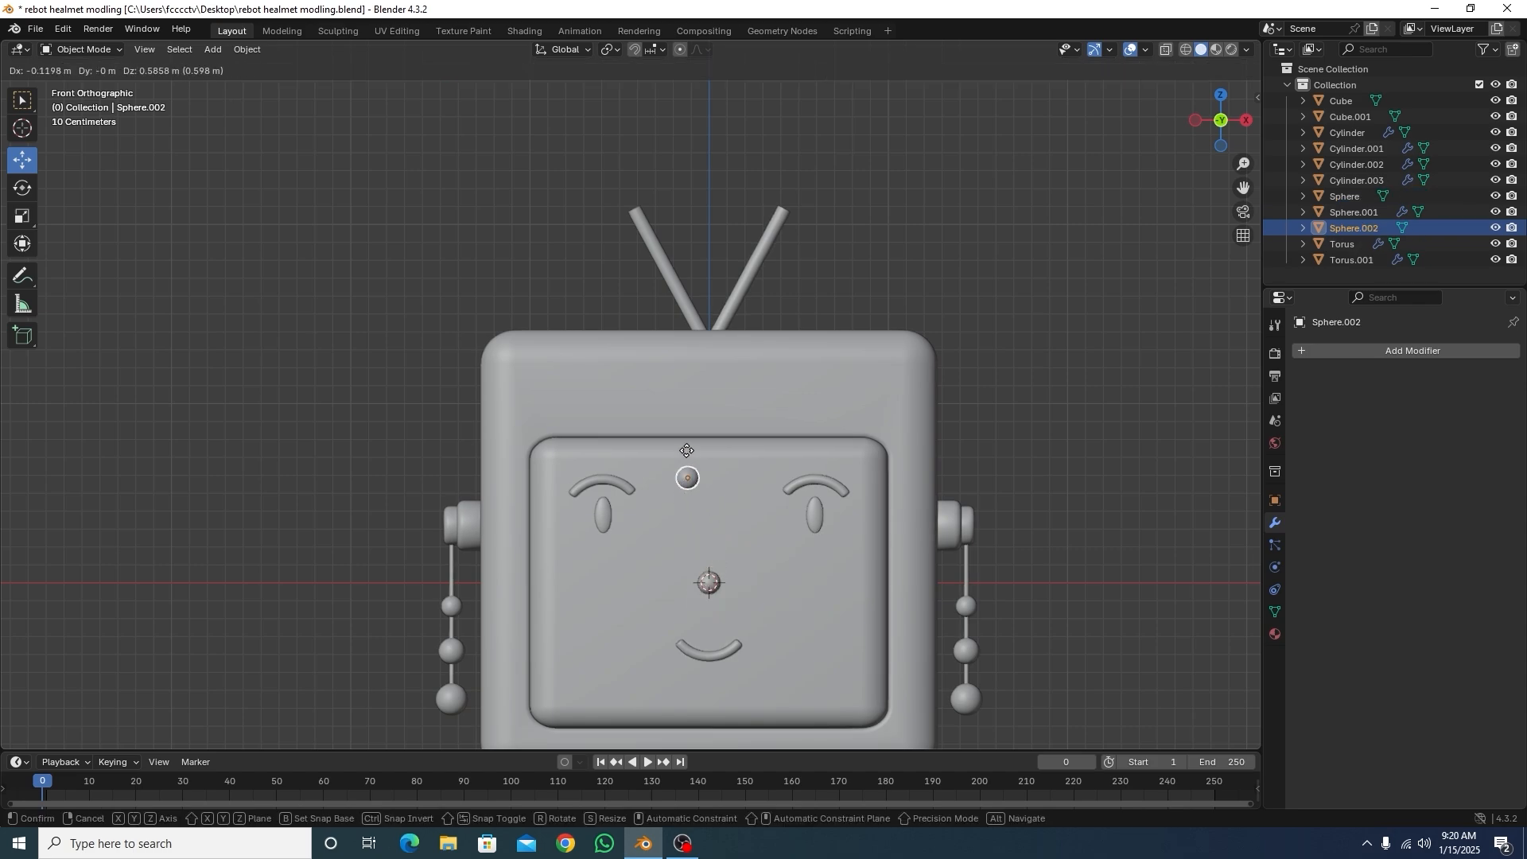
{"action": "left_click", "coordinate": [634, 201]}
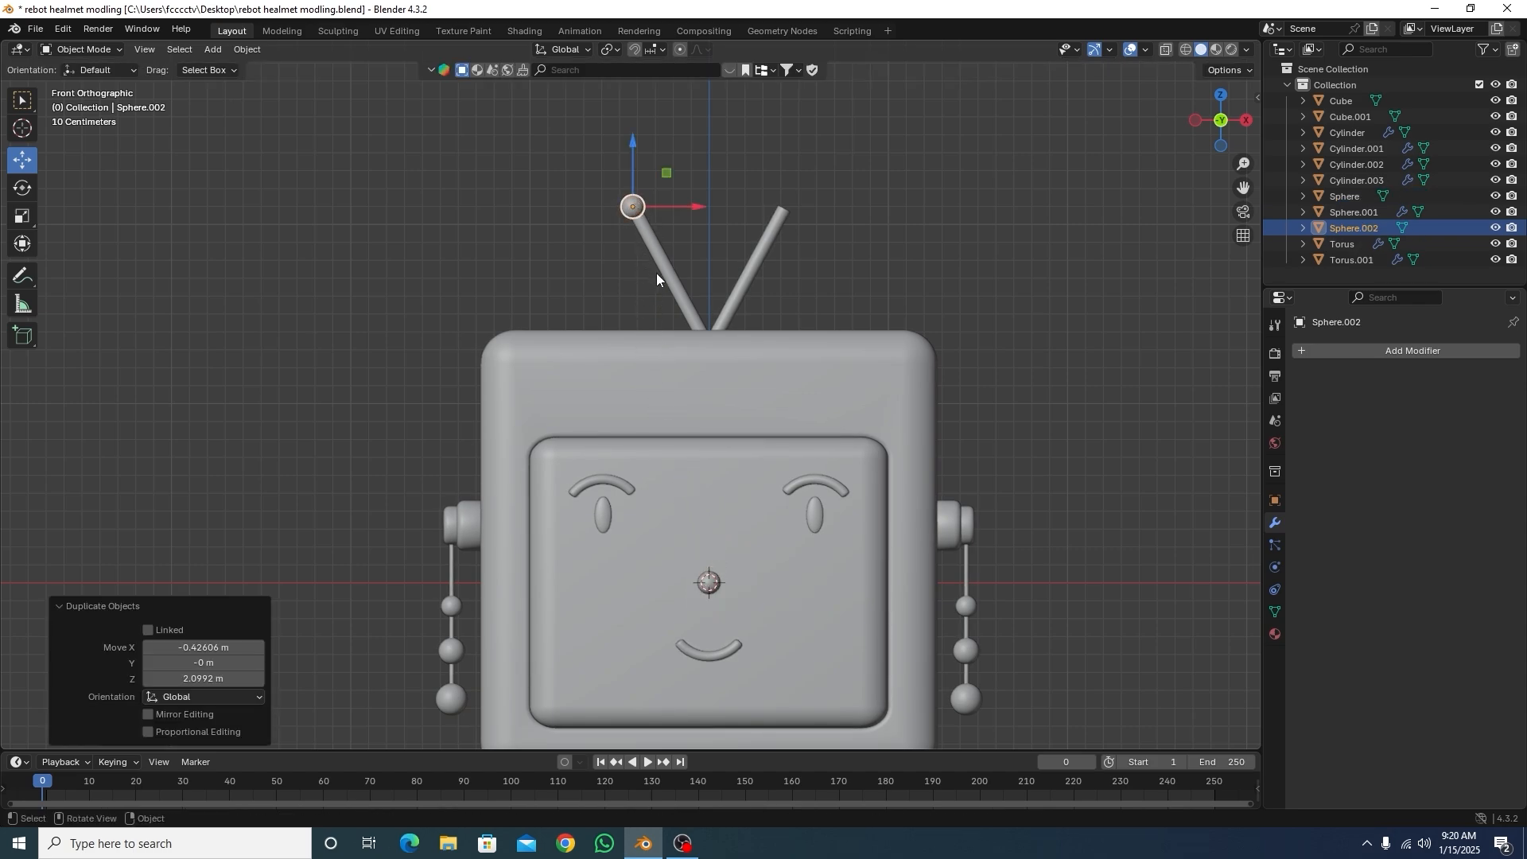
{"action": "key", "text": "s"}
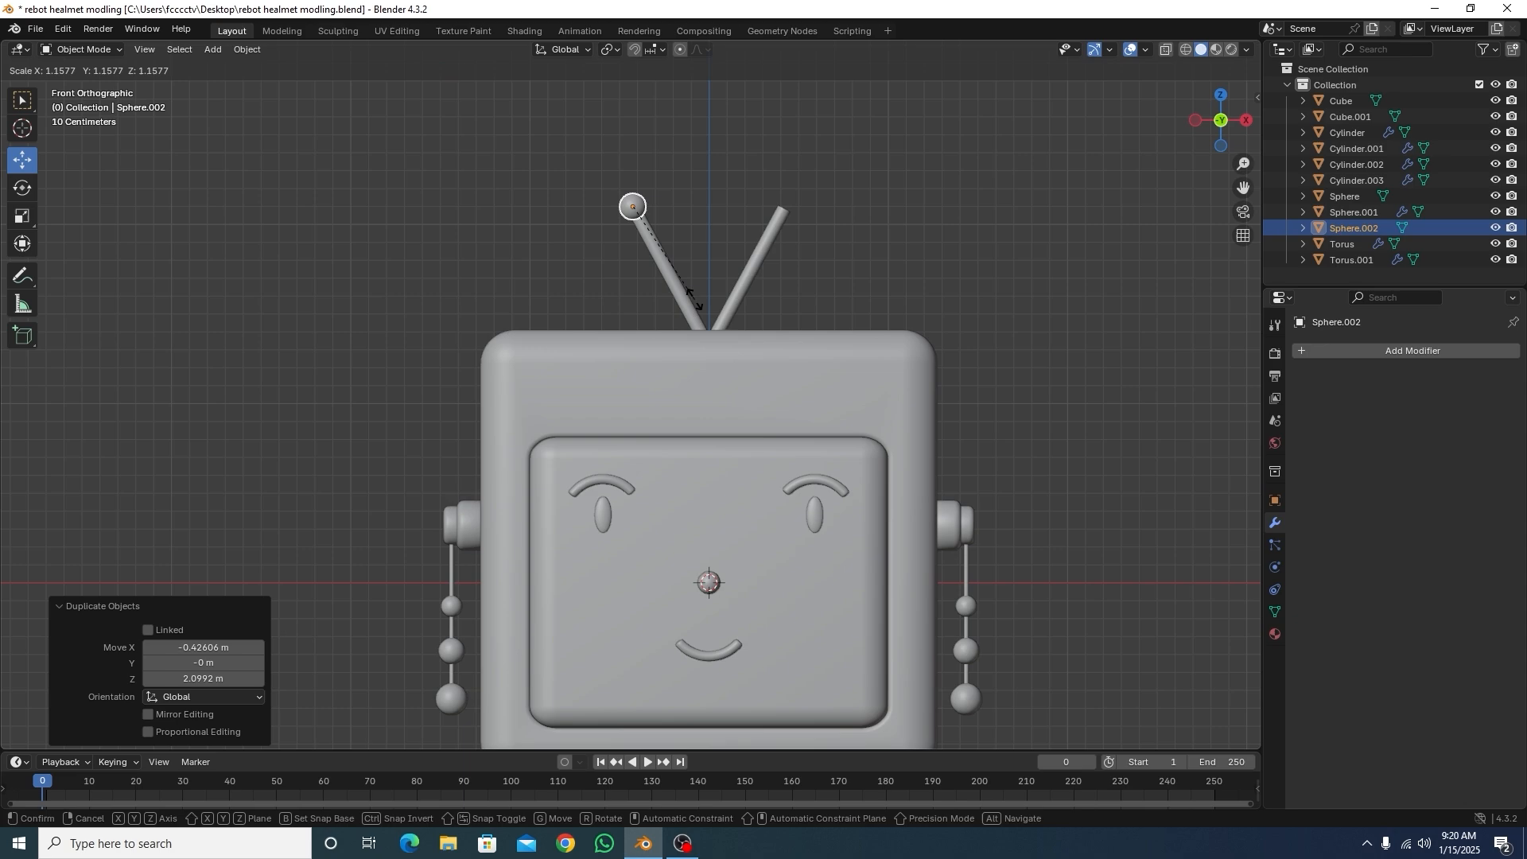
{"action": "left_click", "coordinate": [728, 355]}
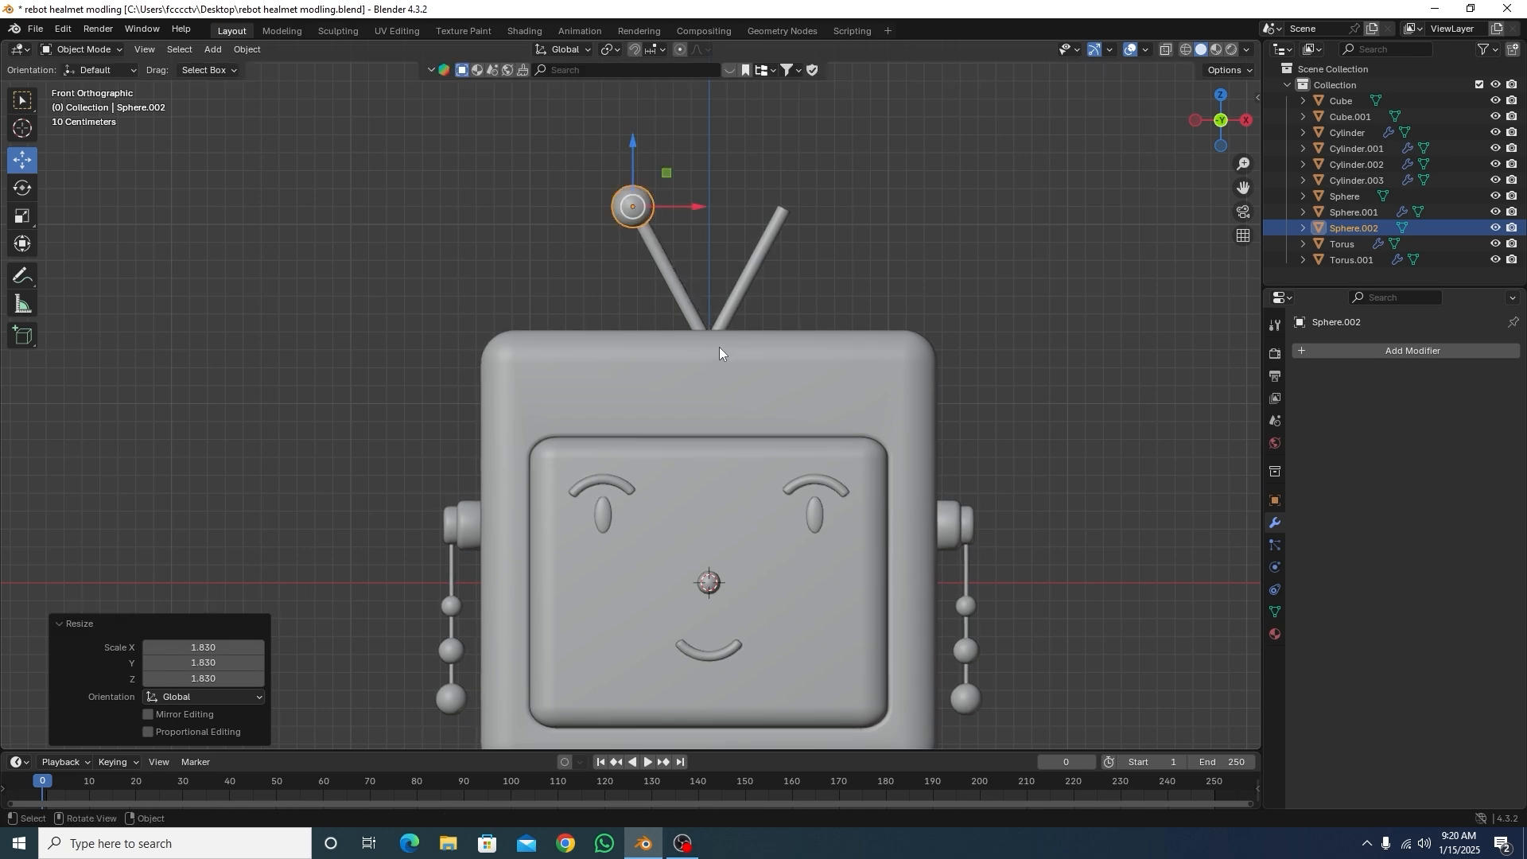
Step: Align the enlarged sphere with the rod's tip by moving it about 0.794 m along Y and fine-tuning its X position
{"action": "key", "text": "KP_7"}
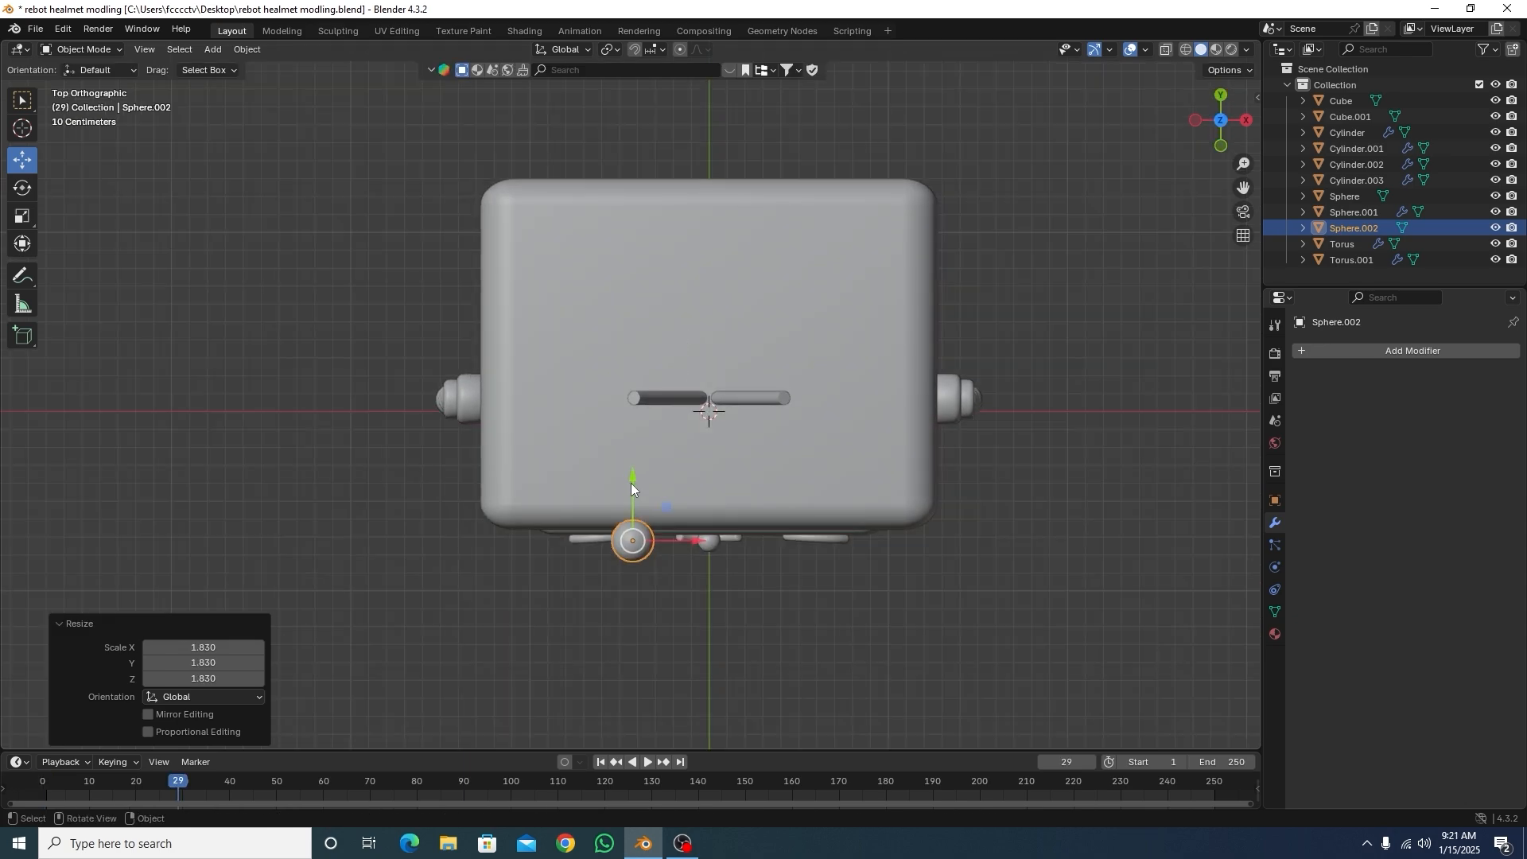
{"action": "left_click_drag", "start_coordinate": [632, 480], "coordinate": [629, 331]}
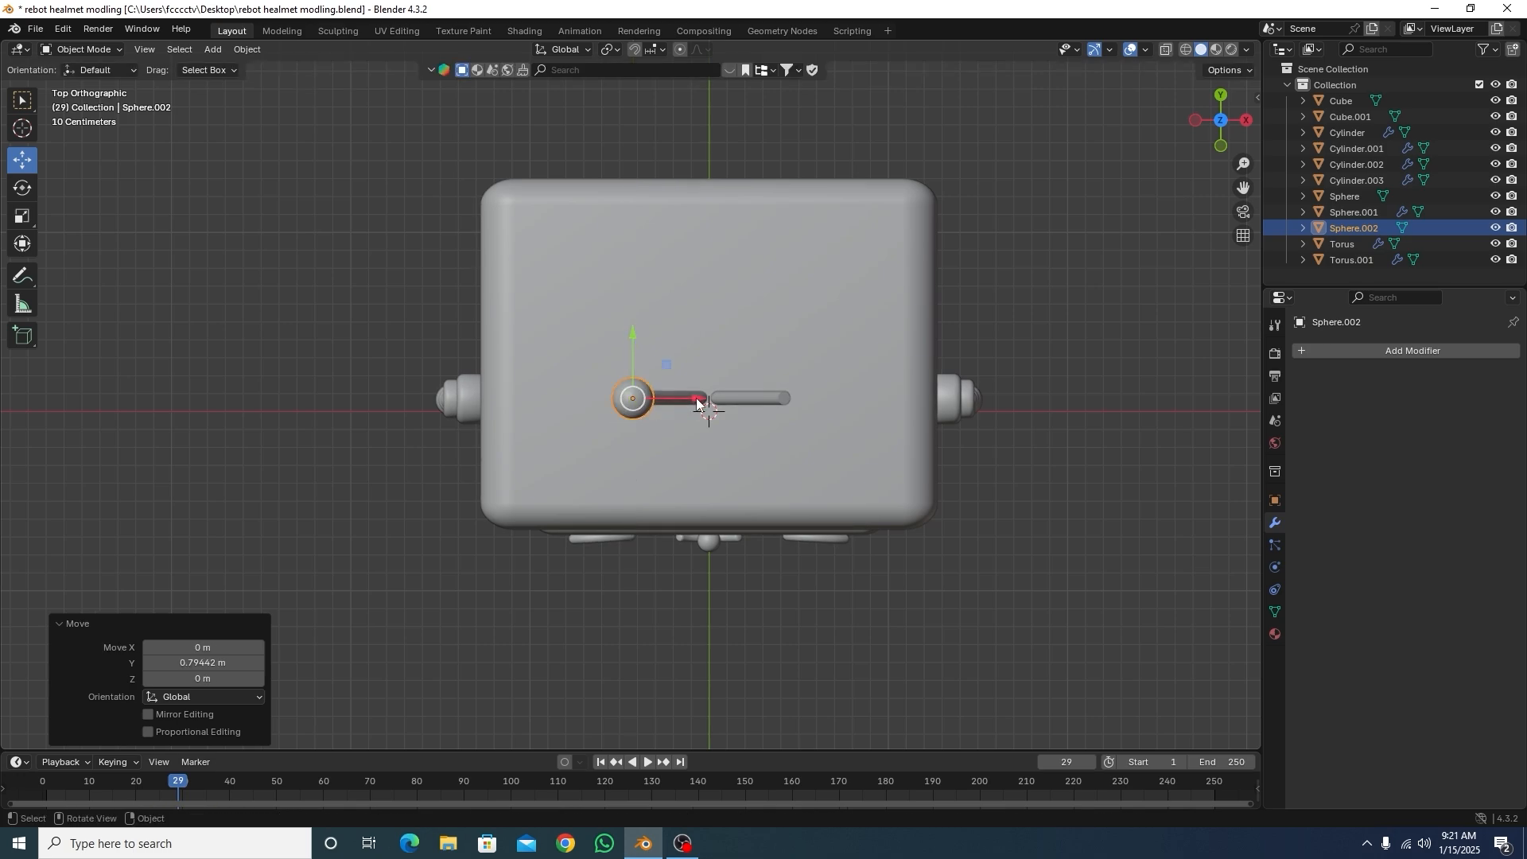
{"action": "left_click_drag", "start_coordinate": [697, 403], "coordinate": [686, 404]}
{"action": "key", "text": "KP_1"}
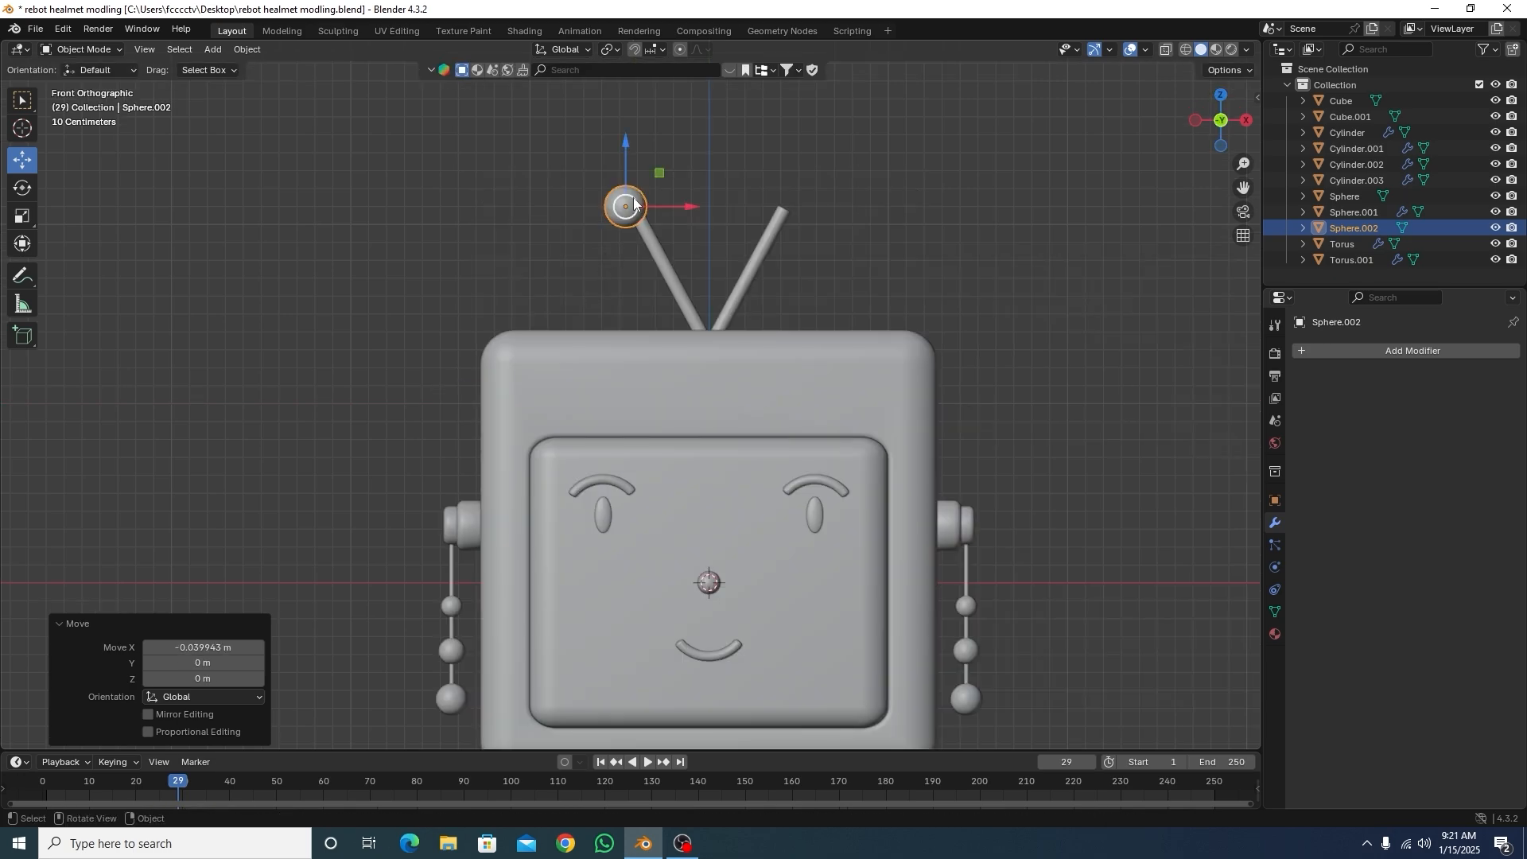
{"action": "left_click_drag", "start_coordinate": [694, 207], "coordinate": [705, 207]}
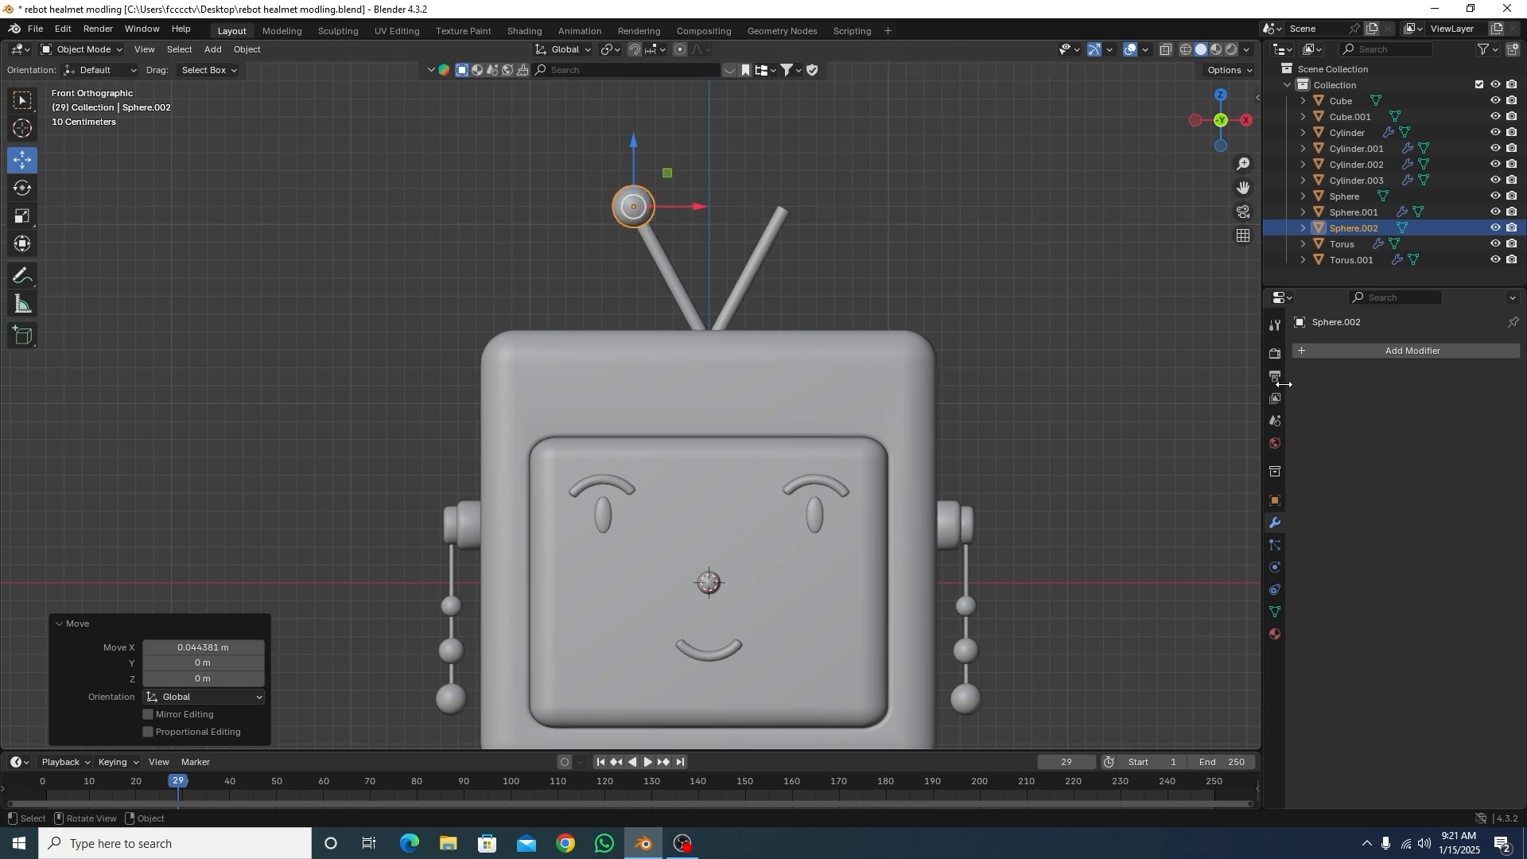
{"action": "left_click", "coordinate": [1404, 353]}
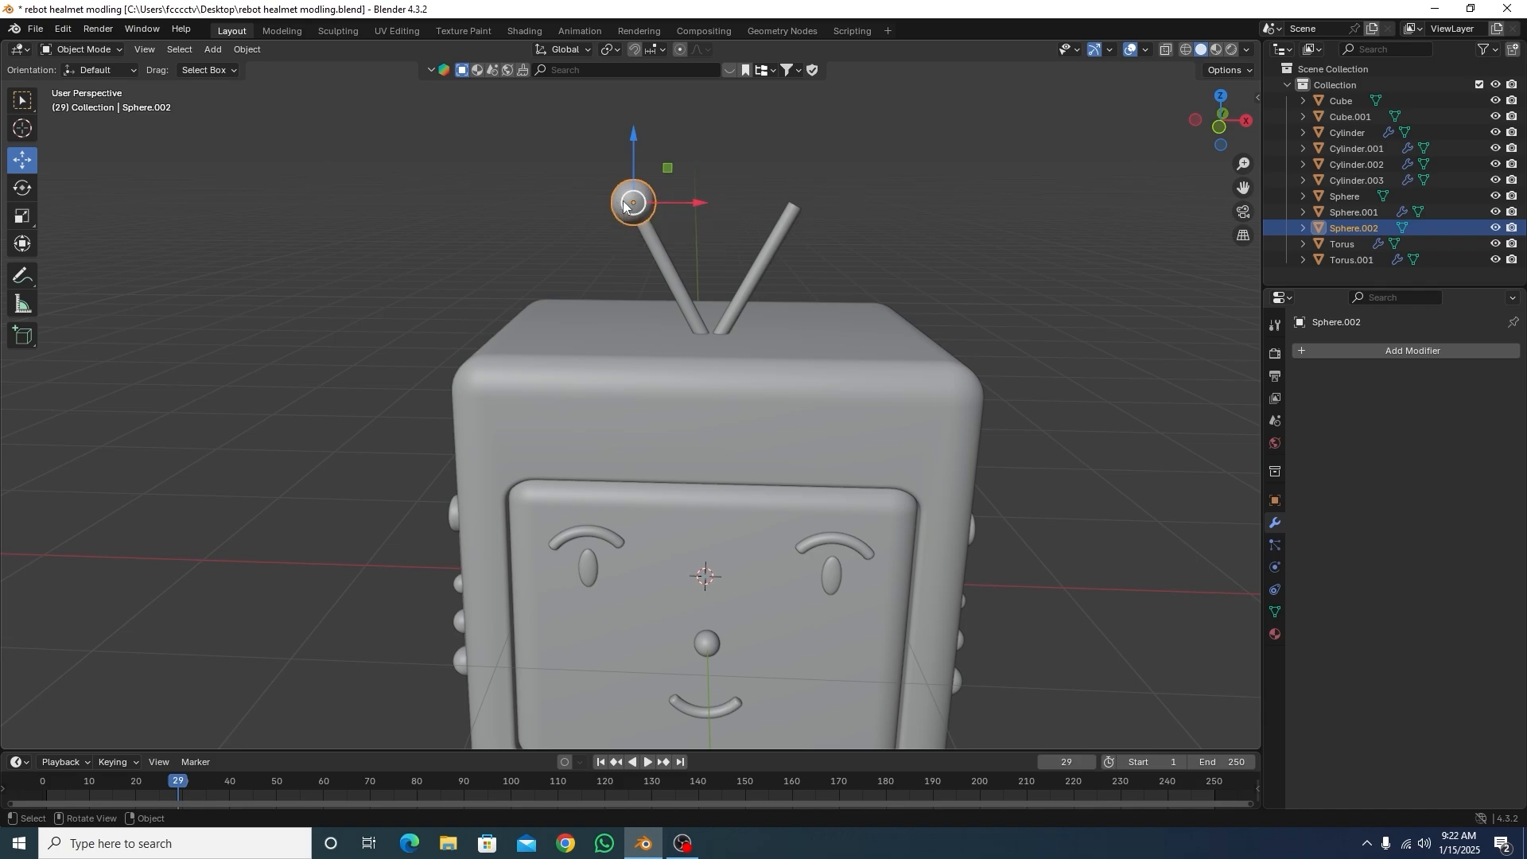
Step: Duplicate the antenna ball and move the copy about 0.84 m along X onto the mirrored rod's tip
{"action": "key", "text": "shift+d"}
{"action": "key", "text": "x"}
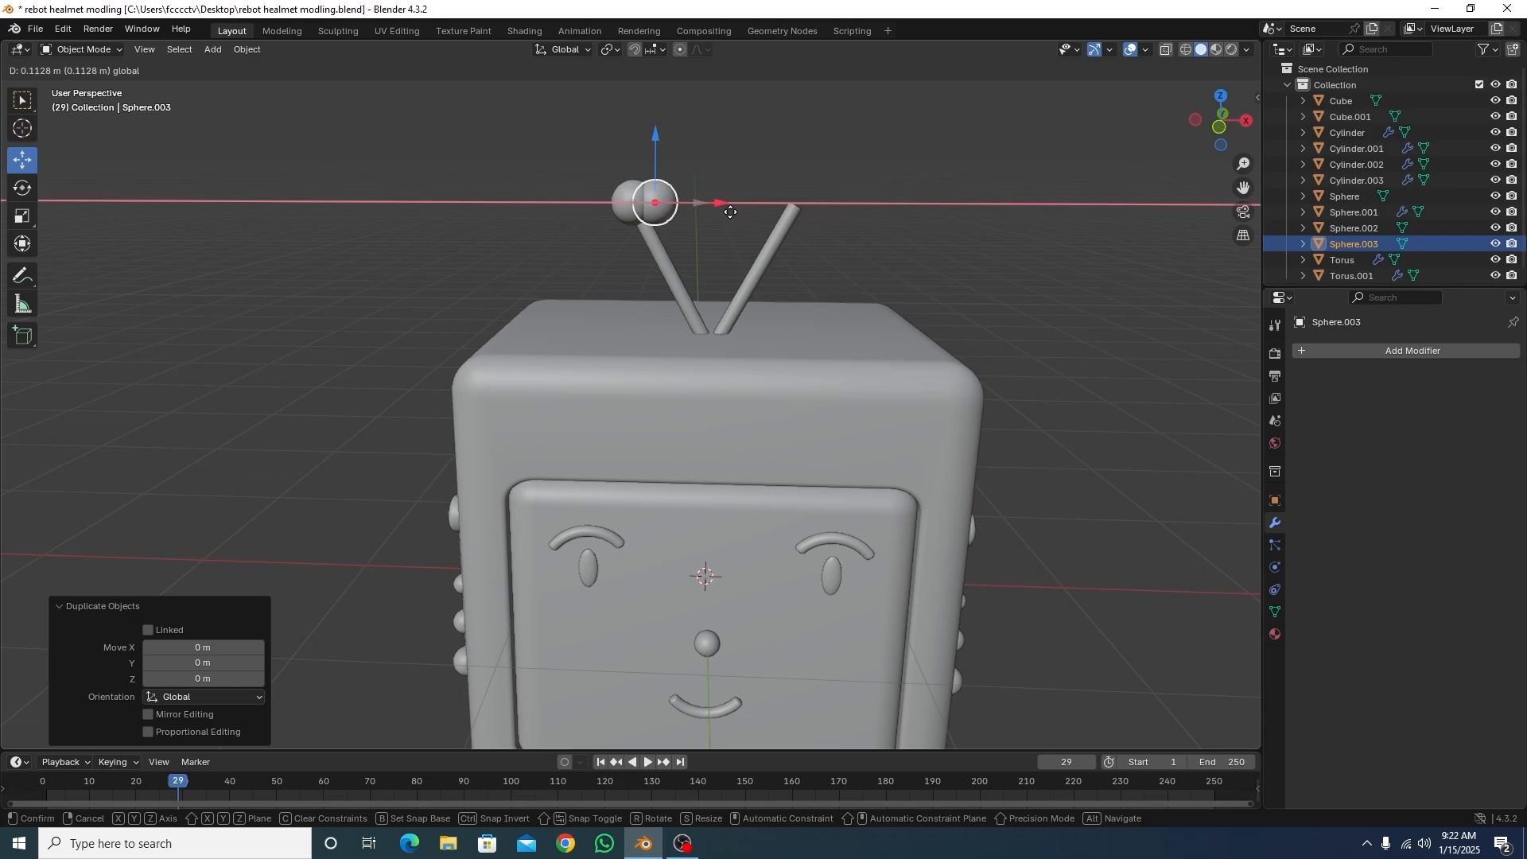
{"action": "left_click", "coordinate": [863, 219]}
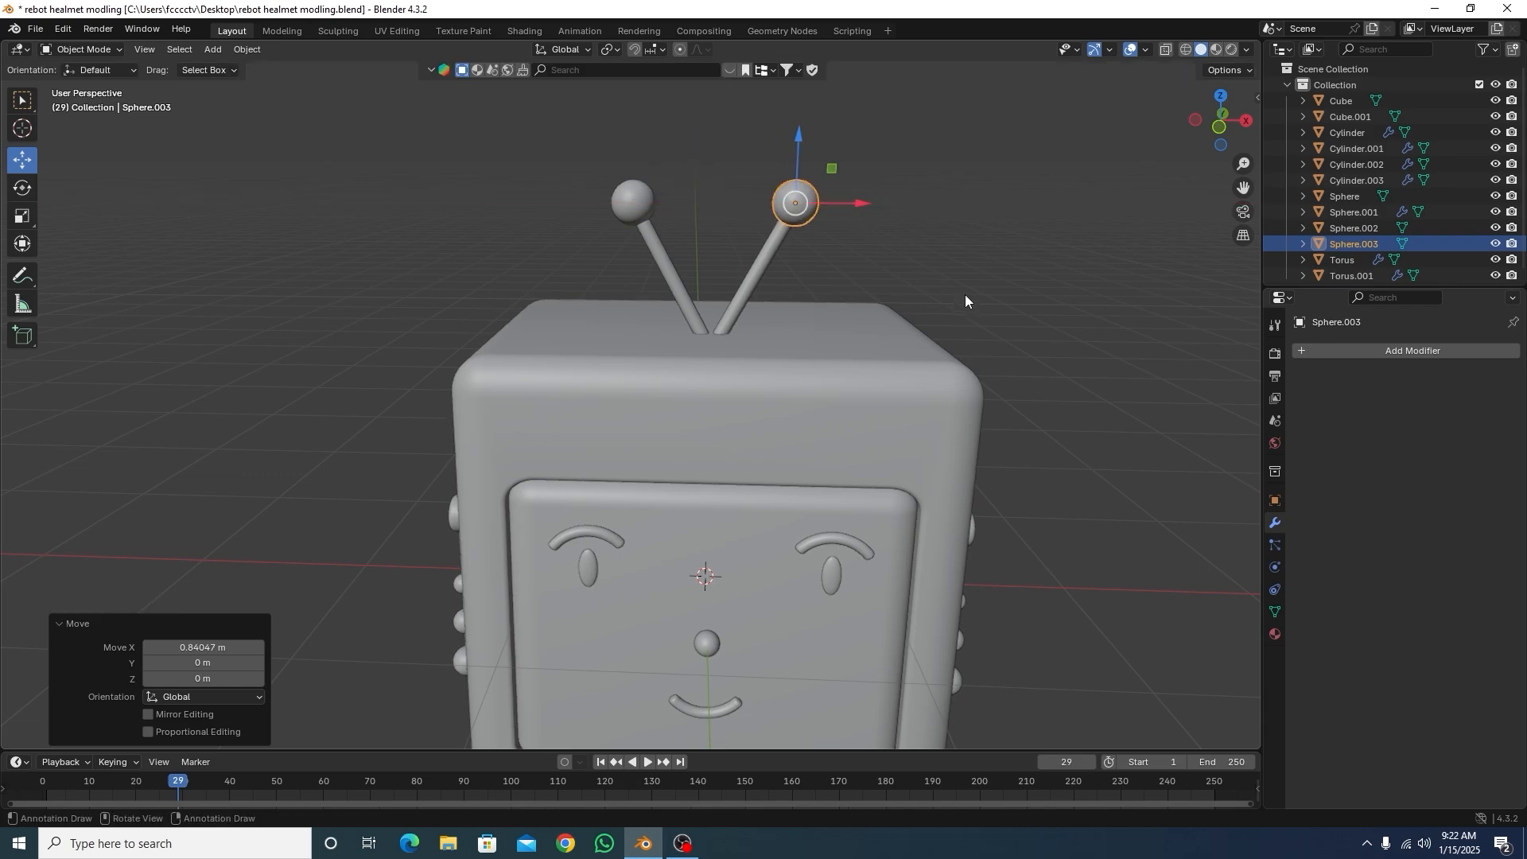
{"action": "key", "text": "KP_7"}
{"action": "left_click", "coordinate": [1005, 525]}
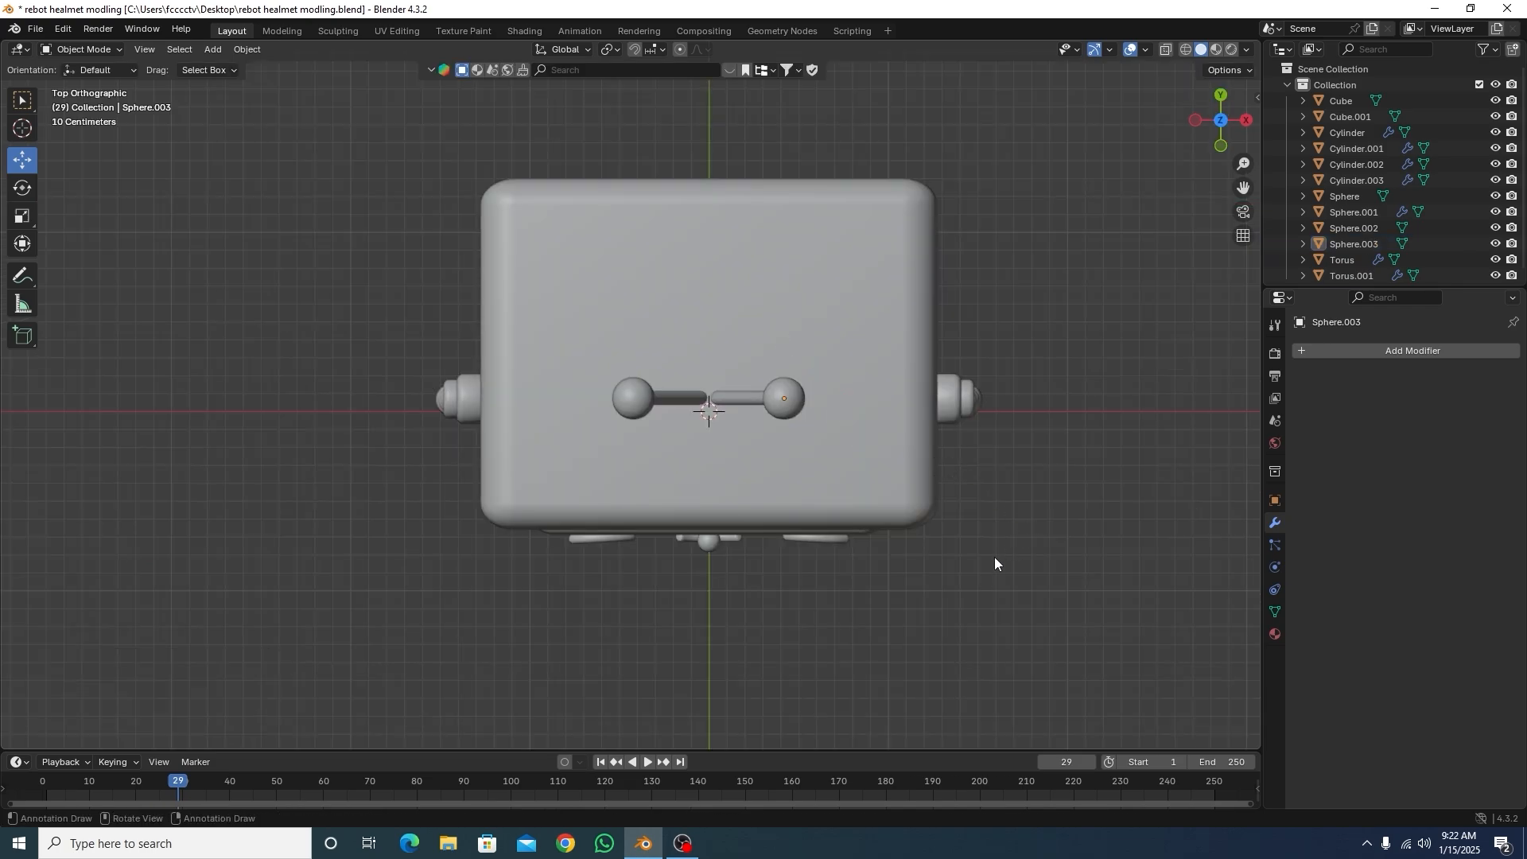
{"action": "middle_click_drag", "start_coordinate": [995, 557], "coordinate": [995, 499]}
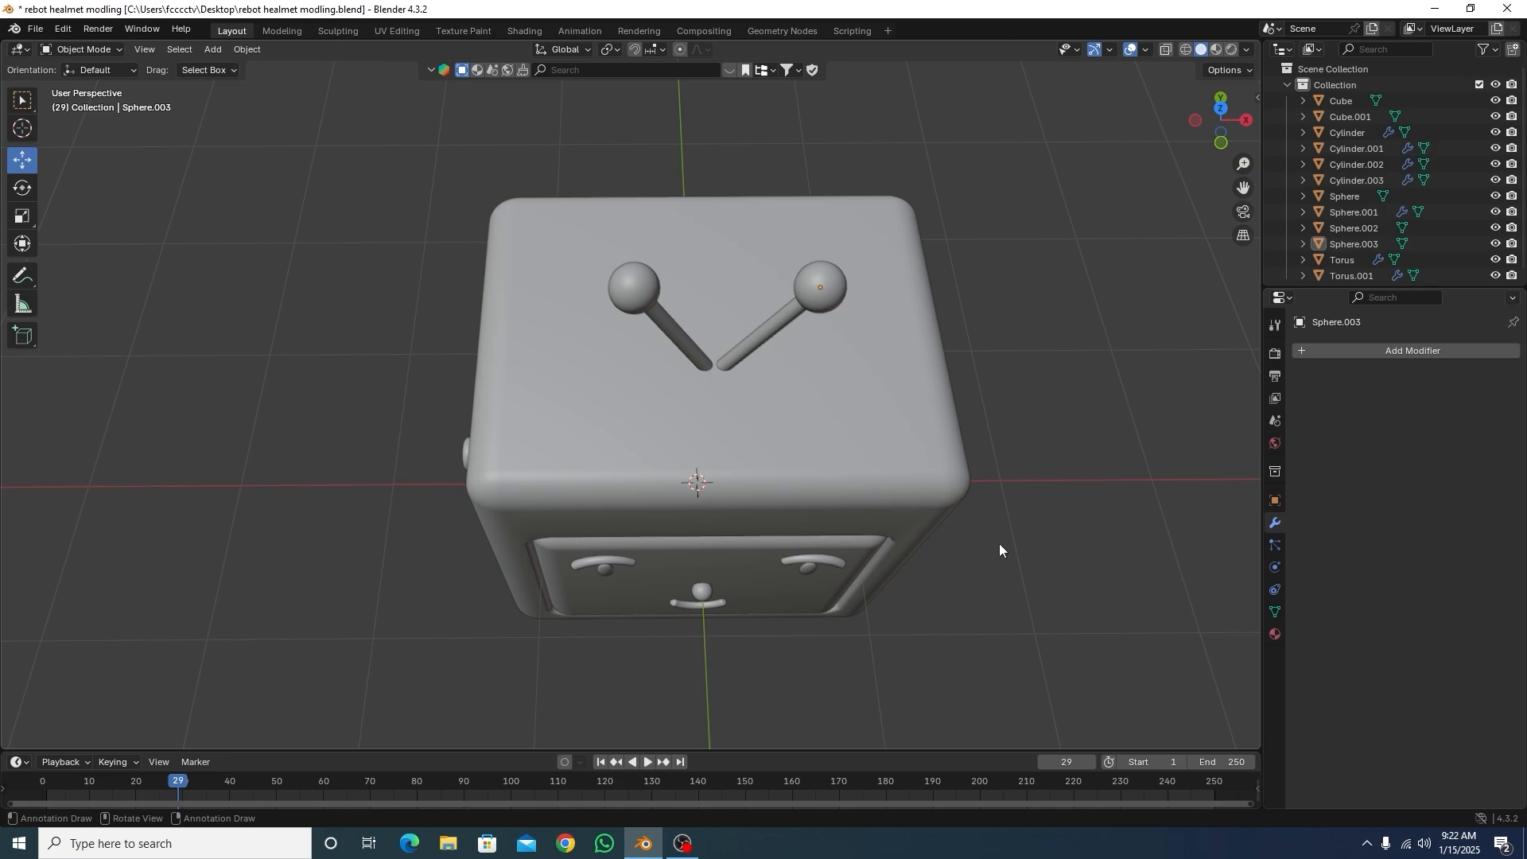
Step: Add a mesh cube and move it about -2.043 m along Z so it sits below the helmet
{"action": "key", "text": "KP_1"}
{"action": "scroll", "coordinate": [745, 385], "scroll_direction": "down", "scroll_amount": 3}
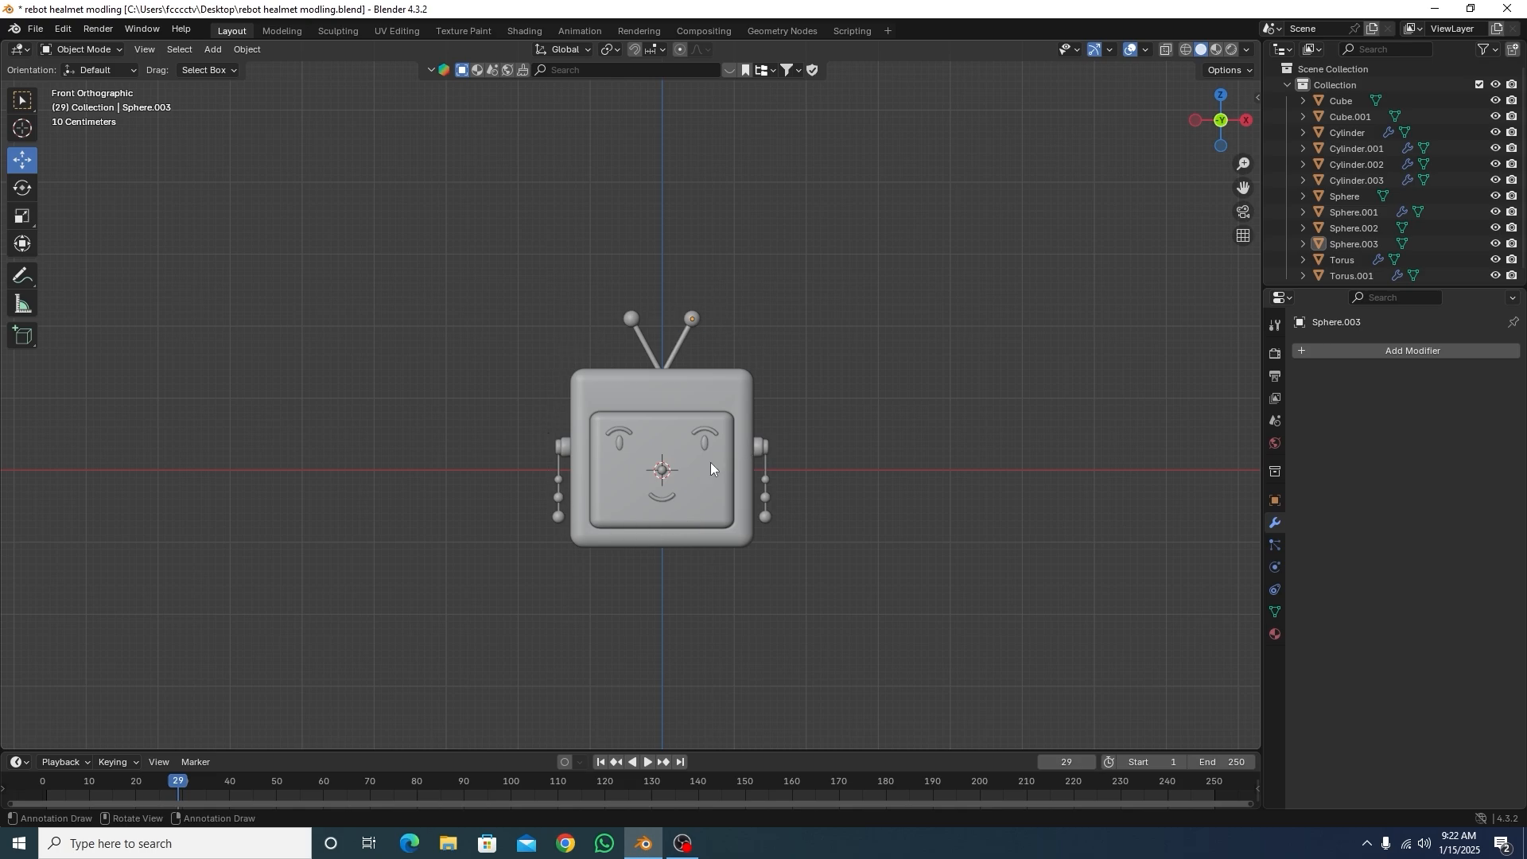
{"action": "middle_click_drag", "start_coordinate": [853, 517], "coordinate": [841, 422], "text": "shift"}
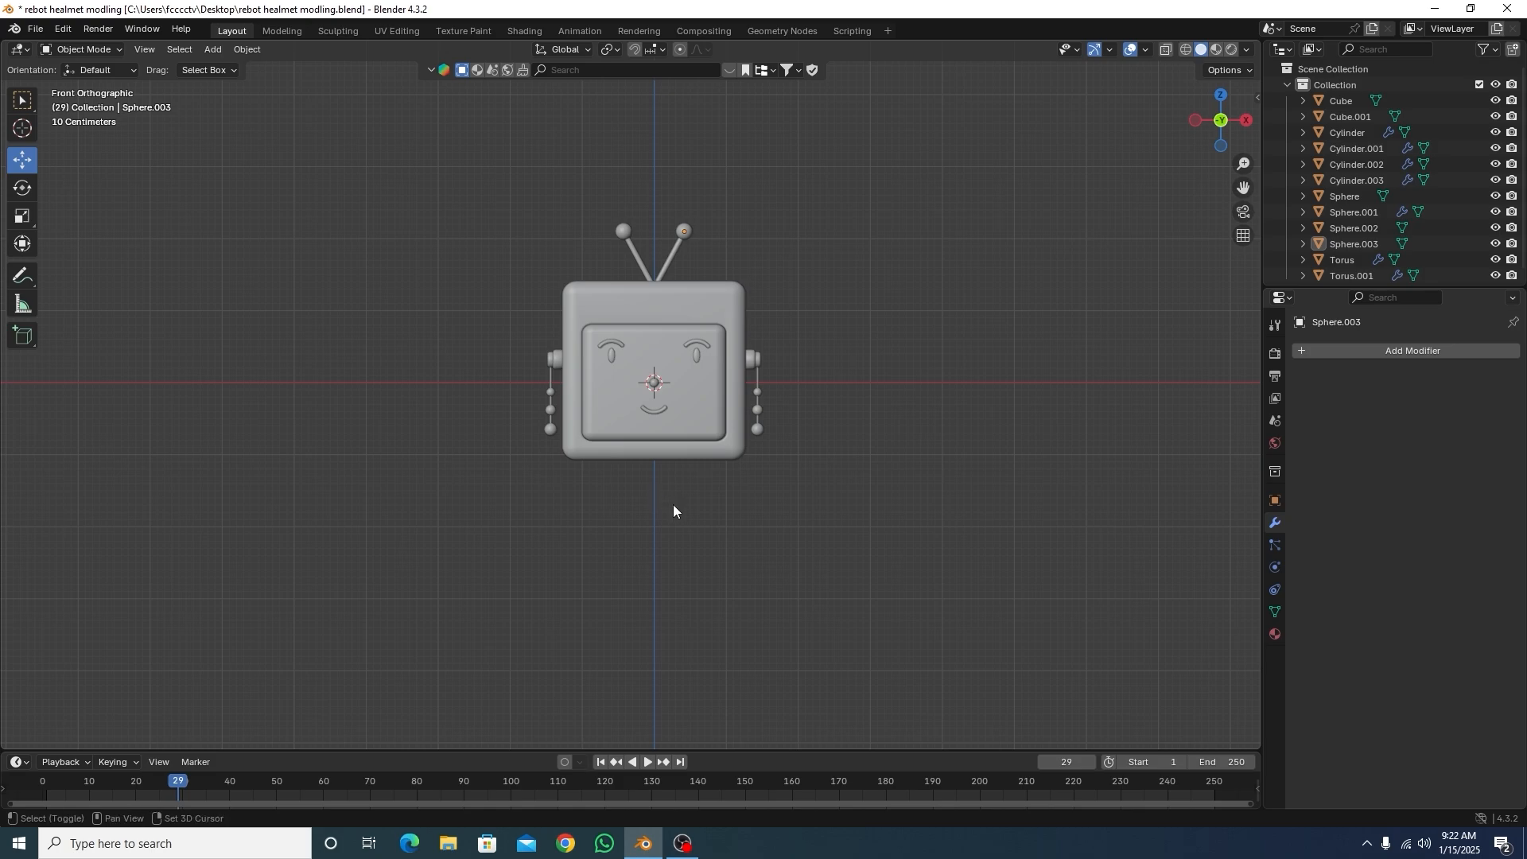
{"action": "key", "text": "shift+a"}
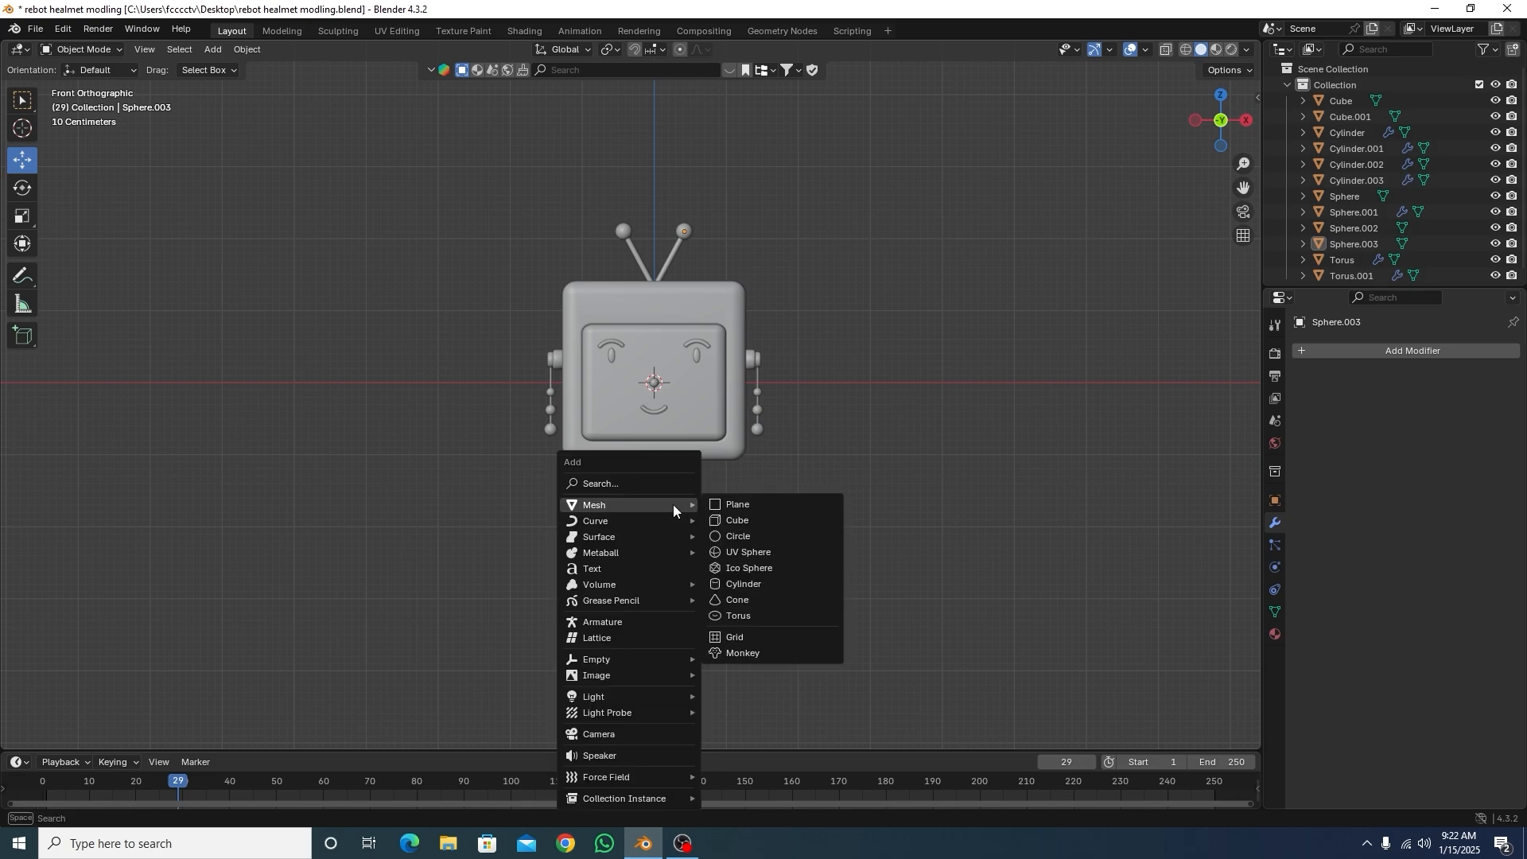
{"action": "left_click", "coordinate": [751, 522]}
{"action": "left_click_drag", "start_coordinate": [645, 318], "coordinate": [647, 487]}
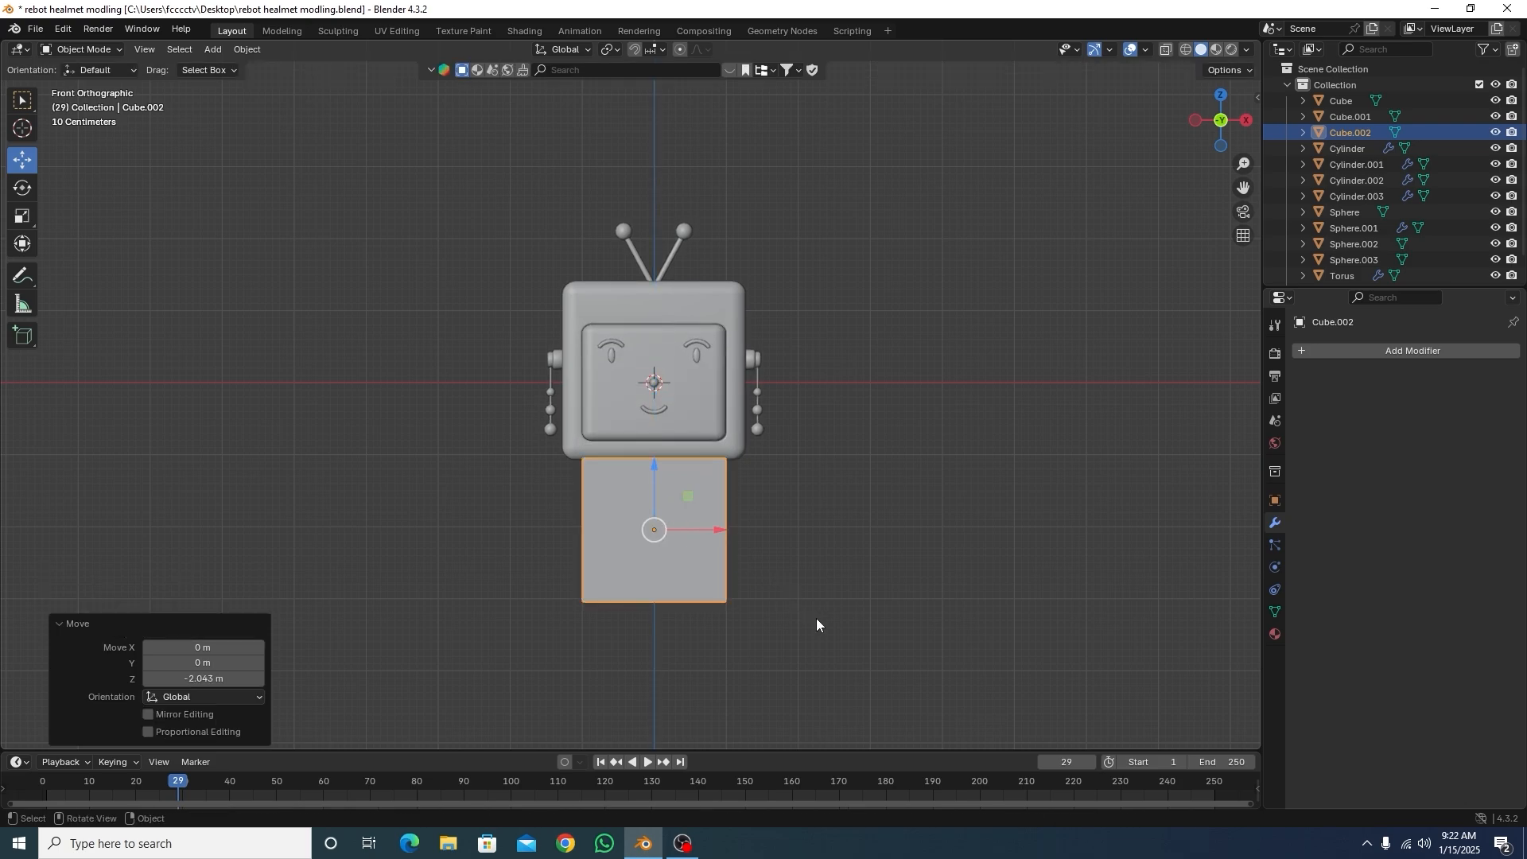
Step: Shape the cube into a narrow neck block: scale it uniformly by about 0.422, narrow it in X, and scale Y by about 0.479
{"action": "key", "text": "s"}
{"action": "left_click", "coordinate": [732, 544]}
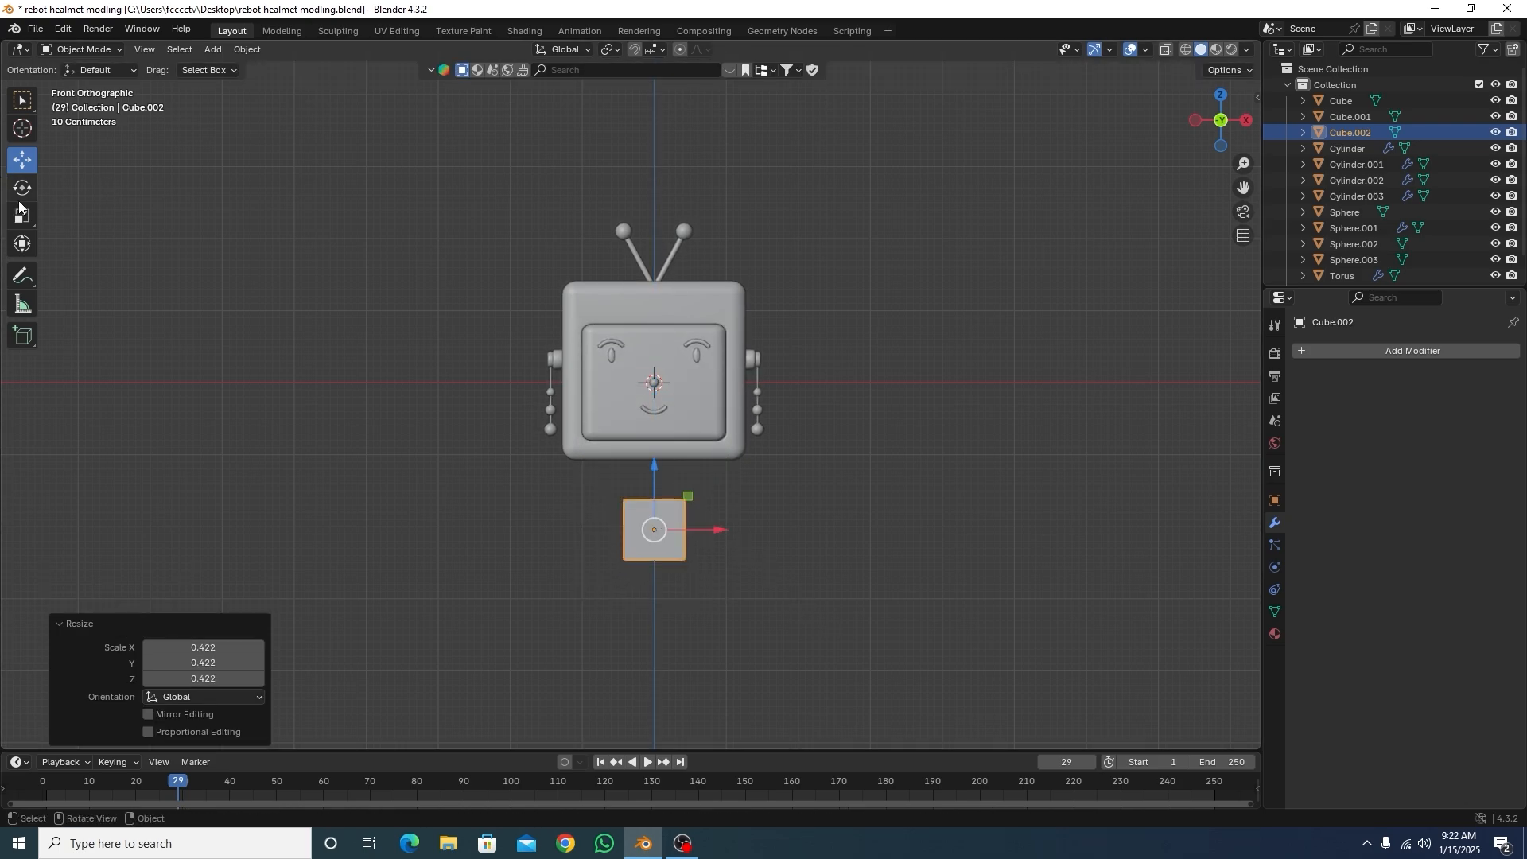
{"action": "left_click", "coordinate": [22, 215]}
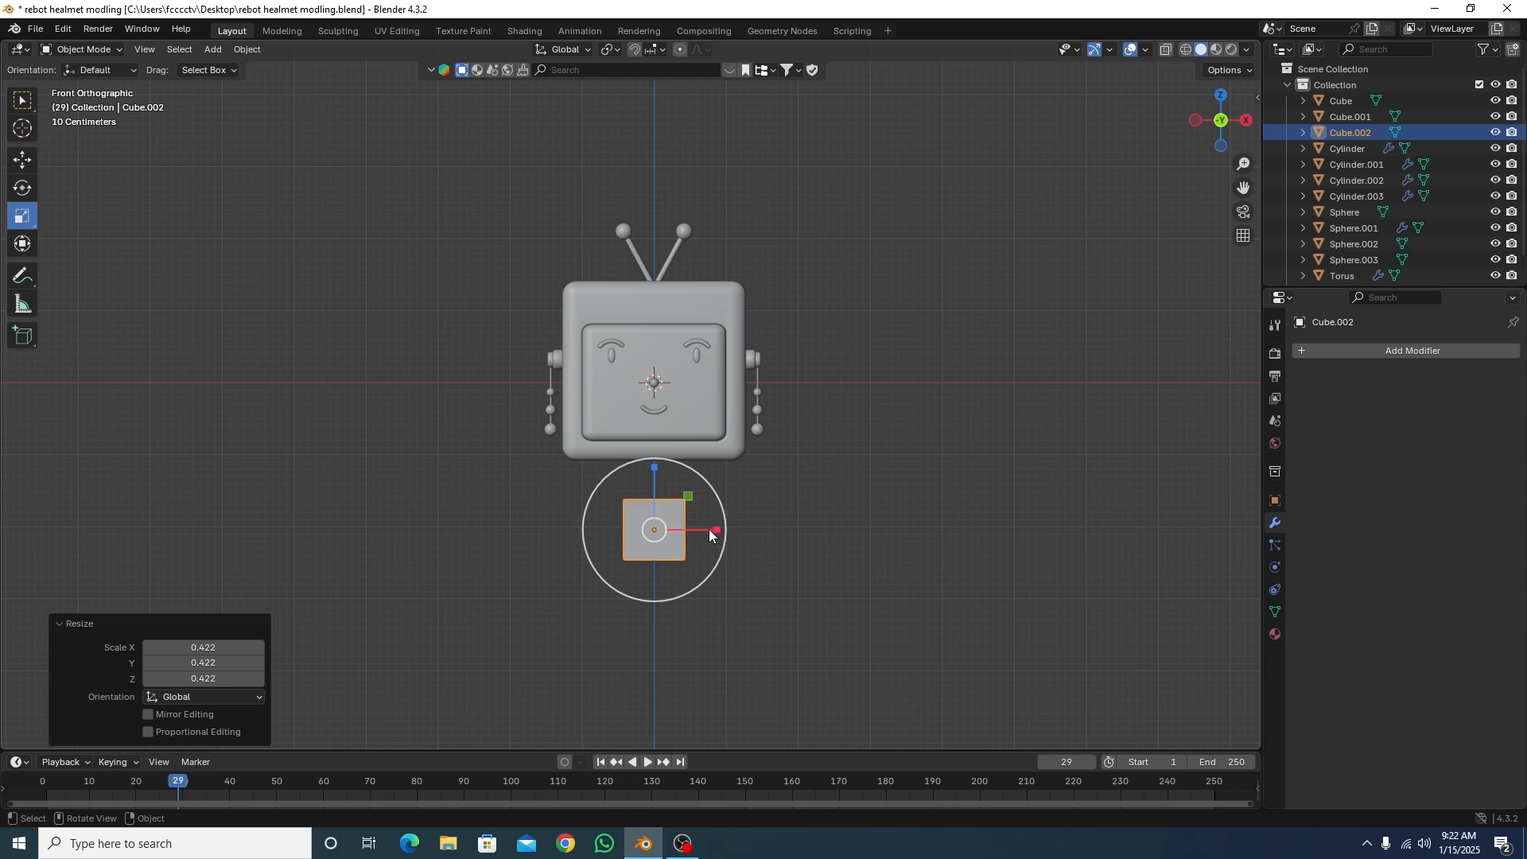
{"action": "left_click_drag", "start_coordinate": [709, 528], "coordinate": [652, 536]}
{"action": "key", "text": "KP_3"}
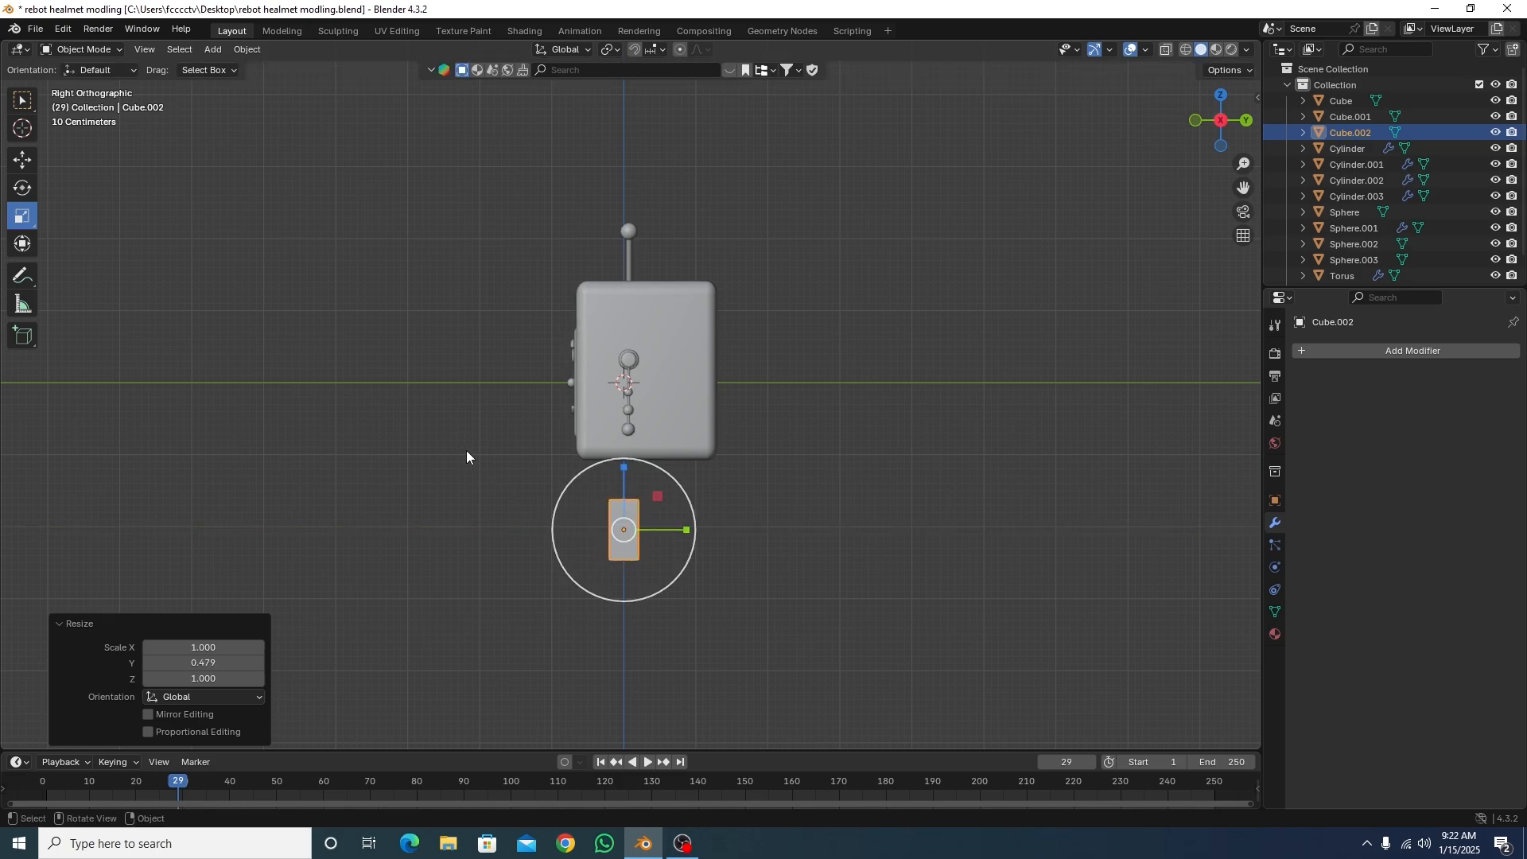
Step: Raise the neck block about 0.629 m along Z to the helmet's underside and adjust its Y position
{"action": "left_click", "coordinate": [21, 162]}
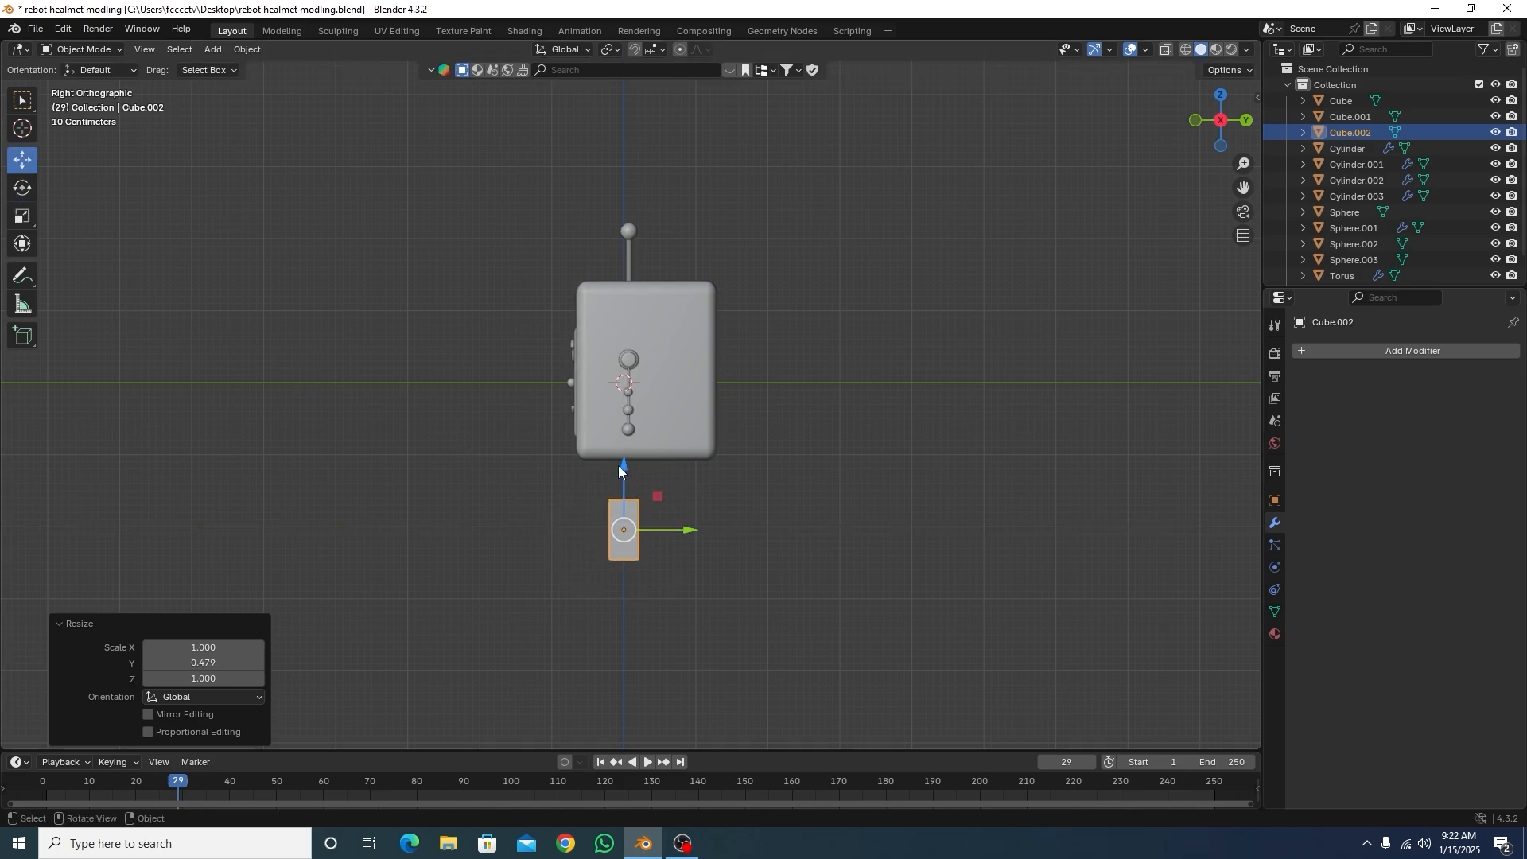
{"action": "left_click_drag", "start_coordinate": [623, 465], "coordinate": [626, 419]}
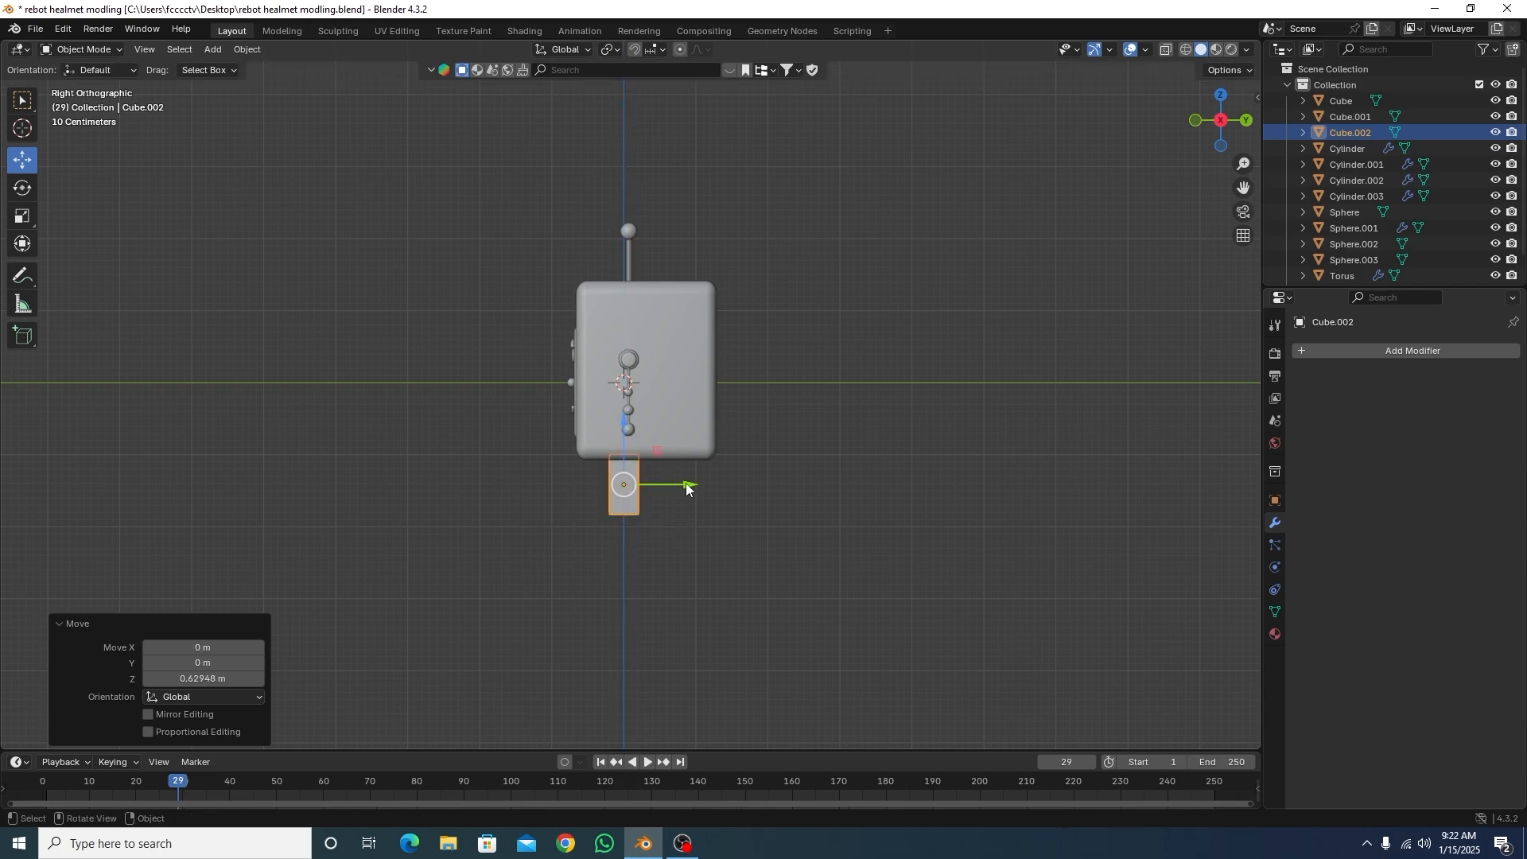
{"action": "left_click_drag", "start_coordinate": [686, 485], "coordinate": [691, 485]}
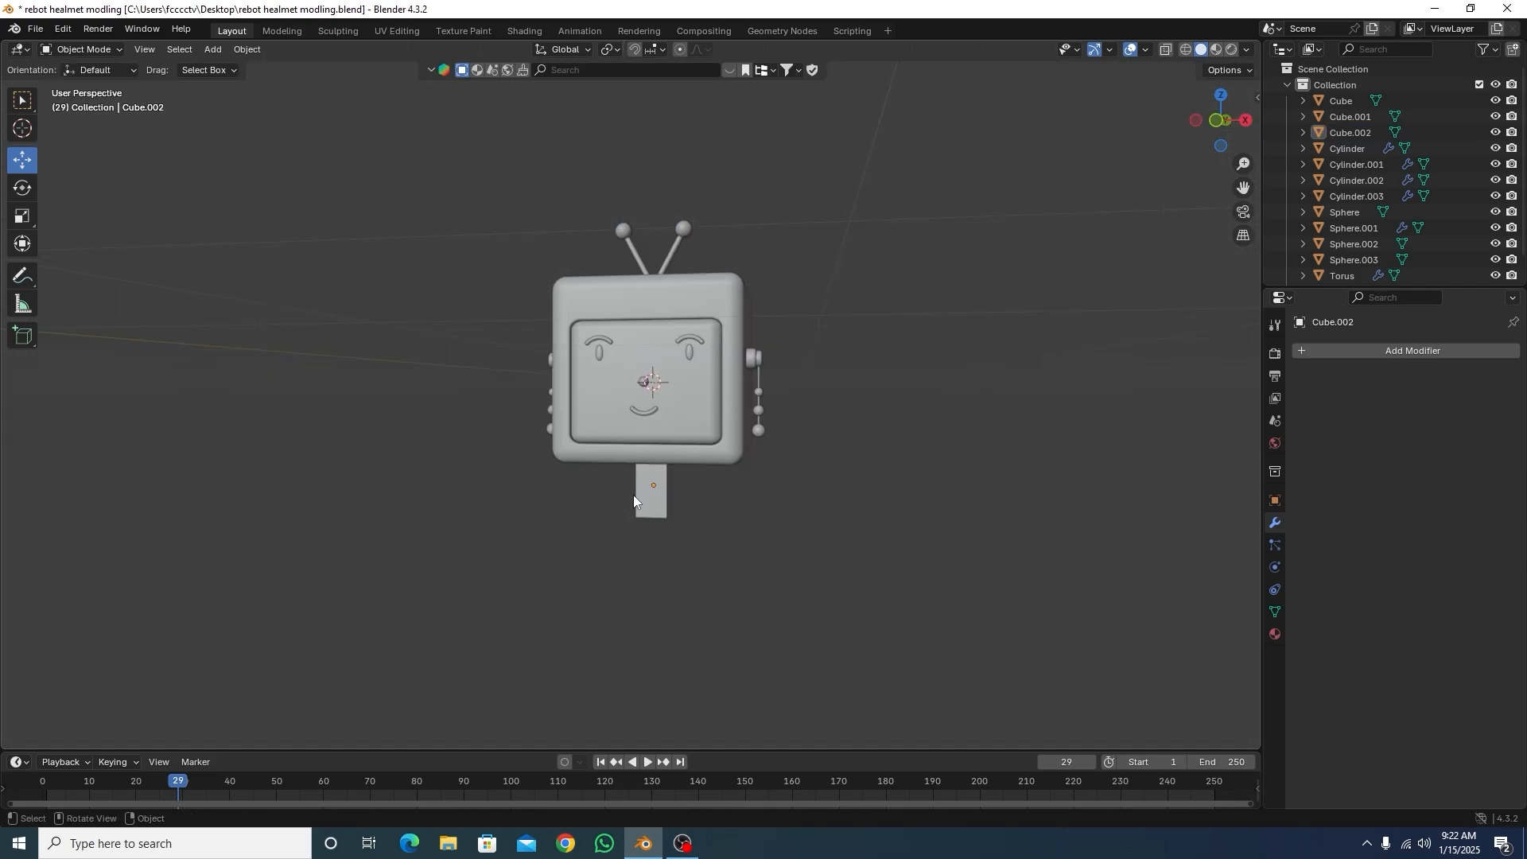
Step: Bevel the neck block's four vertical edges with 6 segments and an offset of about 0.459 m
{"action": "scroll", "coordinate": [633, 494], "scroll_direction": "up", "scroll_amount": 1}
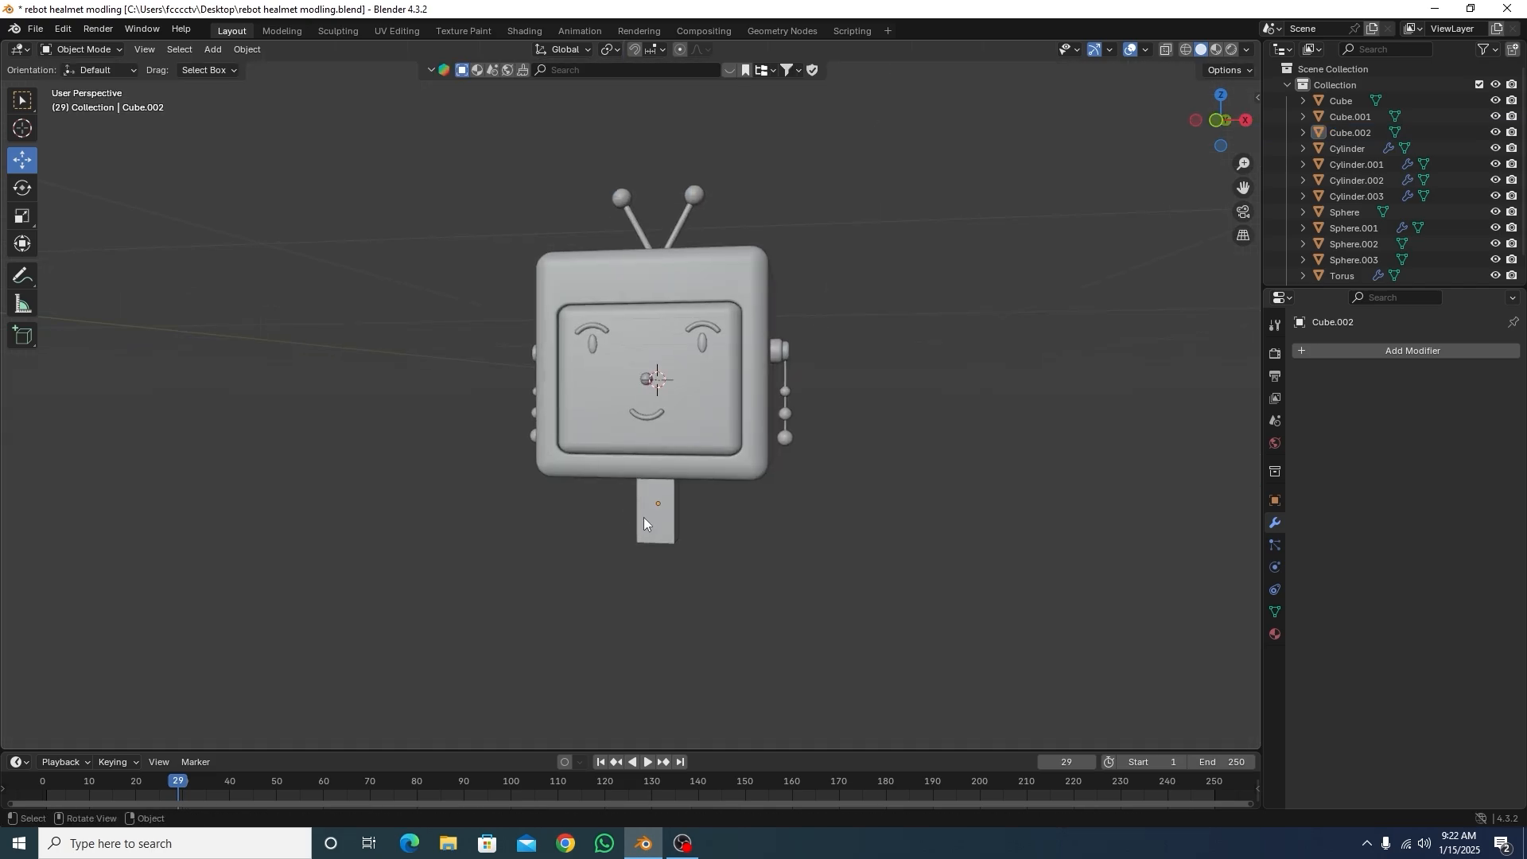
{"action": "scroll", "coordinate": [644, 521], "scroll_direction": "up", "scroll_amount": 2}
{"action": "left_click", "coordinate": [683, 590]}
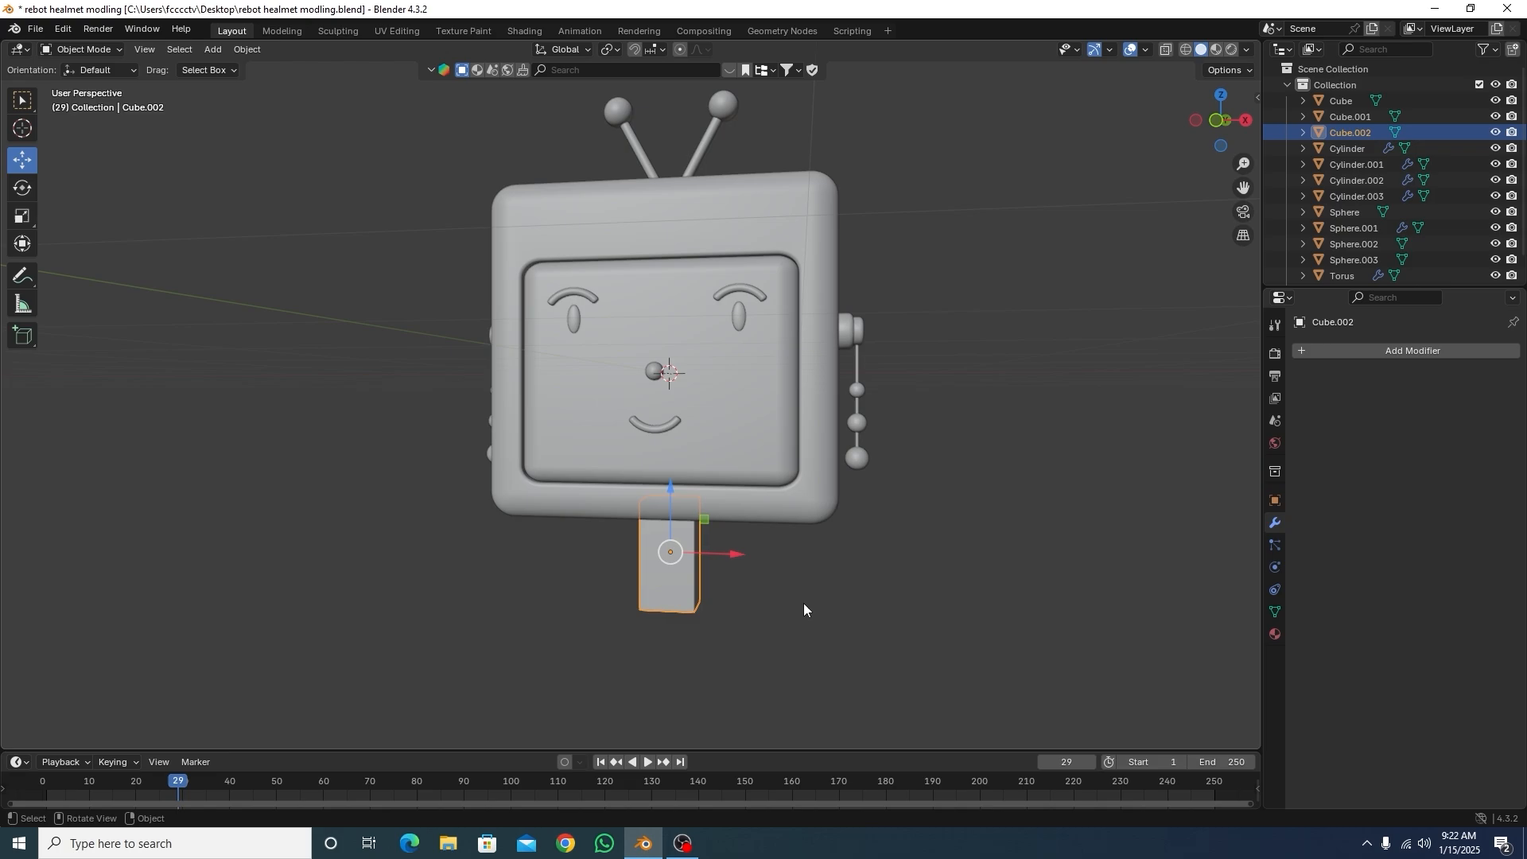
{"action": "key", "text": "Tab"}
{"action": "scroll", "coordinate": [725, 580], "scroll_direction": "up", "scroll_amount": 2}
{"action": "left_click", "coordinate": [726, 580]}
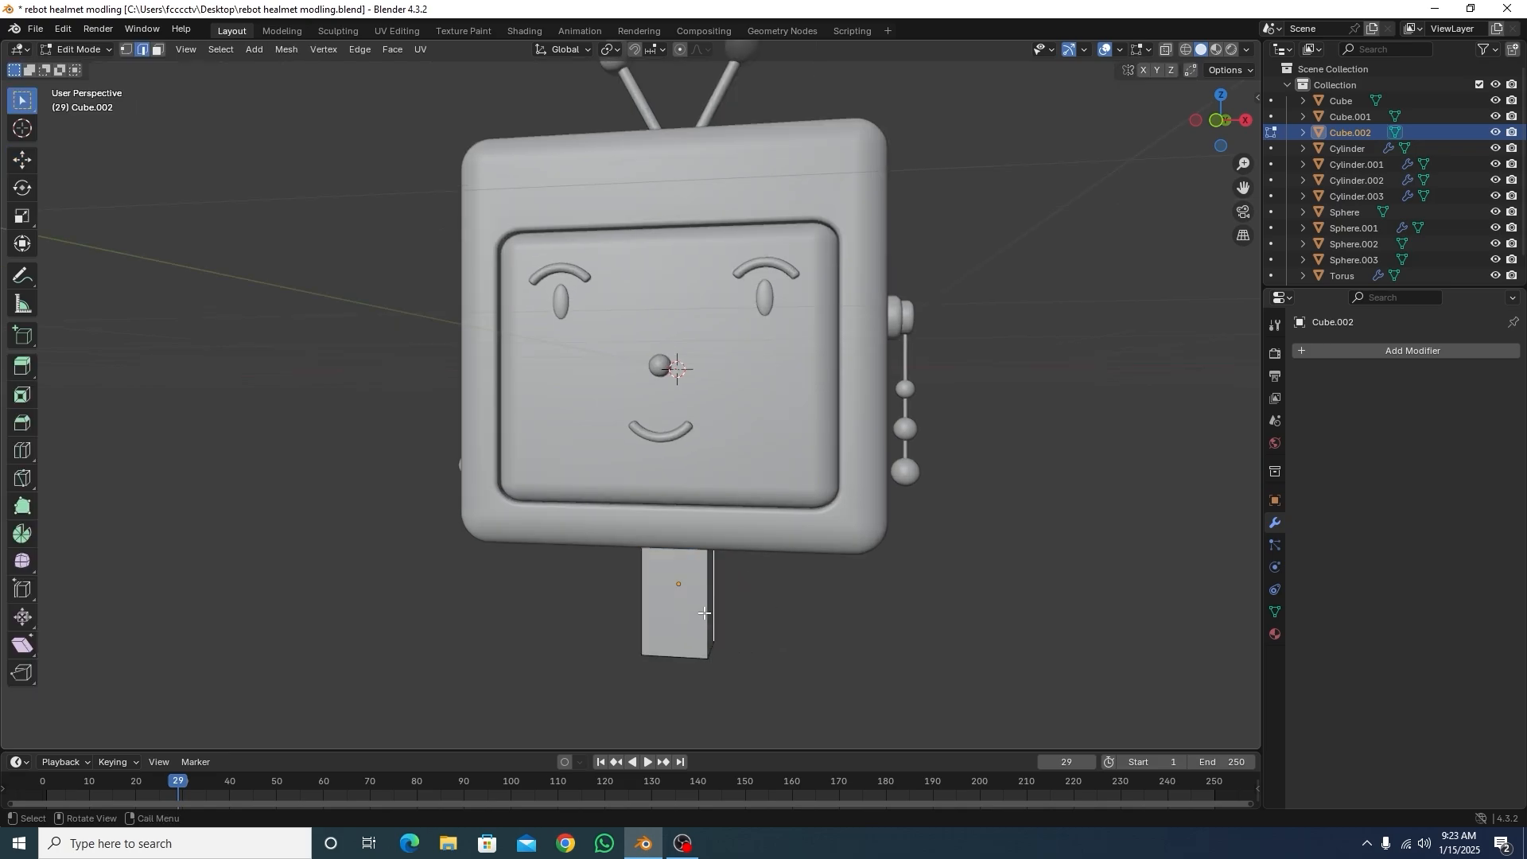
{"action": "left_click", "coordinate": [713, 606], "text": "shift"}
{"action": "left_click", "coordinate": [714, 603], "text": "shift"}
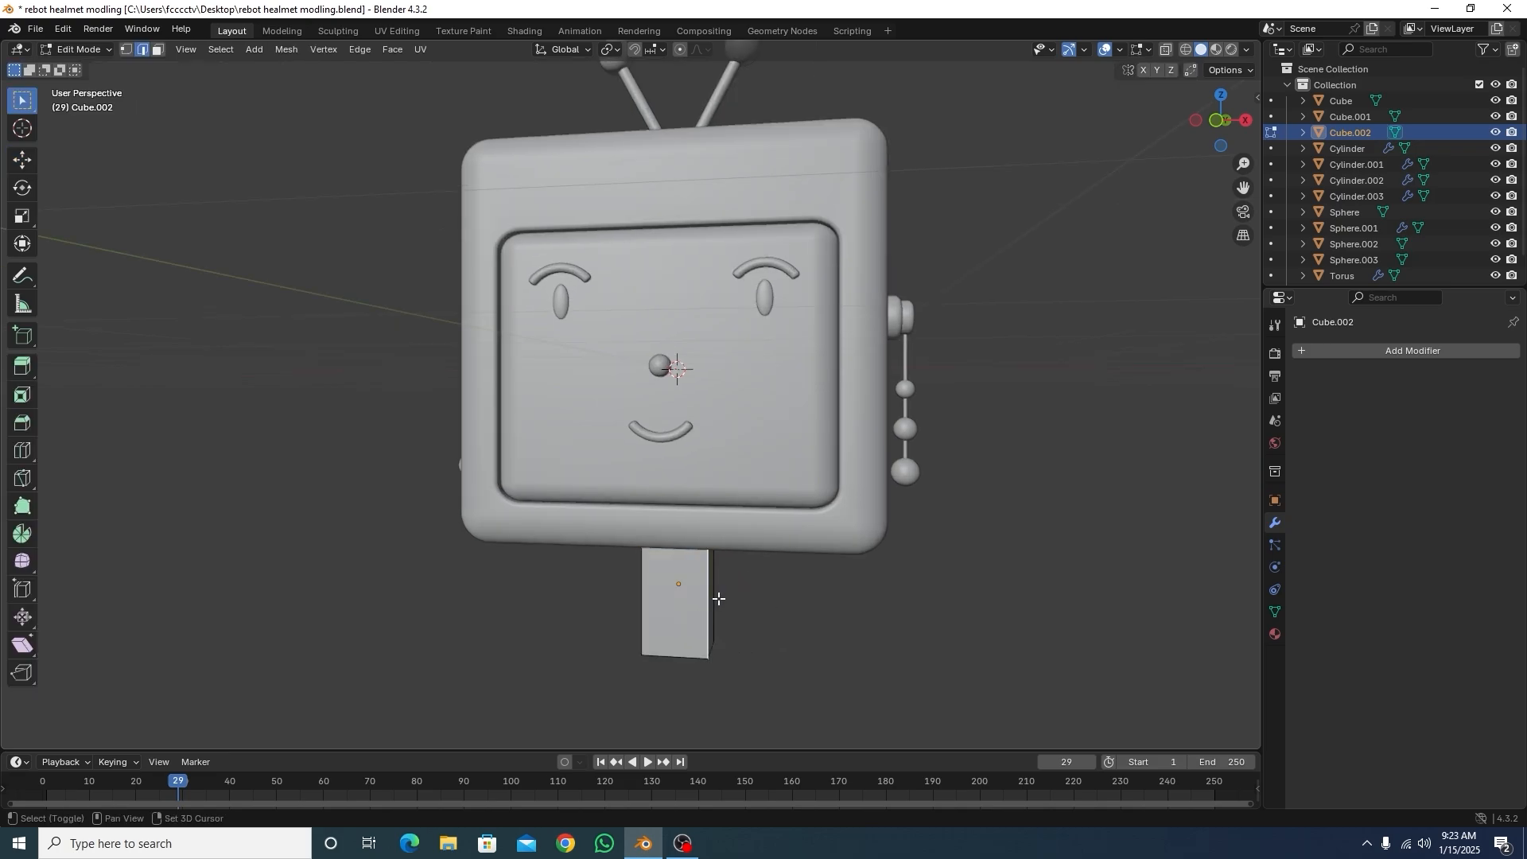
{"action": "left_click", "coordinate": [718, 599], "text": "shift"}
{"action": "left_click", "coordinate": [642, 613], "text": "shift"}
{"action": "middle_click_drag", "start_coordinate": [573, 631], "coordinate": [628, 595]}
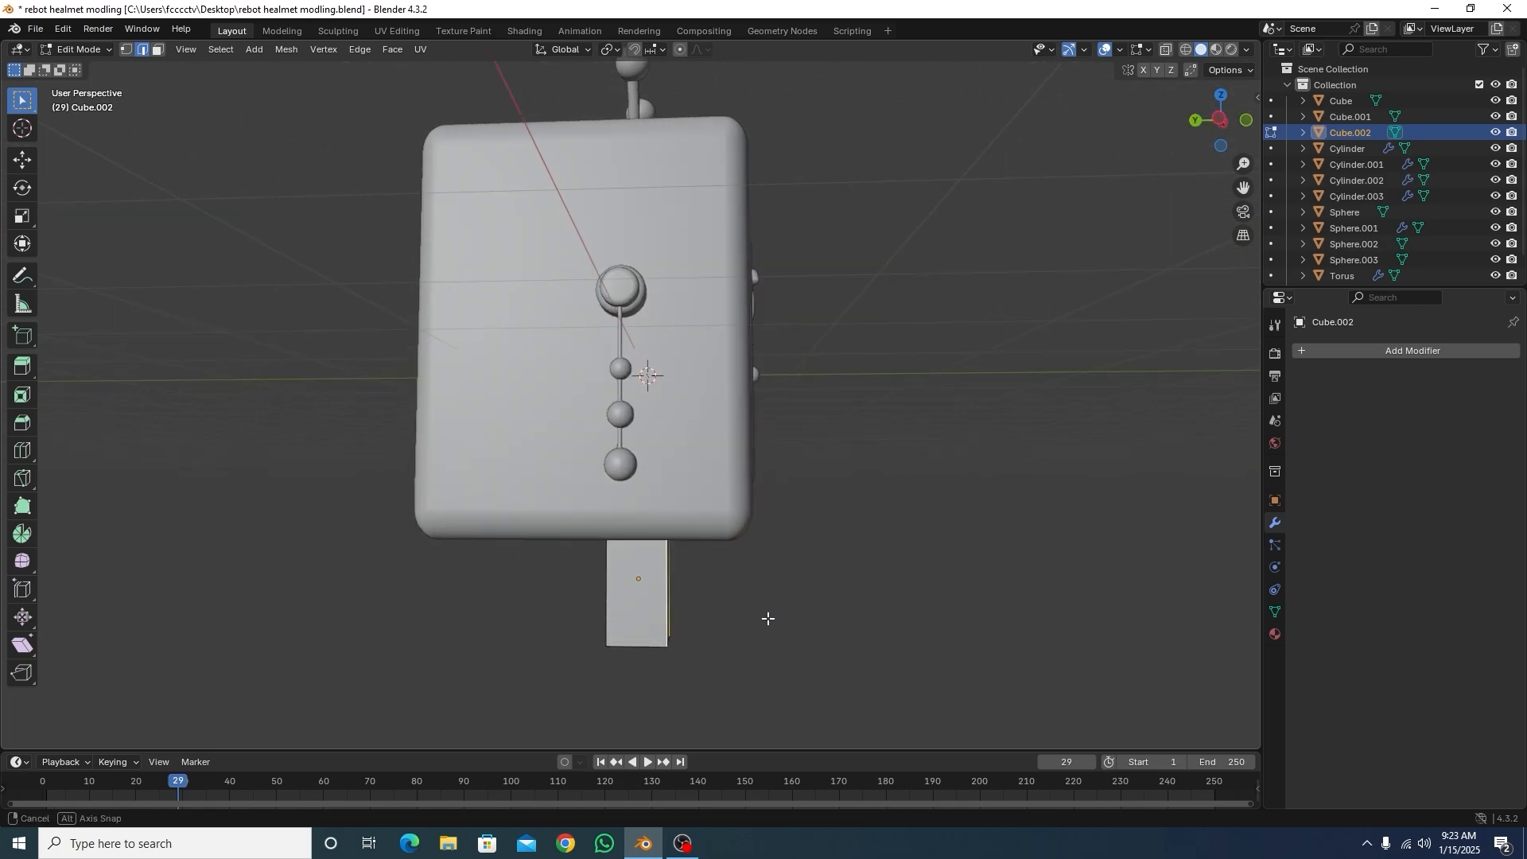
{"action": "left_click", "coordinate": [608, 597], "text": "shift"}
{"action": "middle_click_drag", "start_coordinate": [825, 600], "coordinate": [808, 624]}
{"action": "key", "text": "ctrl+b"}
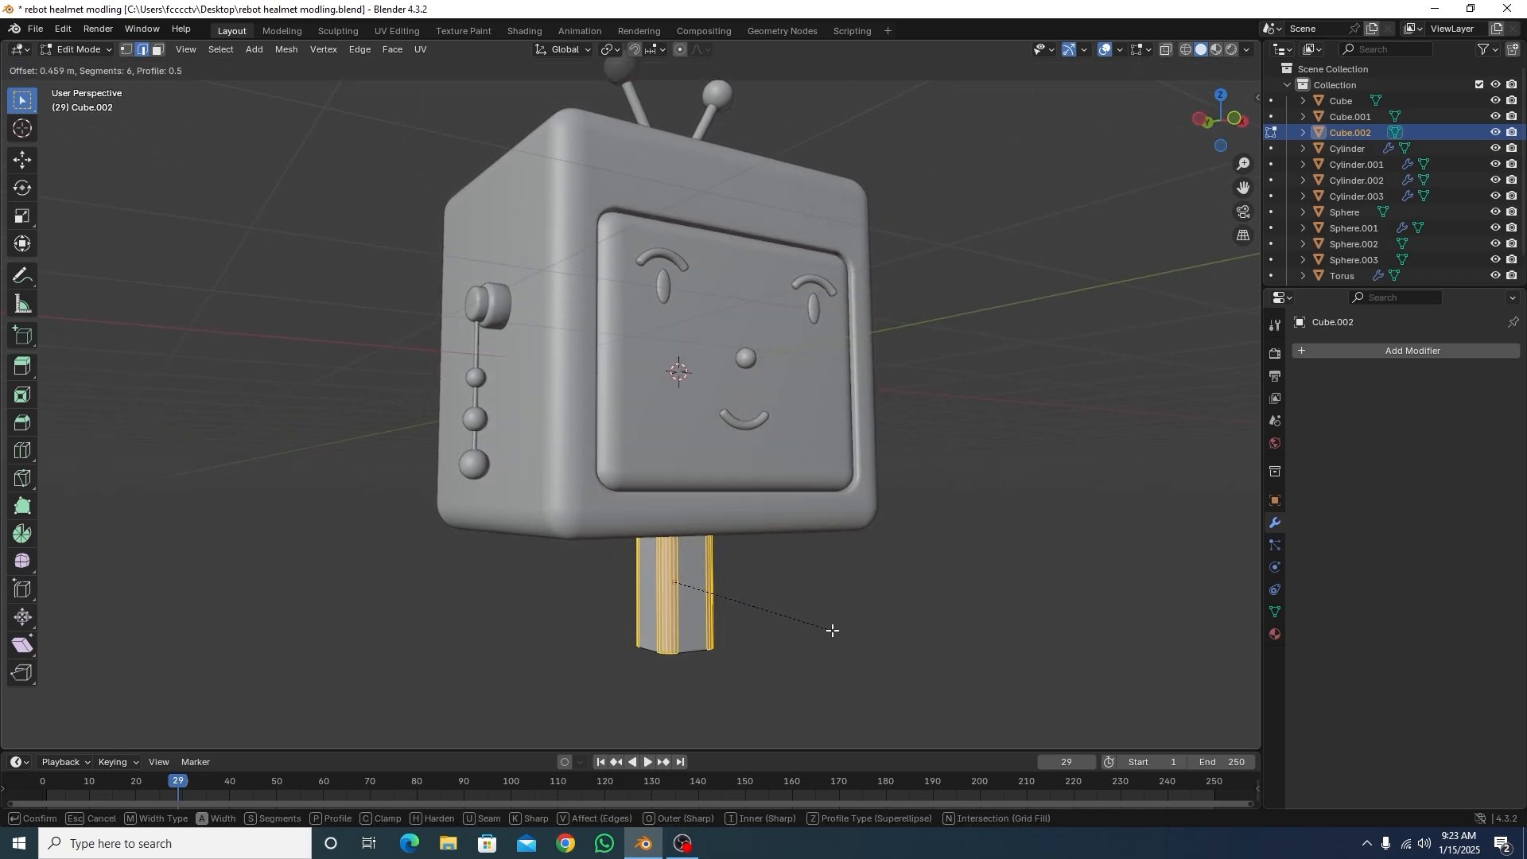
{"action": "left_click", "coordinate": [832, 631]}
{"action": "key", "text": "Tab"}
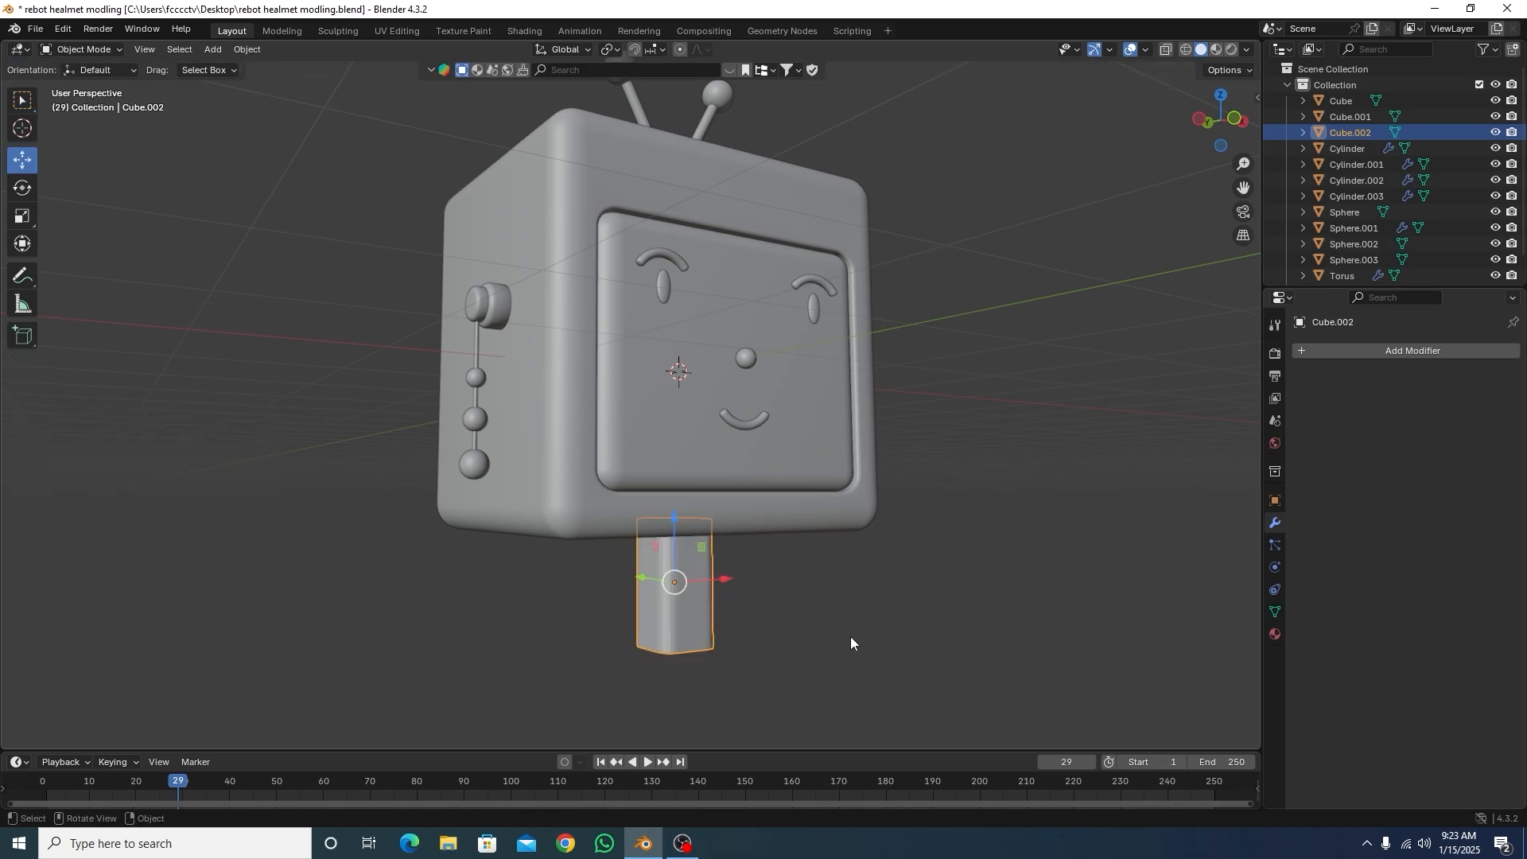
Step: Apply smooth shading to the neck block
{"action": "scroll", "coordinate": [866, 584], "scroll_direction": "down", "scroll_amount": 3}
{"action": "middle_click_drag", "start_coordinate": [865, 584], "coordinate": [700, 541]}
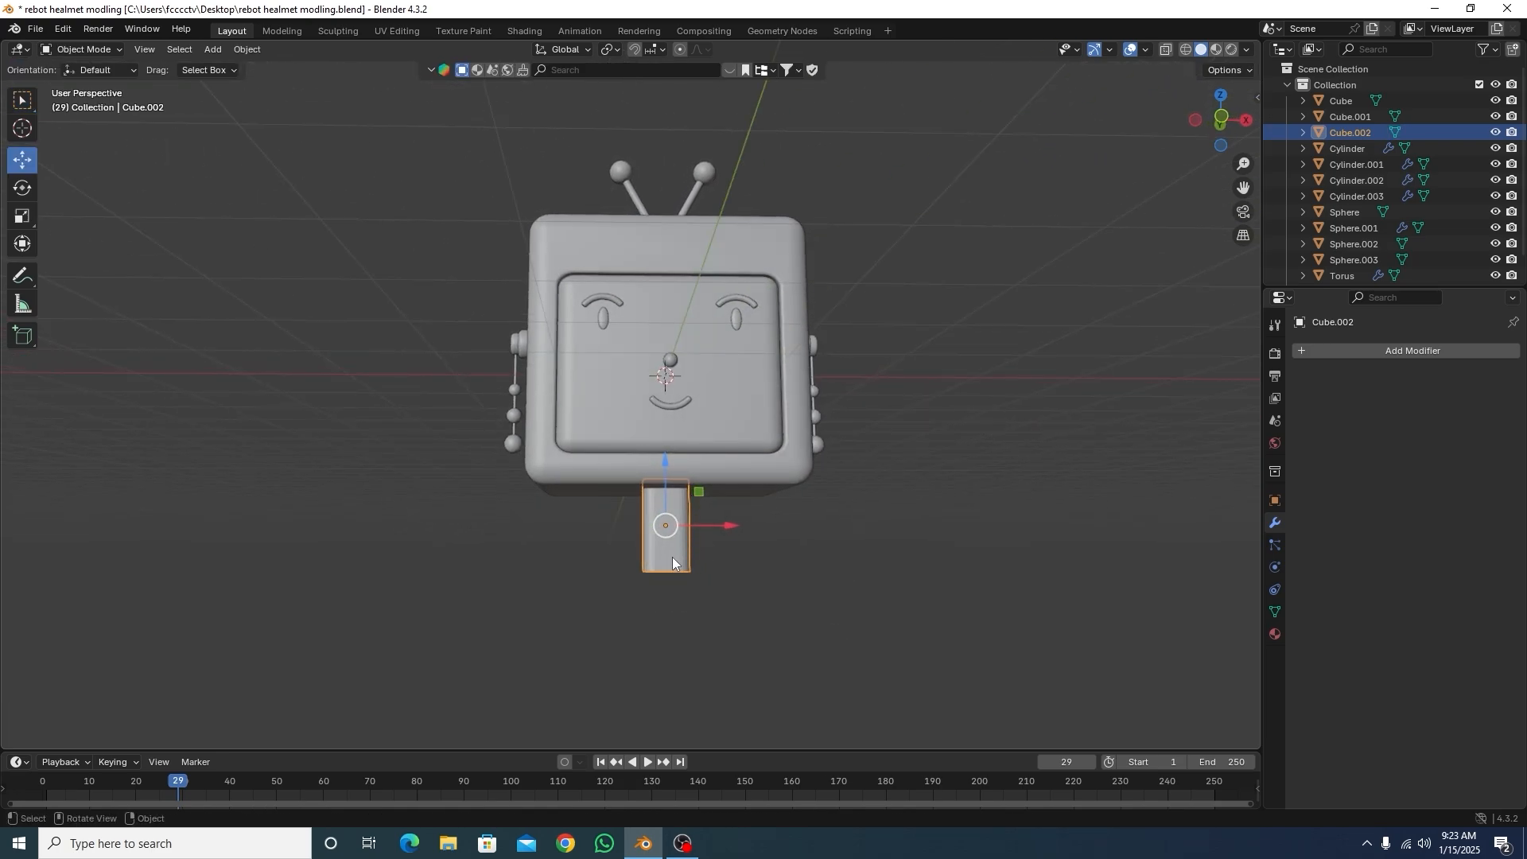
{"action": "right_click", "coordinate": [671, 557]}
{"action": "left_click", "coordinate": [603, 496]}
{"action": "left_click", "coordinate": [723, 546]}
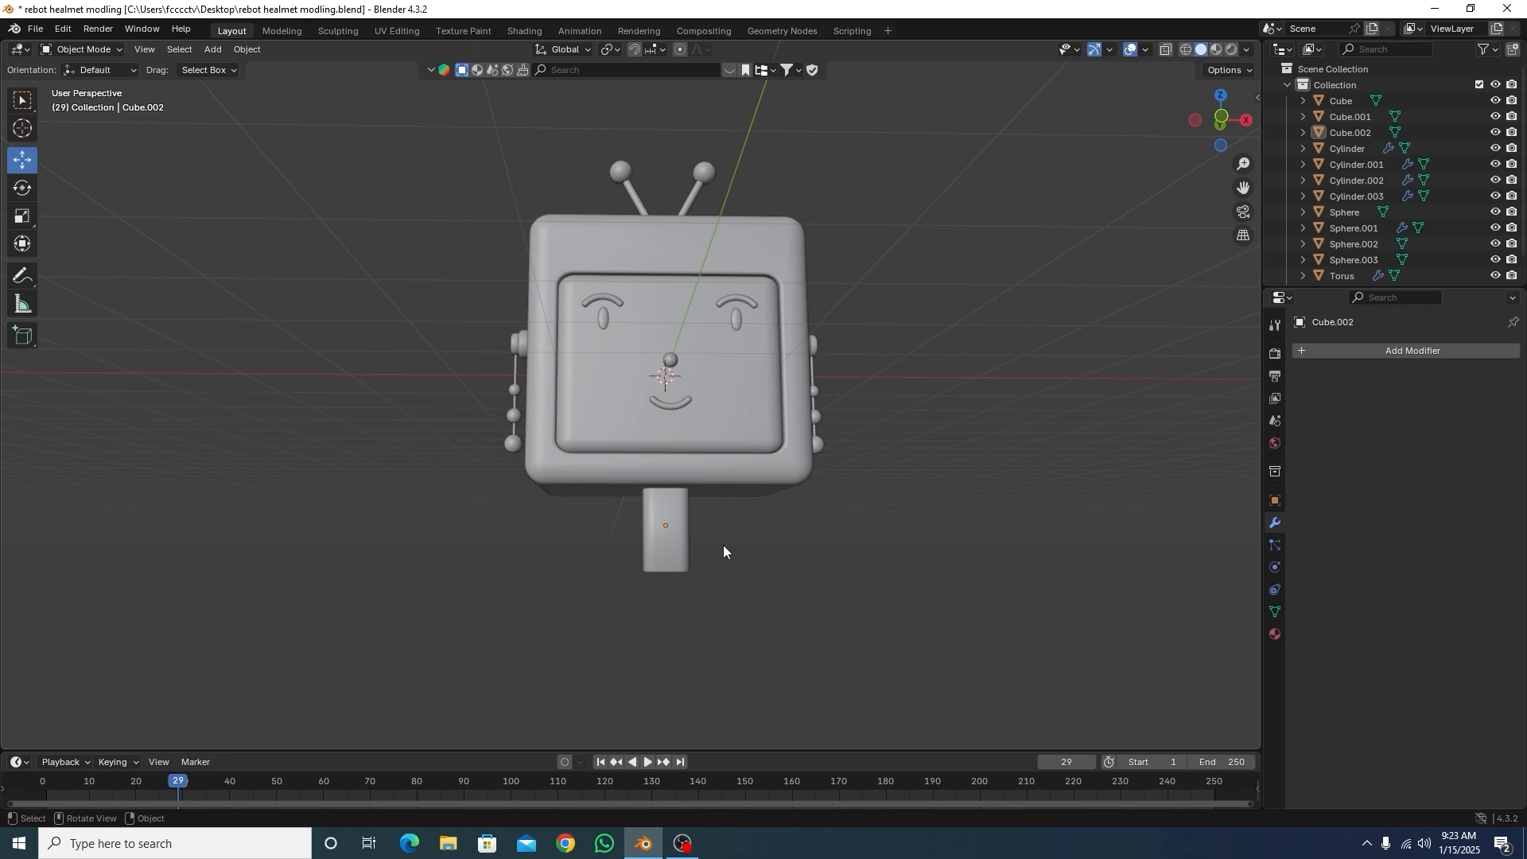
Step: Add a mesh torus in front view with a major radius of 0.87 m and a minor radius of 0.19 m
{"action": "key", "text": "KP_1"}
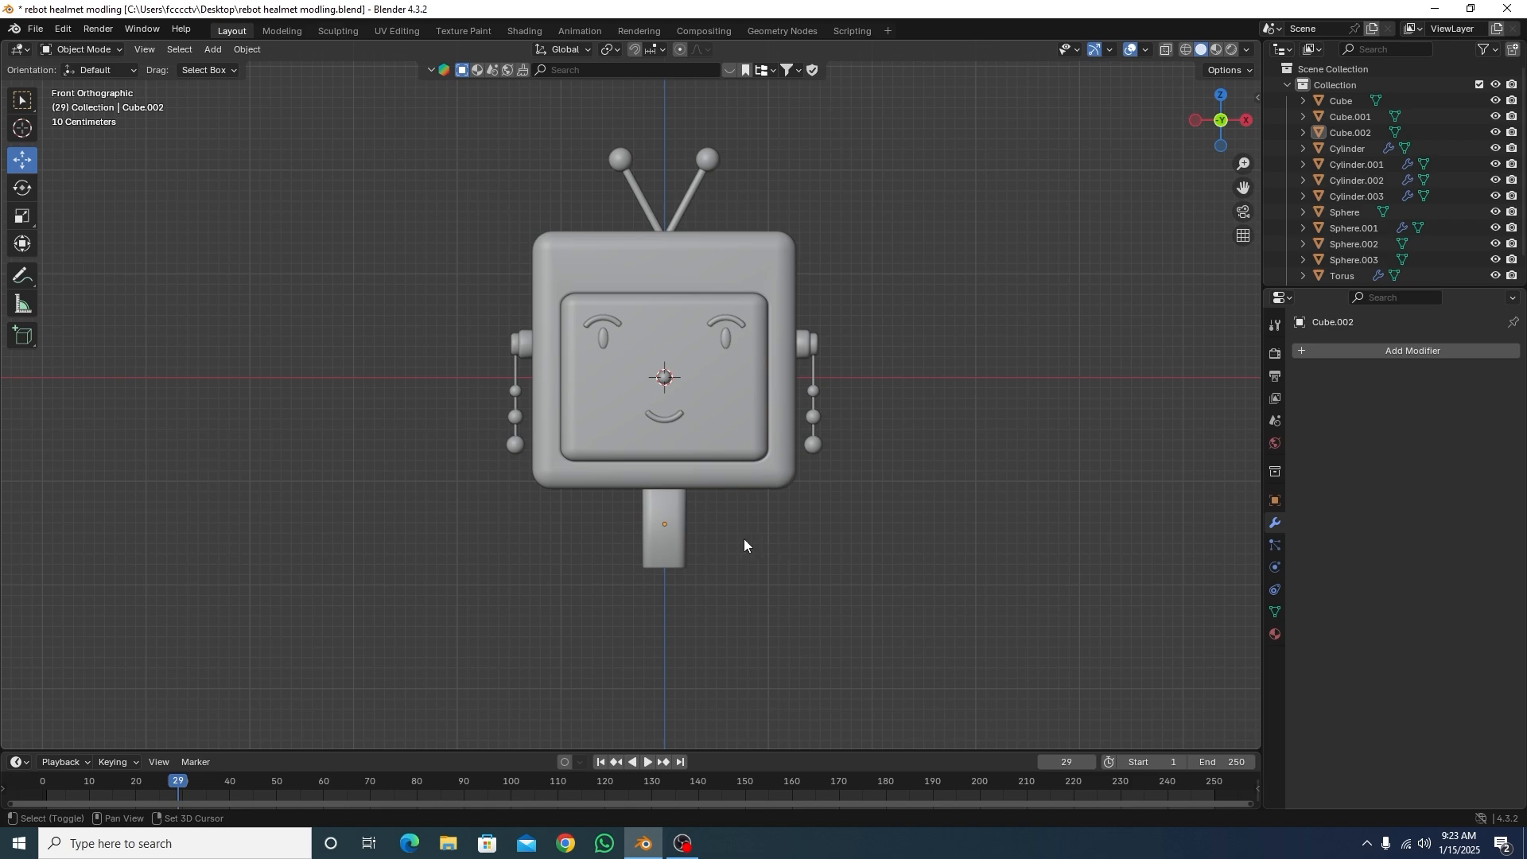
{"action": "key", "text": "shift+a"}
{"action": "mouse_move", "coordinate": [741, 515]}
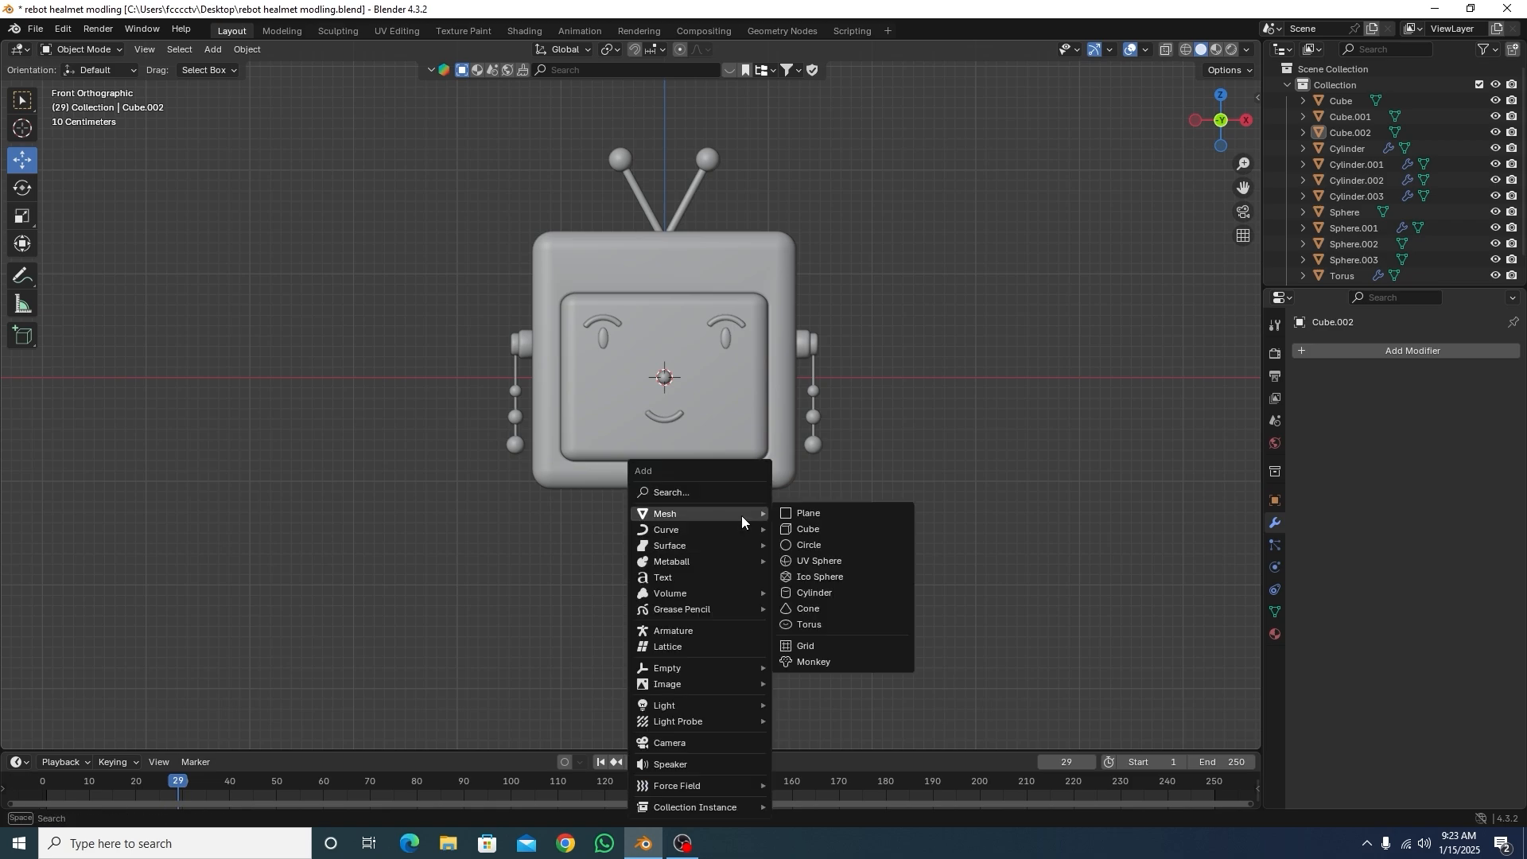
{"action": "left_click", "coordinate": [823, 626]}
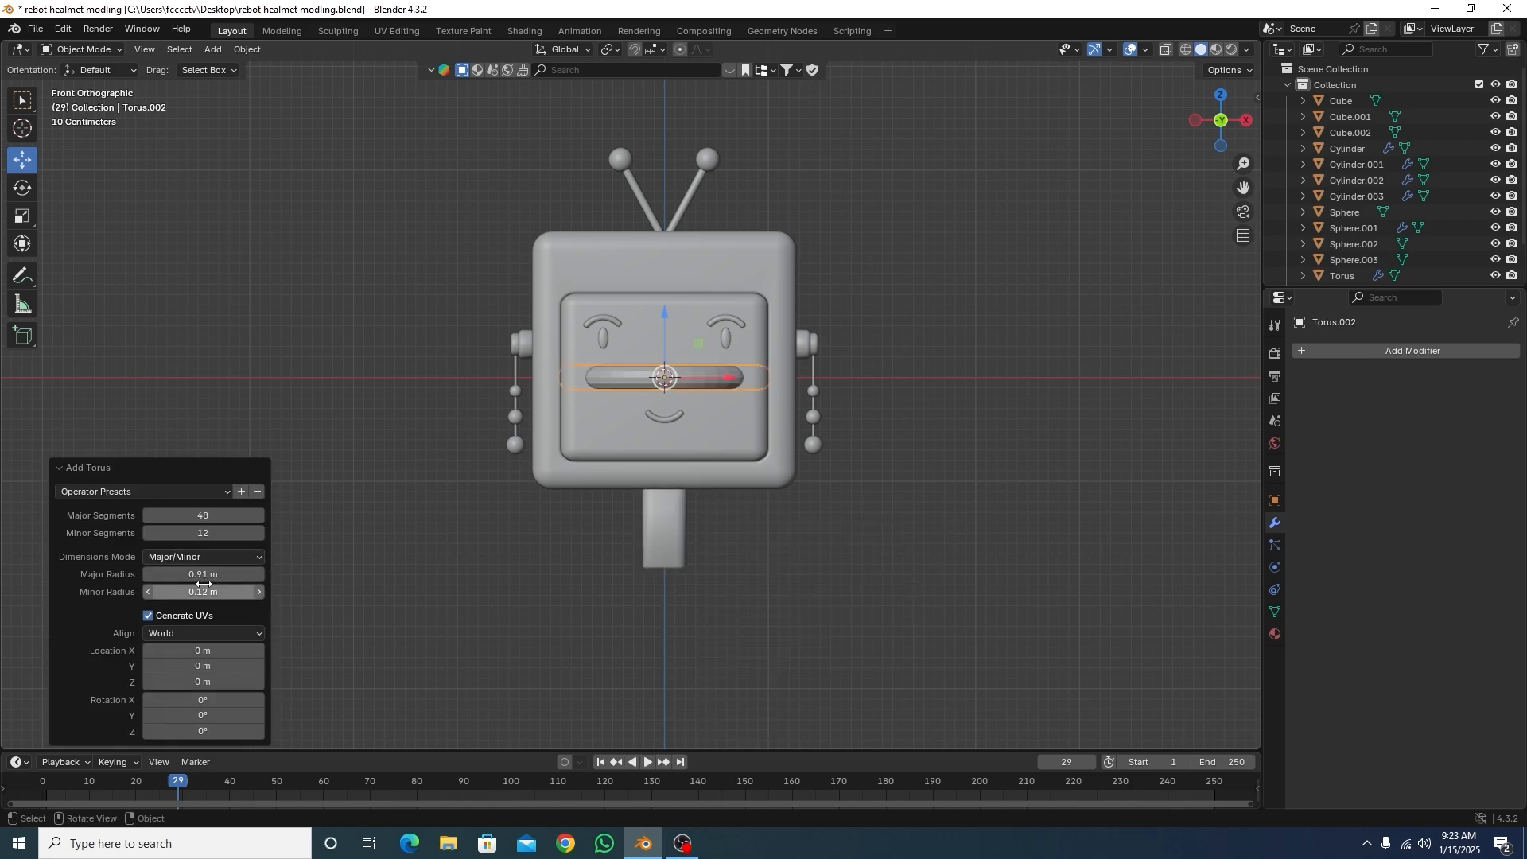
{"action": "left_click_drag", "start_coordinate": [203, 592], "coordinate": [240, 592]}
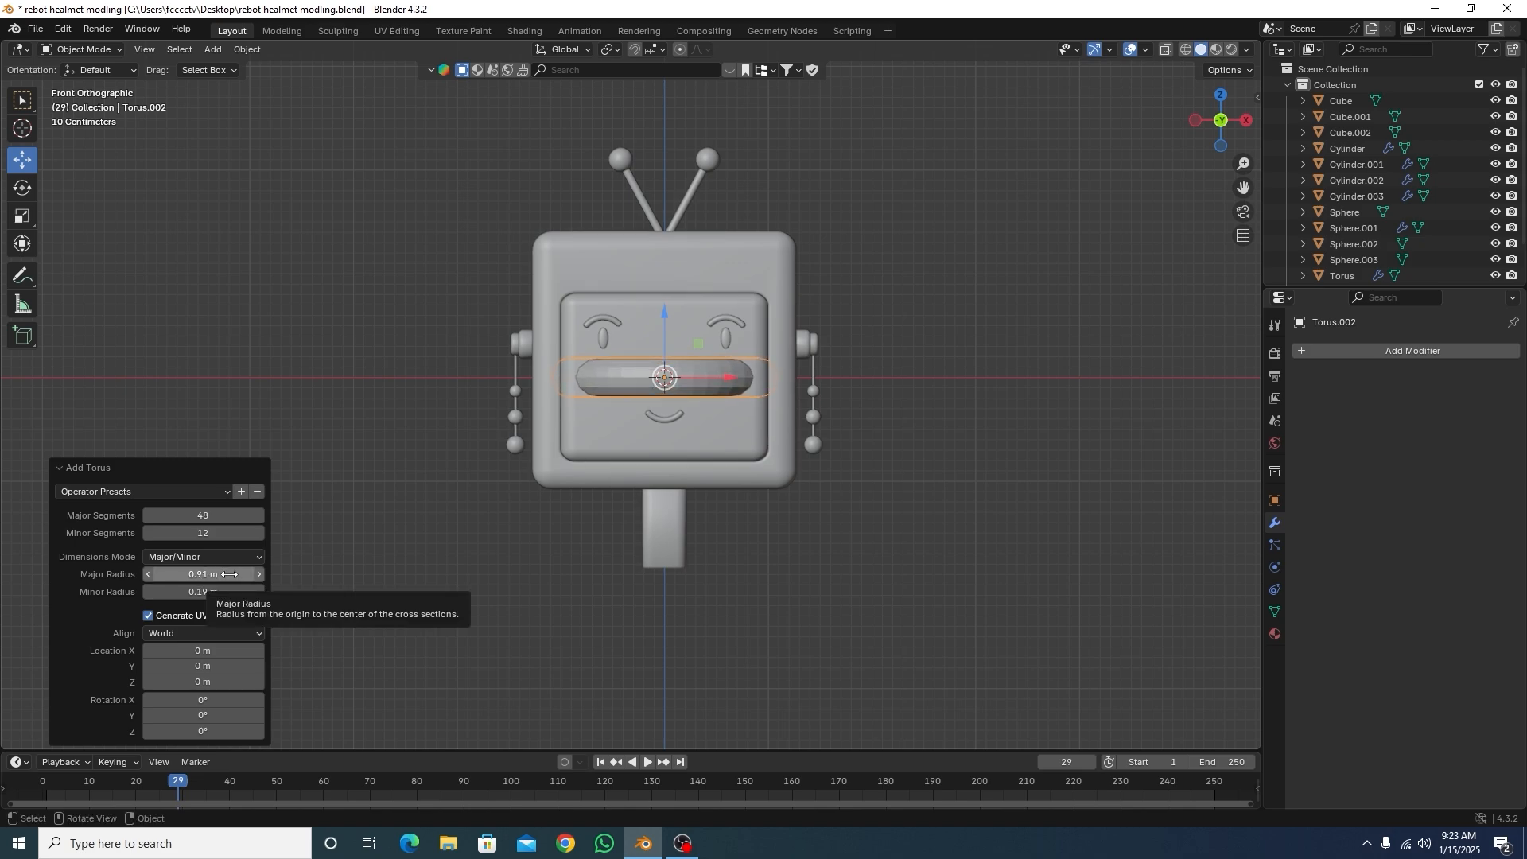
{"action": "left_click_drag", "start_coordinate": [229, 575], "coordinate": [213, 574]}
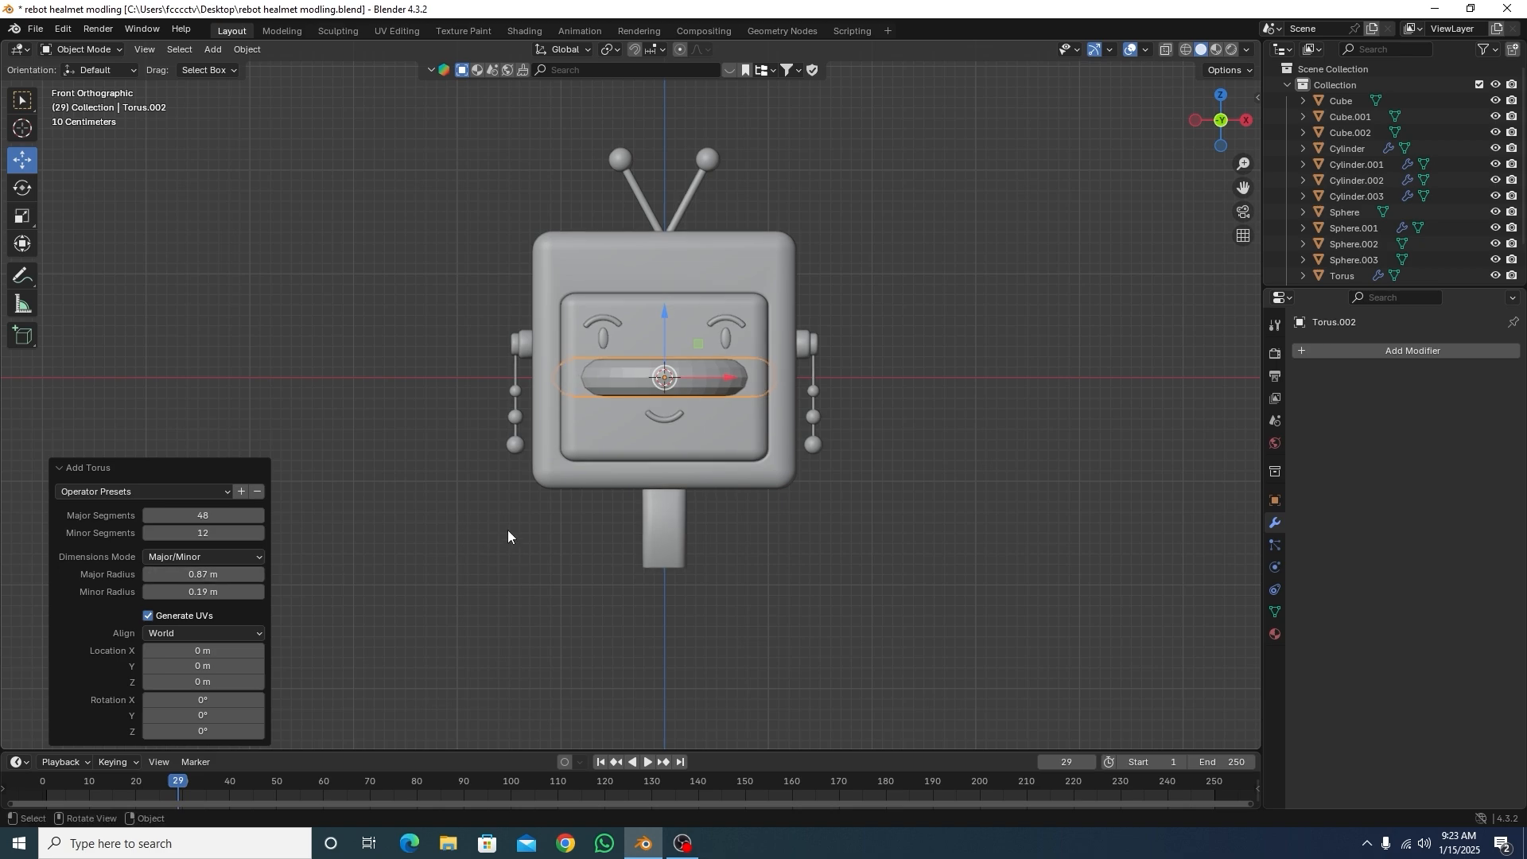
Step: Move the torus about -1.434 m along Z onto the neck block and scale it uniformly by about 0.359
{"action": "left_click_drag", "start_coordinate": [664, 316], "coordinate": [656, 466]}
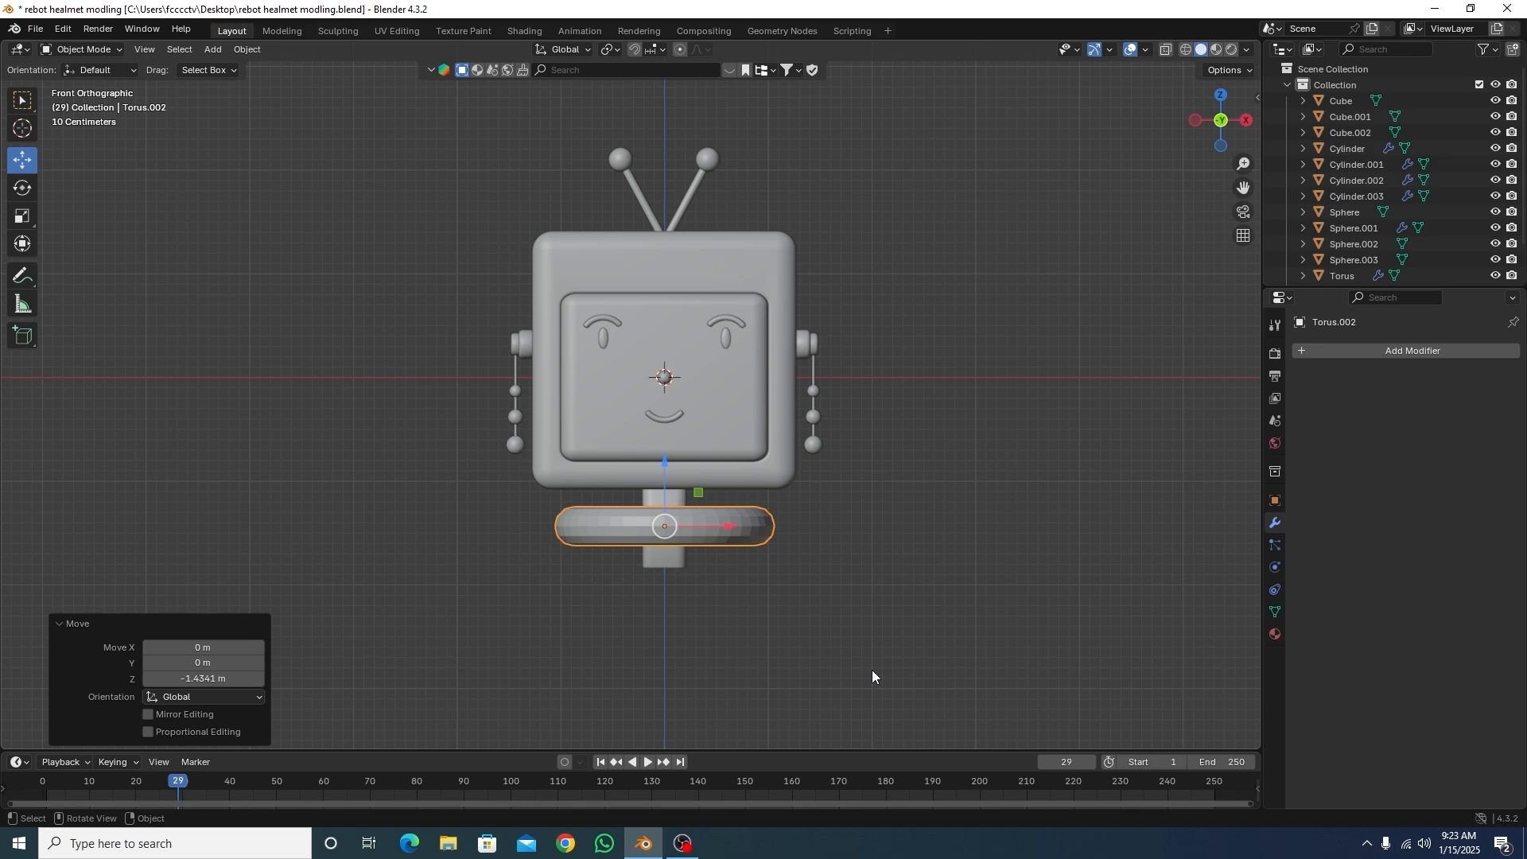
{"action": "key", "text": "s"}
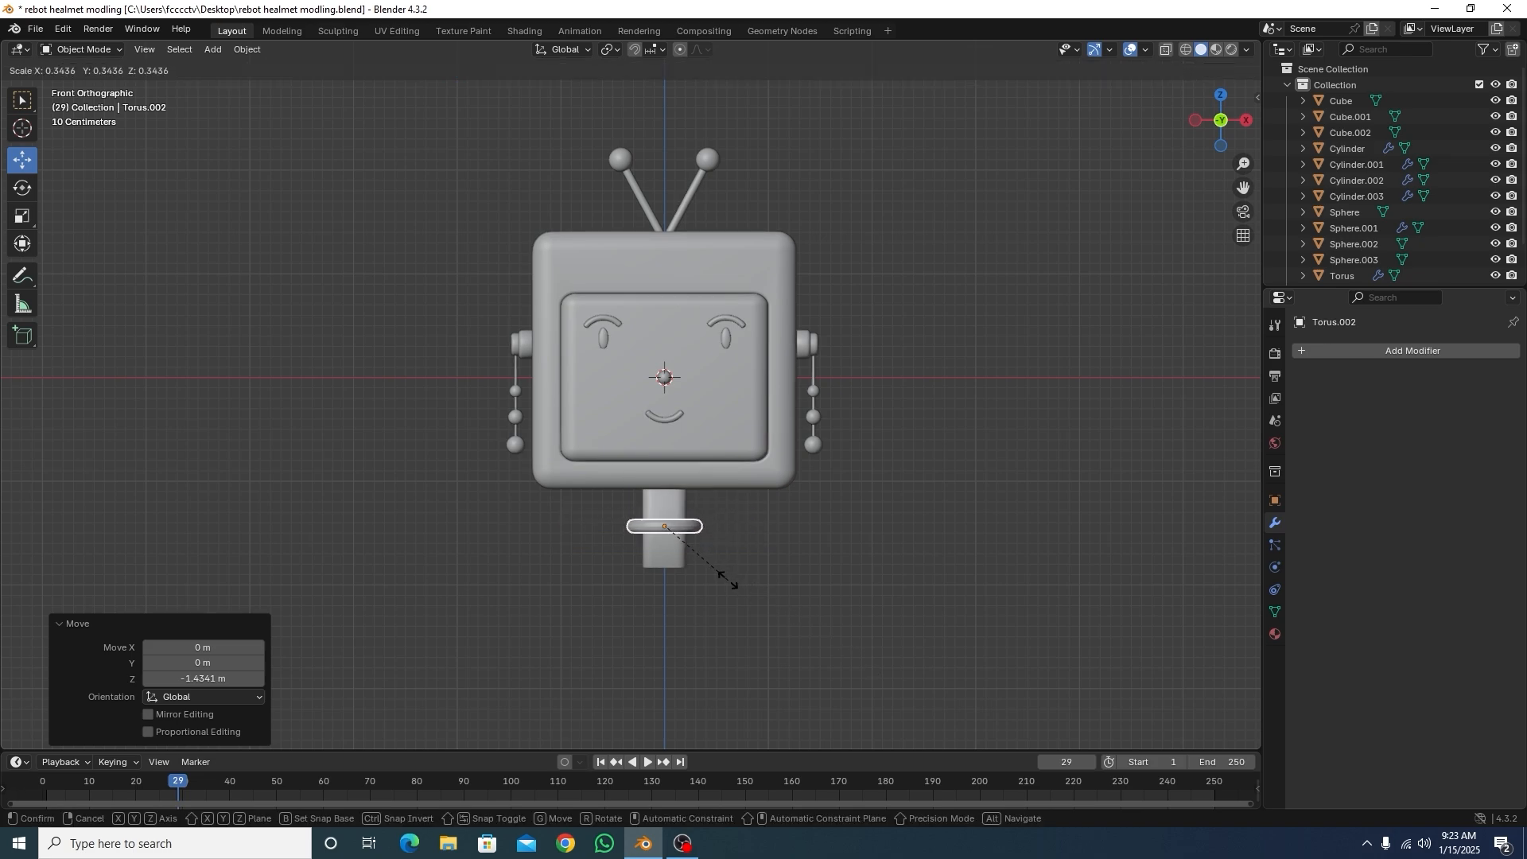
{"action": "left_click", "coordinate": [719, 579]}
Step: Tilt the neck ring about 6.33° around the global X axis
{"action": "scroll", "coordinate": [699, 599], "scroll_direction": "up", "scroll_amount": 3}
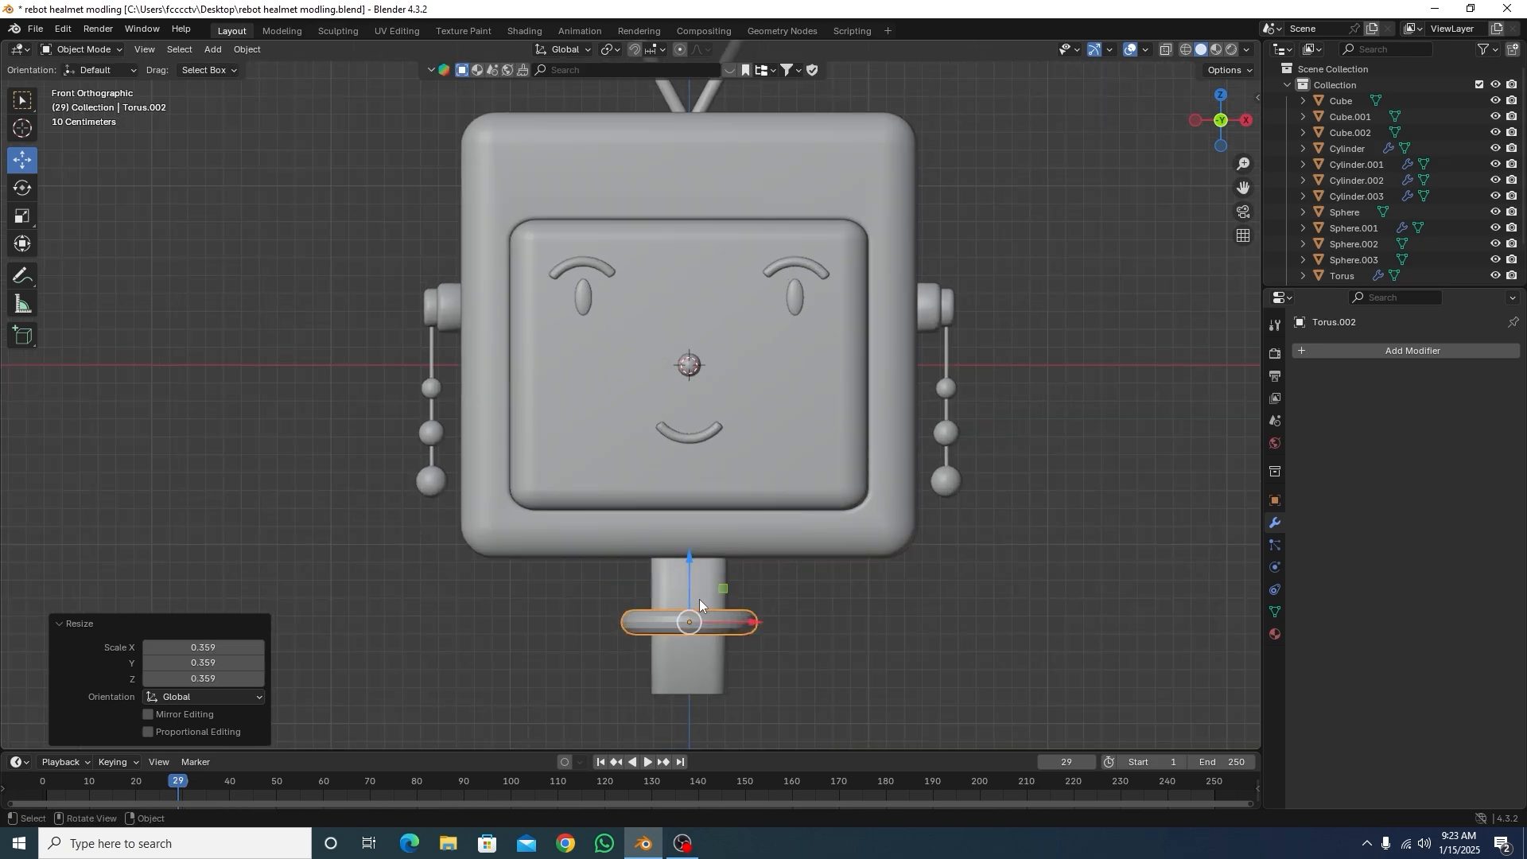
{"action": "scroll", "coordinate": [700, 615], "scroll_direction": "up", "scroll_amount": 1}
{"action": "key", "text": "r"}
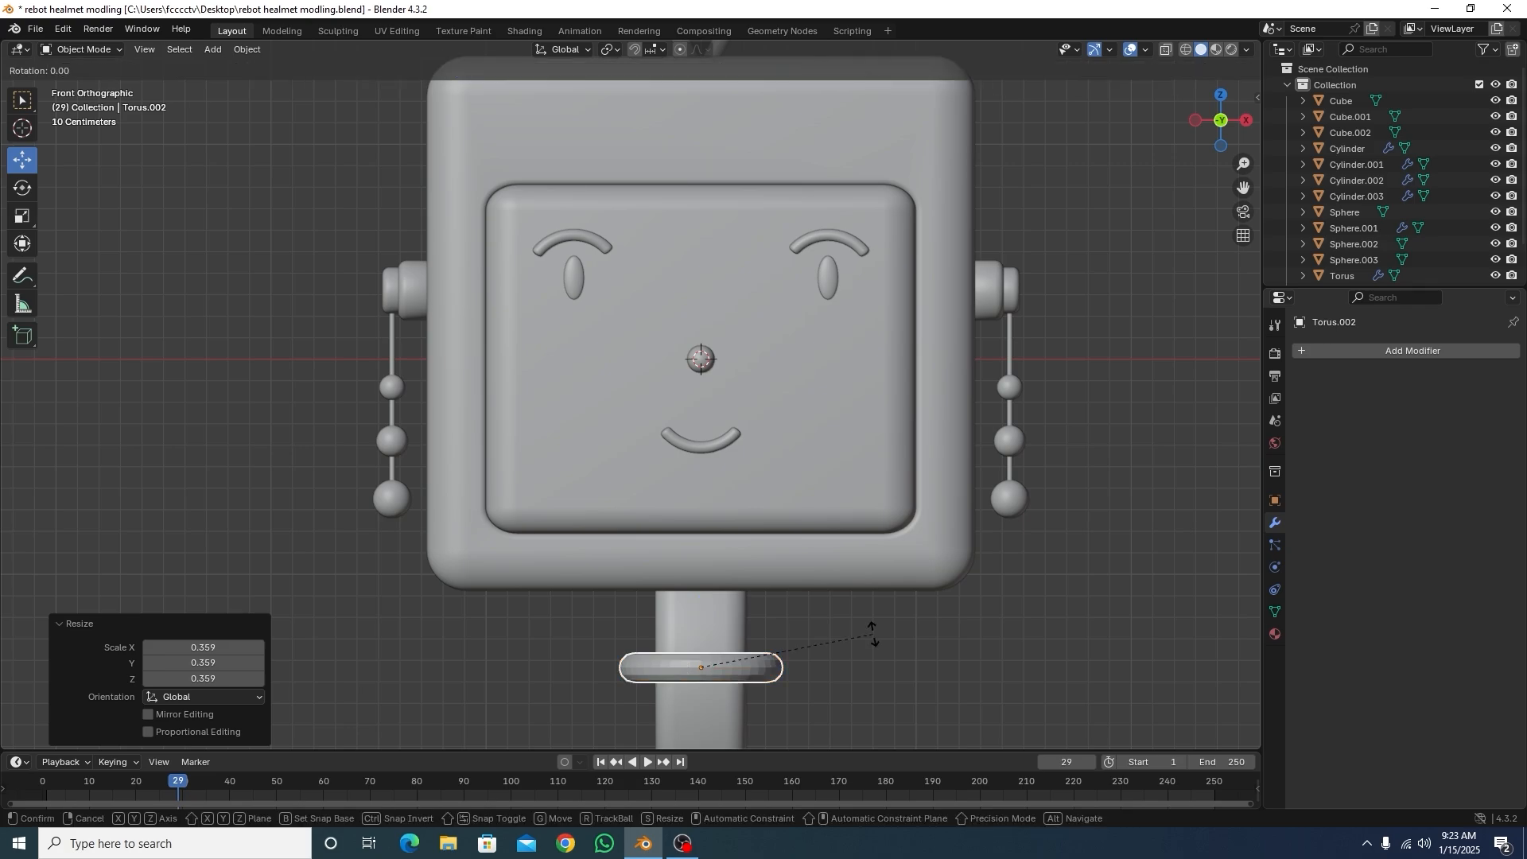
{"action": "key", "text": "x"}
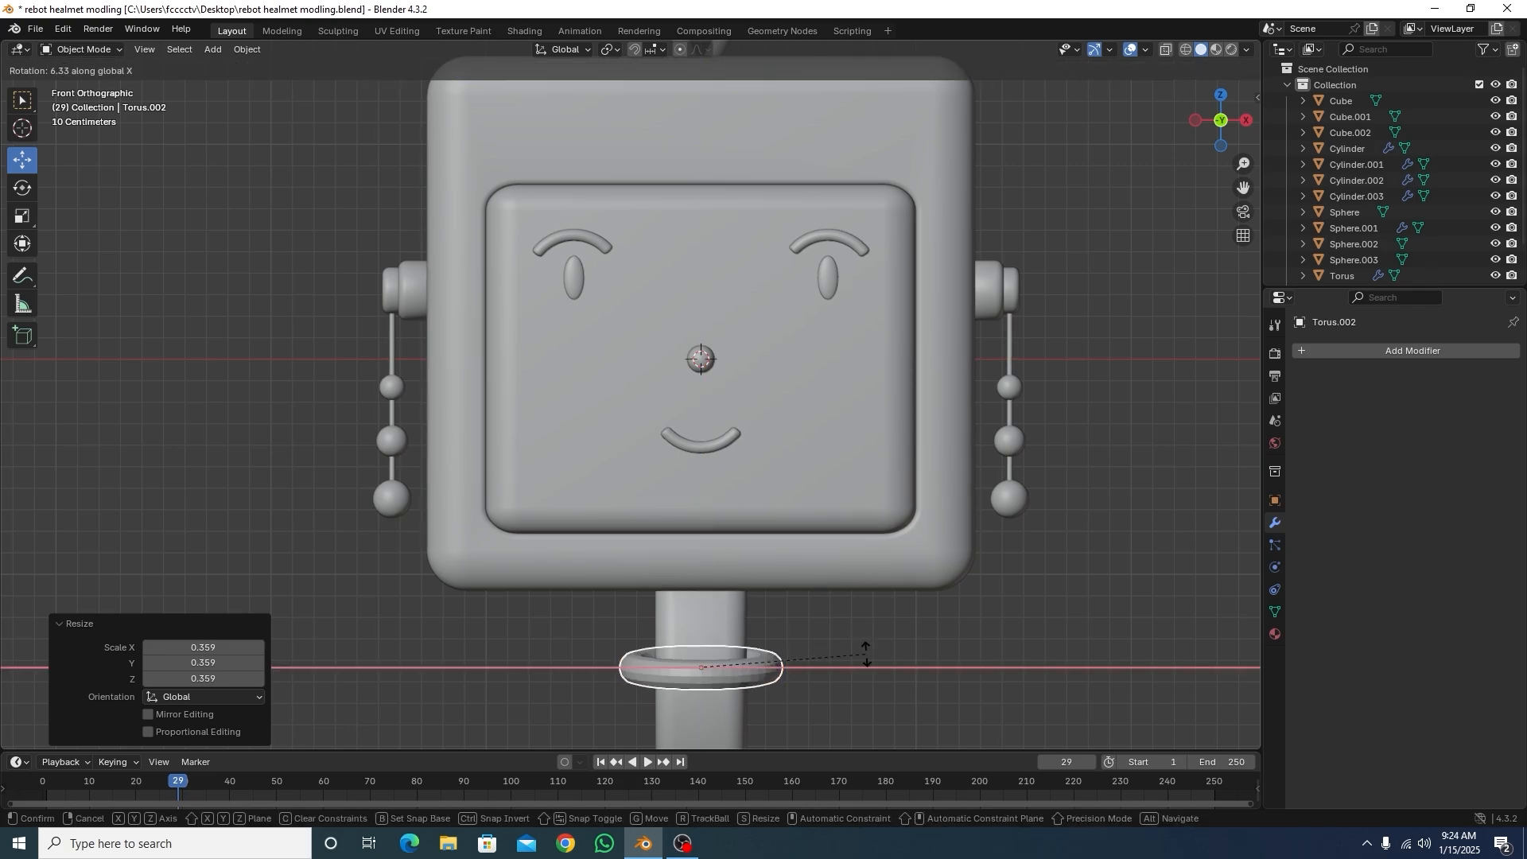
{"action": "right_click", "coordinate": [866, 653]}
Step: Apply smooth shading to the torus ring around the neck
{"action": "scroll", "coordinate": [857, 549], "scroll_direction": "down", "scroll_amount": 2}
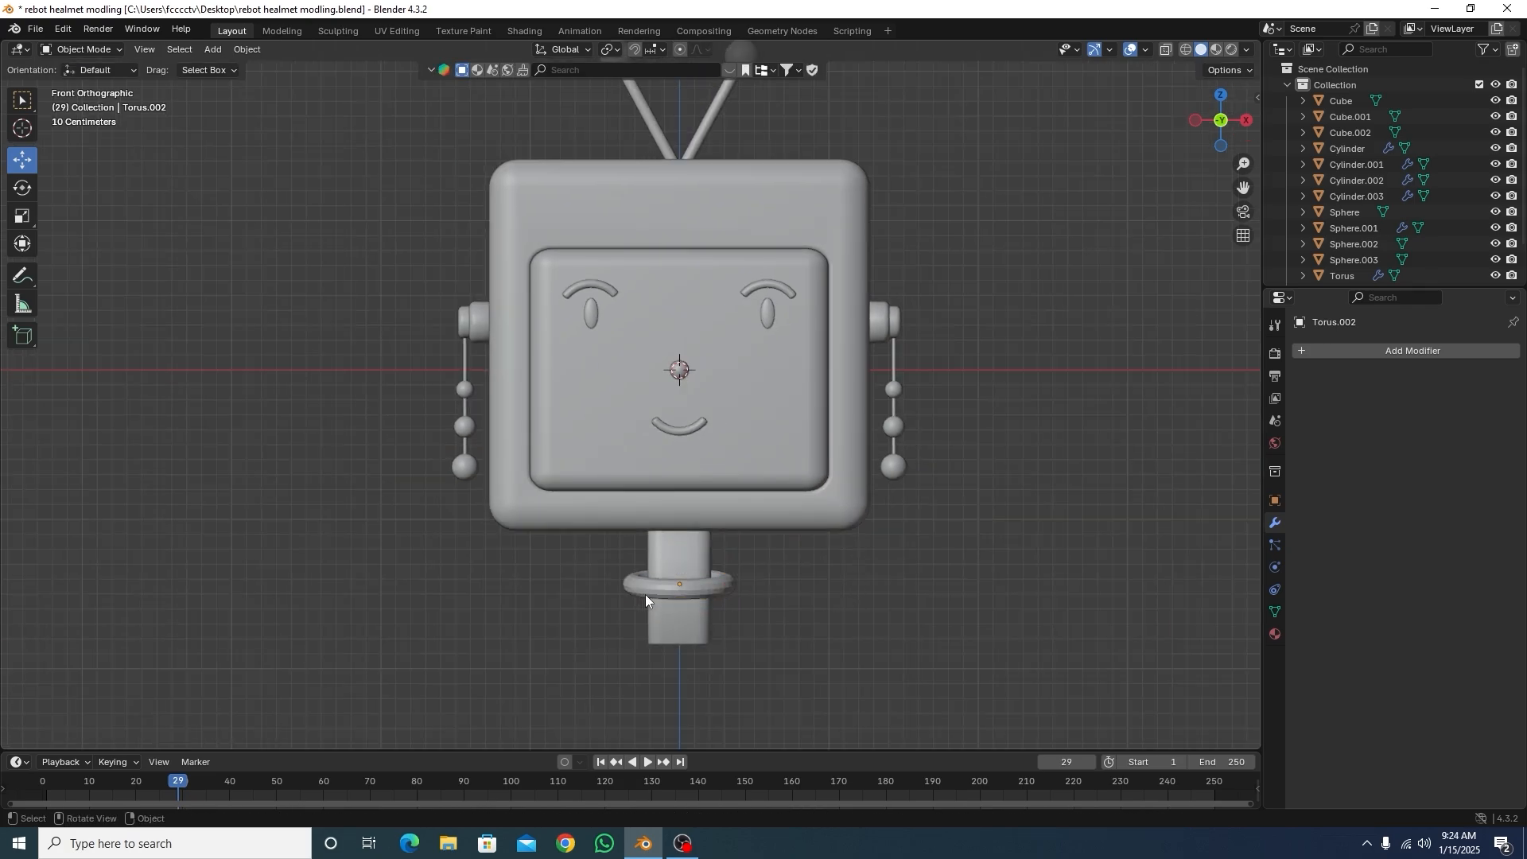
{"action": "scroll", "coordinate": [649, 594], "scroll_direction": "up", "scroll_amount": 1}
{"action": "scroll", "coordinate": [741, 478], "scroll_direction": "down", "scroll_amount": 2}
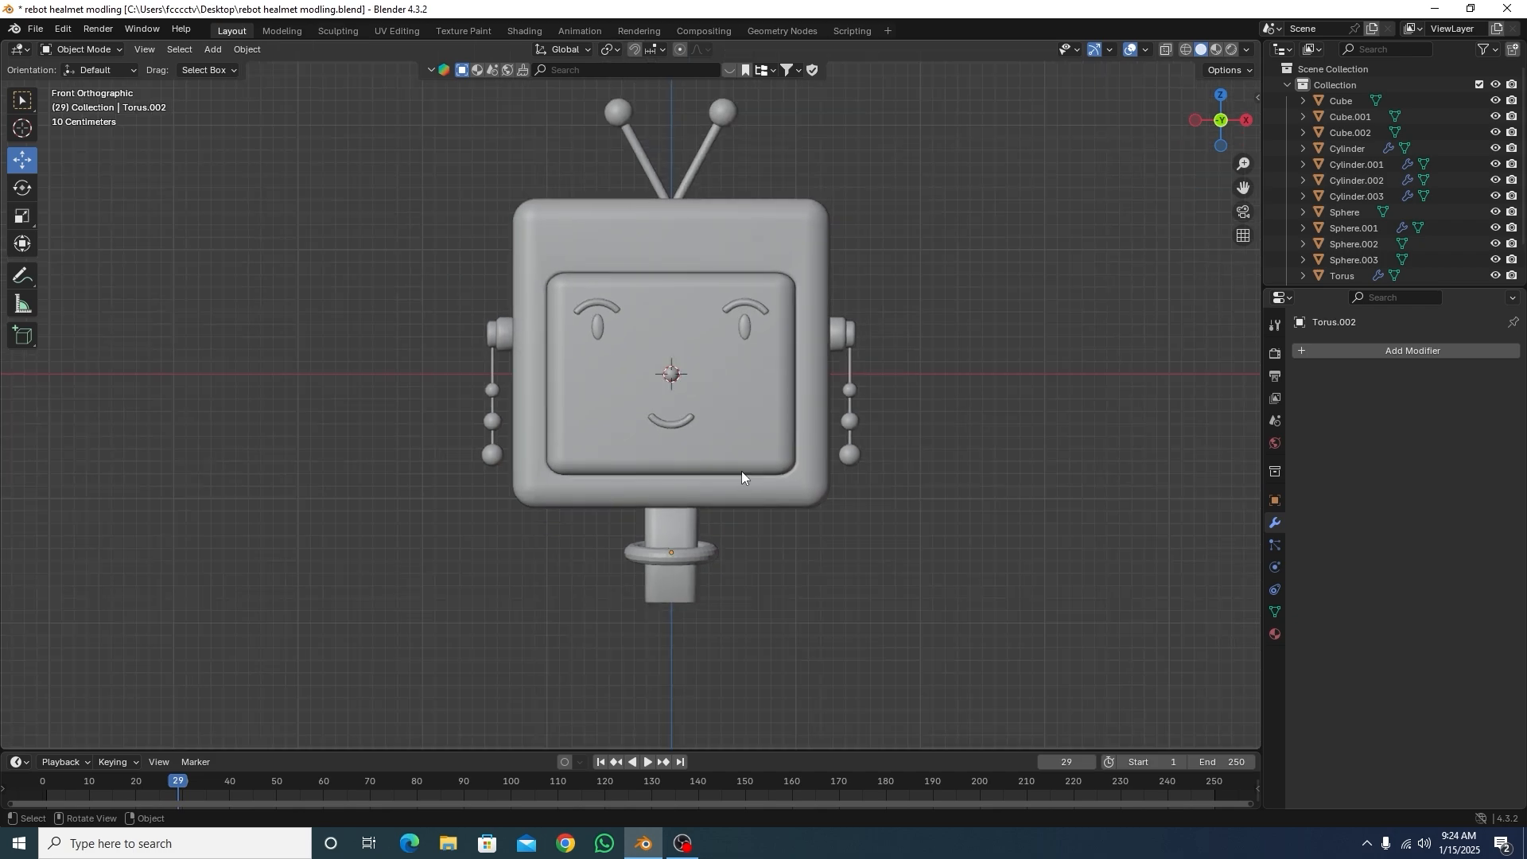
{"action": "scroll", "coordinate": [671, 573], "scroll_direction": "up", "scroll_amount": 2}
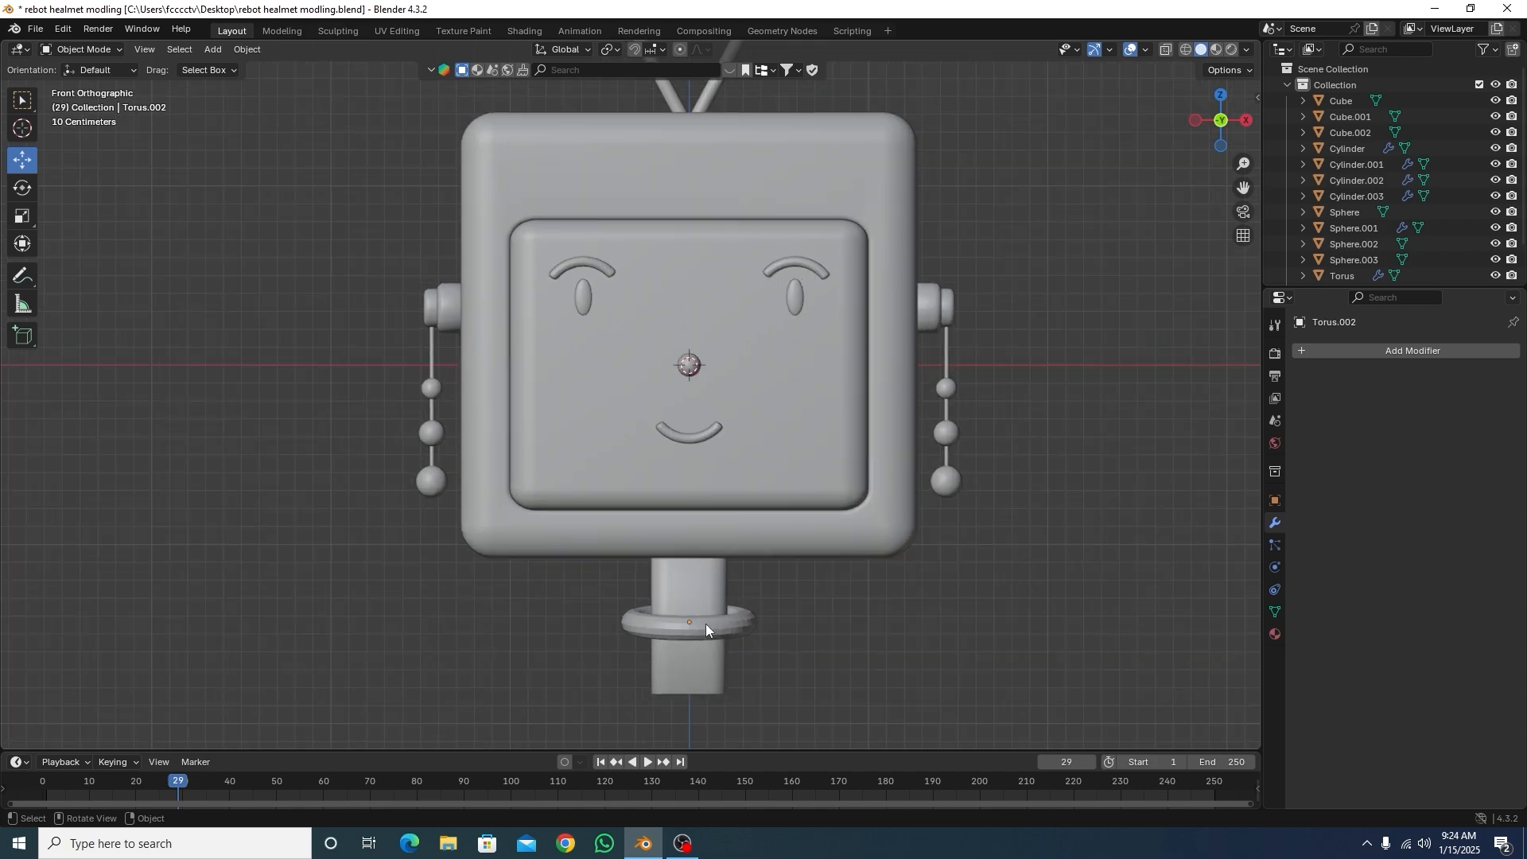
{"action": "left_click", "coordinate": [709, 630]}
{"action": "right_click", "coordinate": [710, 630]}
{"action": "key", "text": "Escape"}
{"action": "scroll", "coordinate": [662, 560], "scroll_direction": "down", "scroll_amount": 2}
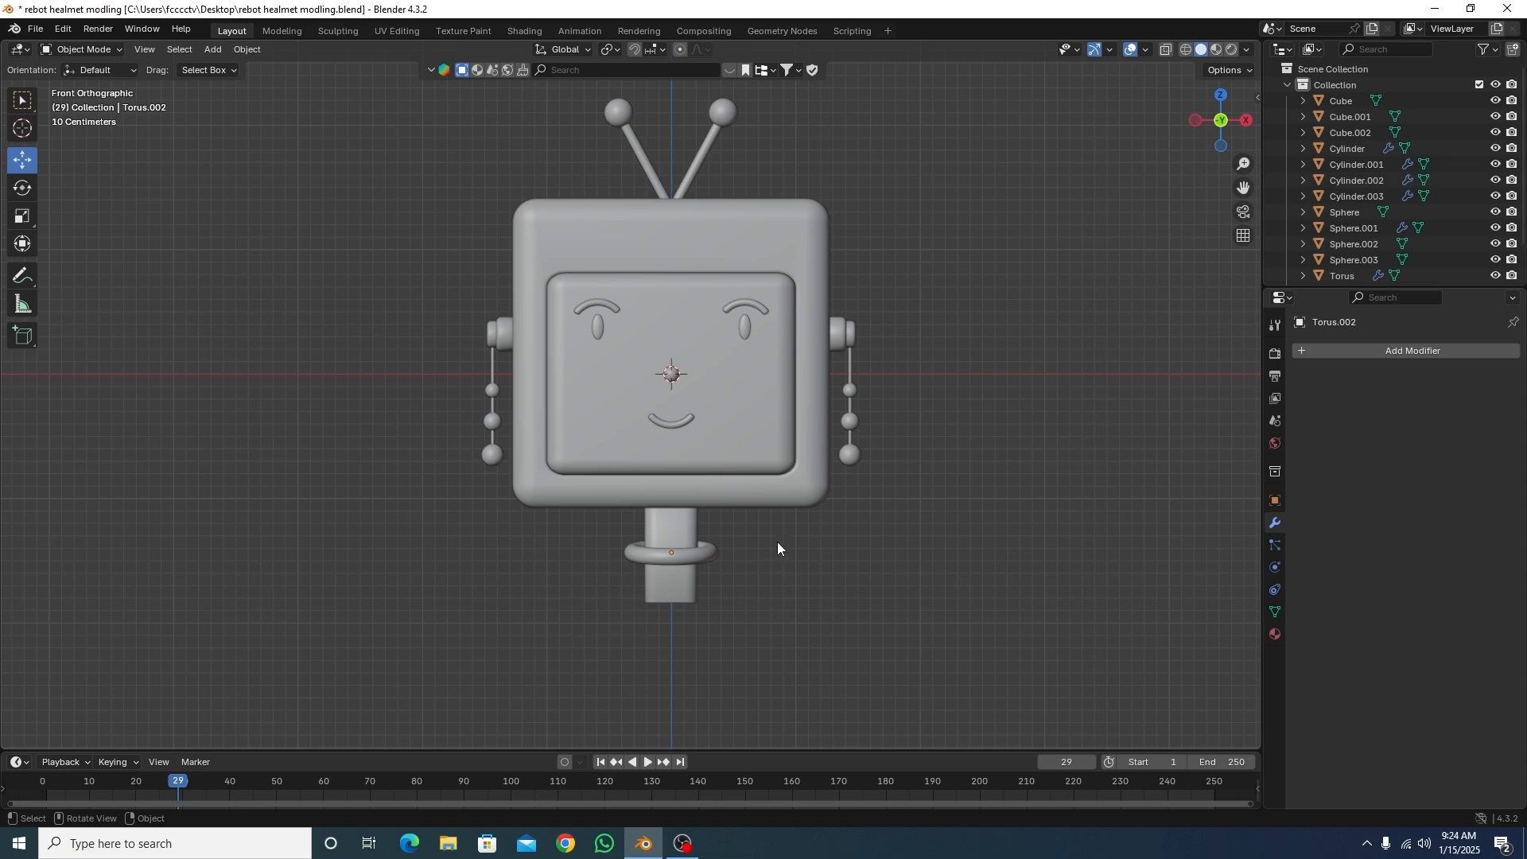
Step: Inspect the whole robot head, including its antennas, ear pieces and neck ring, from the front and slightly above and below
{"action": "middle_click_drag", "start_coordinate": [773, 560], "coordinate": [810, 565]}
{"action": "key", "text": "KP_1"}
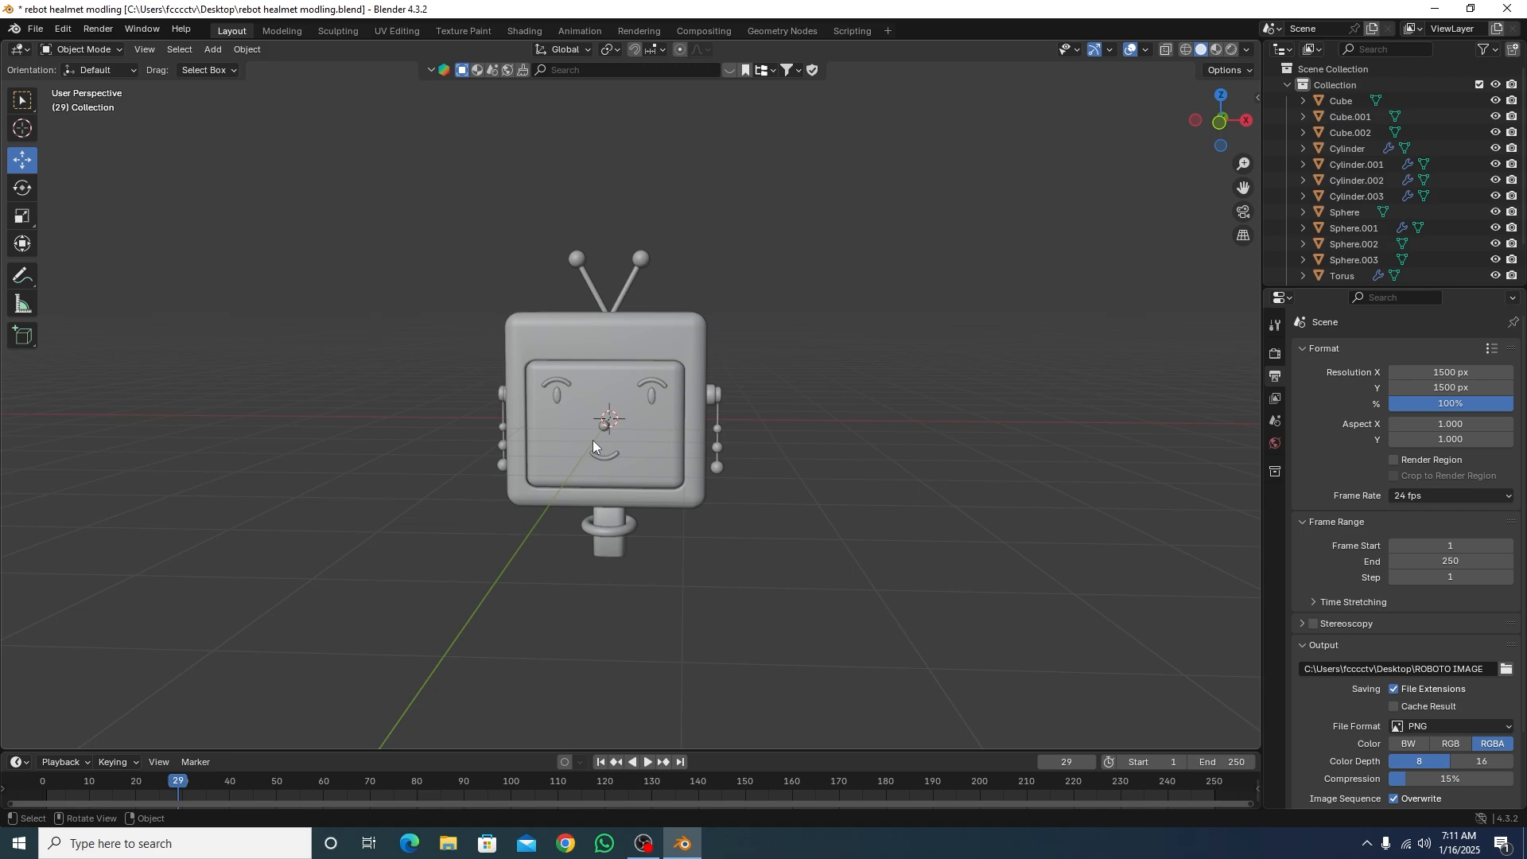
{"action": "scroll", "coordinate": [622, 493], "scroll_direction": "up", "scroll_amount": 4}
{"action": "mouse_move", "coordinate": [638, 485]}
{"action": "middle_mouse_down"}
{"action": "mouse_move", "coordinate": [667, 422]}
{"action": "mouse_move", "coordinate": [716, 519]}
{"action": "mouse_move", "coordinate": [662, 493]}
{"action": "middle_mouse_up"}
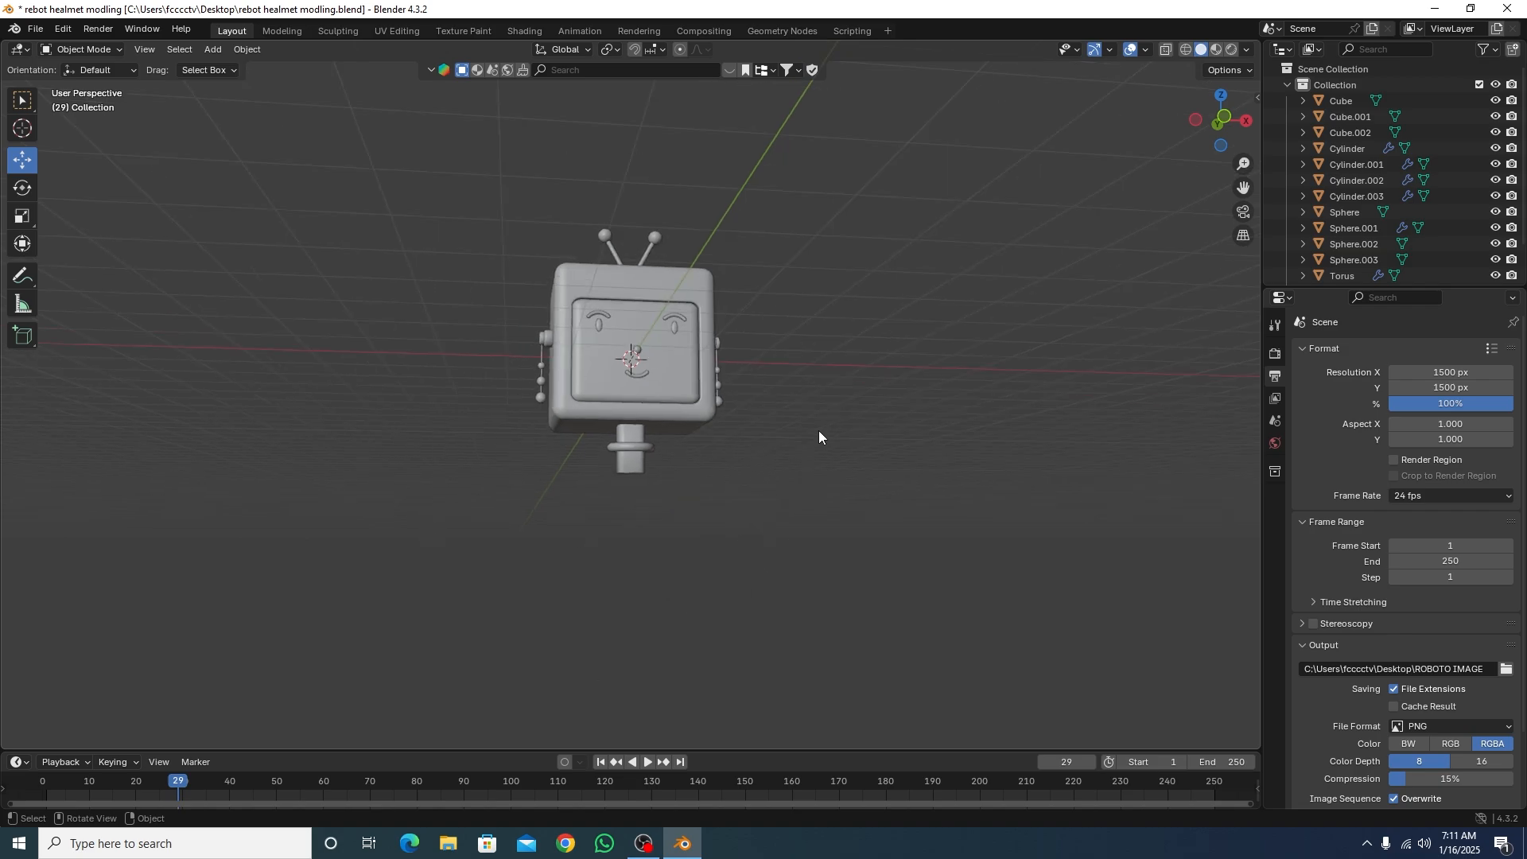
{"action": "middle_click_drag", "start_coordinate": [818, 431], "coordinate": [795, 463]}
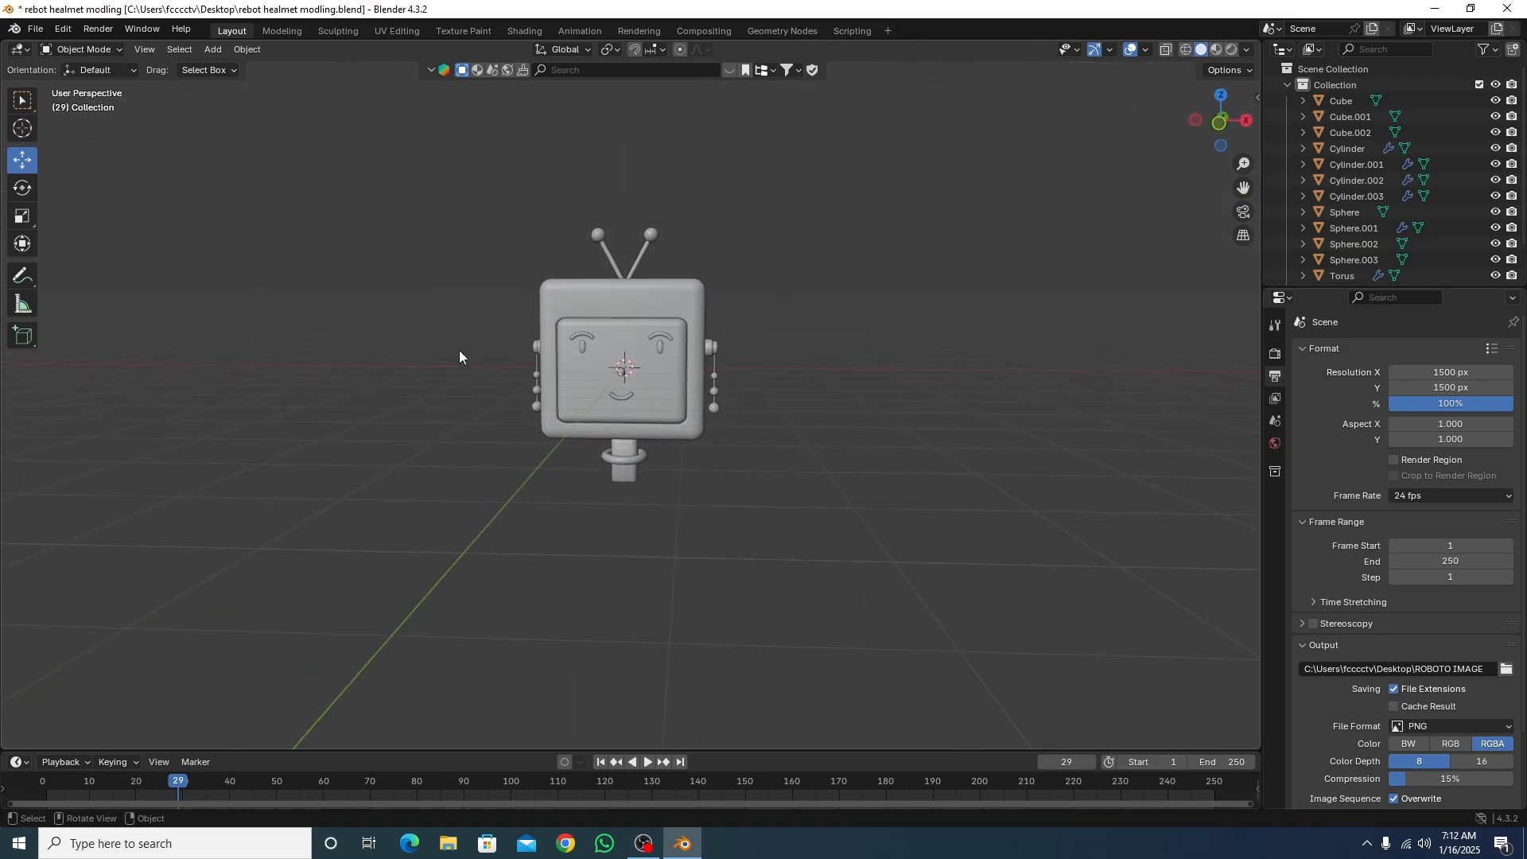
{"action": "scroll", "coordinate": [566, 310], "scroll_direction": "up", "scroll_amount": 2}
{"action": "middle_click_drag", "start_coordinate": [603, 272], "coordinate": [627, 308], "text": "shift"}
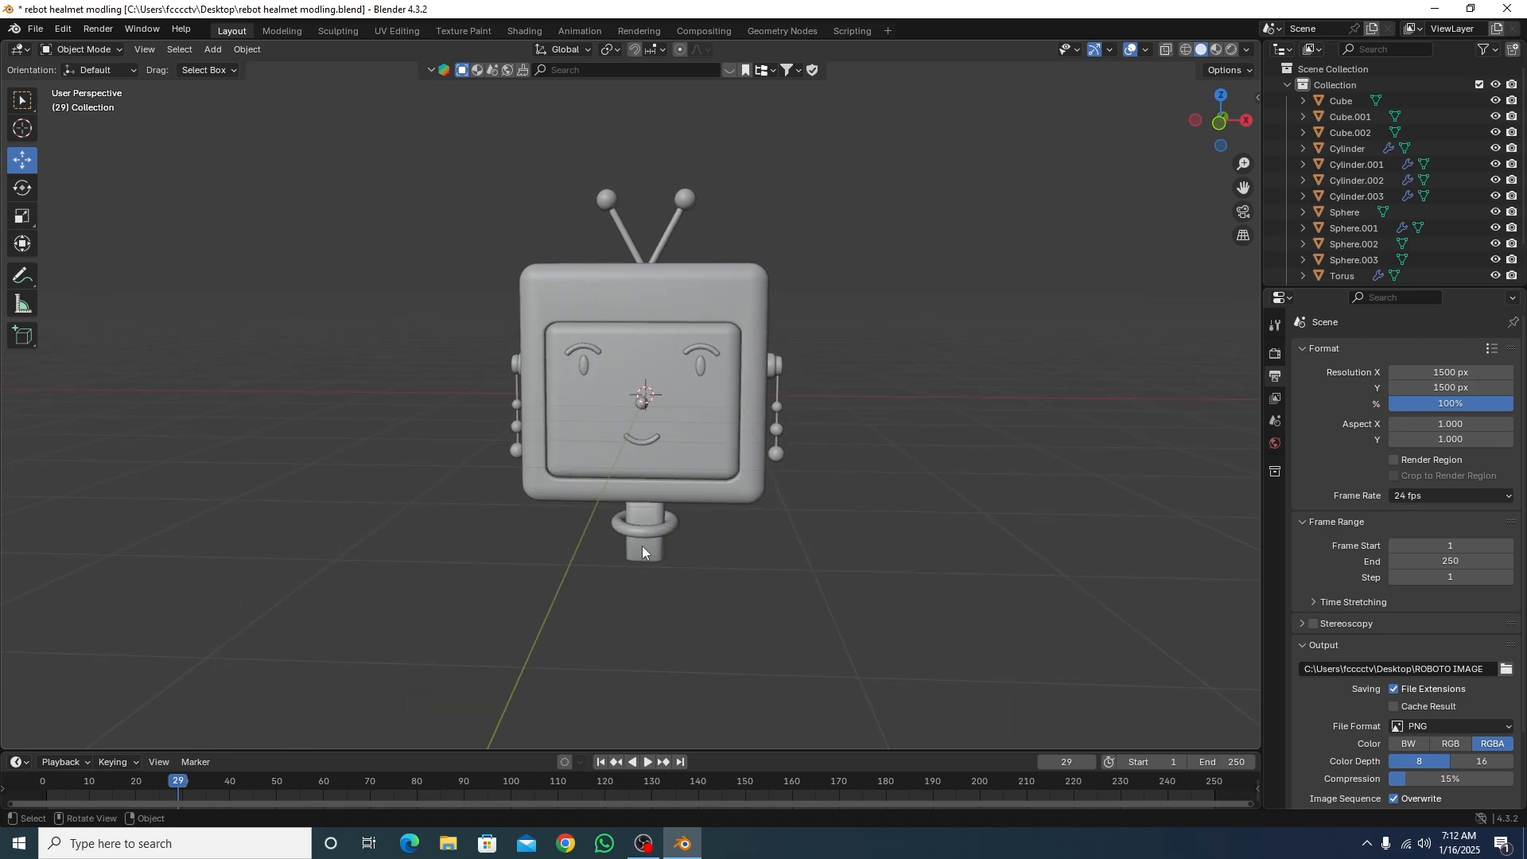
{"action": "mouse_move", "coordinate": [555, 370]}
{"action": "middle_mouse_down"}
{"action": "mouse_move", "coordinate": [683, 414]}
{"action": "mouse_move", "coordinate": [609, 369]}
{"action": "mouse_move", "coordinate": [508, 355]}
{"action": "mouse_move", "coordinate": [560, 347]}
{"action": "middle_mouse_up"}
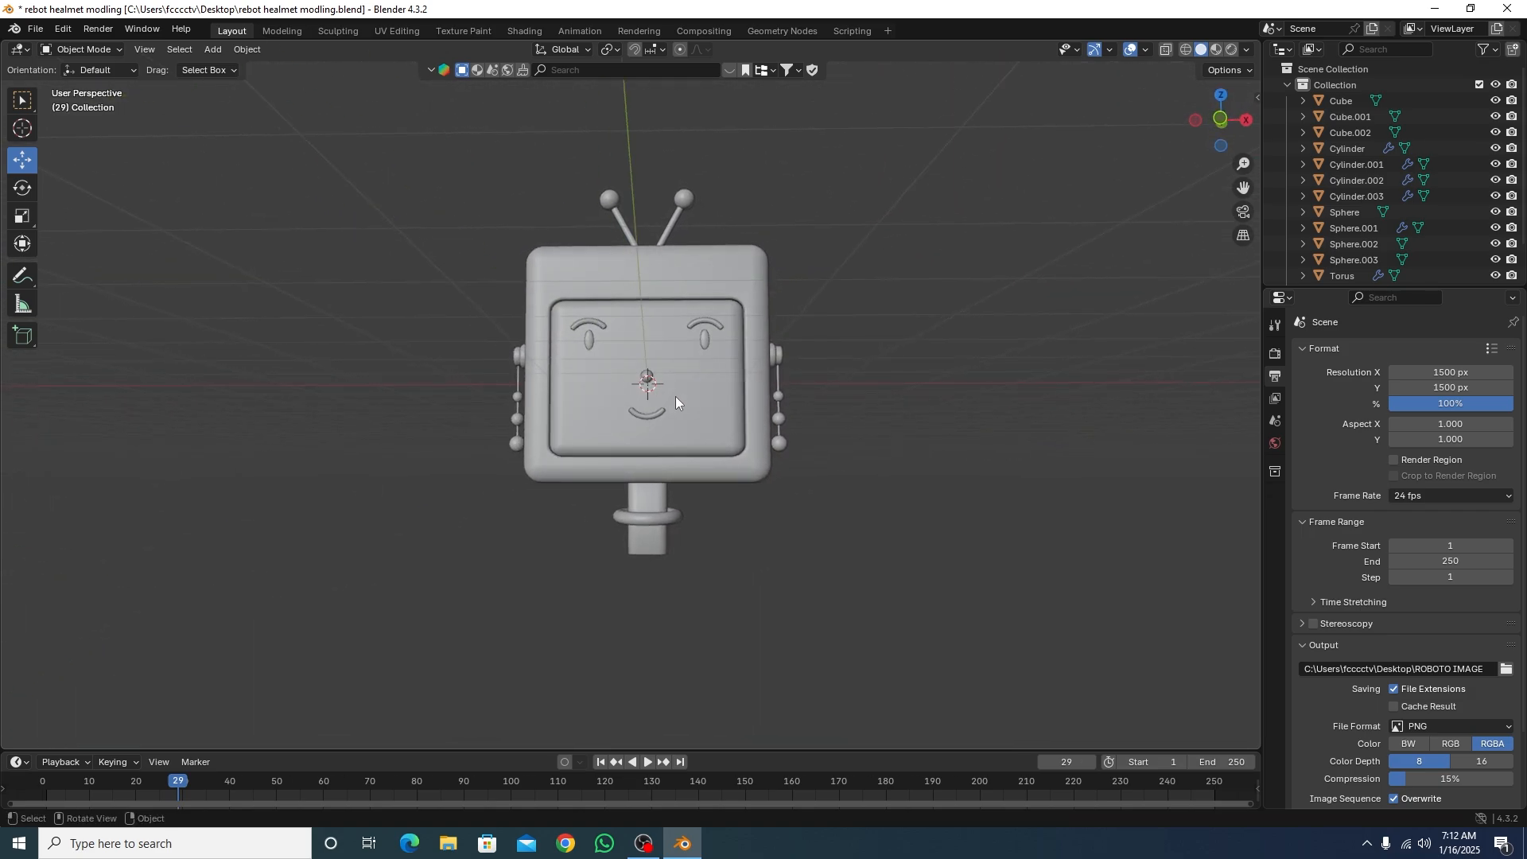